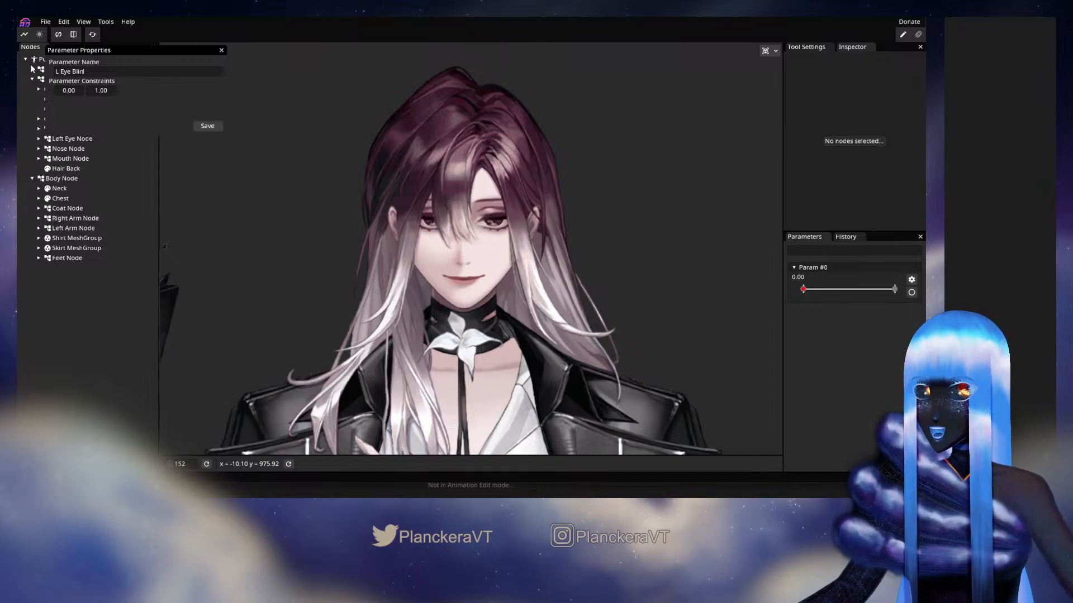
Save the new parameter under the name L Eye Blink
left_click(219, 127)
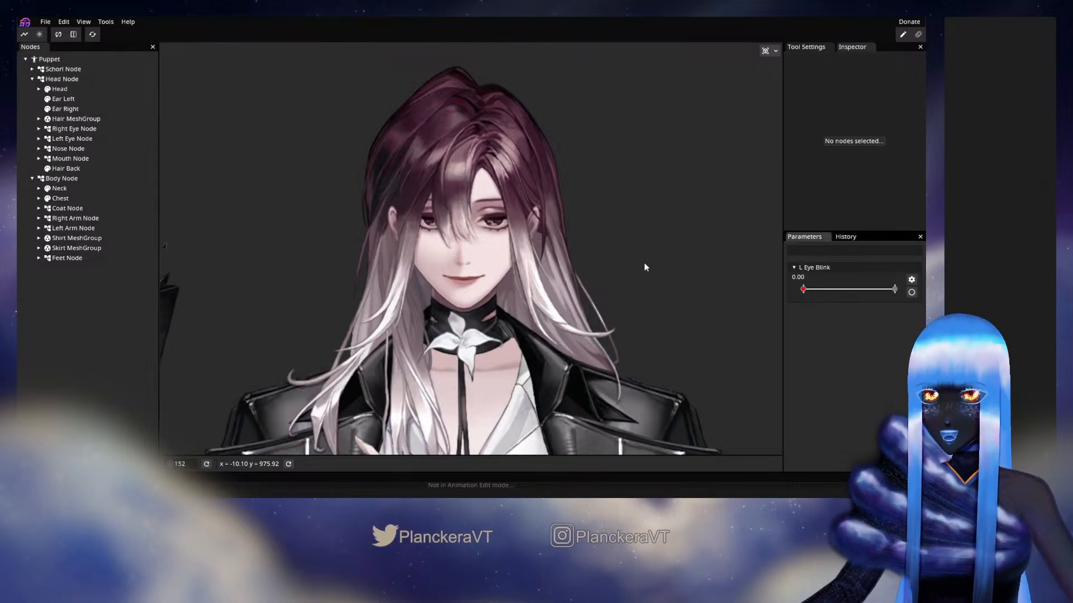
Expand the Left Eye Node's parts and hide the Hair MeshGroup to expose the eyes
scroll(563, 263, "up", 5)
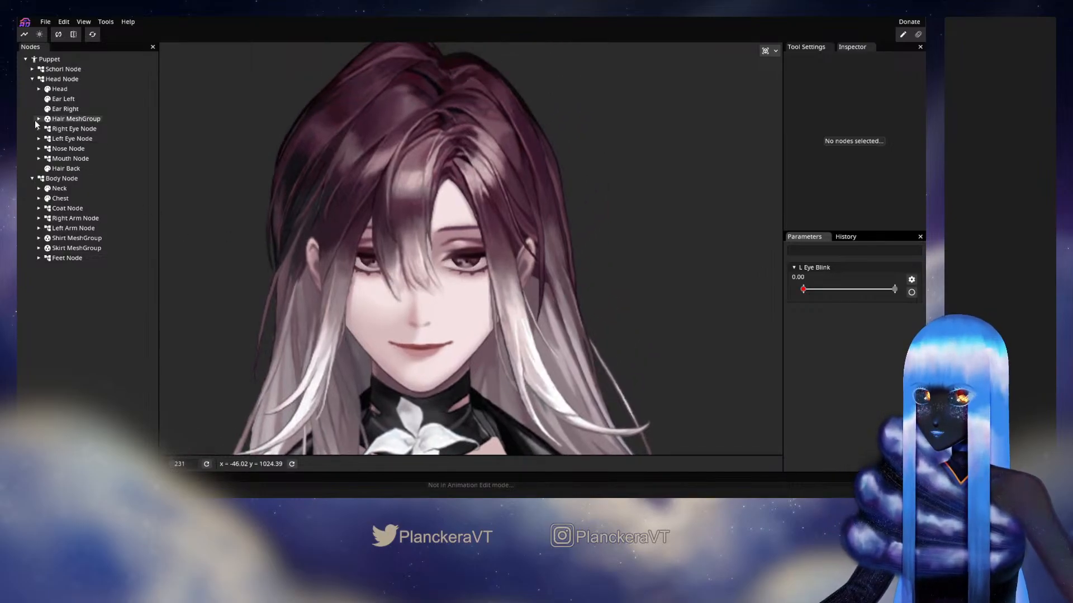
left_click(39, 138)
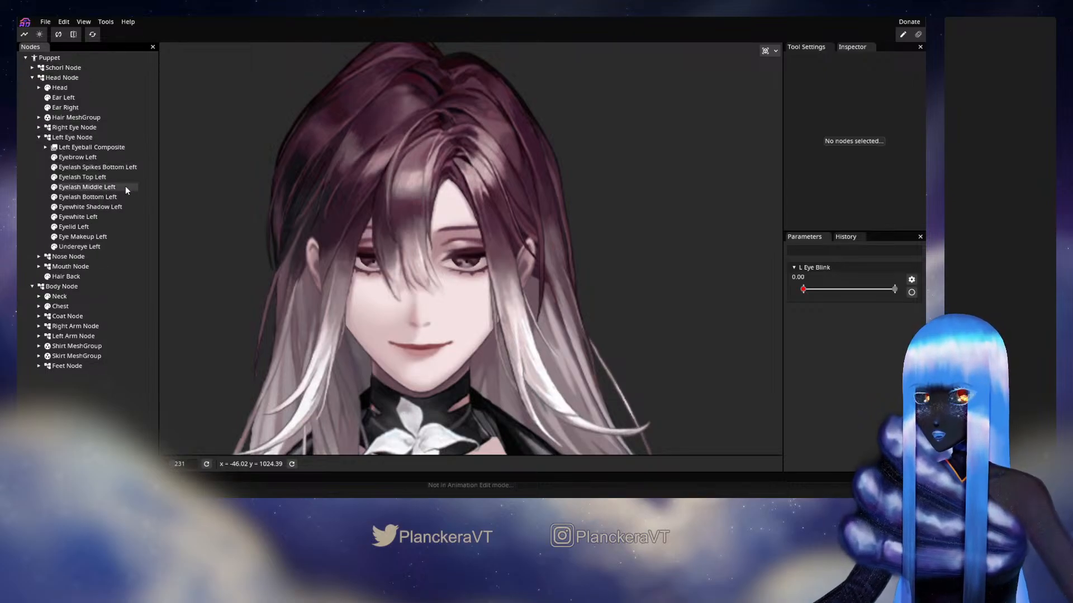
left_click(83, 178)
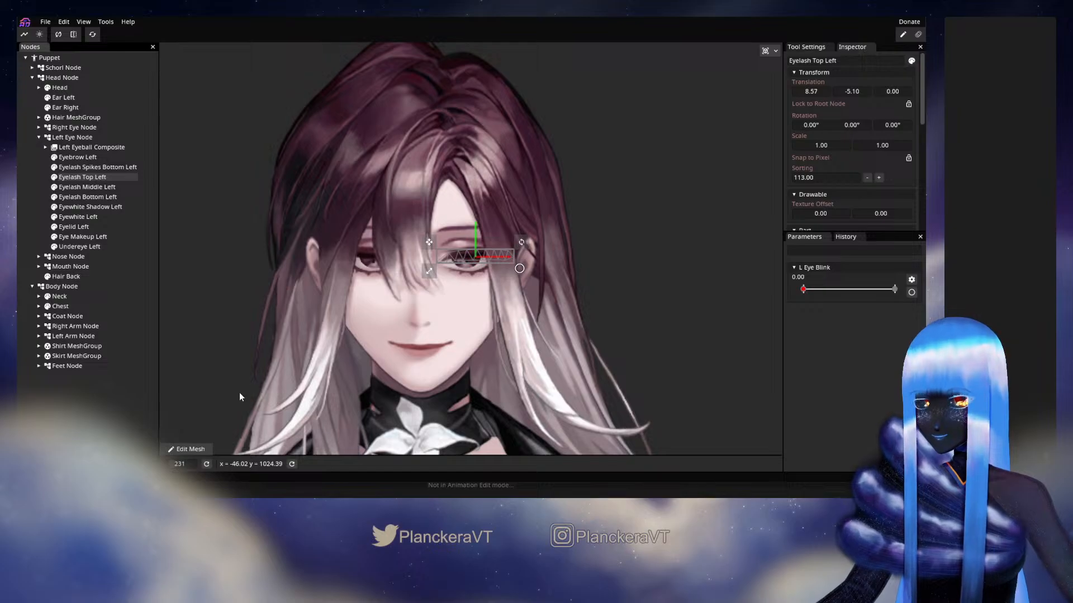
left_click(47, 117)
scroll(440, 309, "up", 5)
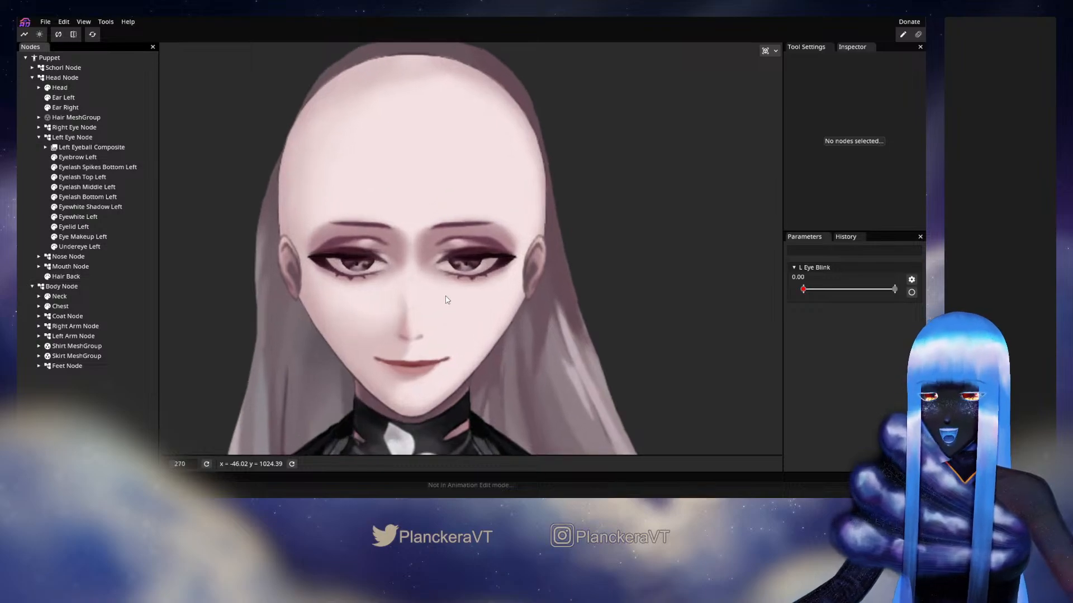
scroll(460, 319, "up", 2)
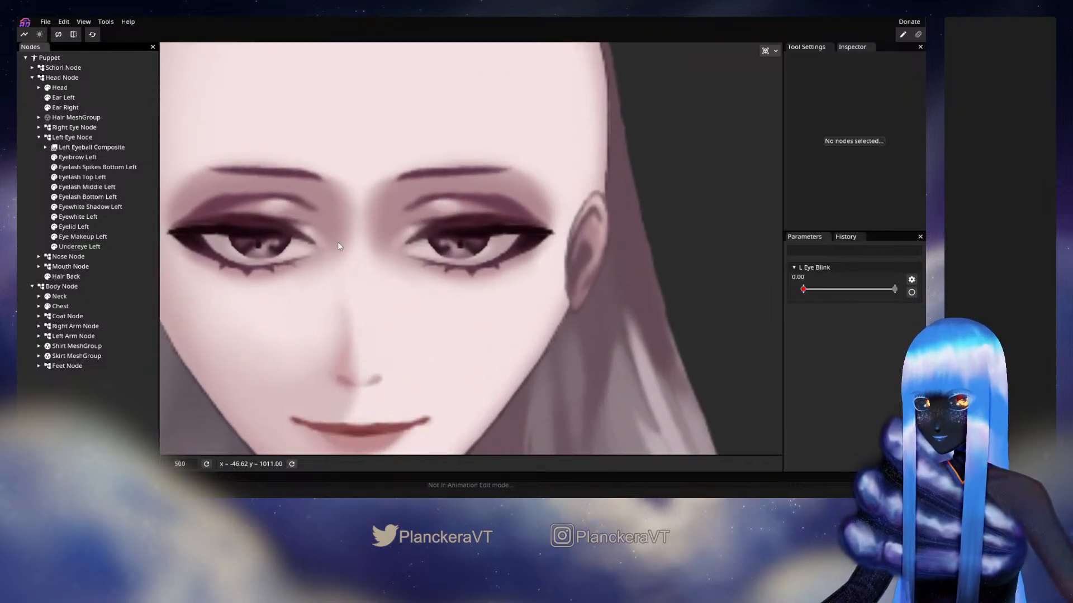
scroll(338, 242, "down", 1)
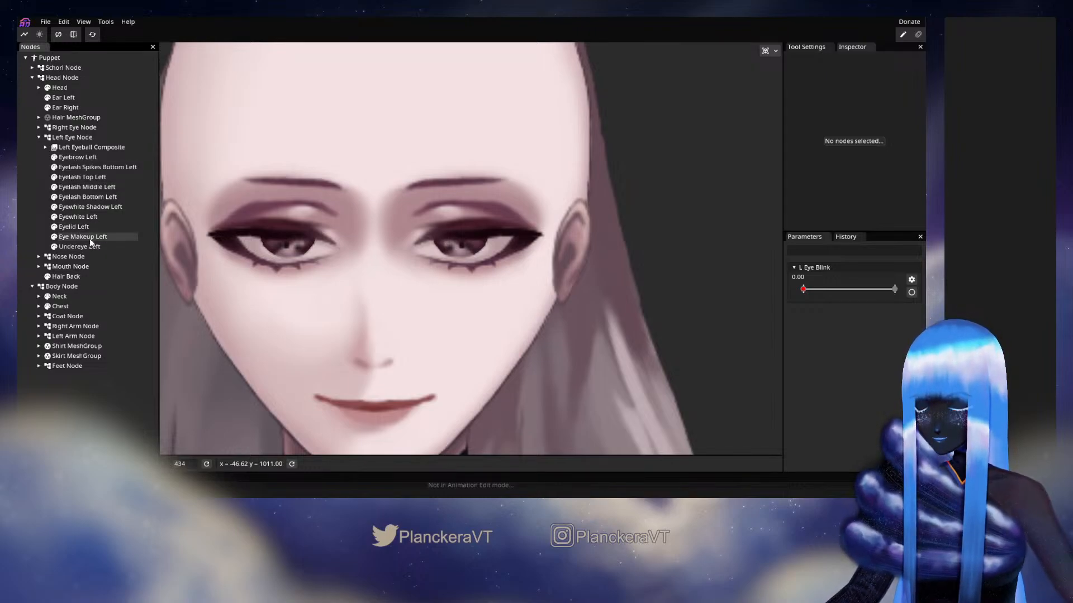
Select Eyelash Top Left and arm the L Eye Blink parameter for editing at 0.00
left_click(78, 175)
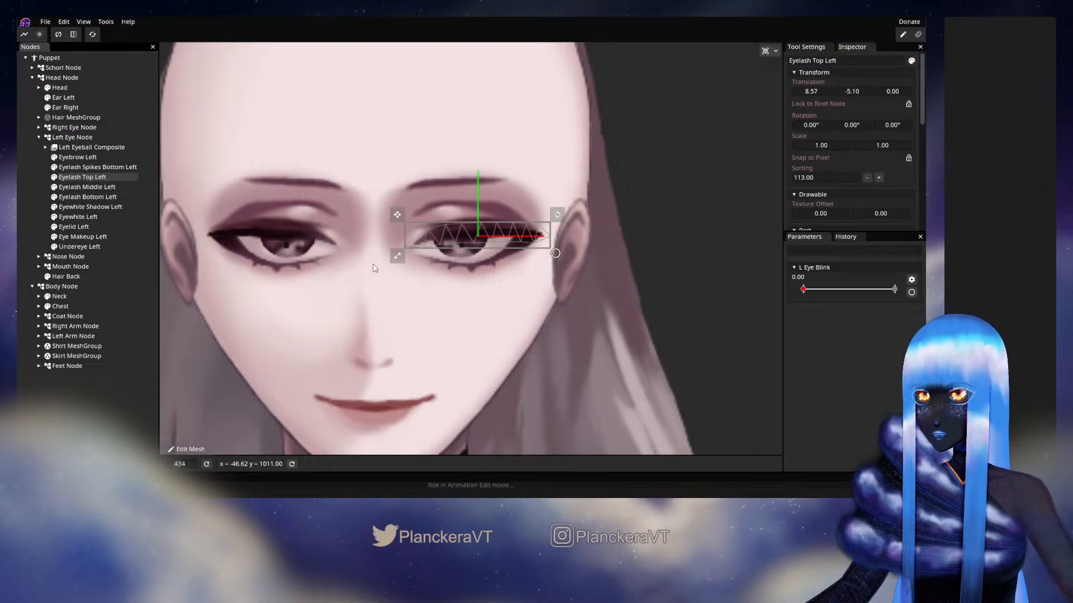
left_click(912, 293)
scroll(206, 84, "up", 2)
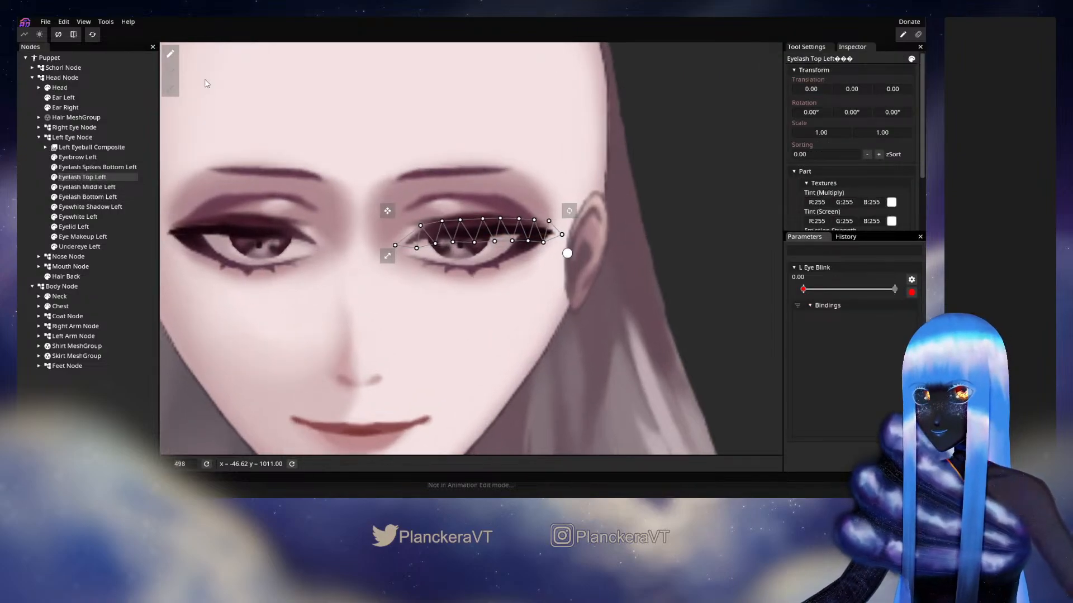
Lay a six-point deform path along Eyelash Top Left, from the nose bridge to beyond the eye's outer corner
left_click(170, 71)
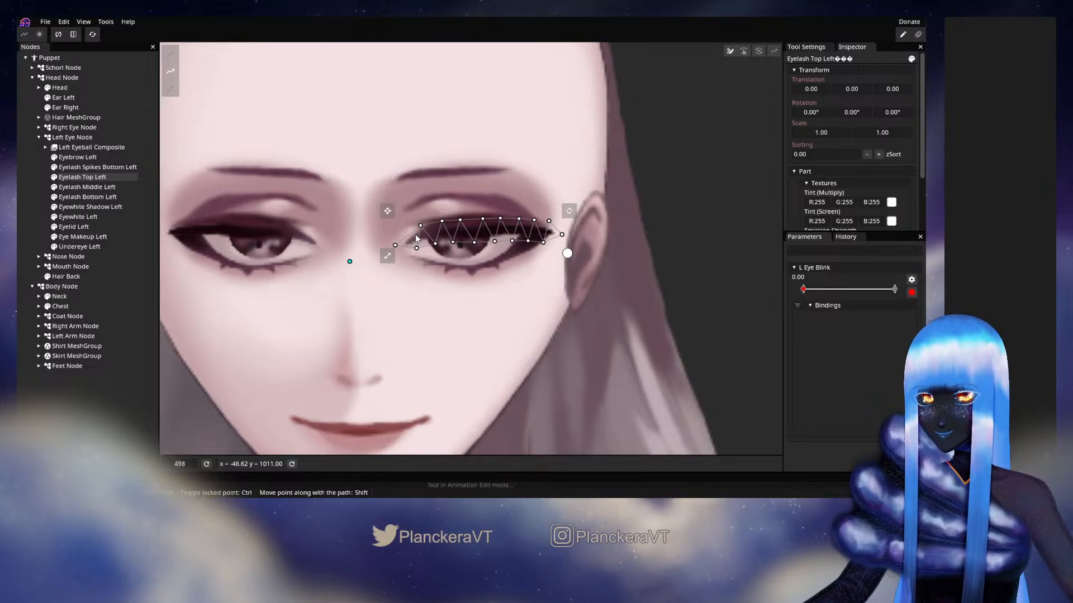
left_click(465, 230)
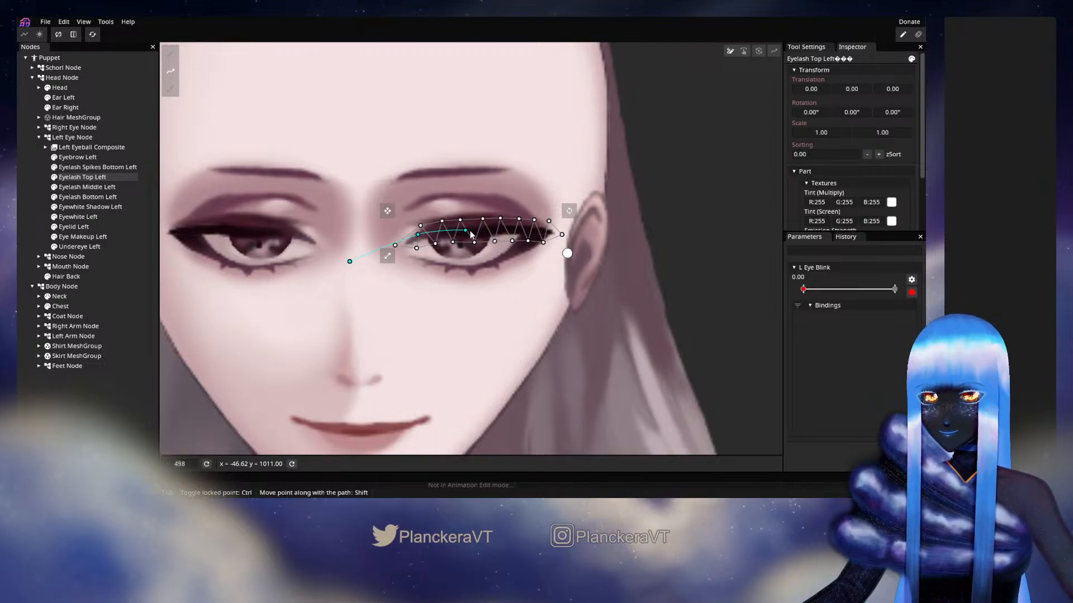
left_click(513, 231)
left_click(539, 232)
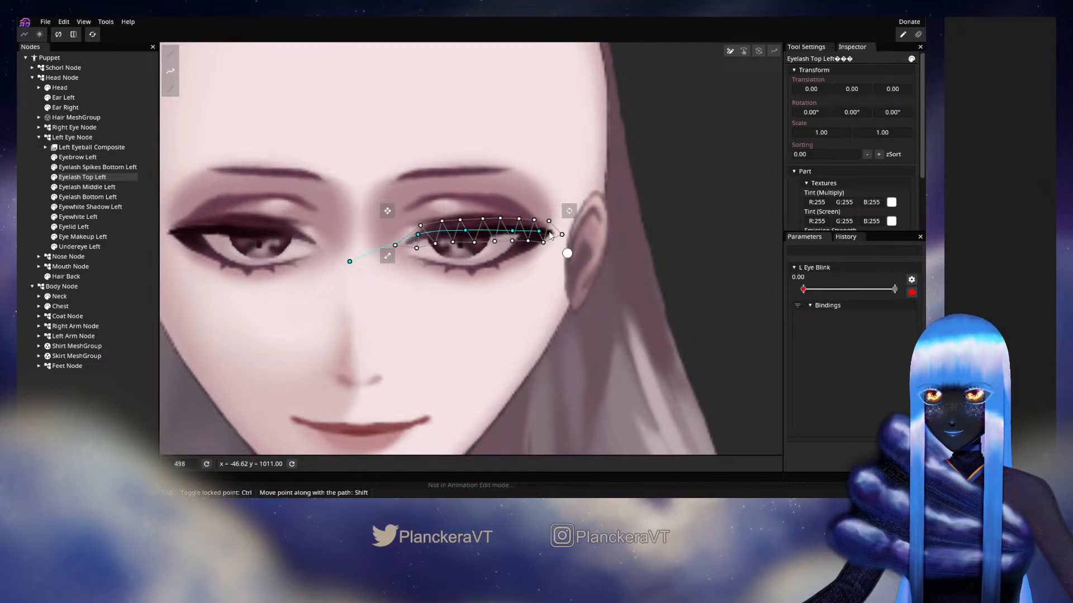
left_click(609, 238)
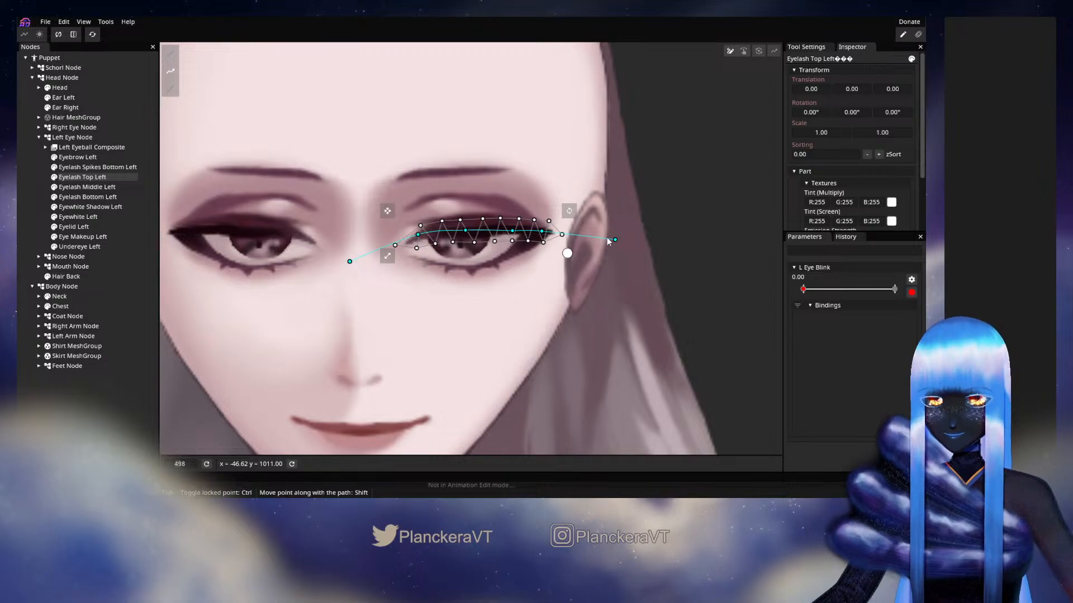
Deform Eyelash Top Left along its path, curving it down over the lower lash line into a closed-eye shape
key("Tab")
left_click_drag(463, 236, 419, 257)
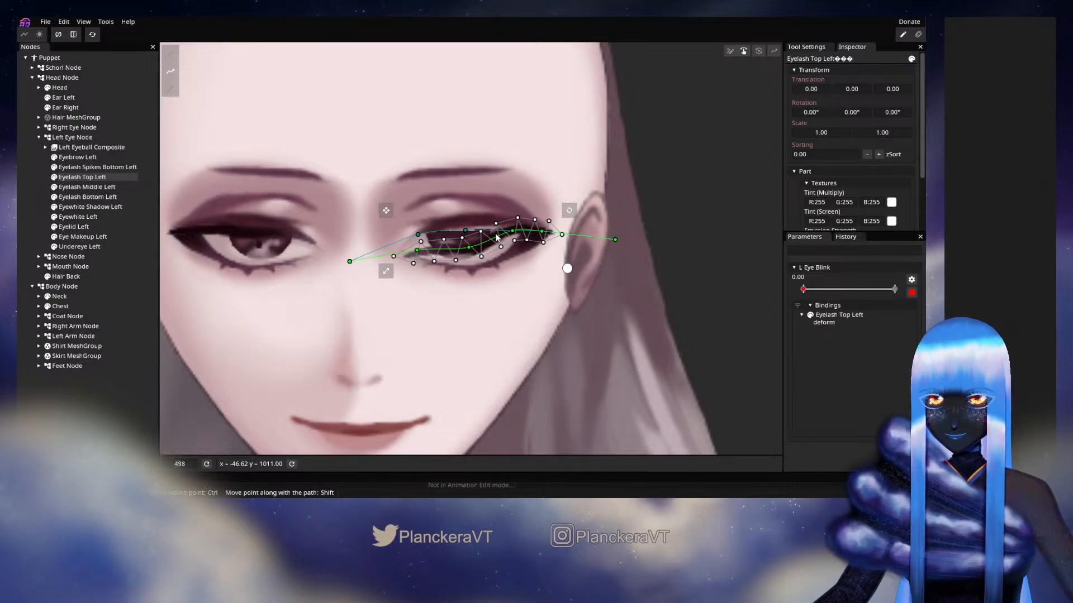
left_click_drag(513, 230, 537, 240)
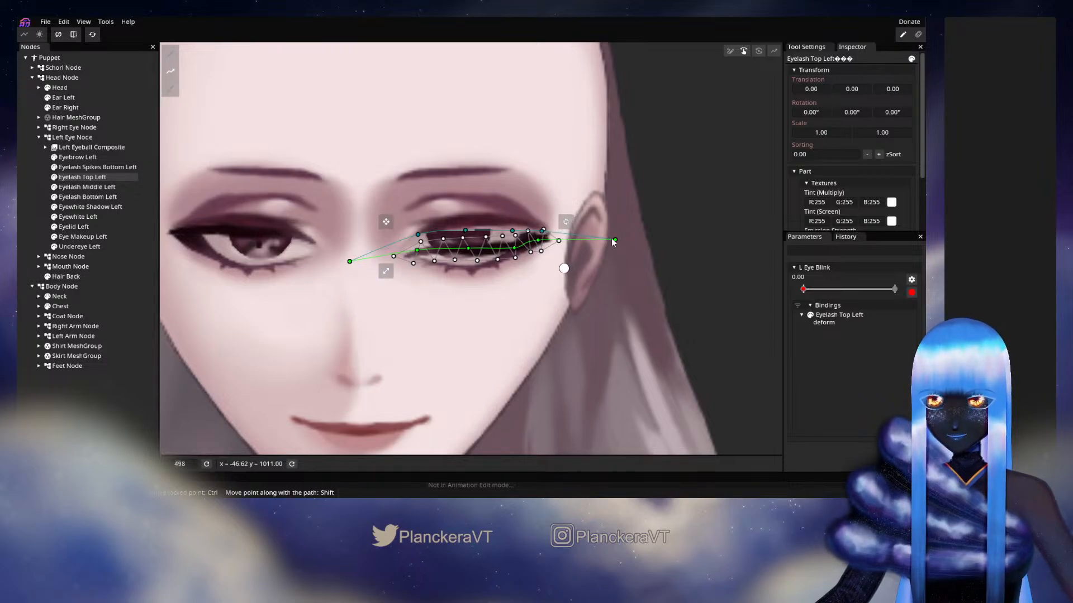
left_click_drag(615, 241, 609, 217)
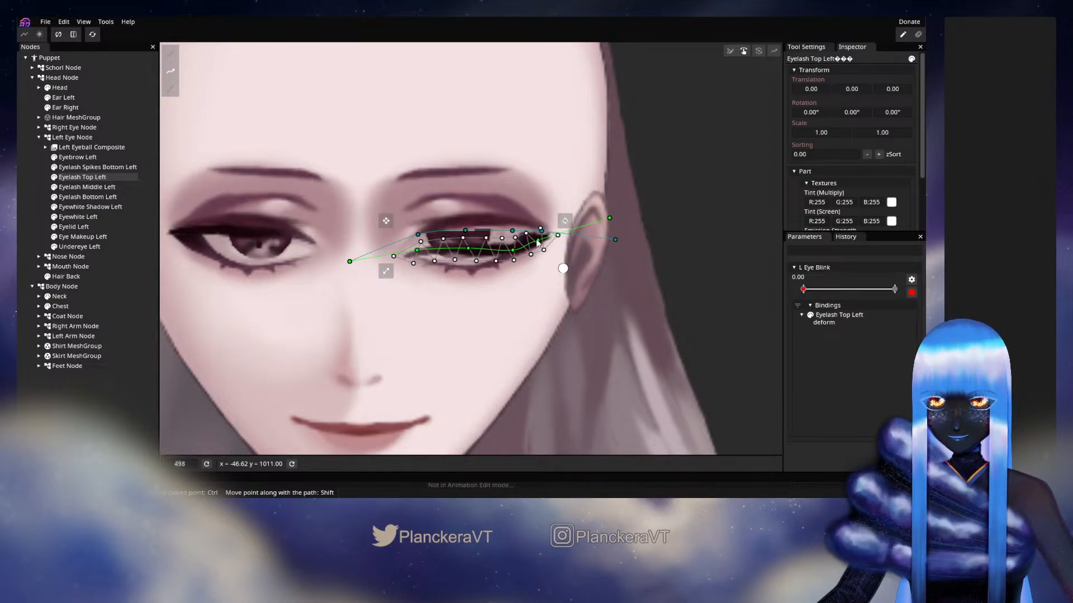
left_click_drag(469, 249, 466, 257)
left_click_drag(350, 263, 353, 229)
left_click_drag(469, 258, 468, 264)
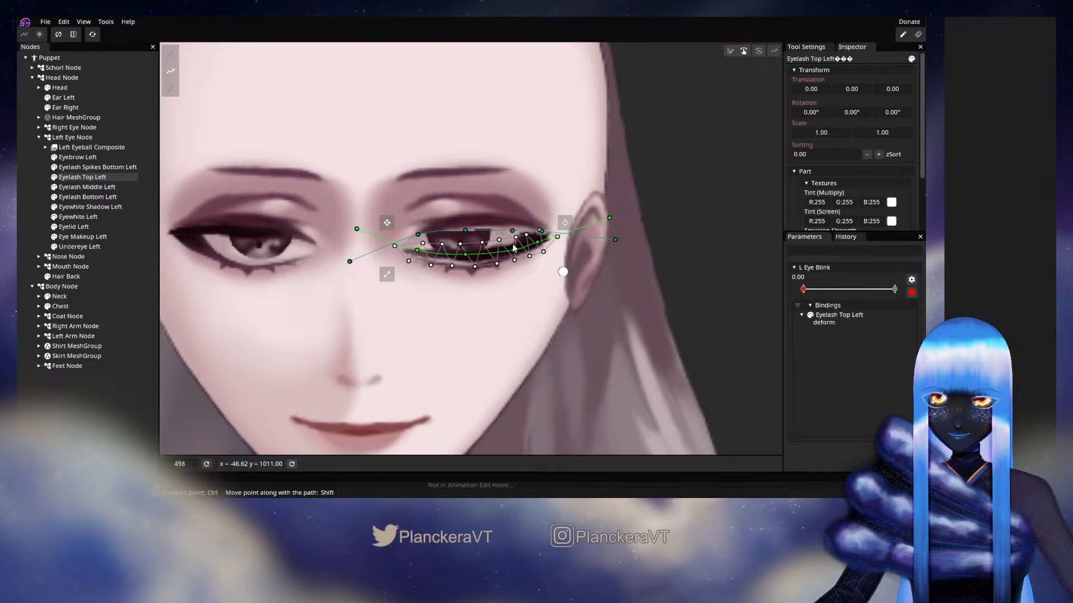
left_click_drag(610, 217, 606, 208)
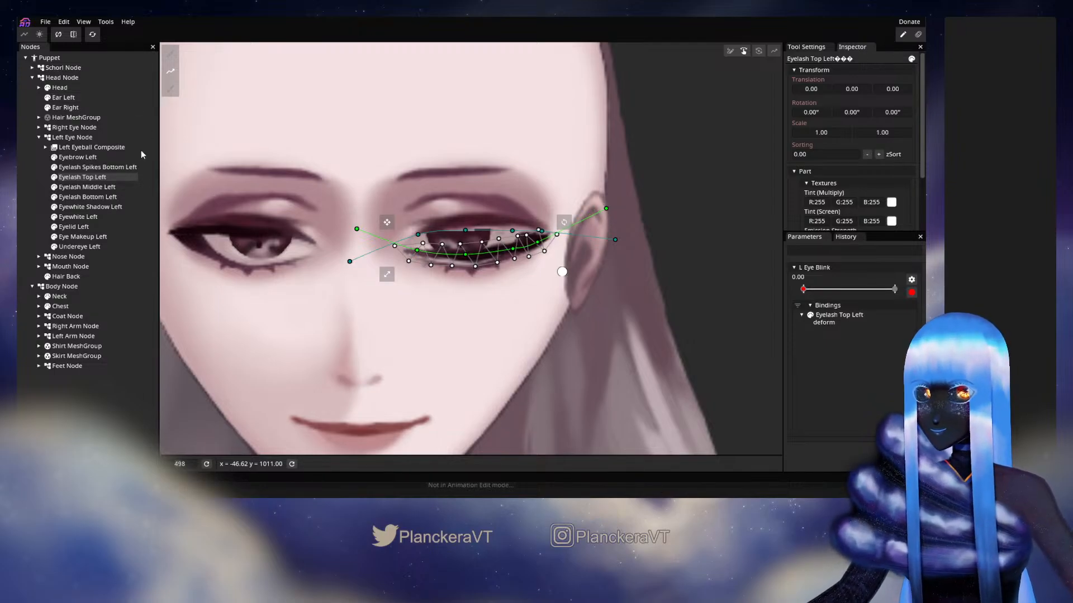
Hide Eyelash Middle Left and Eyelash Bottom Left
left_click(55, 188)
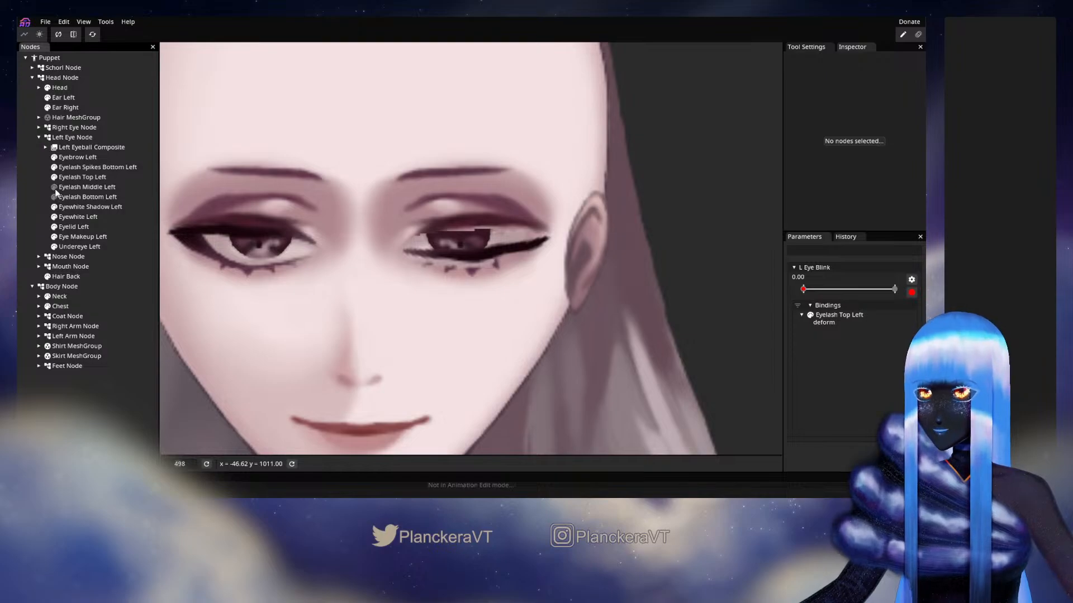
scroll(442, 237, "up", 3)
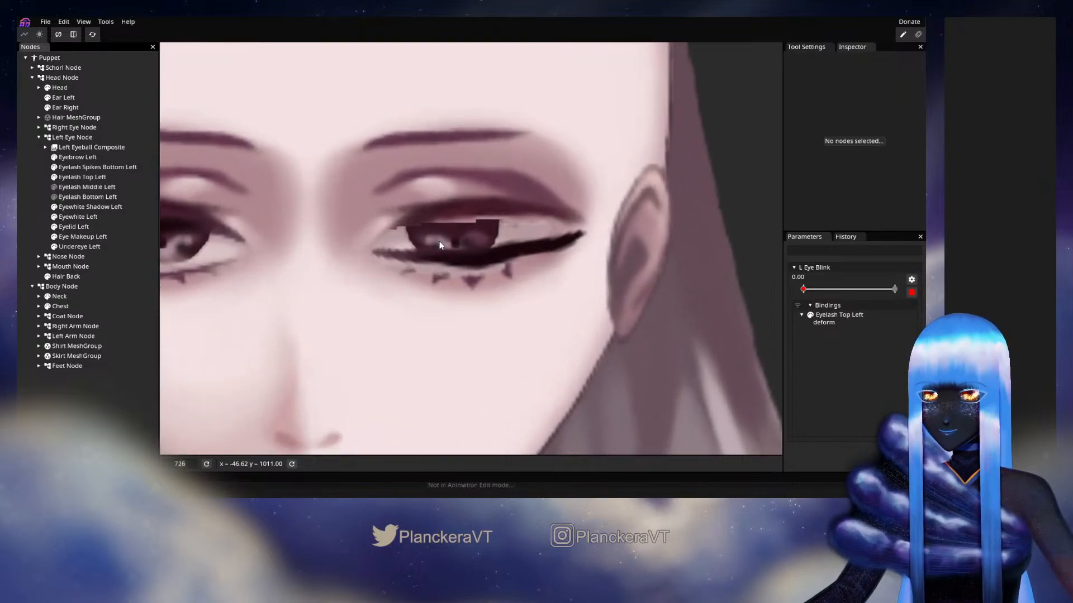
scroll(427, 237, "up", 2)
Select Eyelash Top Left and nudge its middle mesh vertices to smooth the closed lash curve
left_click(68, 180)
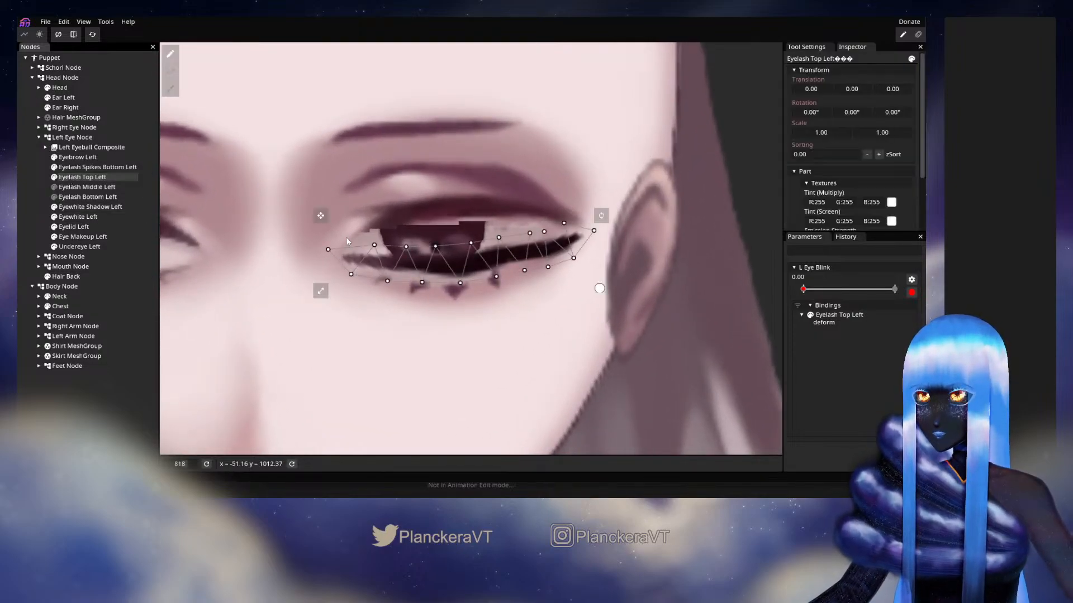
scroll(529, 282, "up", 1)
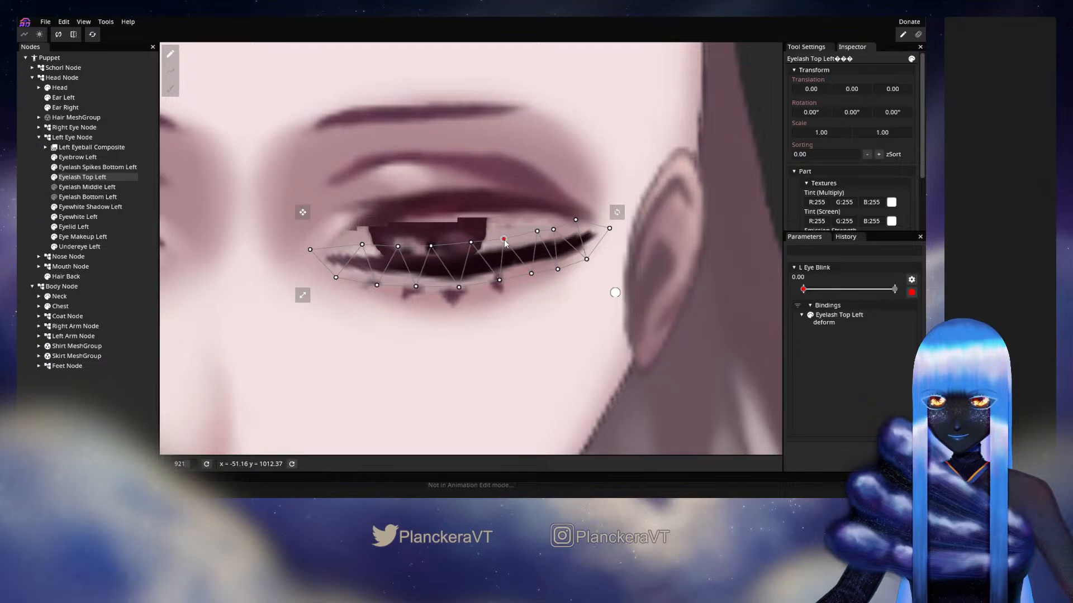
left_click(499, 280)
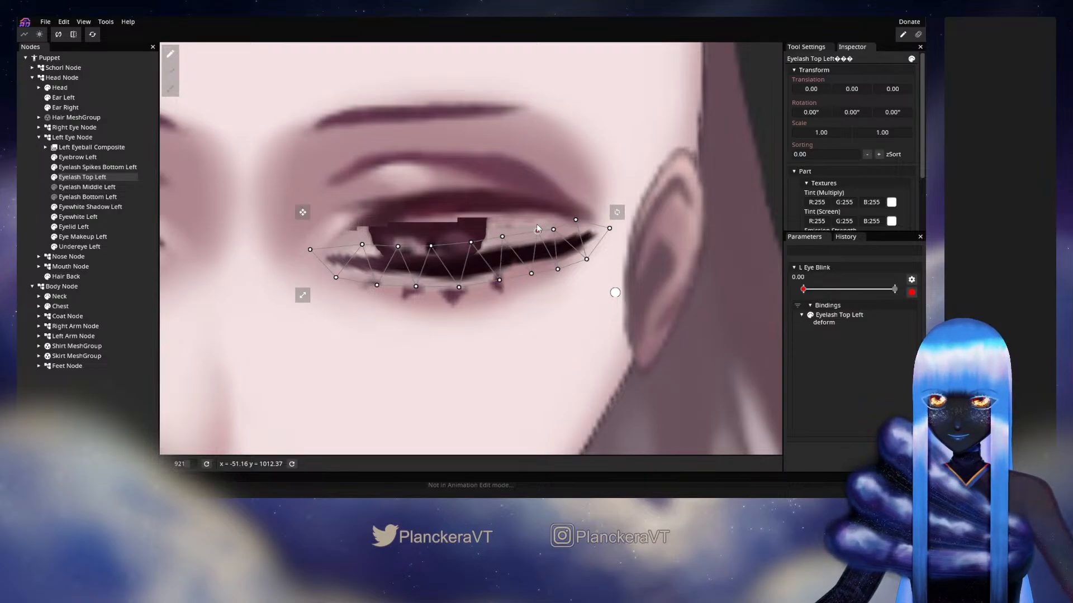
scroll(528, 280, "down", 4)
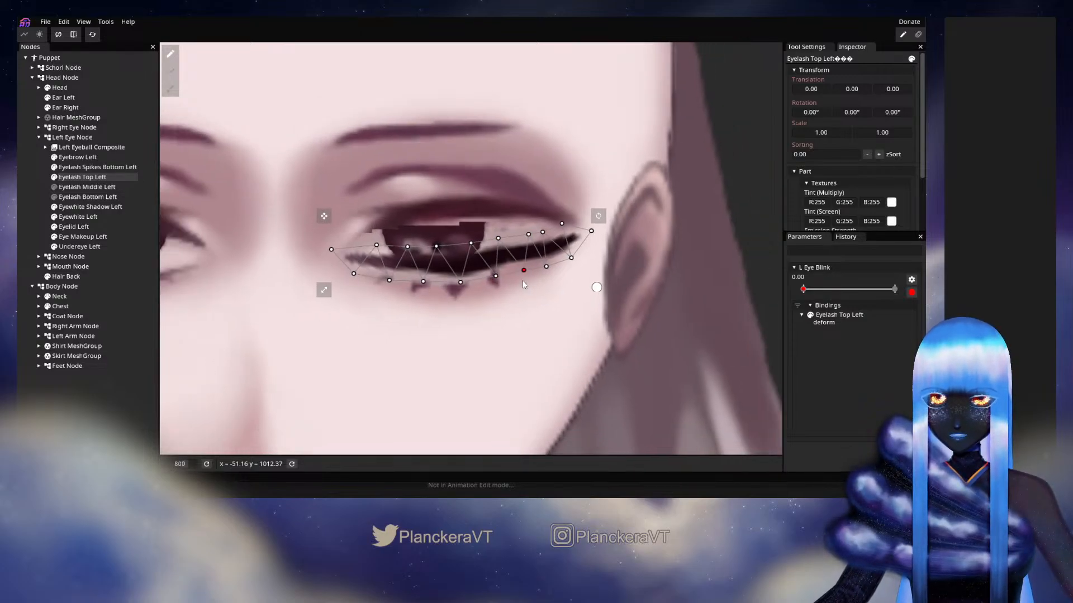
left_click(492, 242)
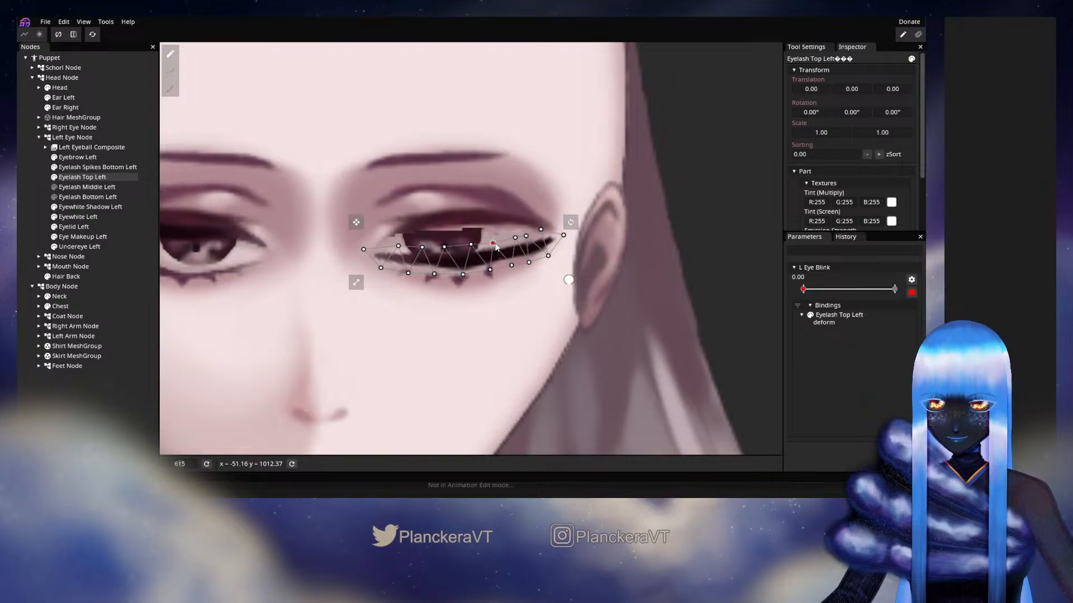
left_click(490, 271)
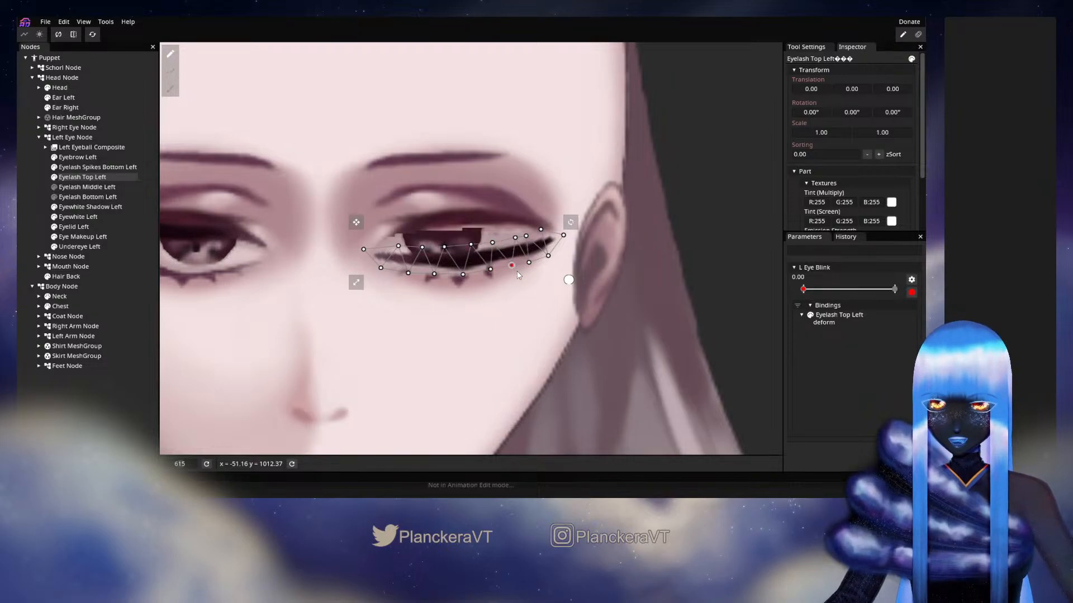
left_click(490, 270)
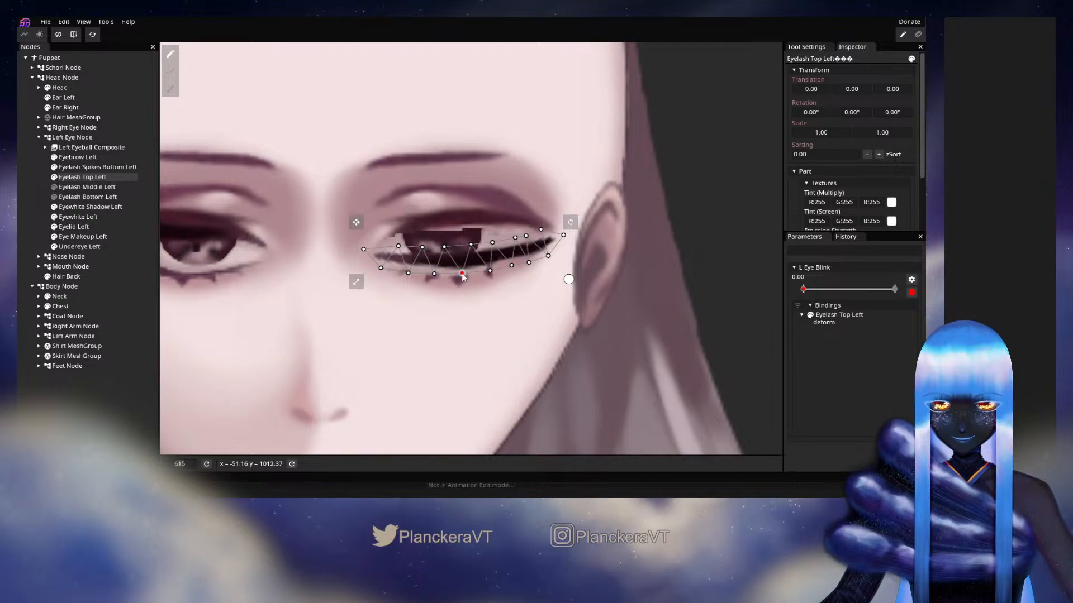
Refine the mesh vertices near the outer and inner corners of Eyelash Top Left to even out the lash ends
left_click(528, 263)
left_click_drag(530, 263, 540, 229)
left_click(526, 235)
left_click(541, 230)
left_click(564, 234)
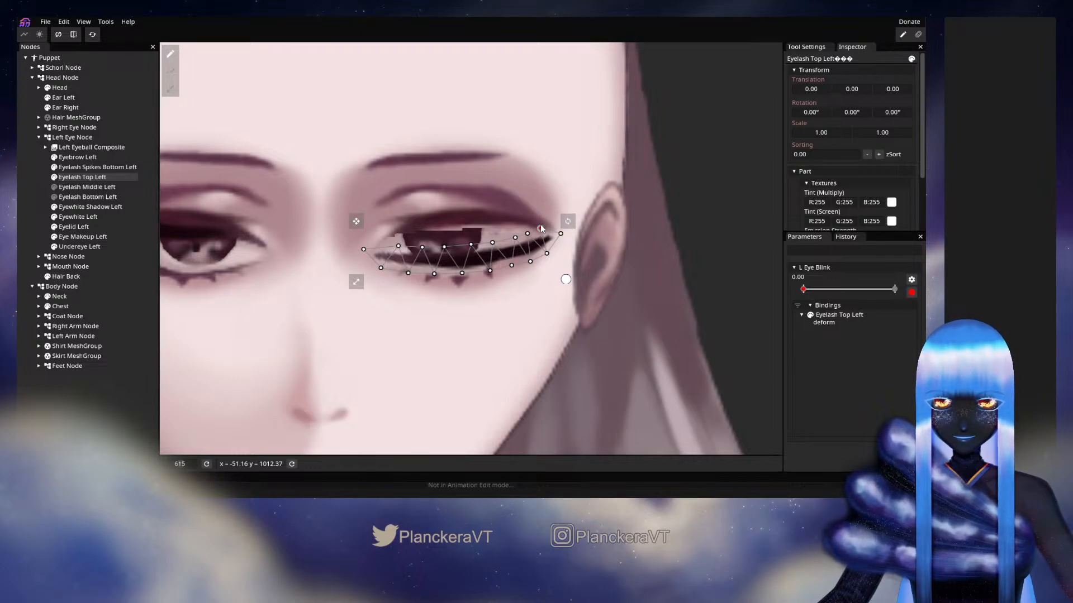
left_click(528, 233)
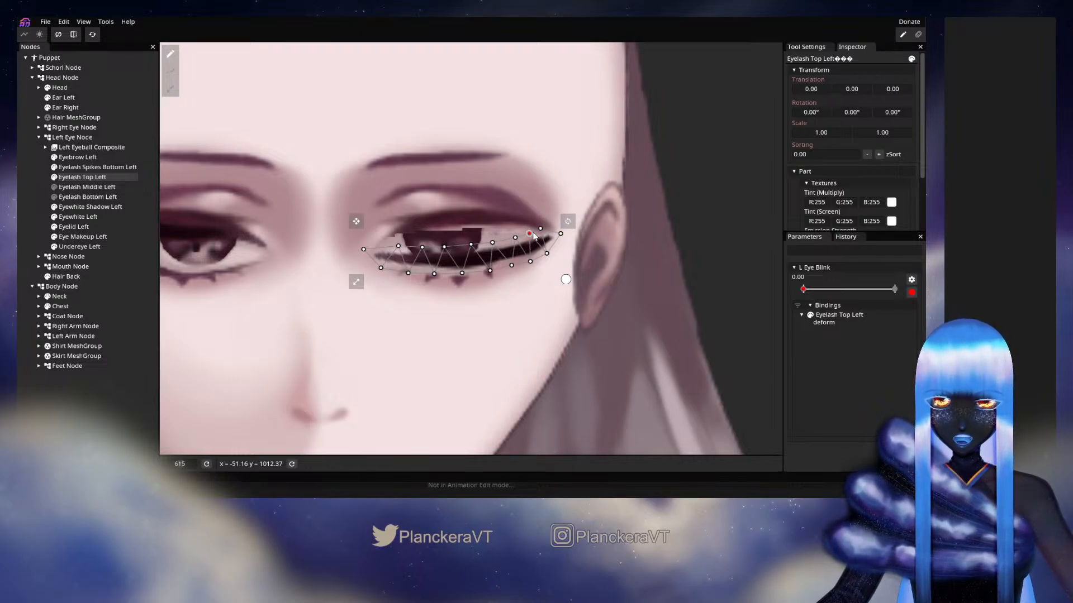
left_click_drag(515, 237, 517, 240)
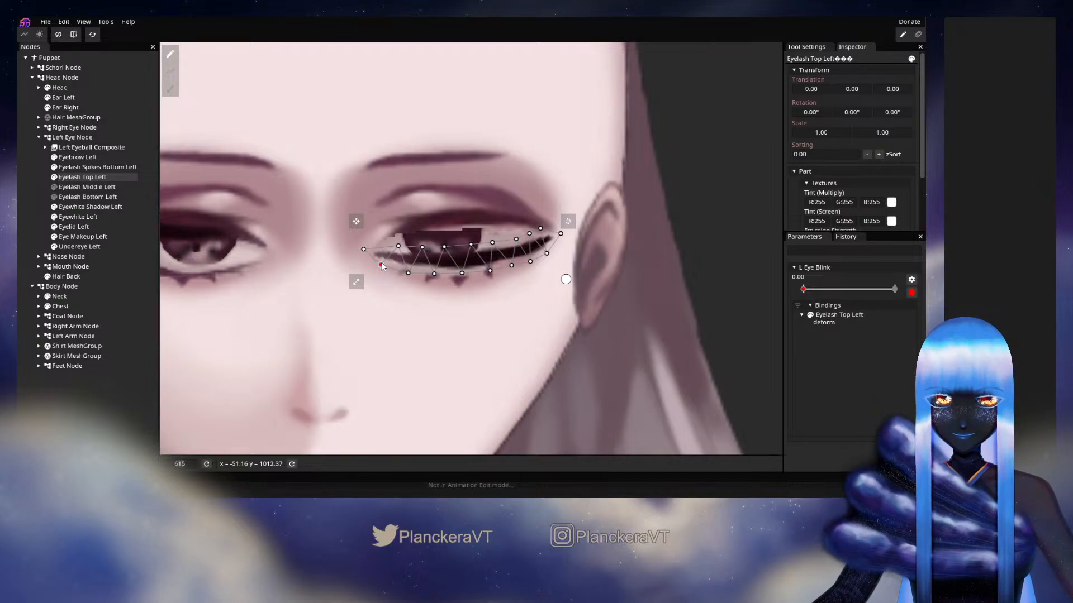
left_click_drag(361, 246, 364, 245)
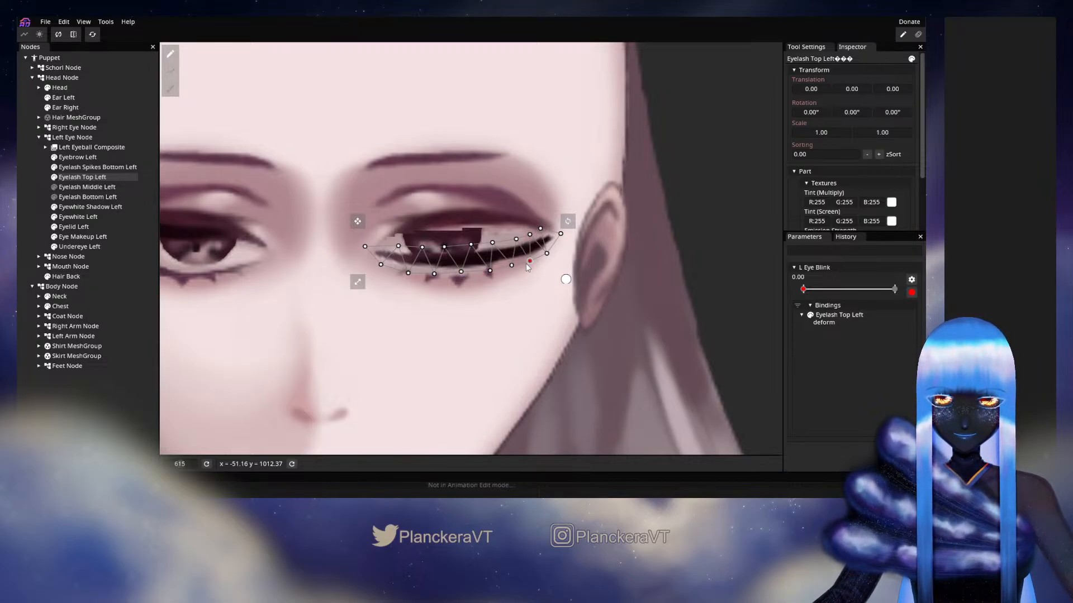
left_click_drag(526, 264, 525, 262)
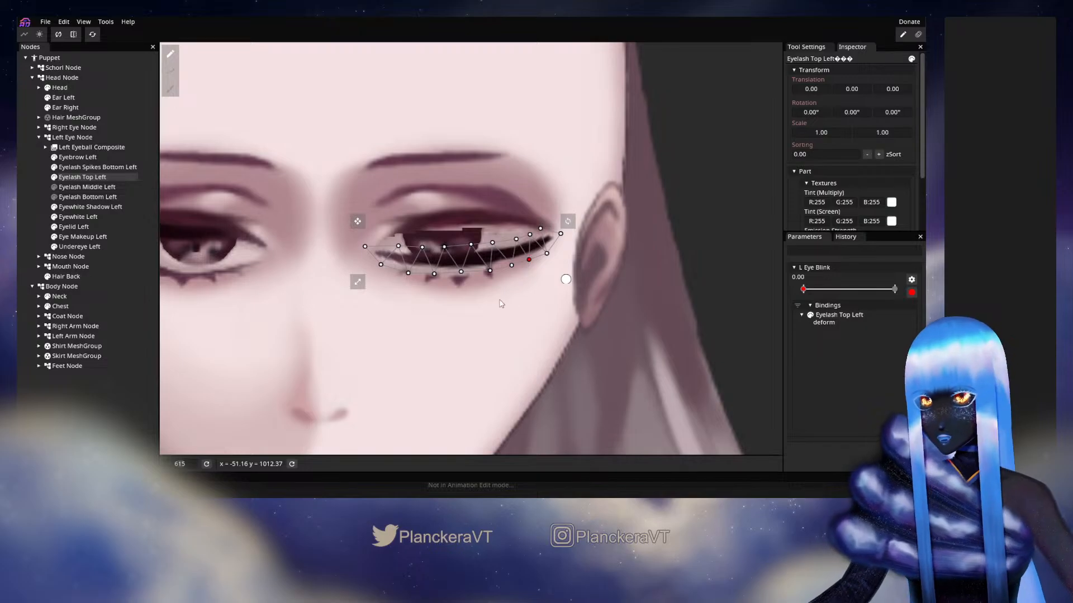
Show Eyelash Bottom Left and lay a four-point deform path along it from the inner to the outer eye corner
left_click(54, 197)
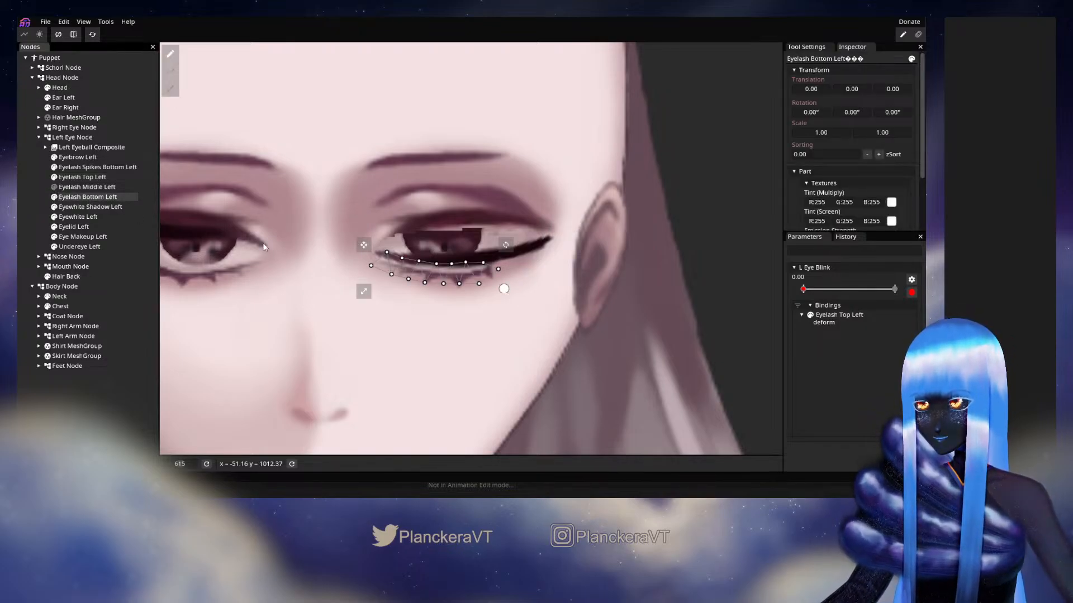
left_click(170, 76)
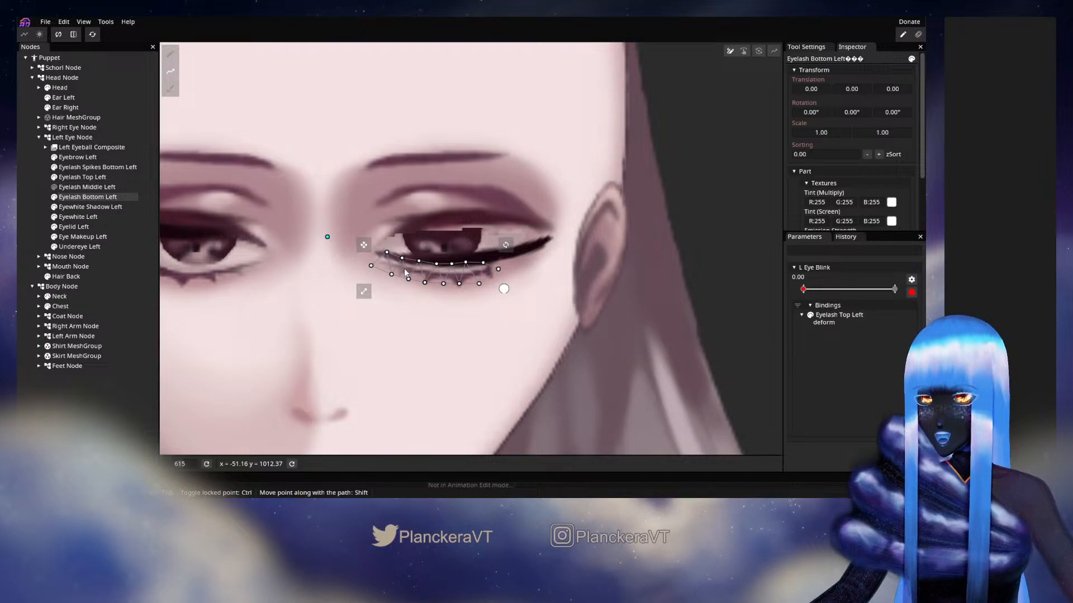
left_click(438, 276)
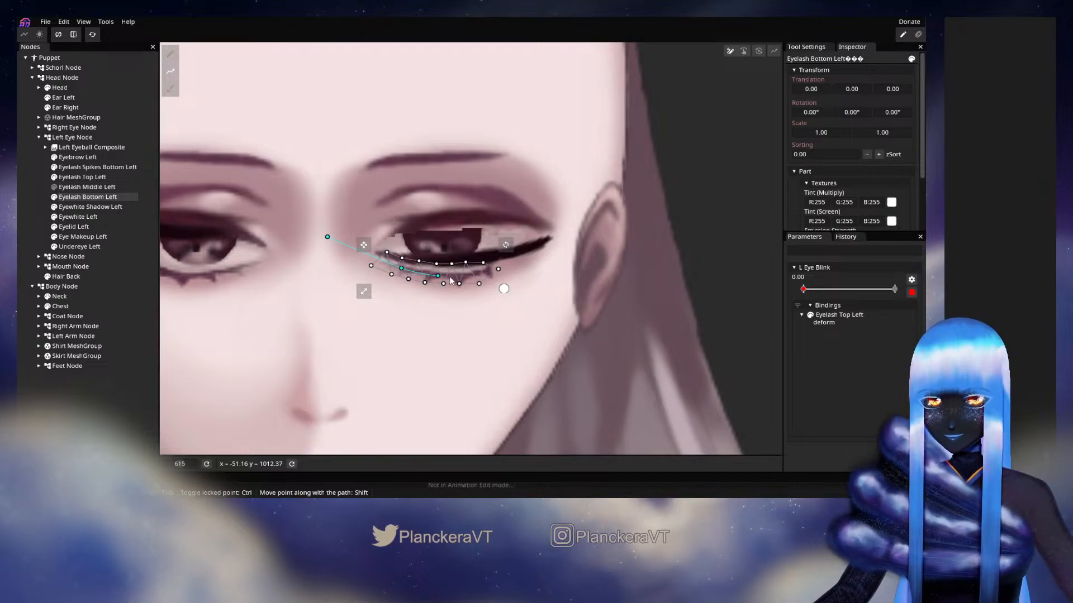
left_click_drag(439, 276, 446, 276)
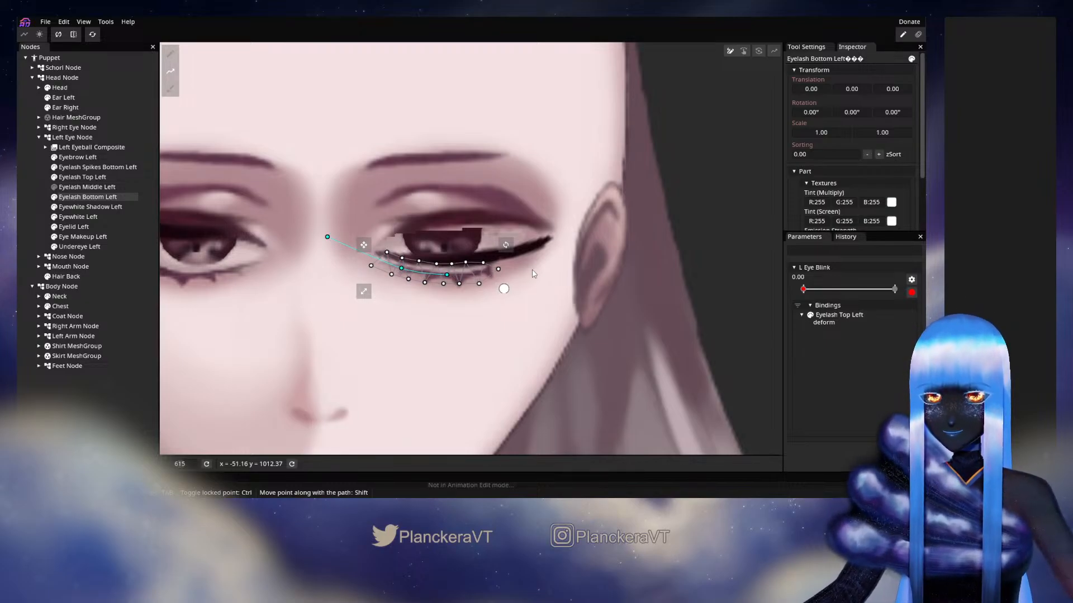
left_click(533, 271)
left_click_drag(533, 272, 536, 266)
Deform Eyelash Bottom Left along its path, raising it to meet the closed upper lash line
key("Tab")
left_click_drag(446, 275, 412, 265)
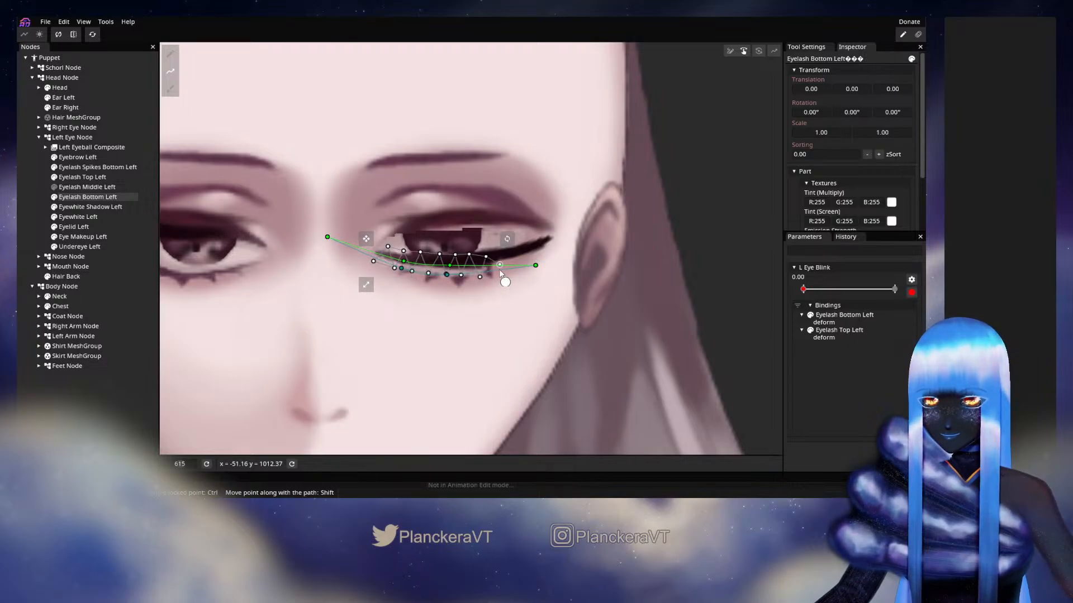
left_click_drag(500, 271, 502, 267)
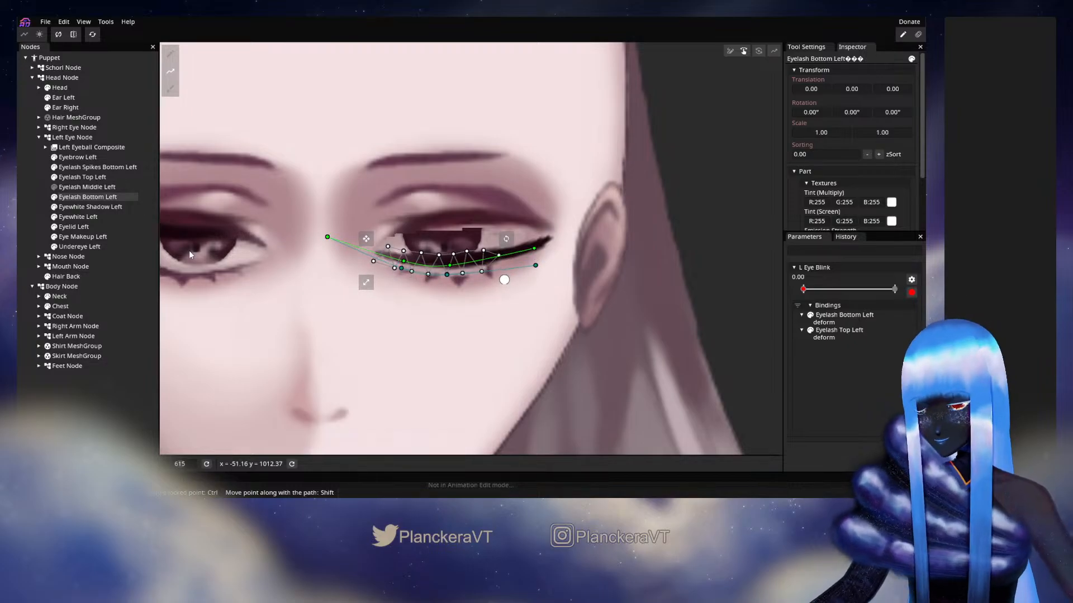
Show Eyelash Middle Left again and save the puppet
left_click(57, 190)
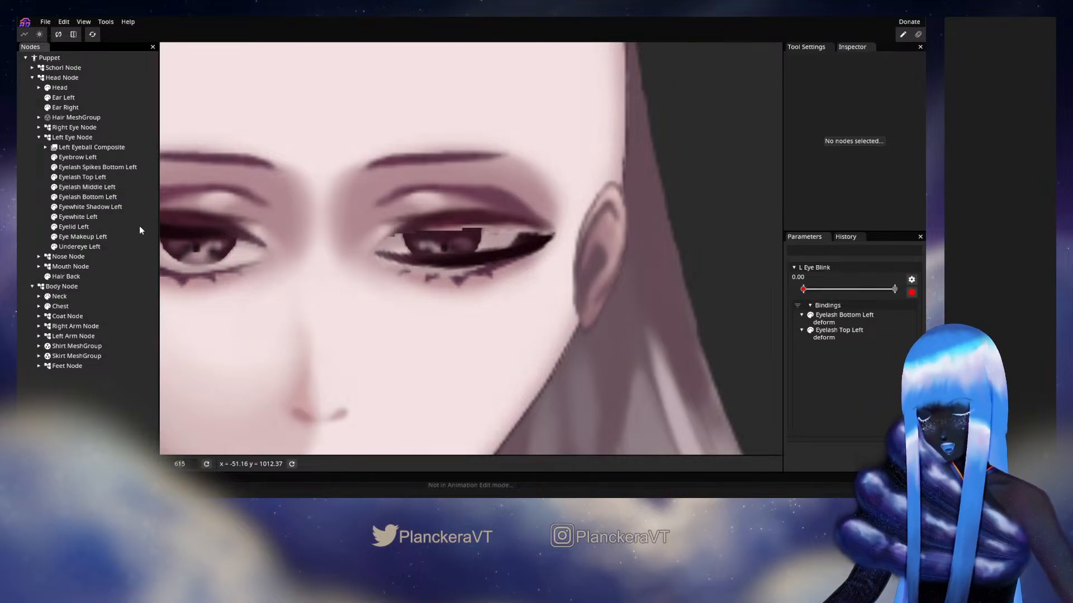
key("ctrl+s")
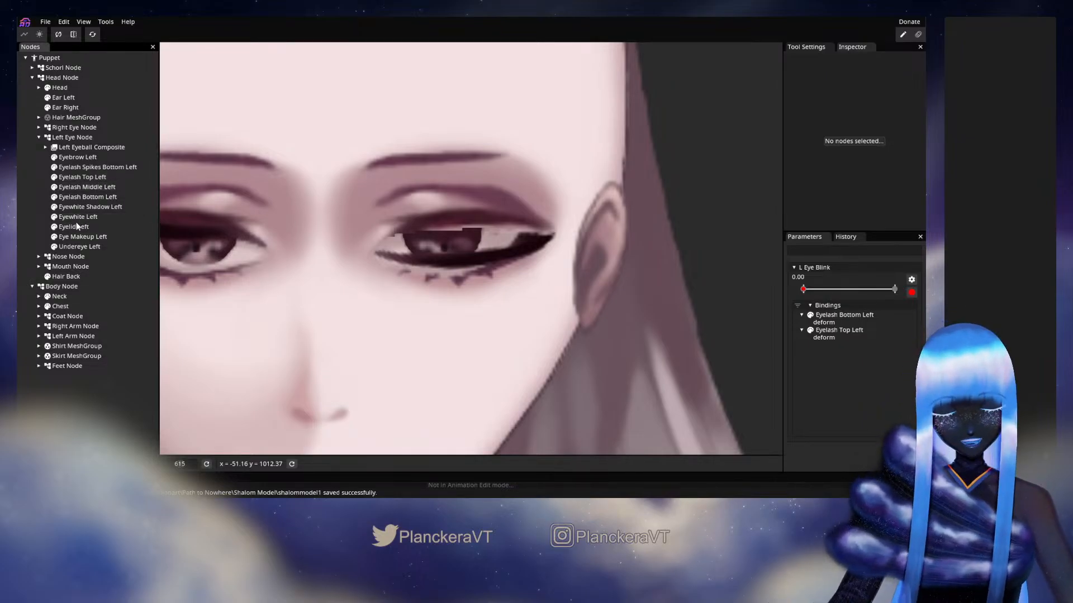
Select Eyelash Middle Left and lay a five-point deform path along it from the outer corner inward
left_click(87, 187)
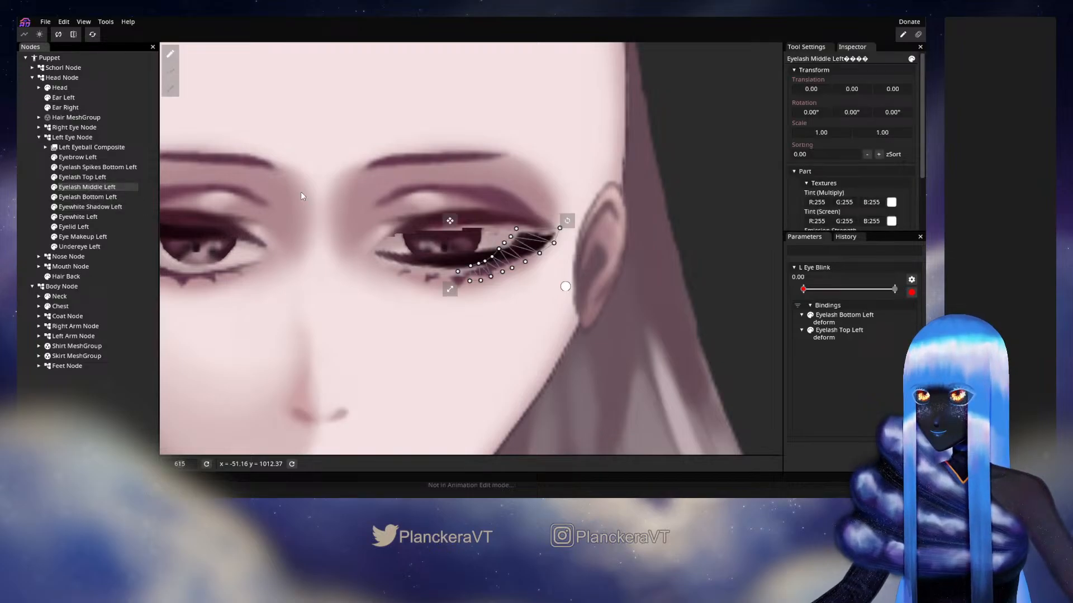
left_click(171, 73)
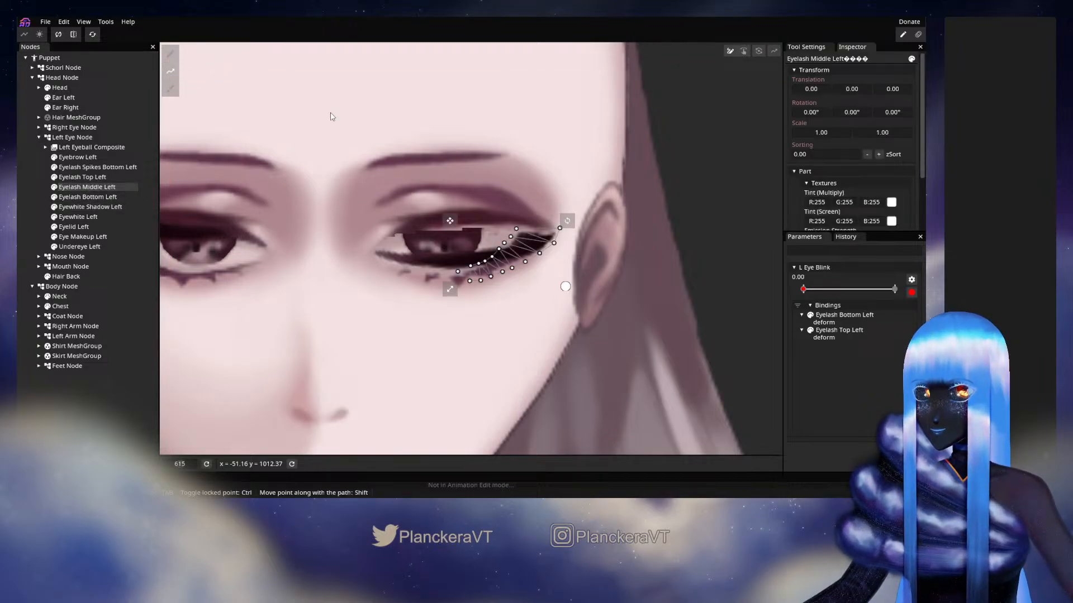
left_click(529, 239)
left_click(505, 261)
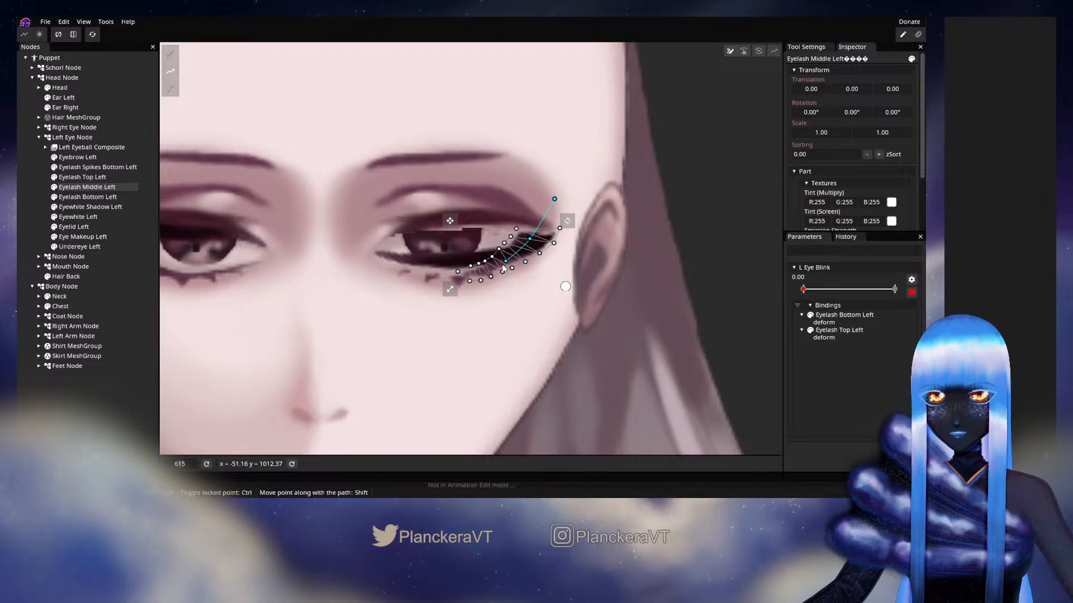
left_click(474, 272)
left_click(416, 279)
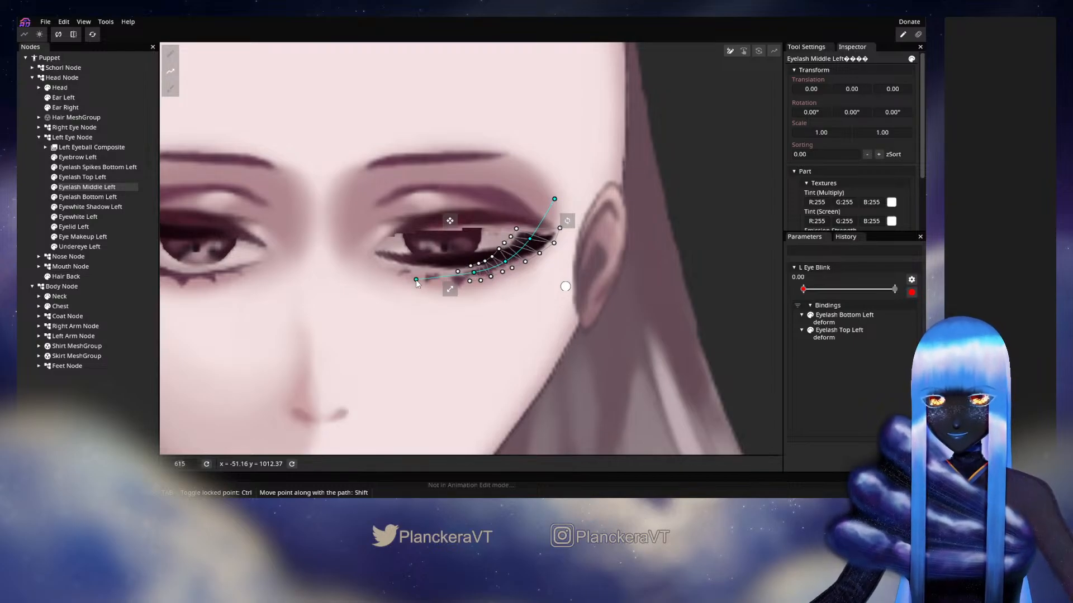
Deform Eyelash Middle Left along its path, raising its inner end and middle onto the closed lash line
key("Tab")
mouse_move(415, 280)
left_mouse_down()
mouse_move(416, 268)
mouse_move(469, 265)
mouse_move(413, 262)
left_mouse_up()
left_click_drag(506, 262, 501, 255)
left_click_drag(557, 196, 562, 206)
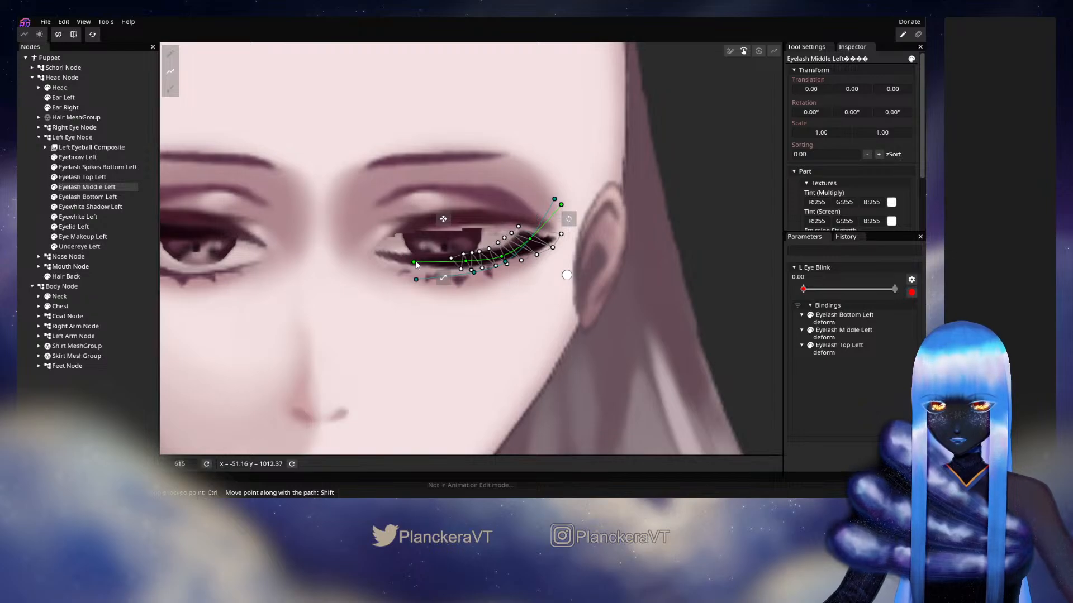
left_click_drag(414, 263, 414, 259)
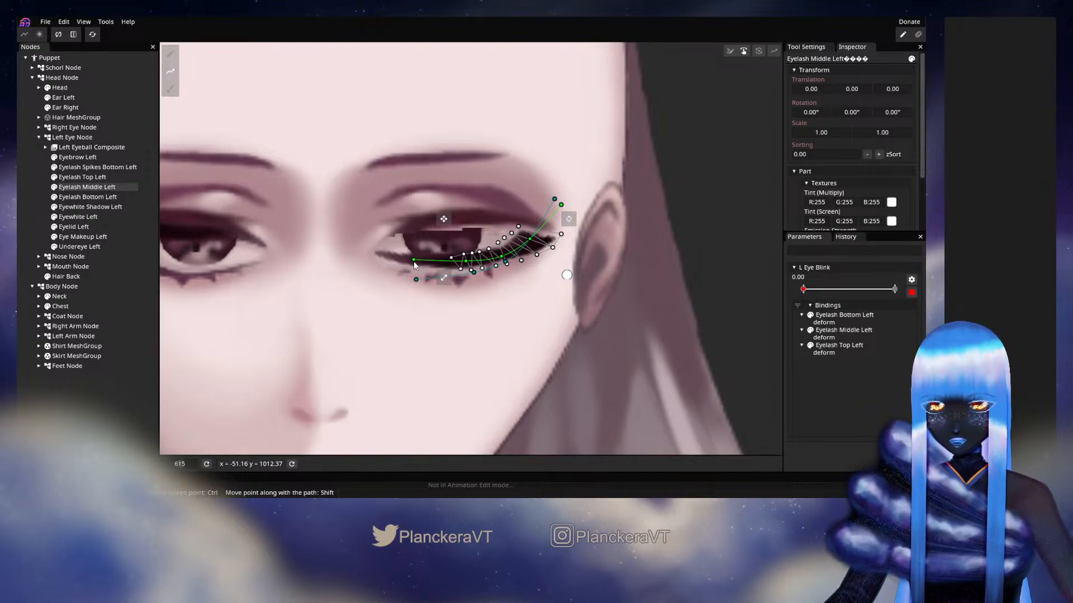
Switch Eyelash Middle Left to brush deformation with the Circle Brush and set the brush size to 24
left_click(170, 55)
scroll(167, 116, "up", 2)
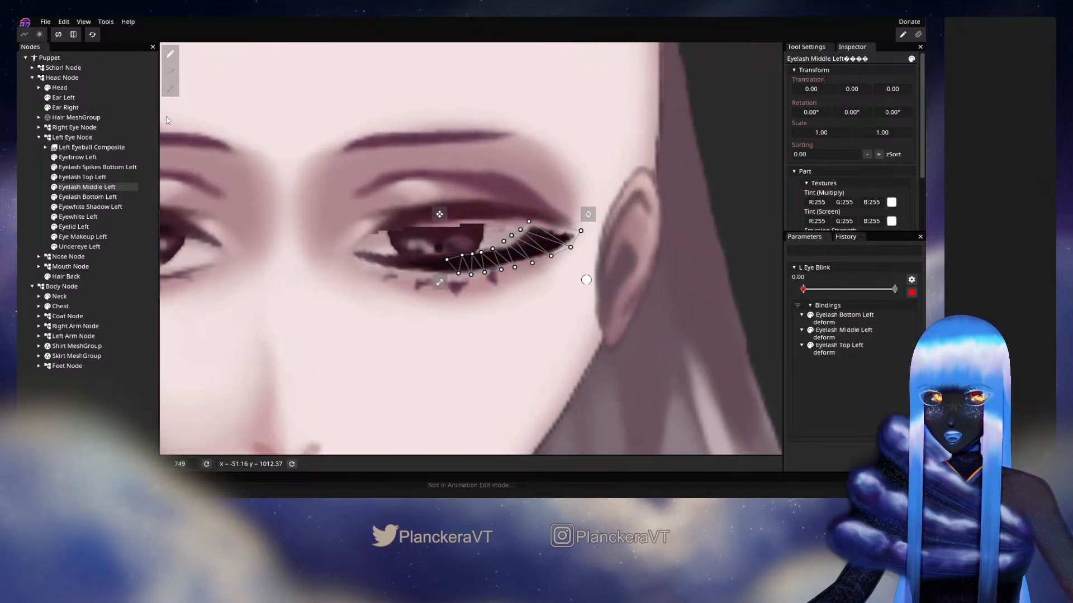
left_click(171, 88)
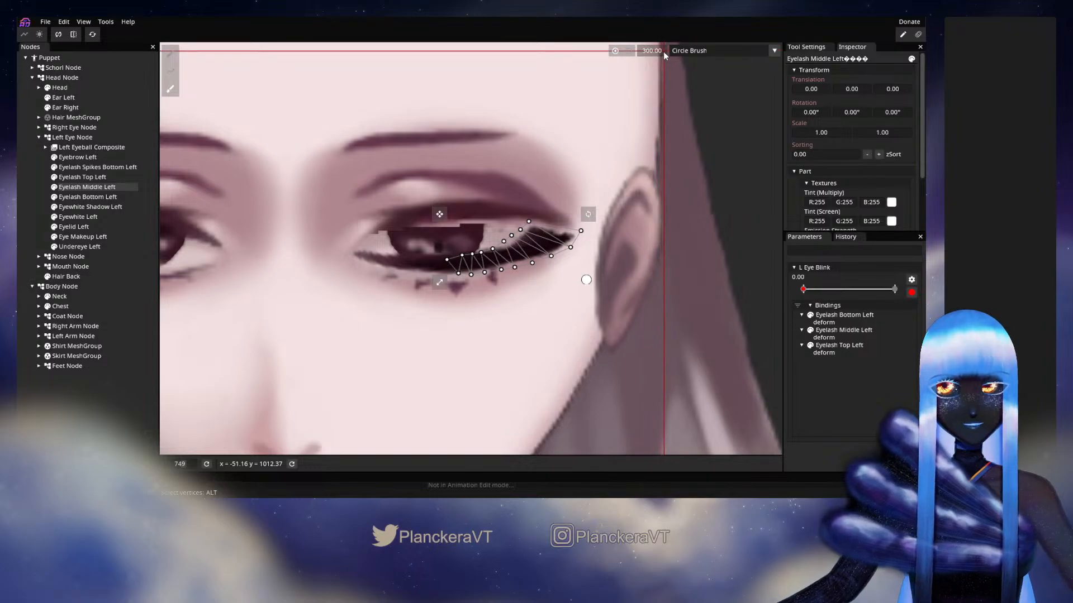
scroll(700, 135, "down", 7)
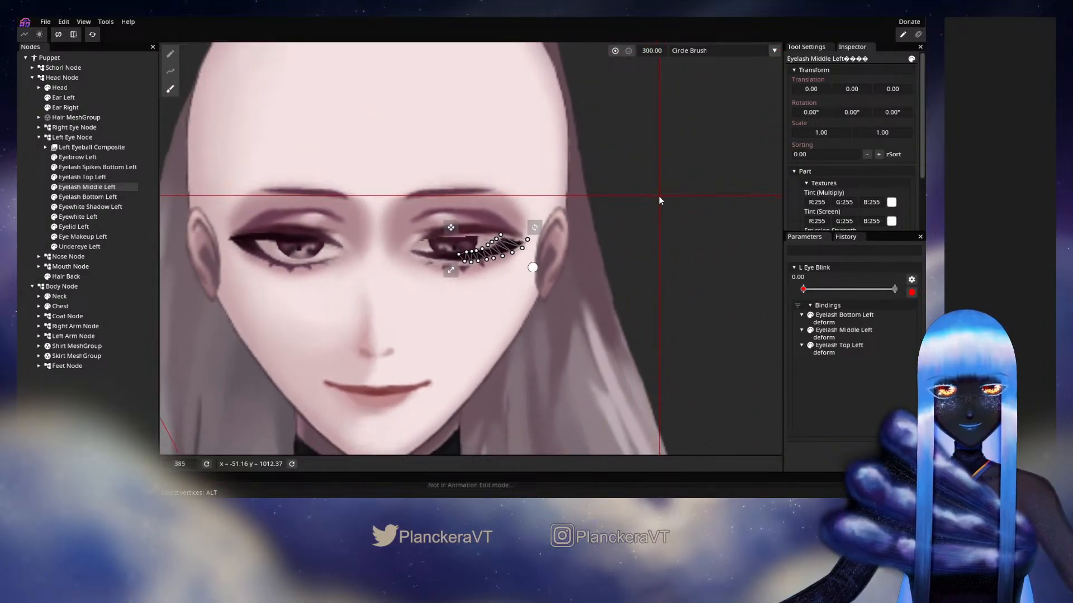
scroll(659, 198, "down", 5)
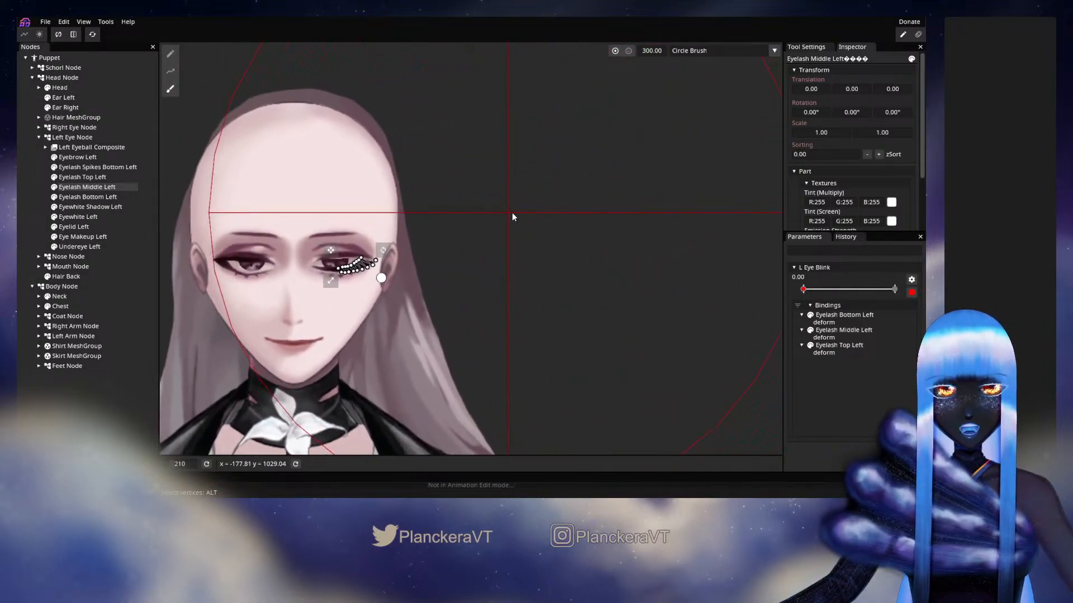
scroll(681, 164, "down", 1)
left_click_drag(729, 98, 697, 107)
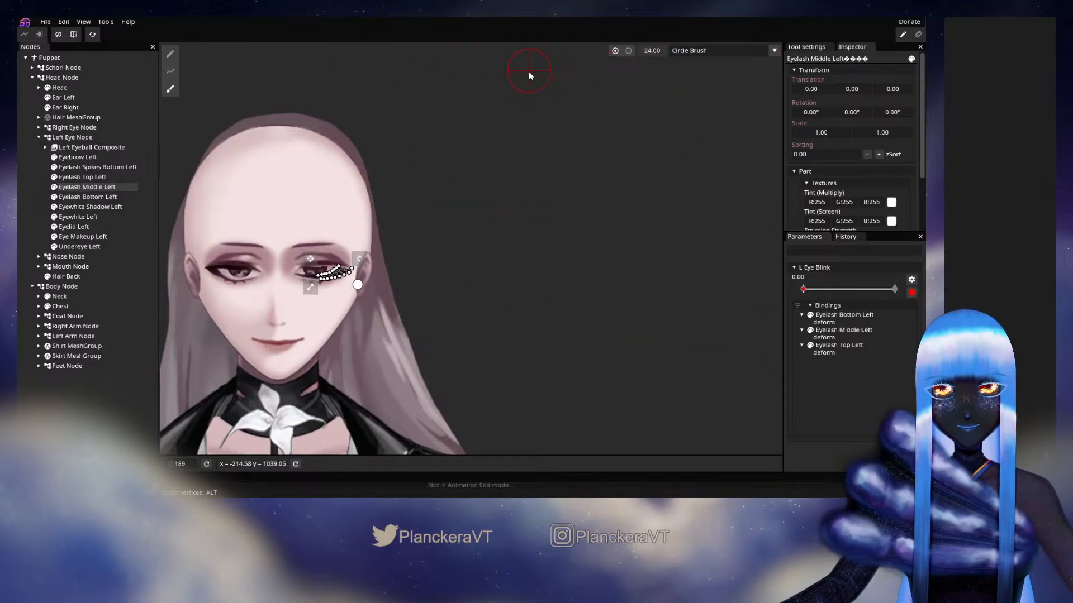
Brush the upper and outer mesh vertices of Eyelash Middle Left into the closed lash curve, flattening its raised part
scroll(565, 189, "up", 3)
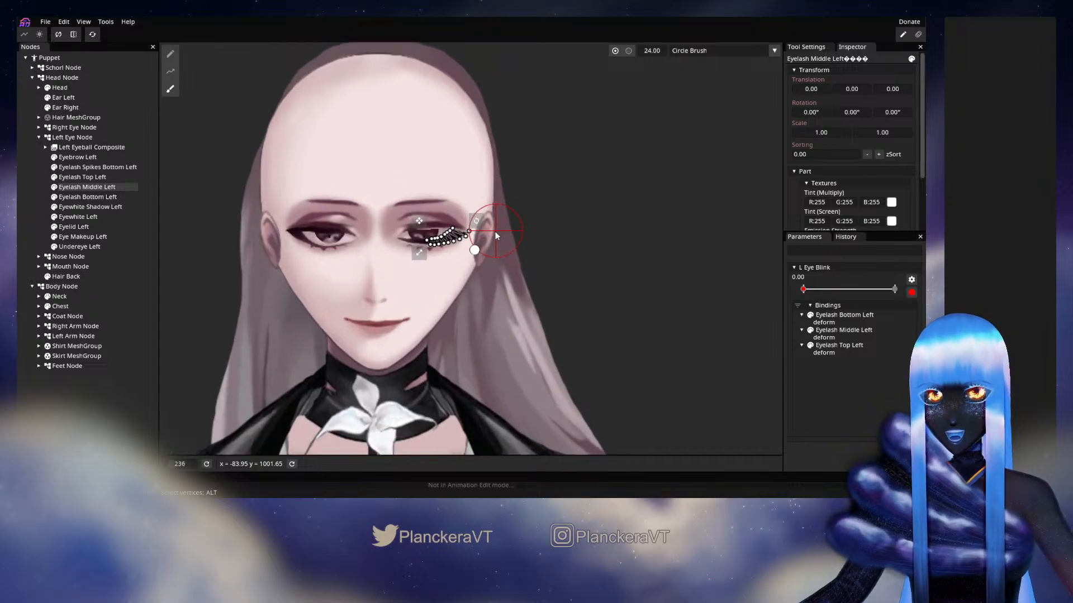
scroll(495, 234, "up", 10)
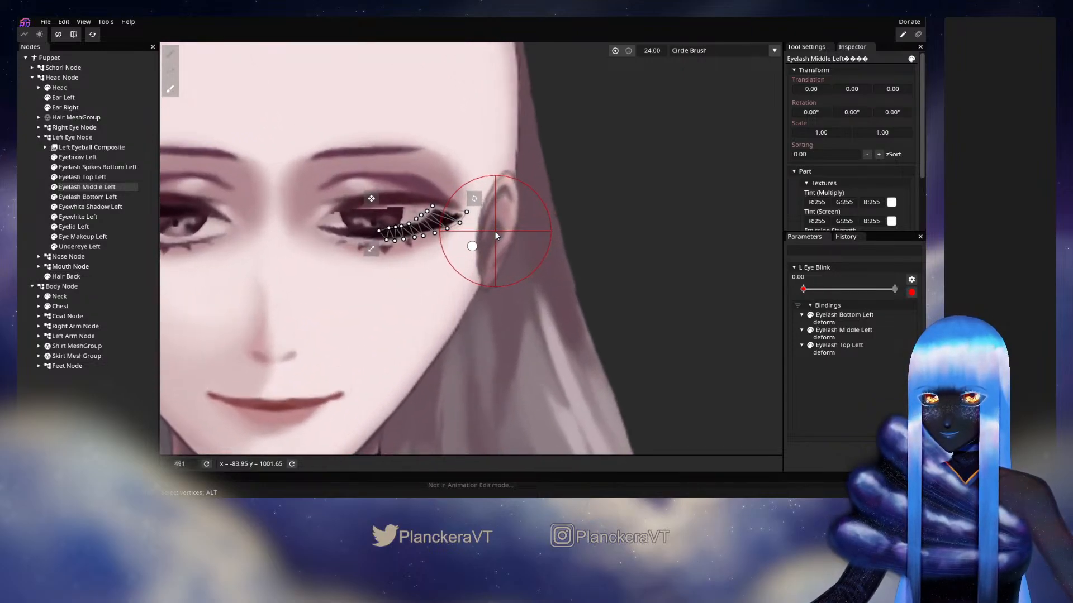
scroll(495, 232, "up", 2)
left_click_drag(525, 215, 626, 261)
scroll(626, 261, "up", 3)
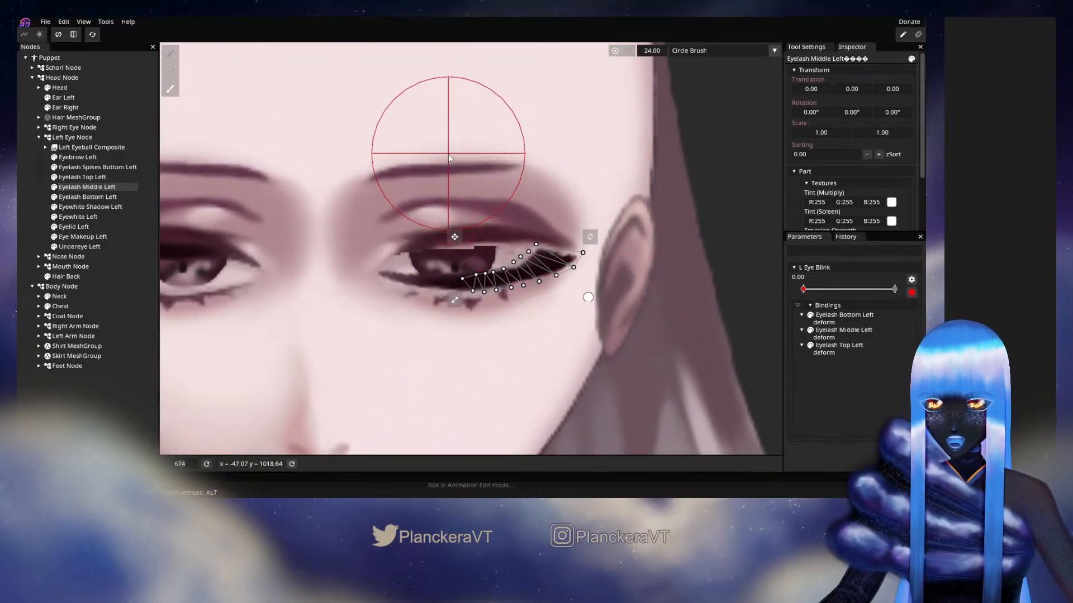
mouse_move(515, 197)
left_mouse_down()
mouse_move(526, 206)
mouse_move(517, 180)
mouse_move(519, 193)
mouse_move(542, 203)
left_mouse_up()
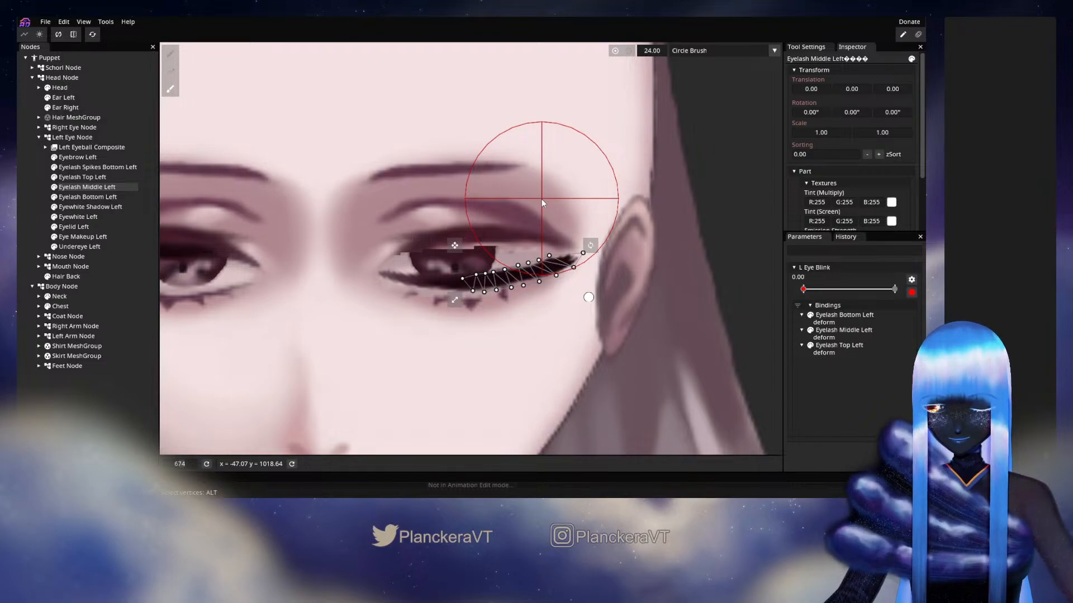
left_click_drag(542, 199, 551, 199)
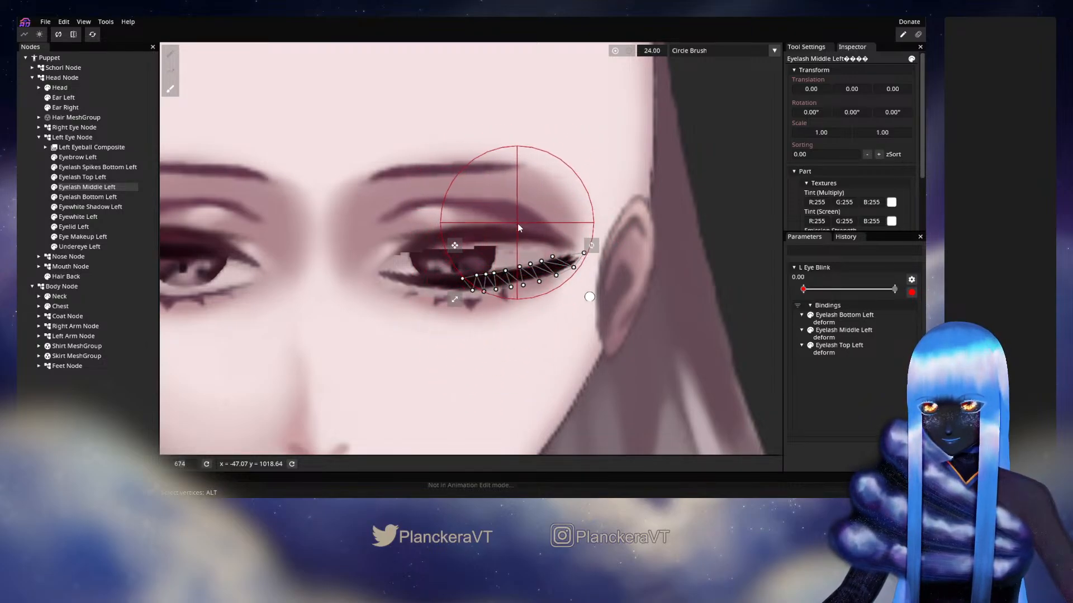
left_click_drag(577, 316, 568, 307)
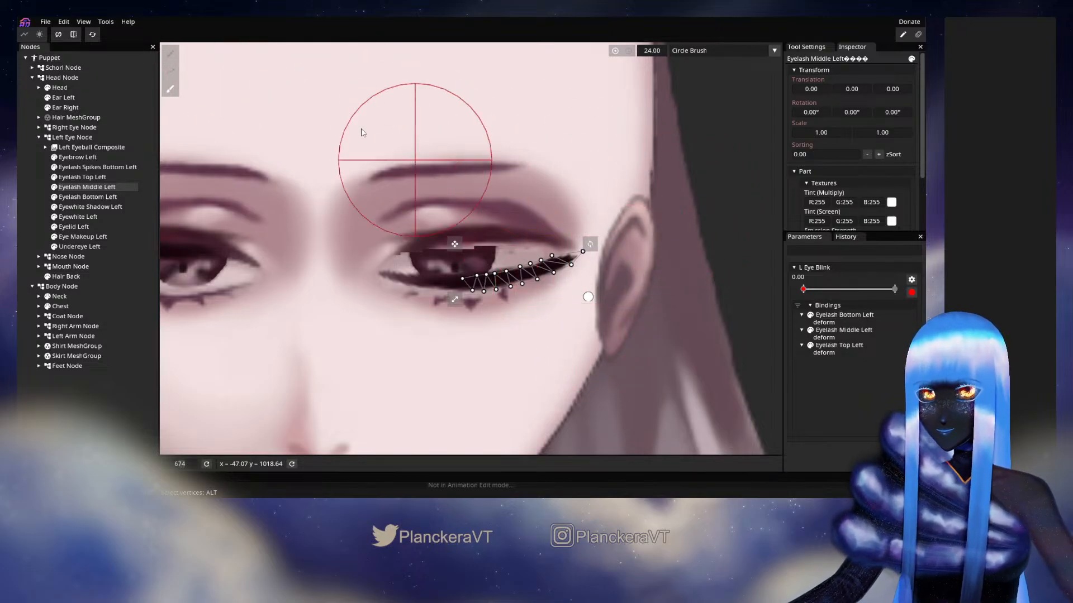
Adjust individual mesh vertices at the outer corner of Eyelash Middle Left to taper the lash tip, and deselect the mesh
left_click(170, 53)
scroll(587, 320, "up", 3)
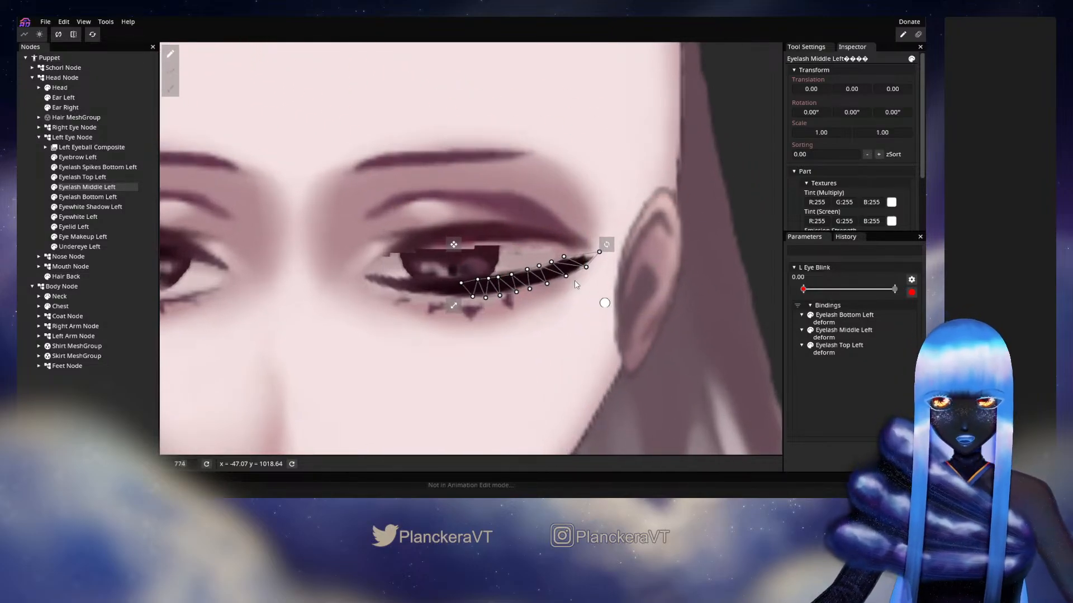
left_click_drag(576, 258, 599, 252)
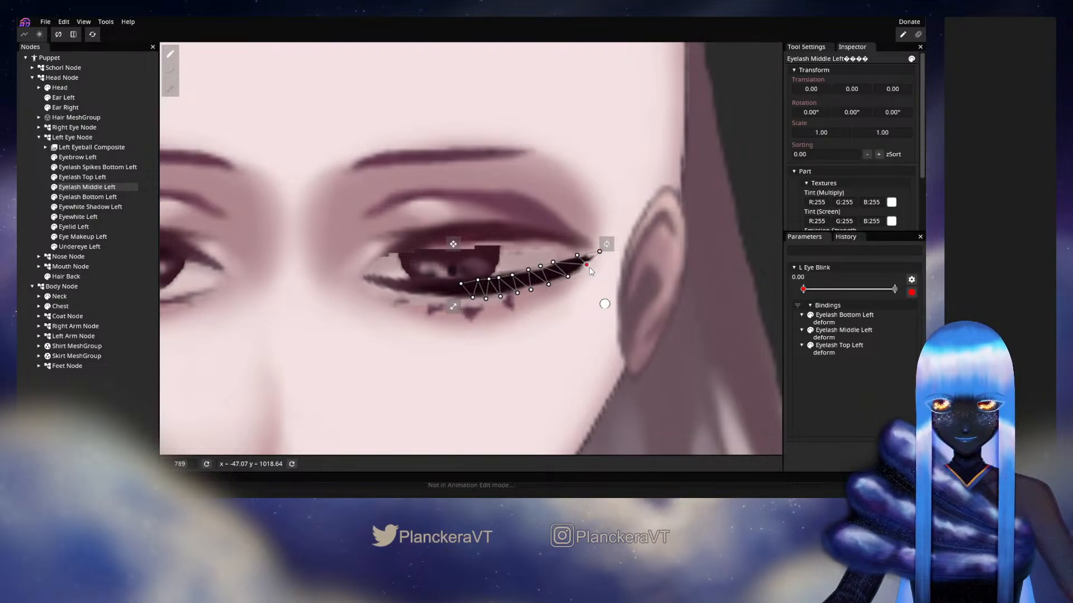
left_click(503, 279)
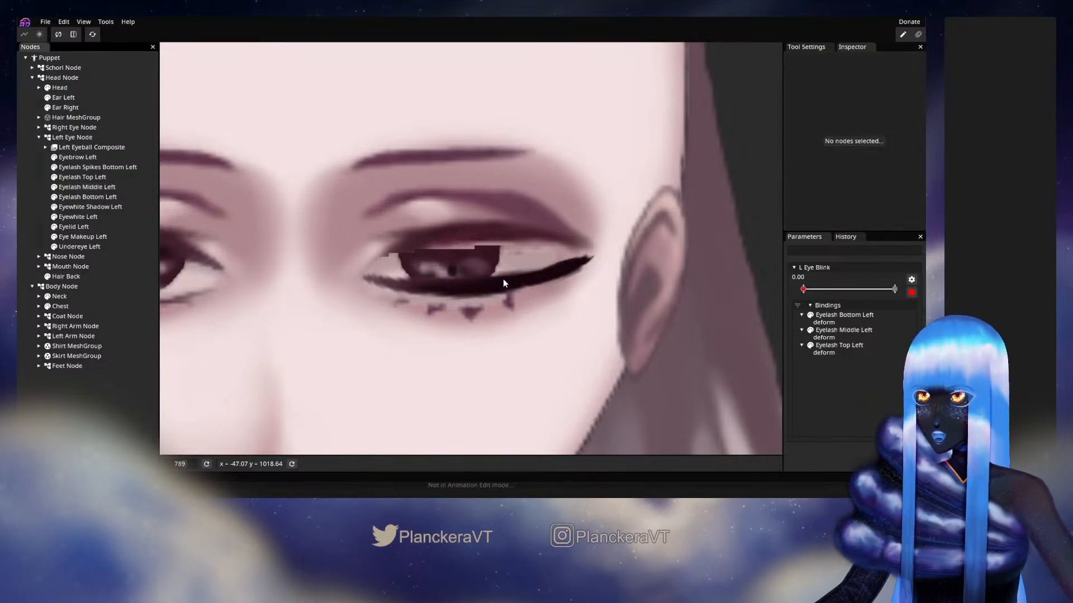
Move L Eye Blink to 1.00, arm it for editing, and reset that keypoint to the original open-eye shape
scroll(509, 288, "down", 3)
scroll(509, 287, "down", 3)
left_click(910, 292)
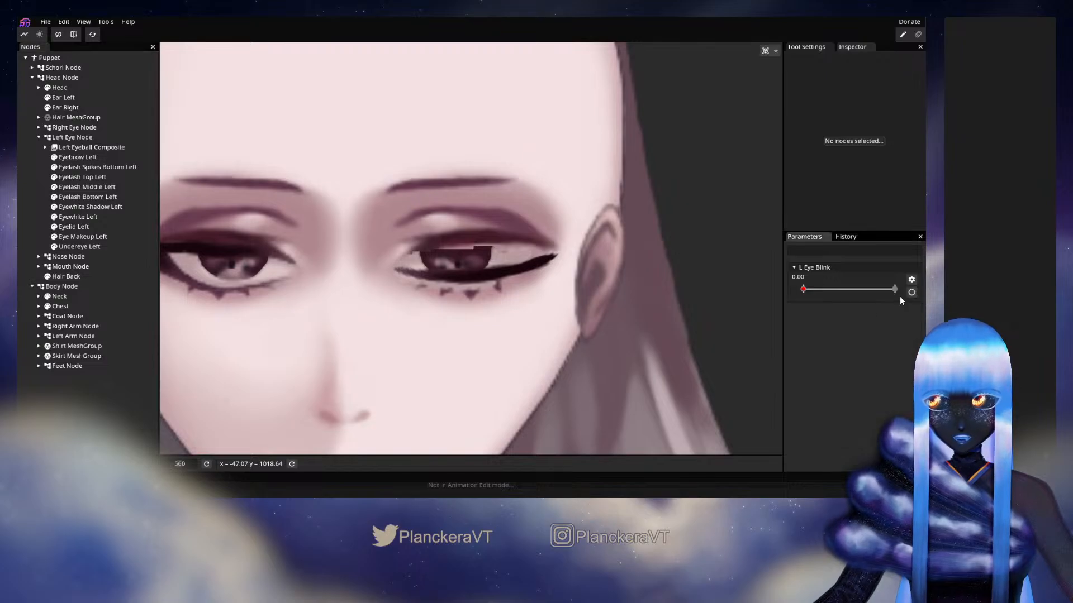
left_click_drag(832, 295, 900, 294)
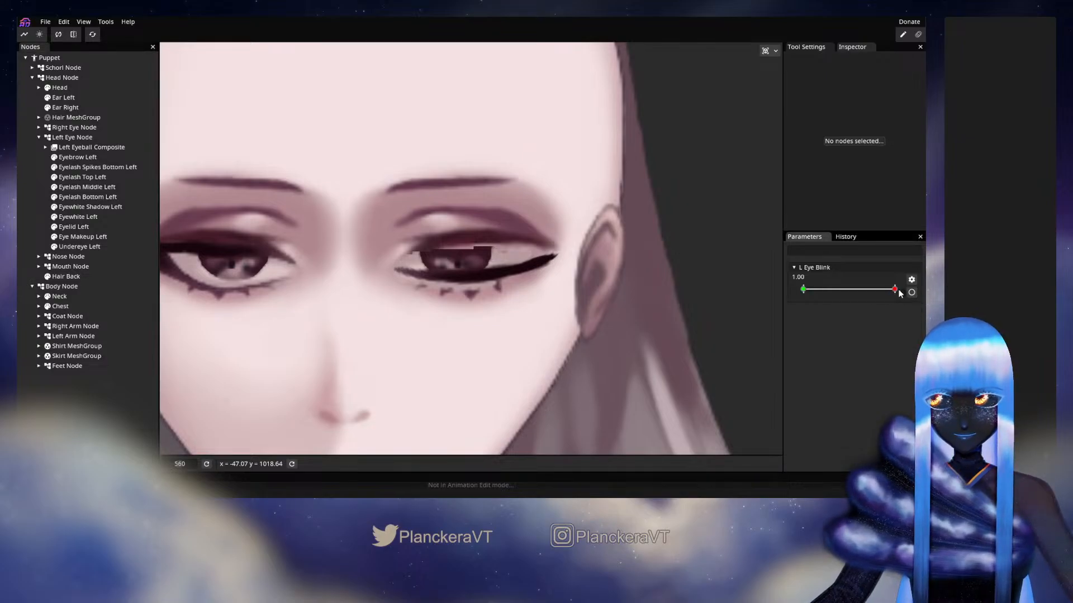
left_click(911, 292)
right_click(900, 292)
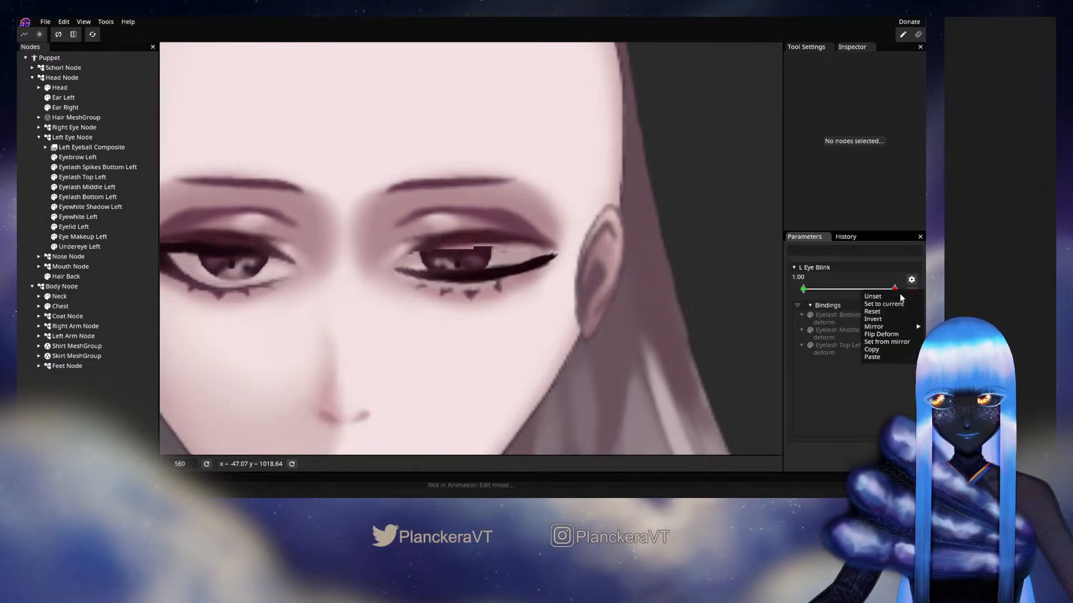
left_click(882, 311)
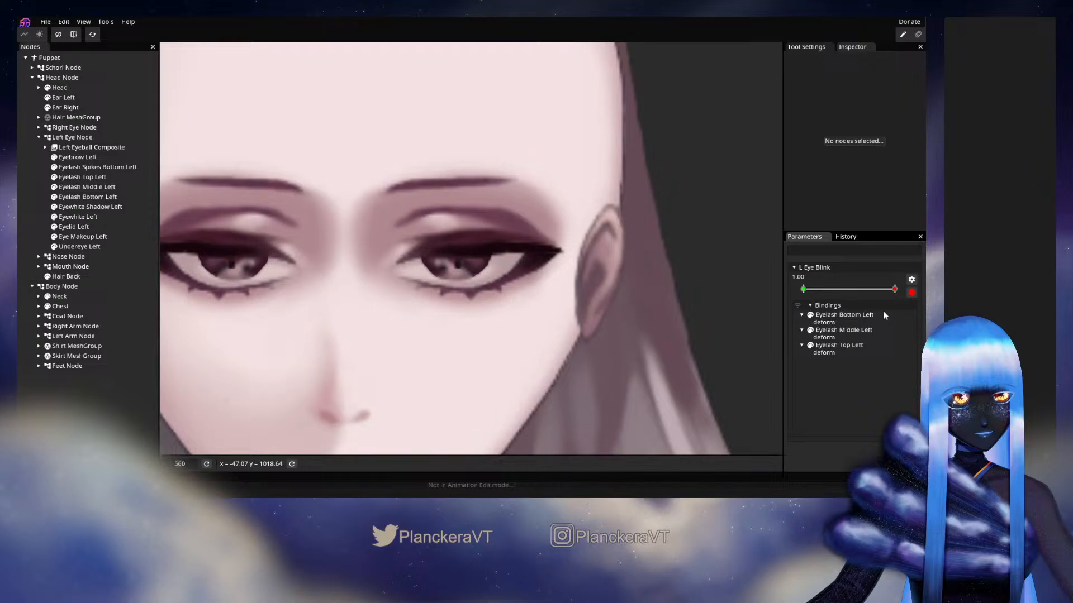
Preview the blink by moving L Eye Blink to 0.00, and arm the parameter for editing at that keypoint
left_click(911, 292)
left_click_drag(895, 290, 789, 287)
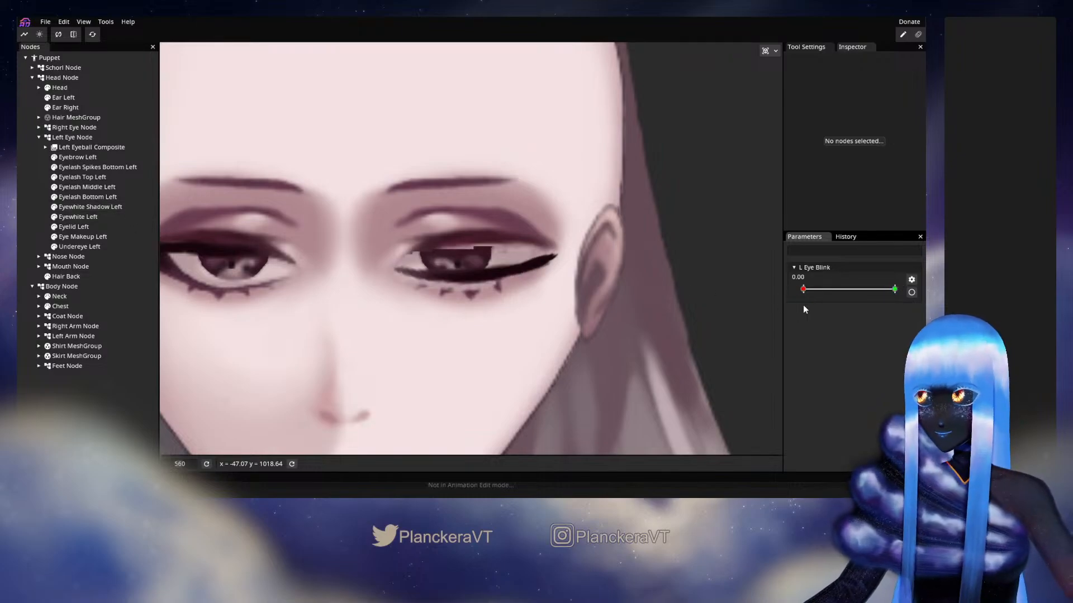
left_click(911, 293)
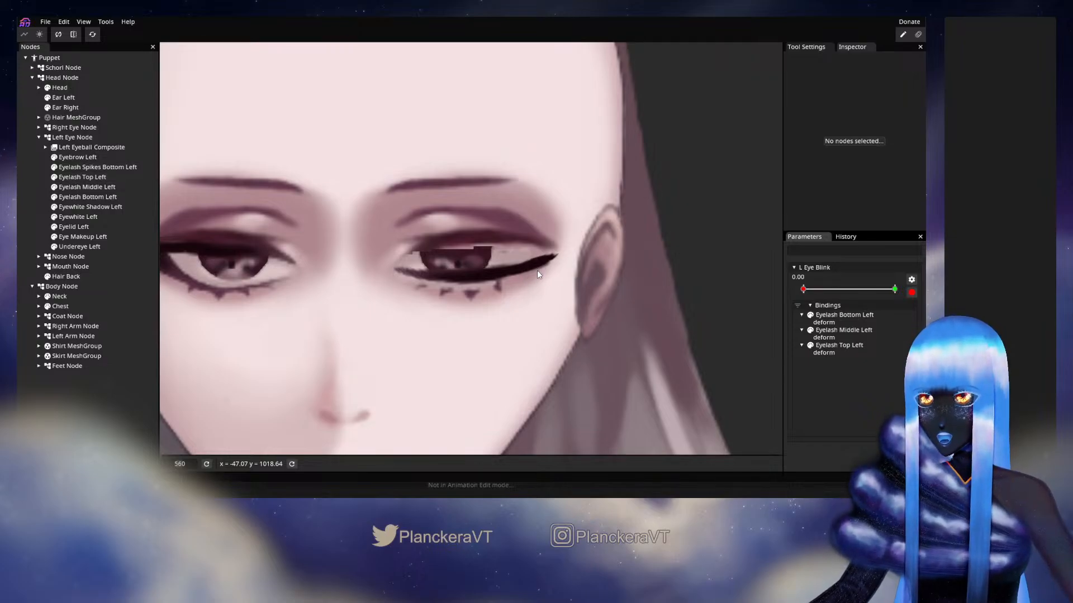
scroll(309, 269, "down", 4)
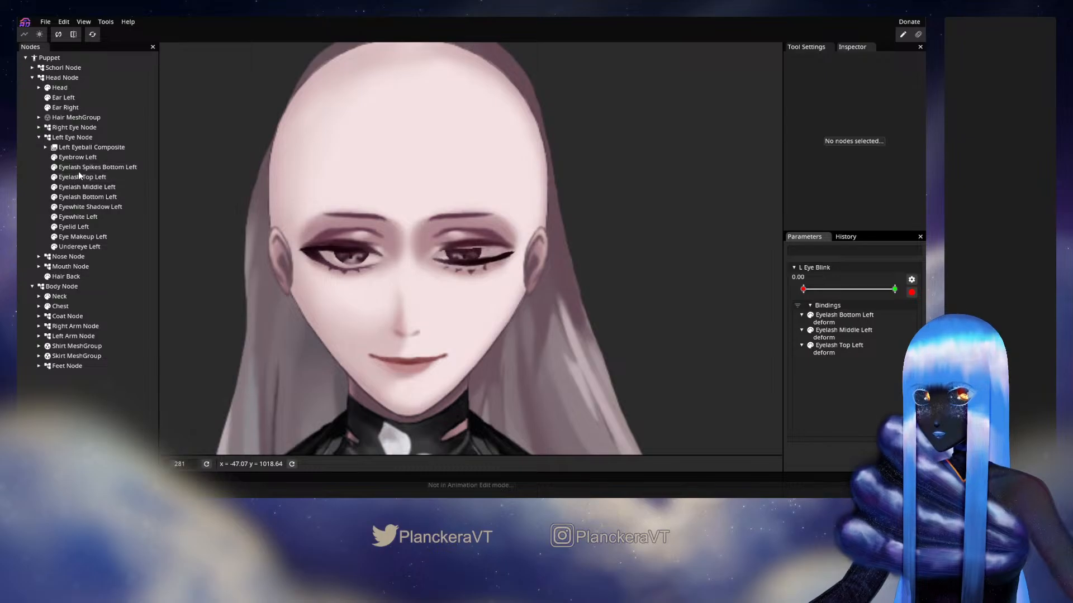
Adjust individual mesh vertices at the outer corner of Eyelash Top Left to narrow the lash tip along the closed curve
left_click(80, 175)
scroll(481, 248, "up", 2)
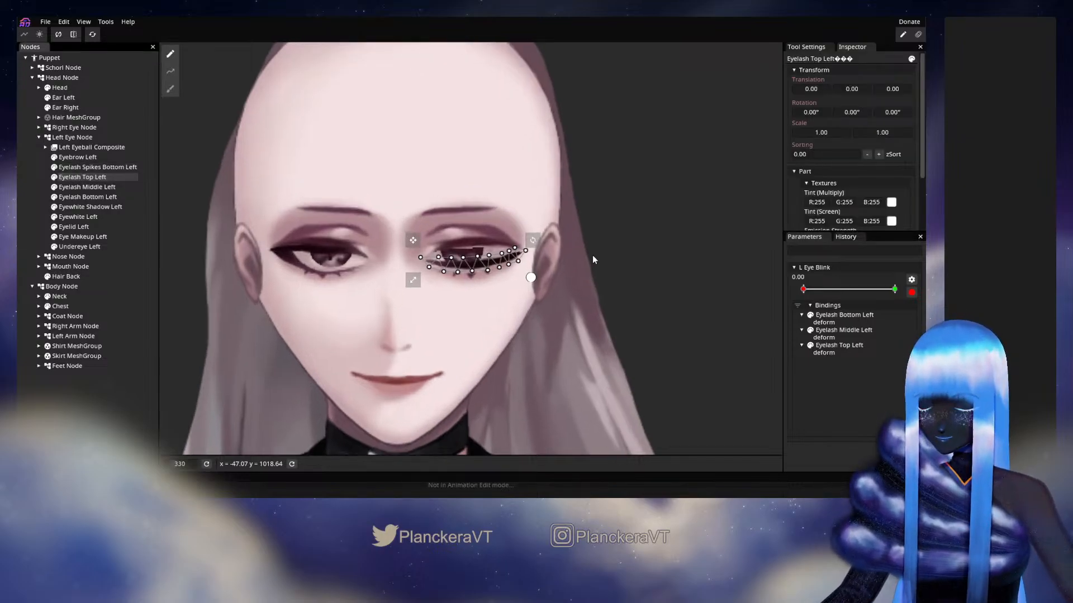
scroll(582, 237, "up", 3)
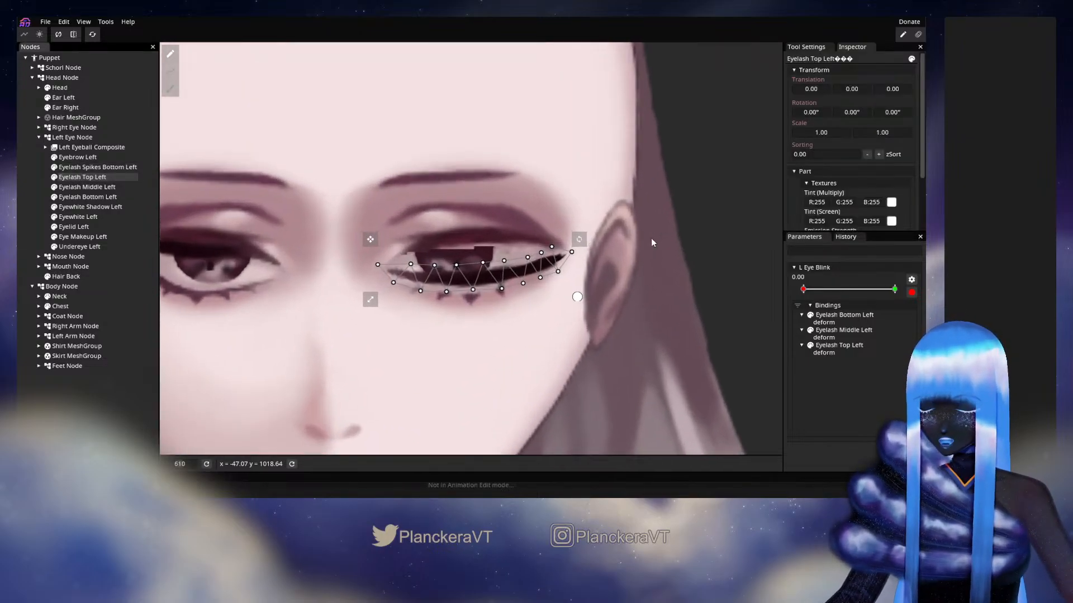
left_click(55, 177)
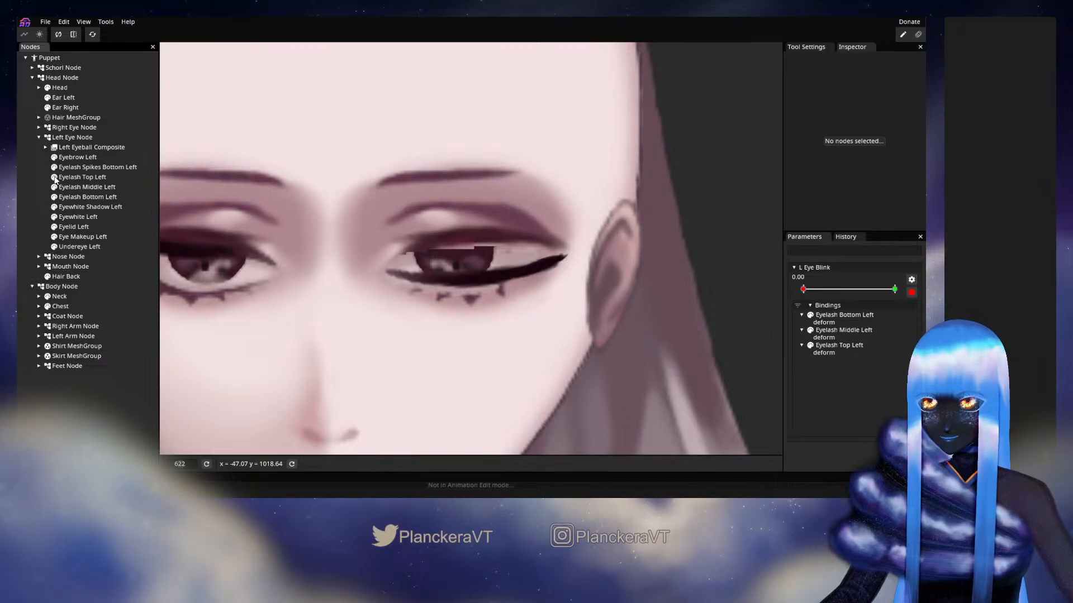
left_click(55, 178)
scroll(575, 296, "up", 1)
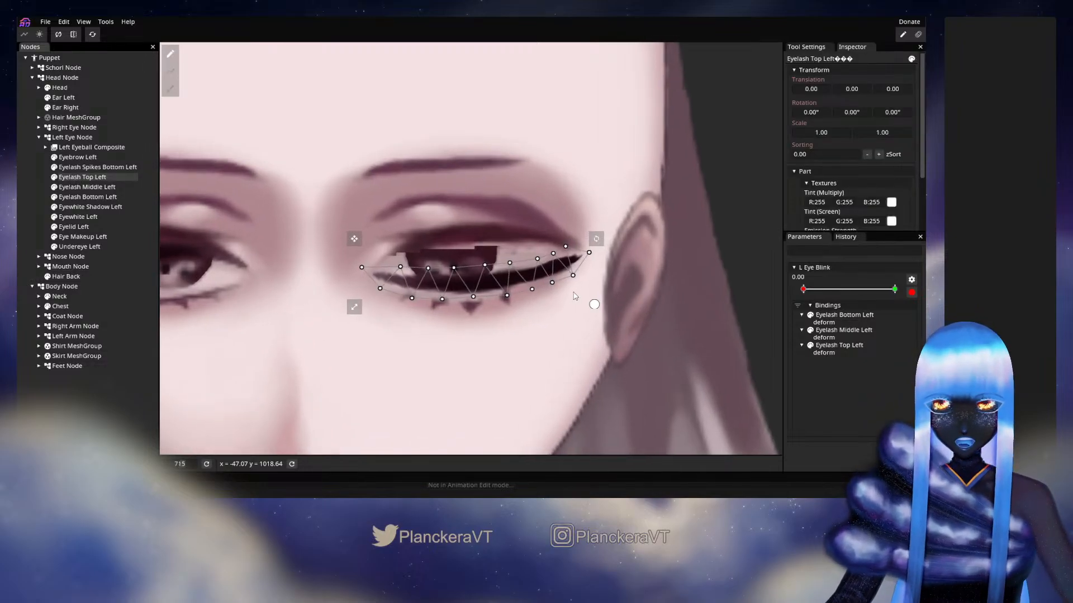
left_click_drag(573, 275, 572, 251)
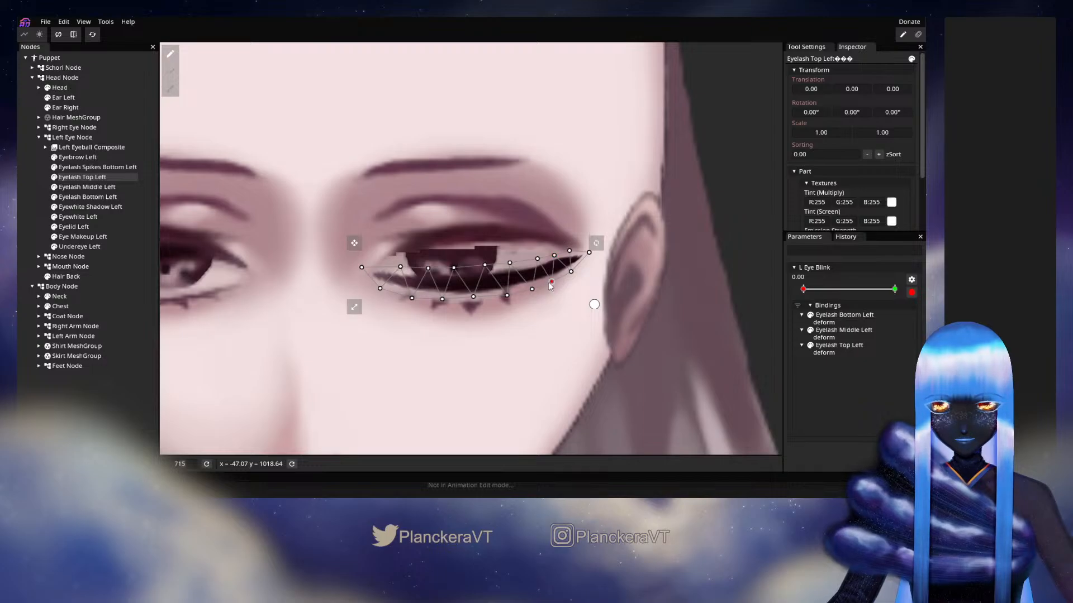
left_click(532, 288)
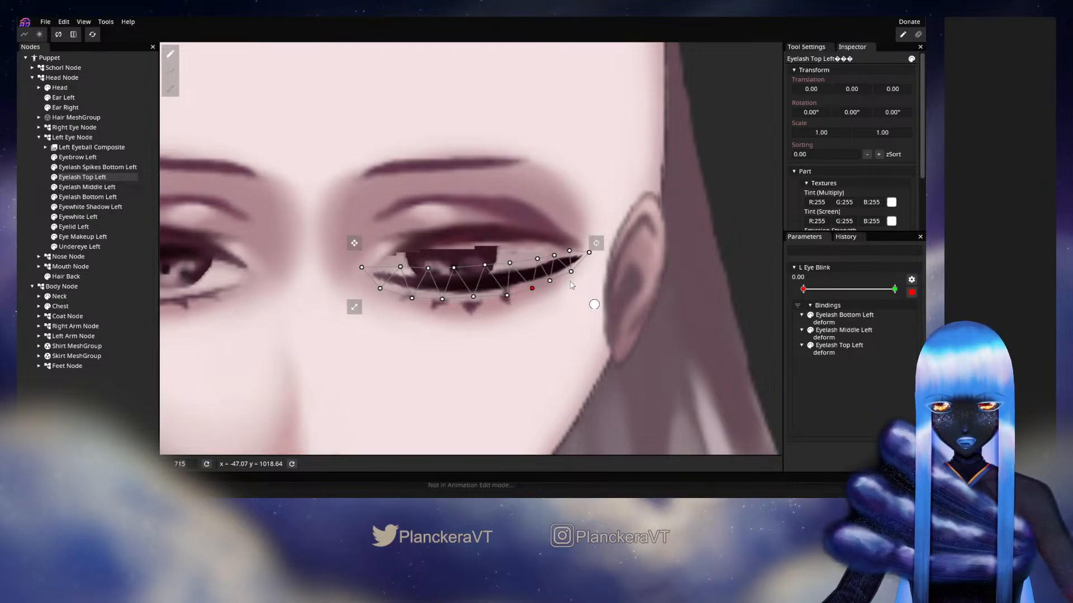
mouse_move(572, 271)
left_mouse_down()
mouse_move(588, 254)
mouse_move(571, 257)
left_mouse_up()
left_click(569, 251)
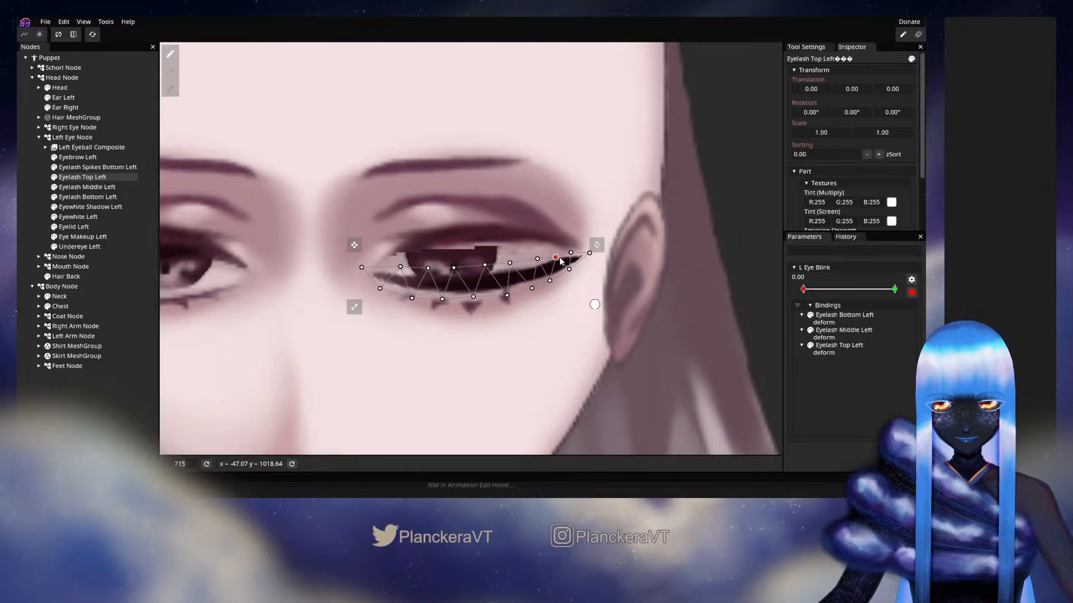
left_click(570, 269)
left_click(550, 279)
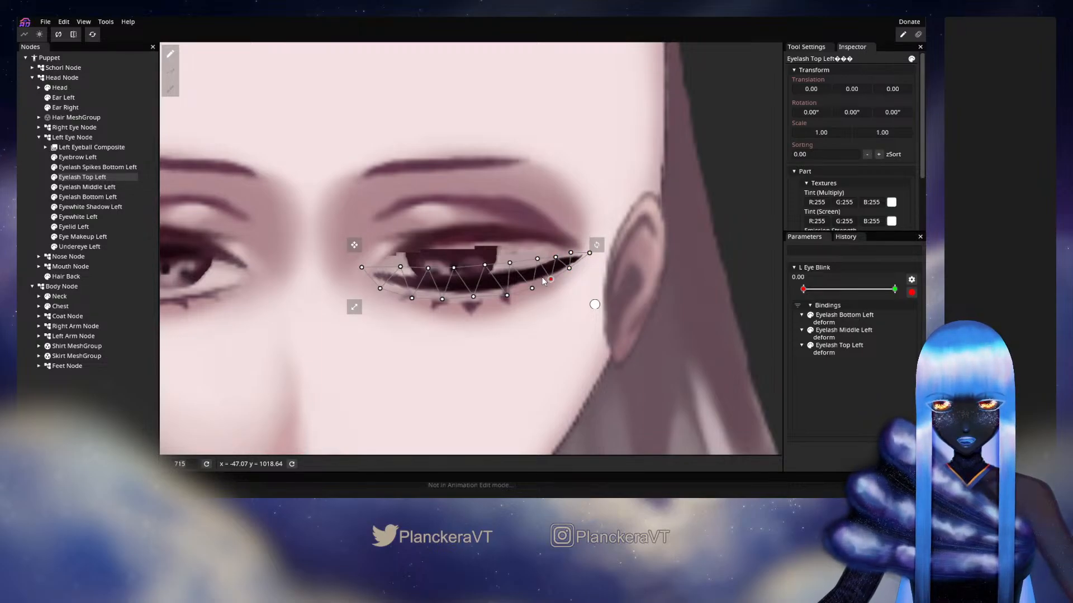
Shift the upper outer vertices of Eyelash Middle Left to smooth its edge toward the lash tip, and deselect the mesh
left_click(86, 187)
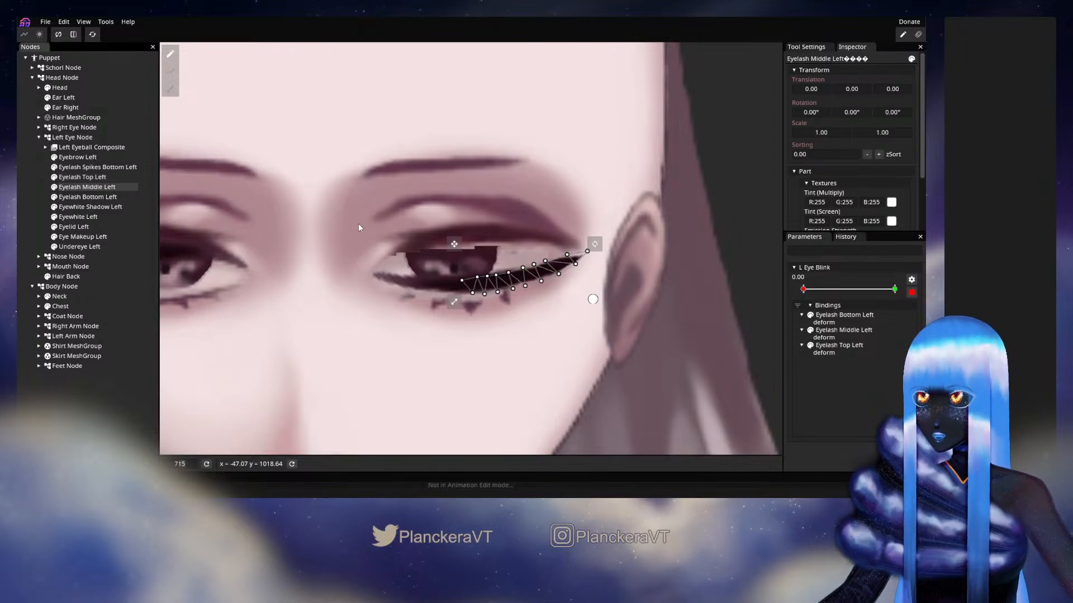
left_click(552, 260)
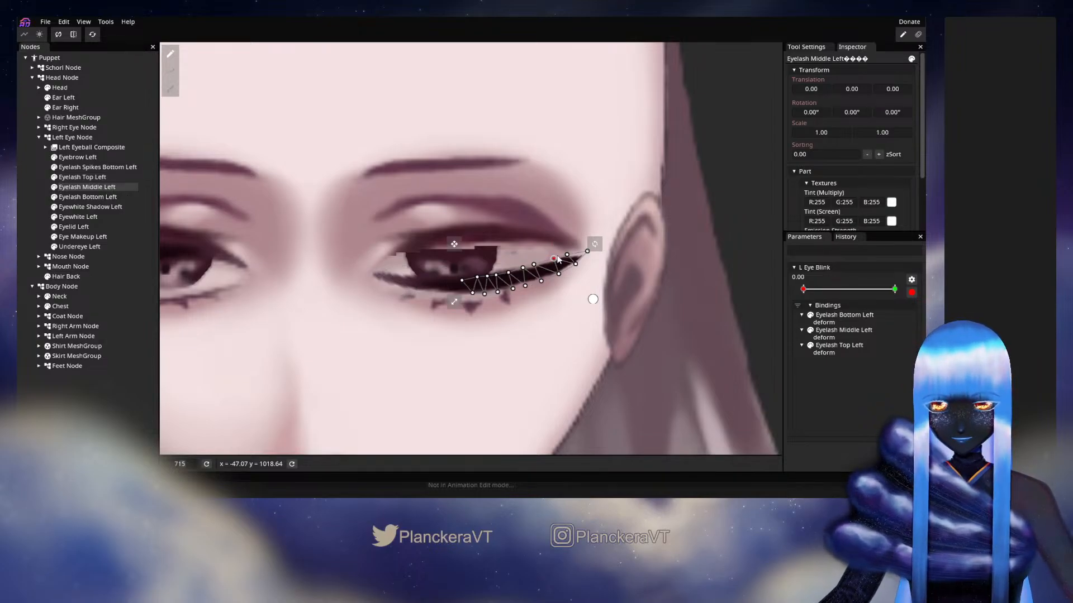
left_click_drag(566, 256, 579, 253)
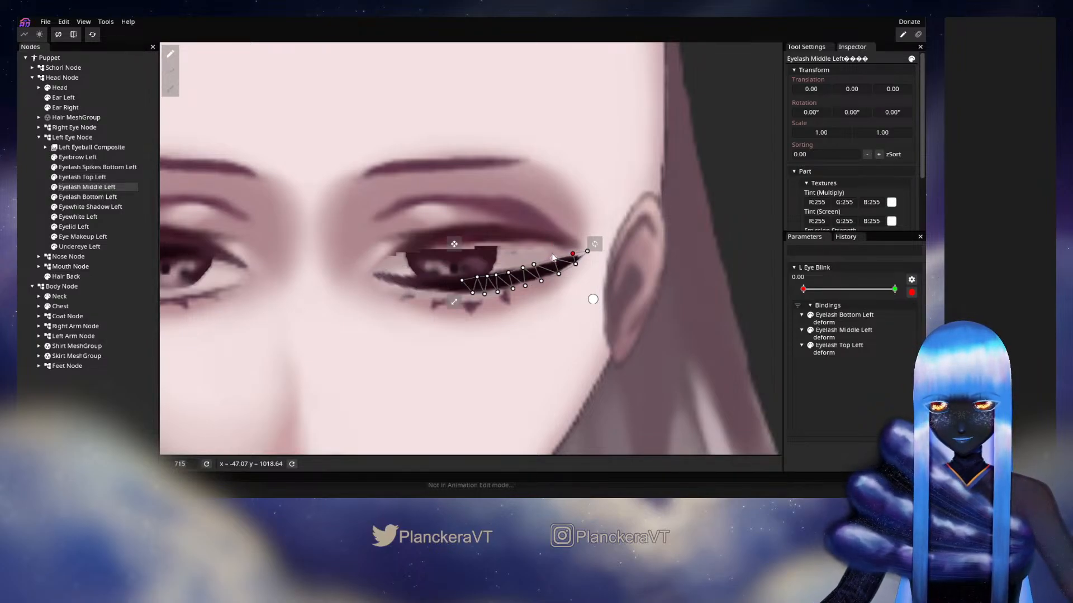
left_click(524, 267)
left_click(541, 264)
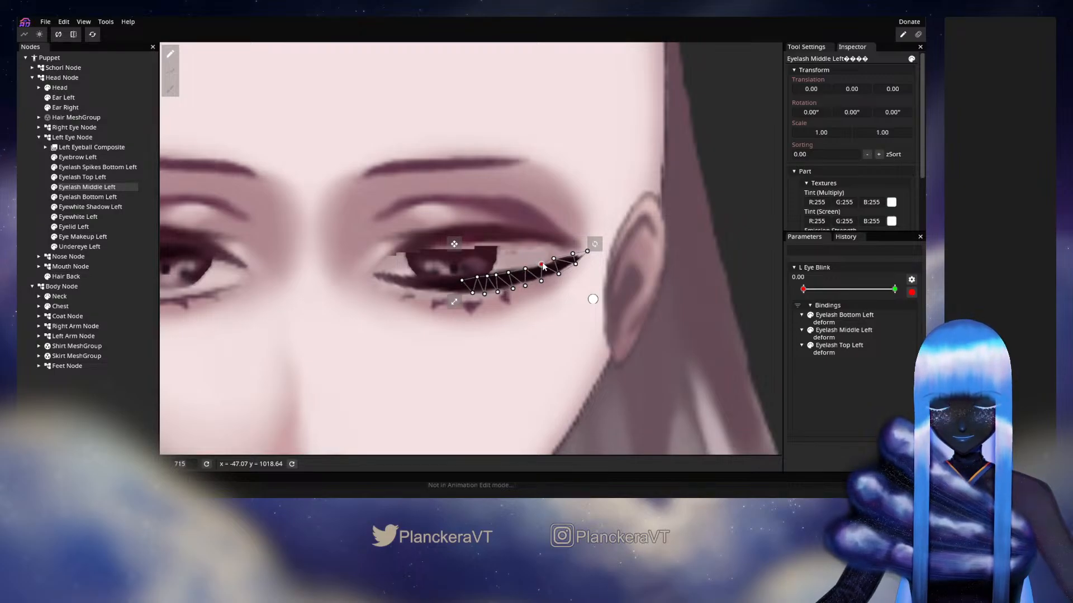
left_click_drag(554, 258, 557, 258)
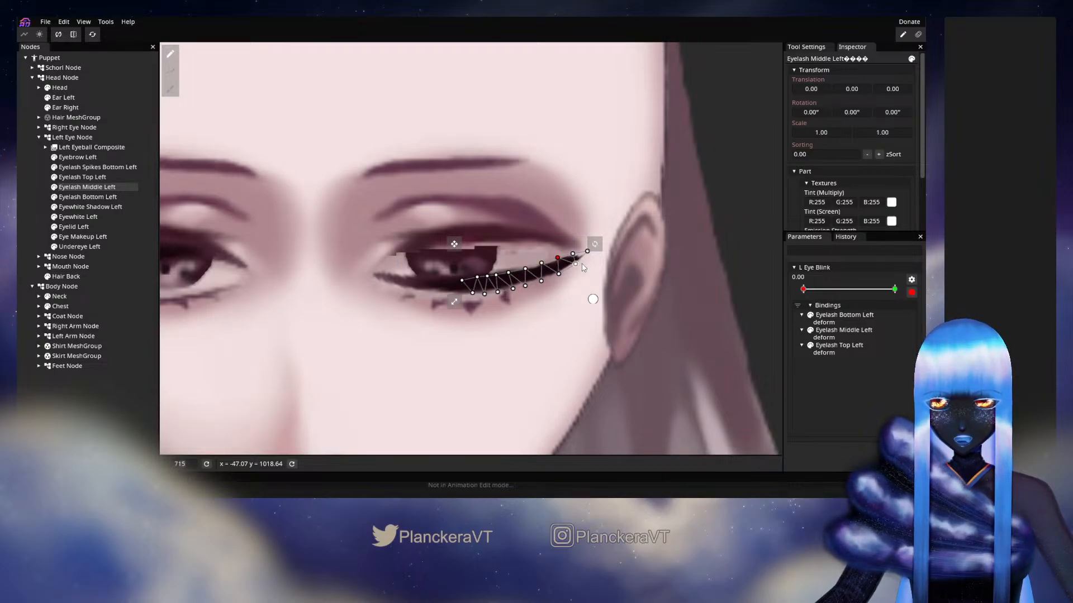
left_click(575, 263)
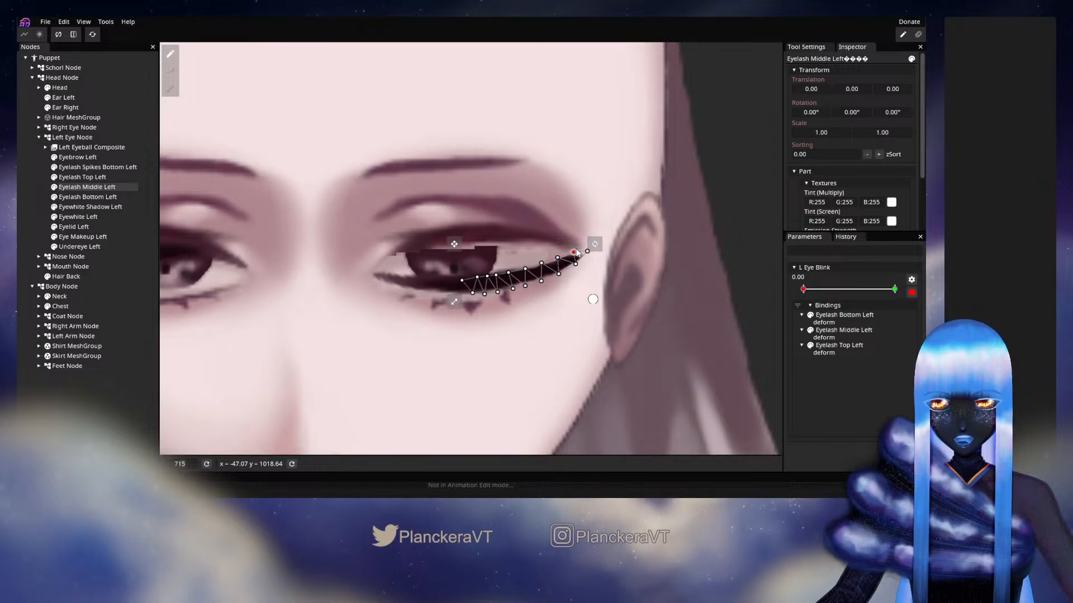
left_click(21, 185)
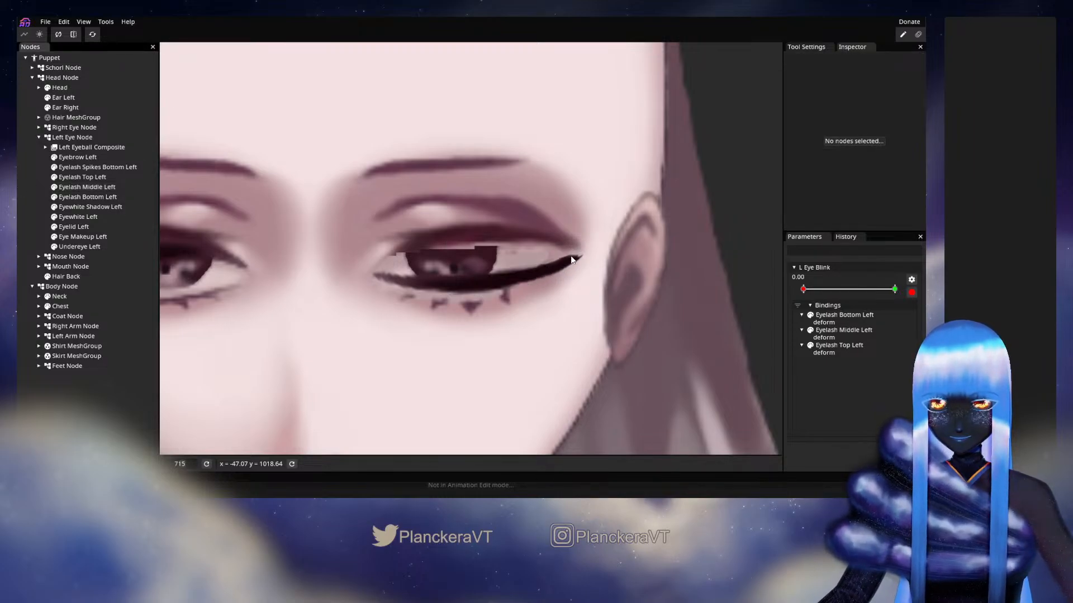
Select all vertices of Eyelash Spikes Bottom Left and move the spikes up against the closed lash line
scroll(577, 265, "down", 3)
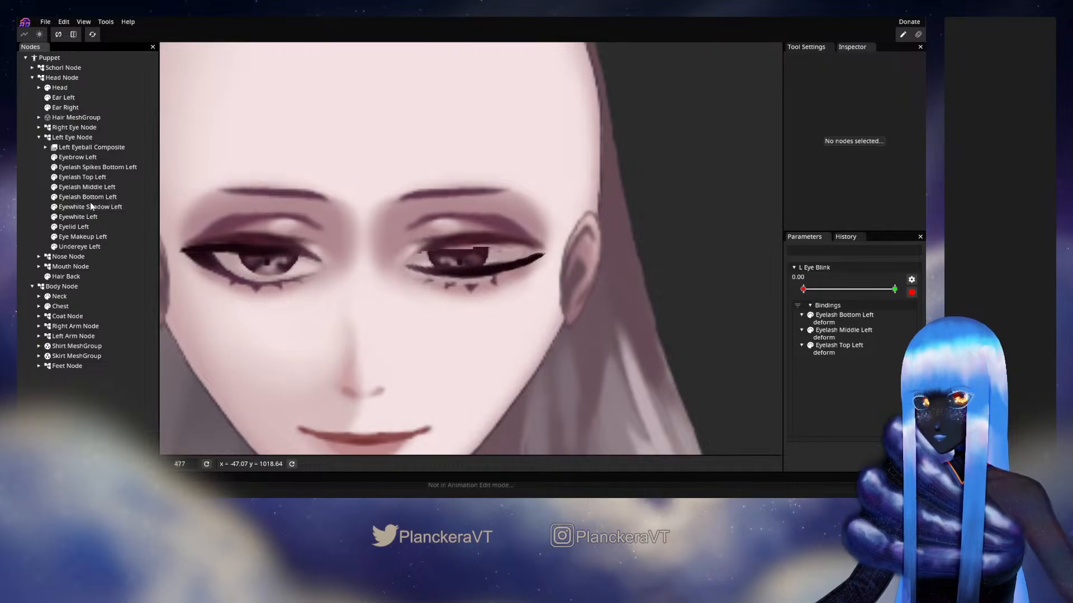
left_click(84, 167)
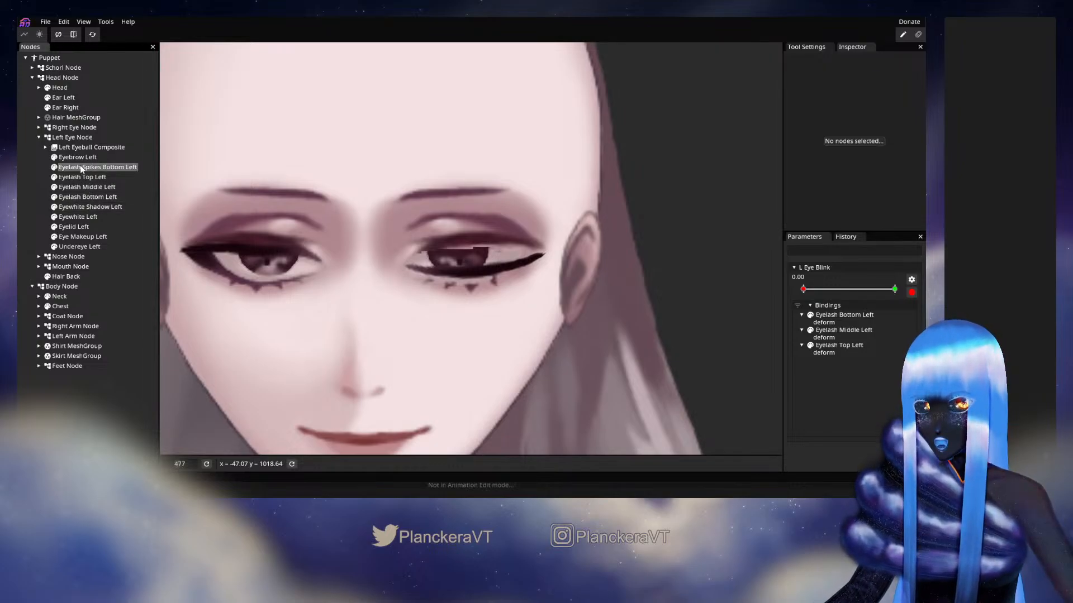
scroll(425, 289, "up", 1)
scroll(425, 289, "up", 3)
left_click_drag(323, 232, 470, 300)
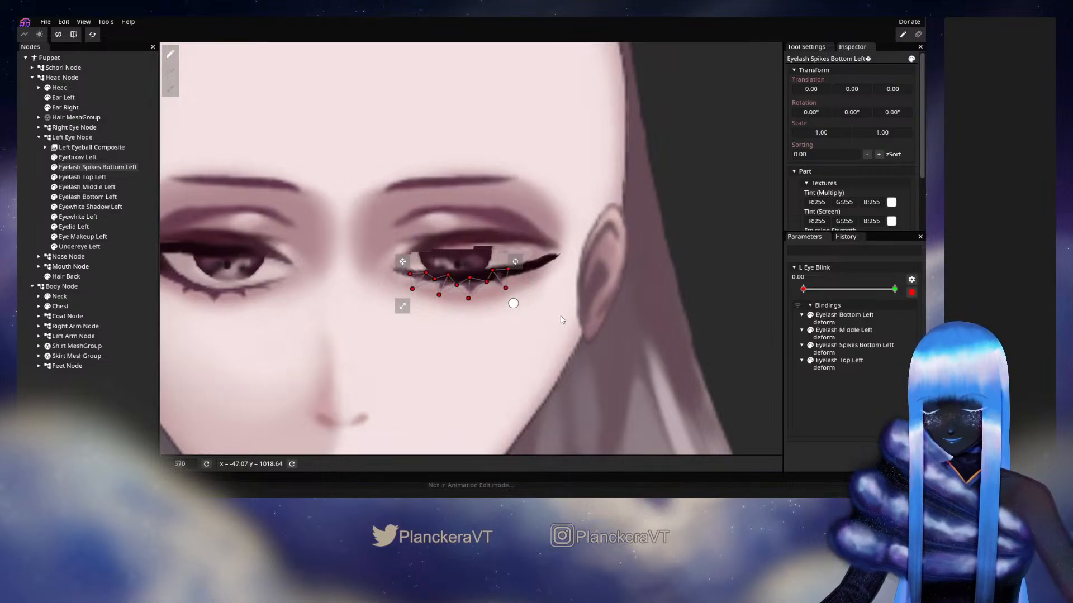
Adjust individual vertices of Eyelash Spikes Bottom Left to fit the lash curve and shorten the spikes, and deselect the mesh
scroll(553, 301, "up", 5)
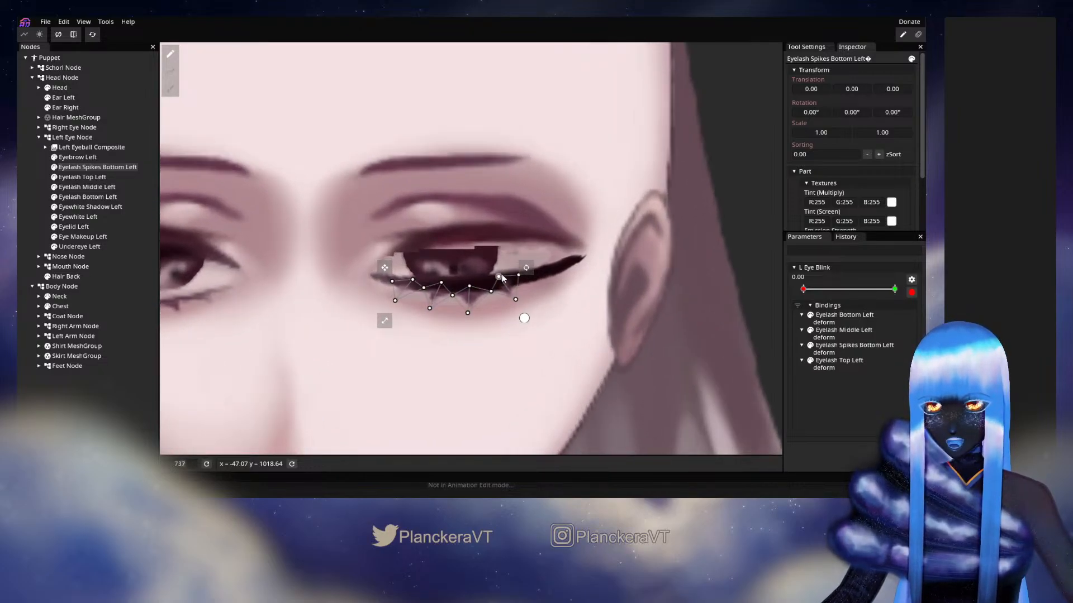
left_click_drag(500, 276, 514, 307)
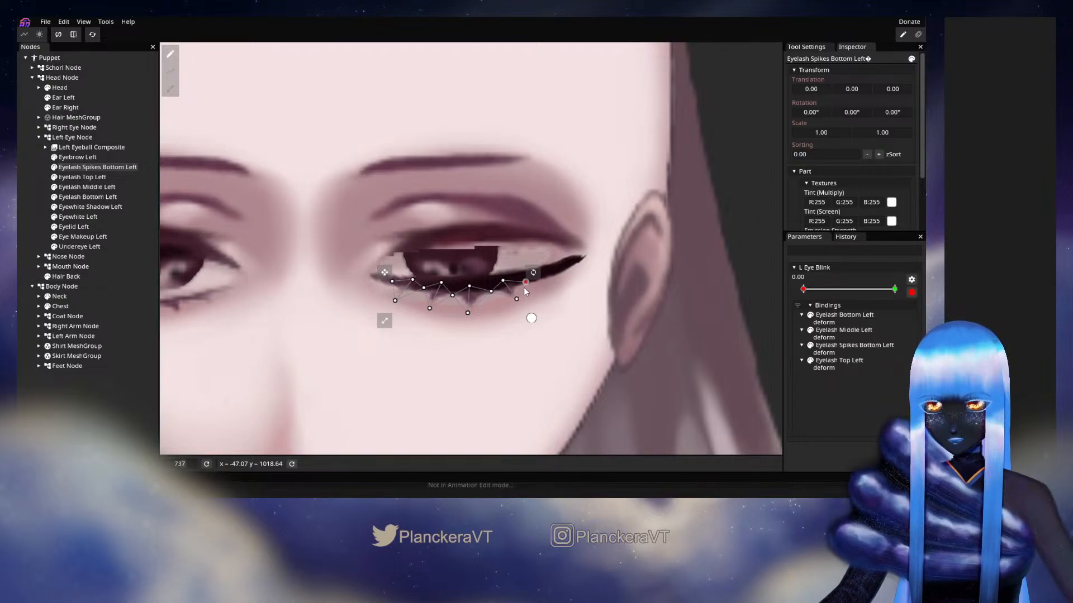
left_click(439, 283)
left_click_drag(414, 285, 394, 303)
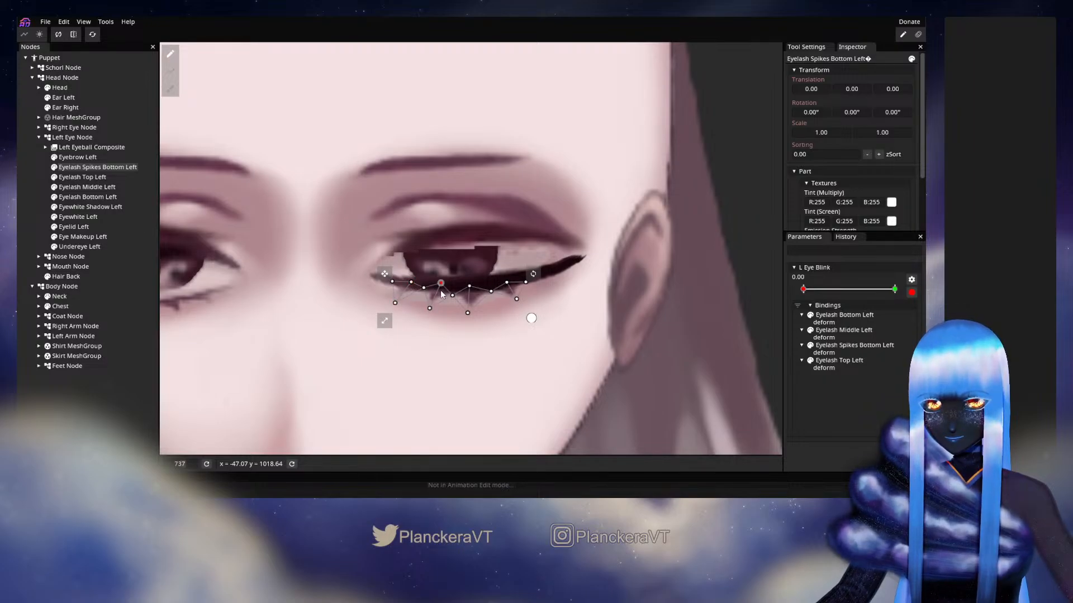
left_click_drag(437, 296, 472, 308)
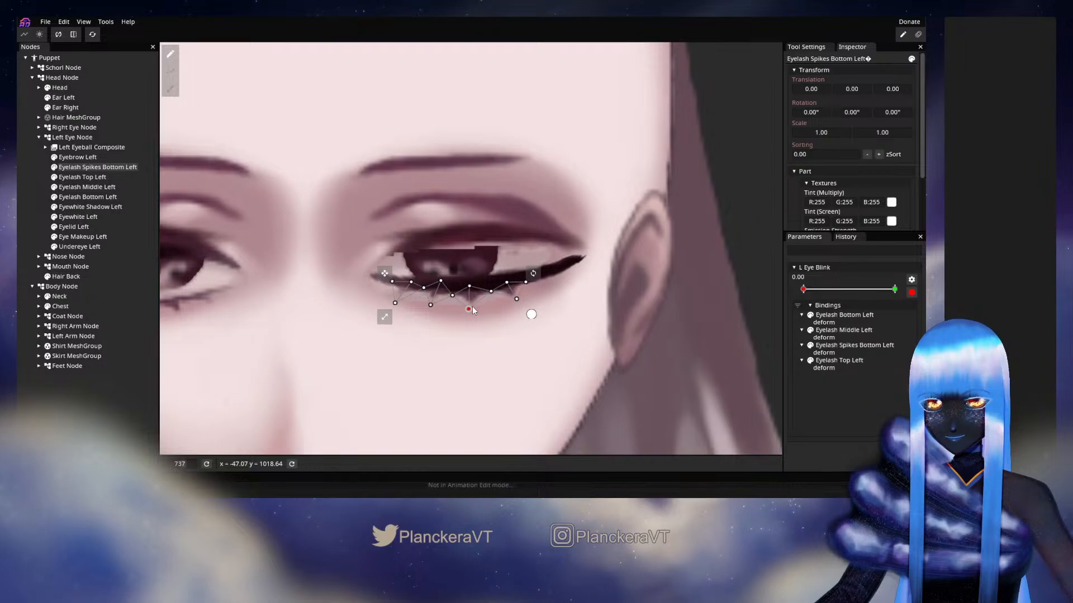
left_click(25, 214)
Brush the upper vertices of Eyewhite Left down onto the closed lash line using a Circle Brush of size 29
scroll(513, 302, "down", 3)
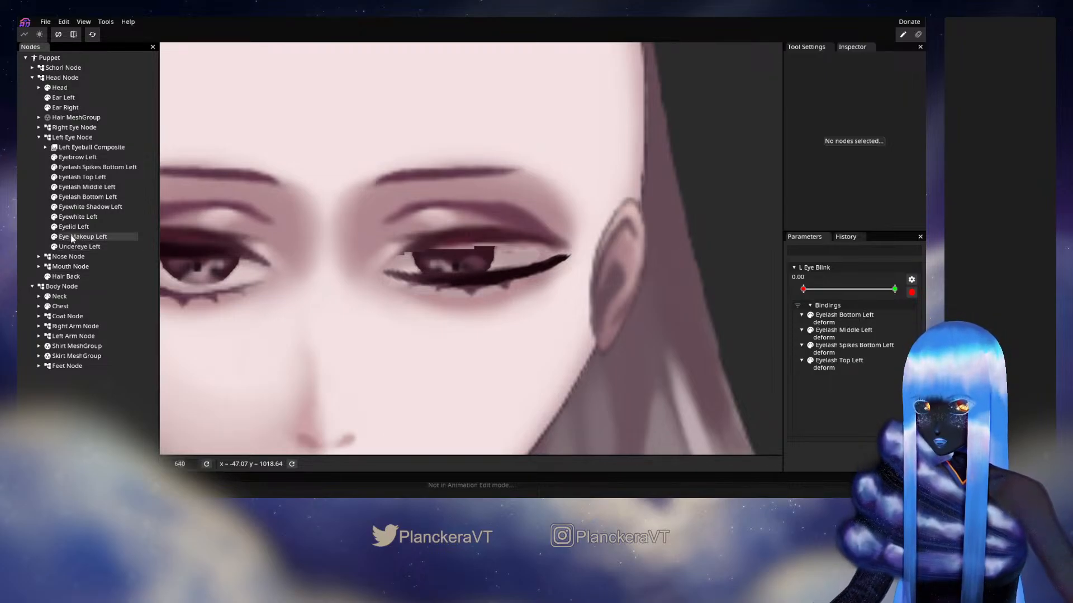
left_click(72, 218)
scroll(488, 206, "up", 2)
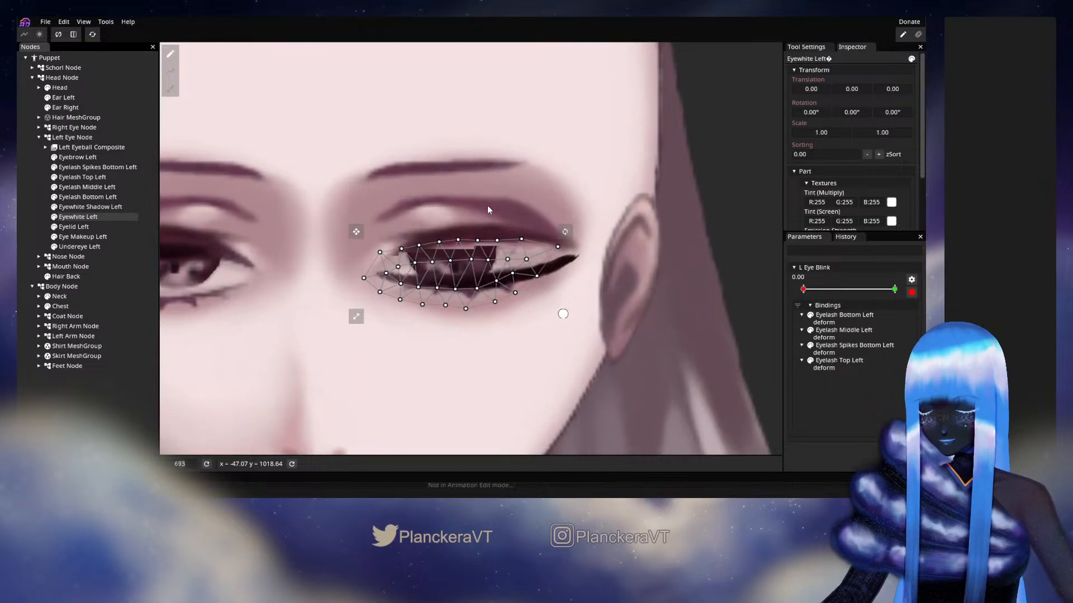
left_click(171, 88)
scroll(443, 106, "down", 2)
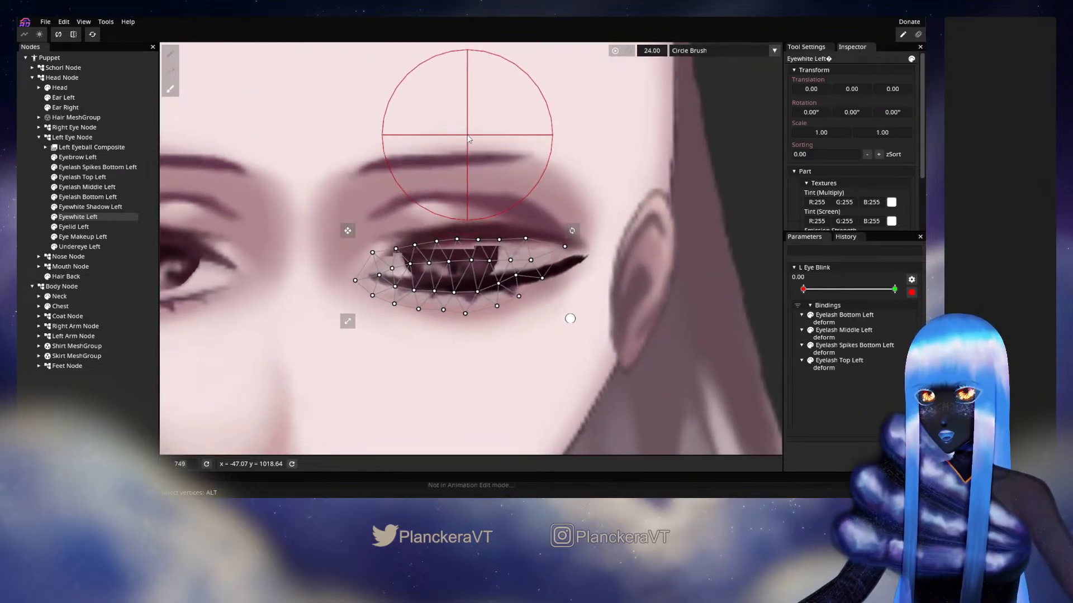
left_click_drag(655, 51, 658, 49)
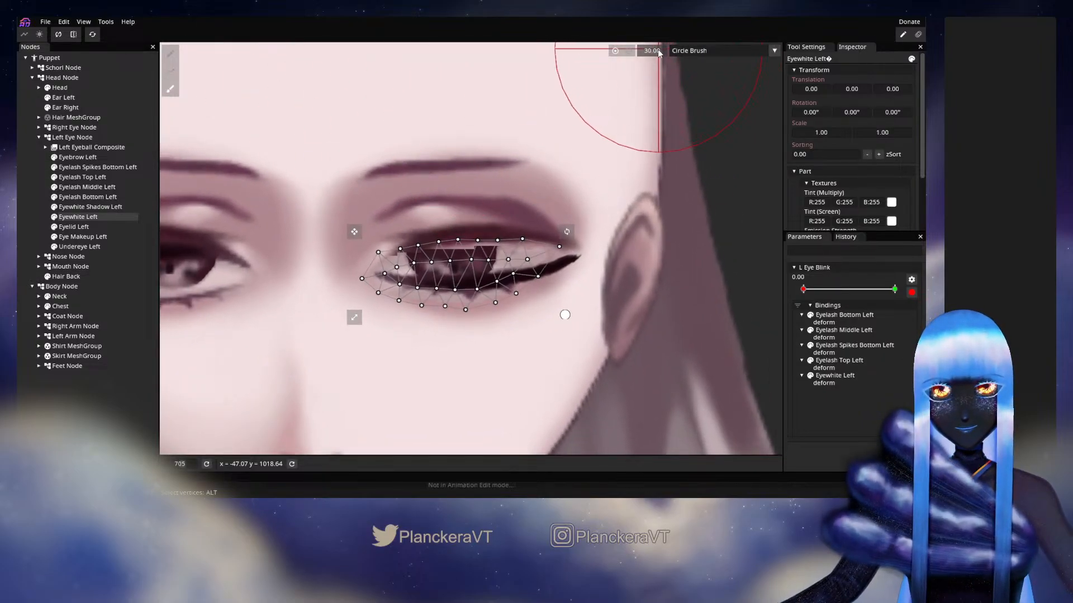
mouse_move(447, 166)
left_mouse_down()
mouse_move(447, 202)
mouse_move(396, 158)
mouse_move(400, 227)
mouse_move(489, 156)
mouse_move(498, 197)
mouse_move(538, 200)
mouse_move(576, 181)
mouse_move(586, 210)
mouse_move(438, 186)
mouse_move(462, 187)
mouse_move(460, 228)
mouse_move(452, 187)
mouse_move(453, 227)
mouse_move(456, 178)
left_mouse_up()
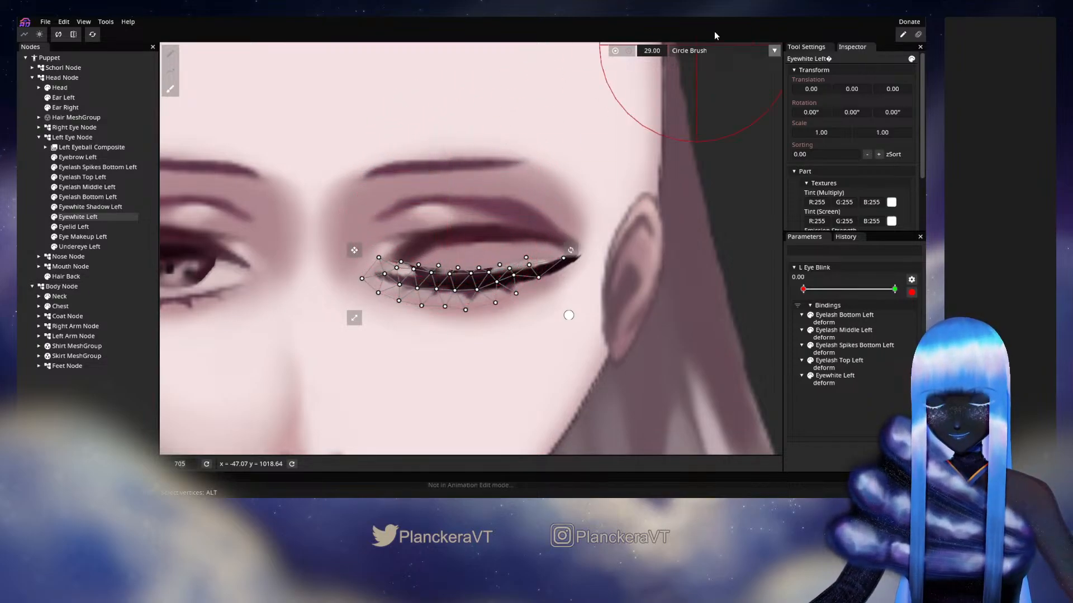
Select the inner upper vertices of Eyewhite Left with the Vertex Tool and move them down behind the closed lash
left_click_drag(624, 155, 631, 129)
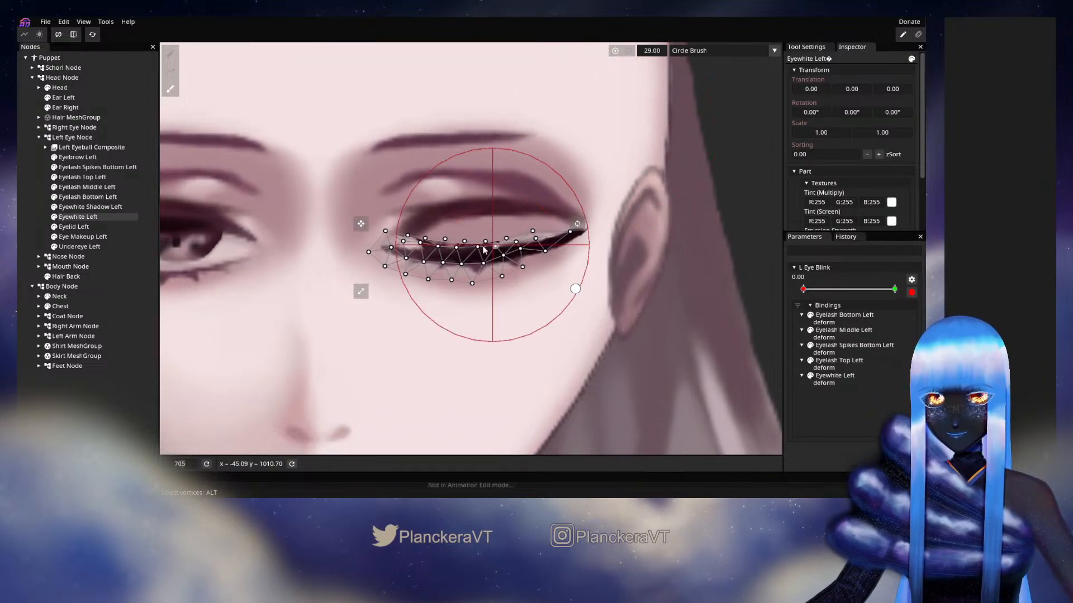
left_click(170, 54)
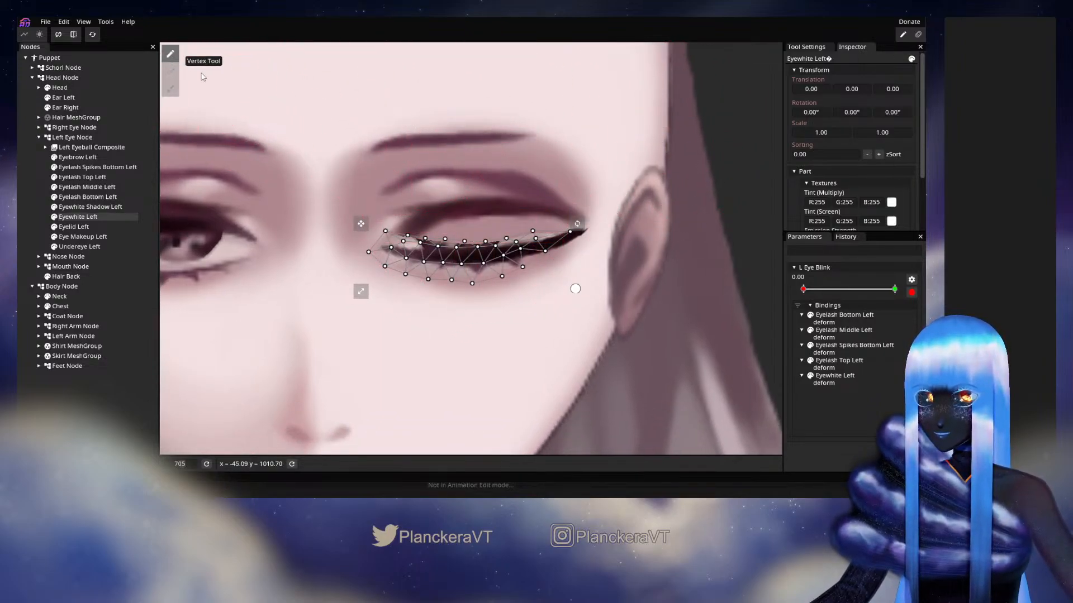
left_click_drag(325, 179, 459, 264)
scroll(459, 264, "up", 2)
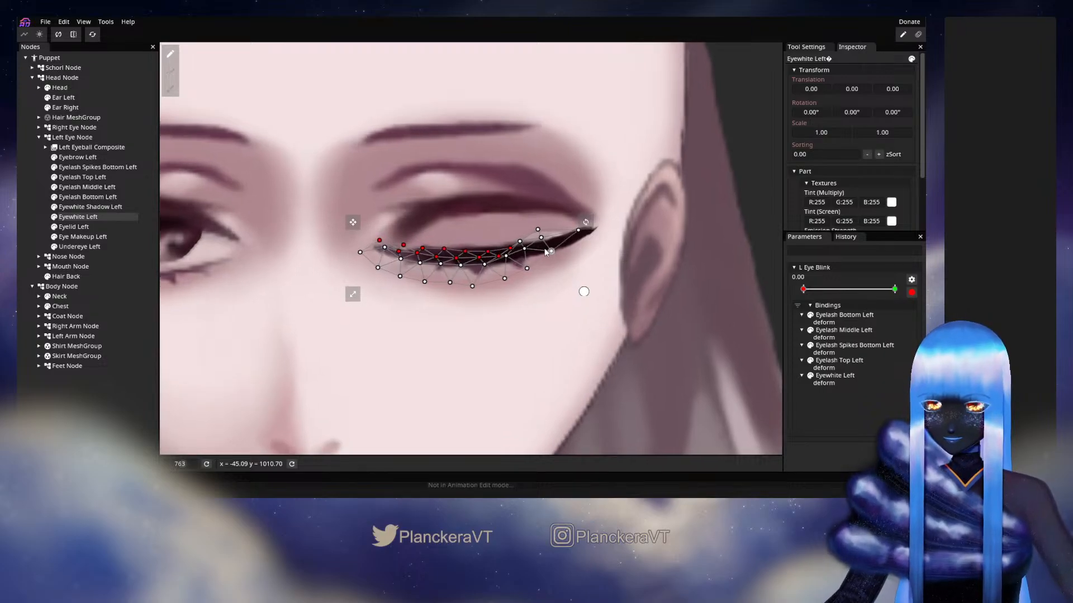
Adjust individual Eyewhite Left vertices at the outer corner and along the upper edge so the eye white tucks behind the lash
scroll(542, 251, "up", 2)
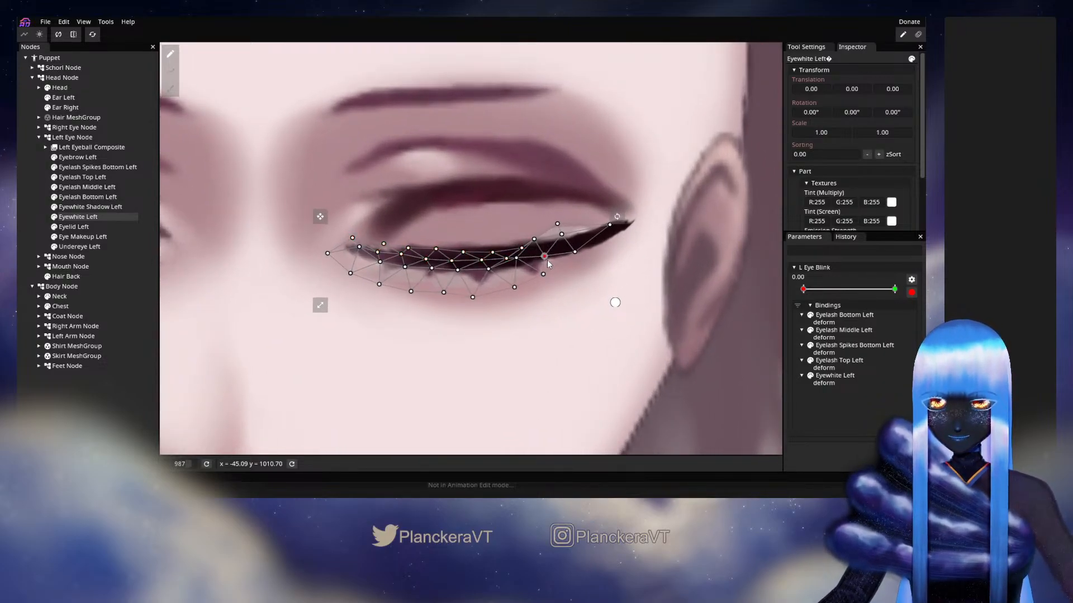
left_click_drag(517, 258, 569, 250)
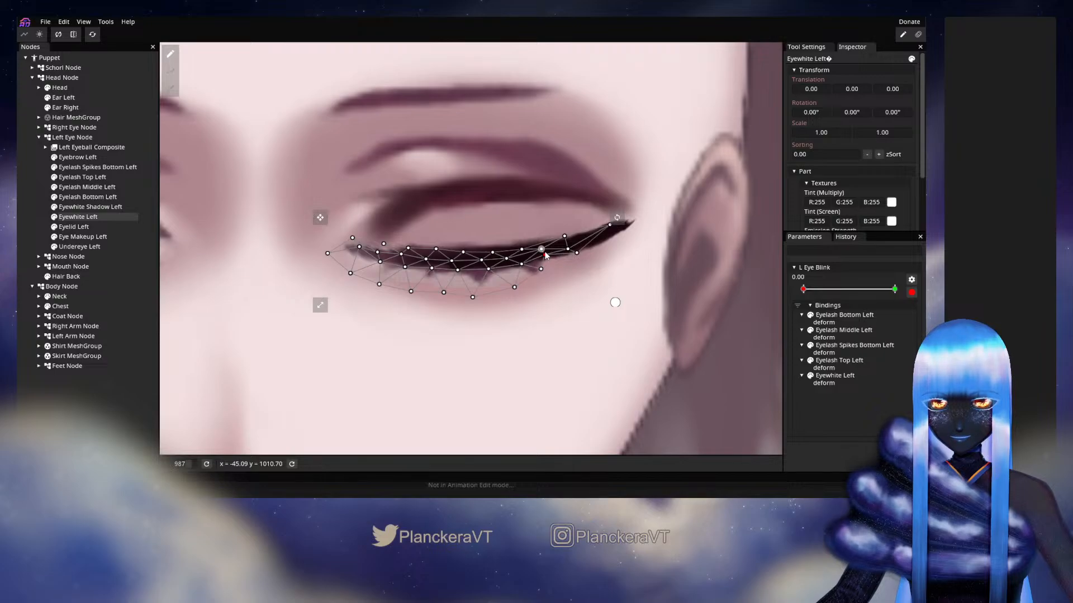
left_click_drag(565, 236, 610, 229)
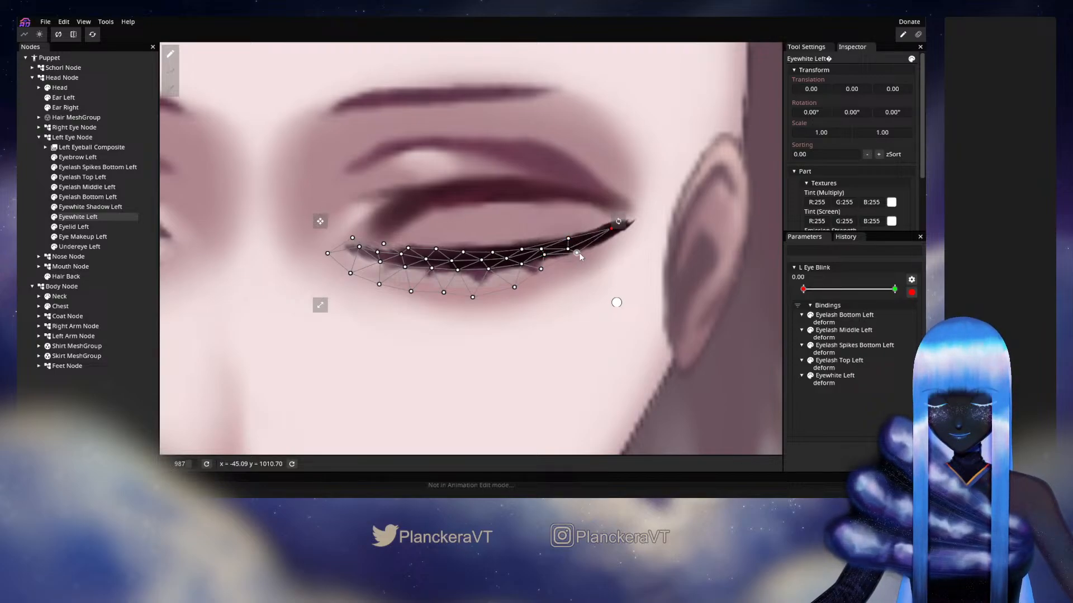
left_click_drag(541, 257, 579, 245)
left_click(521, 266)
left_click(547, 256)
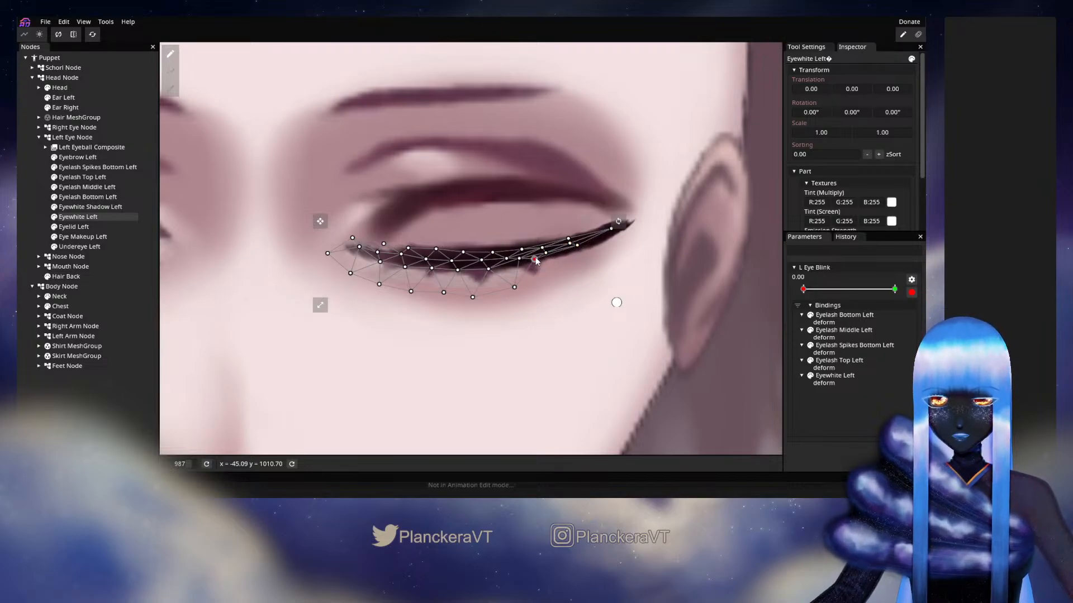
left_click(506, 259)
left_click_drag(506, 259, 363, 254)
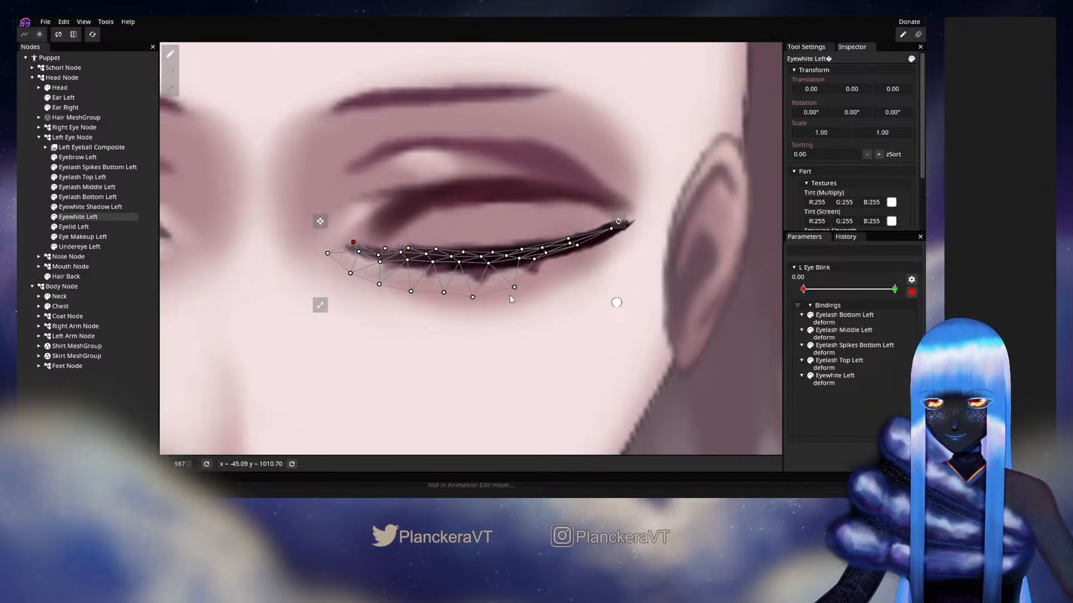
Move the lower Eyewhite Left vertices up behind the closed lash one by one, including the inner corner, and deselect the mesh
left_click_drag(517, 285, 514, 267)
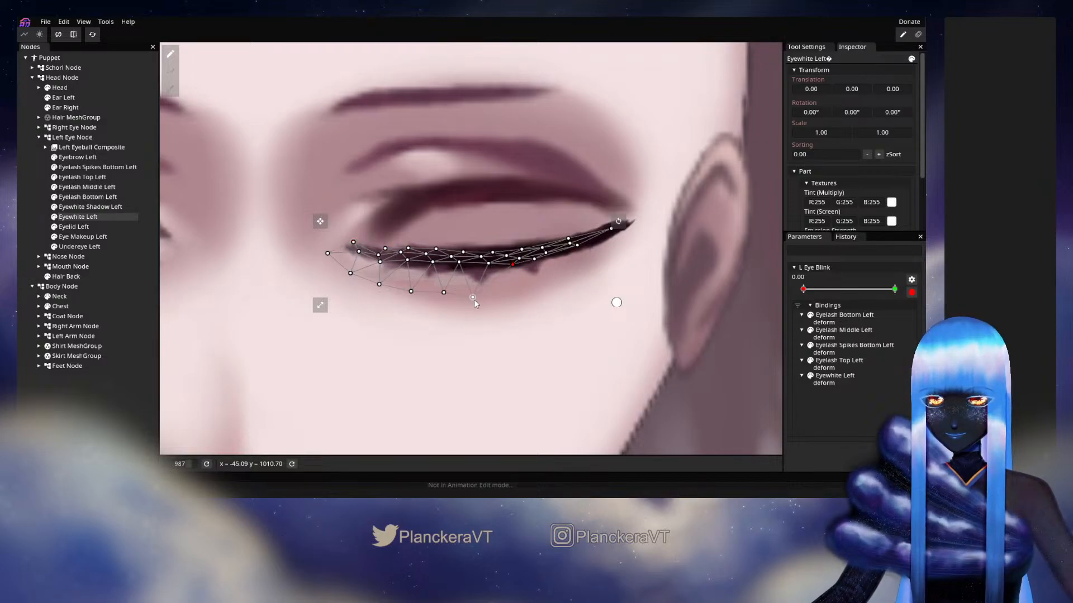
left_click_drag(474, 299, 481, 271)
left_click(444, 292)
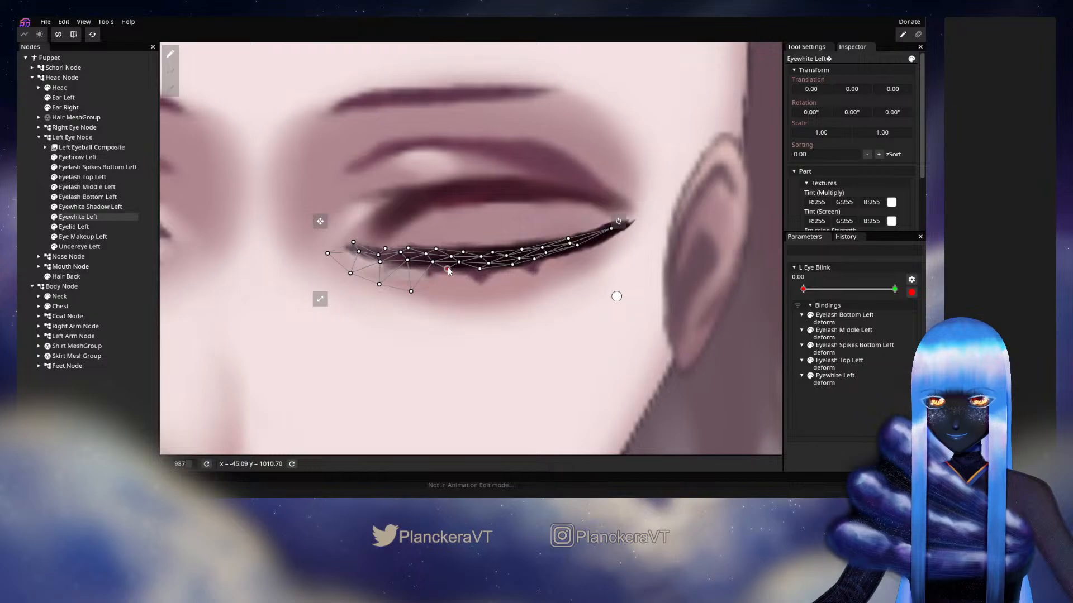
mouse_move(412, 294)
left_mouse_down()
mouse_move(420, 269)
mouse_move(379, 262)
left_mouse_up()
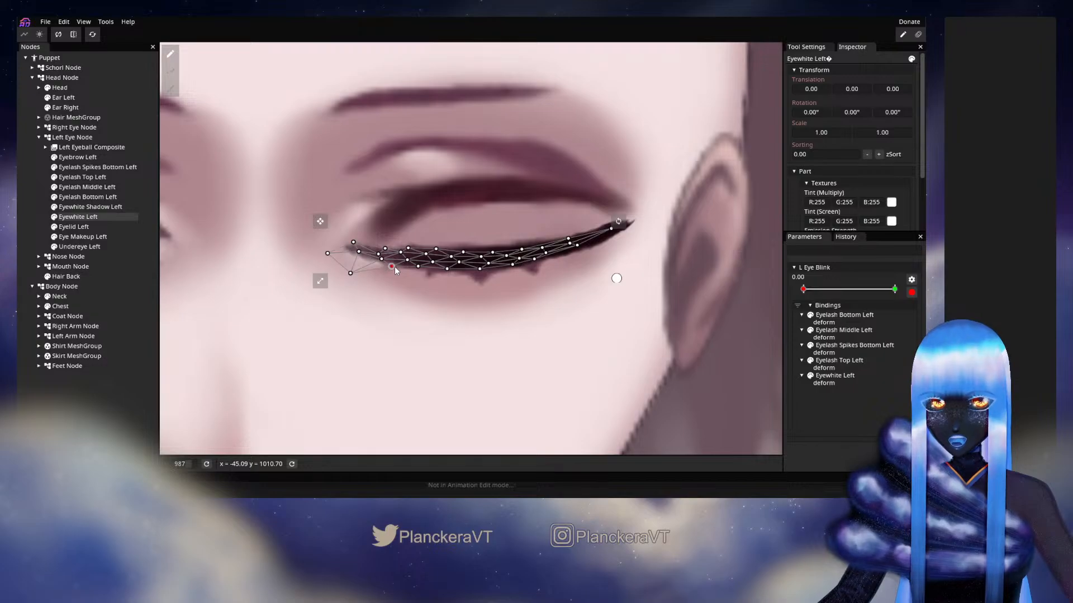
left_click_drag(354, 273, 352, 252)
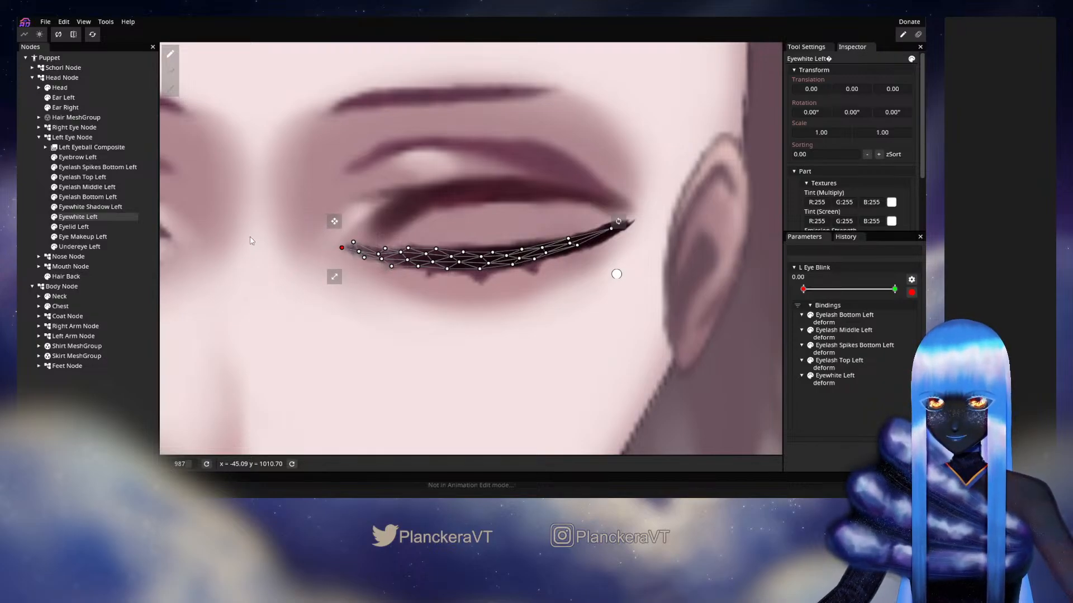
key("Escape")
Arm L Eye Blink at 1.00, reset that keypoint so the eye regains its open shape, and disarm the parameter
scroll(492, 260, "down", 3)
scroll(495, 262, "down", 5)
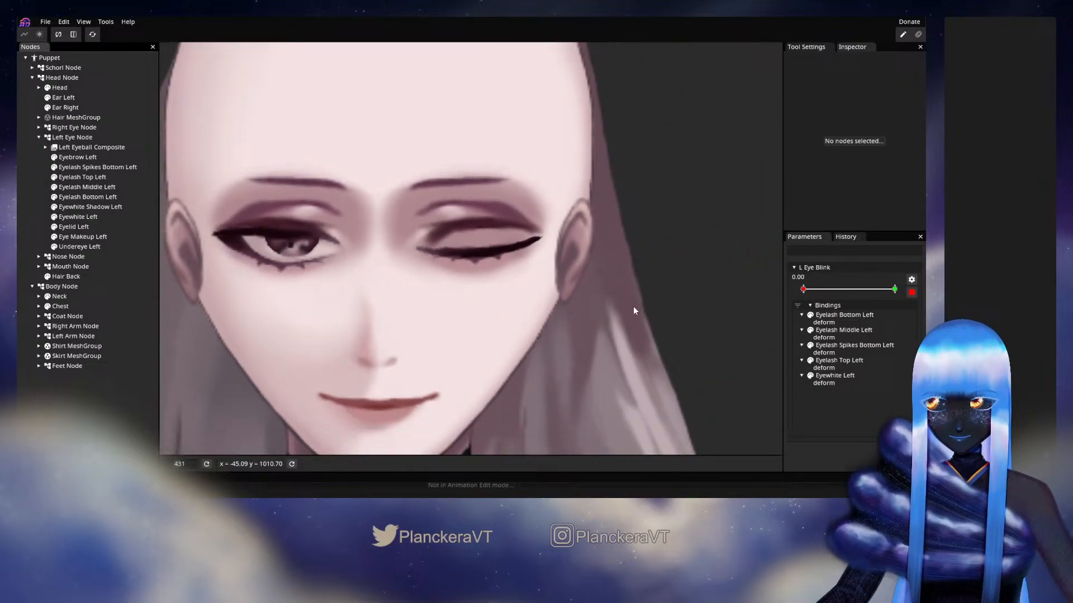
left_click(911, 292)
left_click_drag(803, 289, 897, 289)
left_click(911, 292)
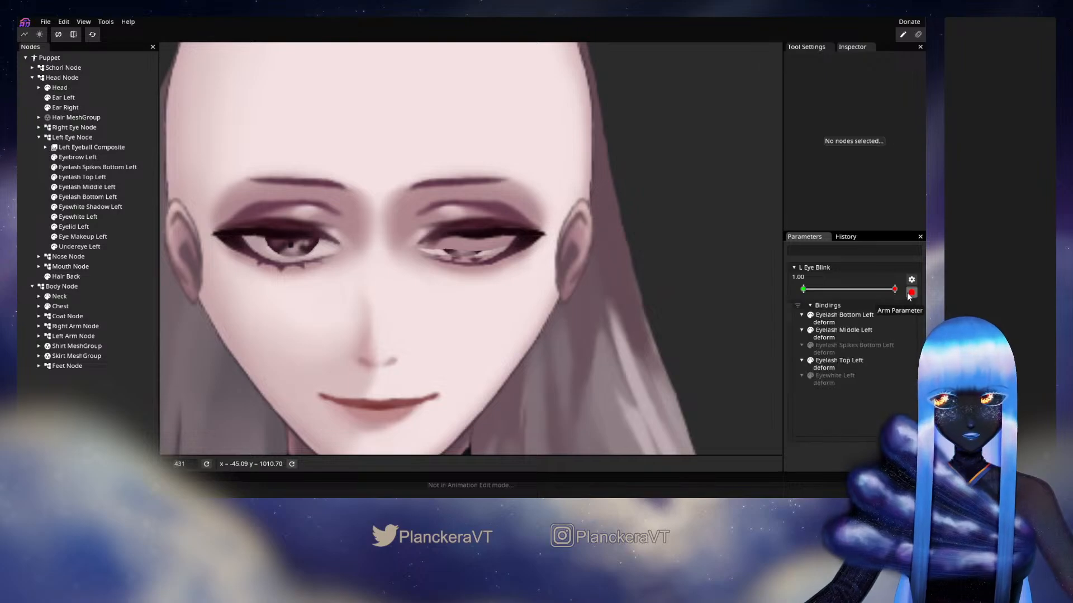
right_click(897, 292)
left_click(873, 313)
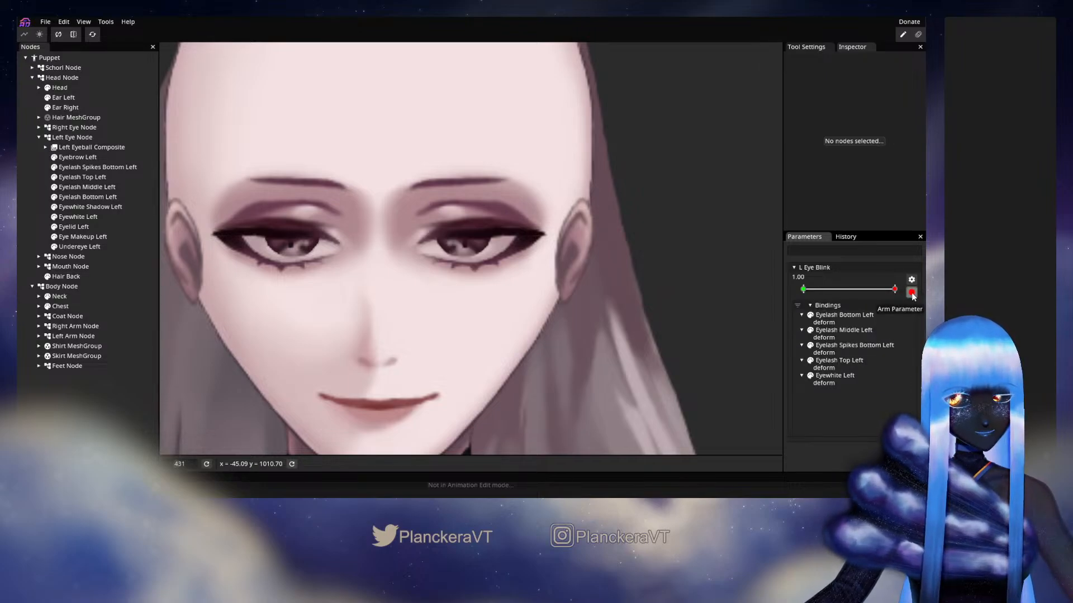
left_click(911, 292)
Arm L Eye Blink at 0.00 and shift individual Eyelash Middle Left vertices slightly toward the nose along the closed lash
left_click_drag(895, 289, 802, 300)
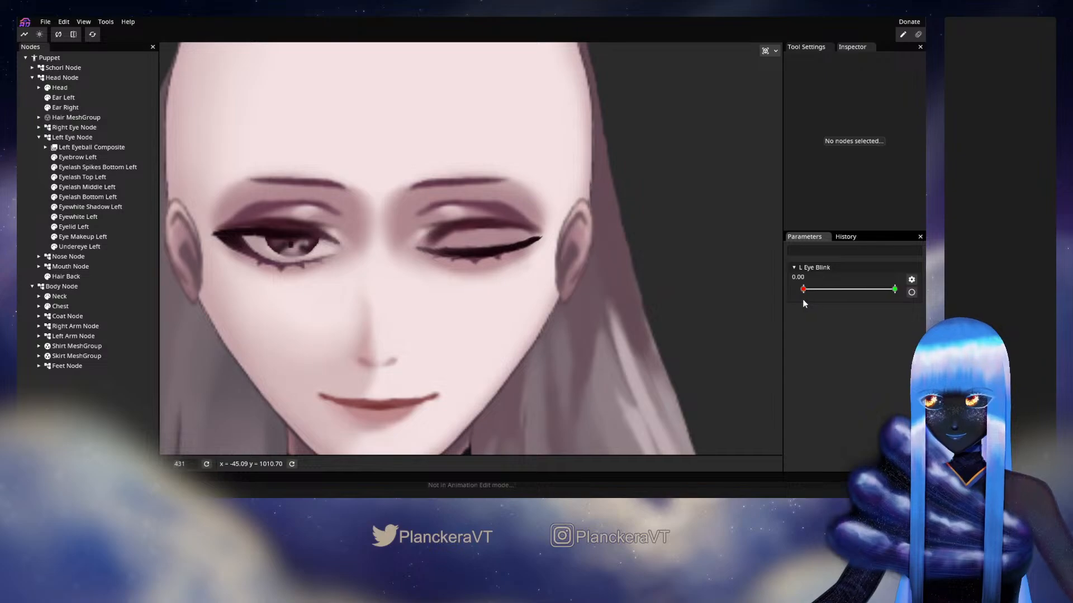
left_click(912, 292)
scroll(522, 209, "up", 1)
scroll(522, 213, "up", 5)
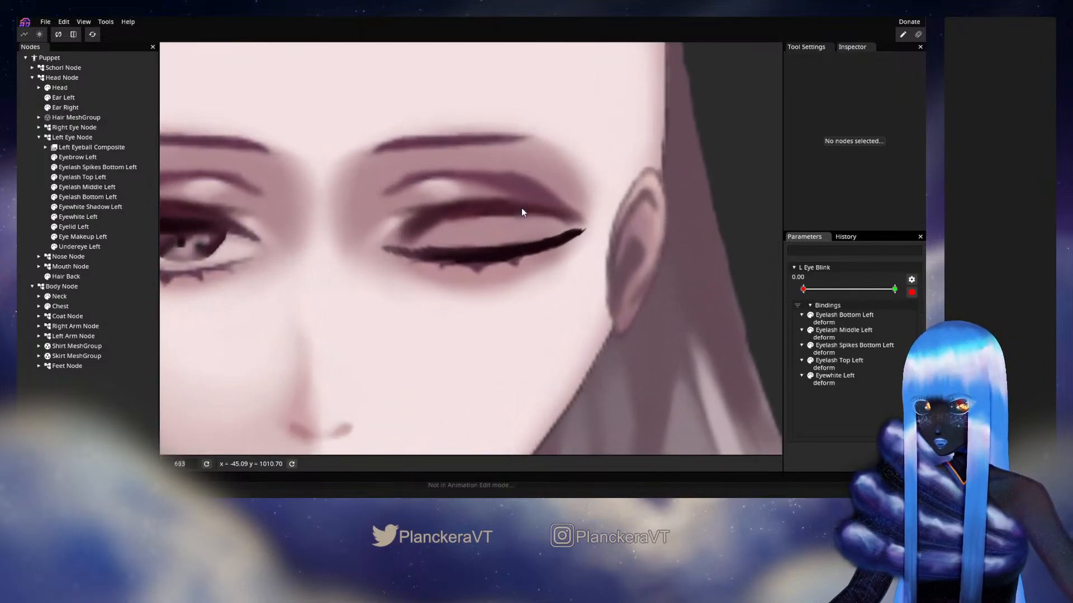
left_click(89, 187)
scroll(534, 257, "up", 3)
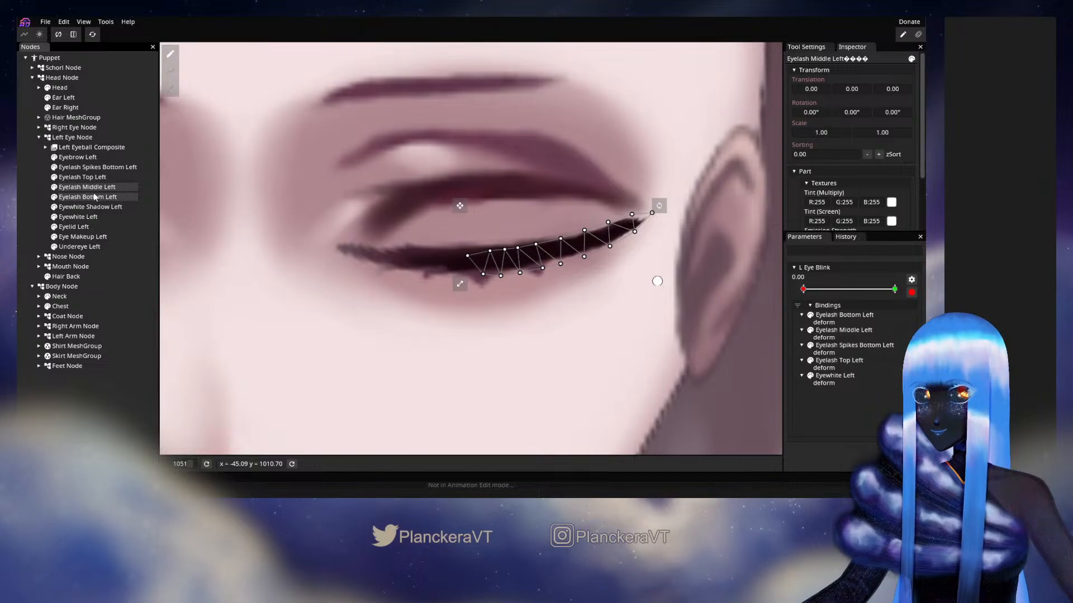
left_click_drag(604, 217, 558, 239)
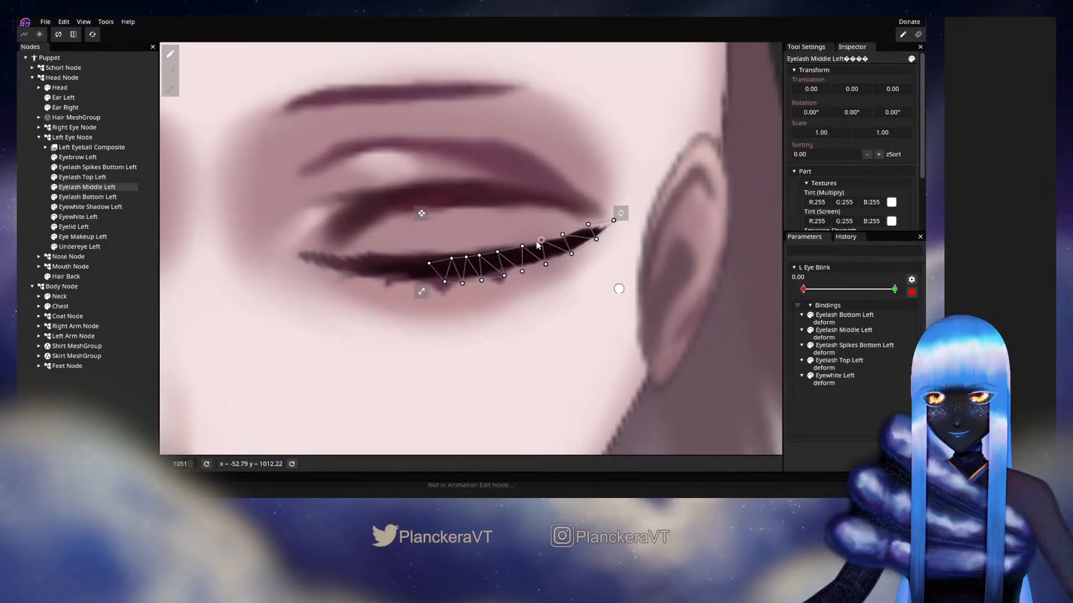
left_click(571, 255)
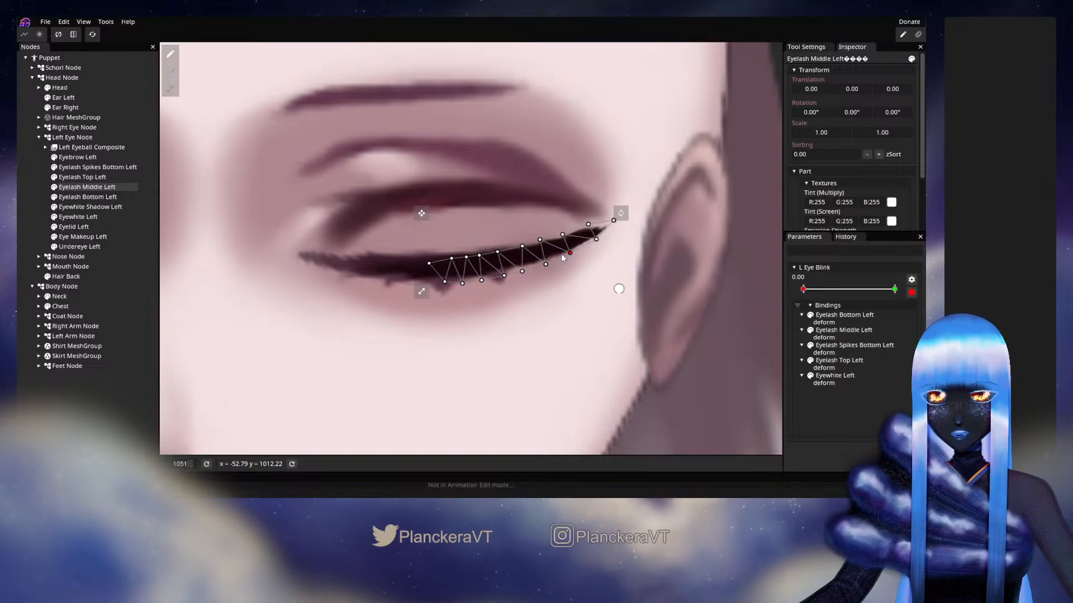
left_click(520, 248)
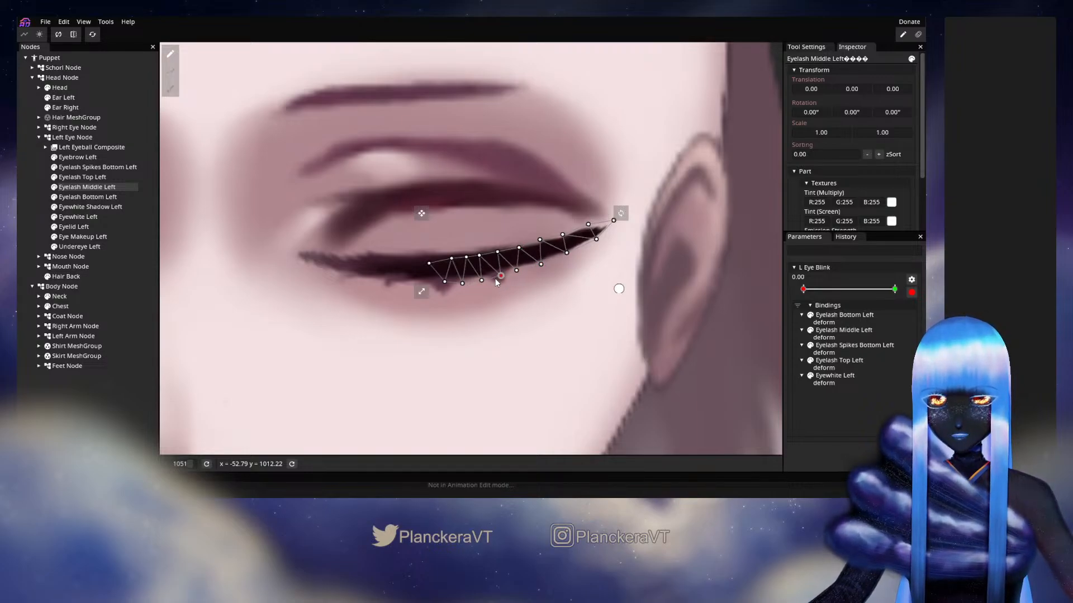
left_click(473, 278)
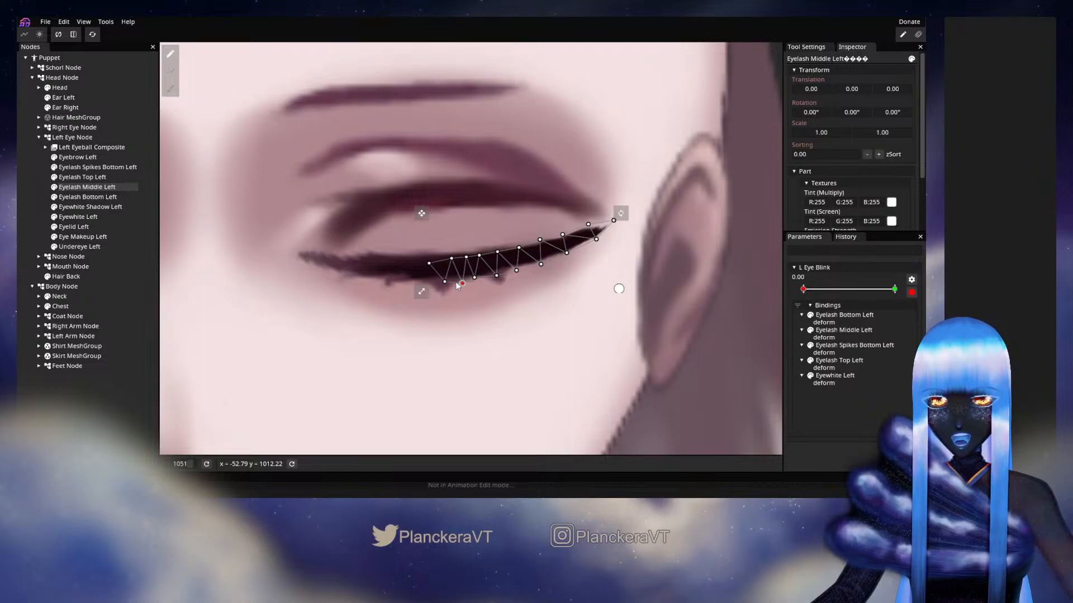
Fine-tune the inner, central and outer-tip vertices of Eyelash Middle Left to follow the lash line, and deselect the mesh
left_click(466, 258)
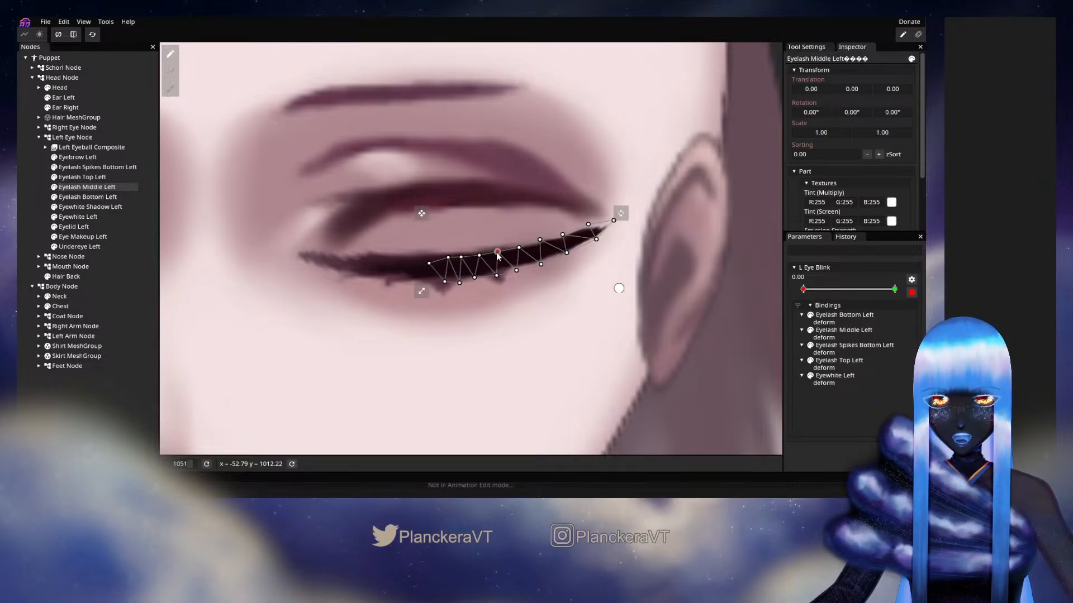
left_click(495, 277)
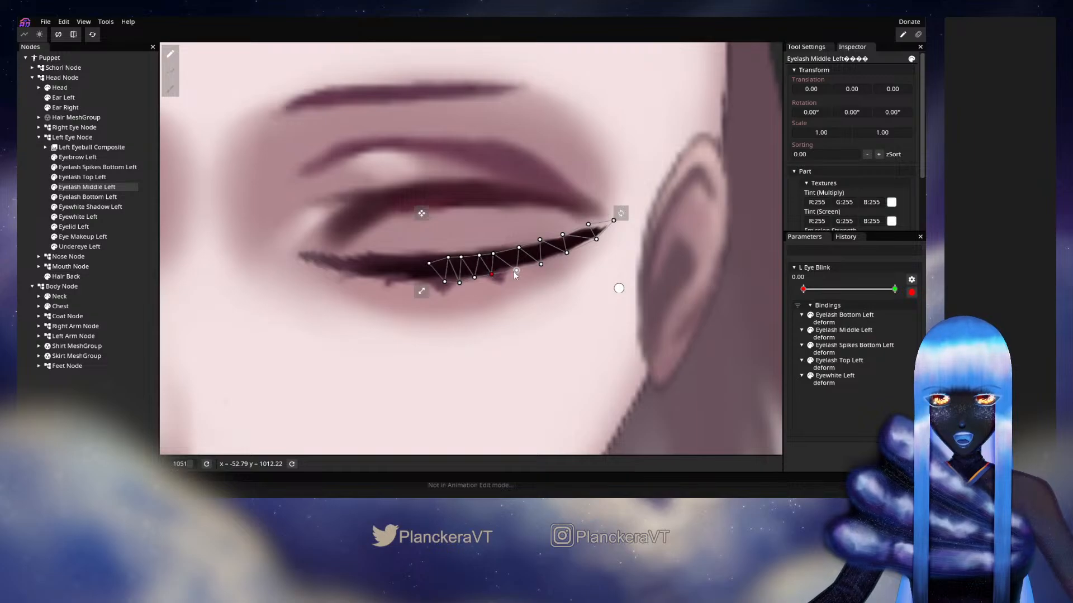
left_click_drag(506, 273, 501, 272)
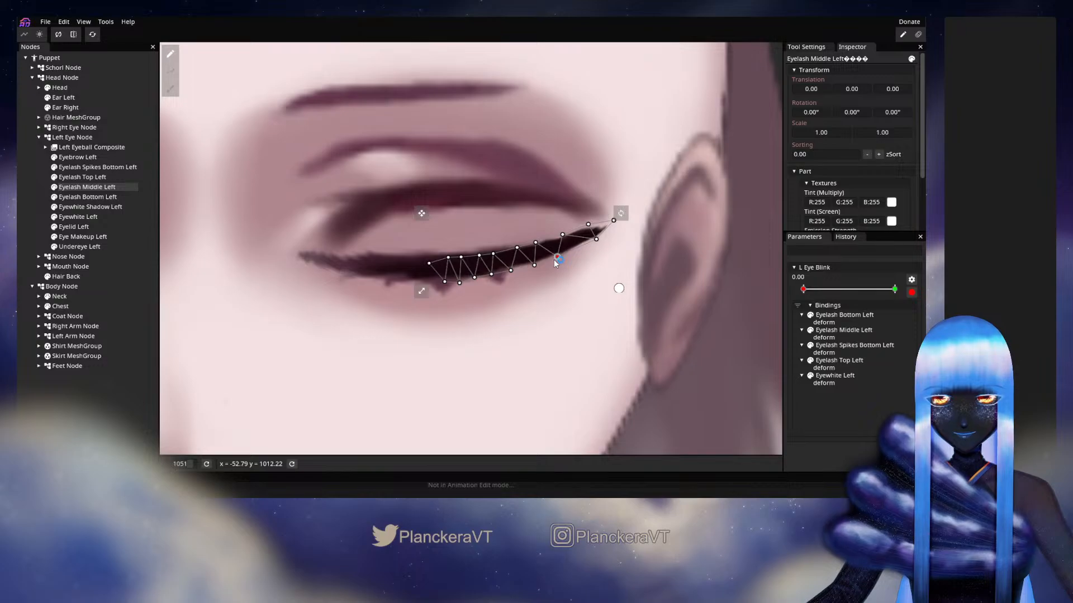
left_click_drag(562, 235, 584, 230)
left_click(596, 241)
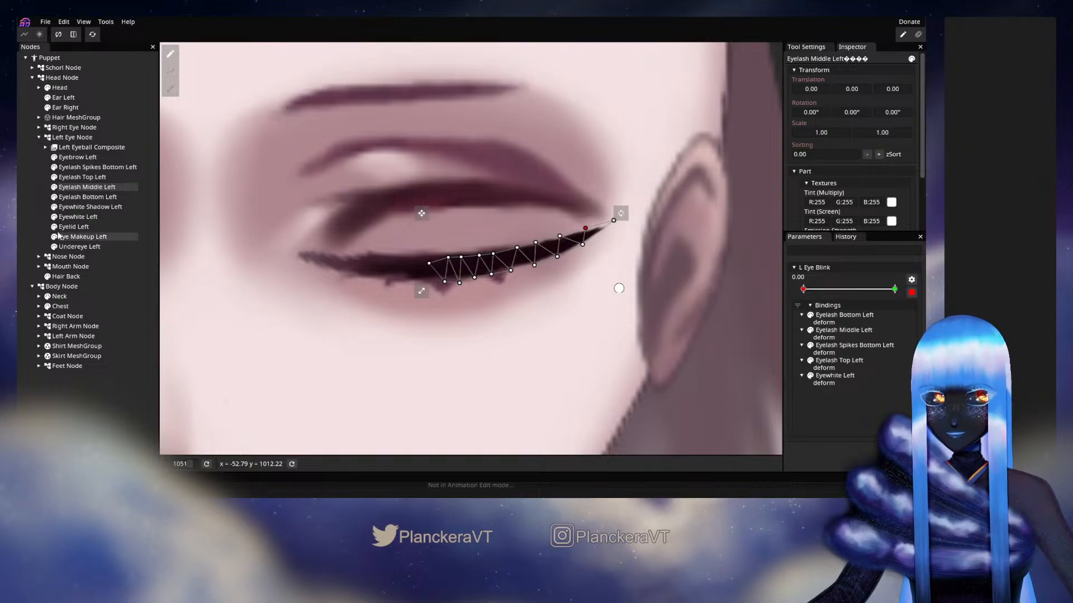
left_click(101, 397)
Disarm L Eye Blink, preview the partly open lid at about 0.25, and return the parameter to 0.00
scroll(620, 300, "down", 3)
scroll(619, 300, "down", 1)
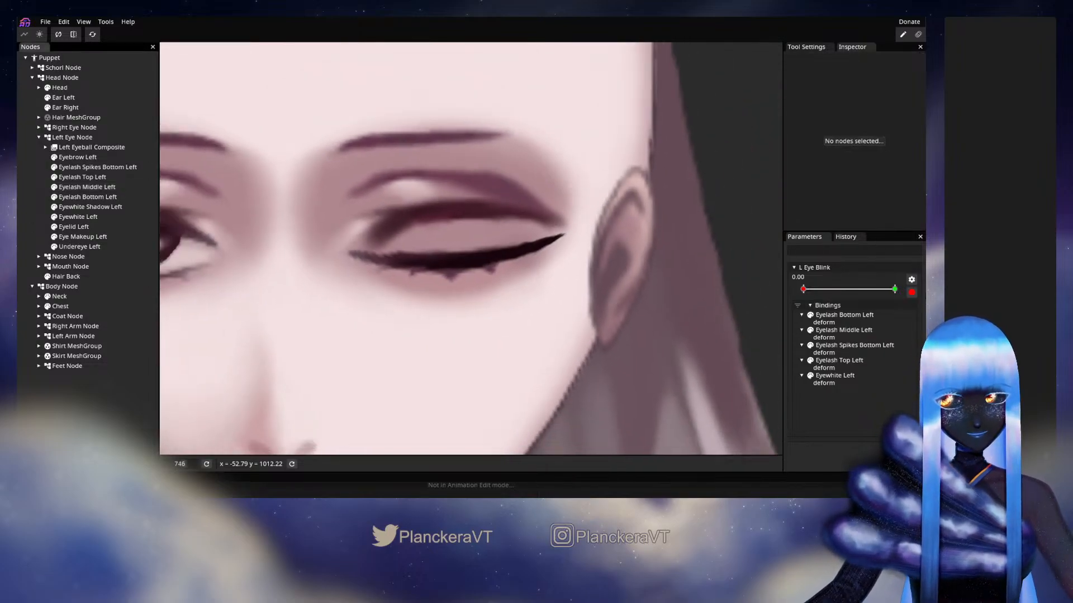
left_click(909, 292)
left_click_drag(803, 289, 825, 290)
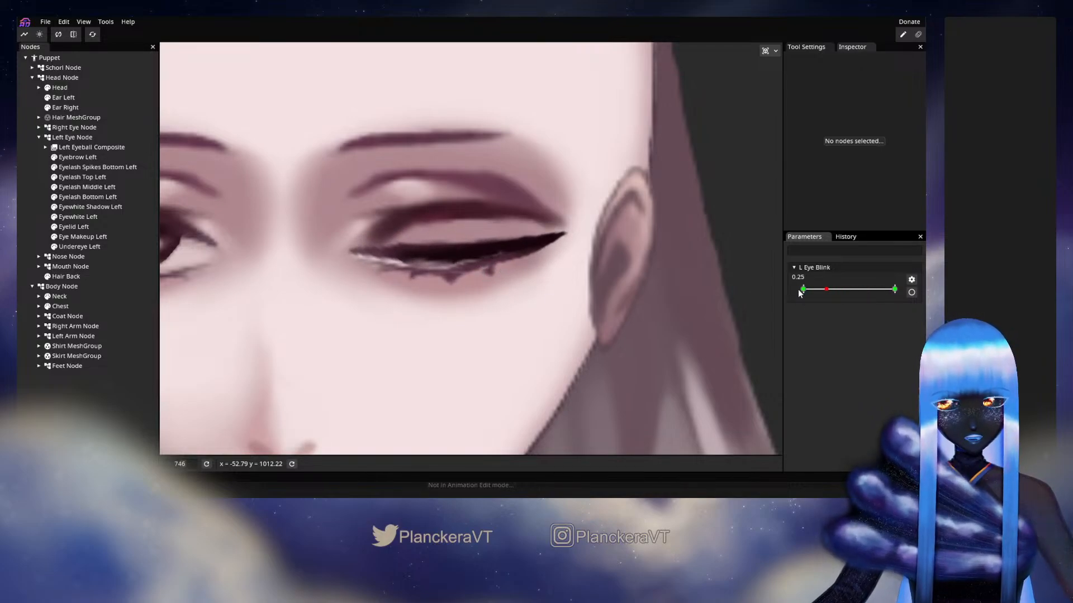
left_click_drag(827, 289, 795, 294)
Arm L Eye Blink, shift the whole Eyelash Spikes Bottom Left mesh slightly toward the nose, adjust its end vertices, and deselect it
left_click(911, 292)
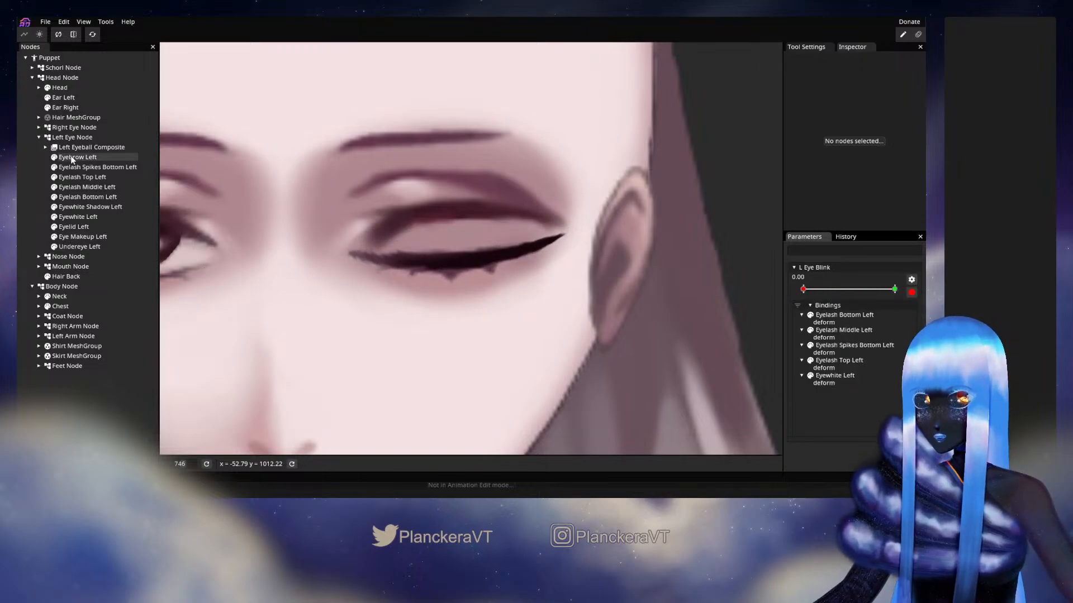
left_click(97, 167)
left_click_drag(371, 247, 608, 338)
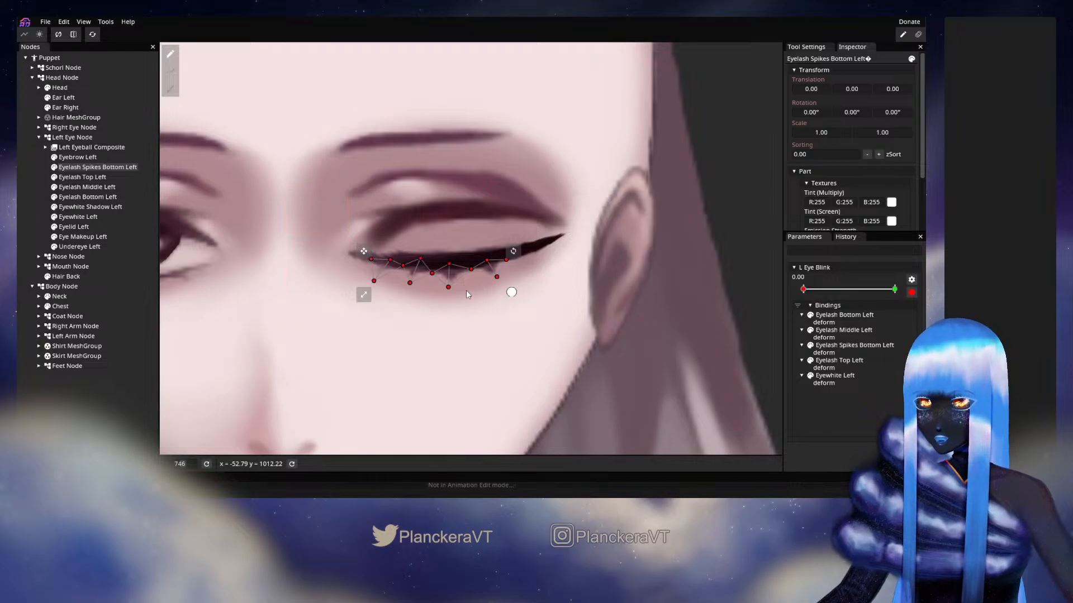
left_click_drag(491, 277, 481, 275)
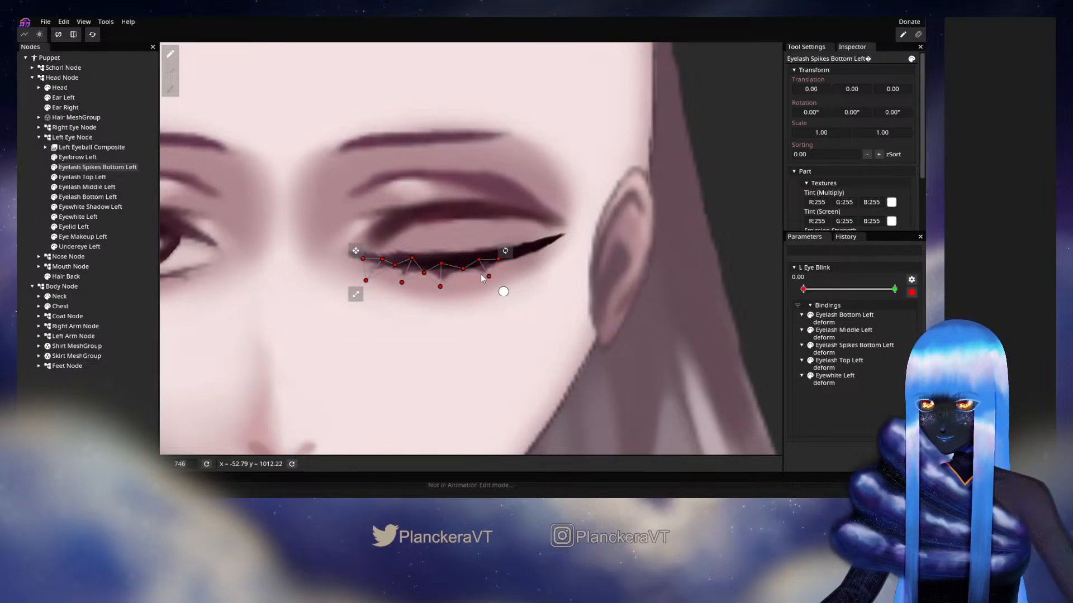
left_click(480, 259)
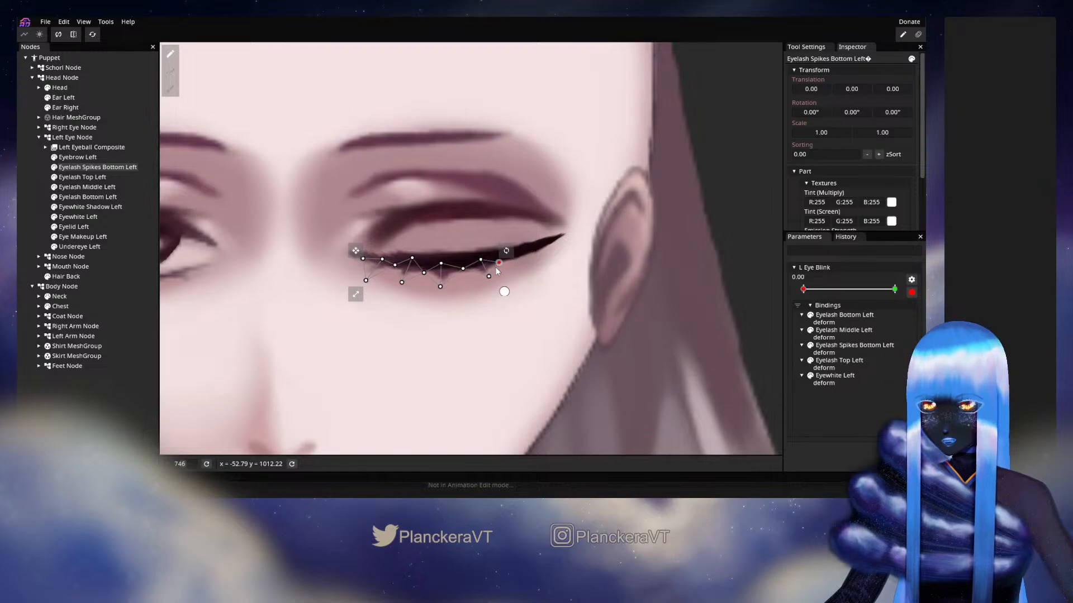
left_click_drag(381, 258, 368, 257)
left_click(369, 279)
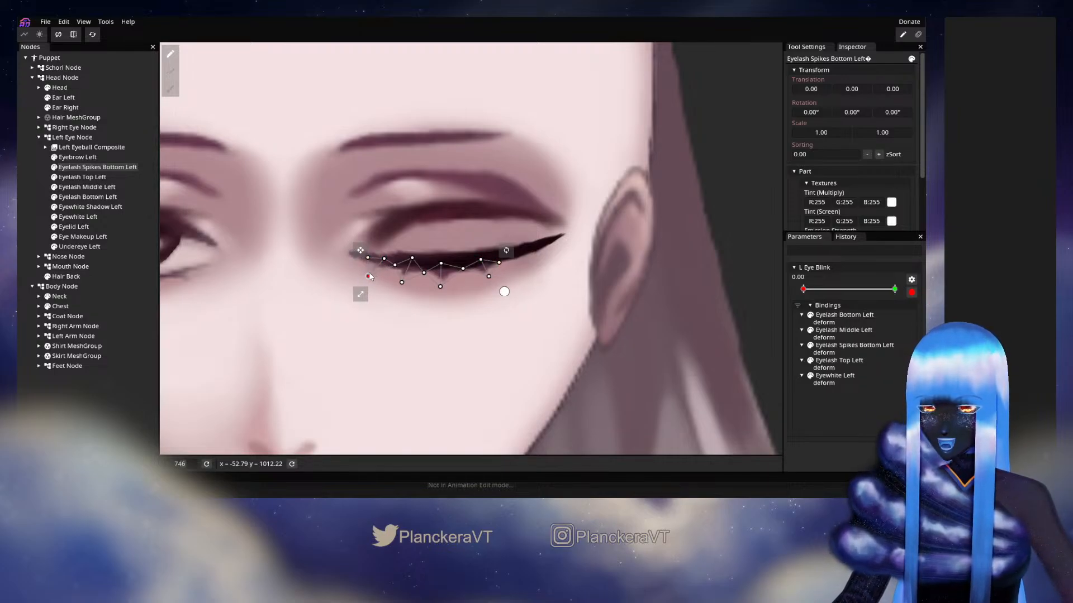
left_click(41, 202)
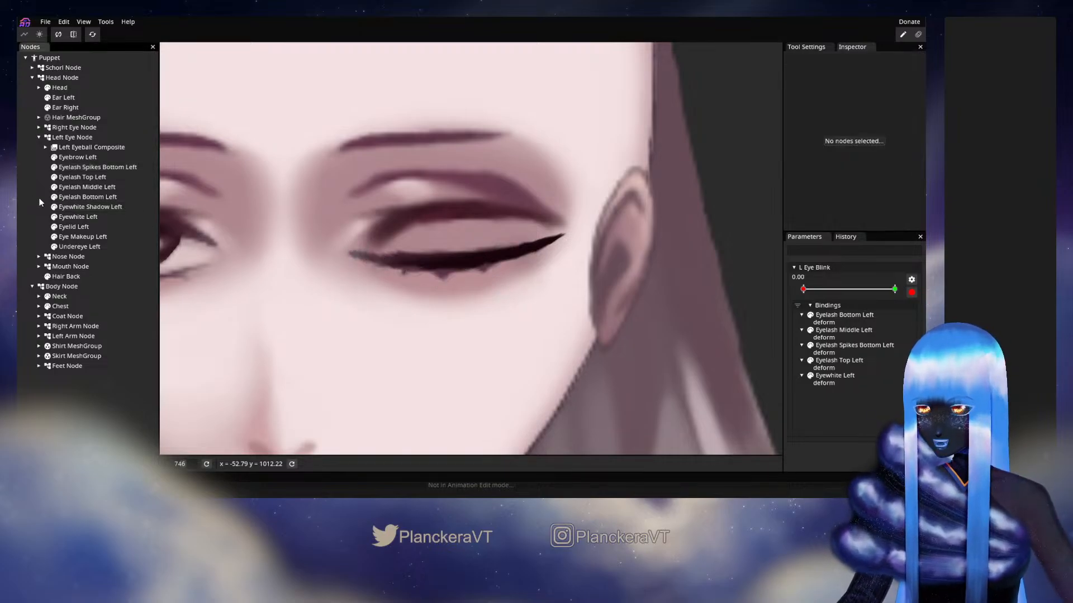
Reset the L Eye Blink keypoint at 1.00 while the parameter is armed, and disarm it
left_click(911, 294)
left_click_drag(803, 290, 894, 290)
right_click(893, 290)
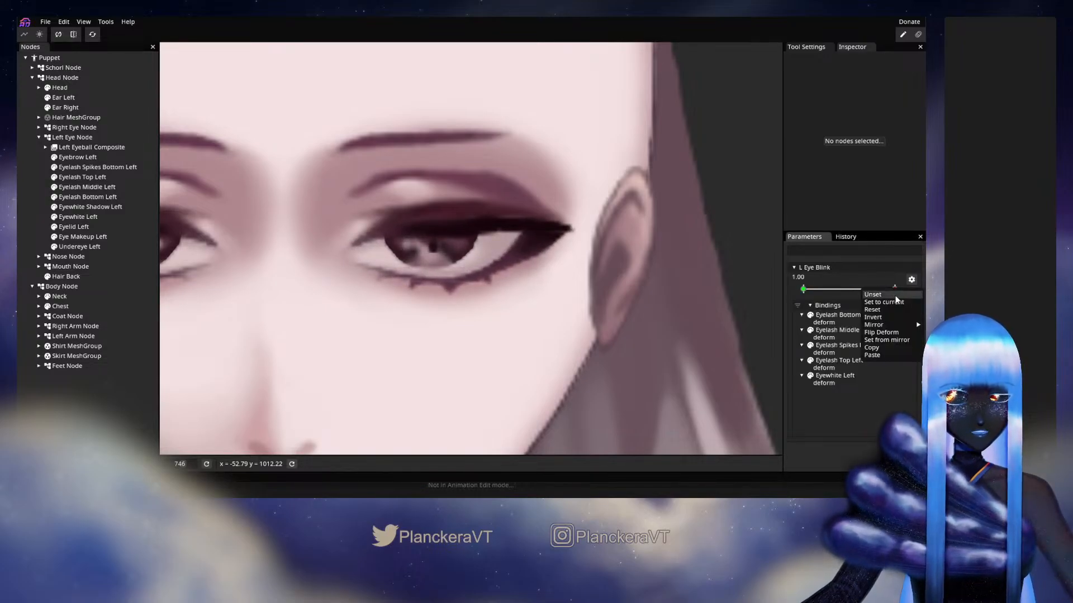
left_click(880, 310)
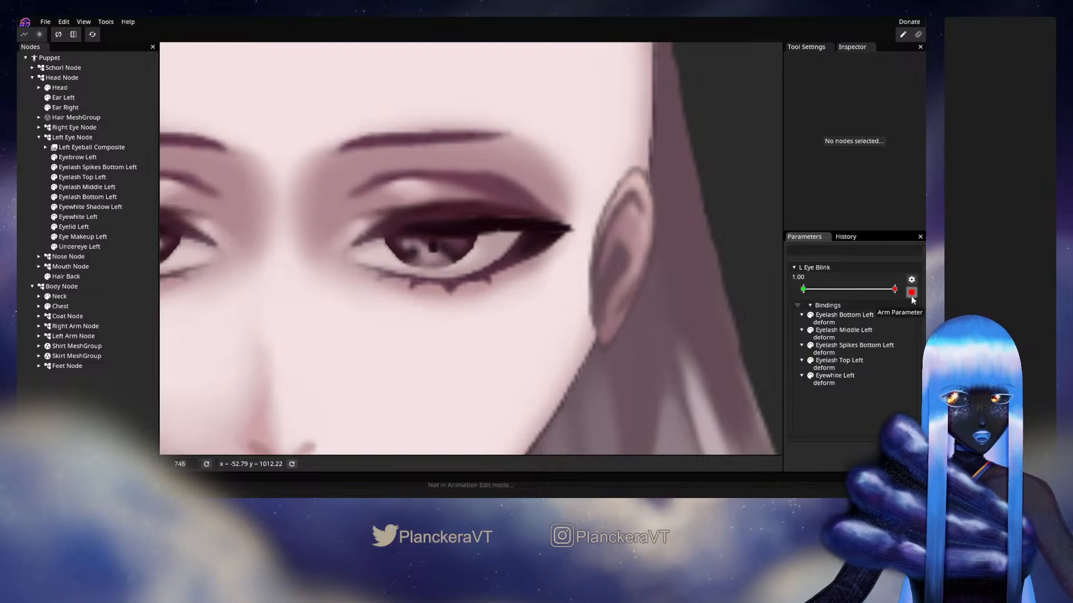
left_click(911, 294)
Sweep L Eye Blink between open and closed to examine the blink on the eye close-up and on the whole character
mouse_move(895, 289)
left_mouse_down()
mouse_move(794, 301)
mouse_move(875, 300)
mouse_move(894, 294)
mouse_move(806, 297)
mouse_move(897, 296)
mouse_move(794, 294)
mouse_move(895, 294)
left_mouse_up()
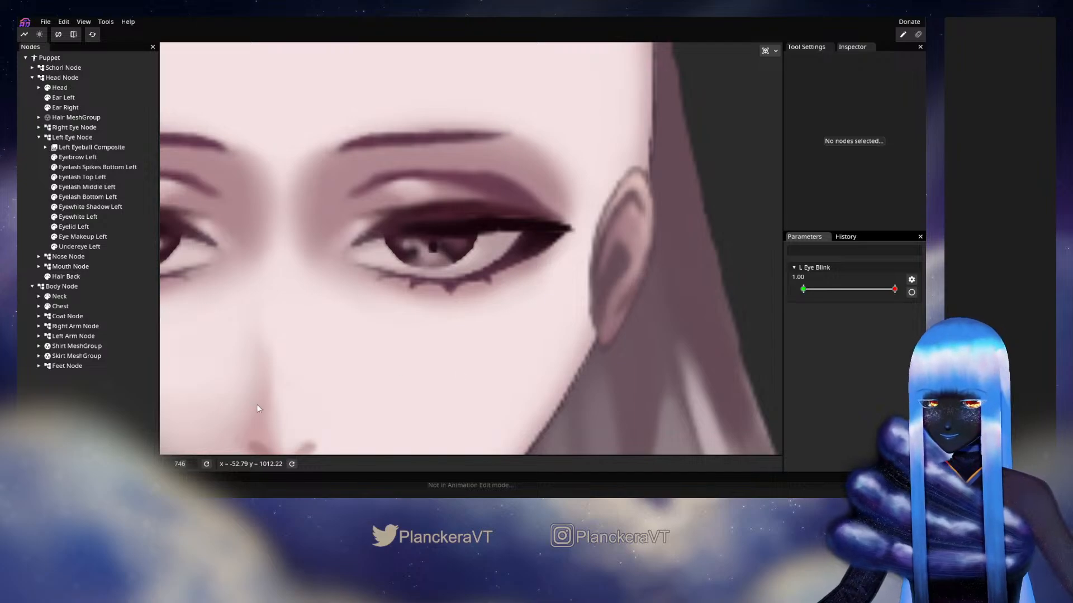
scroll(257, 404, "down", 2)
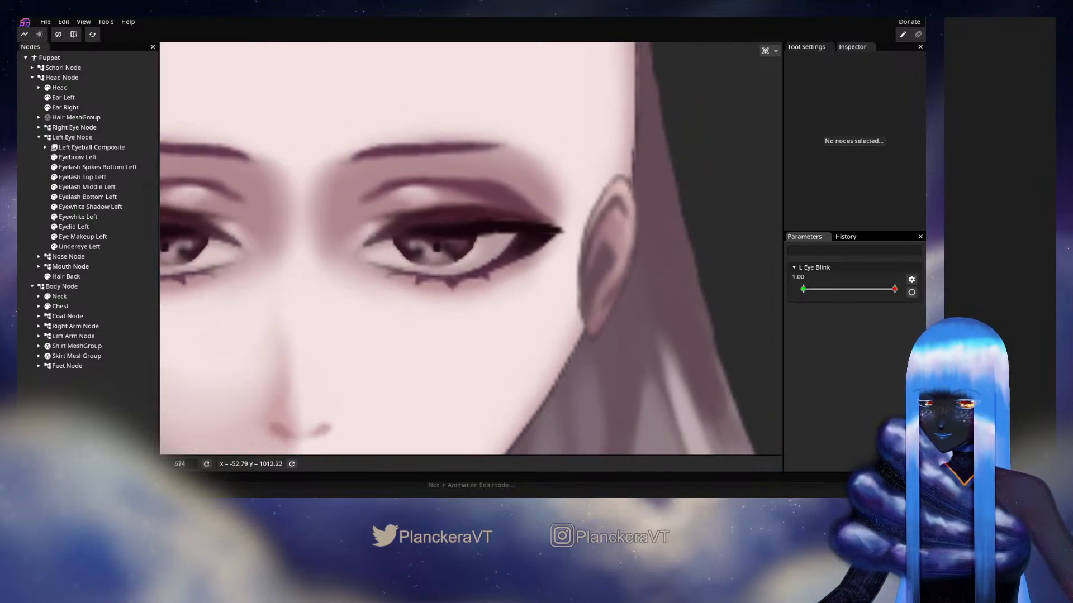
left_click(206, 464)
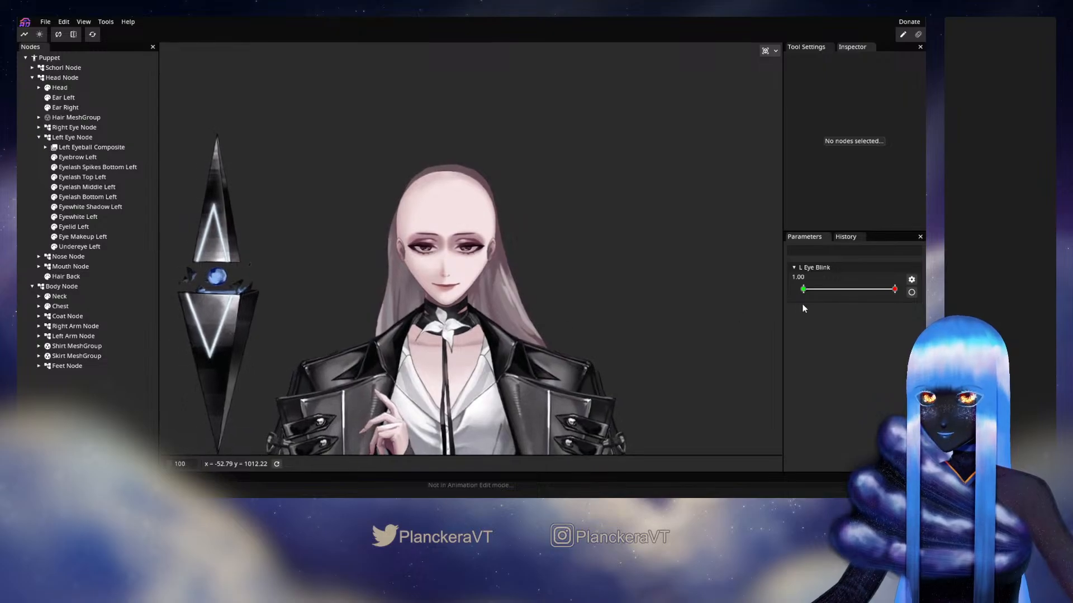
left_click_drag(894, 289, 842, 291)
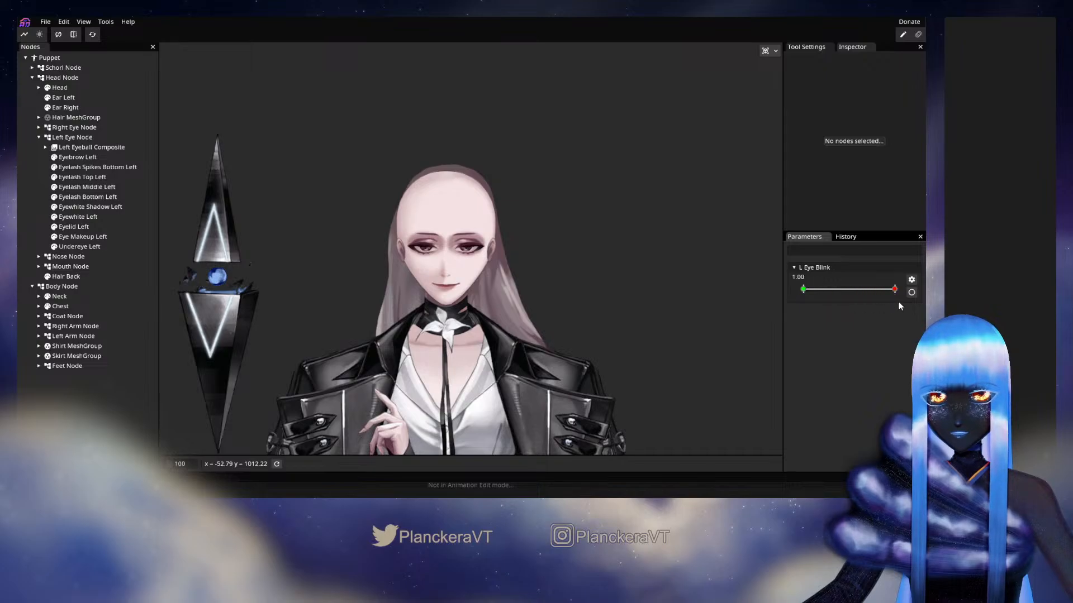
left_click_drag(894, 289, 822, 289)
scroll(523, 336, "up", 4)
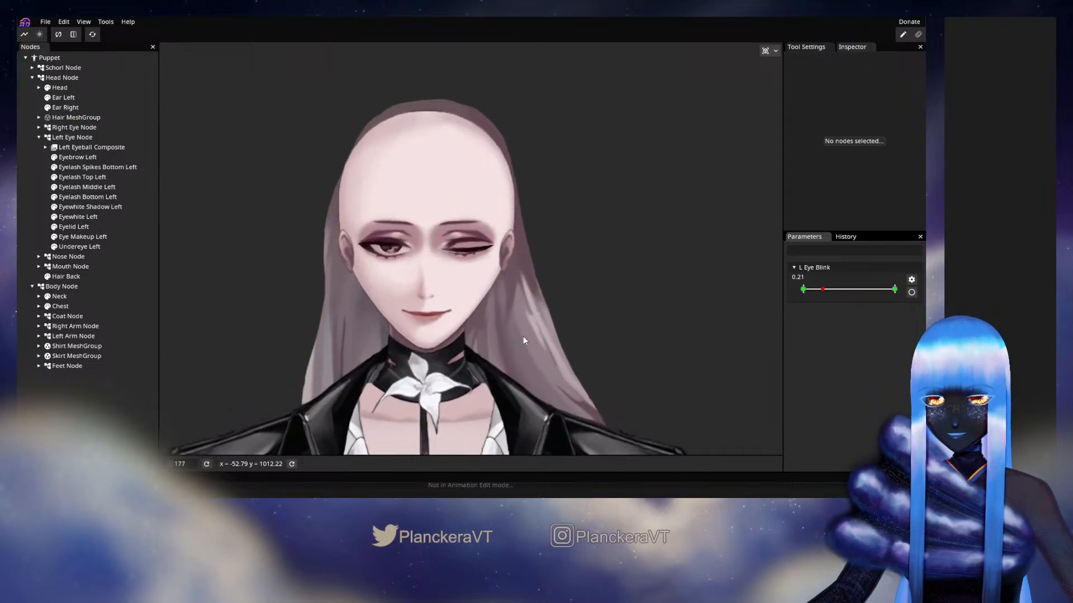
left_click_drag(591, 385, 619, 358)
scroll(619, 303, "up", 1)
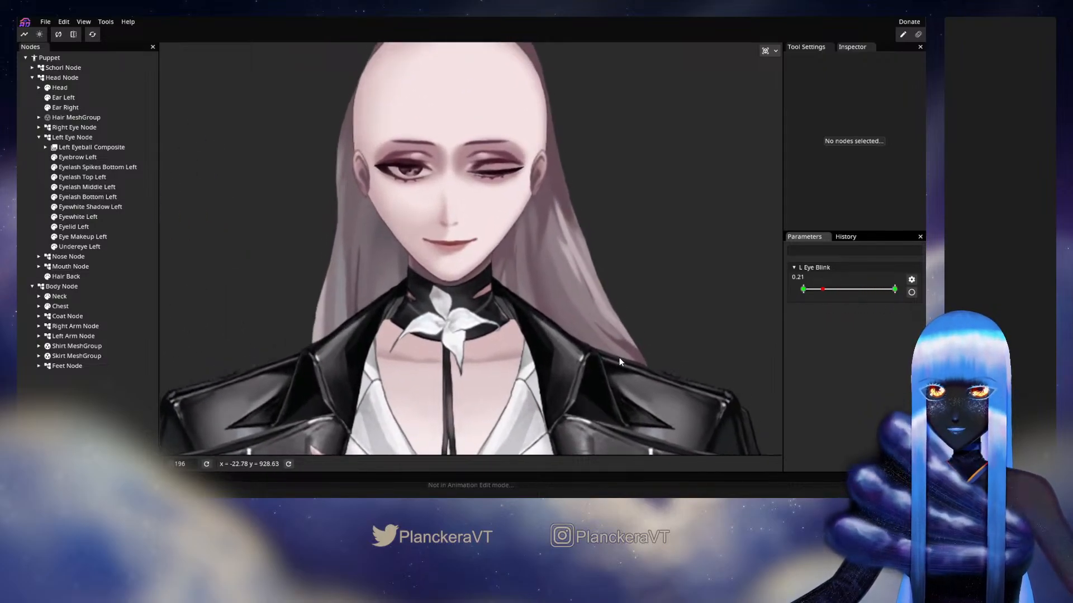
scroll(621, 357, "down", 2)
right_click(625, 341)
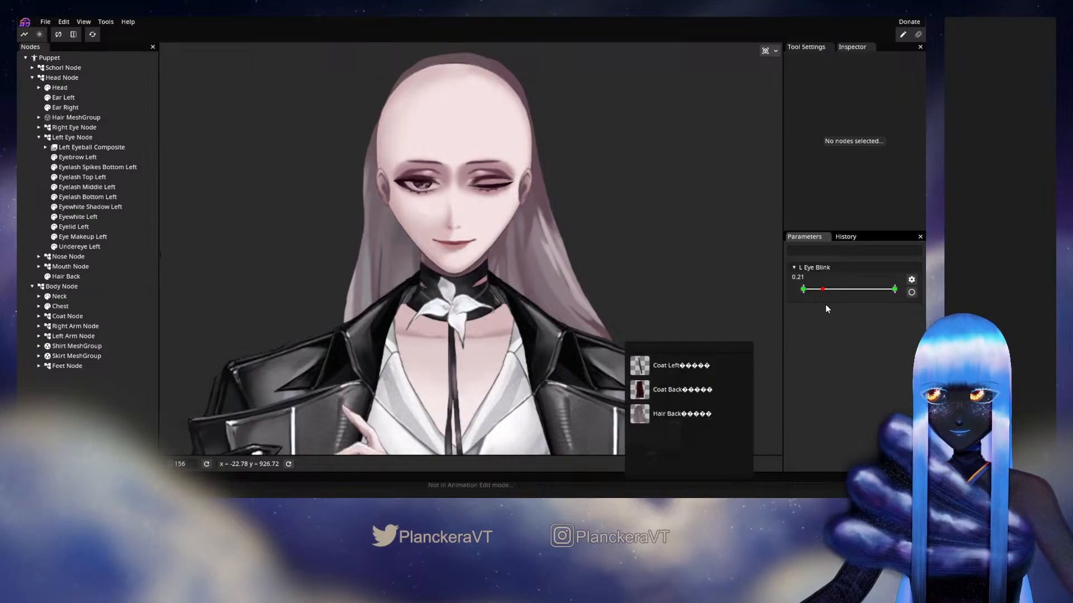
Sweep L Eye Blink through its partly closed range on the whole face and eye close-up, ending at 0.00
left_click(823, 291)
left_click_drag(816, 291, 838, 289)
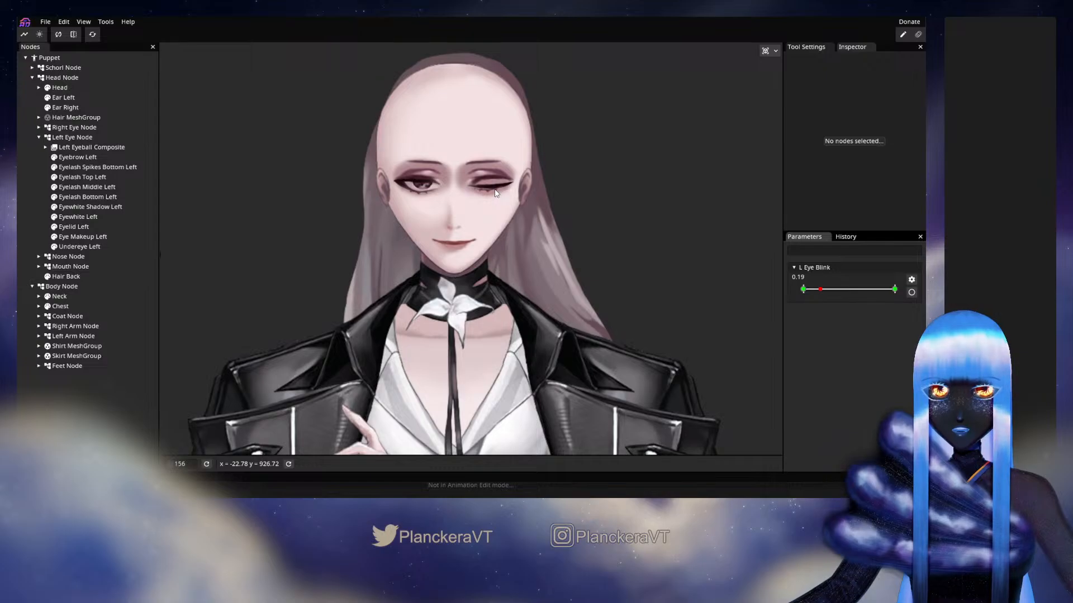
left_click_drag(820, 290, 803, 290)
scroll(521, 213, "up", 3)
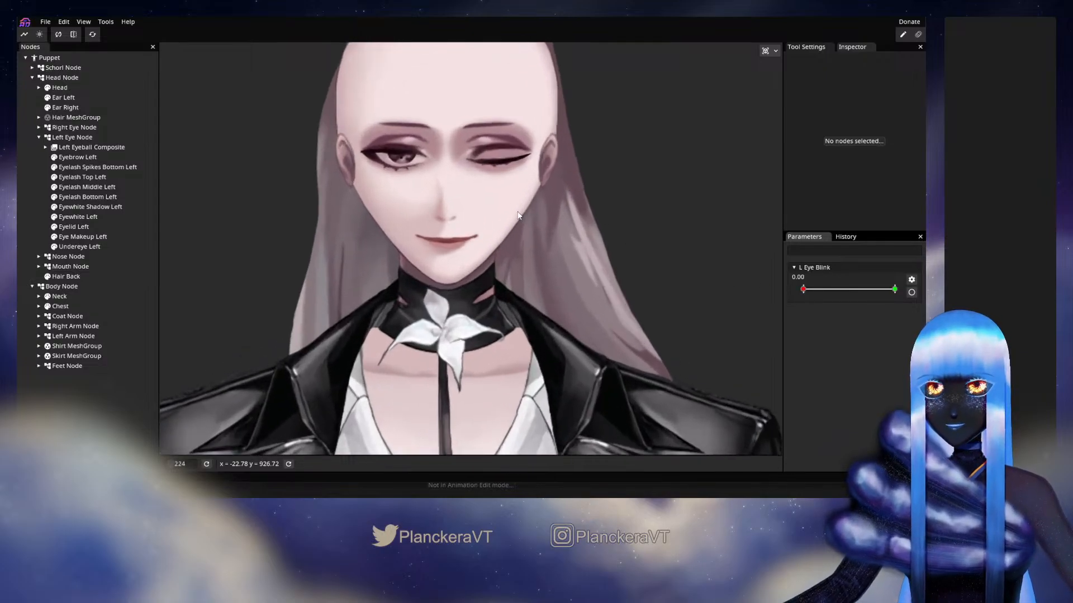
scroll(575, 343, "up", 4)
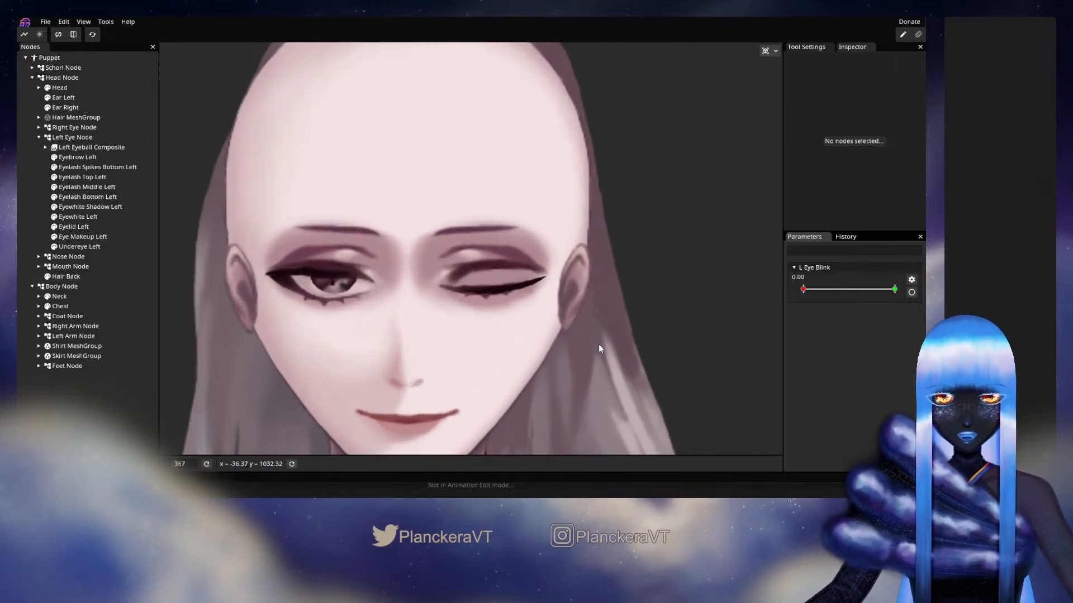
scroll(599, 348, "up", 1)
mouse_move(803, 289)
left_mouse_down()
mouse_move(845, 290)
mouse_move(816, 302)
left_mouse_up()
Arm L Eye Blink at 0.00 and shift the whole Eyelash Bottom Left mesh slightly toward the outer eye corner
left_click(911, 293)
scroll(543, 339, "up", 1)
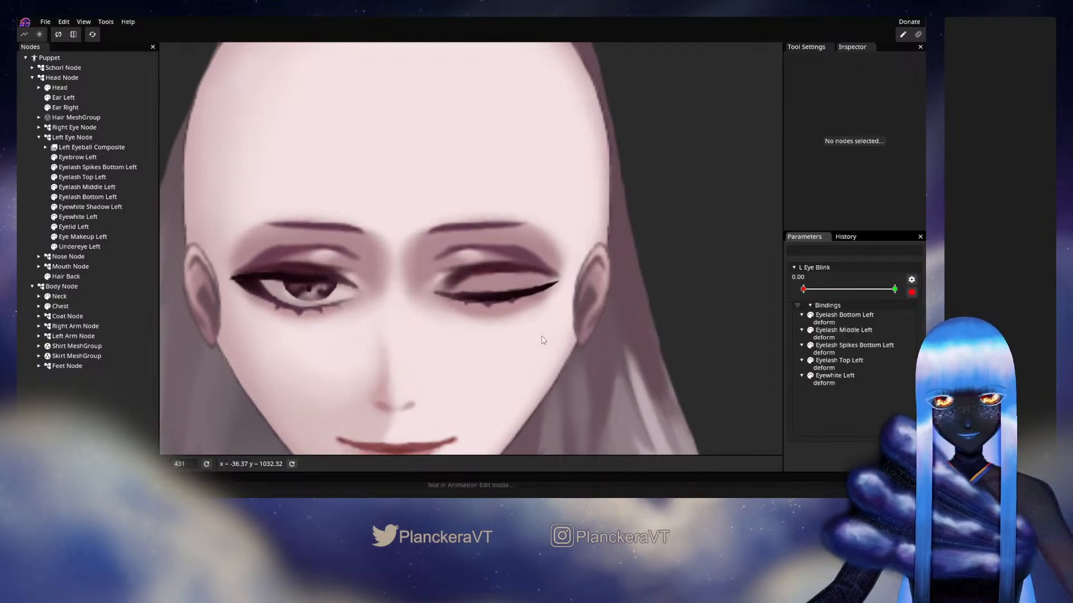
scroll(543, 340, "up", 2)
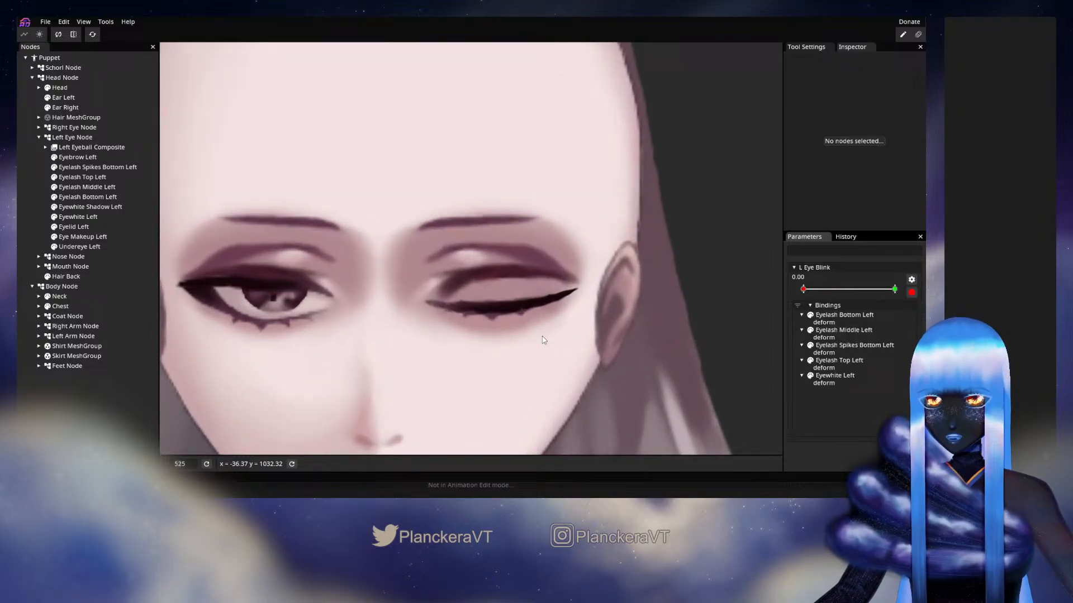
left_click(79, 198)
scroll(489, 372, "up", 1)
left_click_drag(511, 389, 495, 326)
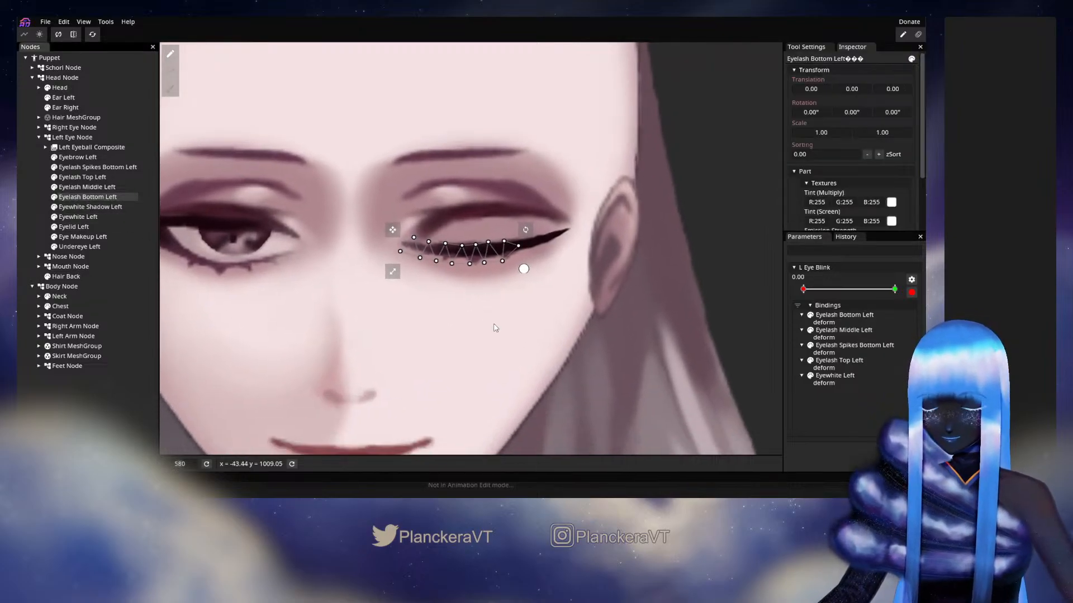
scroll(496, 324, "up", 2)
left_click(495, 240)
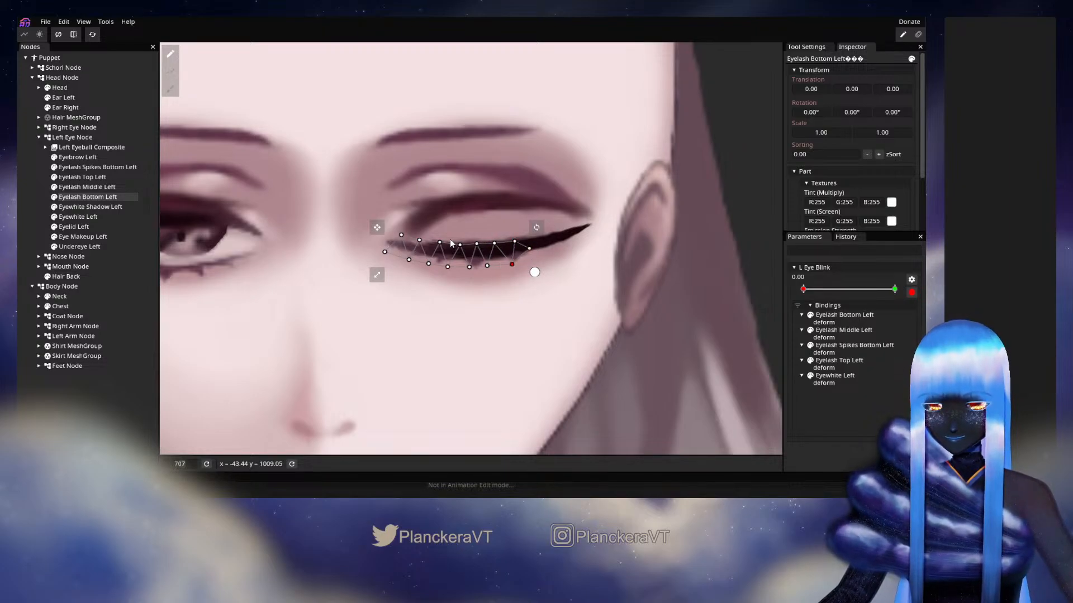
left_click_drag(297, 196, 501, 246)
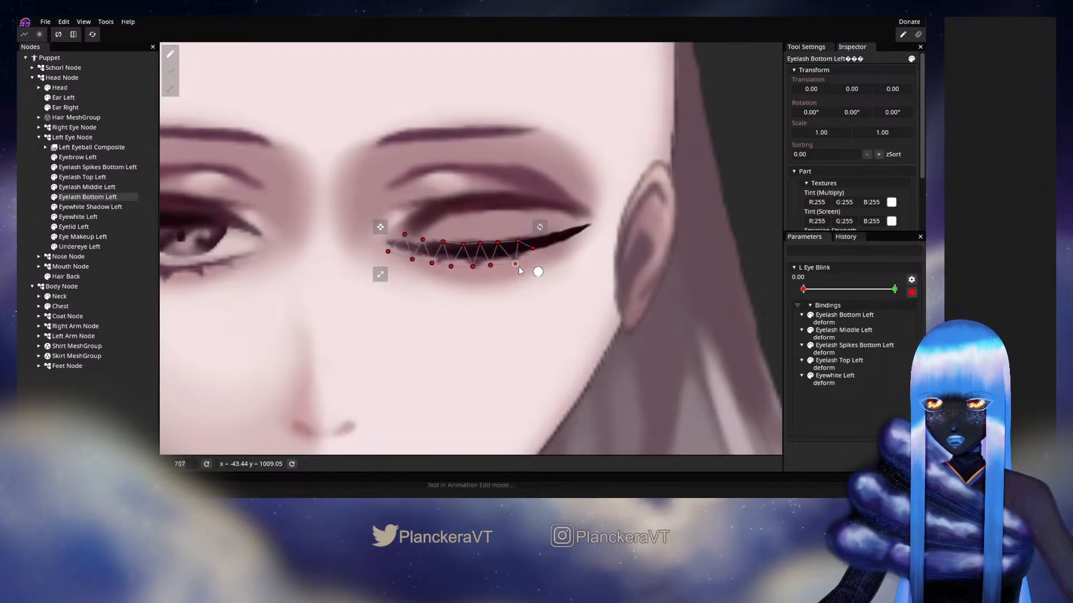
Fine-tune the outer lower vertices of Eyelash Bottom Left, deselect it, and preview the blink with L Eye Blink disarmed
left_click(516, 265)
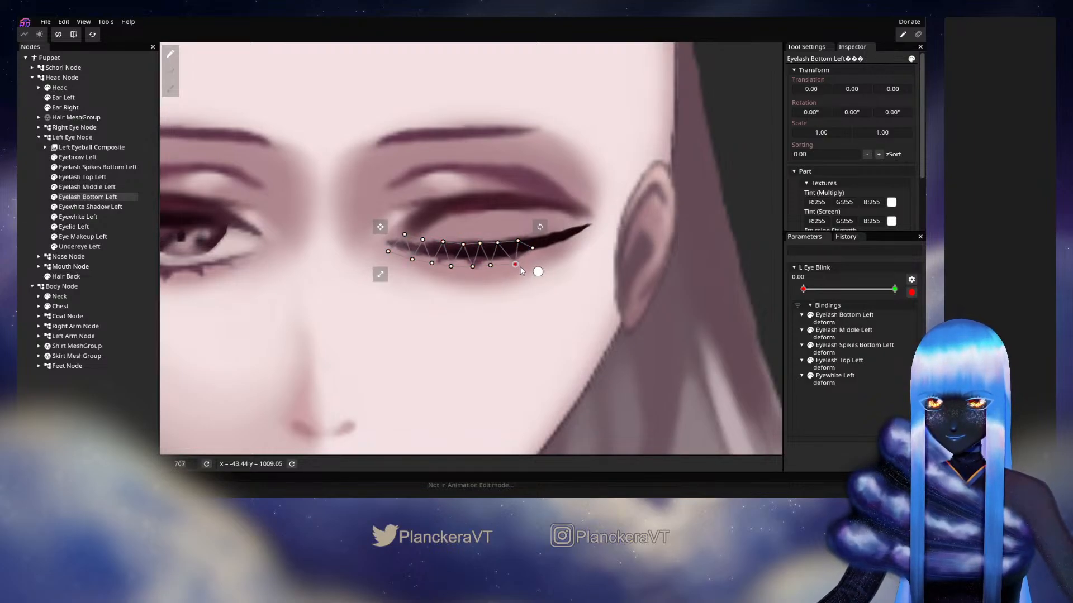
left_click(516, 264)
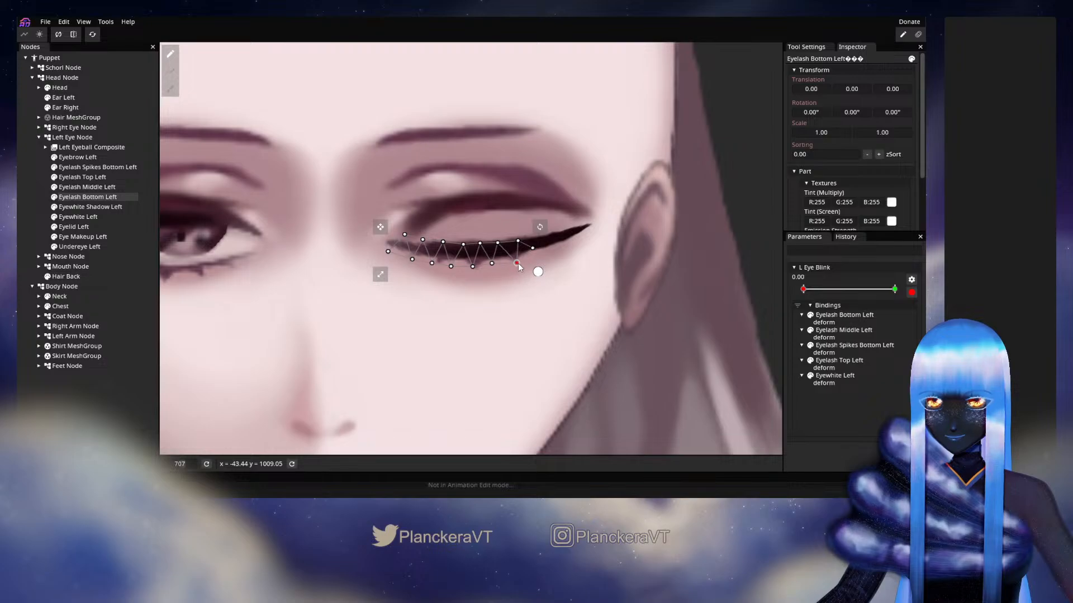
left_click(42, 209)
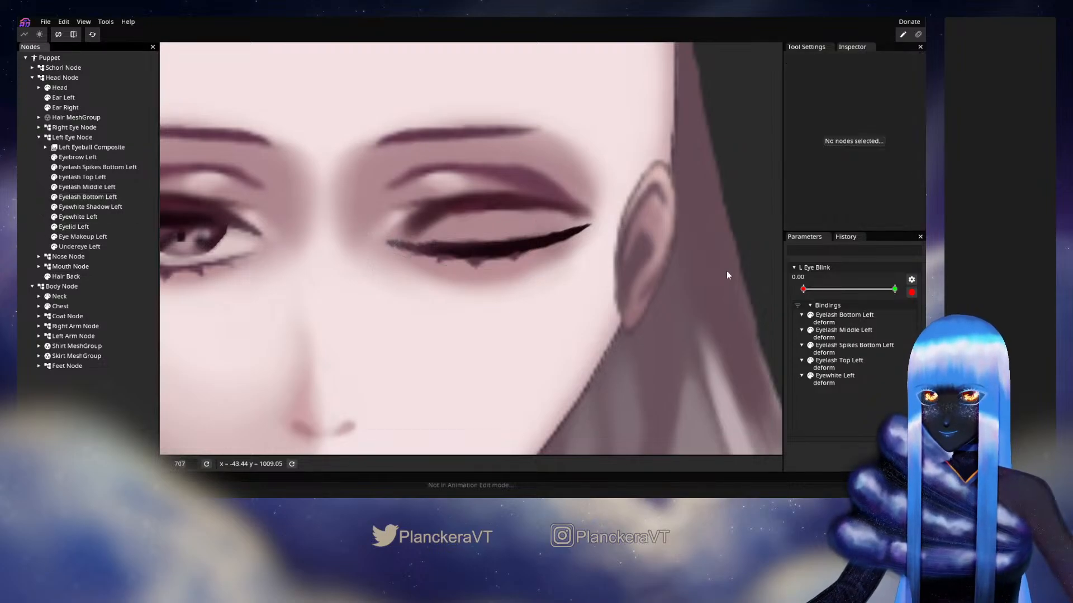
left_click(911, 292)
mouse_move(803, 290)
left_mouse_down()
mouse_move(896, 286)
mouse_move(795, 298)
mouse_move(889, 296)
mouse_move(801, 299)
left_mouse_up()
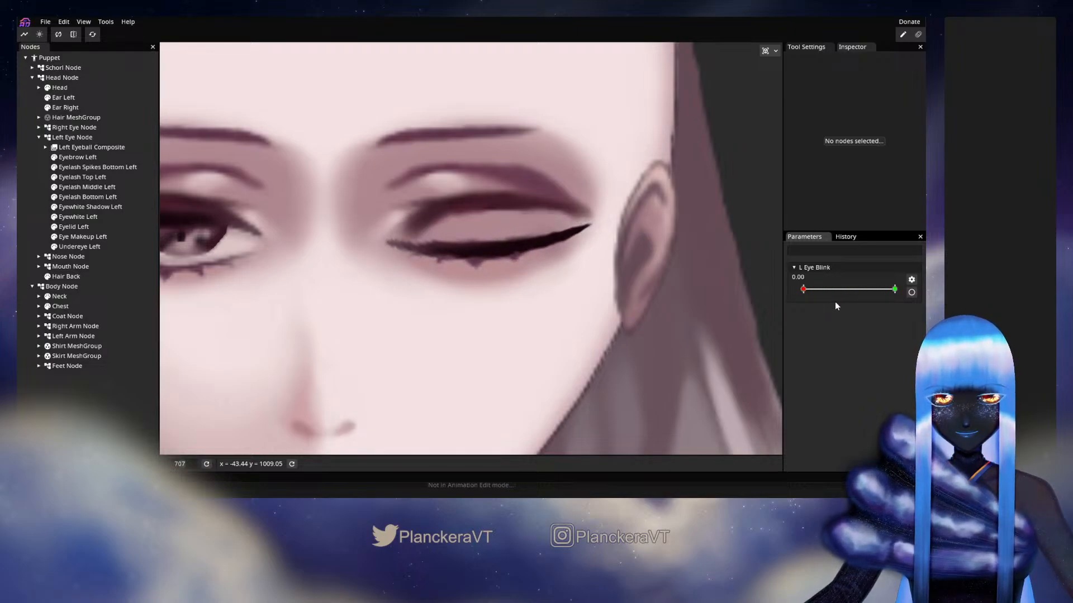
Re-arm L Eye Blink, nudge the lower-edge vertices of Eyelash Bottom Left closer to the closed lash line, and deselect the mesh
left_click(911, 292)
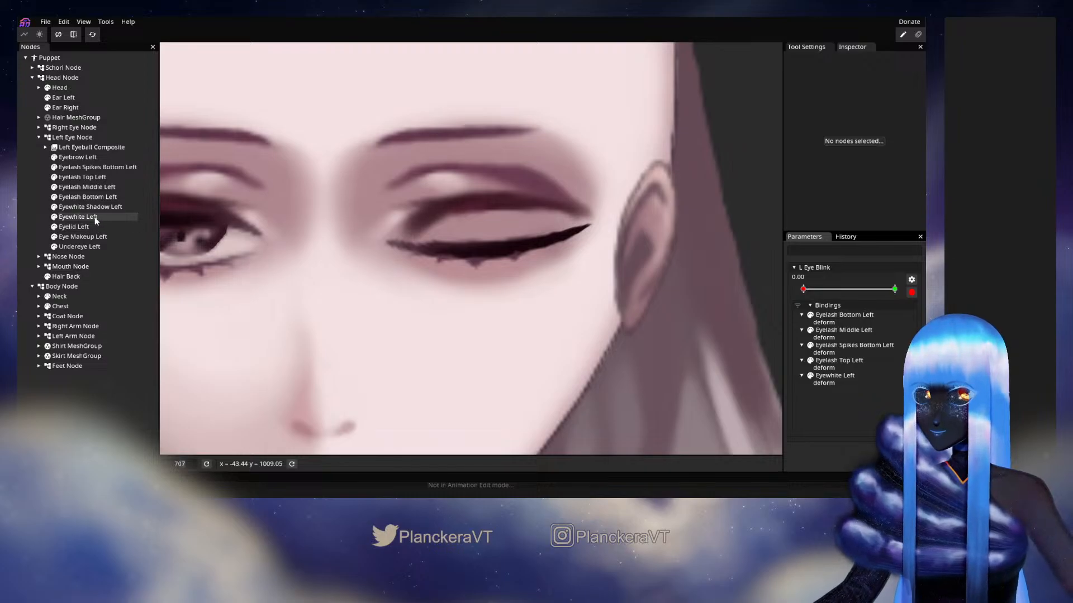
left_click(92, 199)
left_click_drag(304, 189, 412, 205)
scroll(411, 208, "up", 1)
left_click(402, 259)
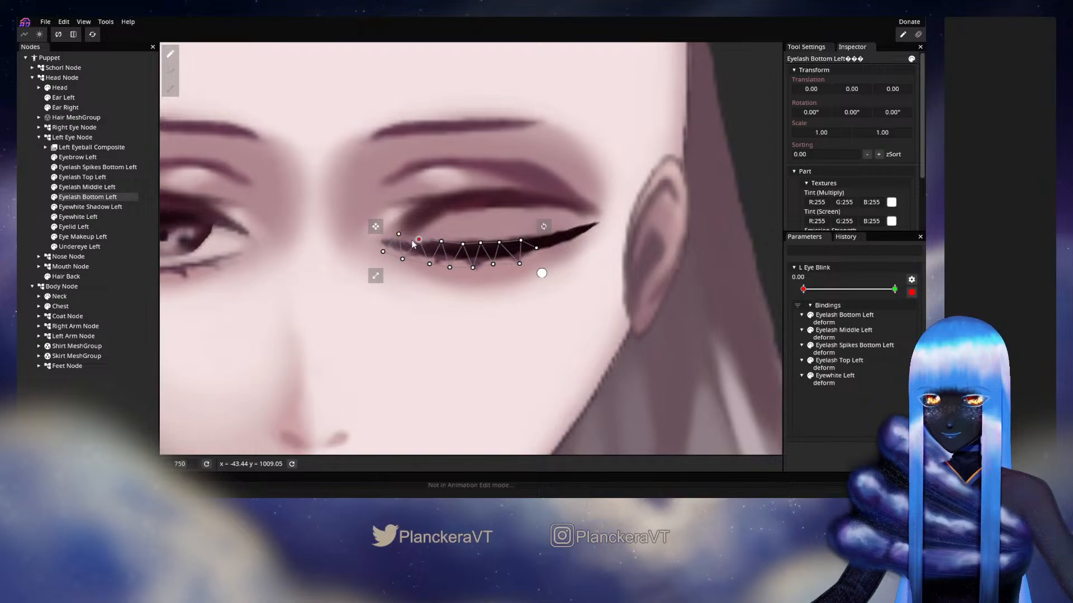
left_click(425, 265)
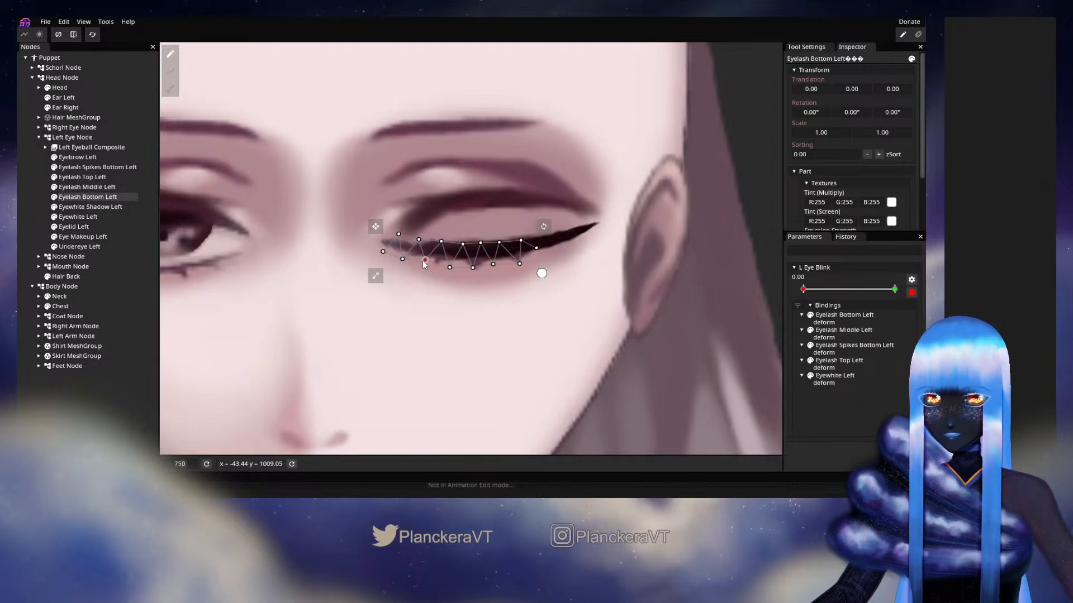
left_click(441, 244)
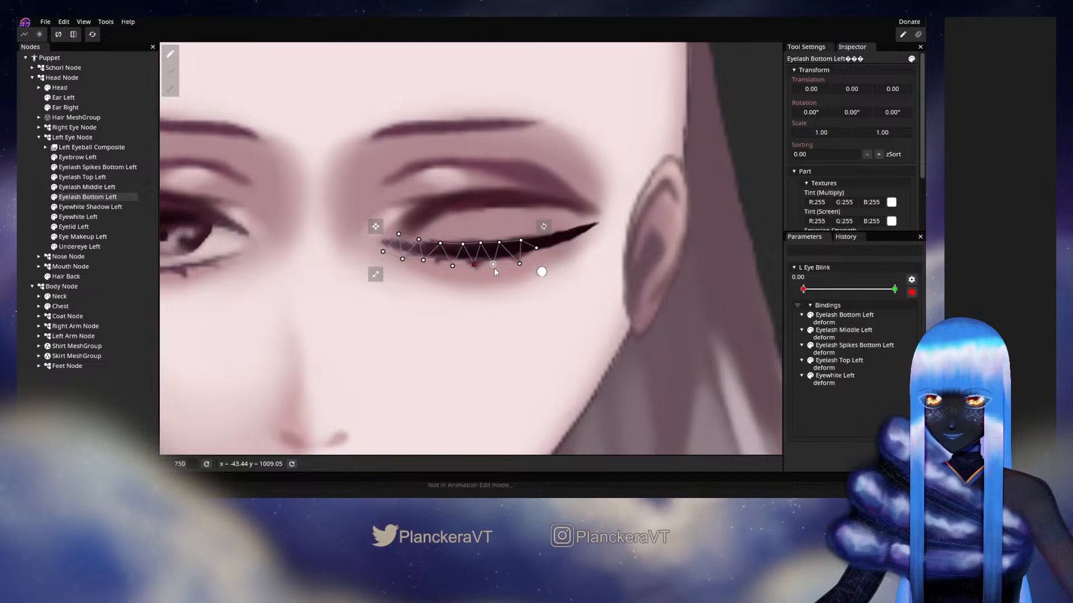
left_click(522, 251)
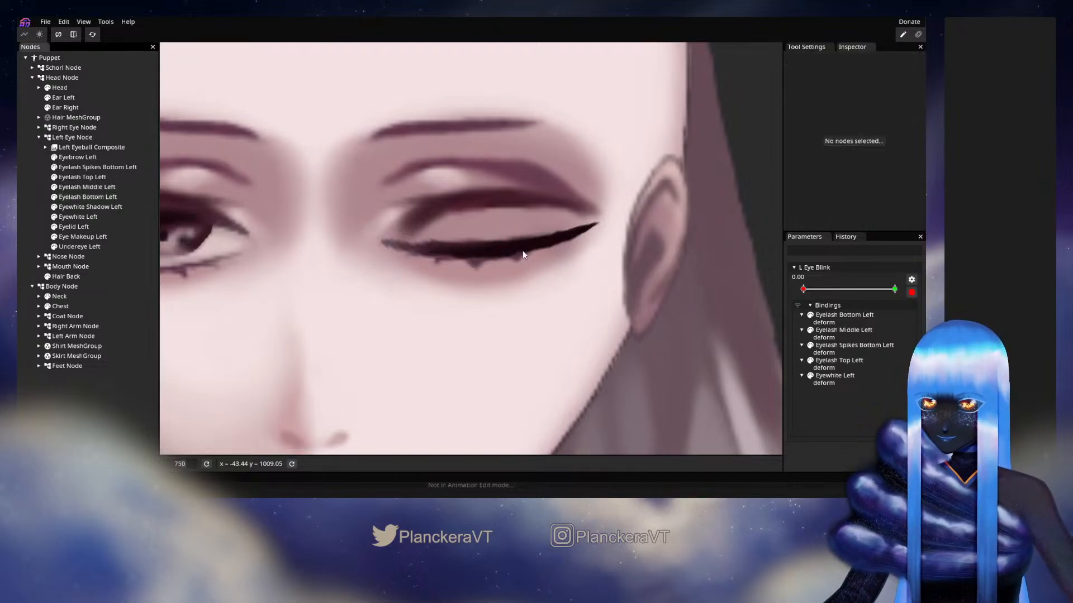
Disarm L Eye Blink and preview the blink on the eye close-up and the wider face, returning to 0.00
left_click(912, 292)
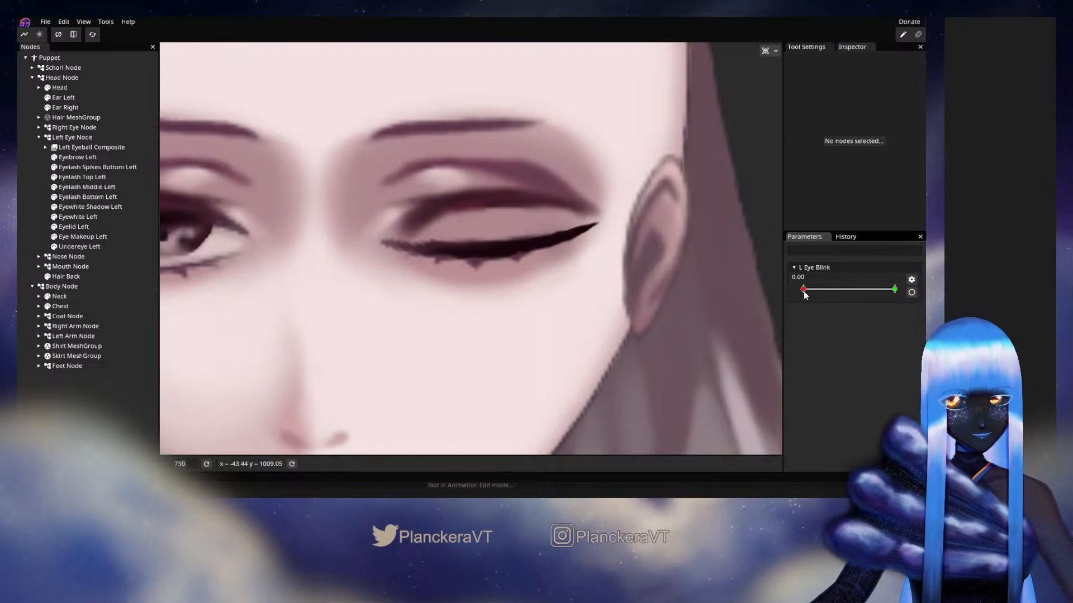
left_click_drag(803, 289, 781, 294)
scroll(595, 333, "down", 5)
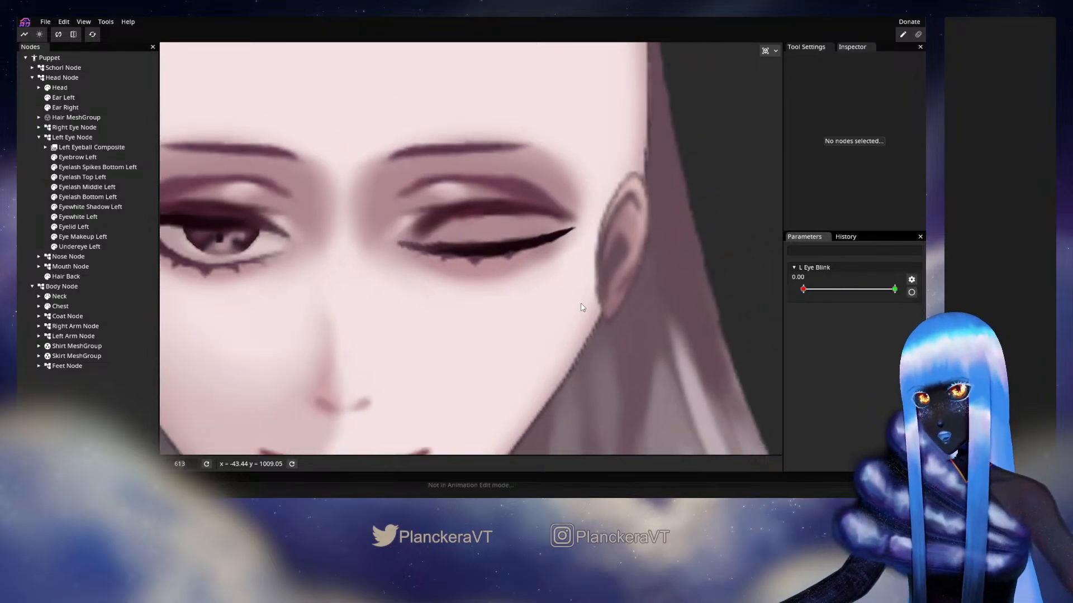
scroll(576, 367, "down", 4)
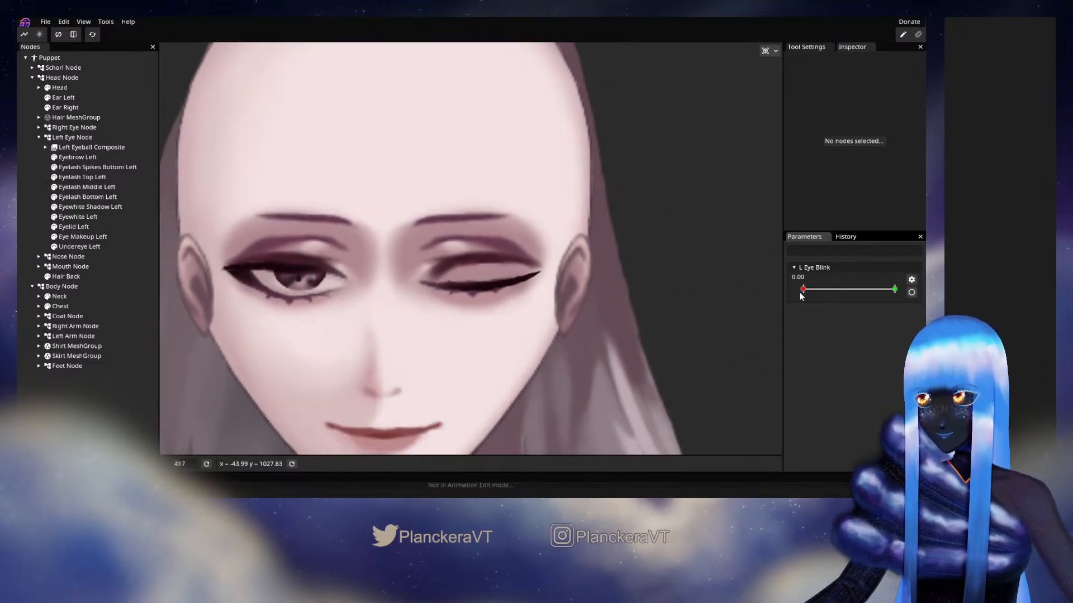
mouse_move(803, 291)
left_mouse_down()
mouse_move(875, 296)
mouse_move(787, 294)
mouse_move(898, 297)
mouse_move(791, 292)
left_mouse_up()
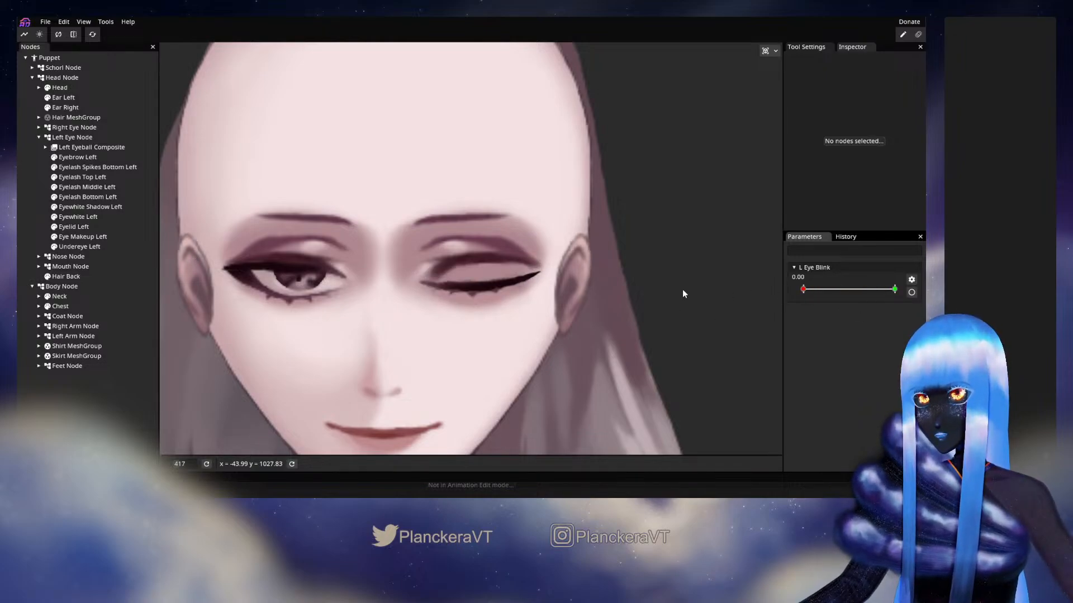
Arm L Eye Blink for Eye Makeup Left and pull its mesh slightly down with a circle brush of size 55
left_click(88, 227)
scroll(440, 309, "up", 3)
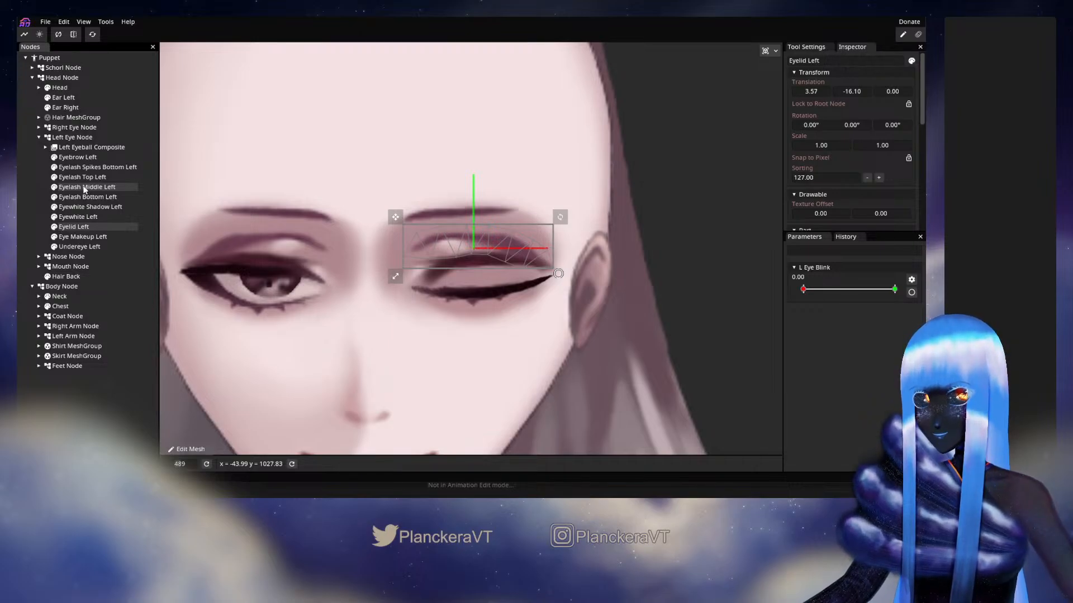
left_click(95, 238)
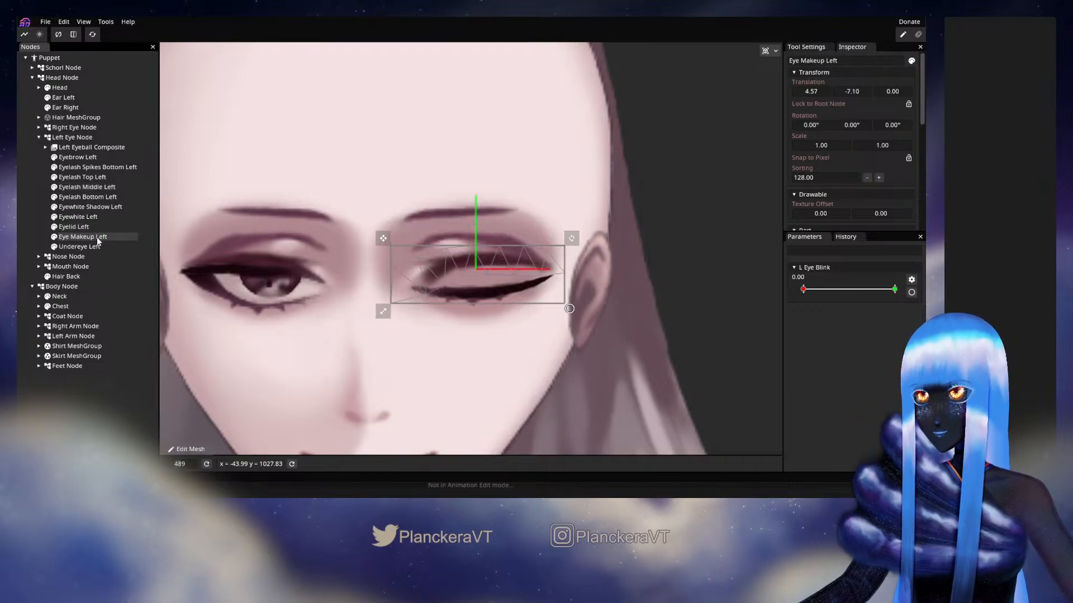
left_click(911, 292)
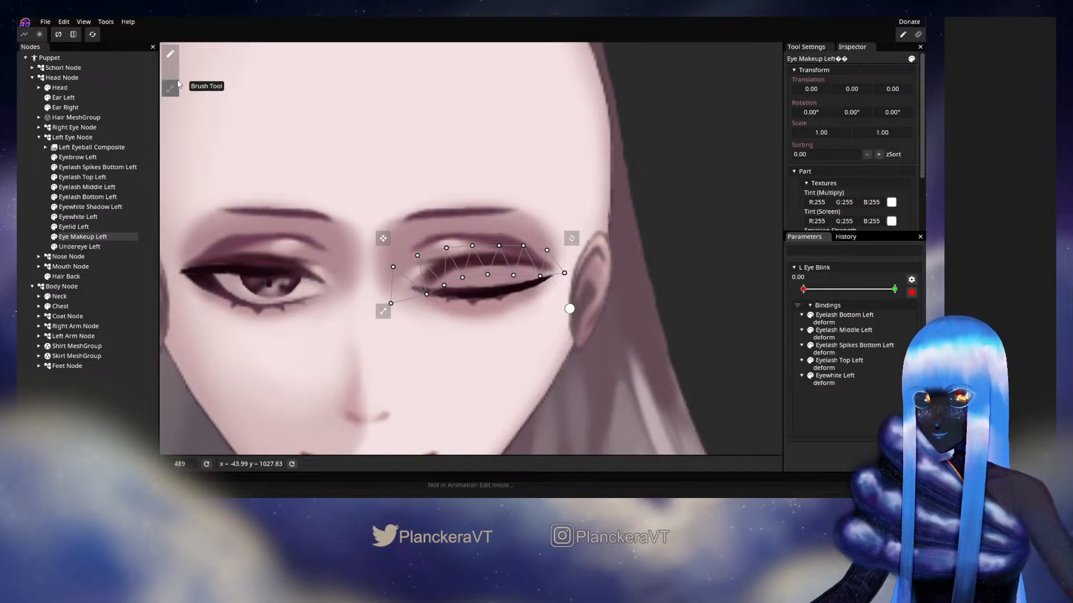
left_click(171, 84)
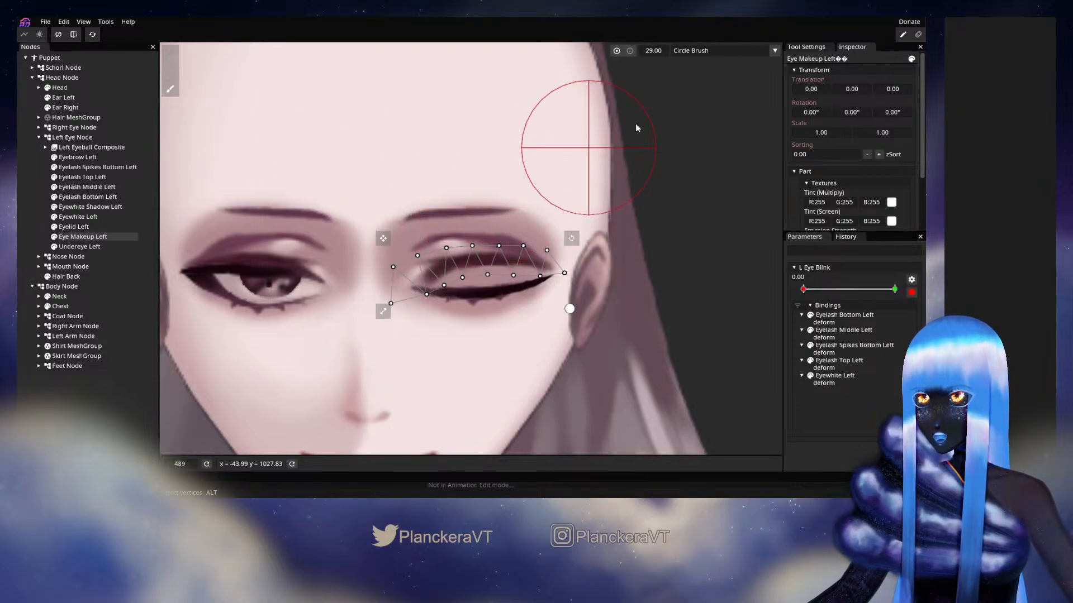
left_click_drag(653, 52, 667, 52)
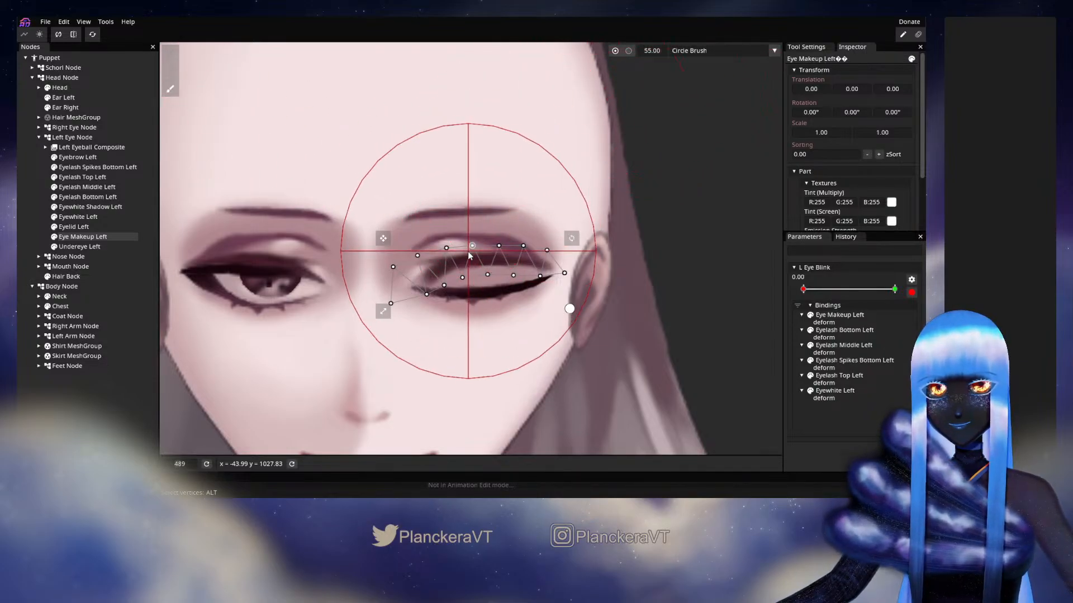
left_click_drag(484, 239, 485, 254)
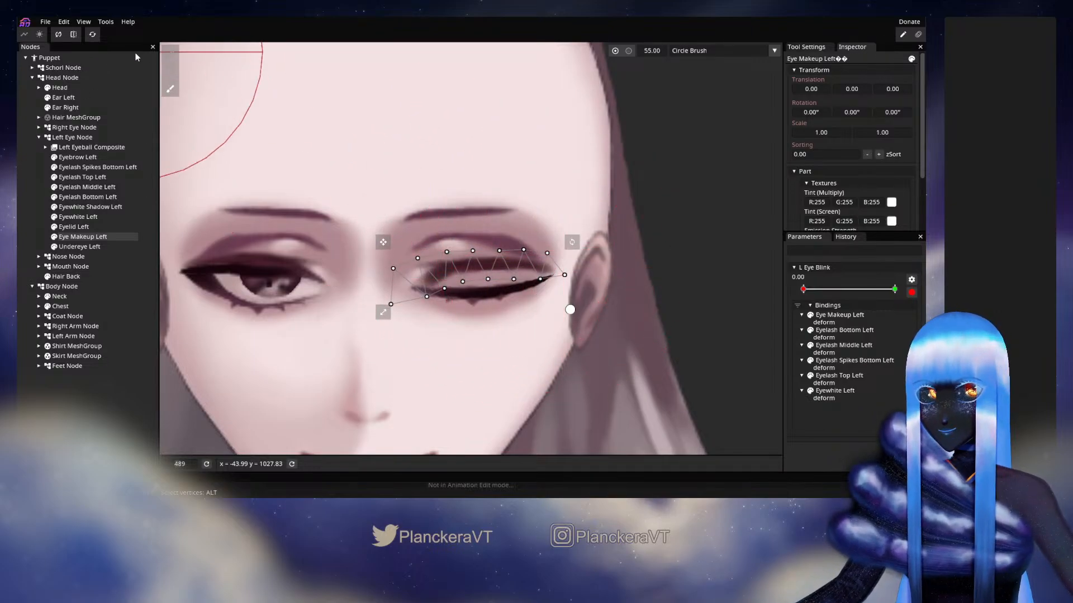
Adjust individual Eye Makeup Left vertices, lowering the bottom edge toward the lash line and raising the upper edge slightly
left_click(174, 57)
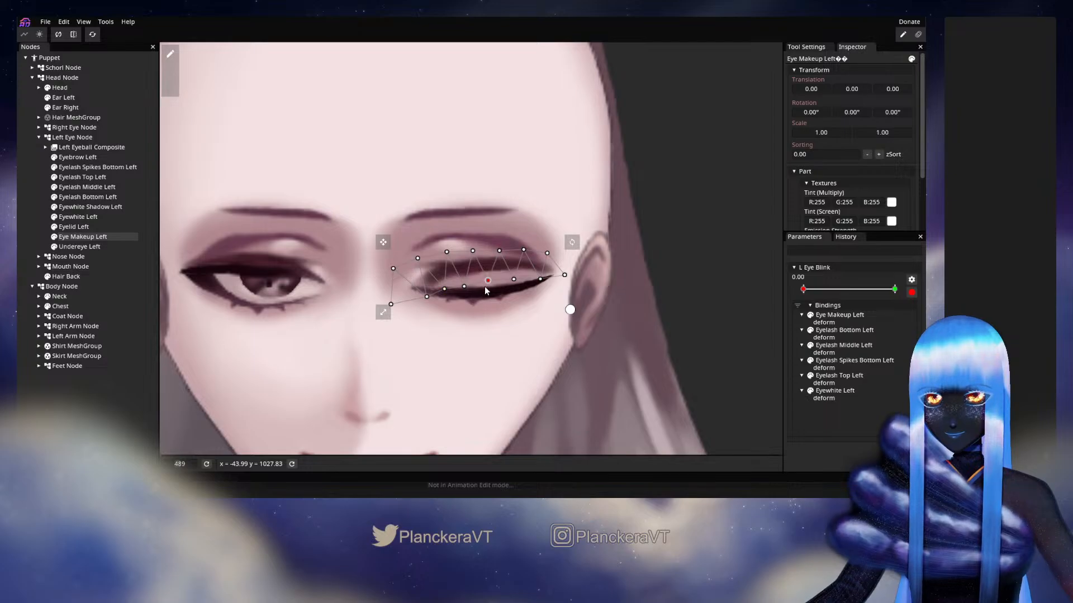
left_click_drag(510, 285, 511, 288)
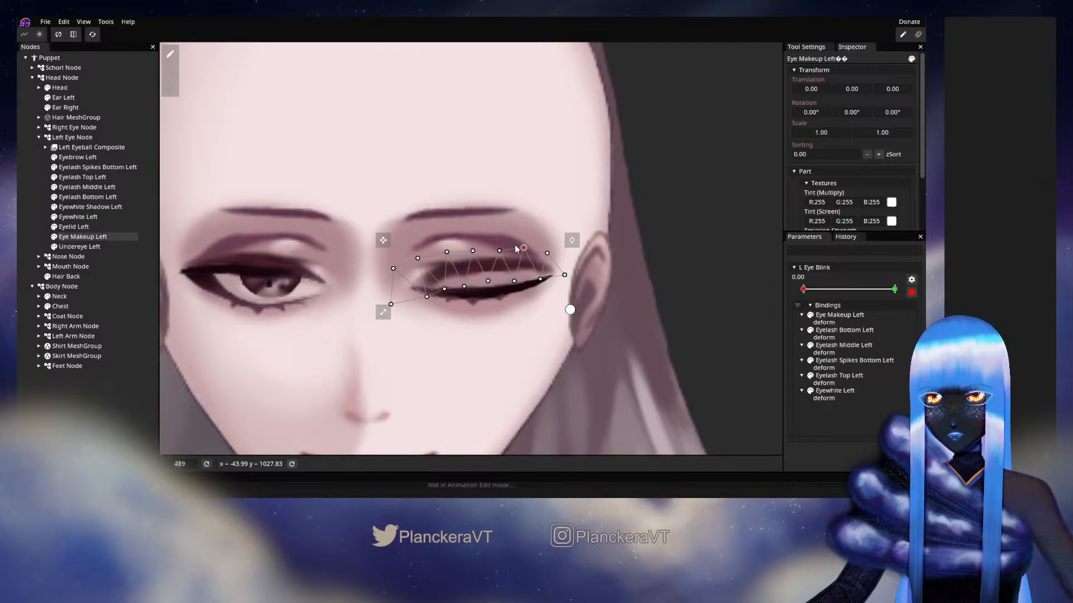
left_click(473, 250)
left_click_drag(474, 253, 473, 250)
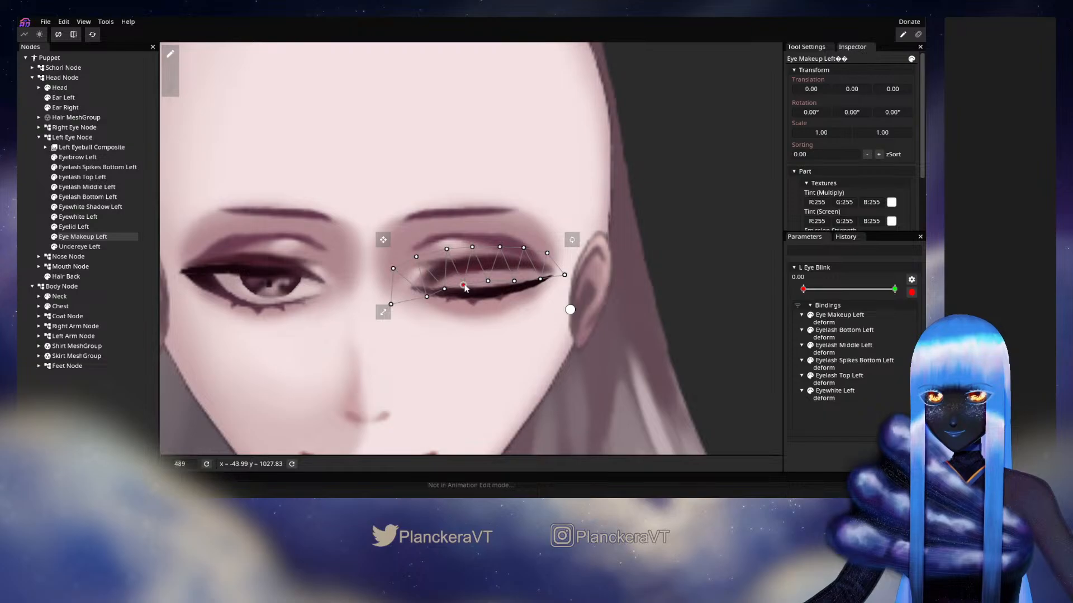
Try to shift the whole Eyelid Left mesh slightly down at the closed keypoint, undo the shift, and deselect the mesh
left_click(79, 228)
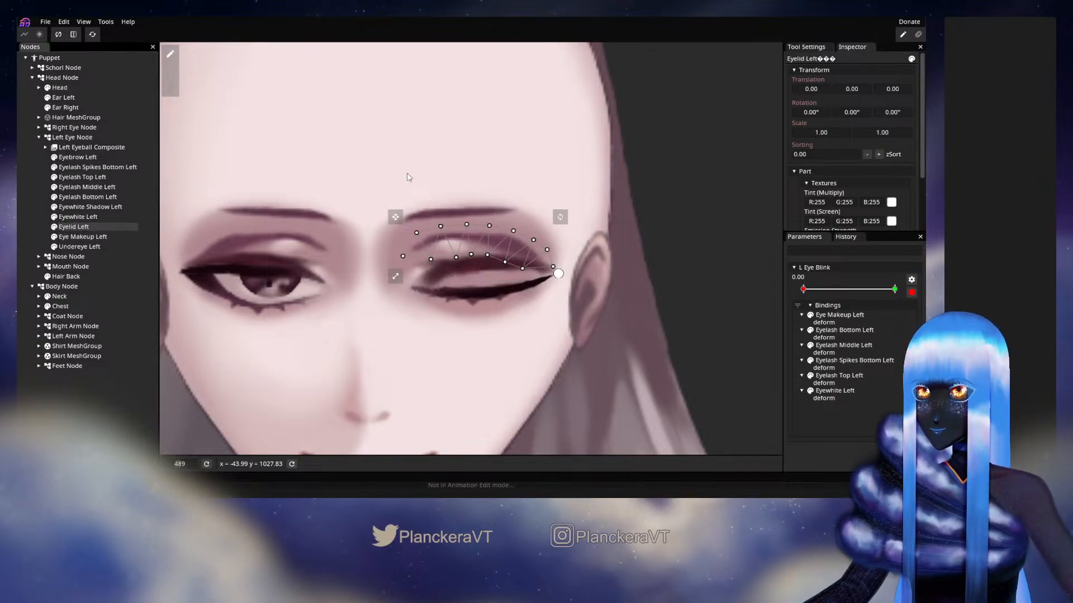
left_click_drag(293, 150, 611, 308)
left_click_drag(490, 227, 490, 234)
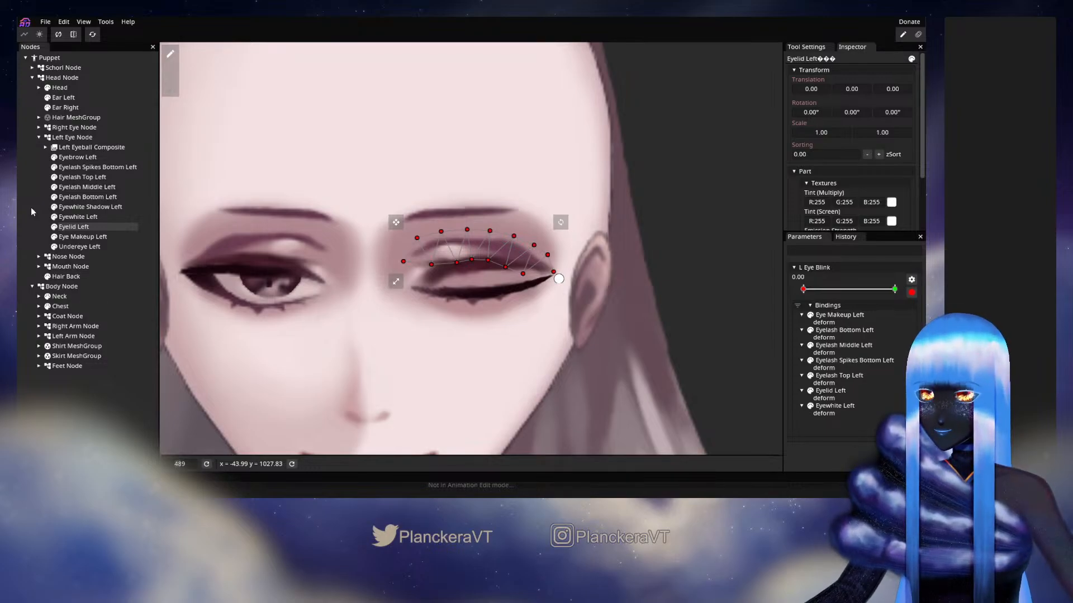
key("ctrl+z")
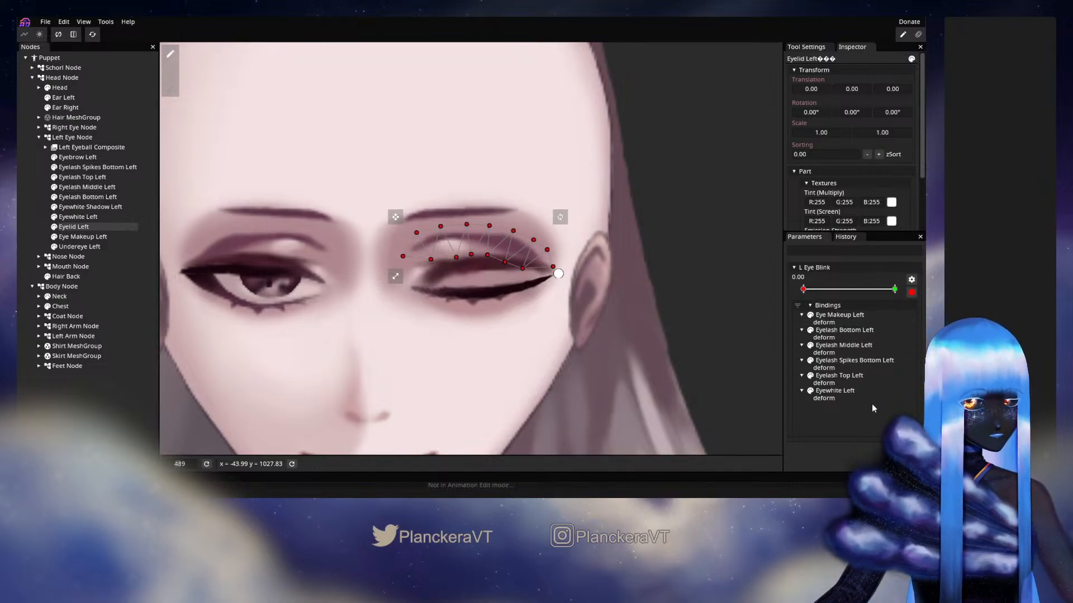
left_click(23, 150)
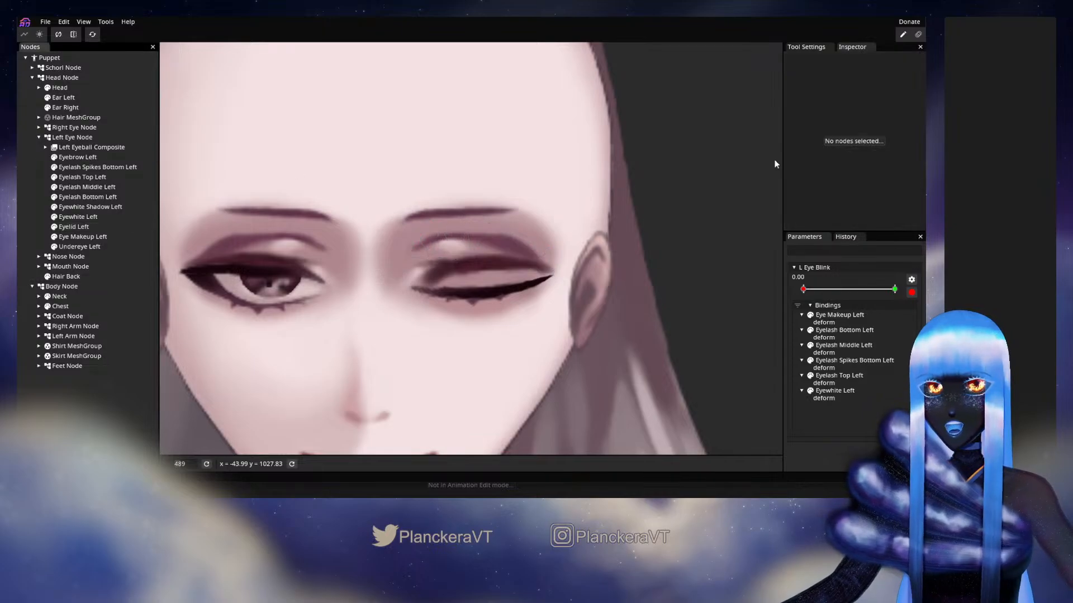
Set Eyelid Left's Y translation to 2.00 at the closed keypoint and reset the open keypoint at 1.00
left_click(77, 227)
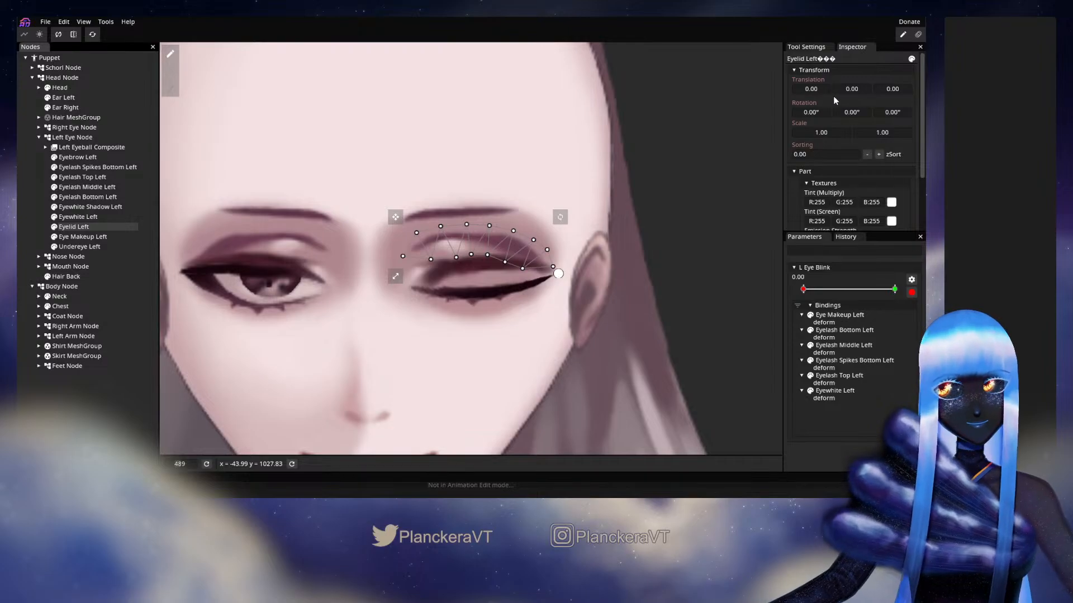
left_click_drag(849, 90, 855, 92)
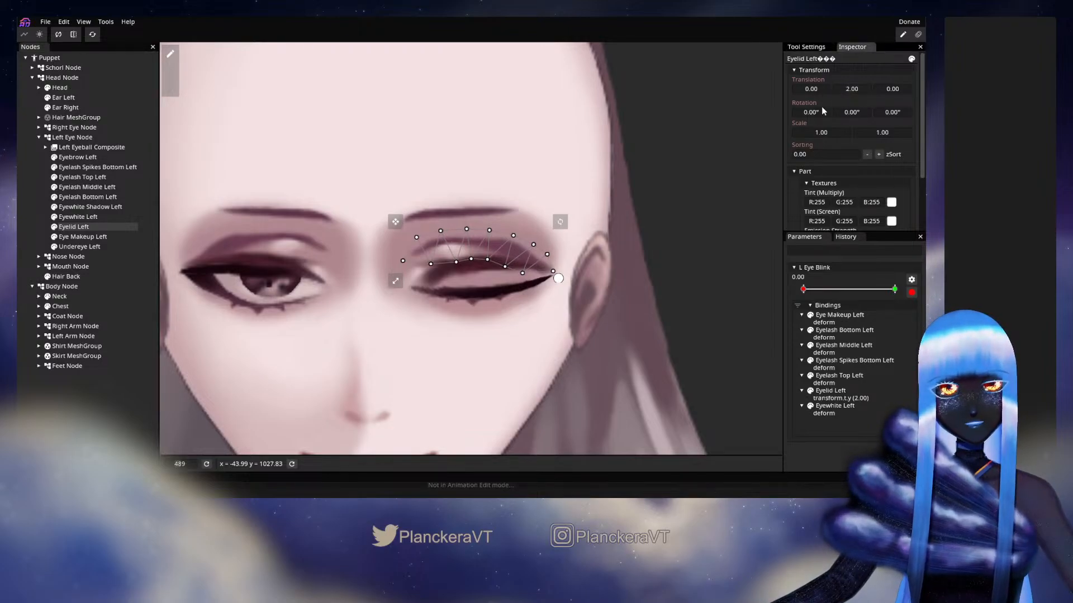
left_click(29, 210)
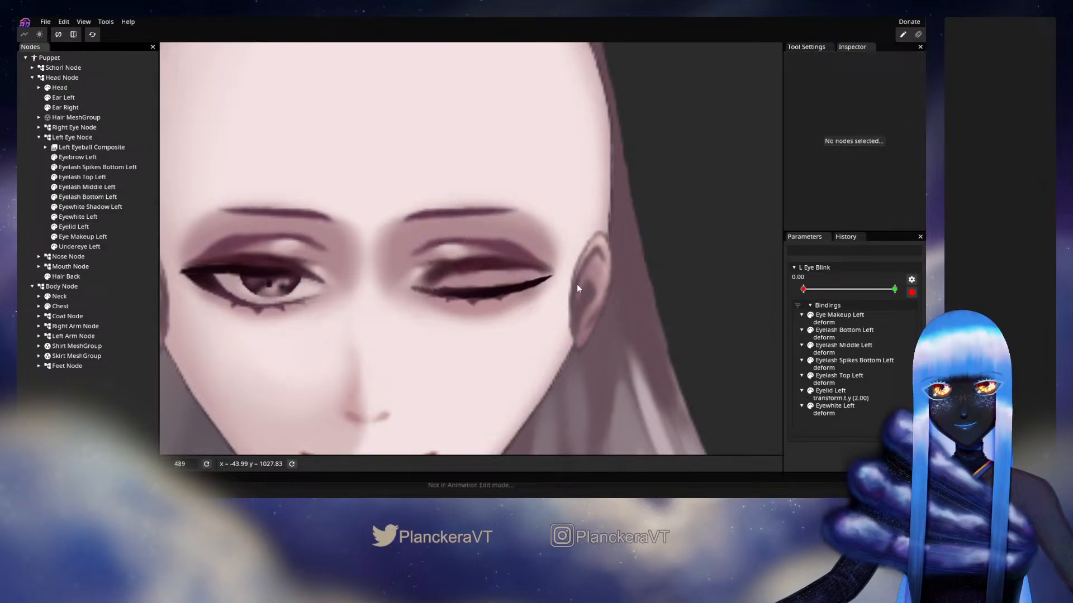
left_click(895, 289)
right_click(895, 290)
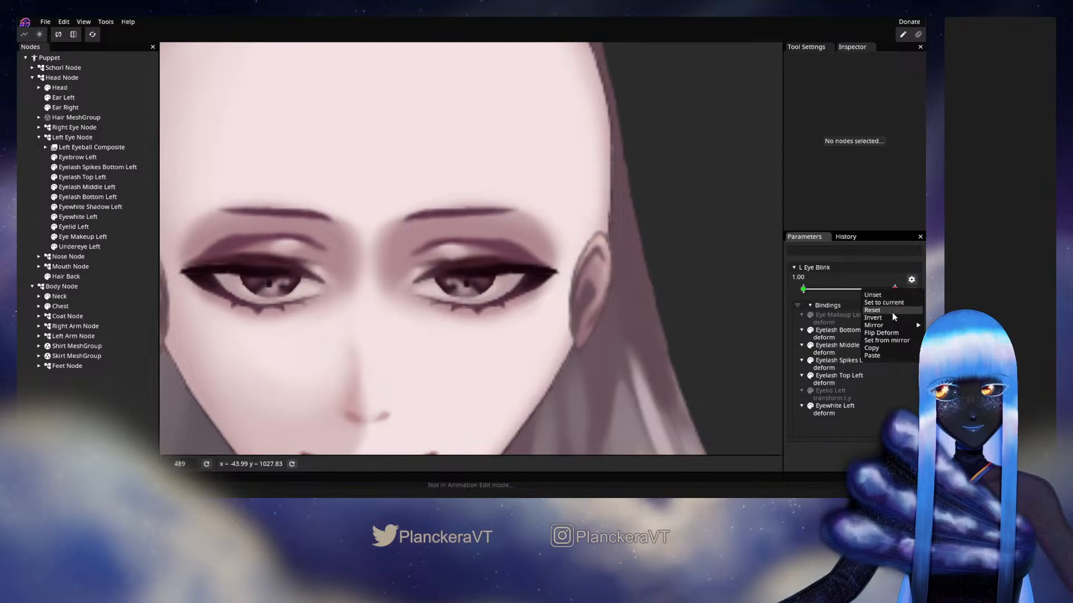
left_click(882, 310)
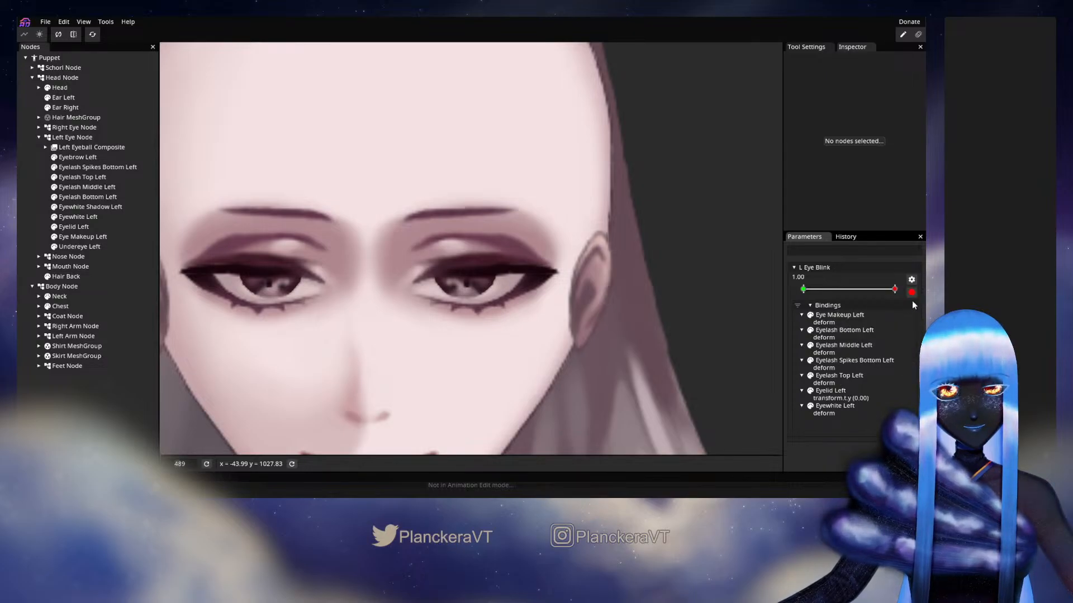
Disarm L Eye Blink and preview the blink with the shifted eyelid, ending at 0.00
left_click(911, 292)
mouse_move(896, 290)
left_mouse_down()
mouse_move(793, 296)
mouse_move(894, 292)
mouse_move(840, 292)
mouse_move(876, 290)
left_mouse_up()
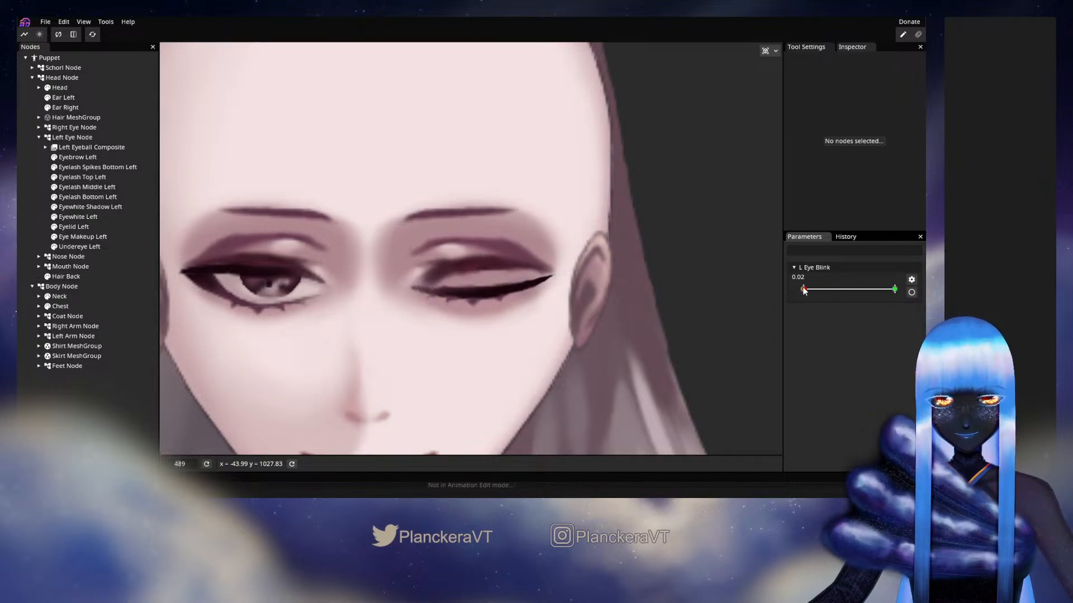
left_click_drag(881, 294, 803, 290)
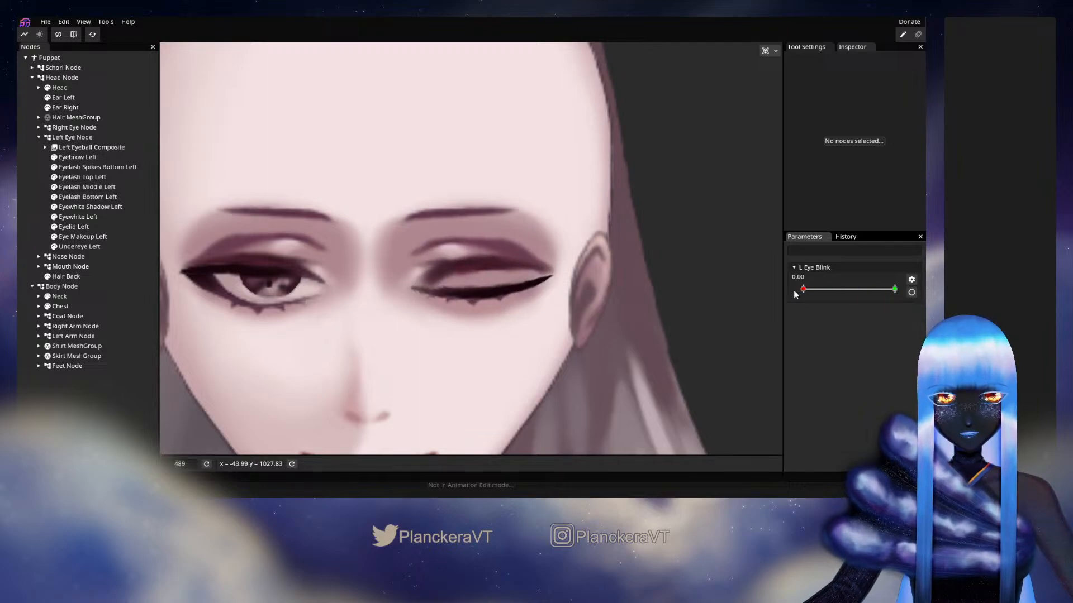
Arm L Eye Blink and shift the inner-corner vertices of Eye Makeup Left slightly down and inward, then deselect the mesh
left_click(911, 292)
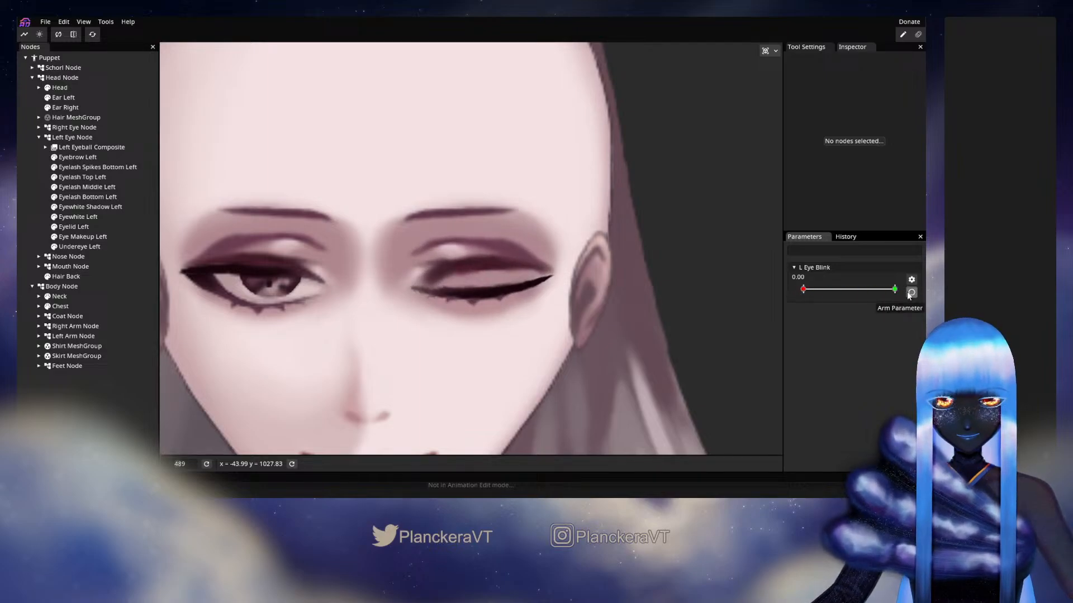
left_click(82, 236)
scroll(381, 270, "up", 2)
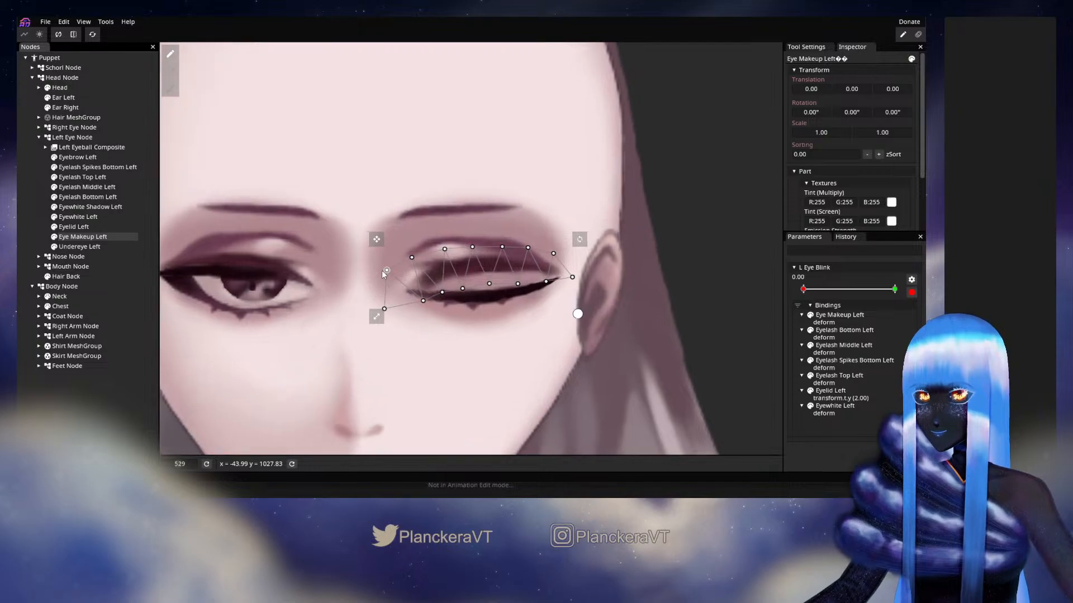
left_click(386, 270)
left_click_drag(390, 280, 391, 283)
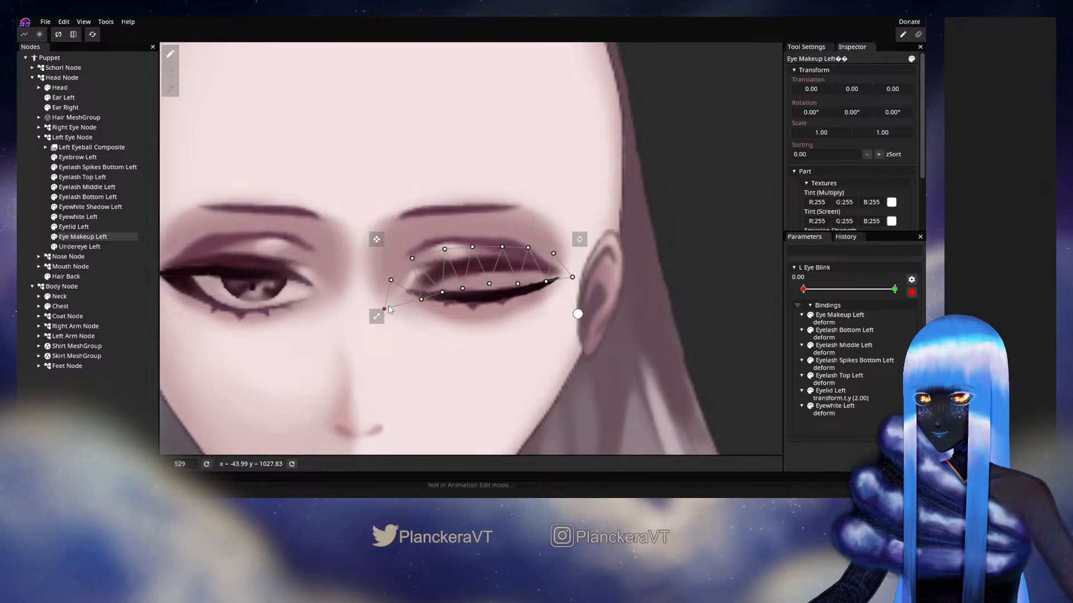
left_click(17, 238)
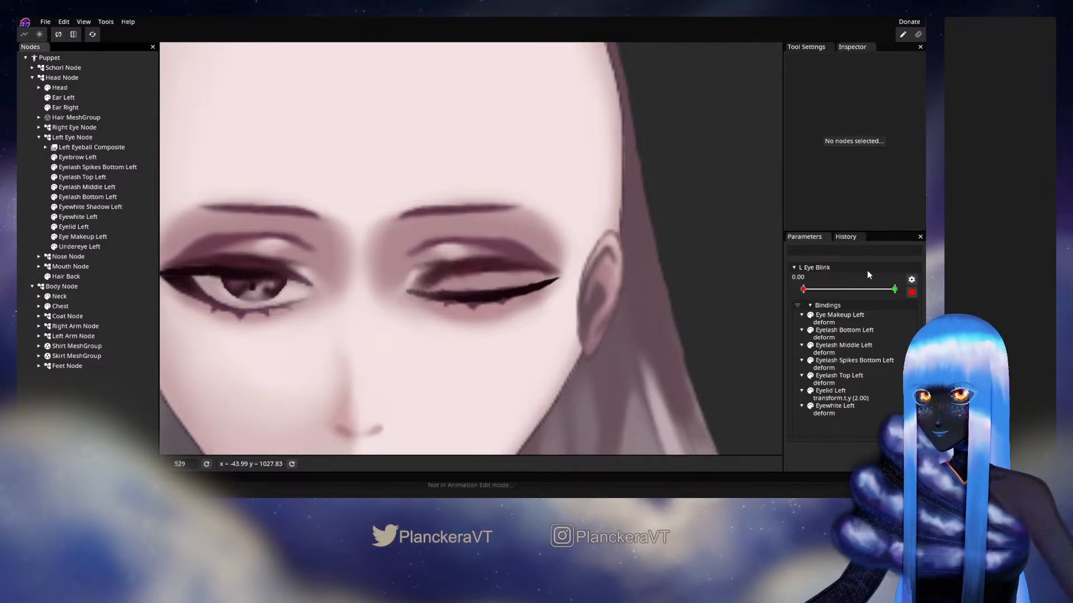
Disarm L Eye Blink and check the makeup deformation through the blink on the wider face, returning to 0.00
left_click(911, 292)
scroll(609, 355, "down", 4)
scroll(608, 355, "down", 2)
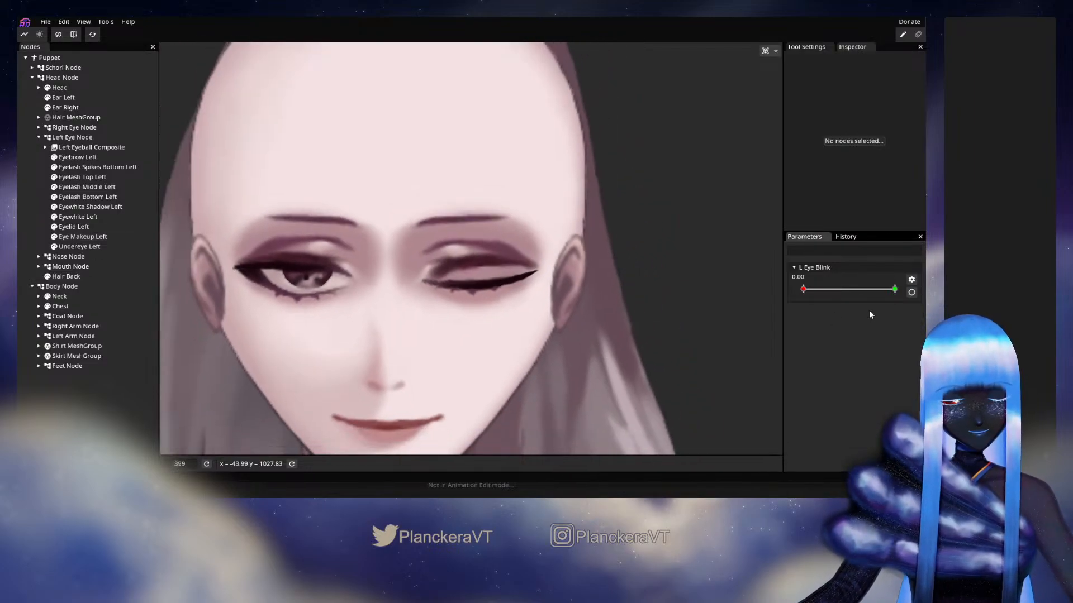
left_click_drag(879, 291, 787, 290)
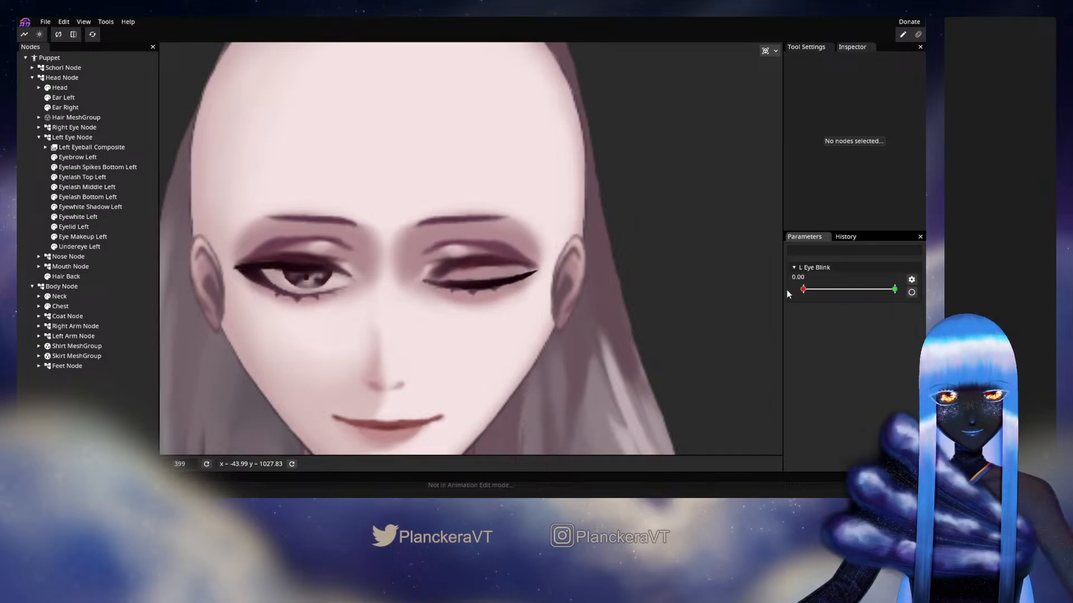
Arm L Eye Blink and set Left Eyeball Composite's Y translation to 7.00 at the closed keypoint
left_click(912, 293)
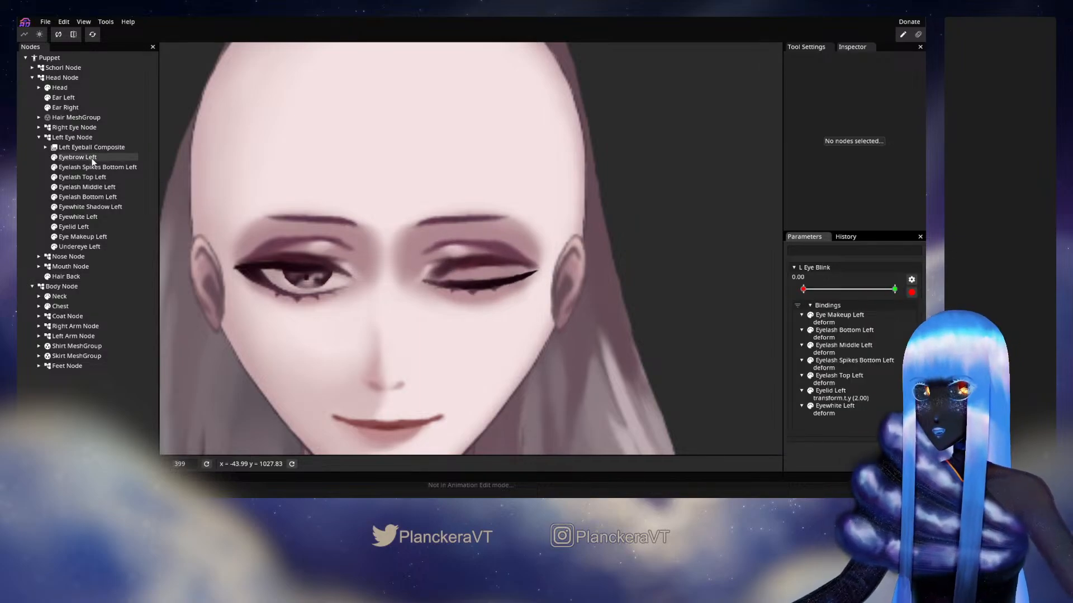
left_click(80, 148)
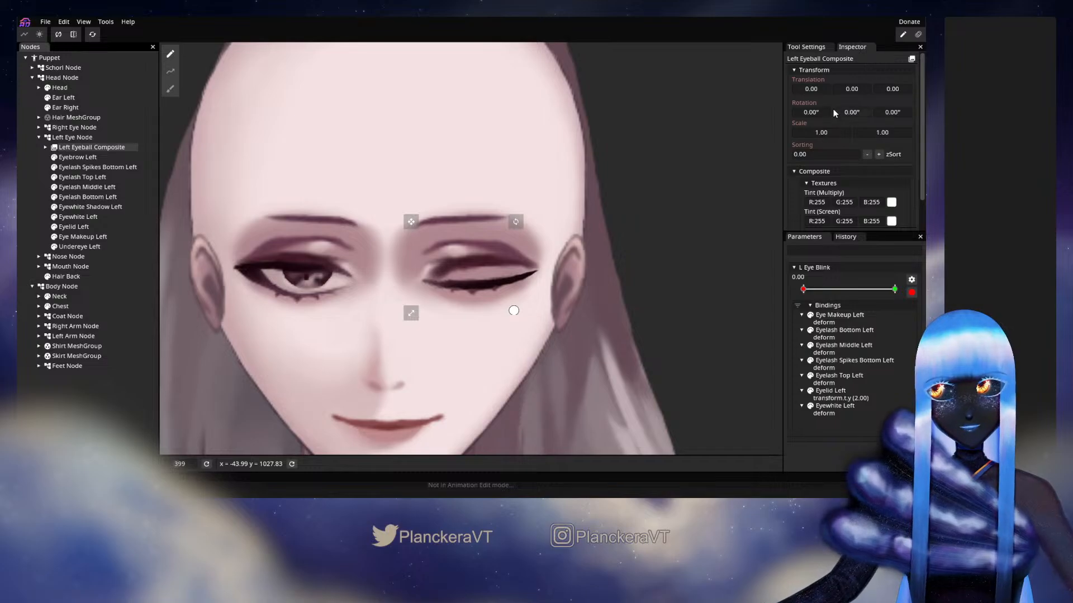
left_click_drag(849, 91, 852, 91)
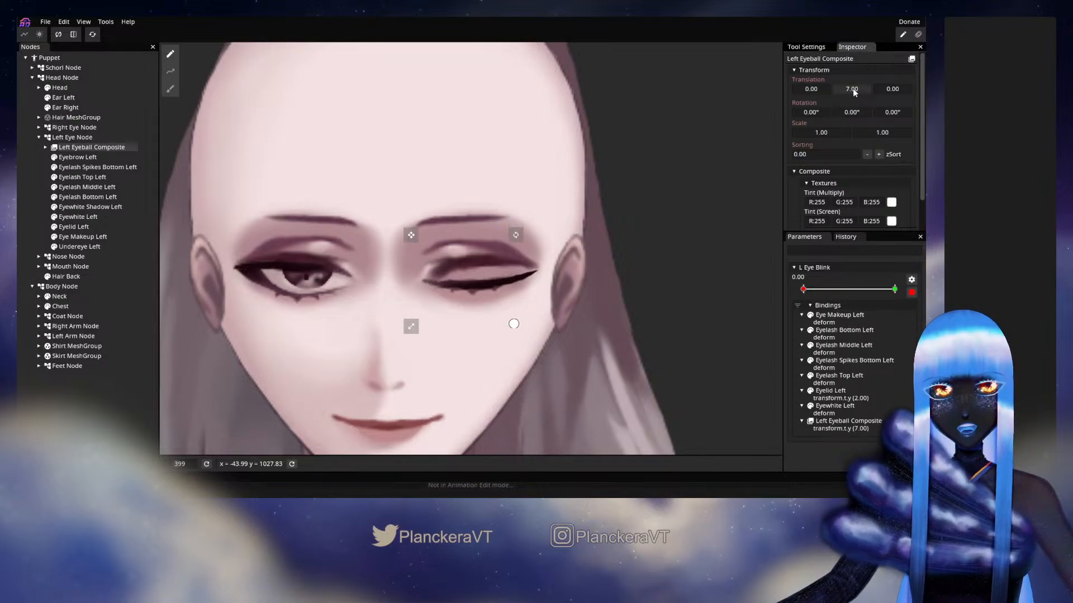
left_click(34, 150)
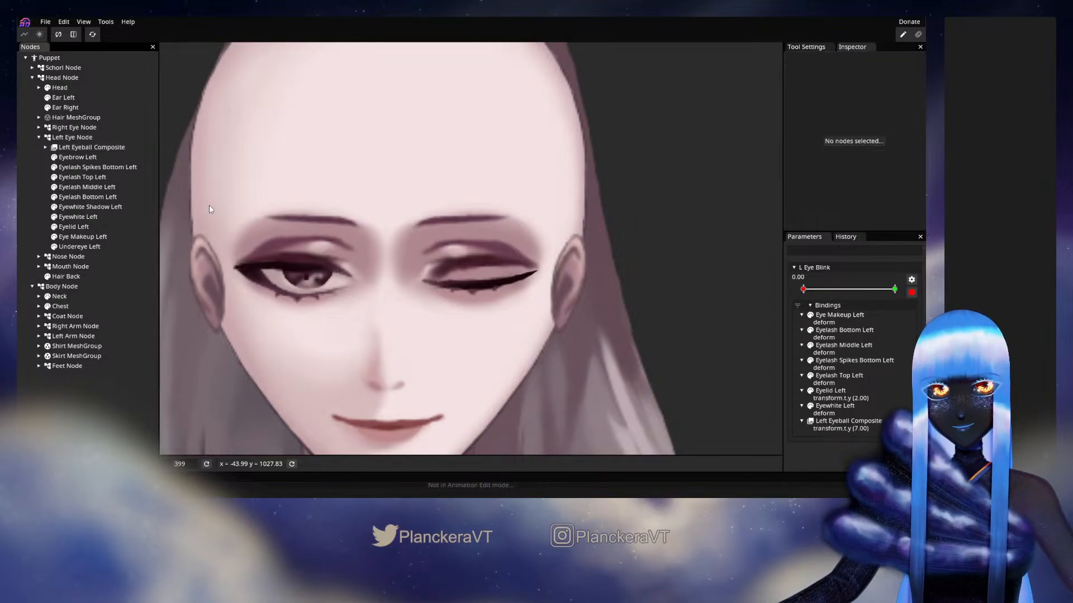
Move the disarmed L Eye Blink to 1.00, arm it again and reset the bindings at the open keypoint
left_click(912, 293)
left_click(813, 290)
left_click_drag(813, 290, 895, 289)
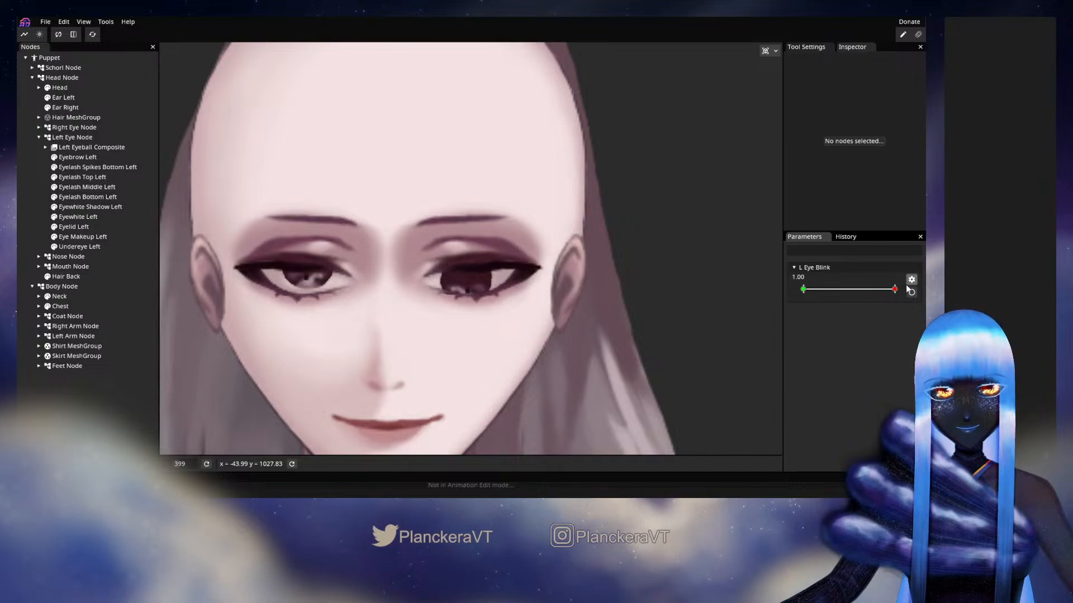
left_click(912, 292)
right_click(895, 294)
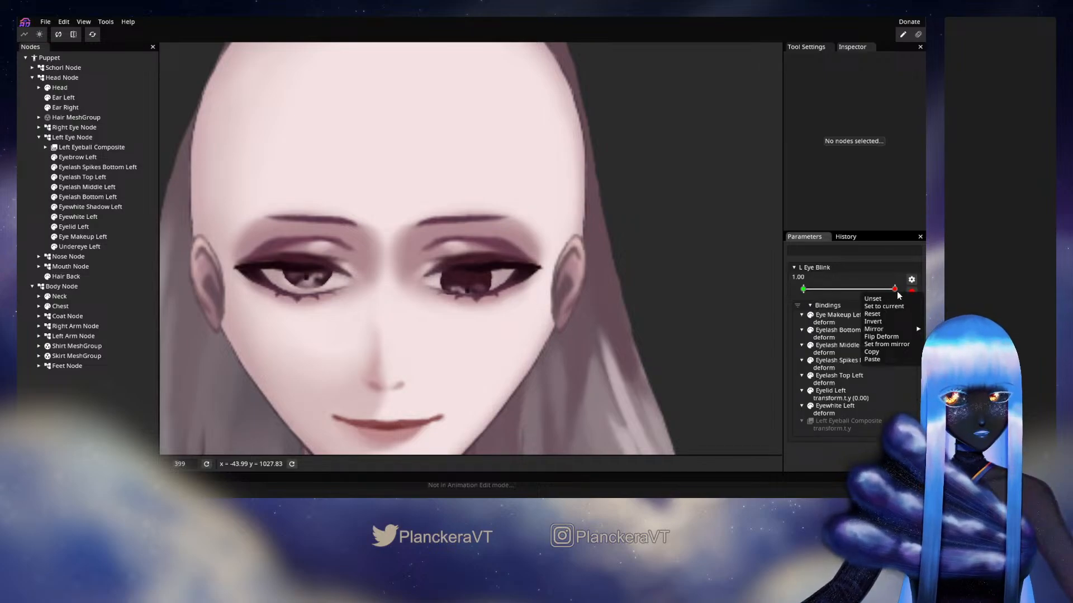
left_click(877, 322)
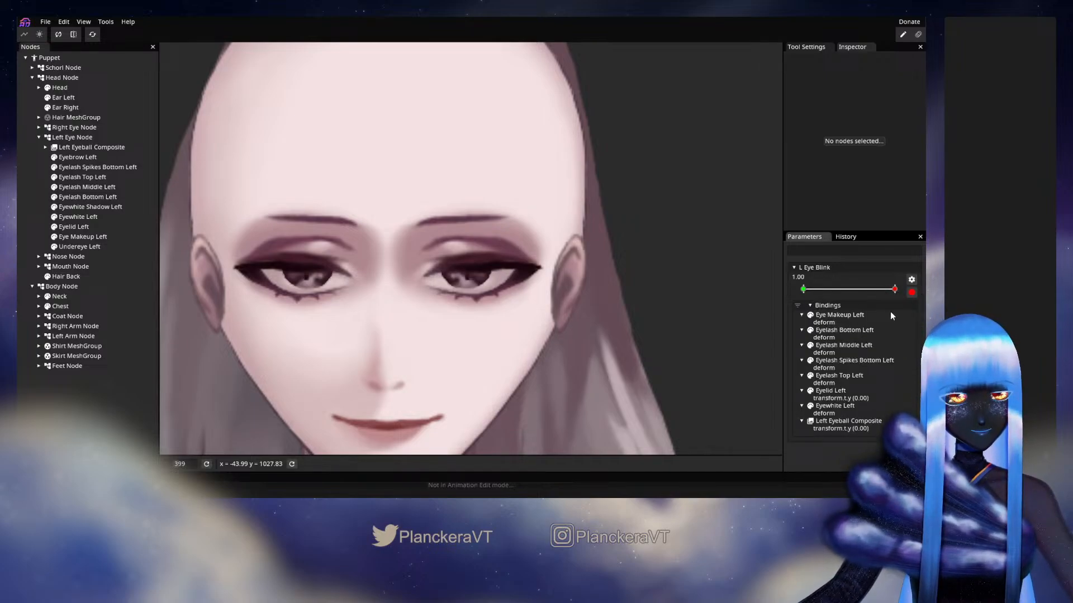
Disarm L Eye Blink and preview the eyeball's movement during the blink, ending at 0.00
left_click(912, 292)
left_click_drag(894, 292, 877, 306)
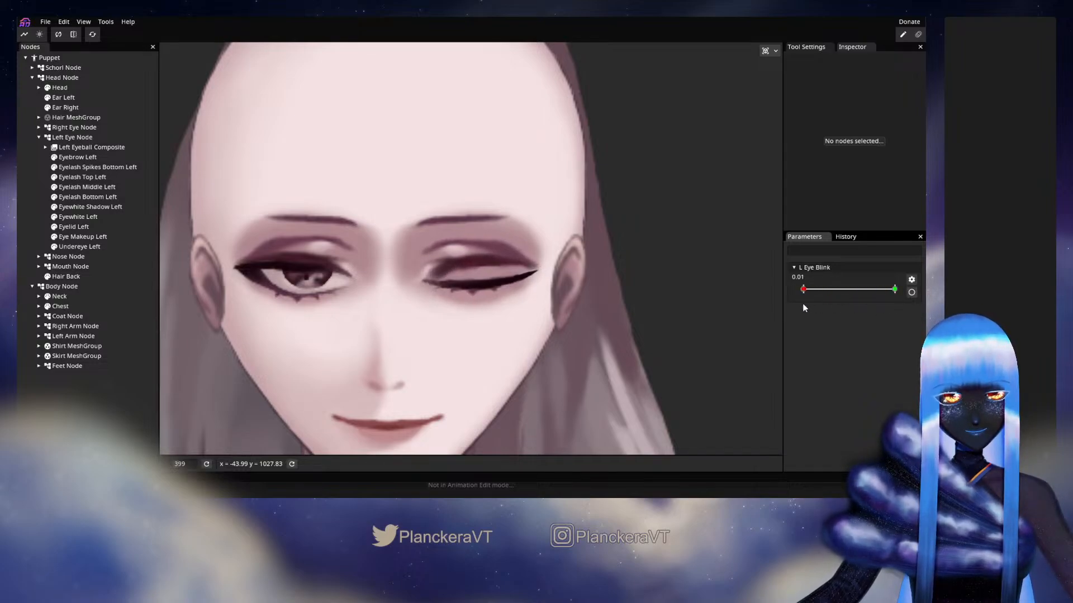
mouse_move(803, 302)
left_mouse_down()
mouse_move(898, 297)
mouse_move(783, 294)
mouse_move(829, 307)
mouse_move(869, 300)
mouse_move(786, 296)
mouse_move(880, 296)
mouse_move(786, 303)
left_mouse_up()
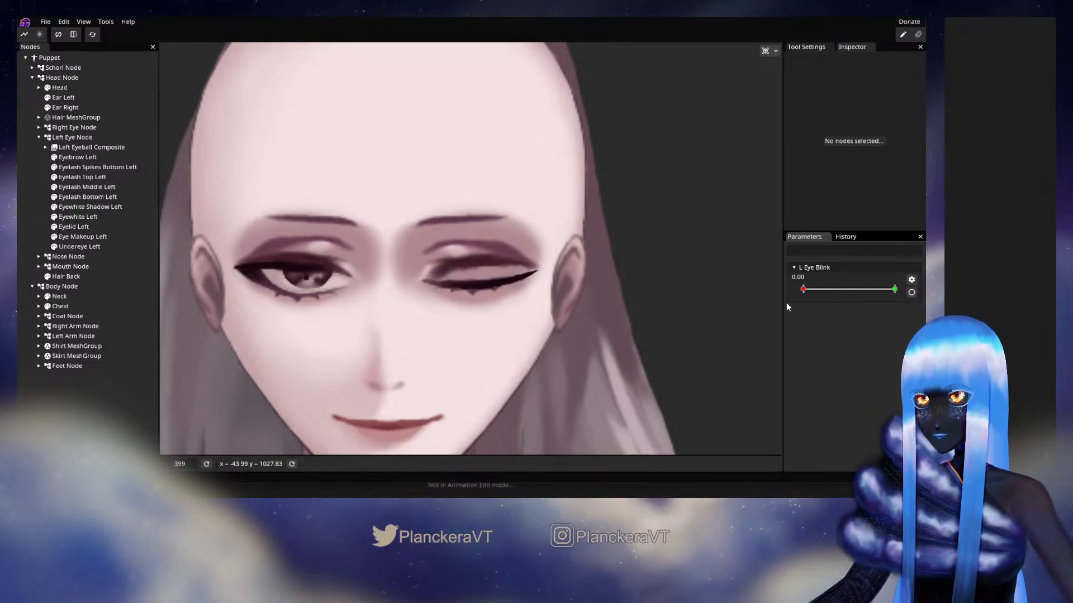
Arm L Eye Blink and raise the lower-edge vertices of Undereye Left slightly, pulling its outer vertex a little inward
left_click(912, 293)
left_click(95, 247)
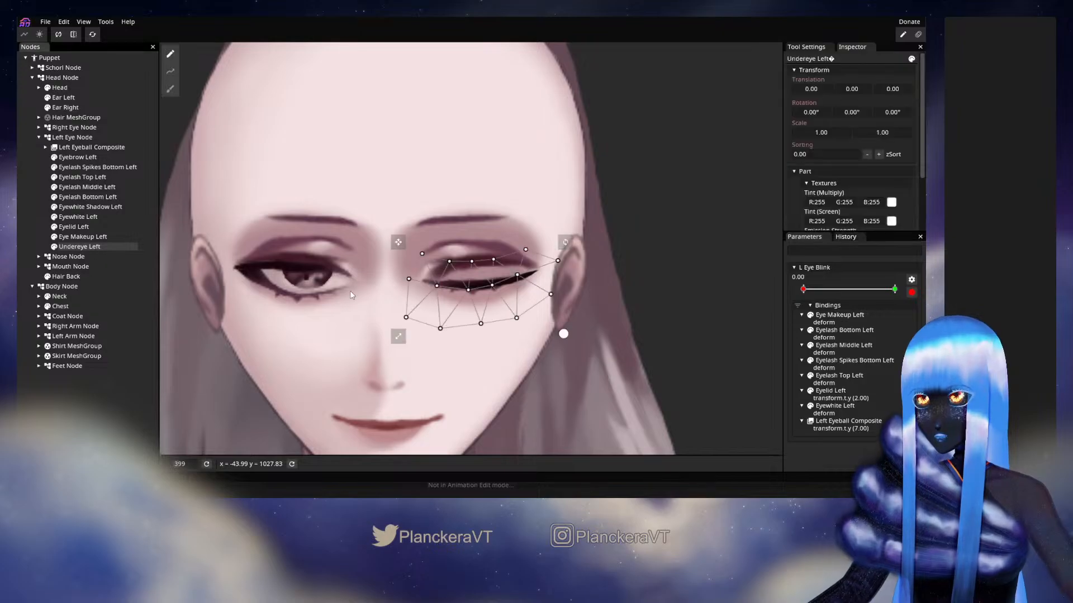
scroll(391, 313, "up", 2)
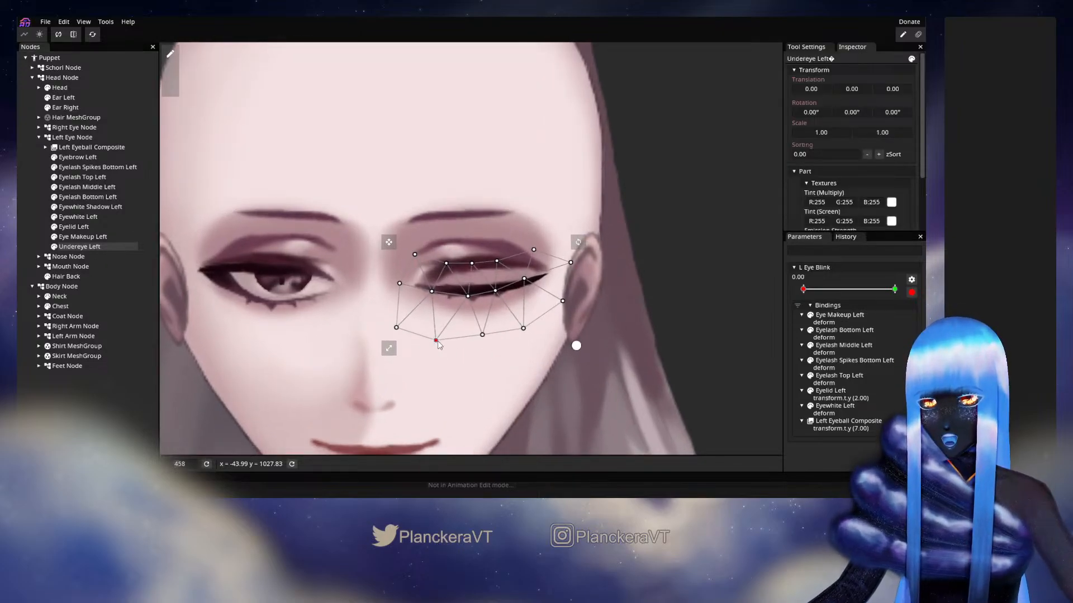
left_click_drag(435, 340, 480, 327)
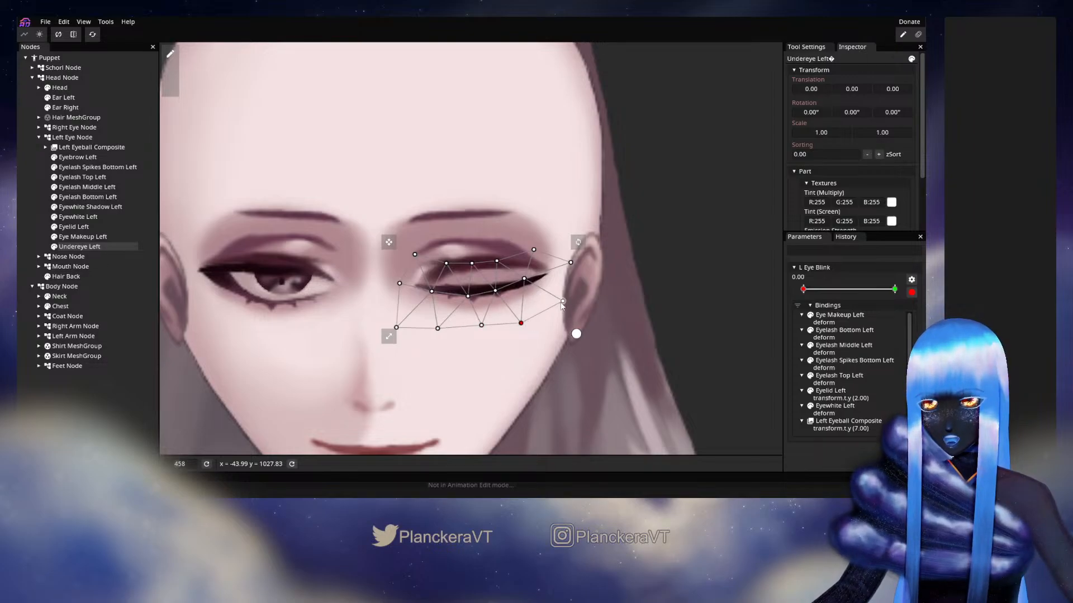
left_click_drag(561, 301, 558, 299)
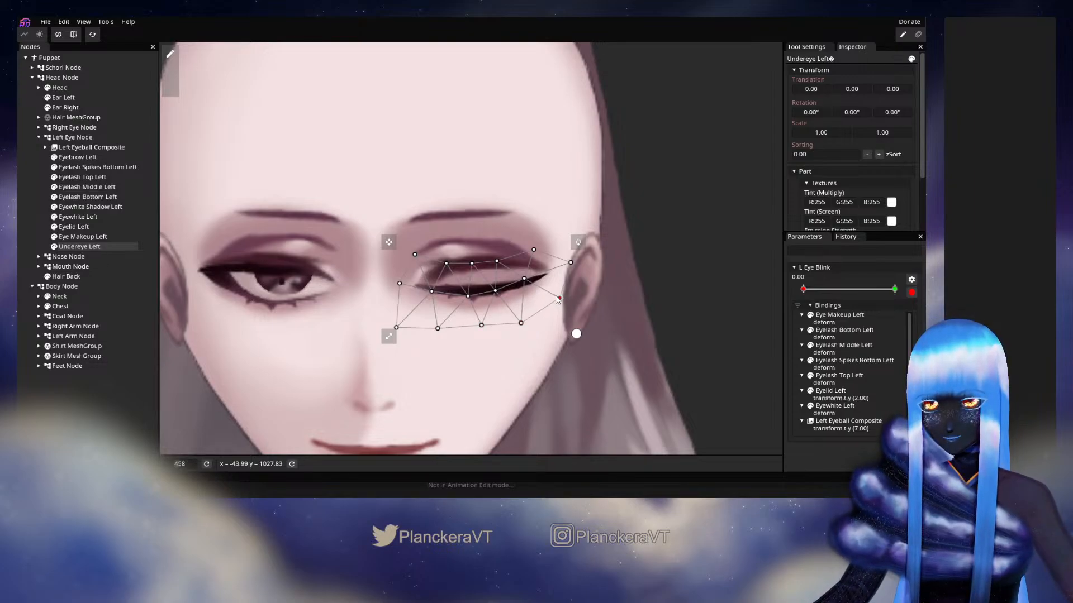
left_click(19, 215)
scroll(550, 293, "down", 4)
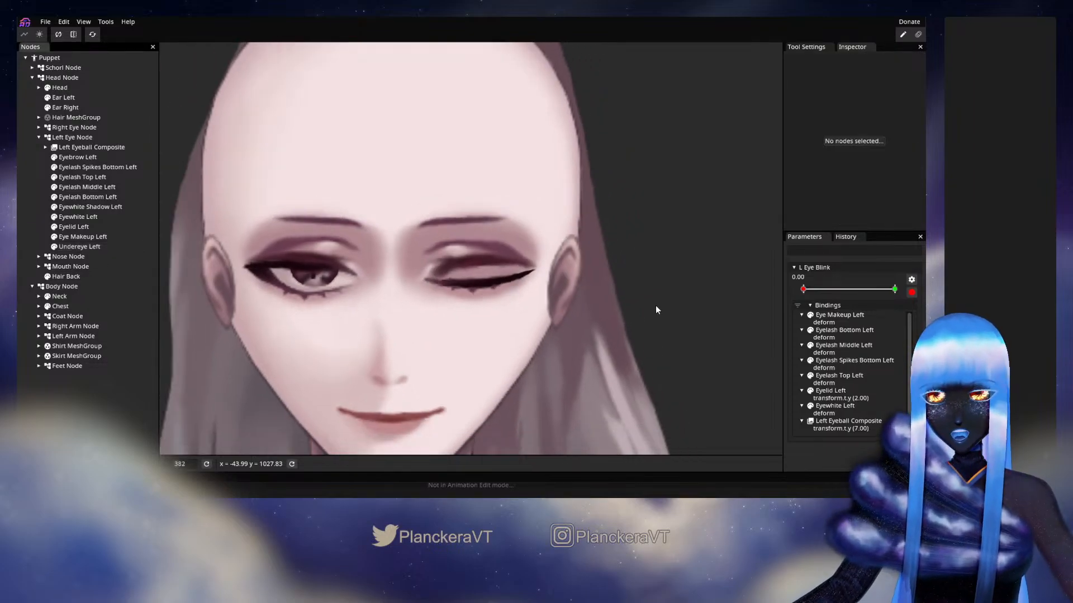
Reset the bindings at the open keypoint of L Eye Blink, at 1.00
left_click(895, 289)
right_click(895, 290)
mouse_move(890, 328)
left_click(879, 311)
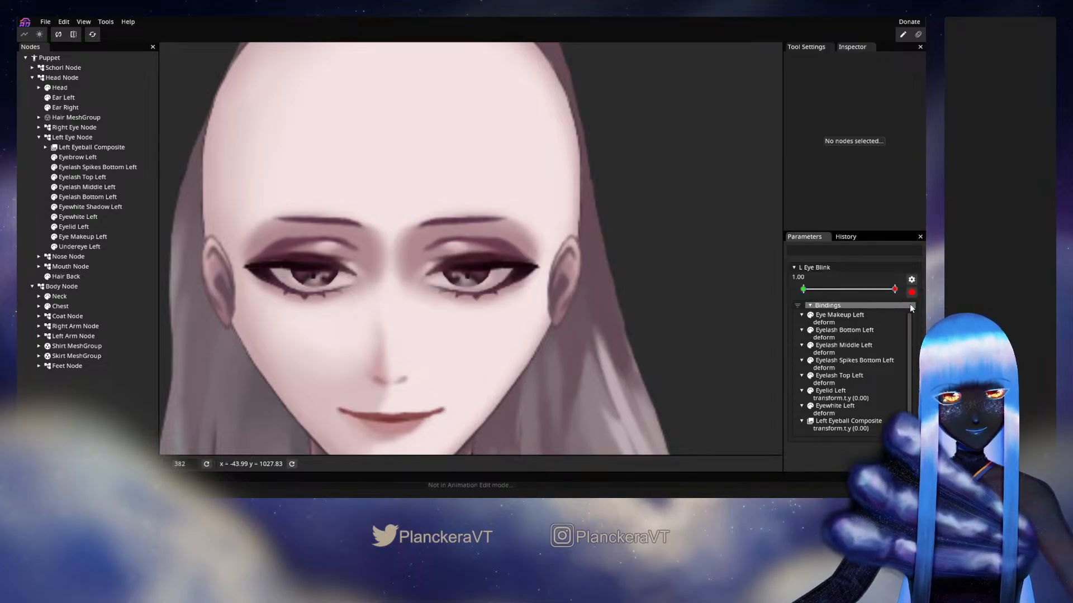
Preview the blink with L Eye Blink disarmed, inspect the lash line closely at 0.20, and return to 0.00
left_click(867, 290)
left_click_drag(867, 290, 822, 290)
scroll(516, 328, "up", 6)
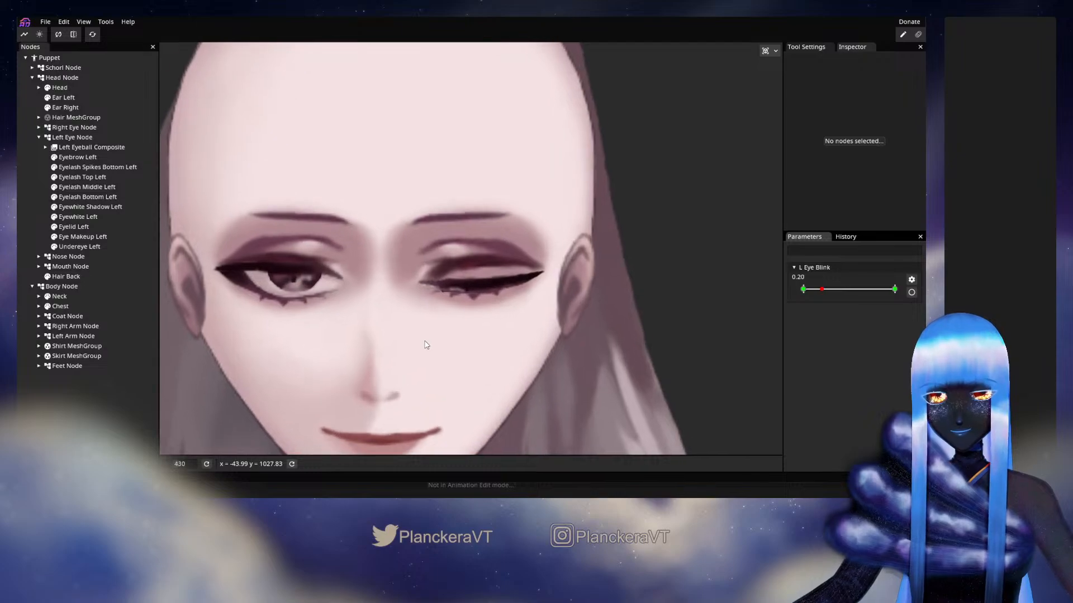
scroll(475, 336, "down", 3)
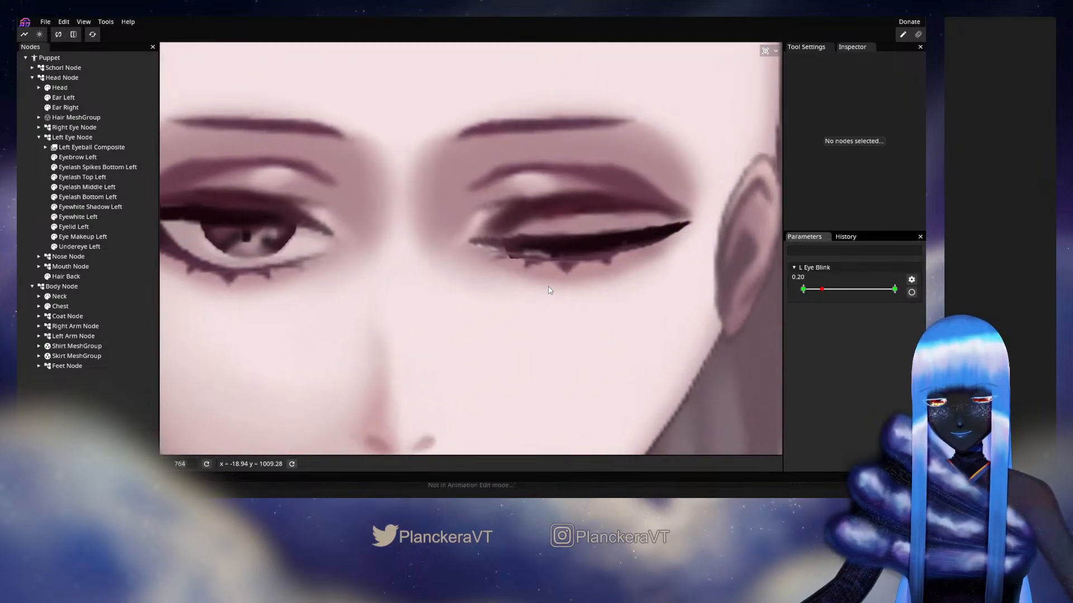
scroll(554, 287, "up", 4)
scroll(545, 333, "down", 2)
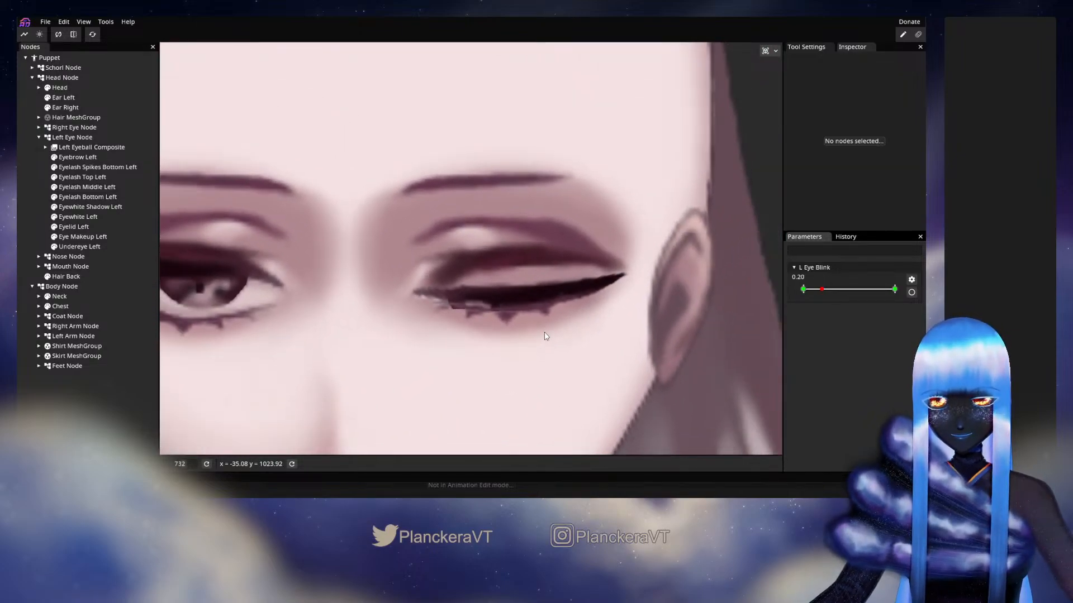
mouse_move(822, 290)
left_mouse_down()
mouse_move(803, 291)
mouse_move(883, 290)
mouse_move(803, 290)
left_mouse_up()
Arm L Eye Blink at 0.00 and tighten Eyewhite Left's inner-corner vertices against the lash line, raising its lower edge and shifting the tip slightly outward
left_click(911, 292)
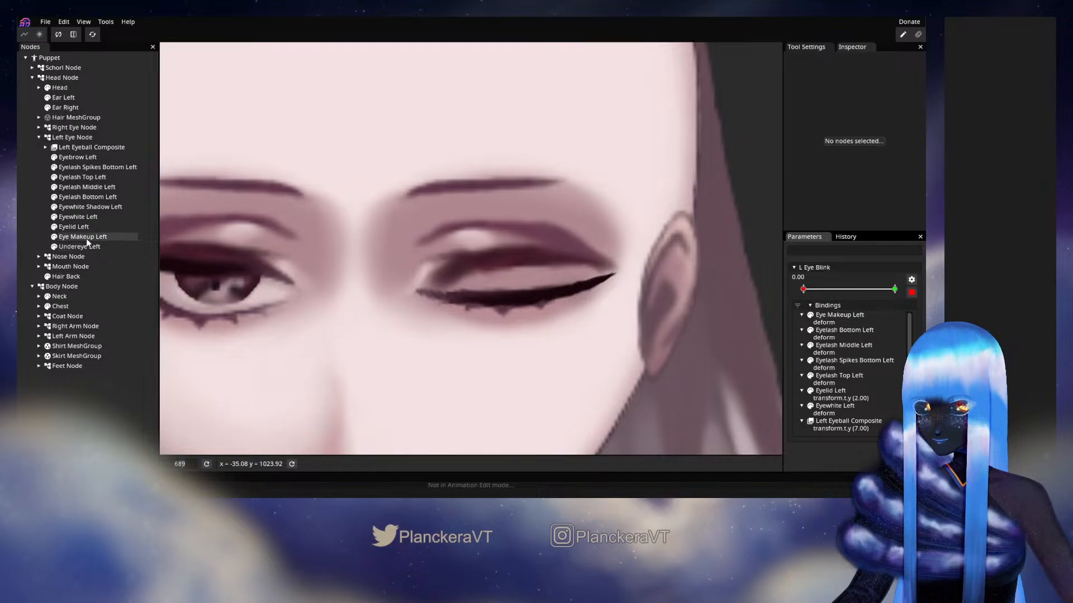
left_click(78, 217)
scroll(485, 370, "up", 1)
scroll(485, 371, "up", 5)
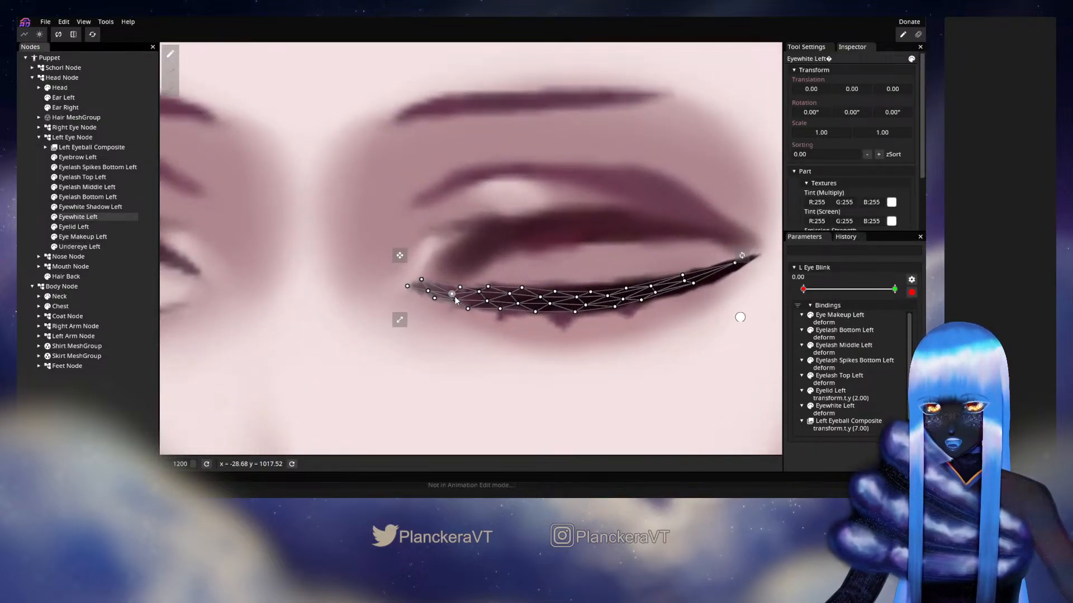
mouse_move(455, 297)
left_mouse_down()
mouse_move(462, 288)
mouse_move(455, 302)
mouse_move(471, 301)
left_mouse_up()
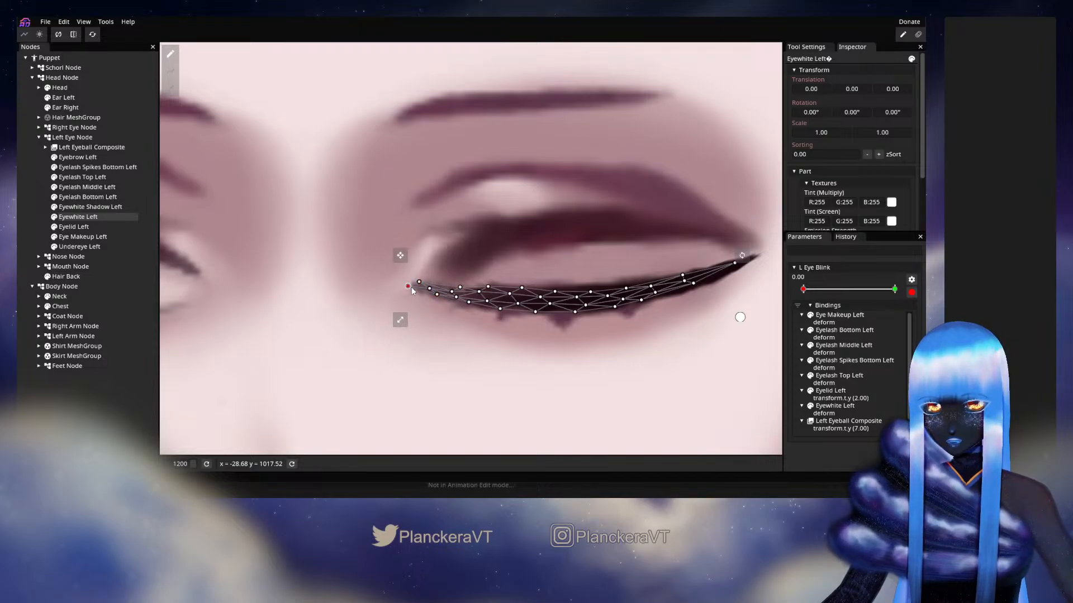
left_click_drag(412, 291, 416, 292)
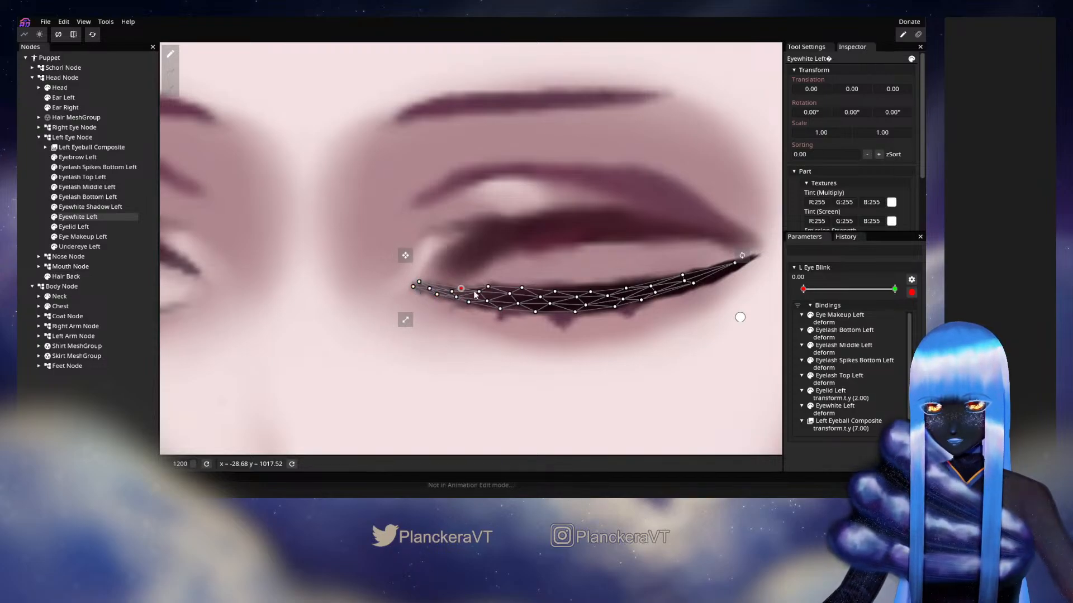
left_click_drag(480, 295, 493, 301)
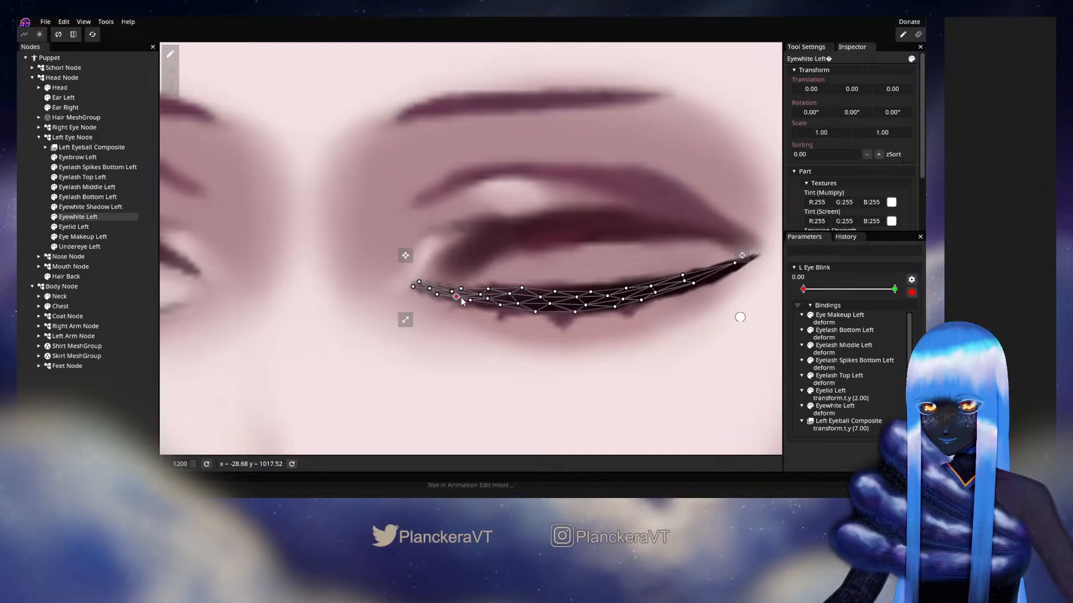
left_click_drag(441, 295, 441, 294)
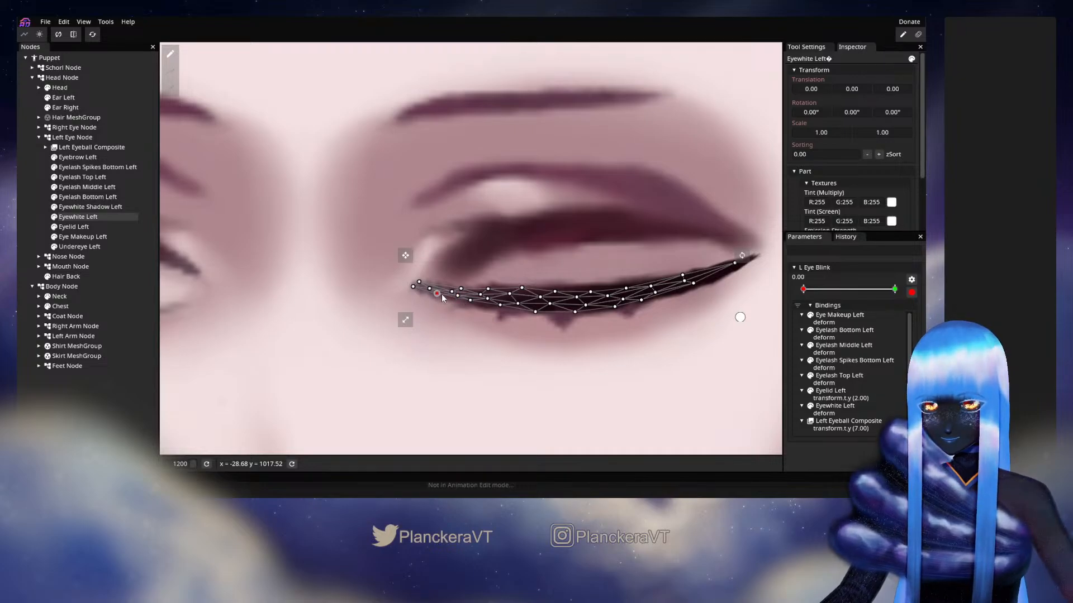
left_click(575, 312)
scroll(620, 350, "down", 2)
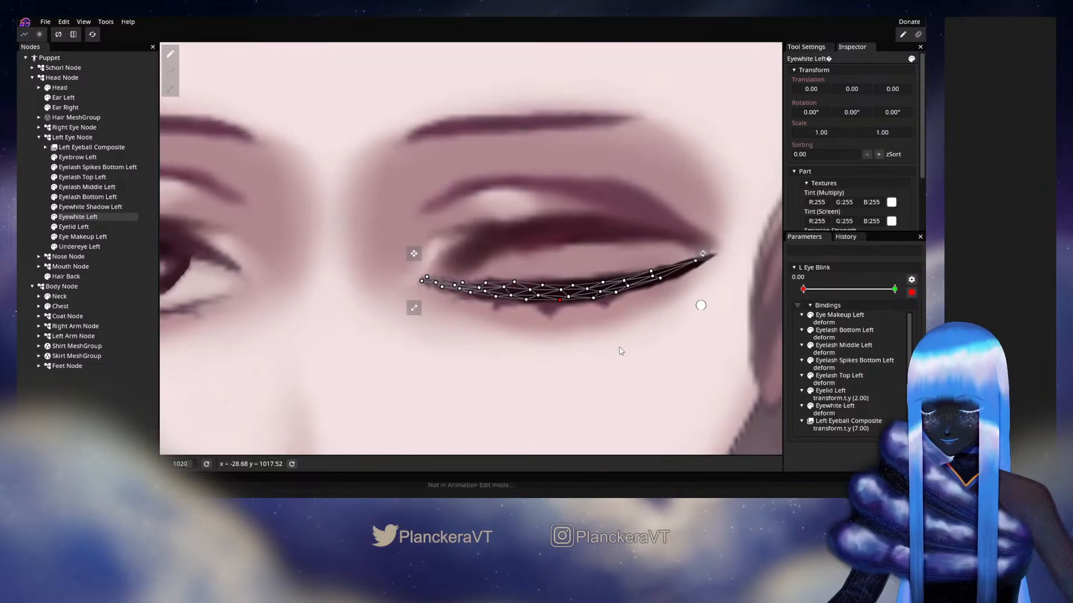
scroll(620, 351, "down", 3)
left_click(547, 314)
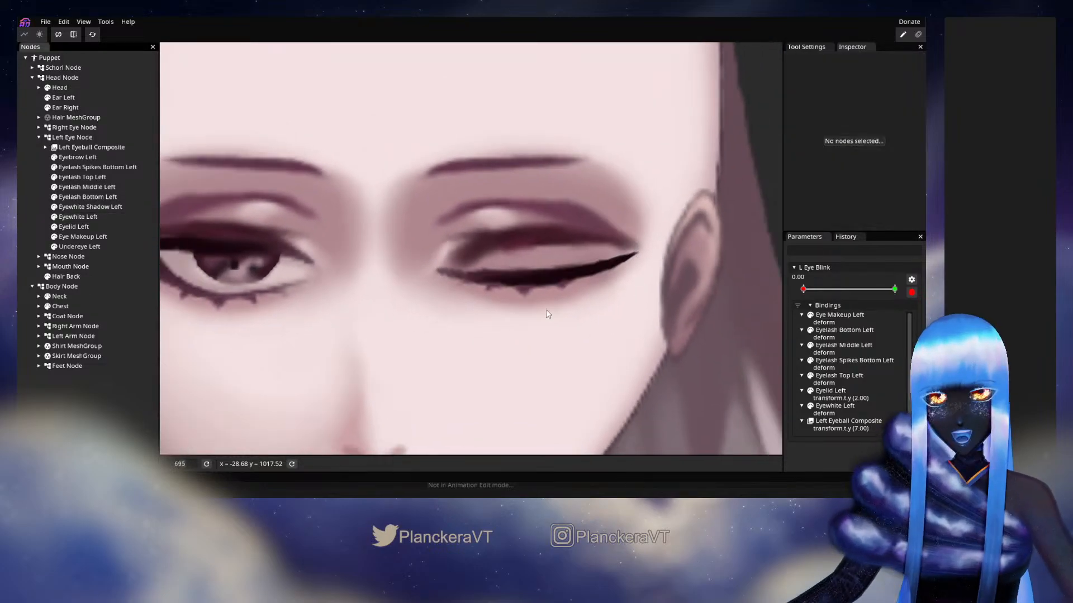
Disarm L Eye Blink, preview the blink on the whole face, and inspect the left lash line closely at 0.23
scroll(547, 314, "down", 5)
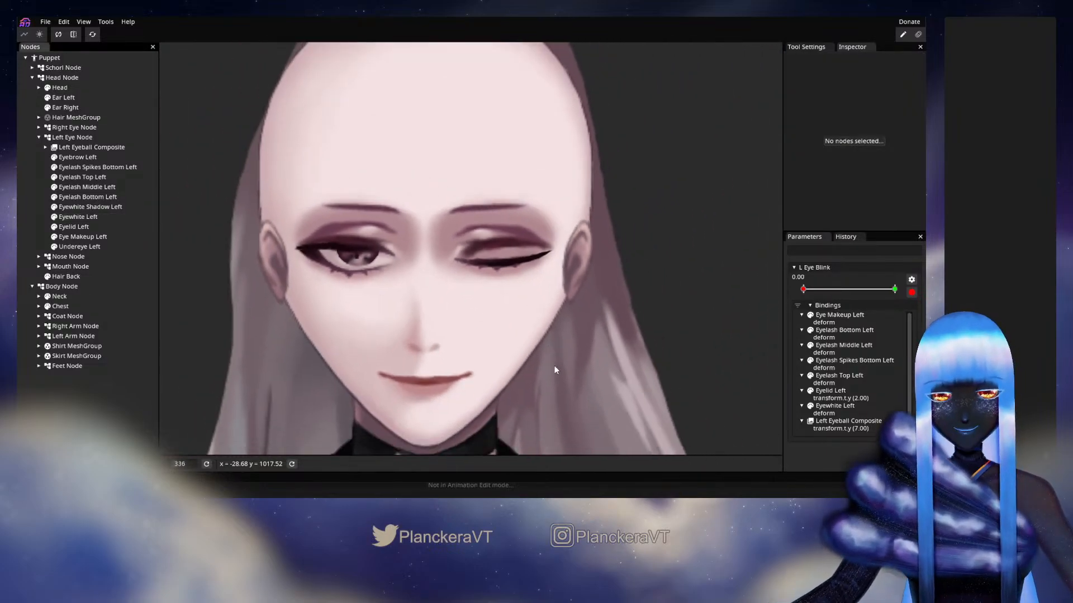
scroll(557, 364, "down", 2)
left_click(911, 292)
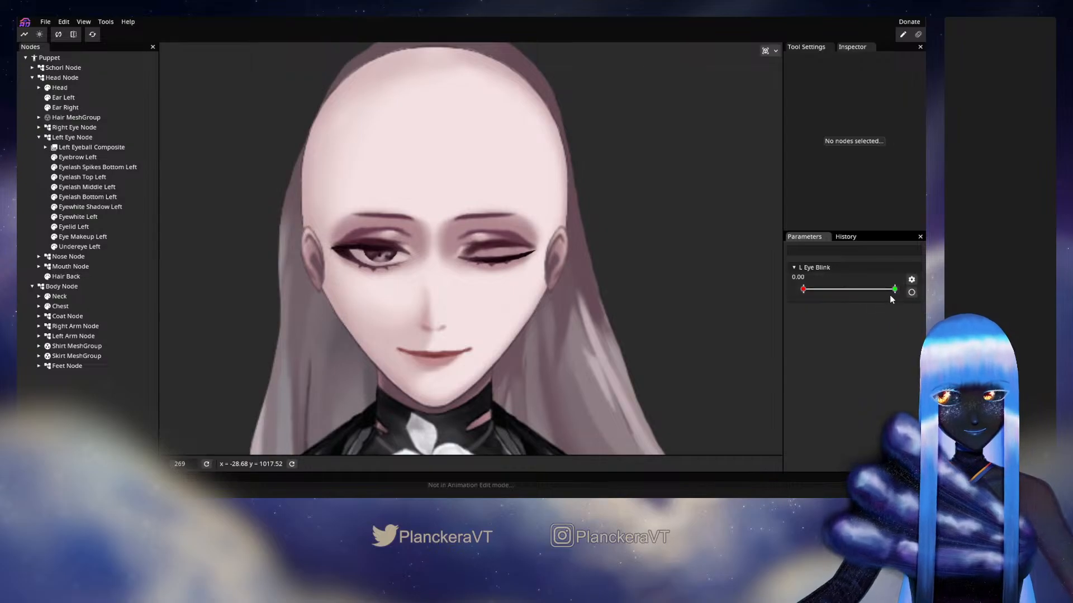
left_click_drag(803, 289, 825, 297)
scroll(461, 308, "up", 5)
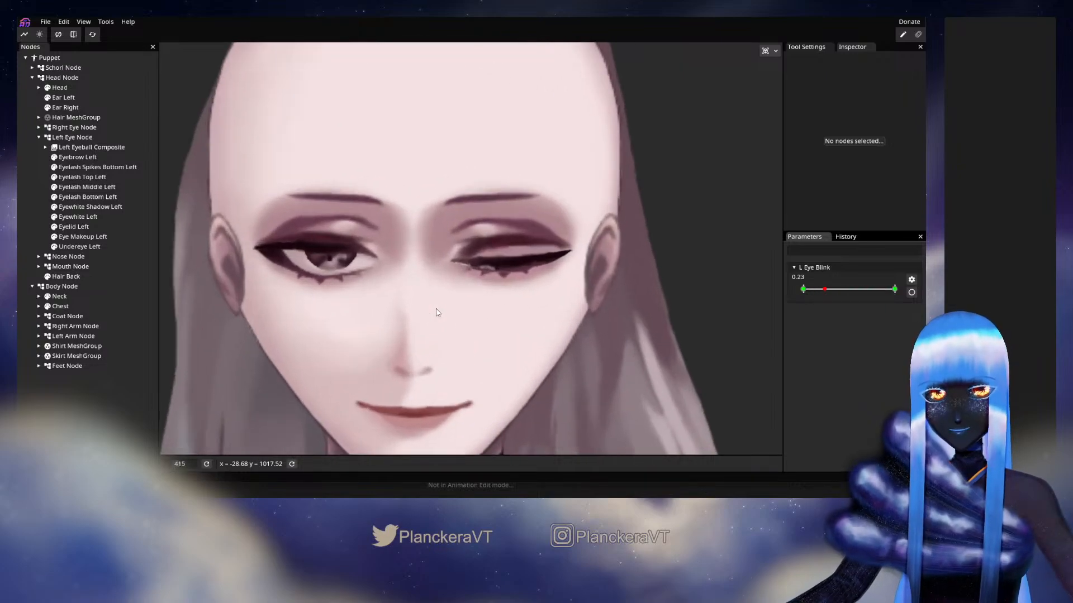
scroll(461, 308, "up", 5)
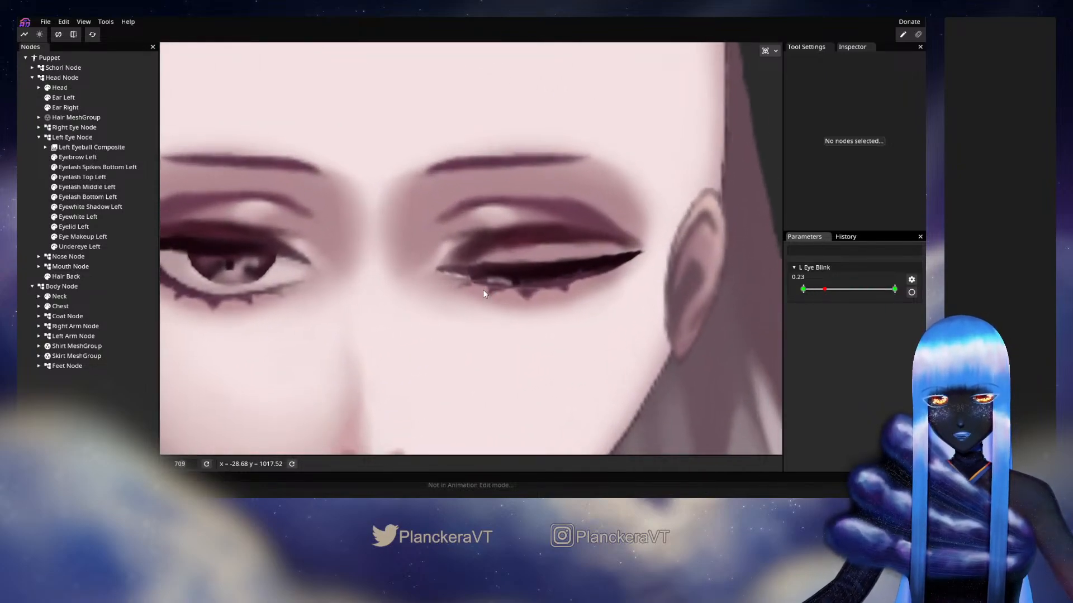
Examine how the Eyewhite Left and Eyelash Bottom Left meshes move near the closed end of the blink, ending at 0.00
left_click(78, 217)
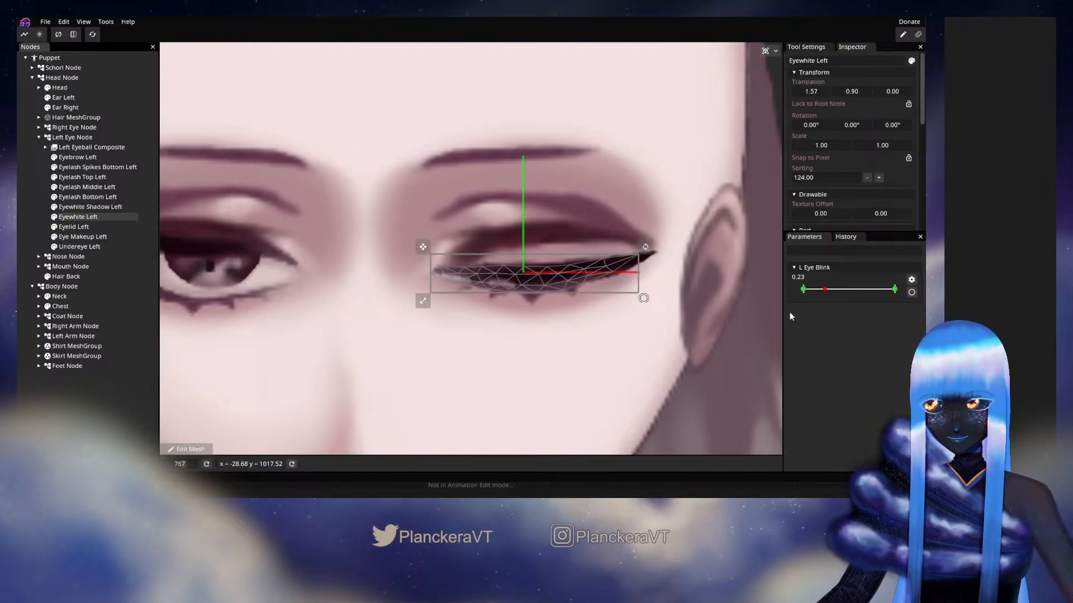
left_click_drag(827, 290, 794, 328)
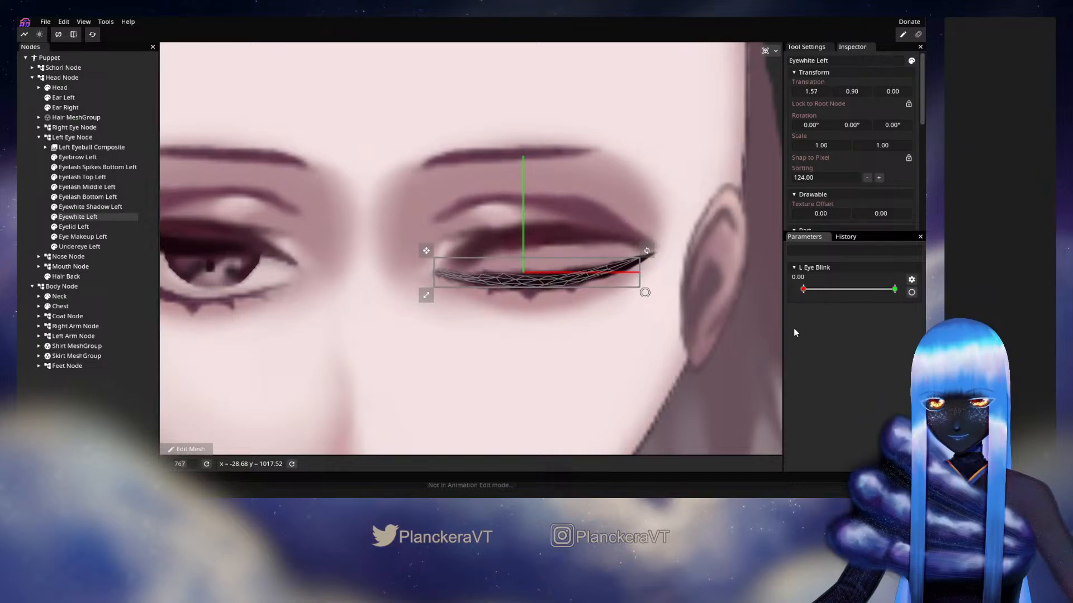
left_click(87, 197)
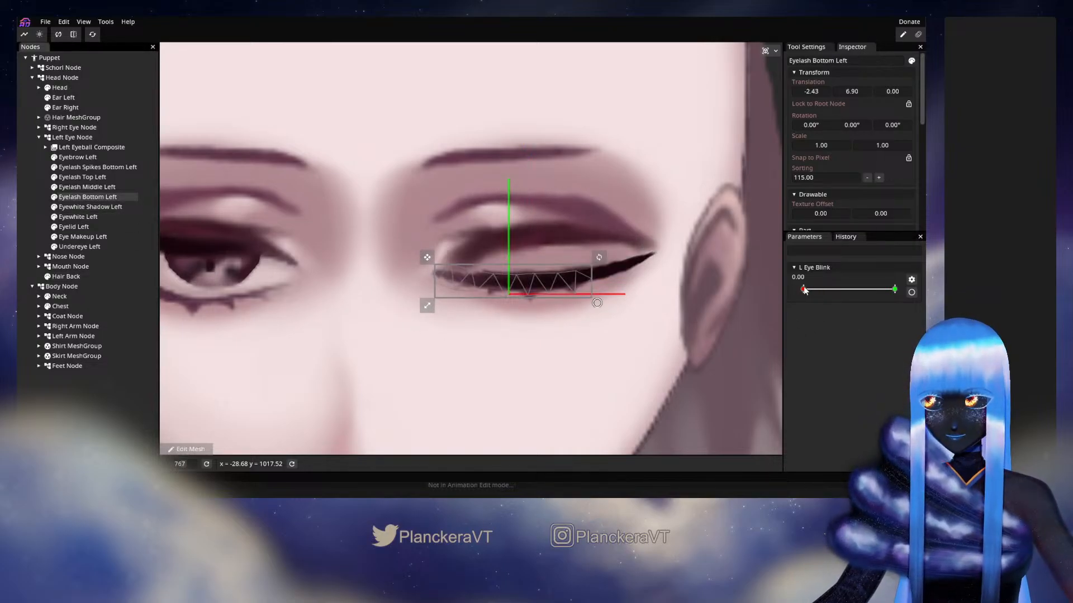
left_click_drag(803, 289, 823, 296)
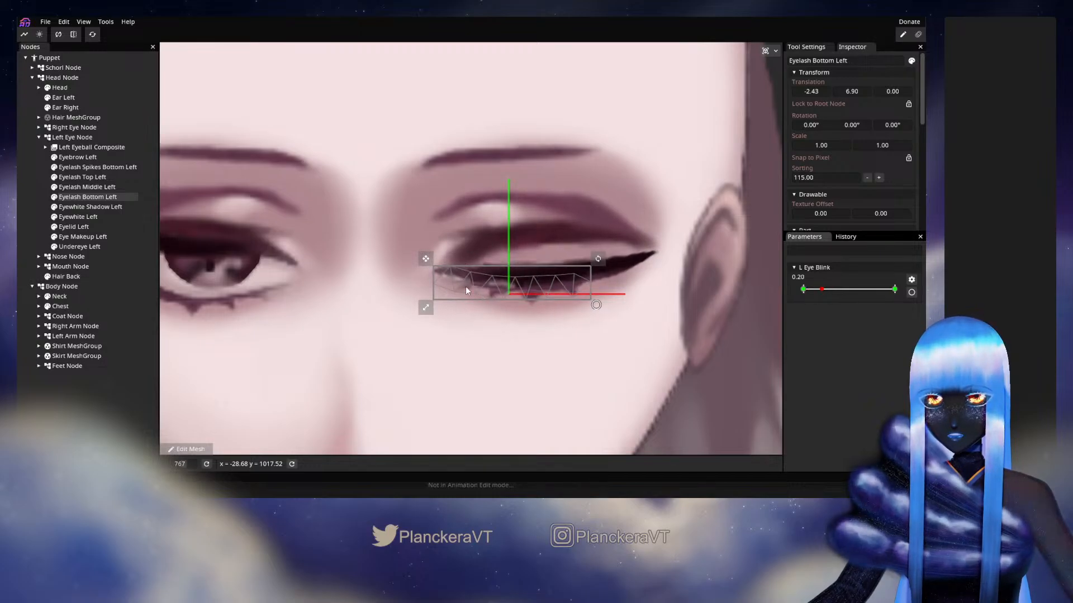
left_click_drag(822, 289, 785, 296)
Arm L Eye Blink and lower the inner upper-edge vertices of Eyelash Bottom Left slightly at 0.00
left_click(911, 292)
scroll(456, 300, "up", 2)
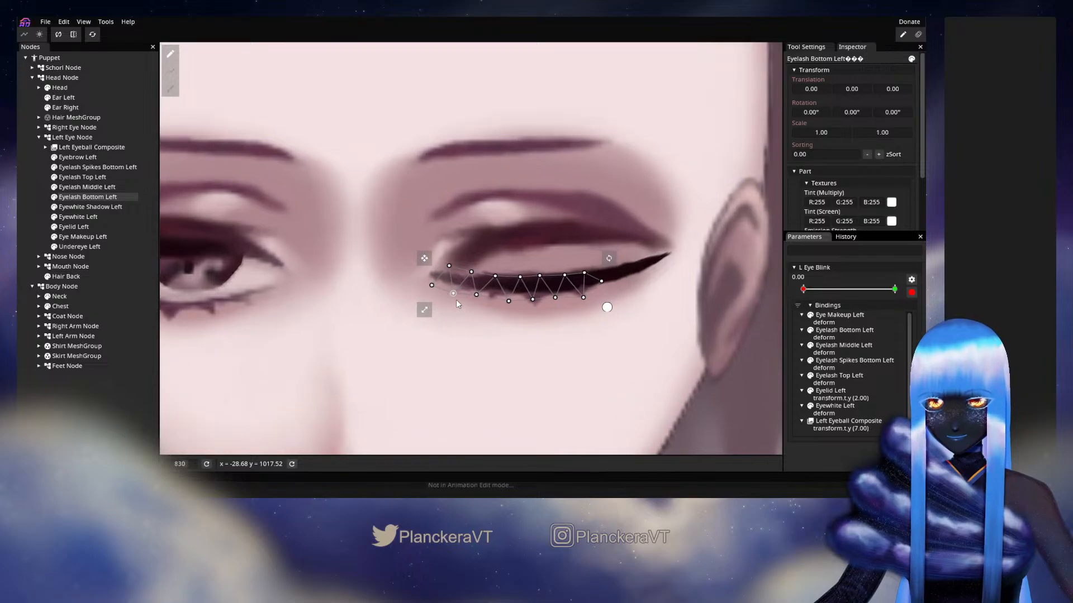
left_click_drag(497, 278, 474, 306)
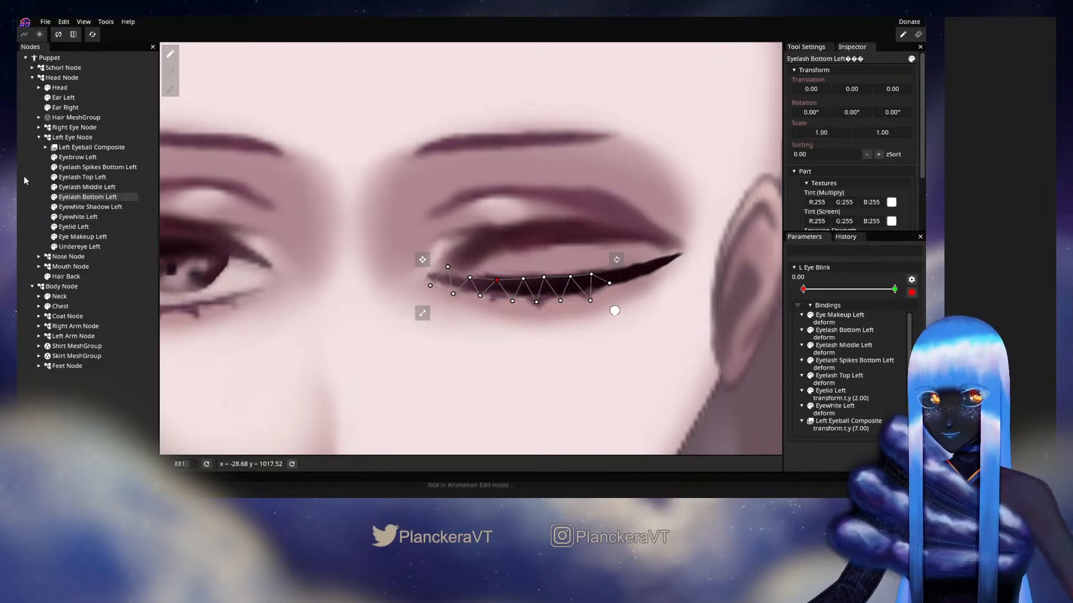
Hide Eyelash Middle Left, Eyelash Top Left, Eyewhite Left and Left Eyeball Composite to examine the layers beneath the closed lashes
left_click(54, 189)
left_click(55, 177)
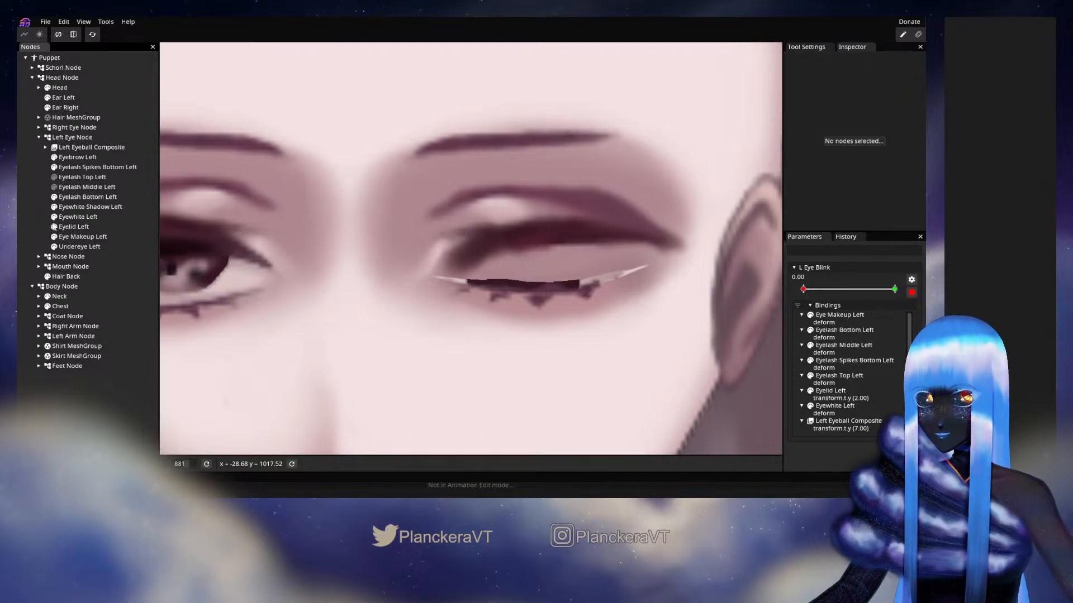
left_click(54, 217)
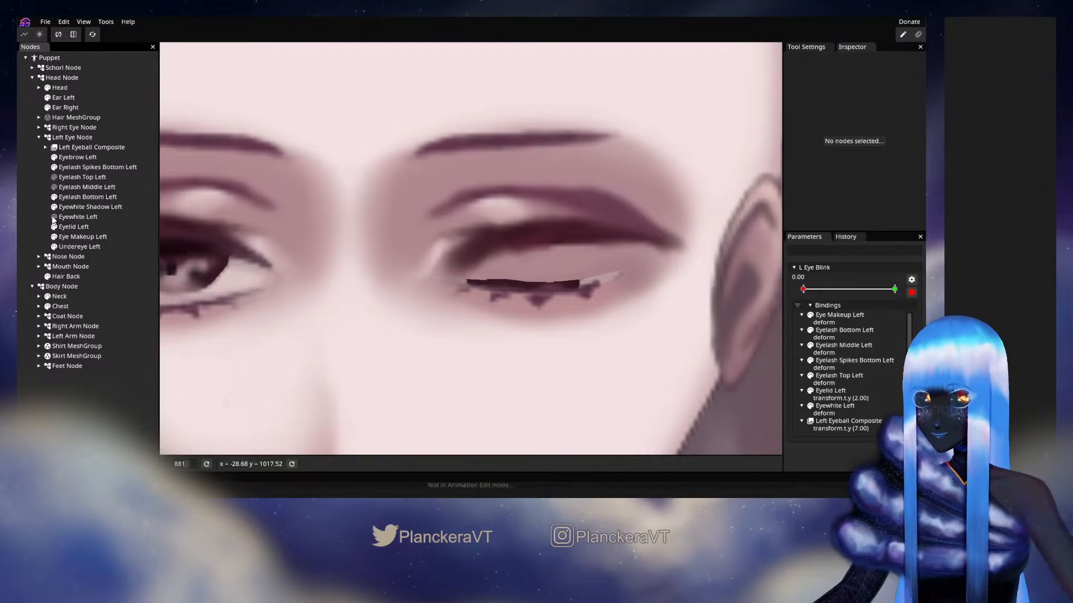
left_click(54, 147)
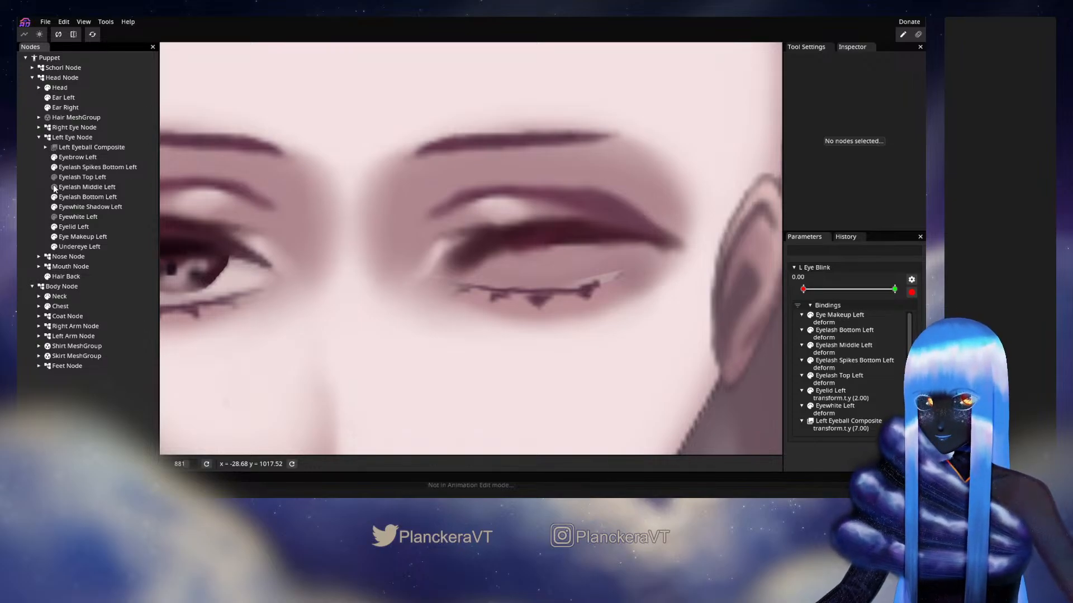
Toggle Eyelid Left, Eye Makeup Left and Undereye Left off and on individually to trace the pale sliver at the outer corner
left_click(54, 226)
left_click(53, 226)
left_click(53, 237)
left_click(53, 237)
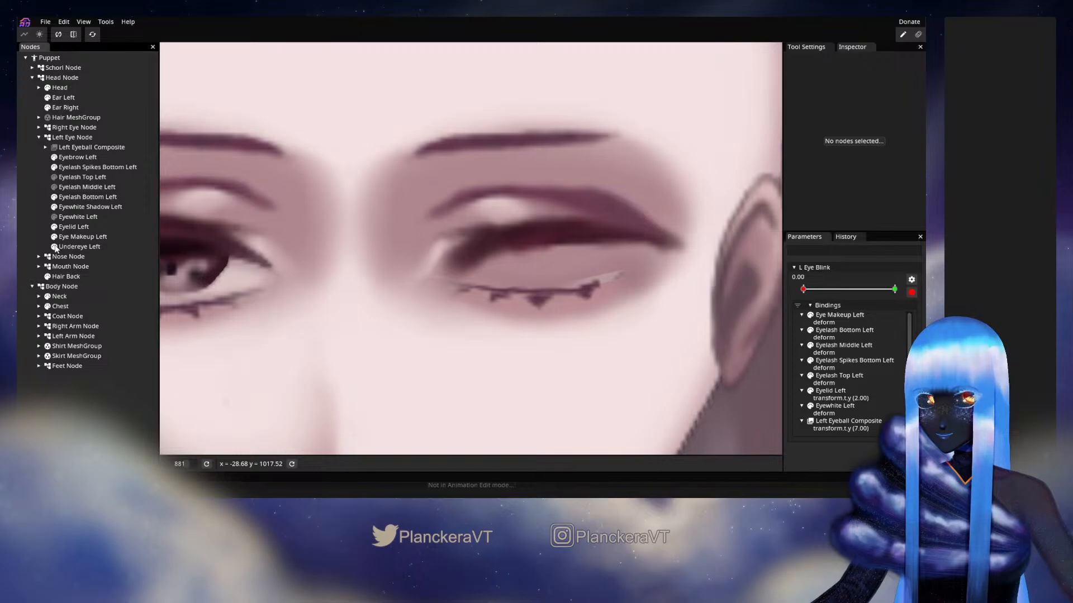
left_click(54, 246)
left_click(54, 246)
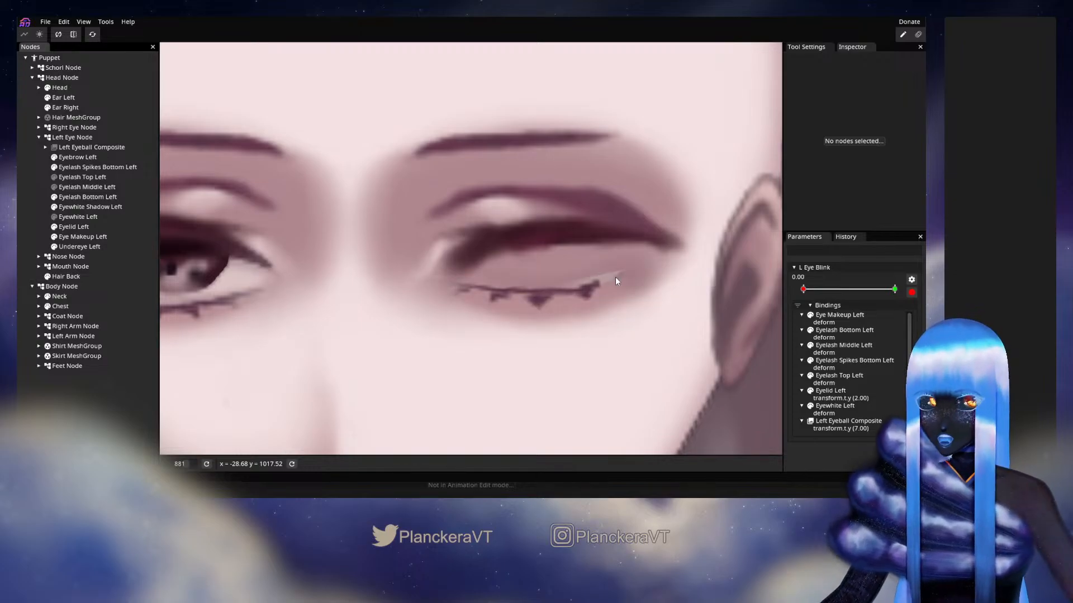
Show Eyewhite Left, Eyelash Middle Left, Eyelash Top Left and Left Eyeball Composite again
left_click(54, 217)
left_click(54, 187)
left_click(54, 176)
left_click(55, 147)
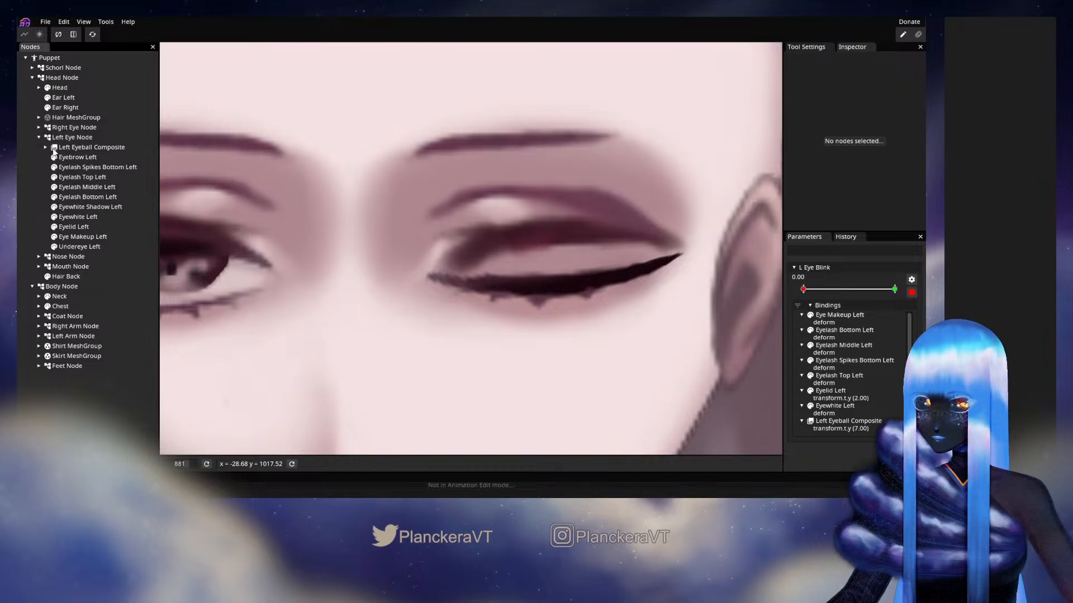
Disarm L Eye Blink and check the mask settings of Eyewhite Shadow Left and Eyewhite Left
left_click(912, 292)
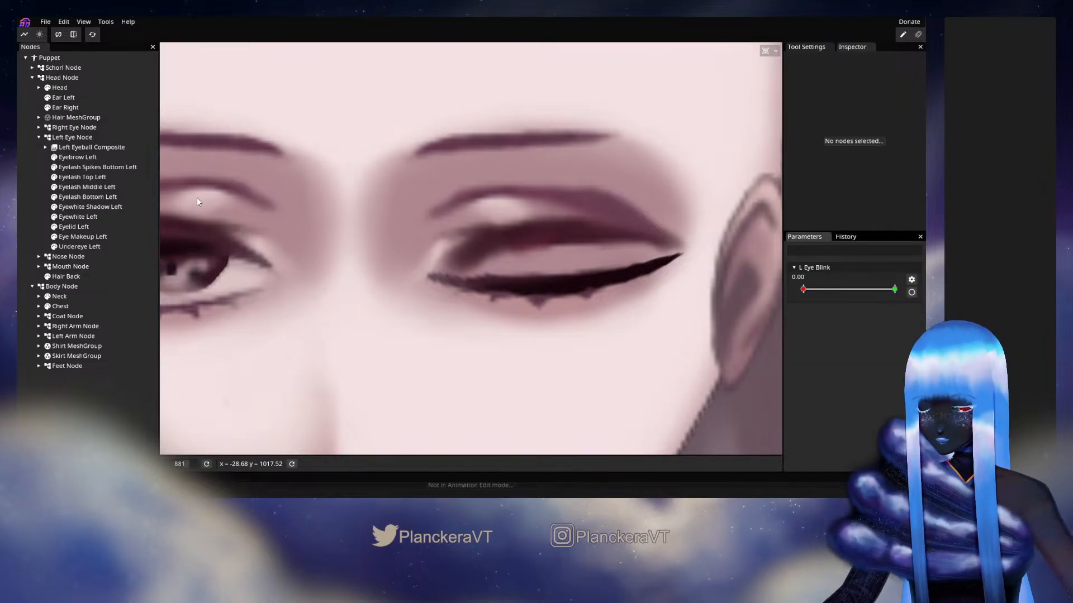
left_click(87, 207)
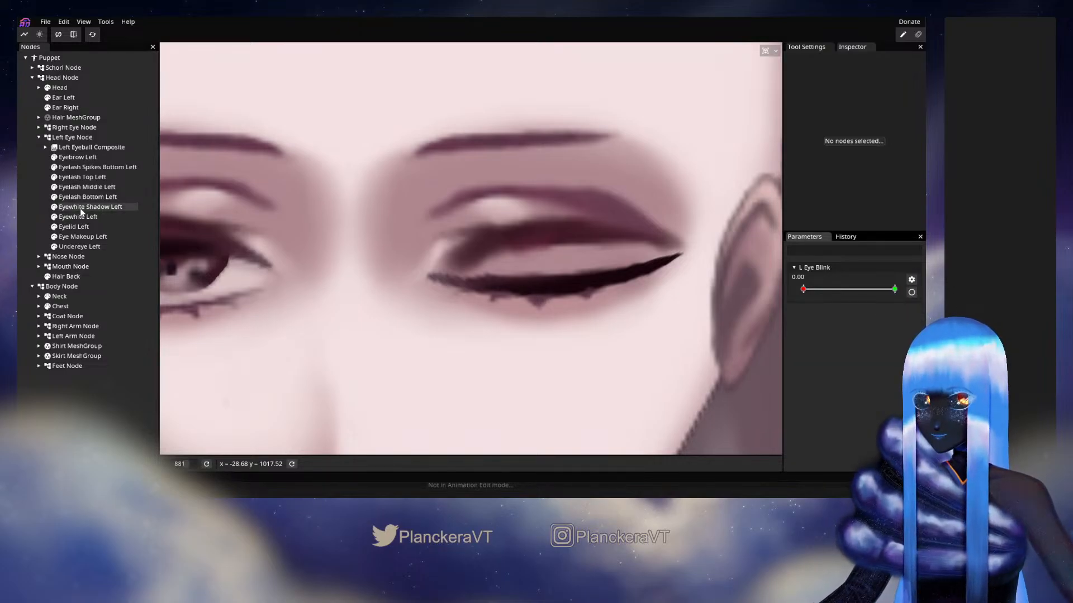
scroll(831, 182, "down", 5)
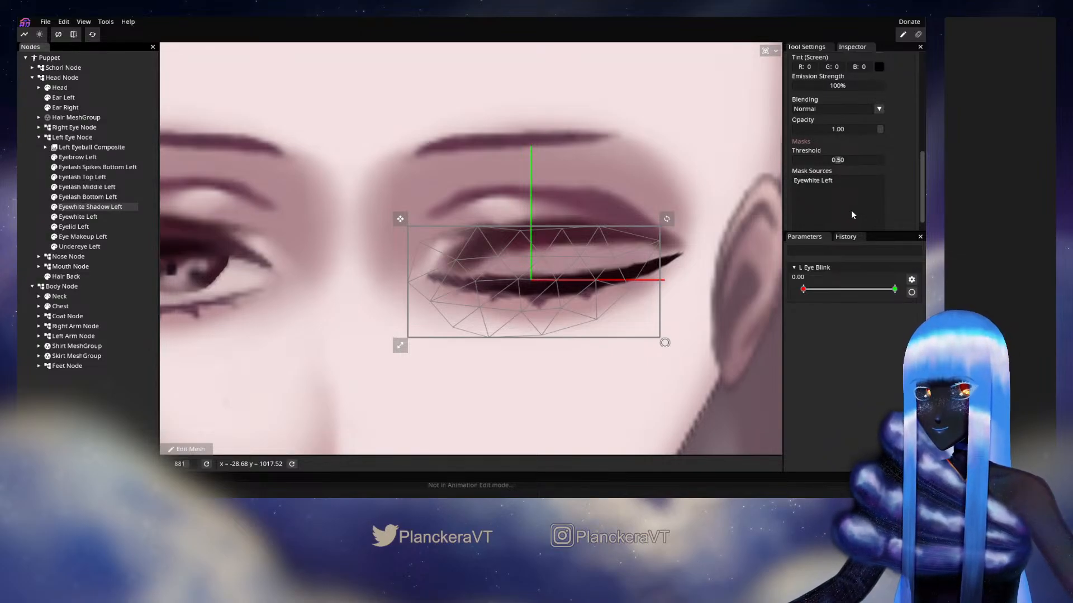
left_click(87, 220)
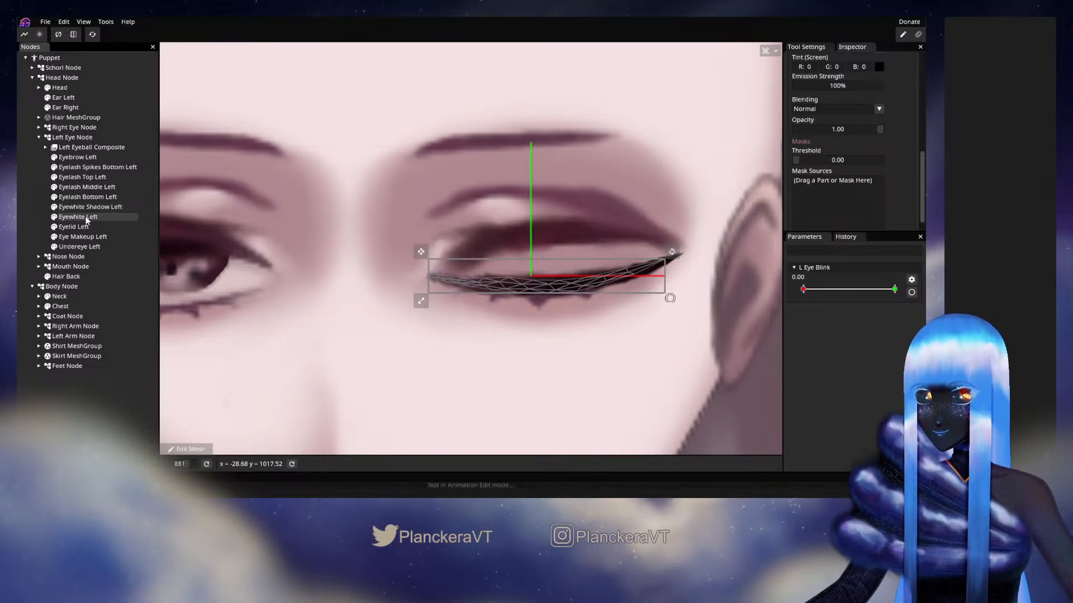
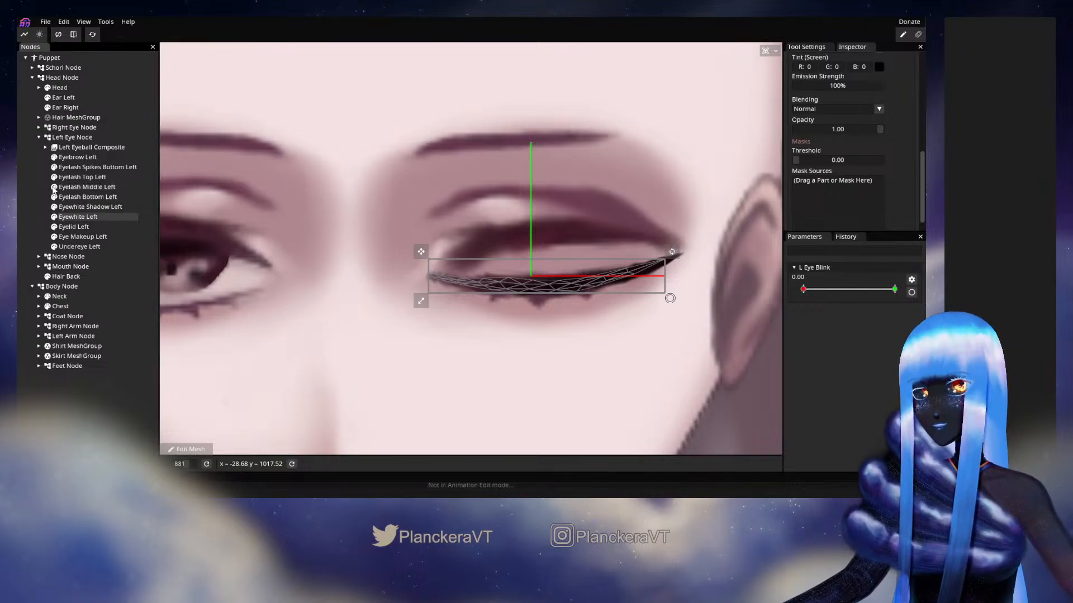
Hide the top, middle and bottom-spike lashes, Left Eyeball Composite, Eyewhite Left and Eyewhite Shadow Left, and select Eyelash Bottom Left
left_click(54, 178)
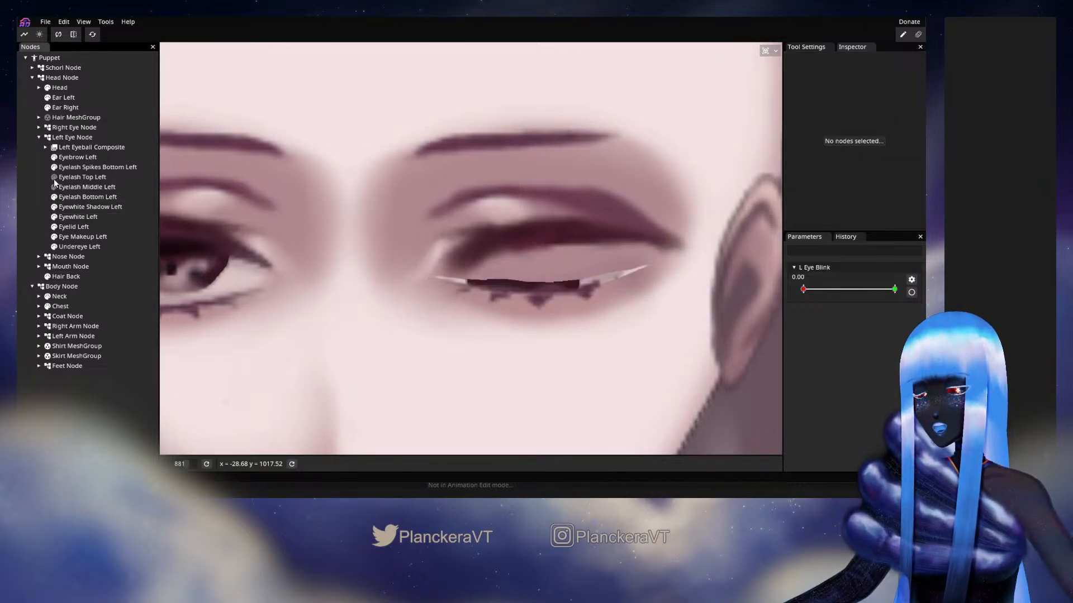
left_click(55, 186)
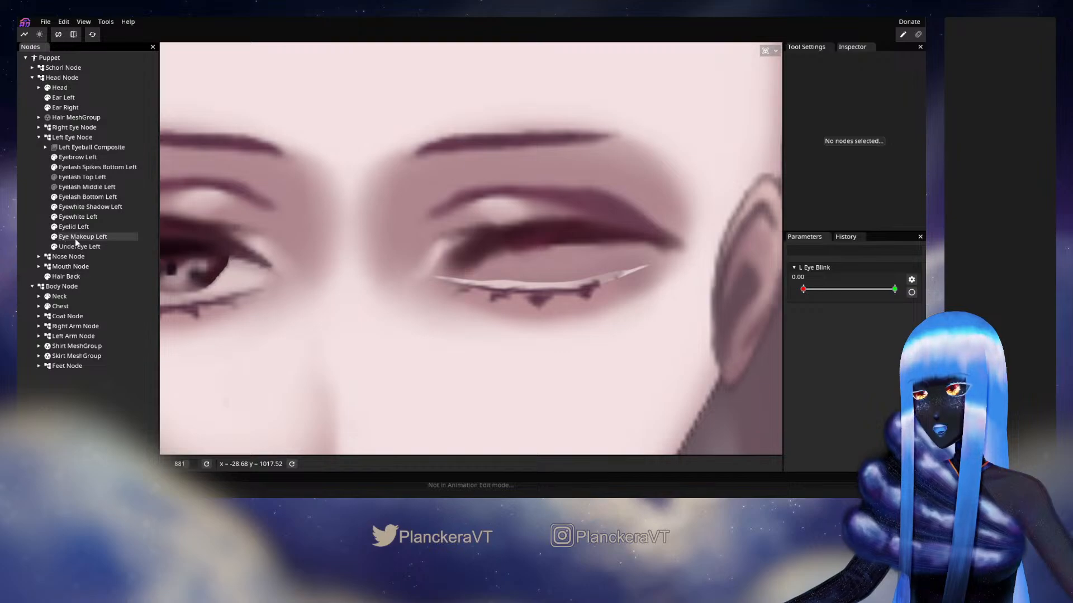
left_click(54, 217)
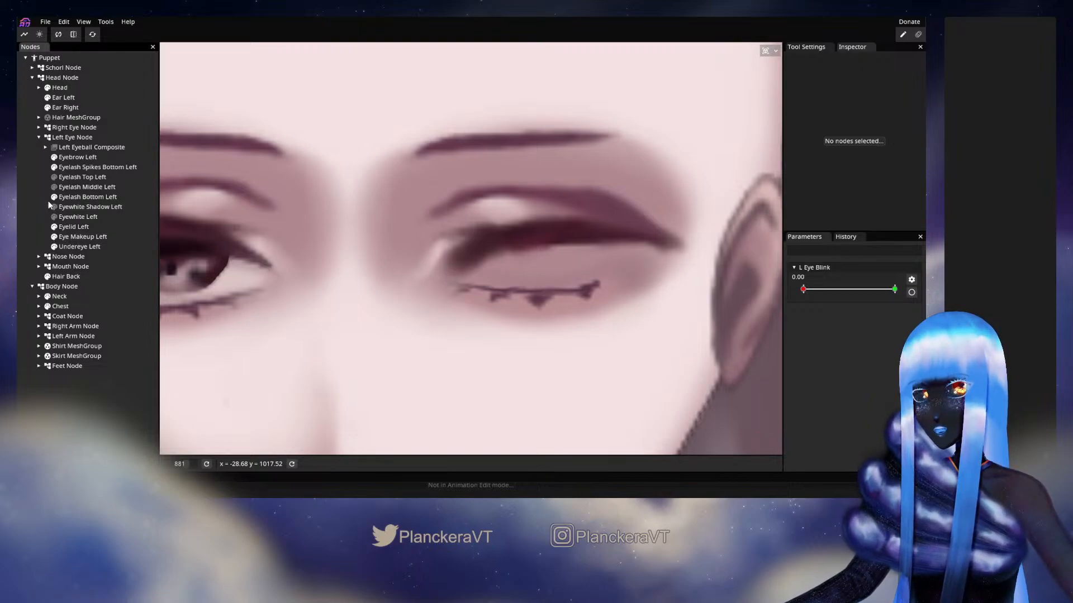
left_click(54, 167)
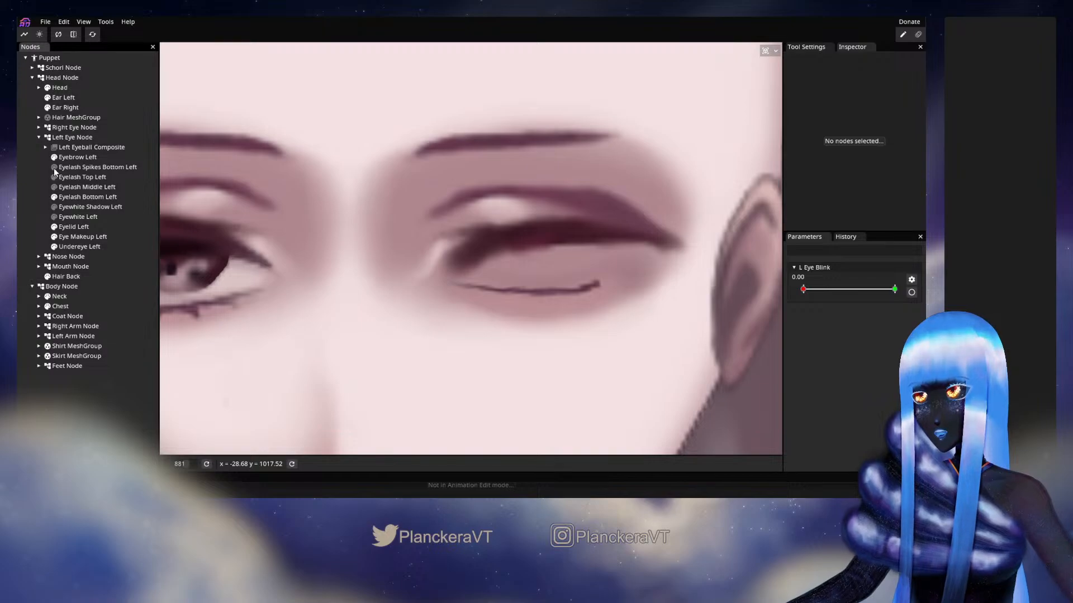
mouse_move(803, 289)
left_mouse_down()
mouse_move(907, 295)
mouse_move(788, 286)
mouse_move(909, 290)
mouse_move(798, 279)
mouse_move(894, 288)
mouse_move(883, 279)
mouse_move(794, 281)
mouse_move(896, 294)
mouse_move(799, 280)
mouse_move(893, 284)
mouse_move(803, 289)
left_mouse_up()
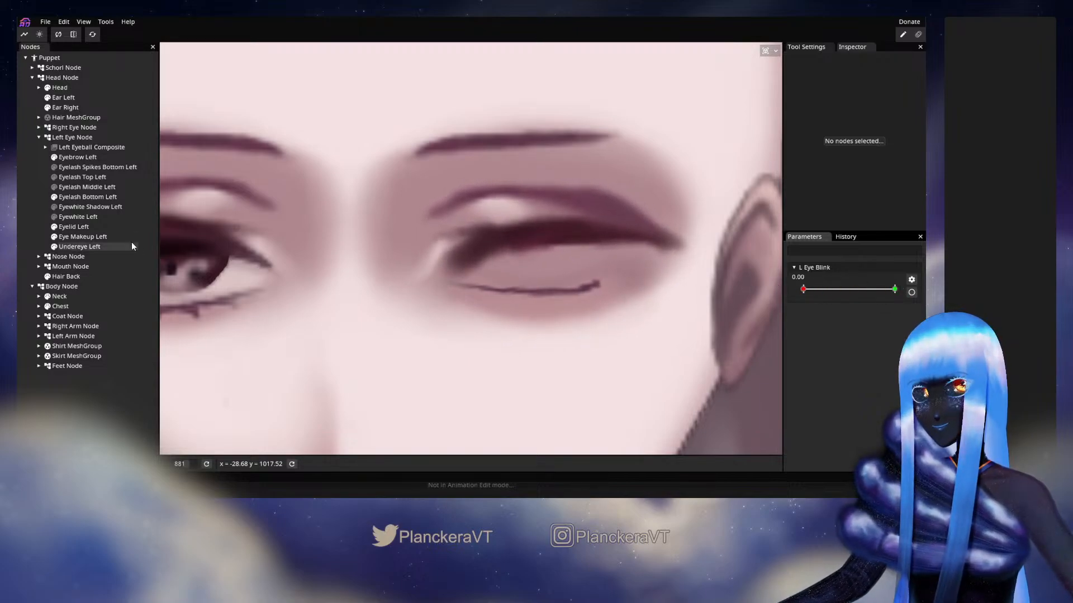
left_click(78, 197)
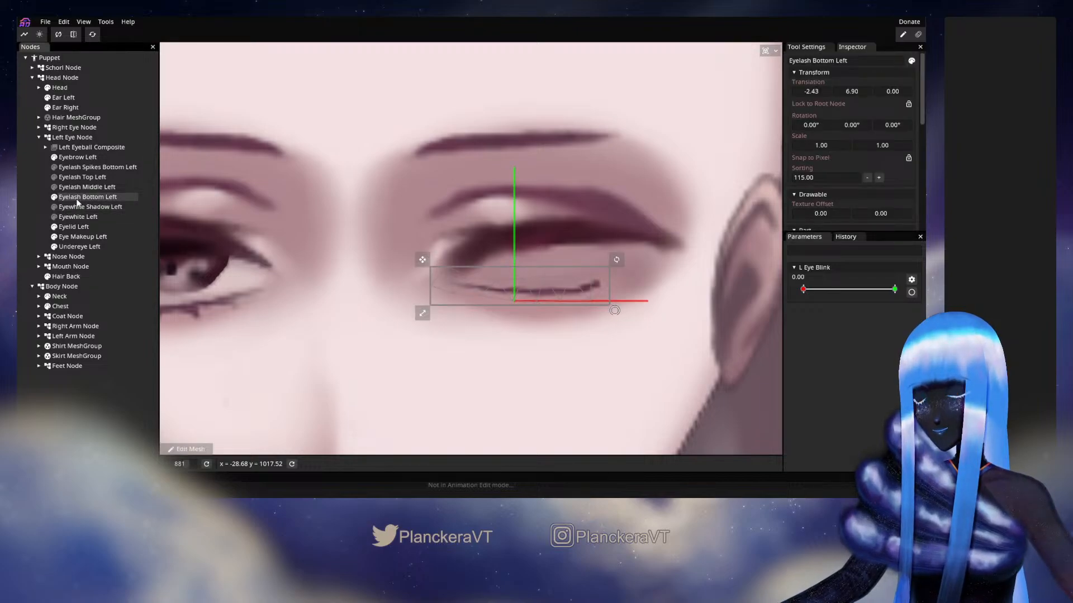
Show Eyewhite Left, Eyewhite Shadow Left, the middle, top and bottom-spike lashes, and Left Eyeball Composite again
left_click(55, 217)
left_click(55, 207)
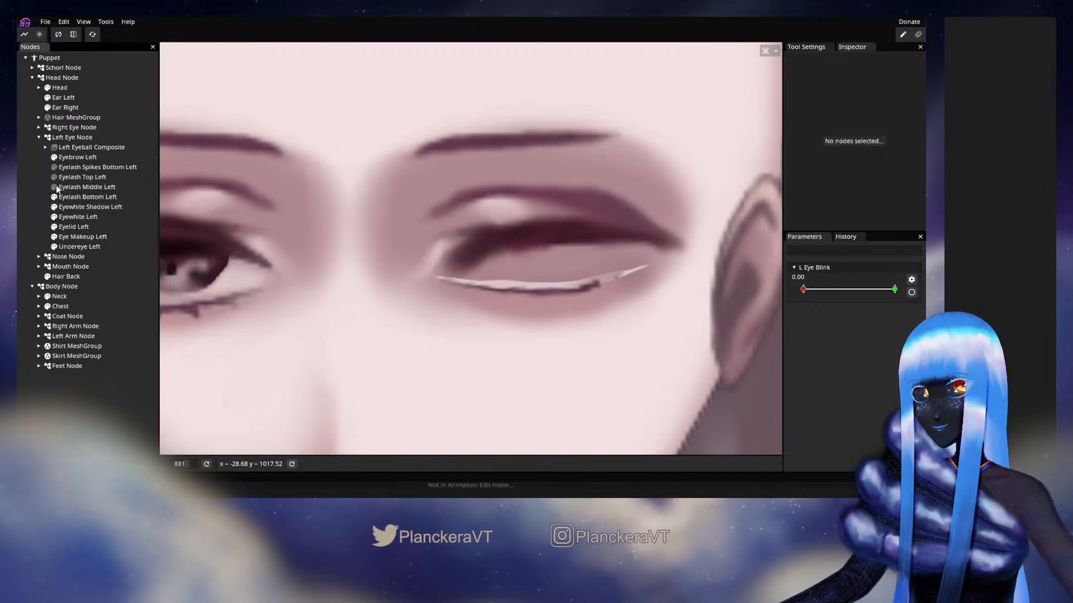
left_click(55, 187)
left_click(55, 177)
left_click(55, 167)
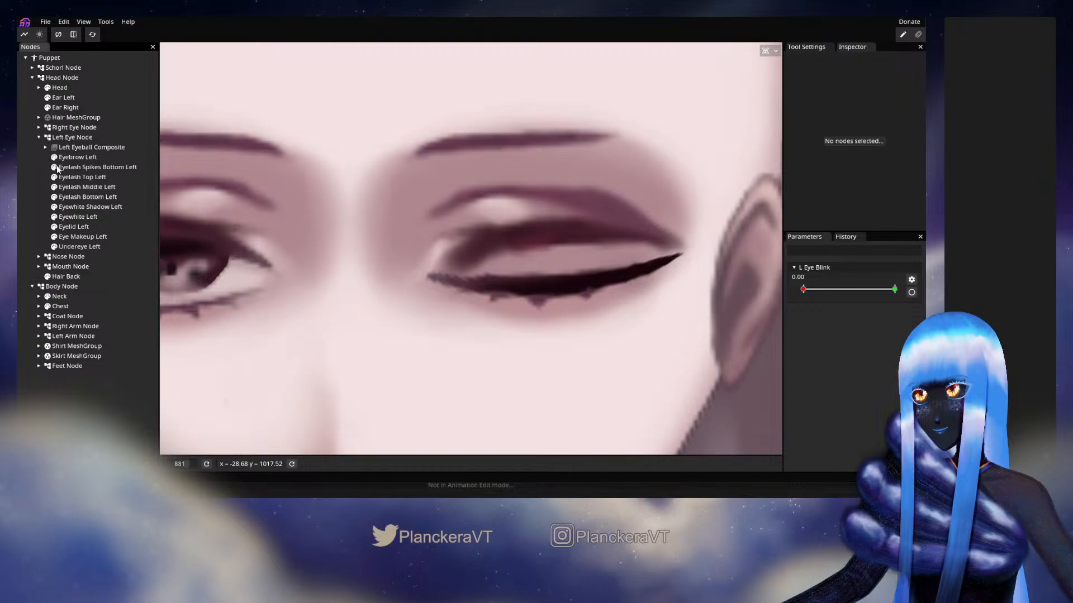
left_click(54, 147)
scroll(330, 302, "down", 2)
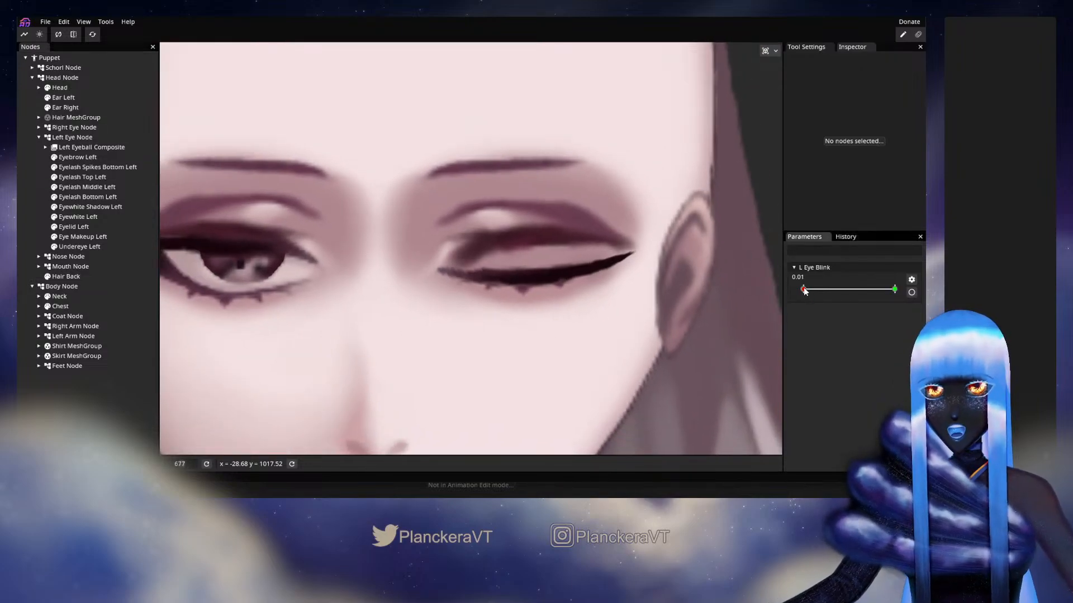
Arm L Eye Blink at 0.00 and lower the top row of Eyewhite Shadow Left's mesh vertices toward the closed lash line
mouse_move(804, 290)
left_mouse_down()
mouse_move(875, 291)
mouse_move(812, 292)
left_mouse_up()
left_click(911, 292)
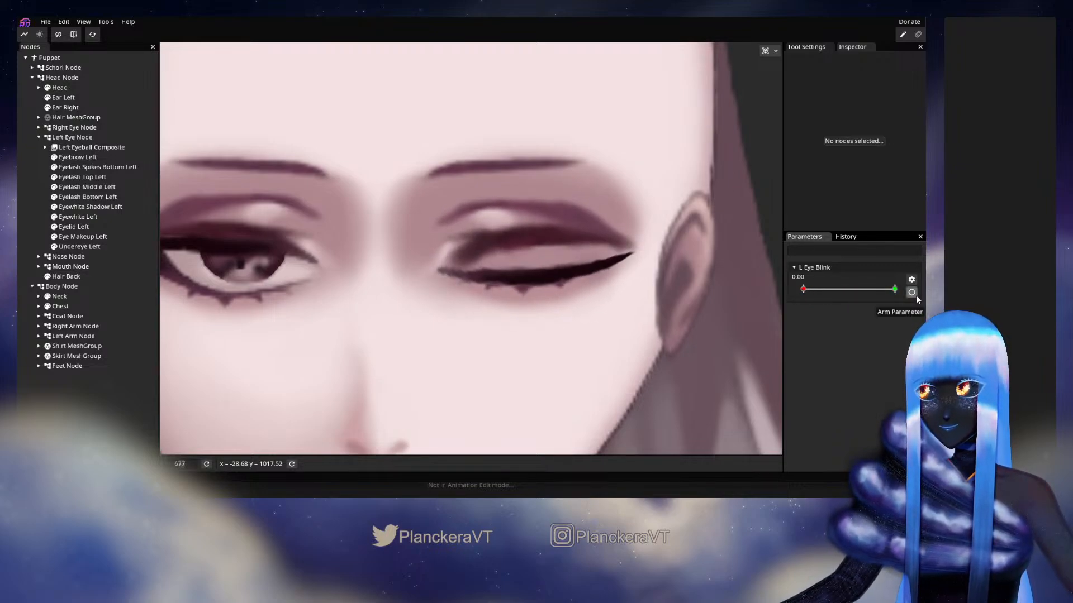
left_click(912, 293)
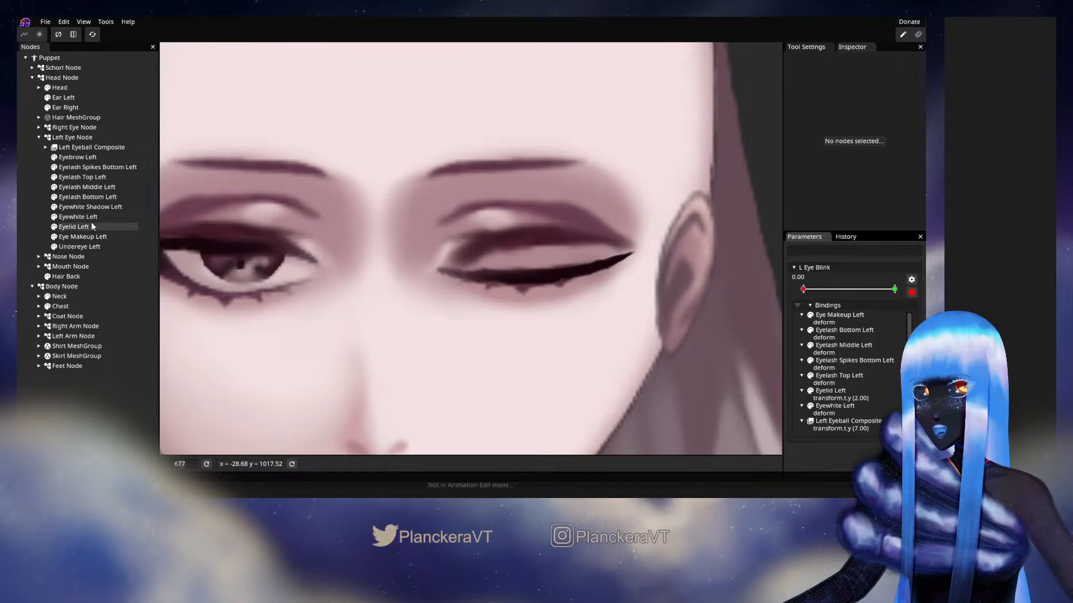
left_click(91, 208)
scroll(582, 318, "up", 3)
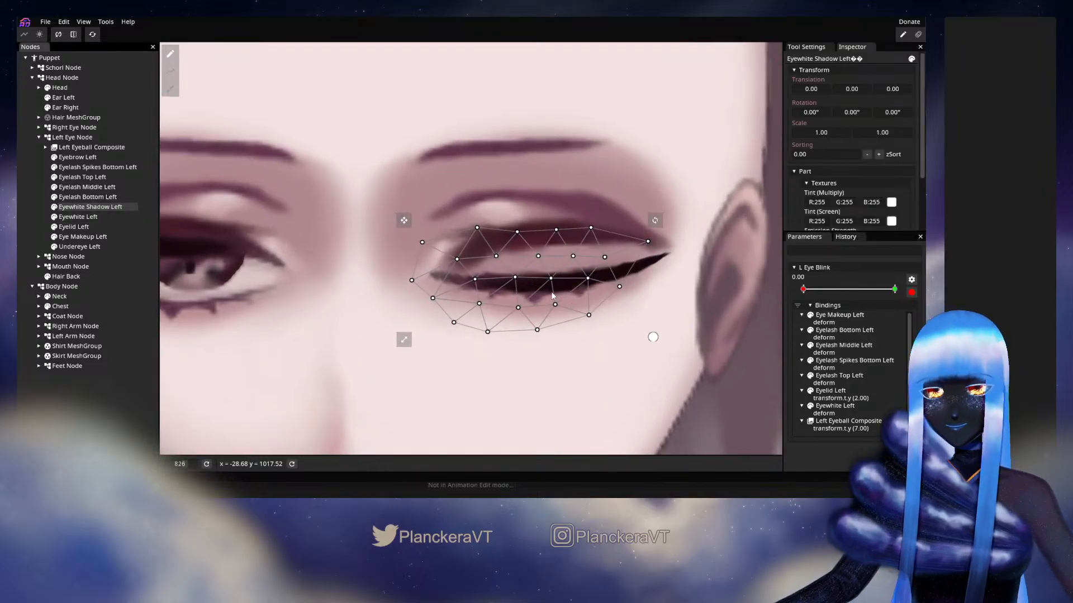
left_click(522, 287)
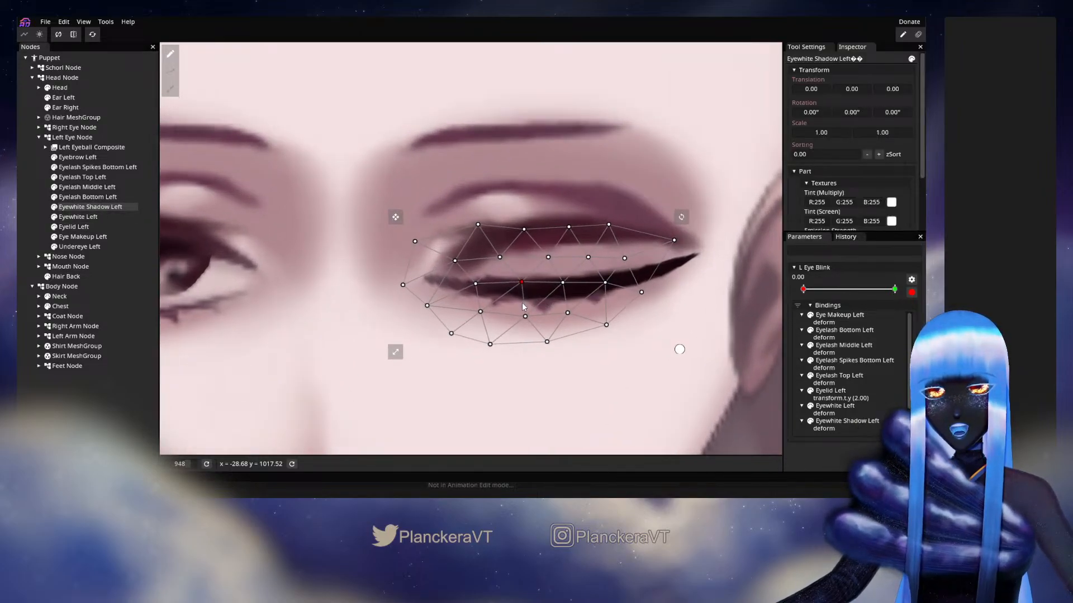
left_click_drag(315, 167, 718, 252)
left_click_drag(570, 241, 570, 266)
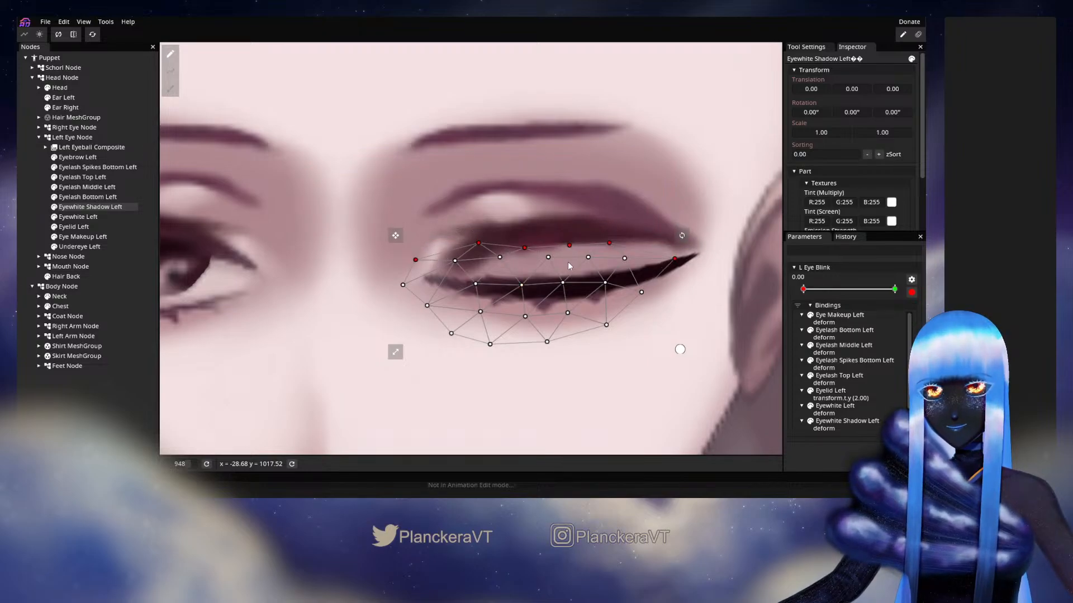
Raise the lower rows of Eyewhite Shadow Left's vertices up to the closed lash line
left_click_drag(604, 384, 395, 330)
left_click_drag(552, 346, 554, 331)
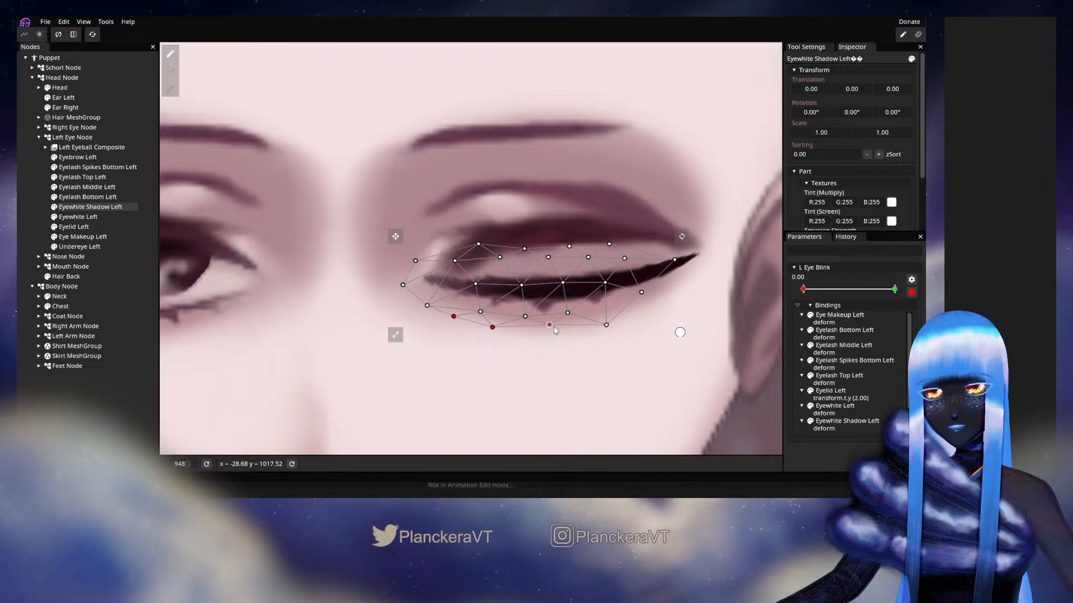
left_click_drag(641, 381, 367, 297)
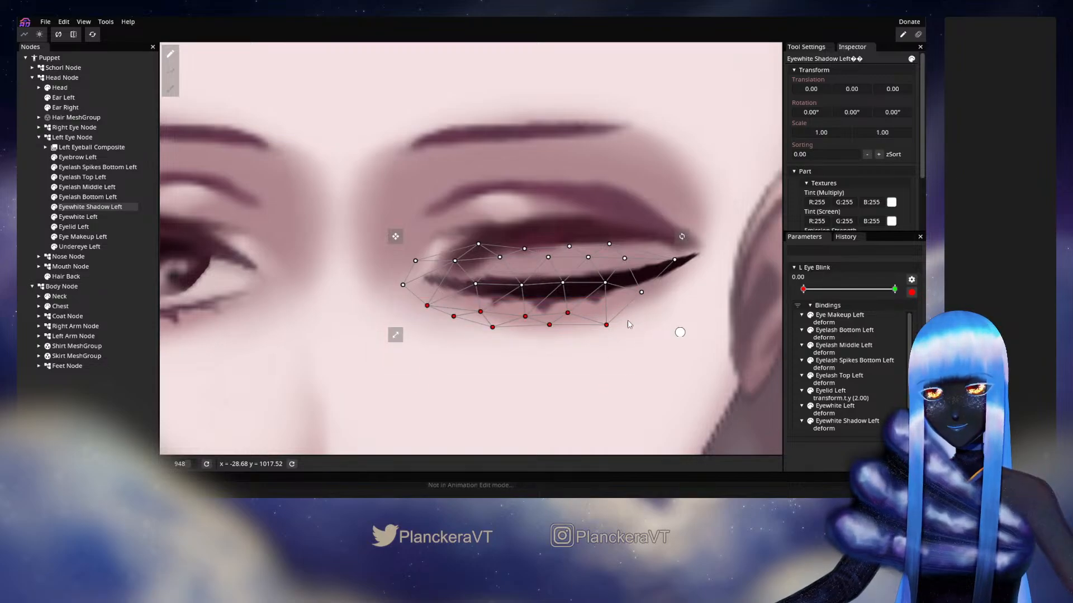
left_click_drag(608, 328, 612, 304)
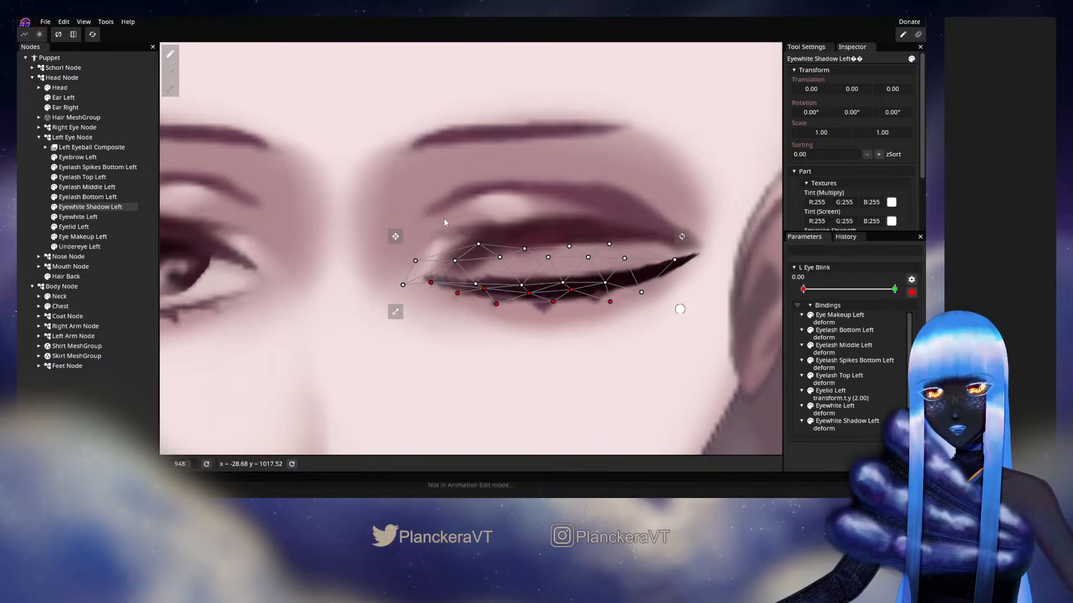
Lower Eyewhite Shadow Left's upper two vertex rows onto the lash line, tuck in the outer-corner vertex, and save the project
left_click_drag(320, 186, 729, 271)
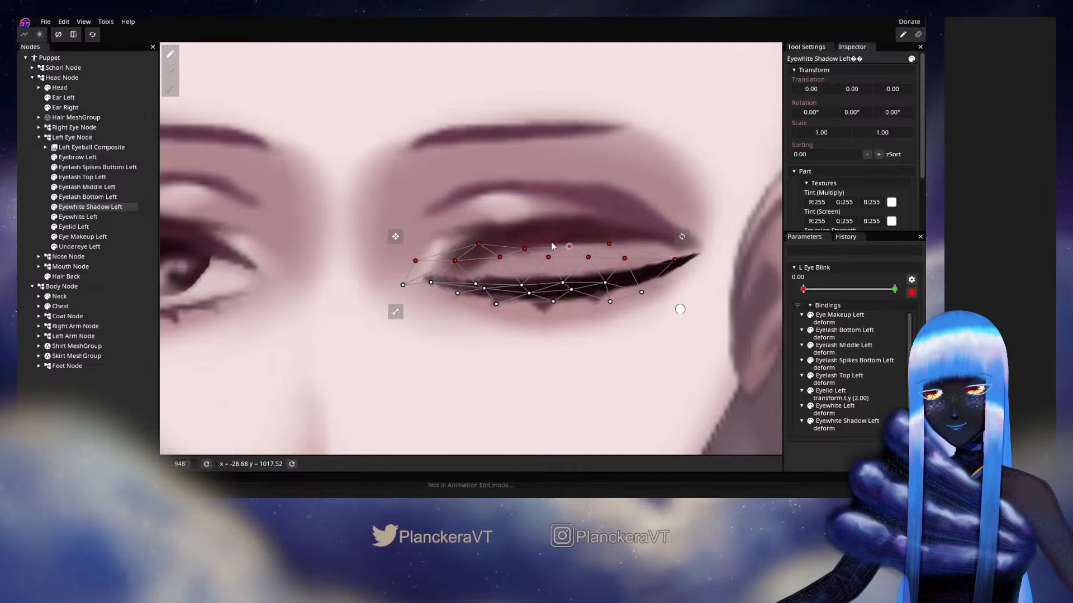
left_click_drag(567, 251, 568, 273)
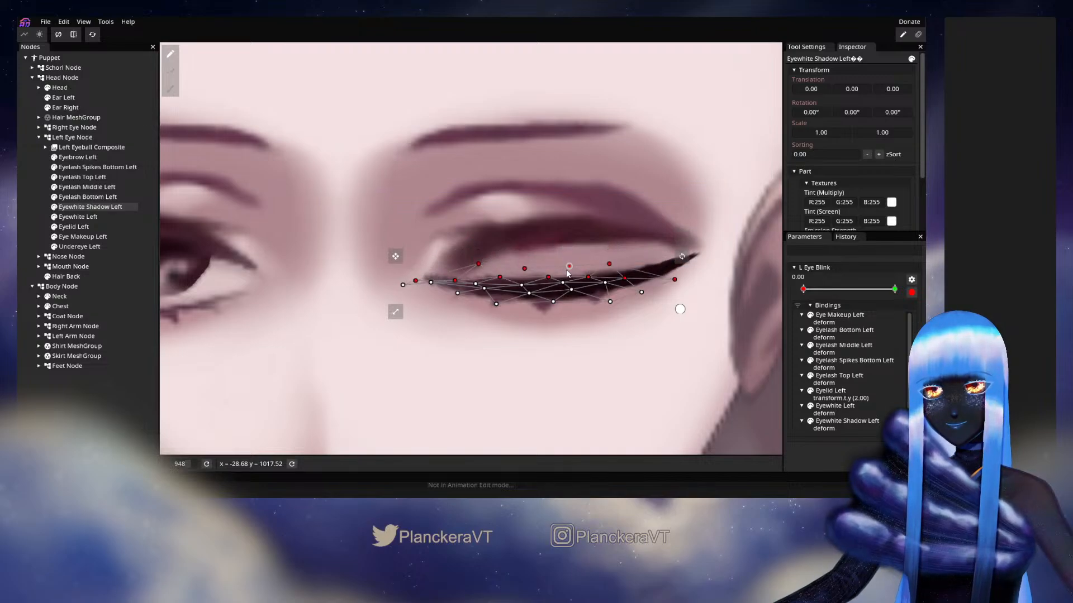
left_click(675, 281)
key("ctrl+s")
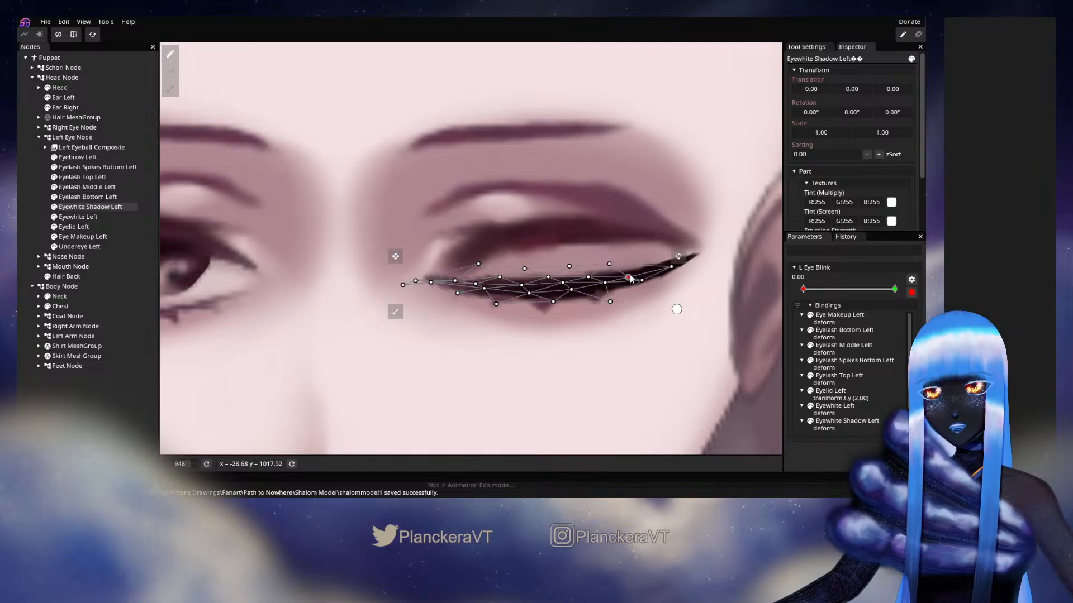
Move Eyewhite Shadow Left's remaining stray vertices, including those at the inner corner, inside the closed lash shape
left_click_drag(614, 271, 612, 300)
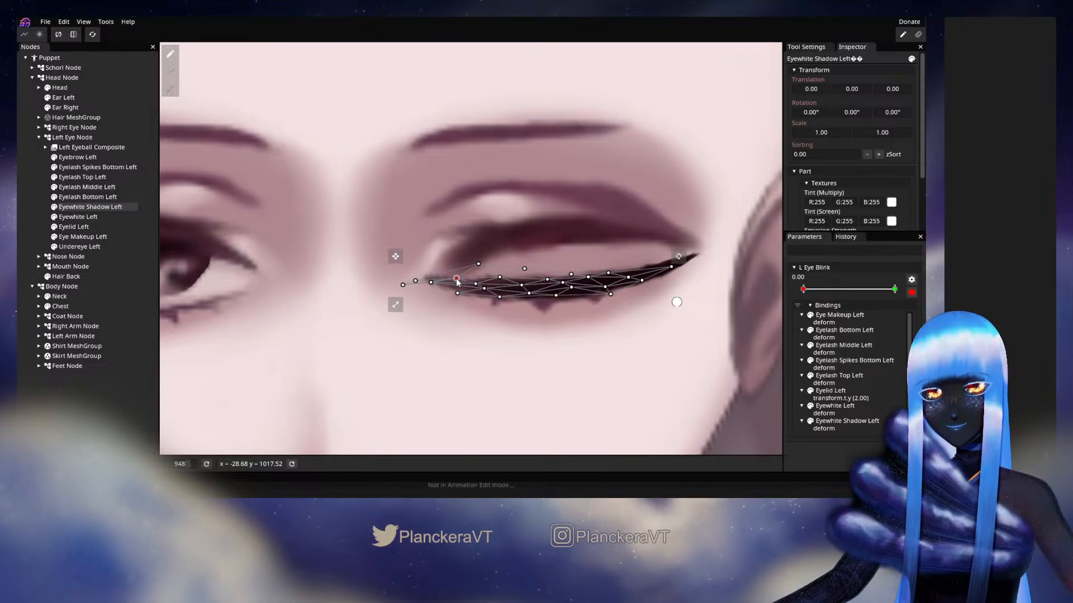
left_click_drag(478, 263, 479, 273)
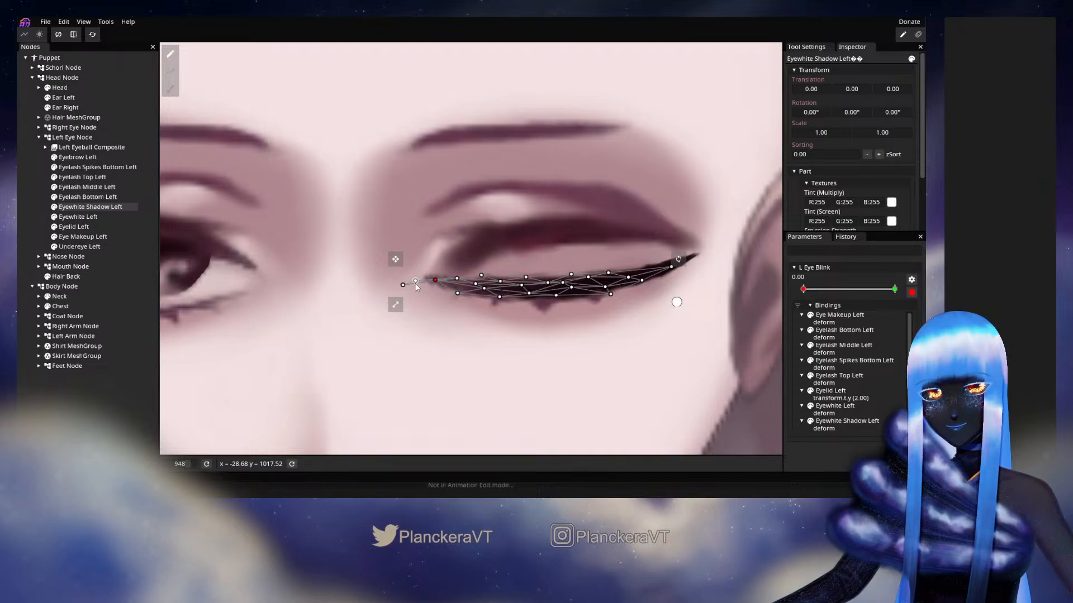
left_click(457, 283)
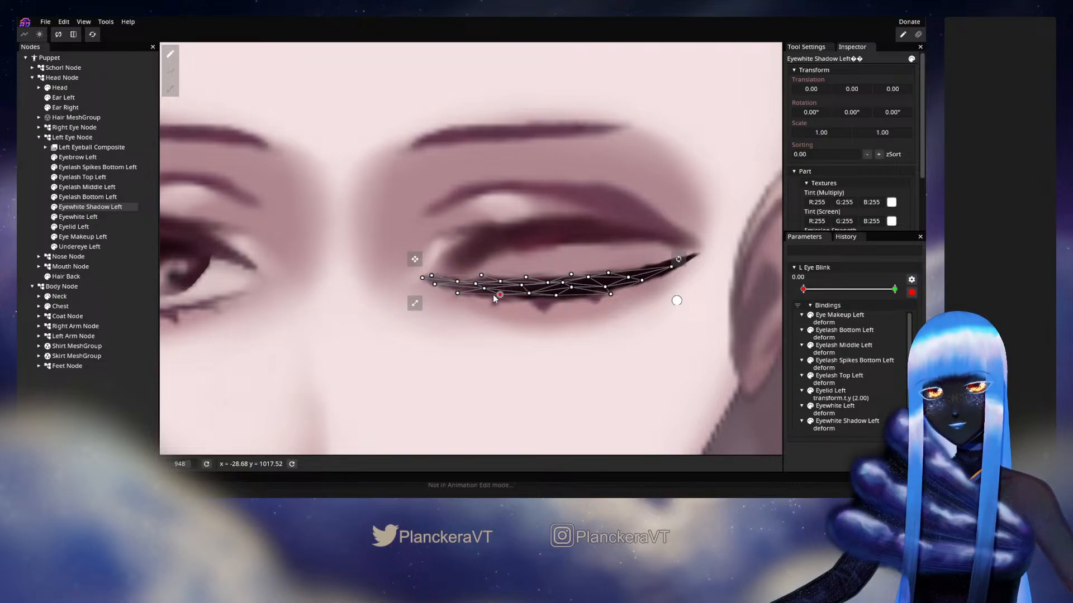
left_click(458, 292)
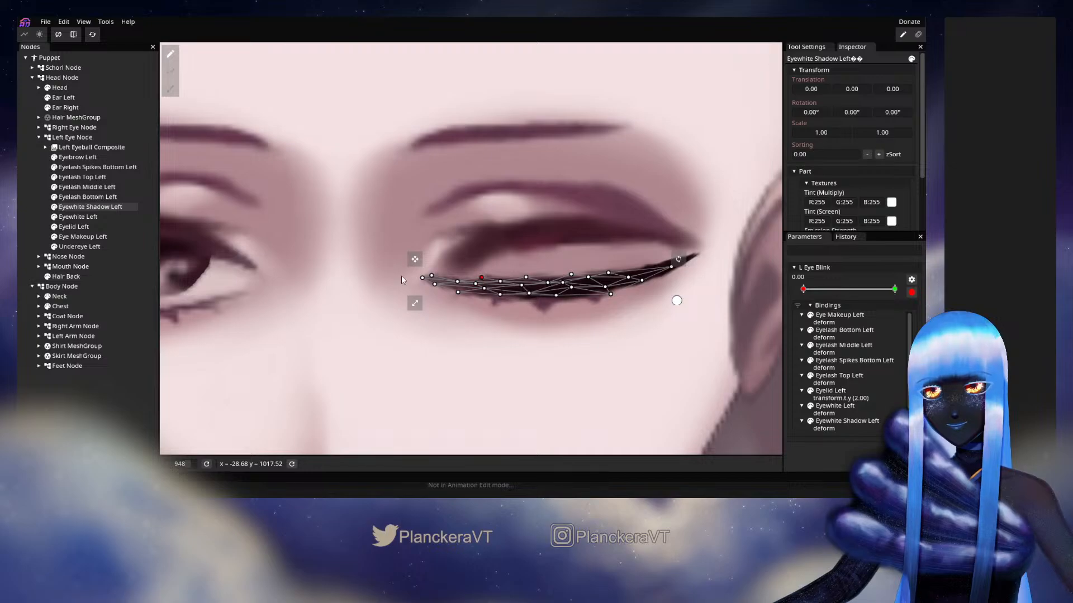
Key Eyewhite Shadow Left's original undeformed shape at L Eye Blink 1.00 and disarm the parameter
left_click(895, 288)
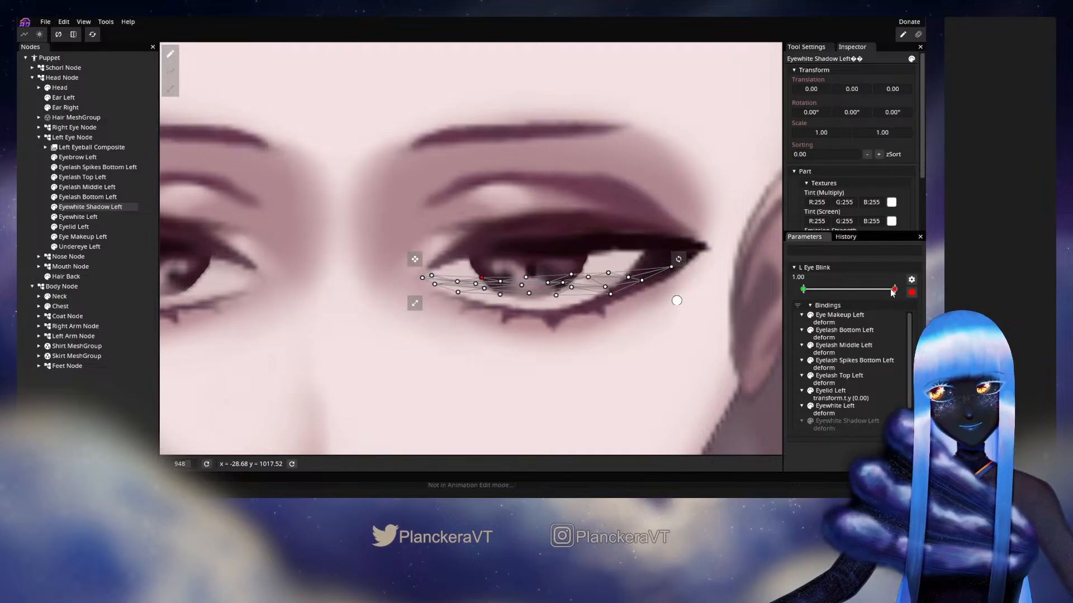
right_click(895, 288)
left_click(881, 334)
left_click(912, 293)
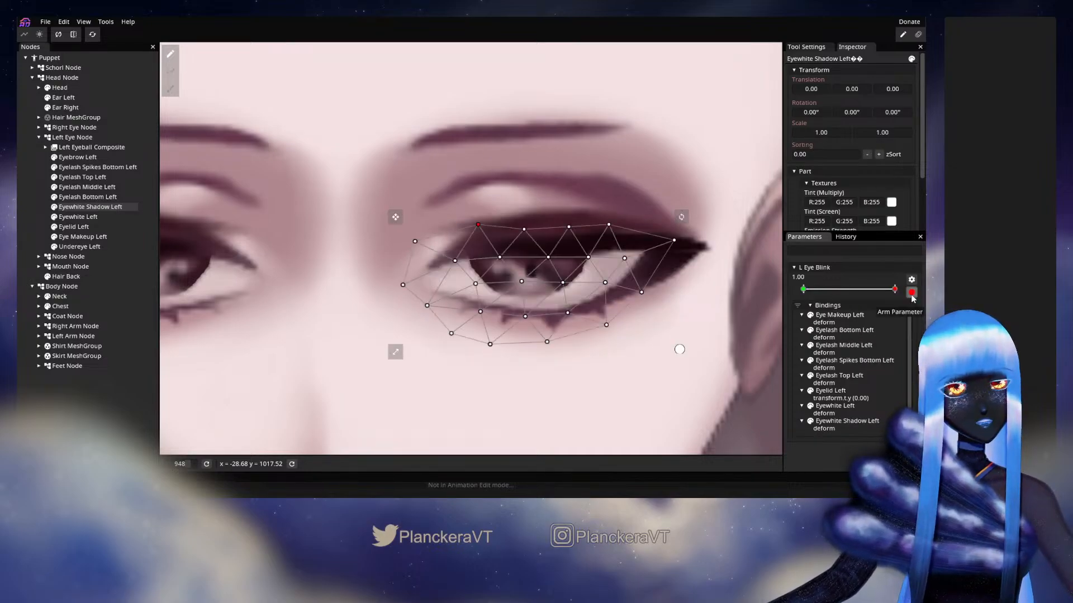
left_click(912, 292)
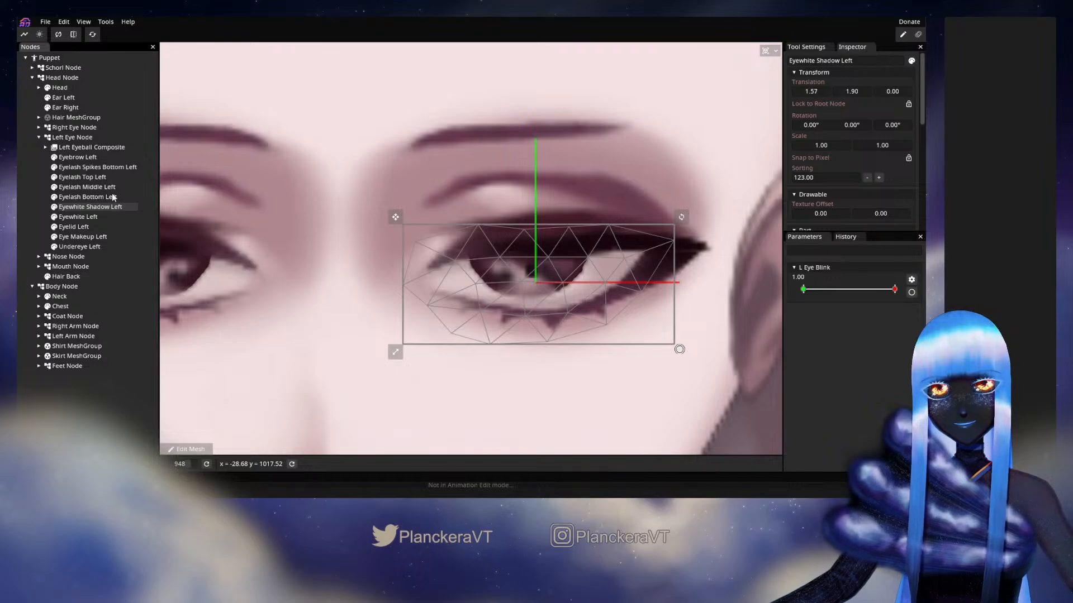
Scrub L Eye Blink from 1.00 to 0.00, checking Eyelash Bottom Left partway at 0.26
left_click(33, 179)
left_click_drag(895, 288, 826, 294)
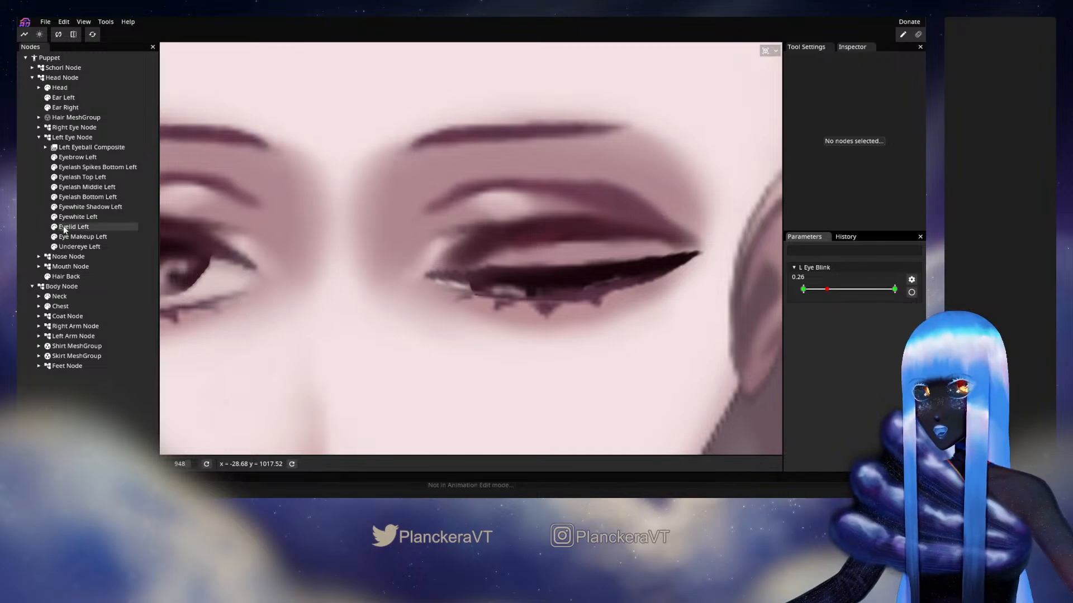
left_click(75, 199)
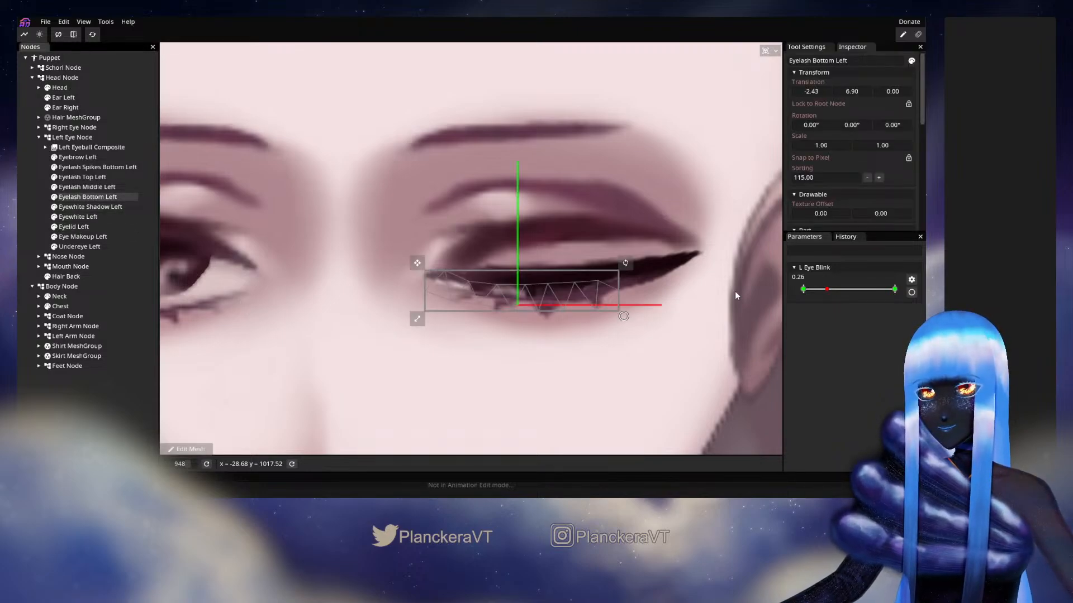
left_click_drag(831, 291, 796, 294)
Arm L Eye Blink at 0.00 and shift the inner-corner vertices of Eyelash Spikes Bottom Left slightly toward the outer corner
left_click(911, 292)
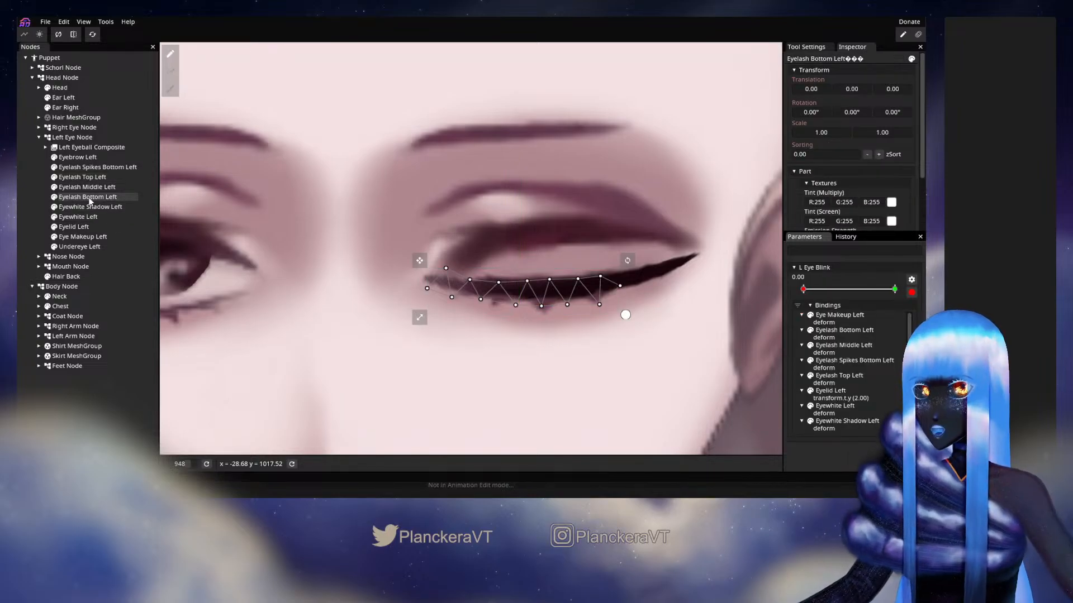
left_click(89, 167)
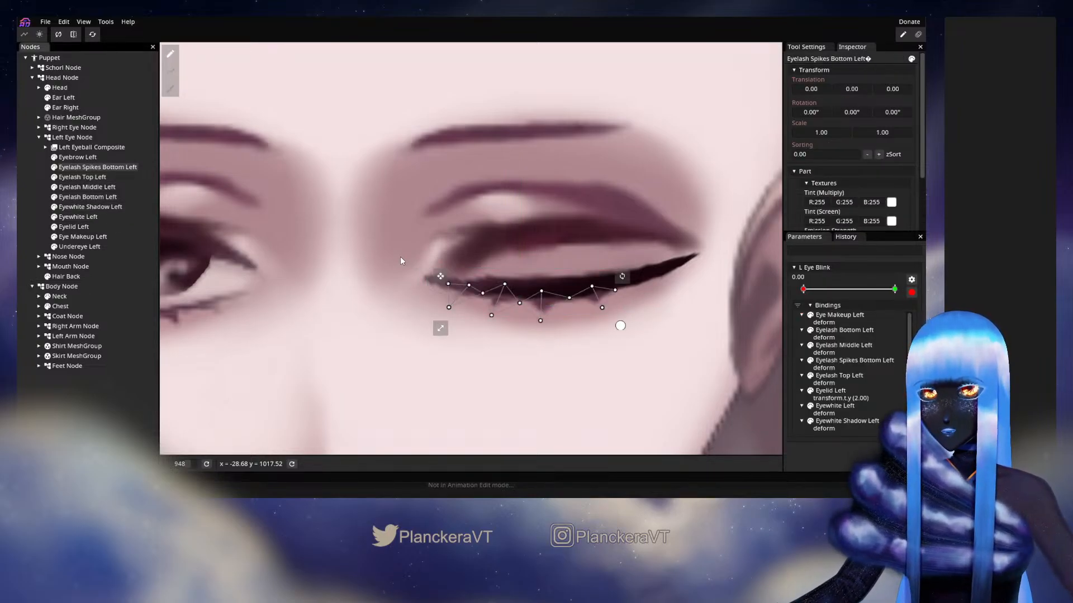
left_click_drag(402, 261, 478, 290)
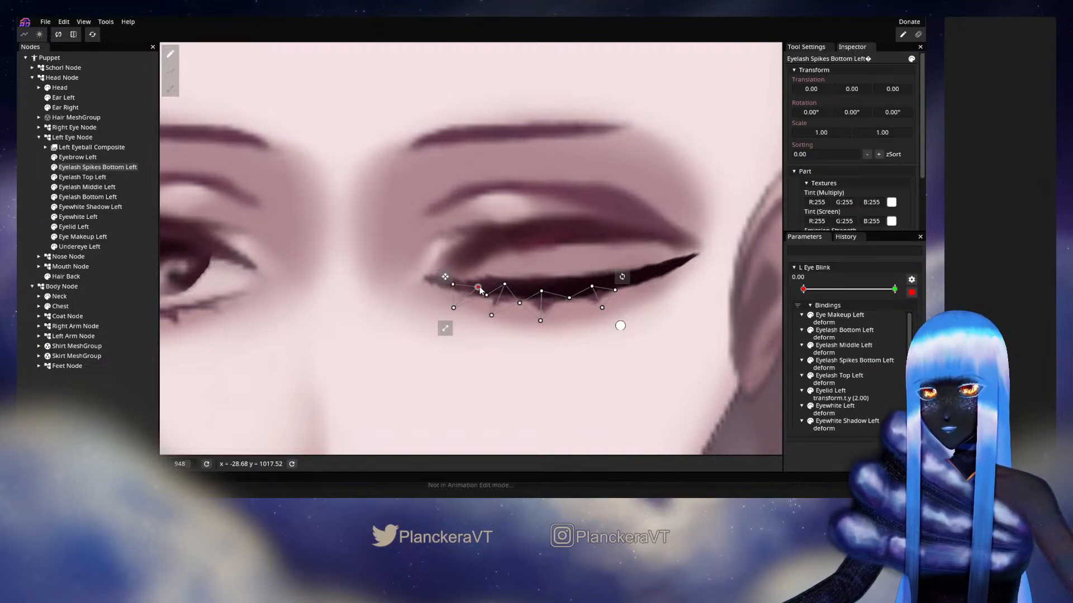
left_click(33, 197)
Disarm L Eye Blink, scrub it to check the bottom lash spikes, and rearm it at 0.00
left_click(911, 292)
left_click_drag(836, 290, 807, 296)
left_click(911, 293)
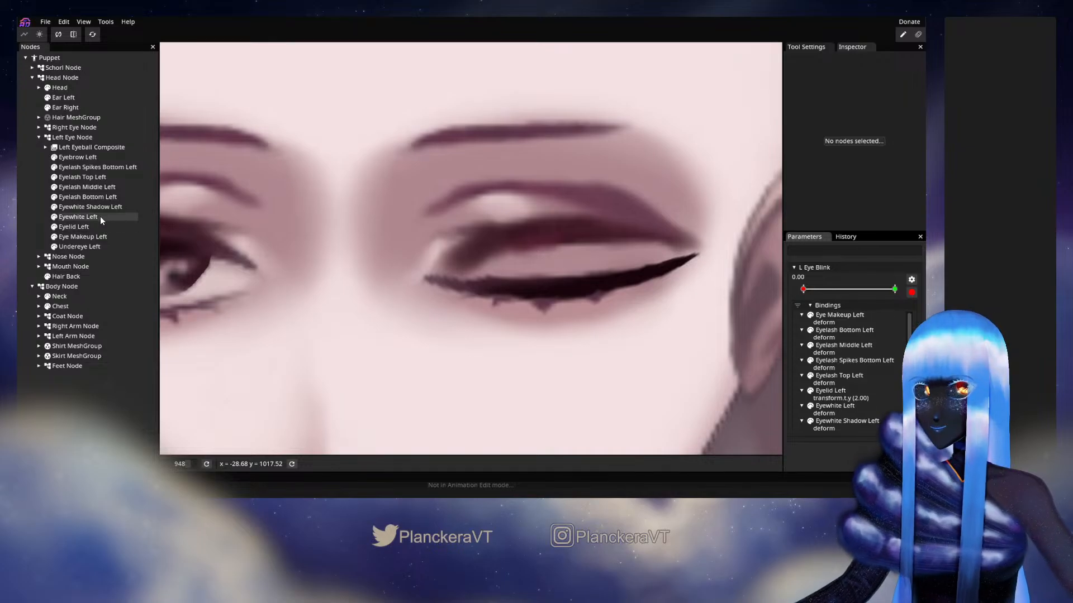
Shift the outer vertices of Eyelash Bottom Left slightly toward the inner corner at L Eye Blink 0.00
left_click(100, 197)
left_click_drag(678, 253, 507, 305)
key("Left")
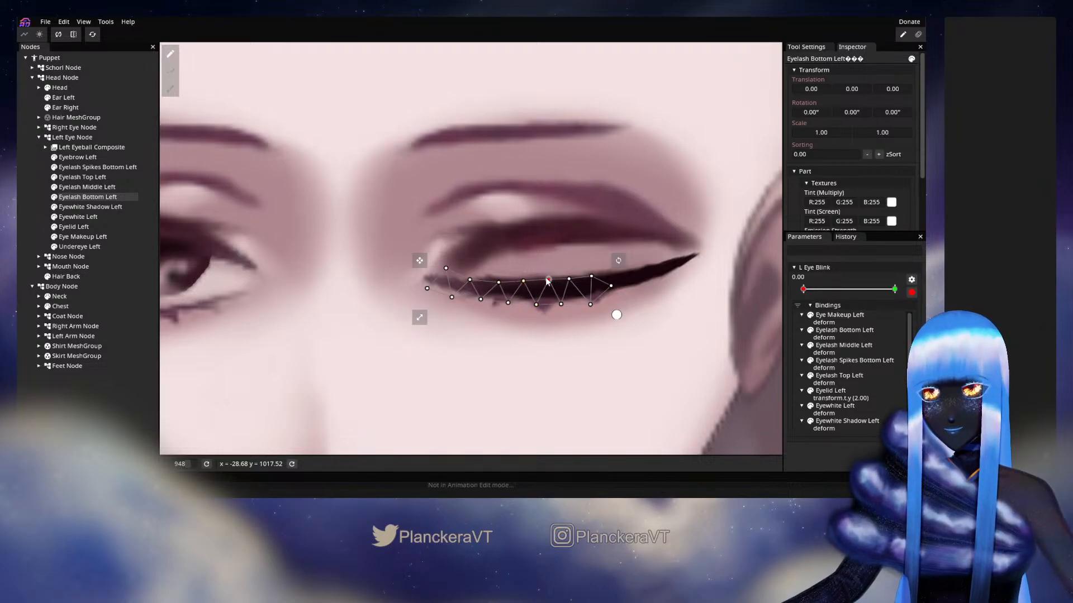
left_click(488, 267)
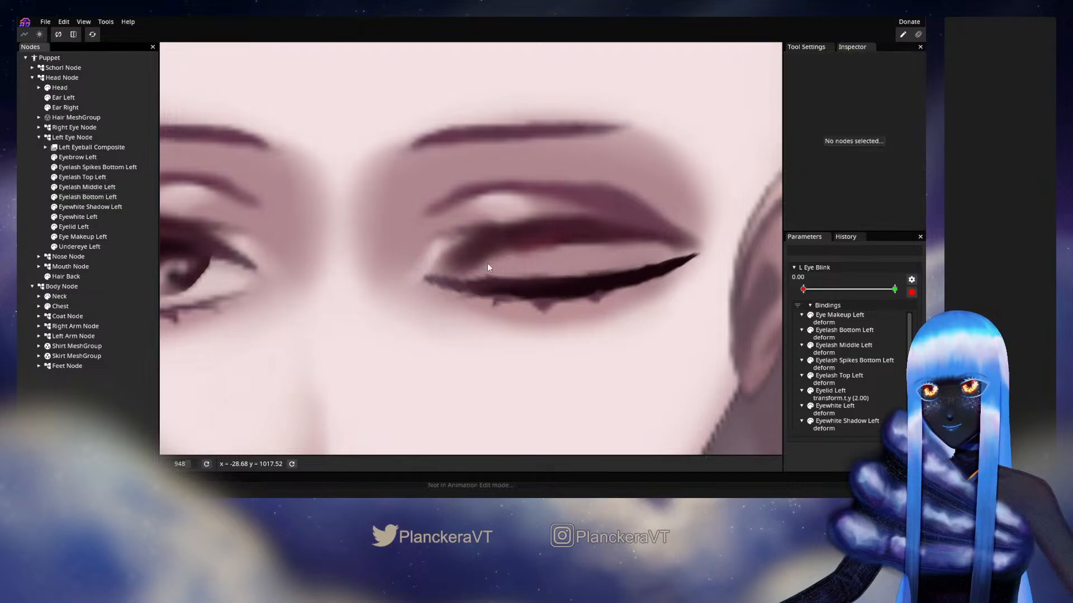
Disarm L Eye Blink, sweep it open to 1.00 to check the lashes, then rearm it and return to 0.00
left_click(912, 292)
left_click_drag(803, 289, 901, 289)
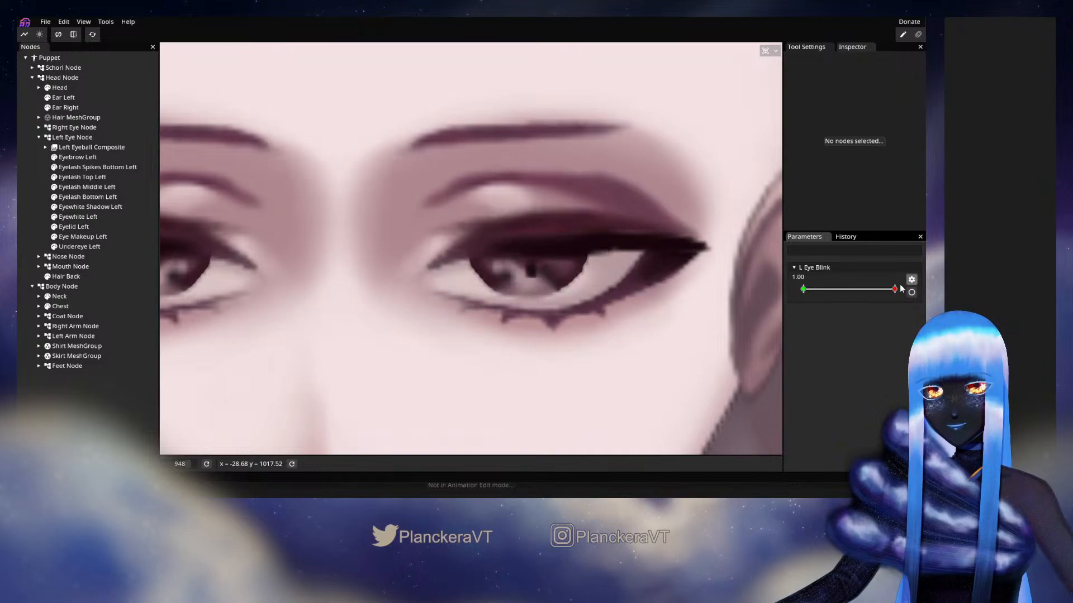
left_click(911, 293)
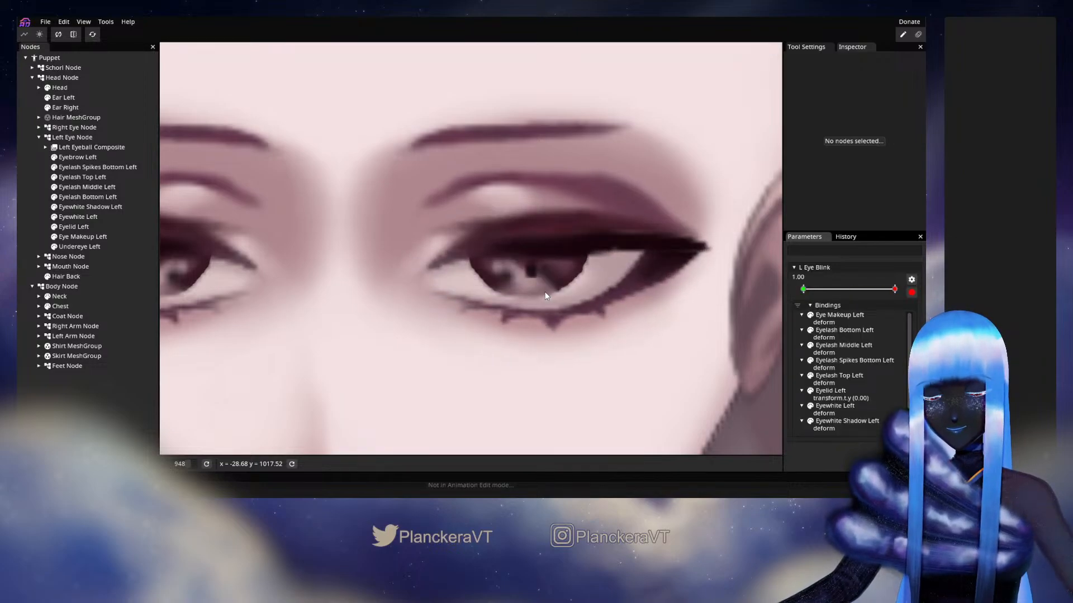
left_click_drag(814, 292, 793, 291)
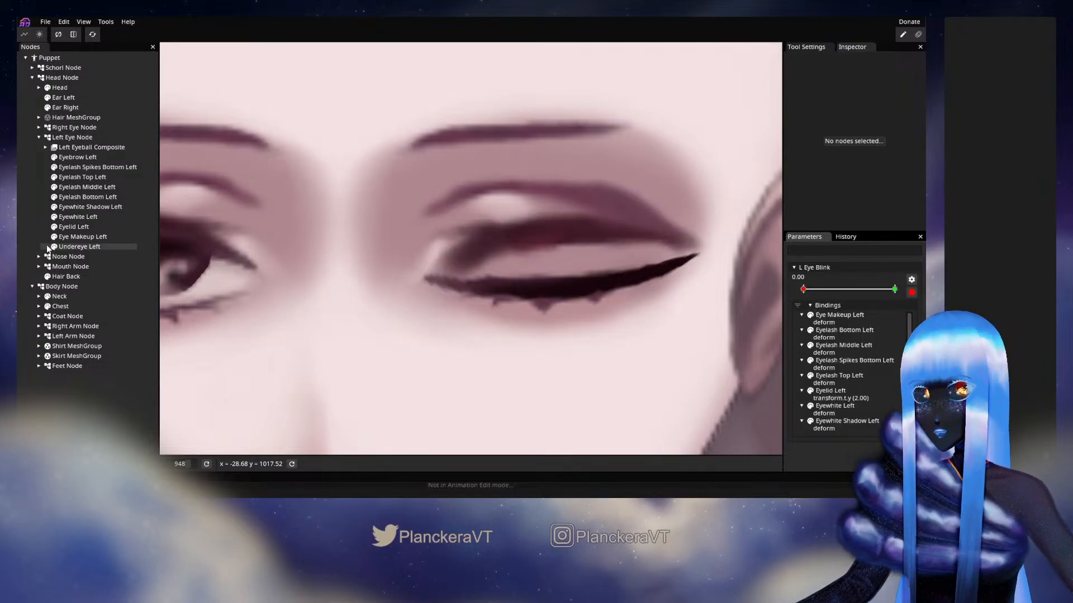
Adjust Eyewhite Left's inner-corner vertices at L Eye Blink 0.00 so they sit within the closed lash line
left_click(78, 217)
scroll(438, 299, "up", 2)
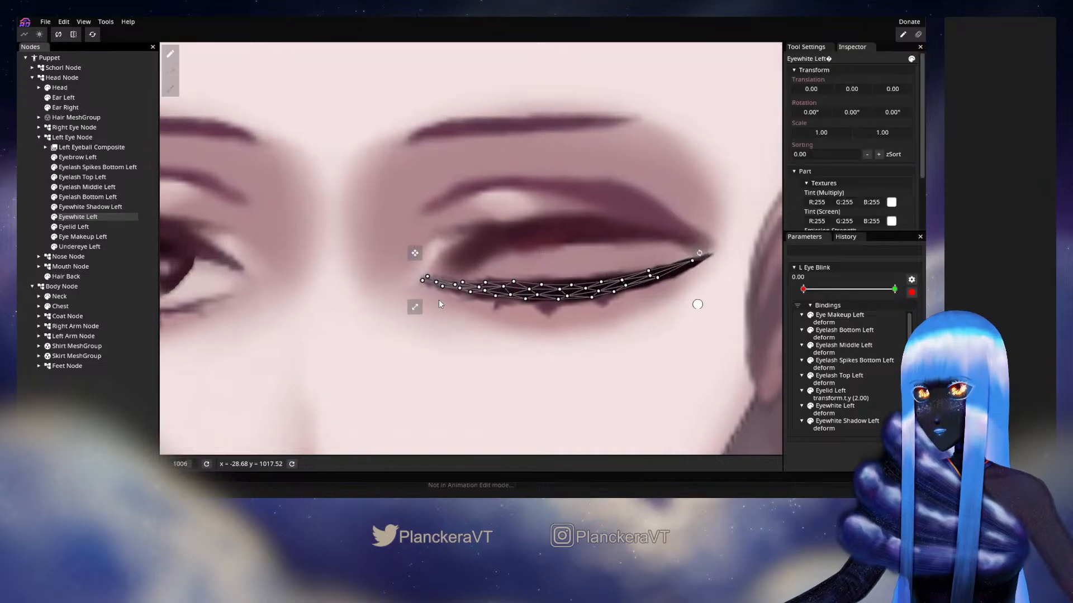
scroll(442, 322, "up", 1)
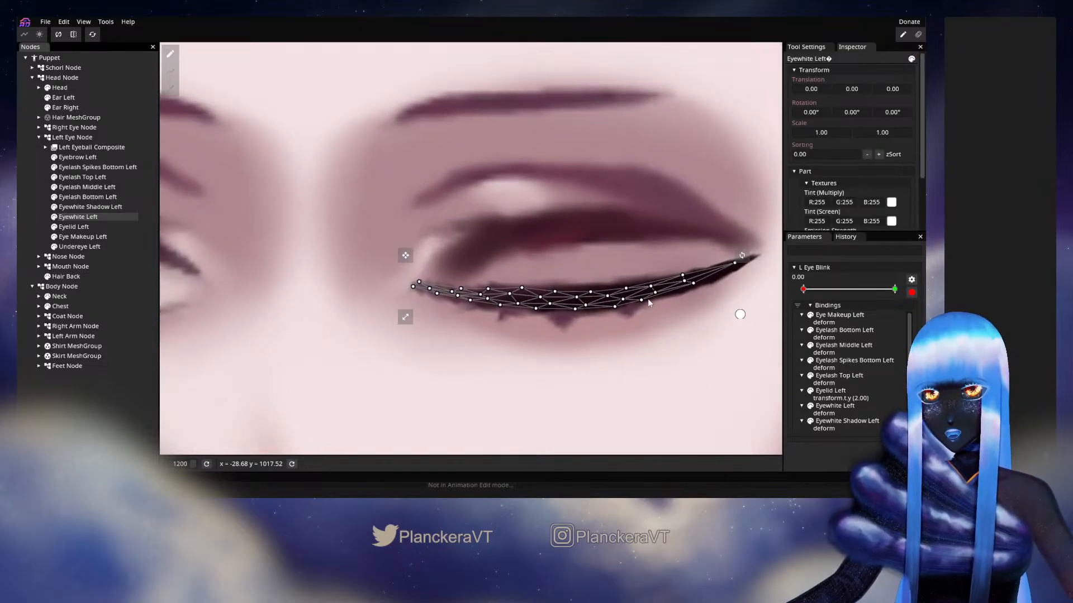
left_click(439, 289)
left_click_drag(436, 290, 446, 302)
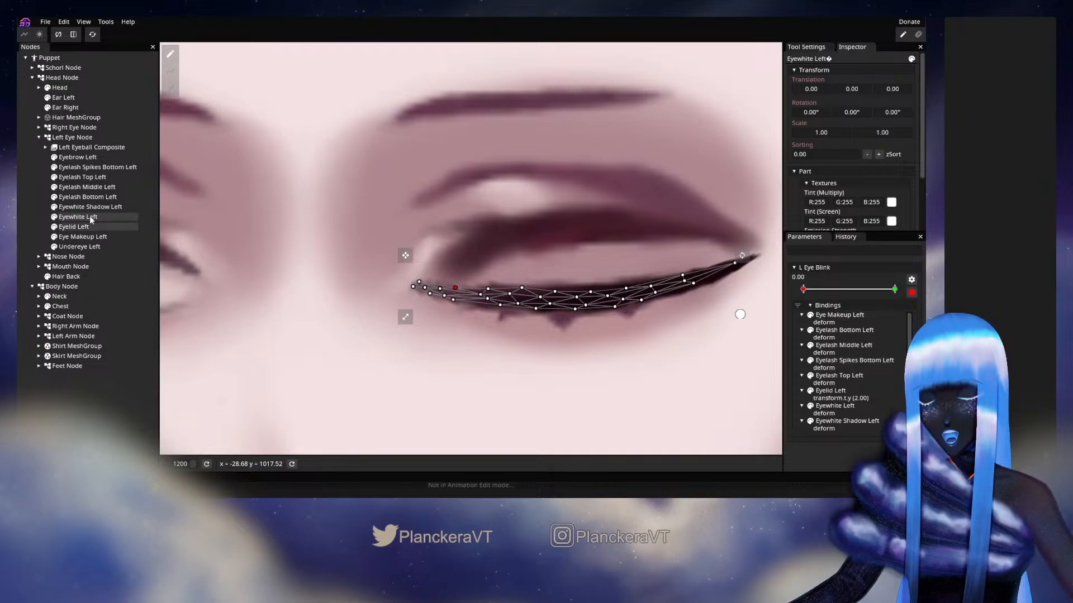
Deselect Eyewhite Left, disarm L Eye Blink and check the closed left eye at 0.00 against the whole face
left_click(47, 200)
scroll(486, 319, "down", 5)
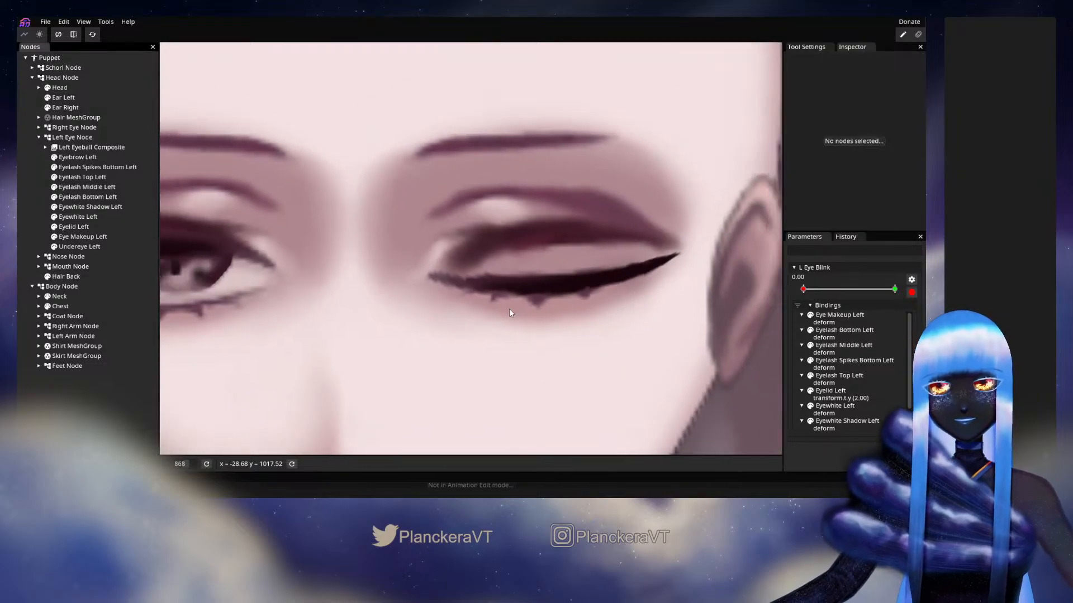
left_click(911, 292)
left_click_drag(803, 289, 779, 292)
scroll(607, 342, "down", 2)
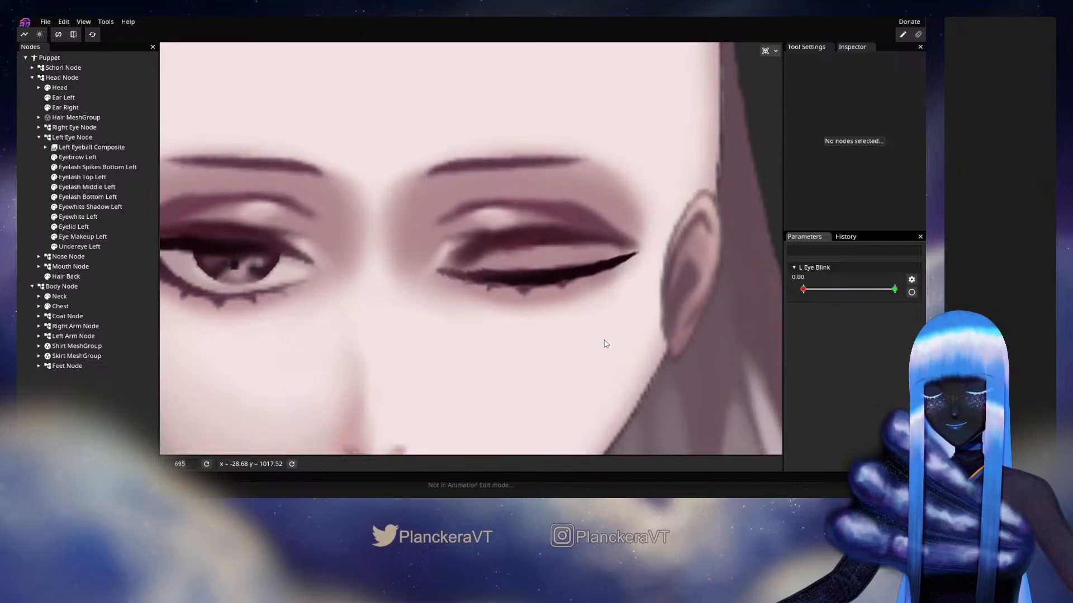
scroll(607, 343, "down", 4)
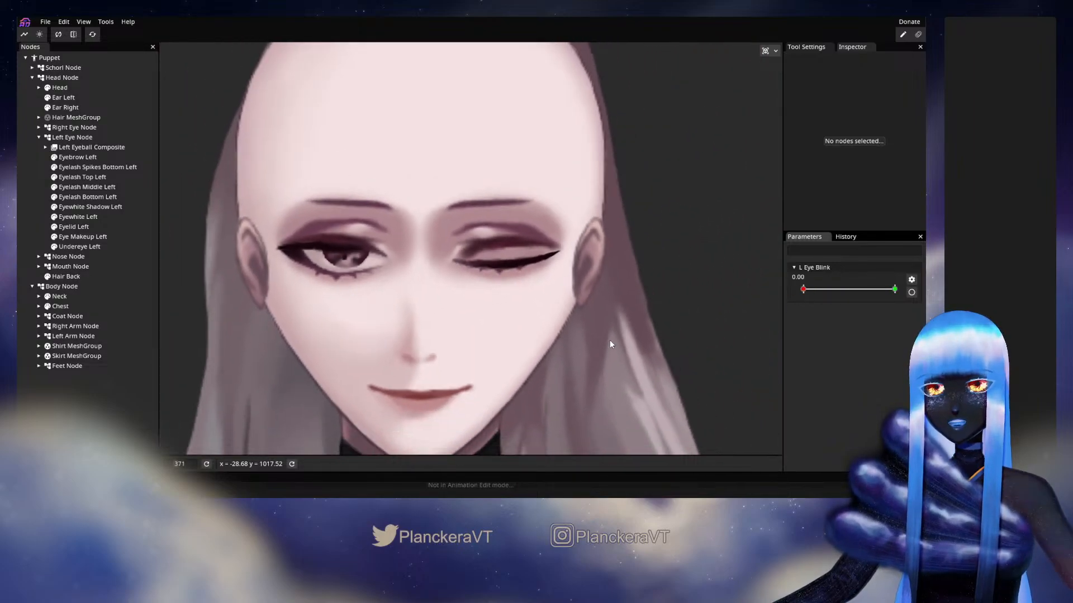
scroll(610, 345, "down", 1)
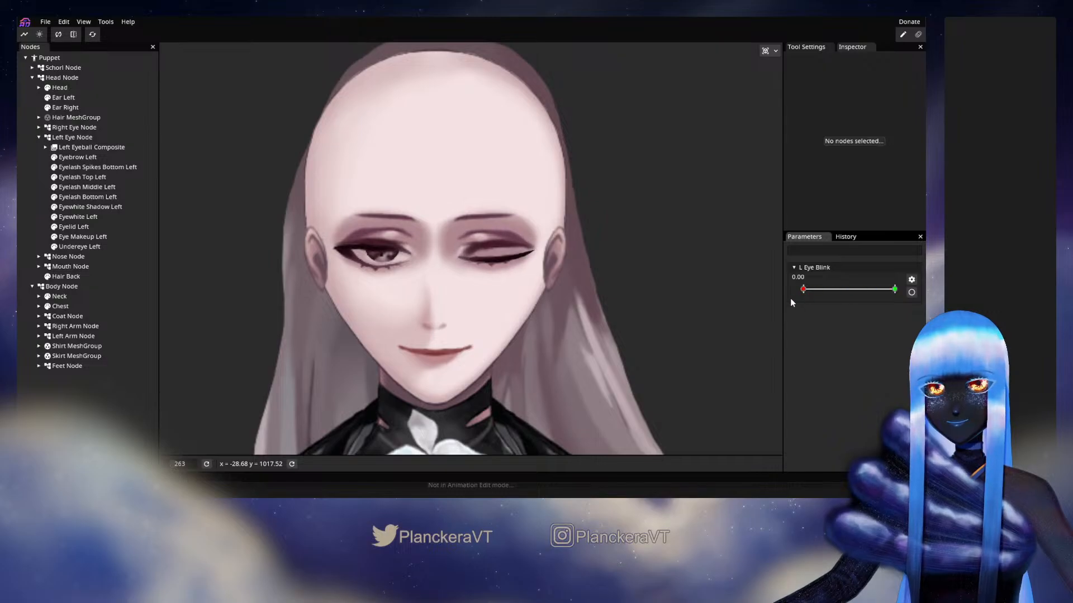
Open L Eye Blink to 1.00 and turn the visibility of Hair MeshGroup back on
left_click_drag(803, 290, 890, 299)
left_click_drag(803, 288, 896, 291)
scroll(605, 308, "down", 2)
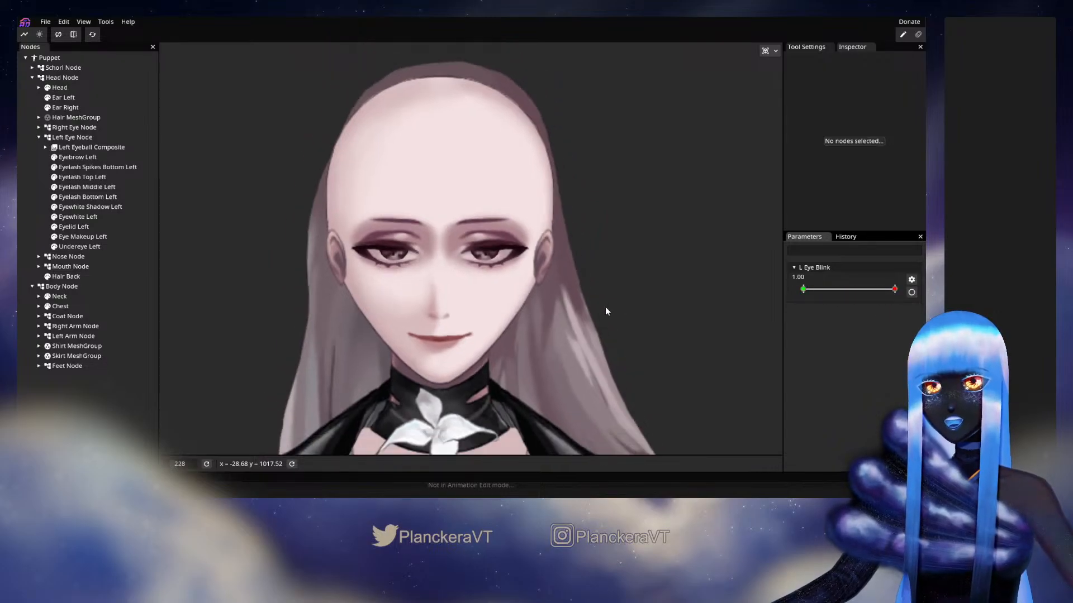
left_click(48, 118)
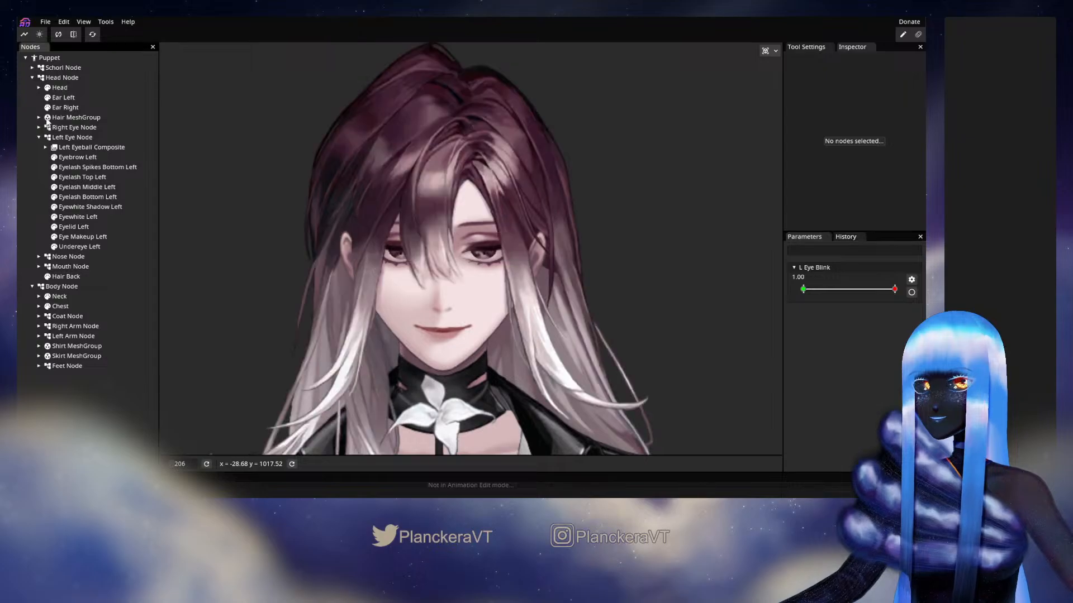
Open Flip Pairing and try to pair Eye Socket Right with Eye Socket Left
left_click(73, 35)
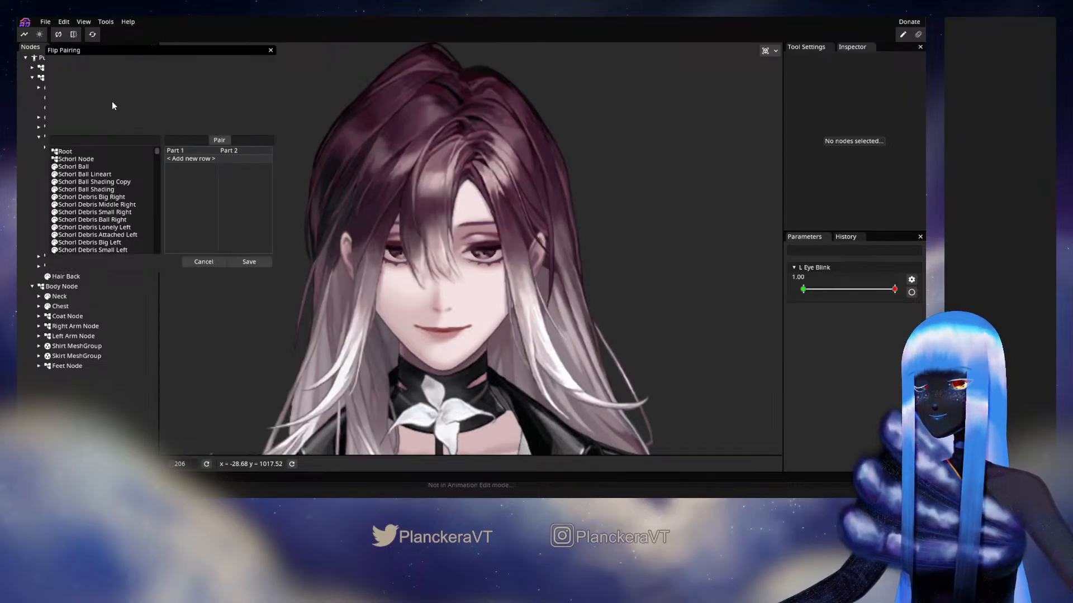
left_click_drag(111, 182, 145, 183)
scroll(146, 184, "down", 2)
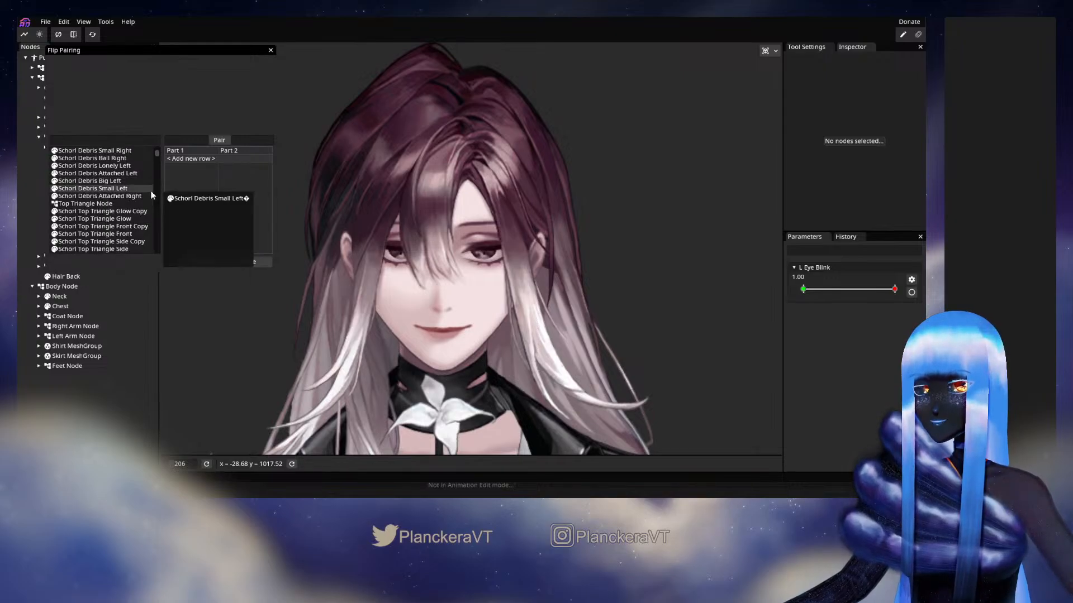
scroll(152, 194, "down", 2)
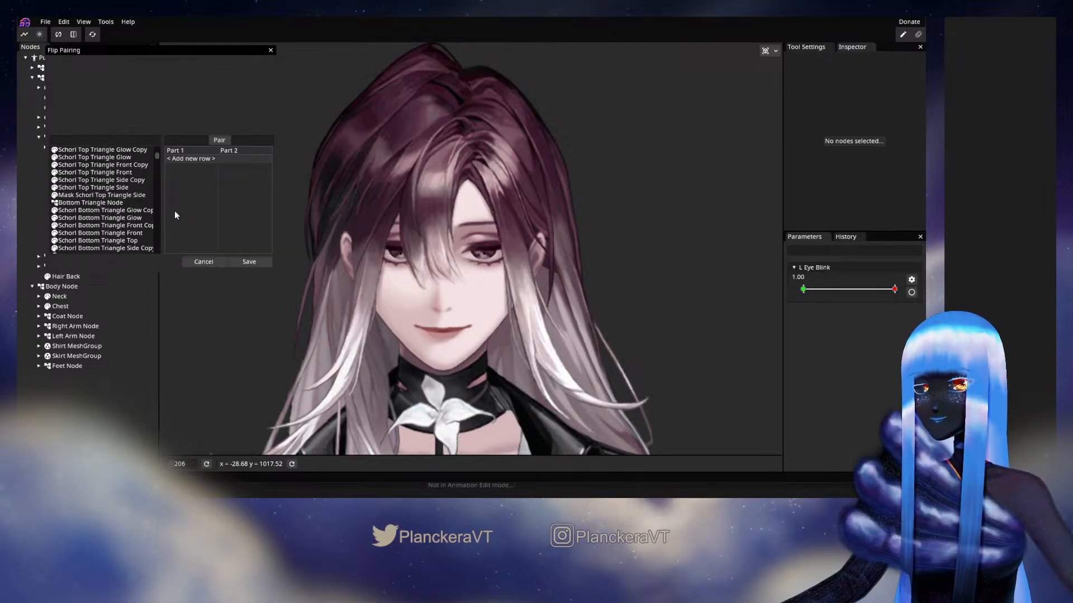
scroll(136, 206, "down", 2)
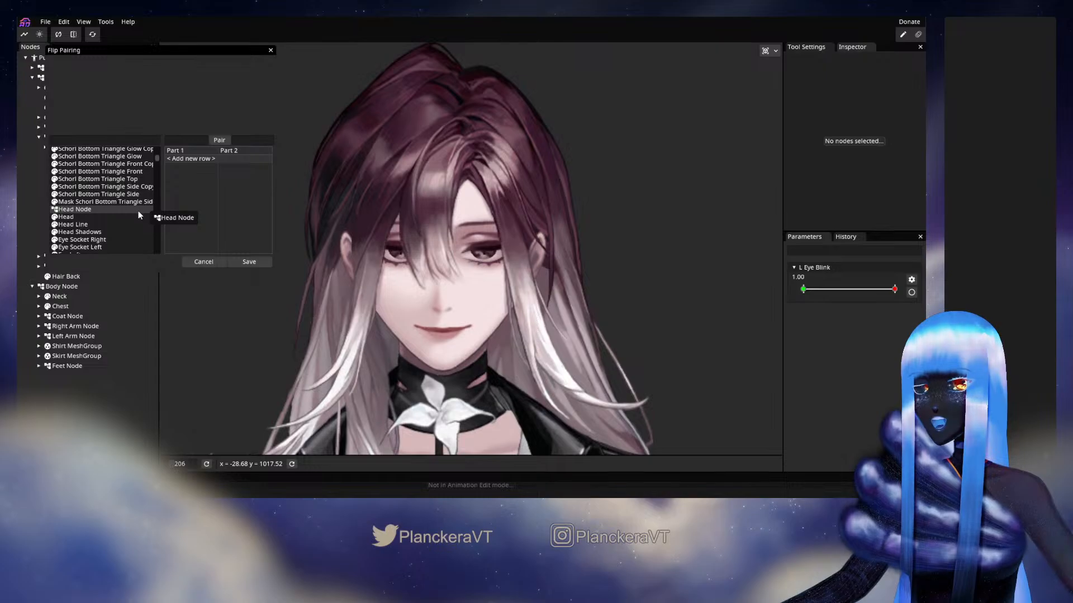
scroll(138, 210, "down", 1)
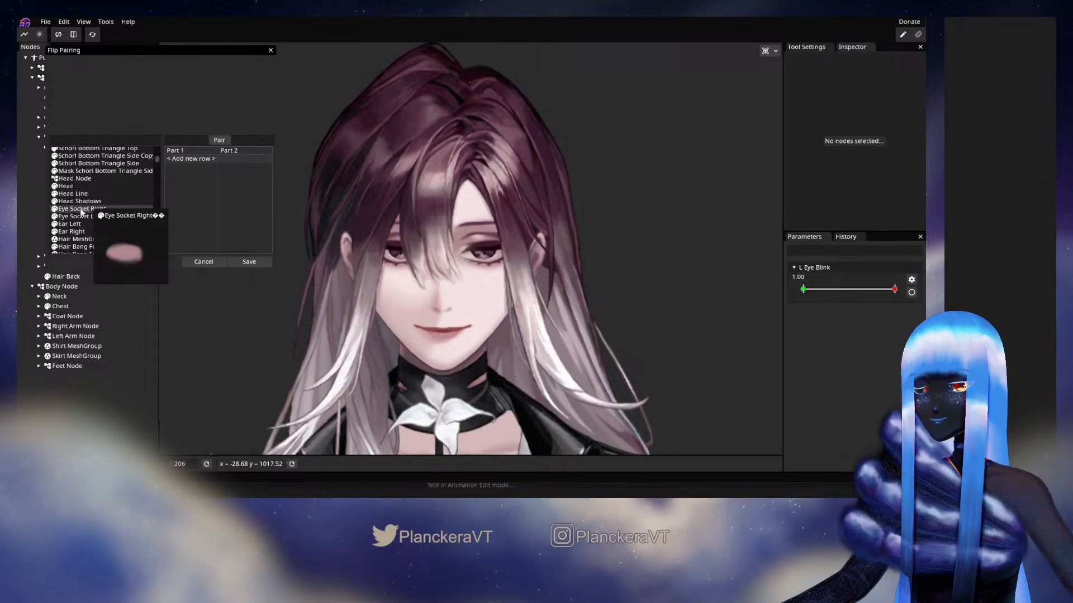
left_click_drag(85, 211, 175, 160)
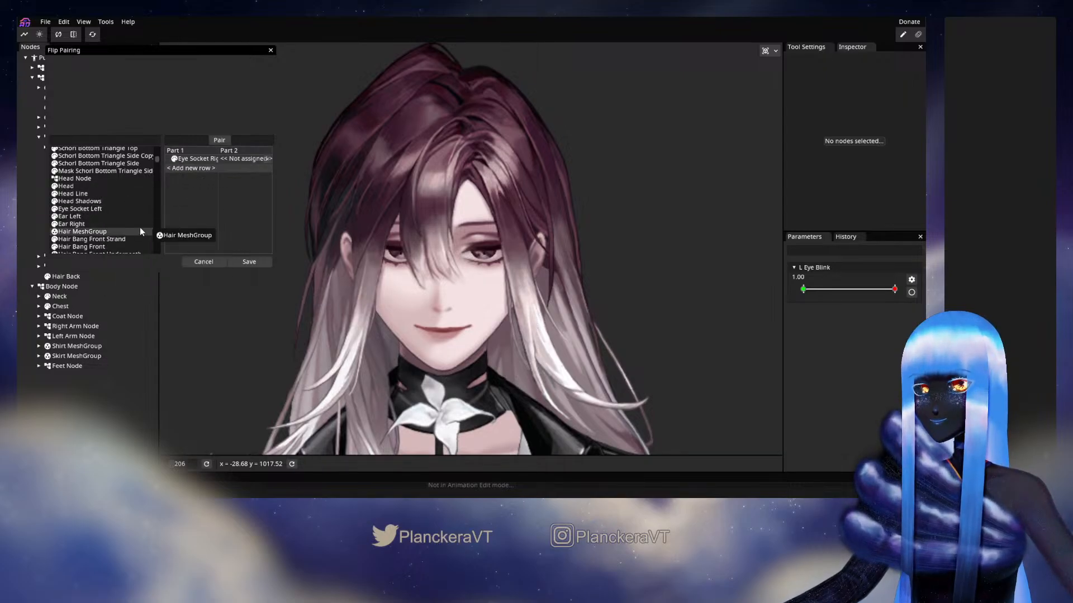
left_click_drag(84, 216, 241, 161)
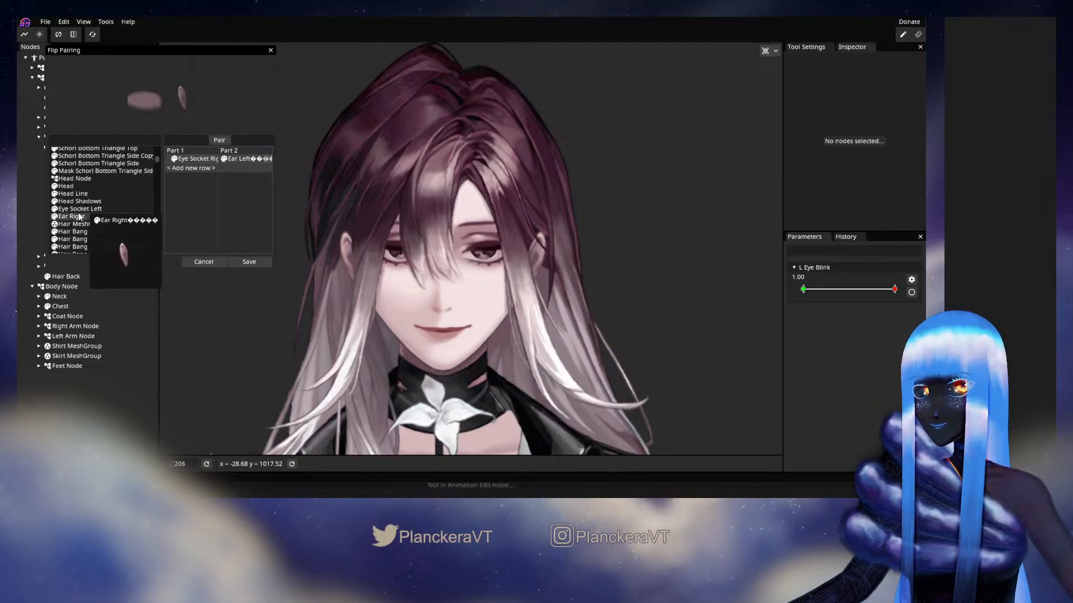
left_click_drag(78, 209, 246, 159)
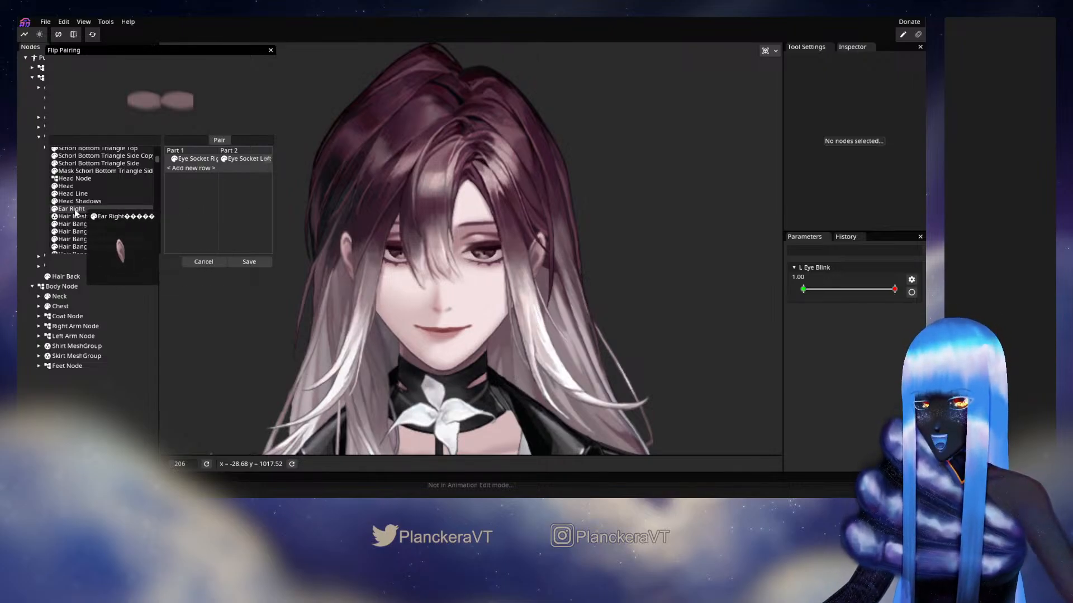
Try to add a flip pair for Ear Right, search the parts for "ear", and close the pairing with saving
left_click_drag(76, 212, 185, 170)
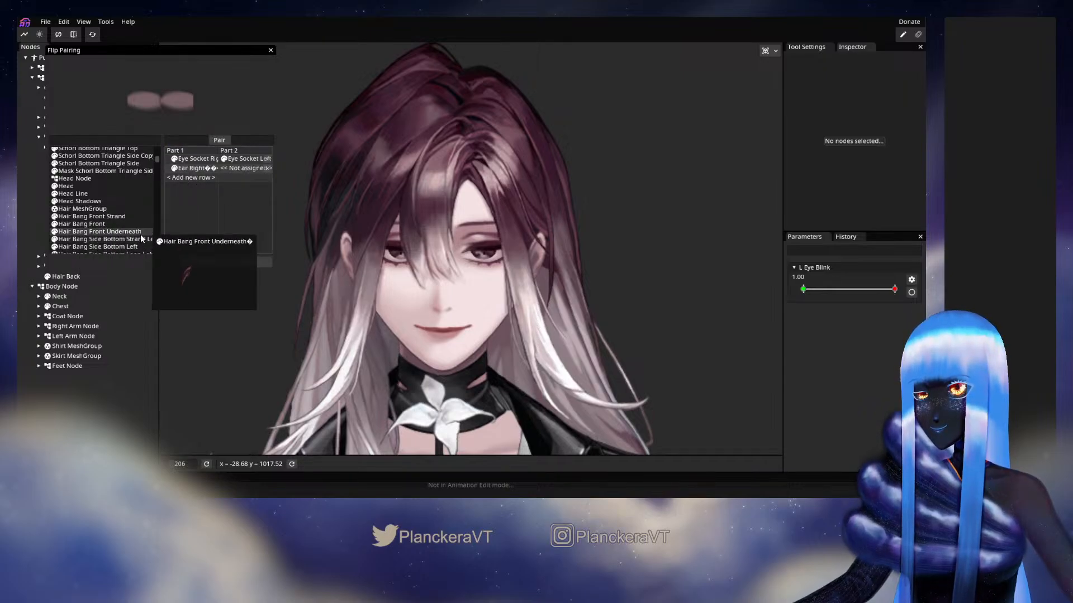
scroll(133, 200, "down", 6)
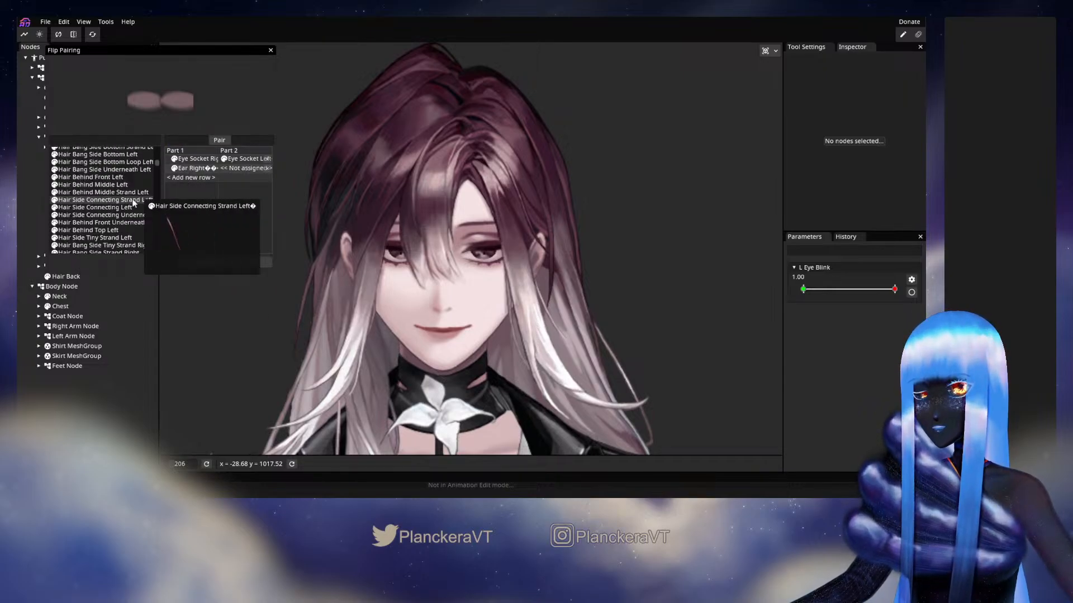
scroll(133, 198, "down", 4)
scroll(129, 189, "up", 10)
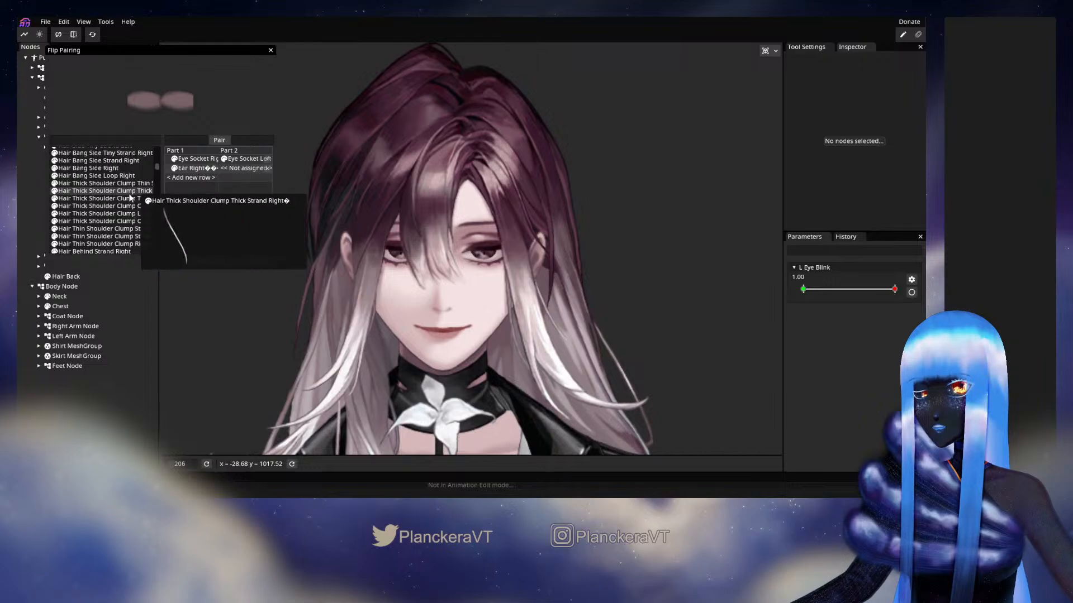
left_click(89, 140)
type("ear")
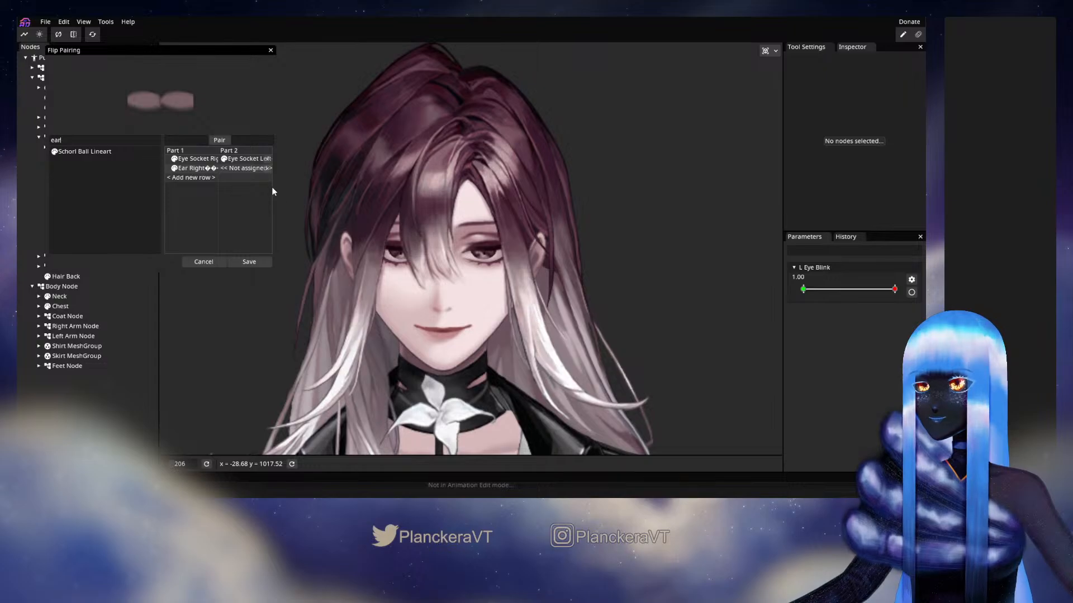
left_click(249, 261)
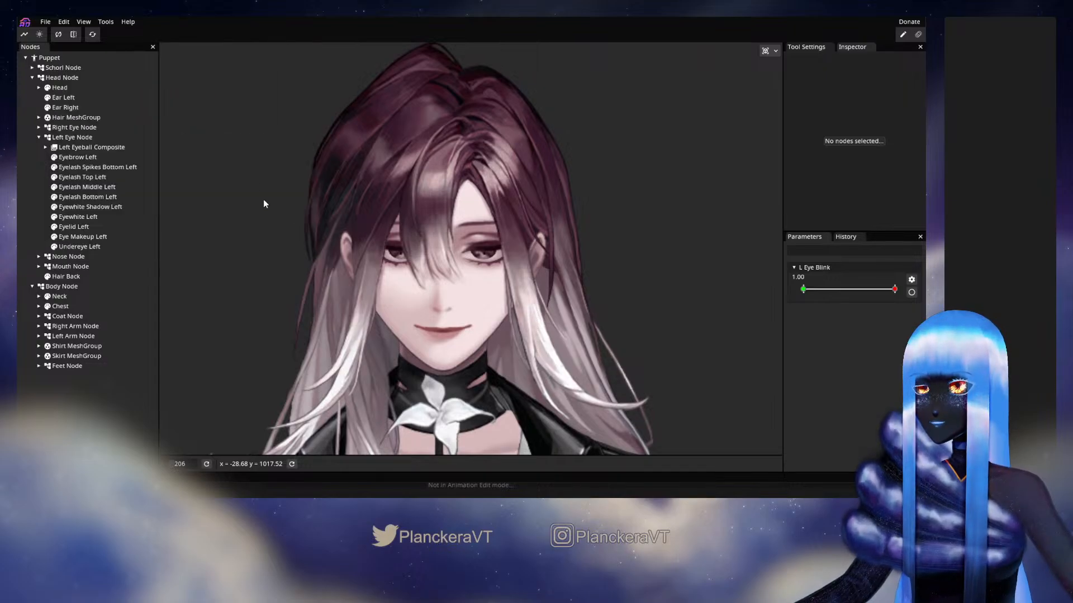
Reopen Flip Pairing, filter the parts by "ear" and pair Ear Right with Ear Left
left_click(63, 21)
left_click(106, 45)
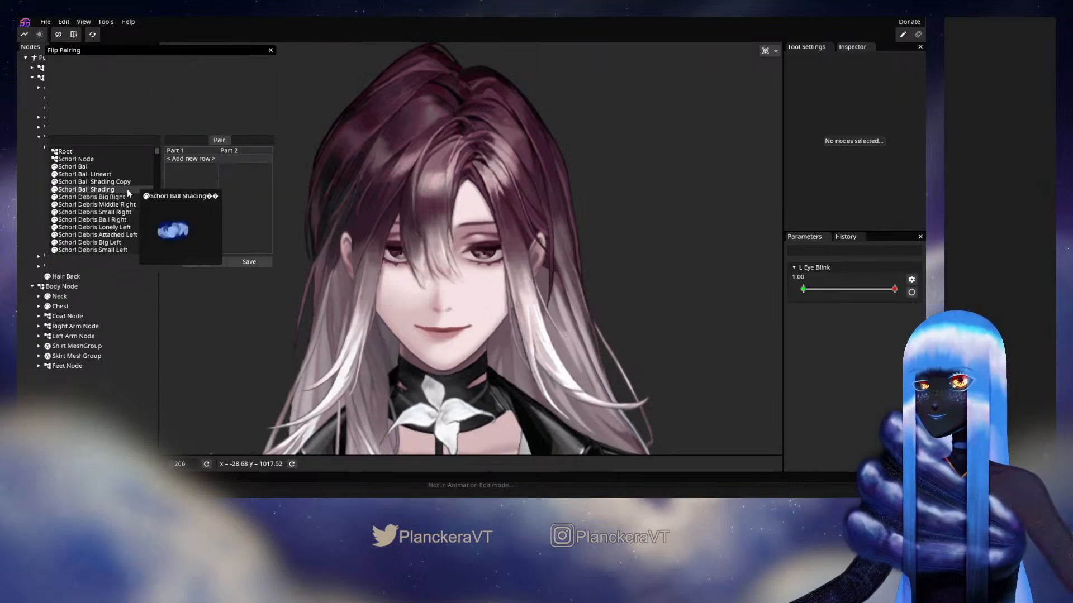
left_click(94, 139)
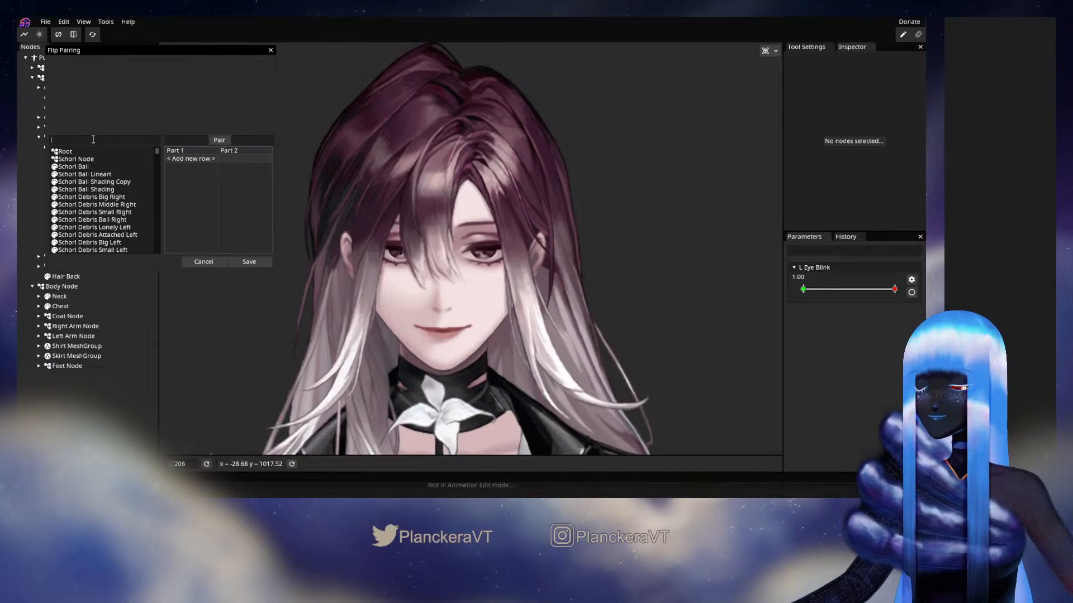
type("ear")
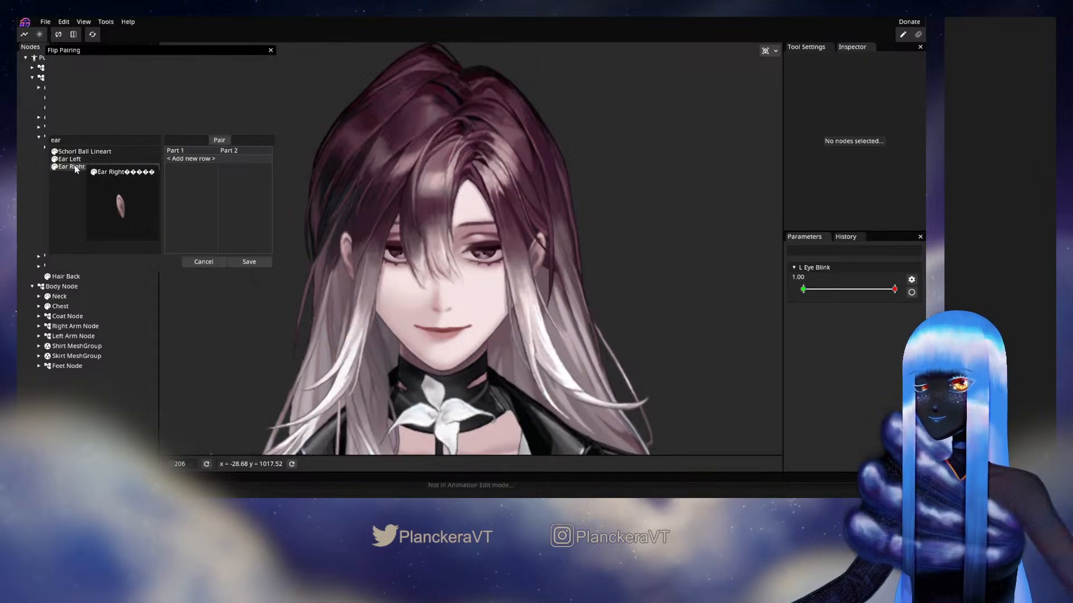
left_click_drag(73, 169, 182, 157)
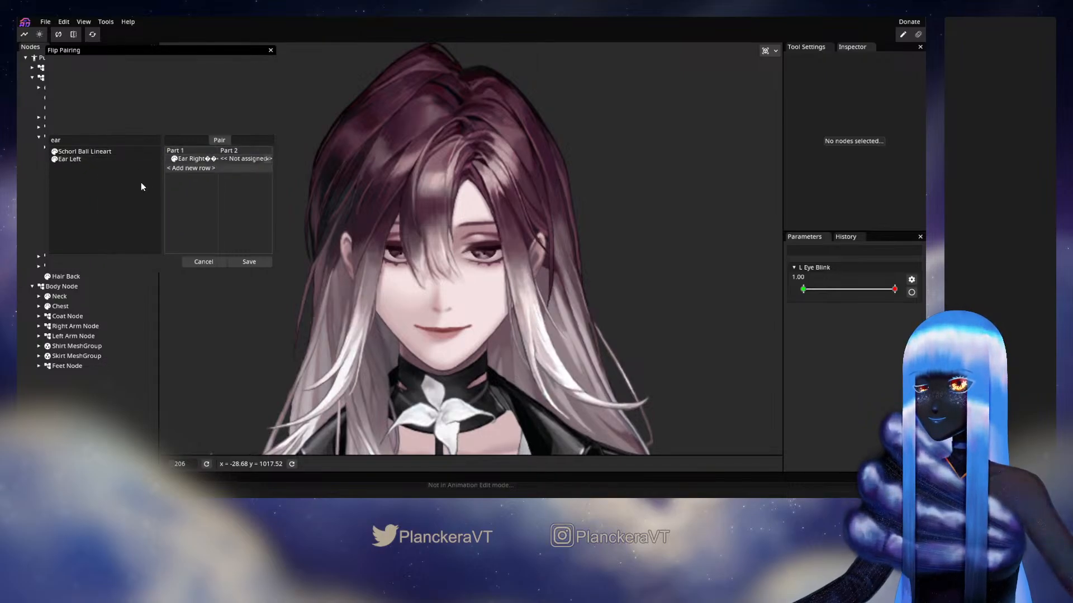
left_click_drag(67, 160, 251, 158)
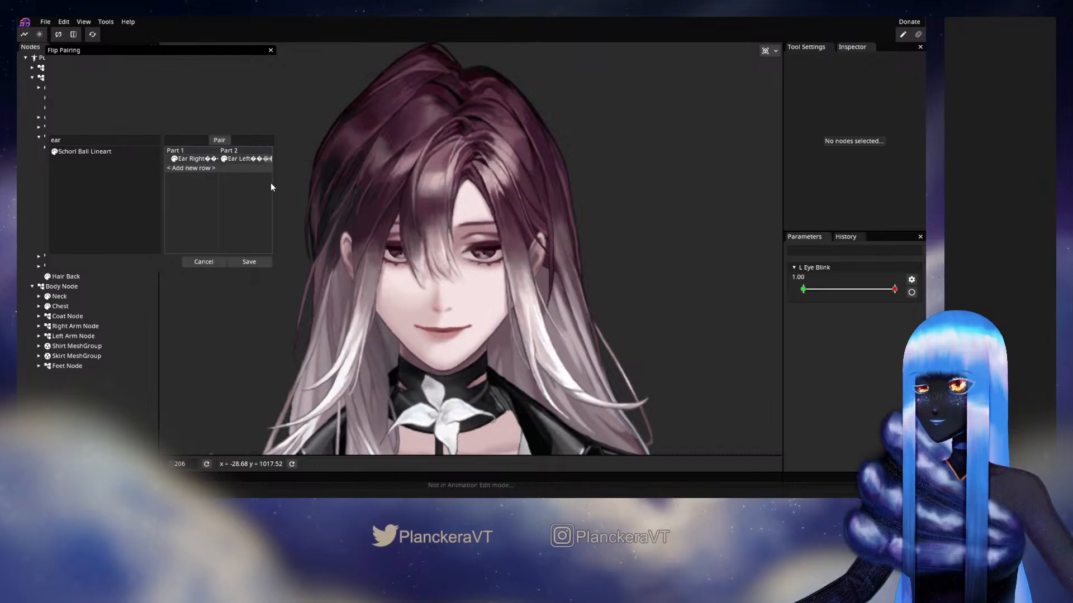
Clear the part filter and pair Eye Socket Right with Eye Socket Left in a new row
key("BackSpace")
key("BackSpace")
key("BackSpace")
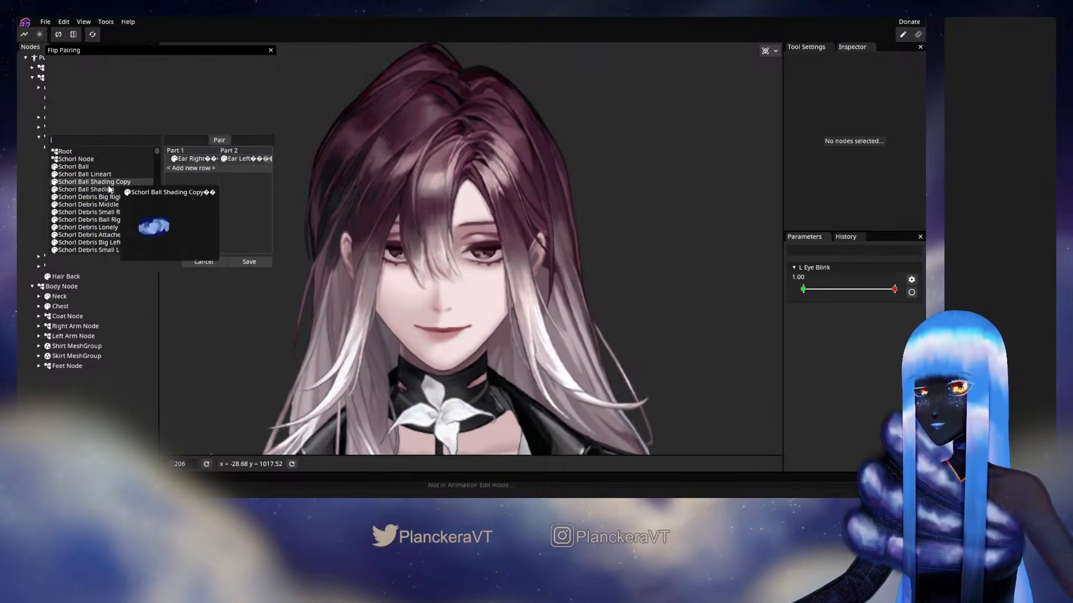
scroll(108, 186, "down", 5)
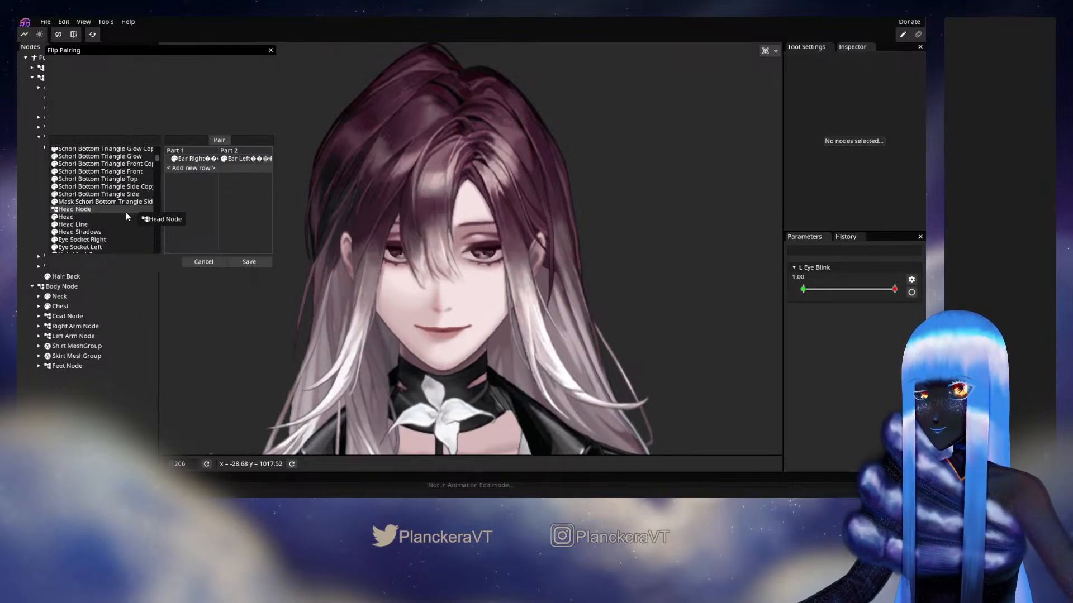
scroll(130, 212, "down", 2)
left_click_drag(81, 209, 179, 172)
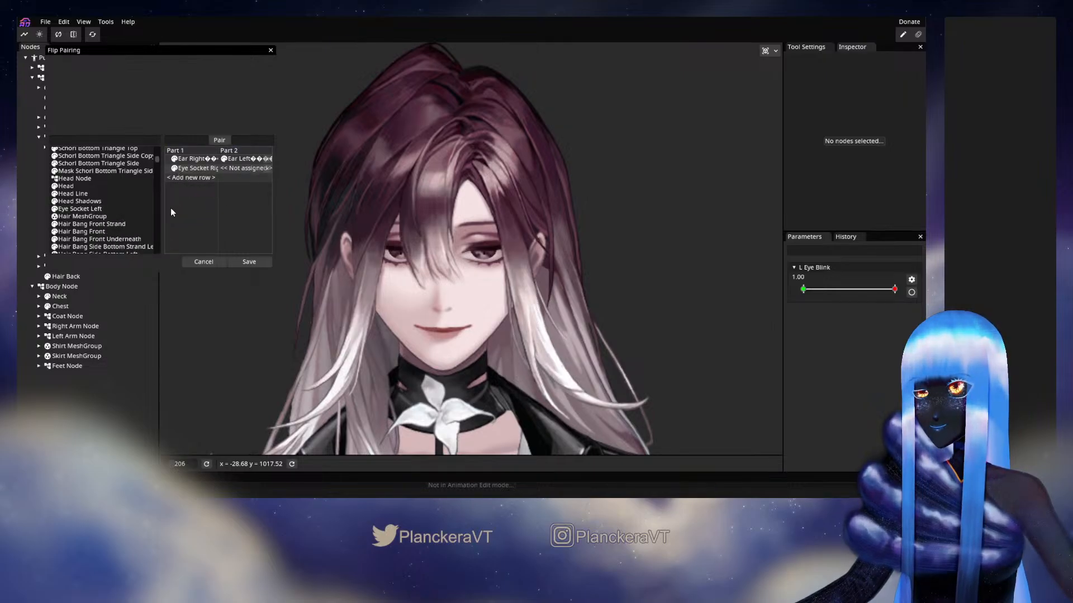
left_click_drag(80, 209, 229, 170)
Pair Right Eye Node with Left Eye Node in a new row, finding the left one by filter, and clear the filter
left_click_drag(84, 194, 136, 198)
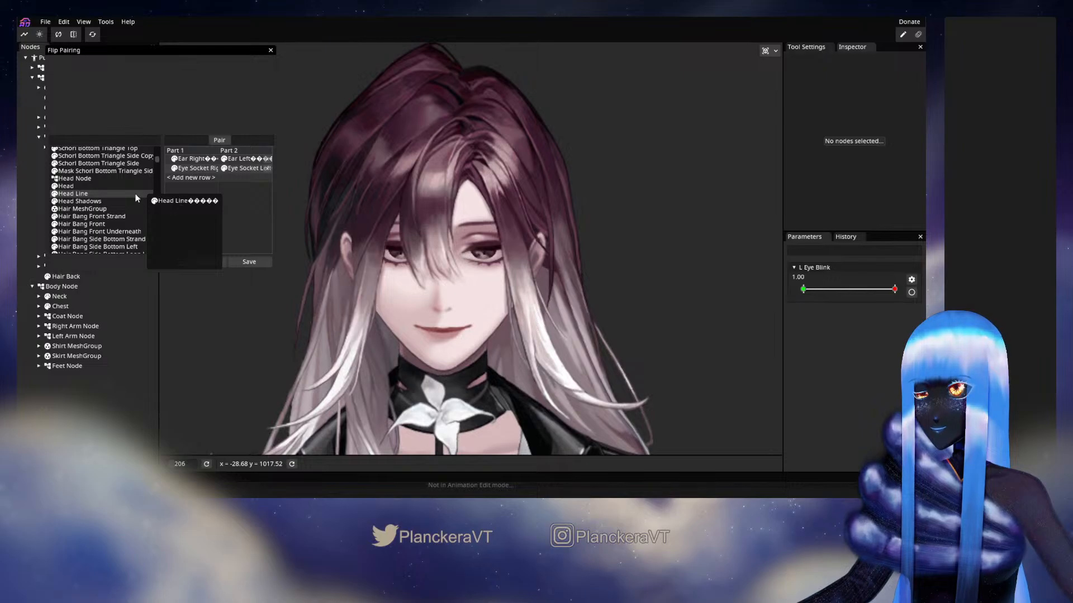
scroll(136, 197, "down", 1)
scroll(136, 200, "up", 1)
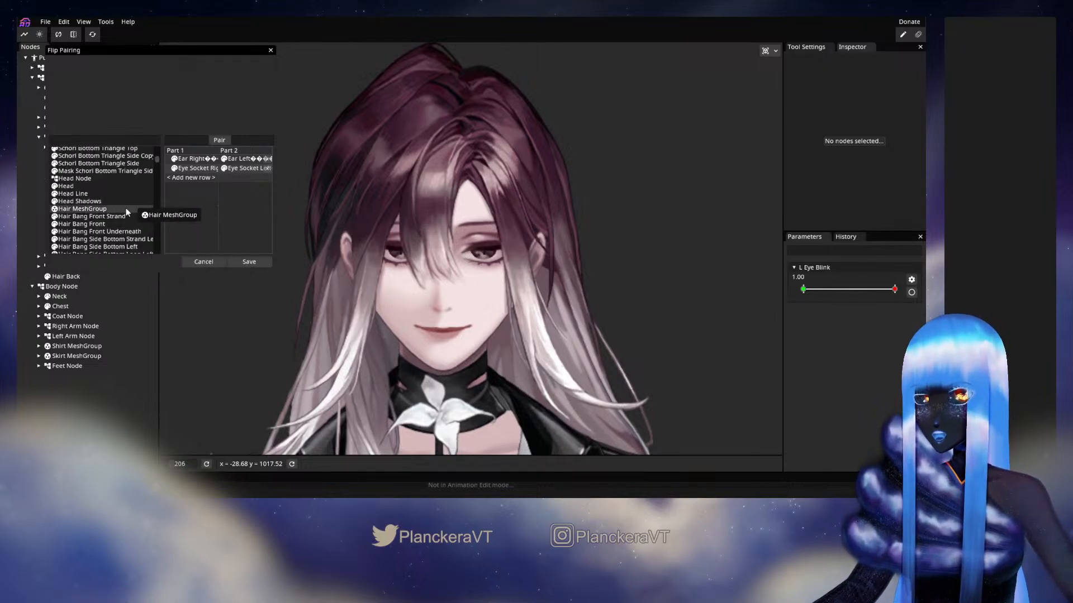
scroll(129, 190, "down", 1)
scroll(129, 192, "down", 5)
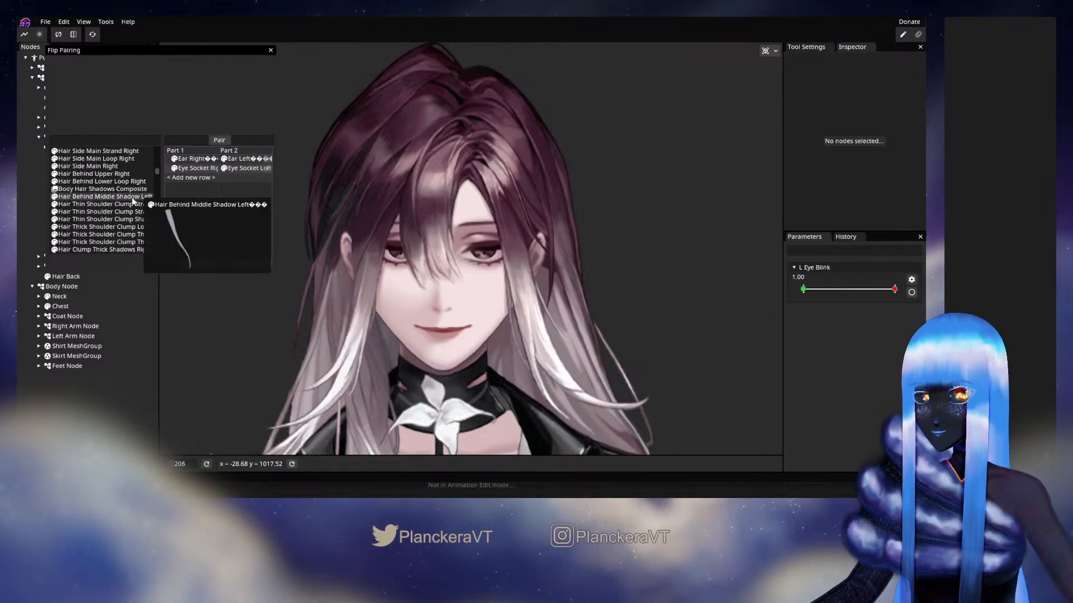
scroll(133, 201, "down", 1)
scroll(132, 200, "down", 2)
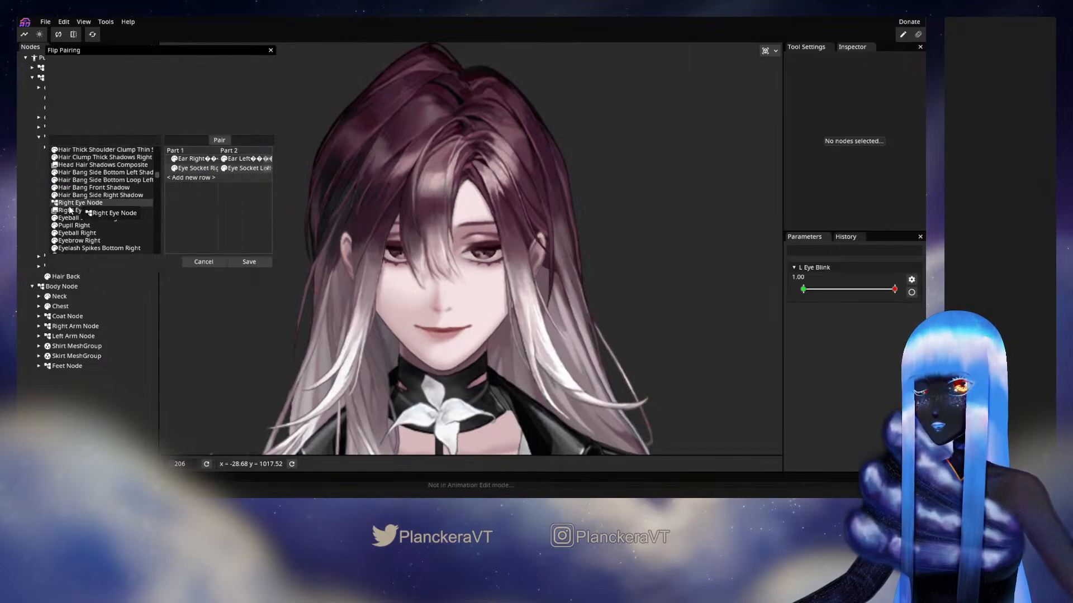
left_click_drag(69, 209, 186, 183)
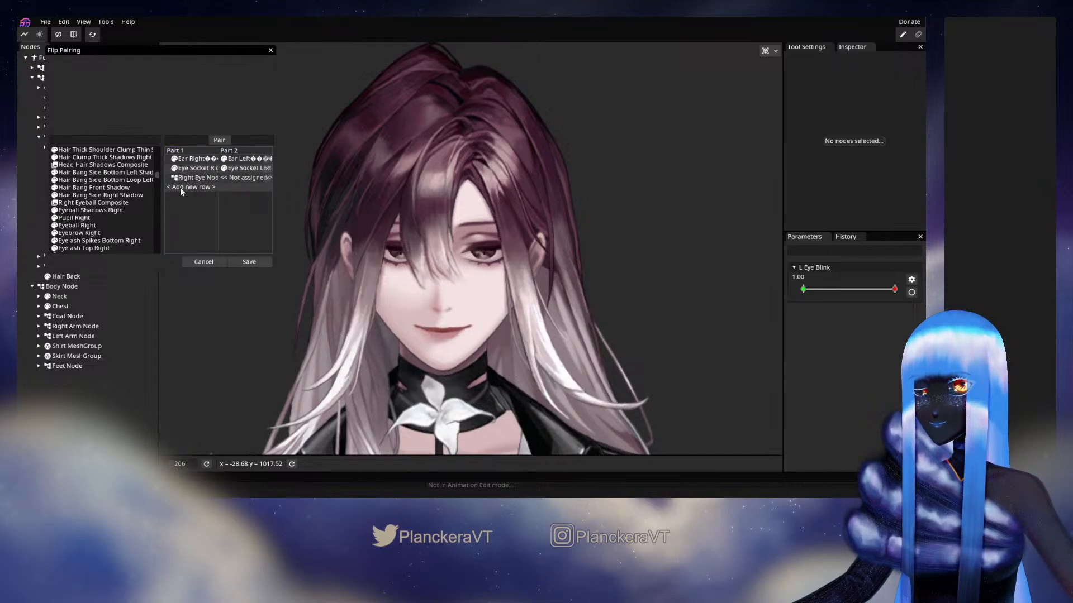
left_click(100, 141)
type("l")
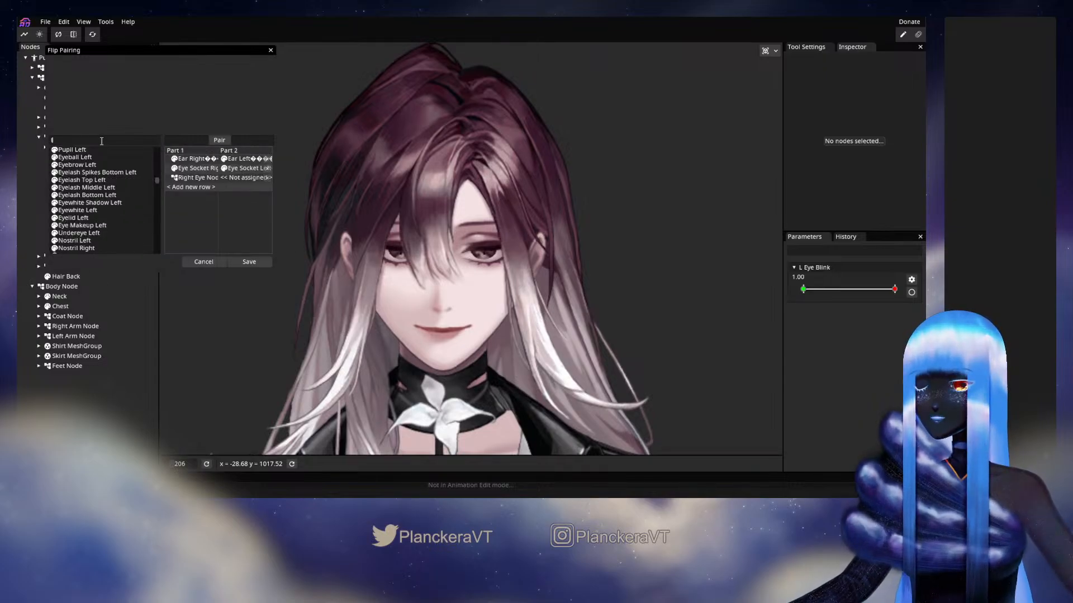
type("eft el")
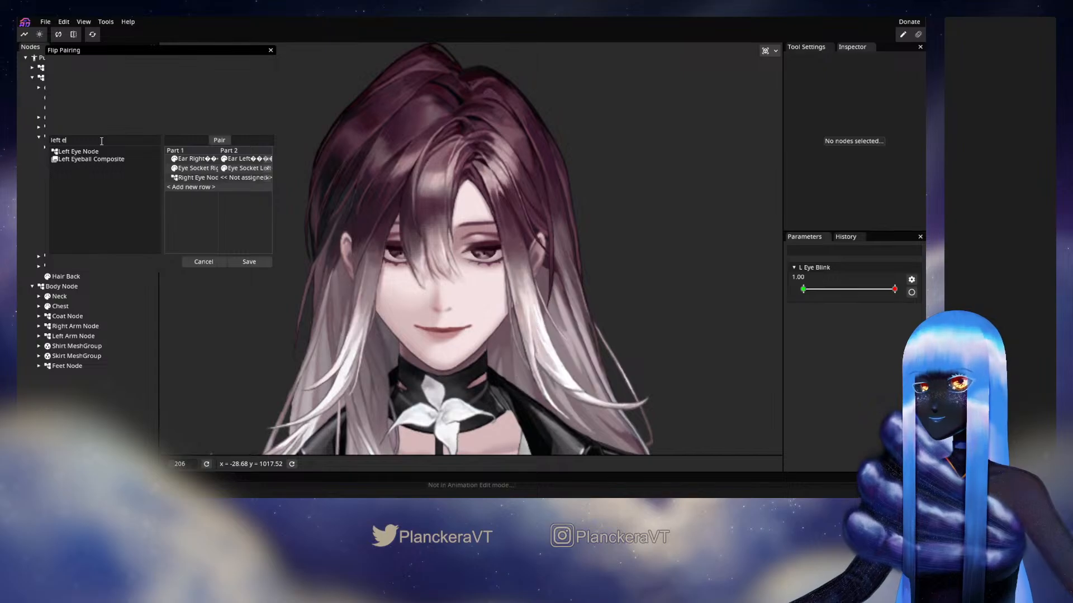
left_click_drag(90, 155, 243, 178)
key("BackSpace")
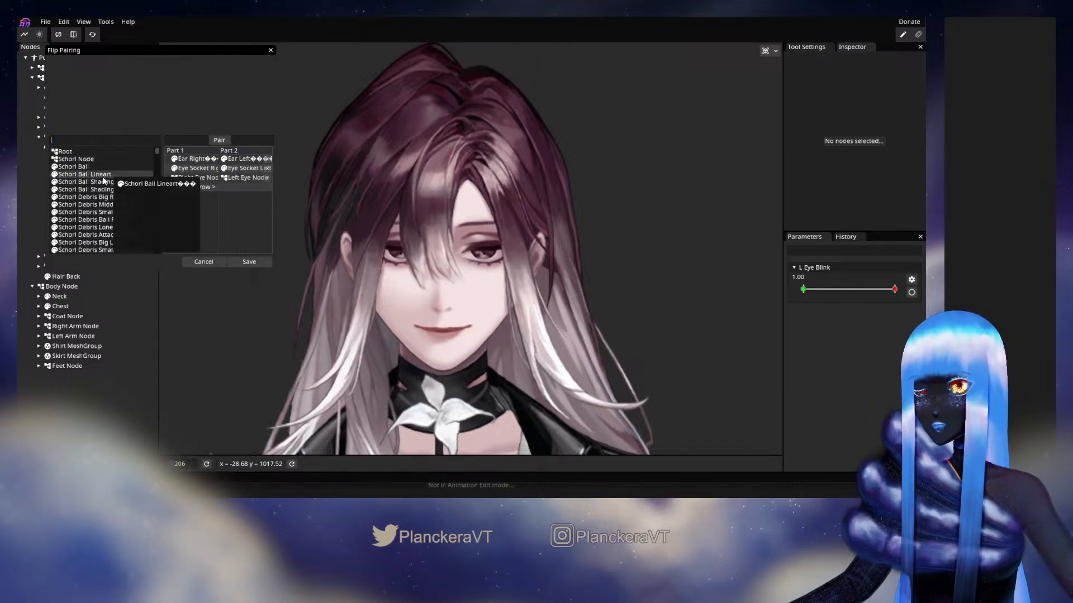
Pair Right Eyeball Composite with Left Eyeball Composite in a new row, filtering the parts by "eyeba" for the left one, and clear the filter
scroll(116, 175, "down", 2)
scroll(112, 191, "down", 10)
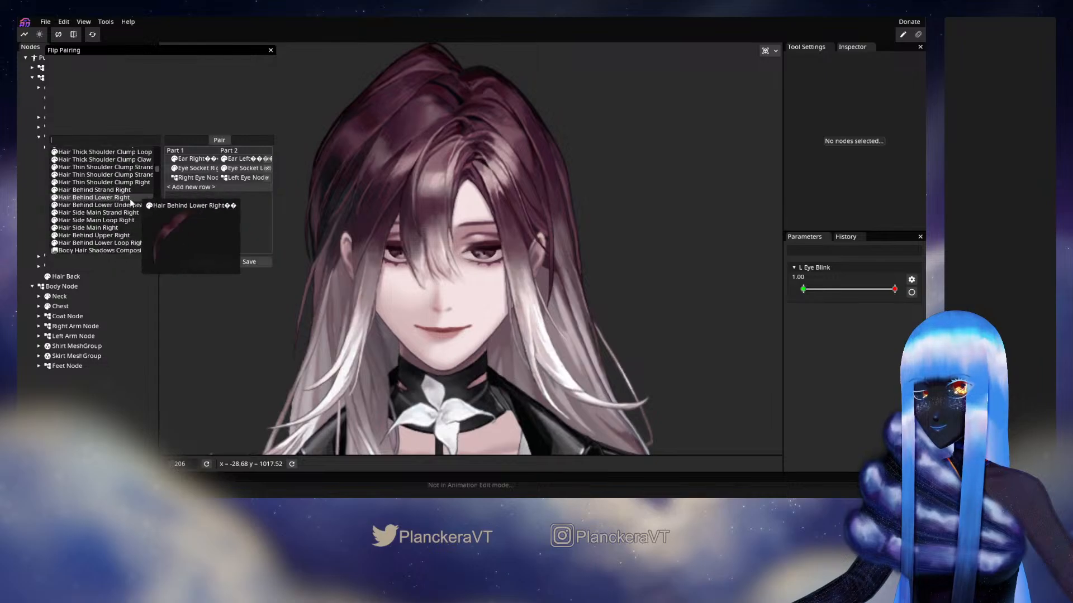
scroll(121, 241, "down", 2)
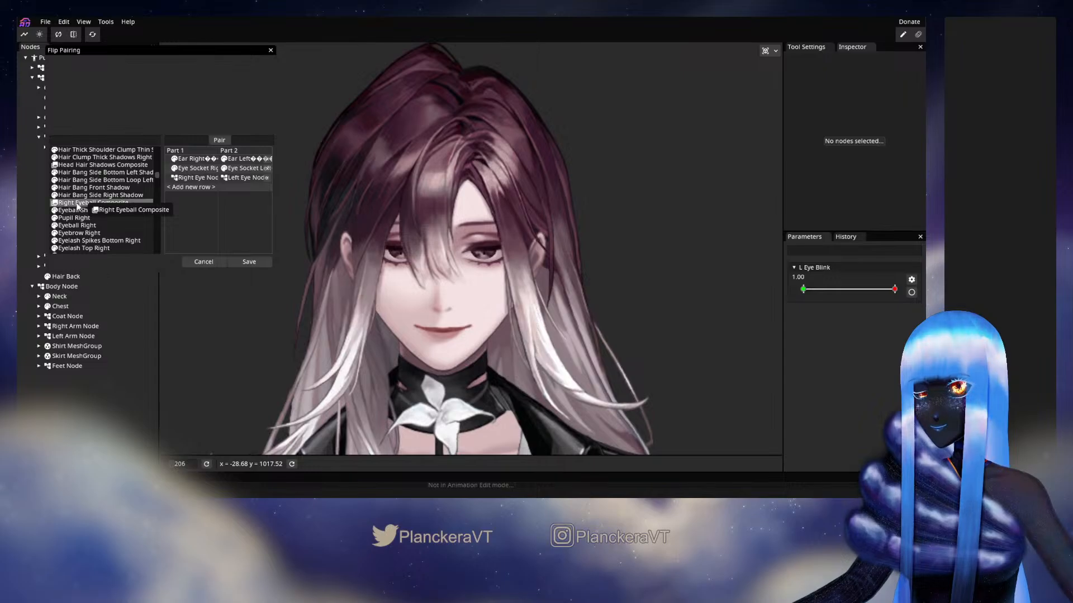
left_click_drag(89, 203, 187, 190)
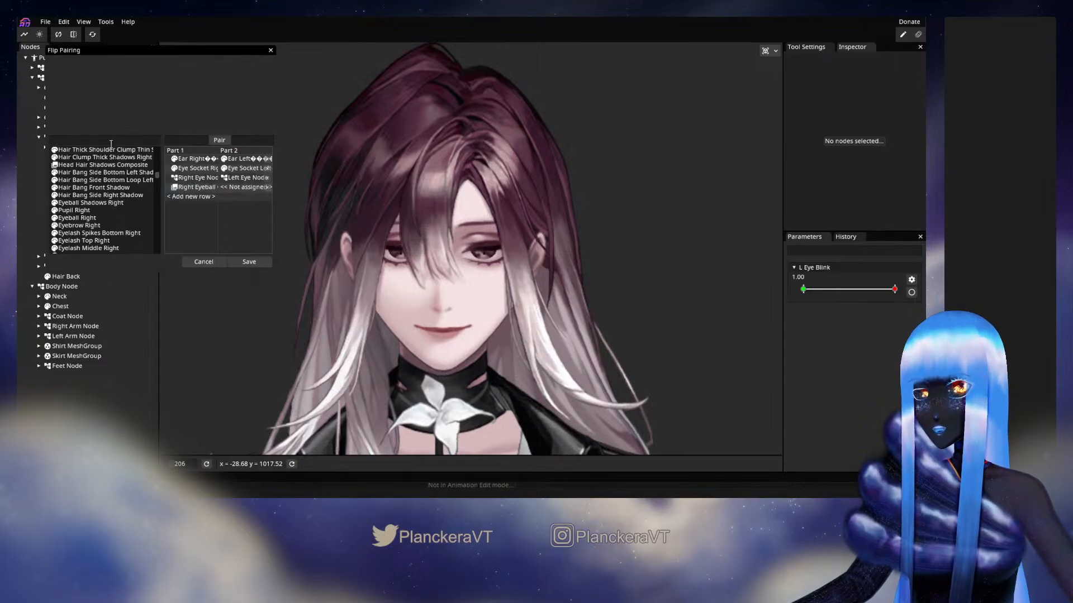
type("eyebal")
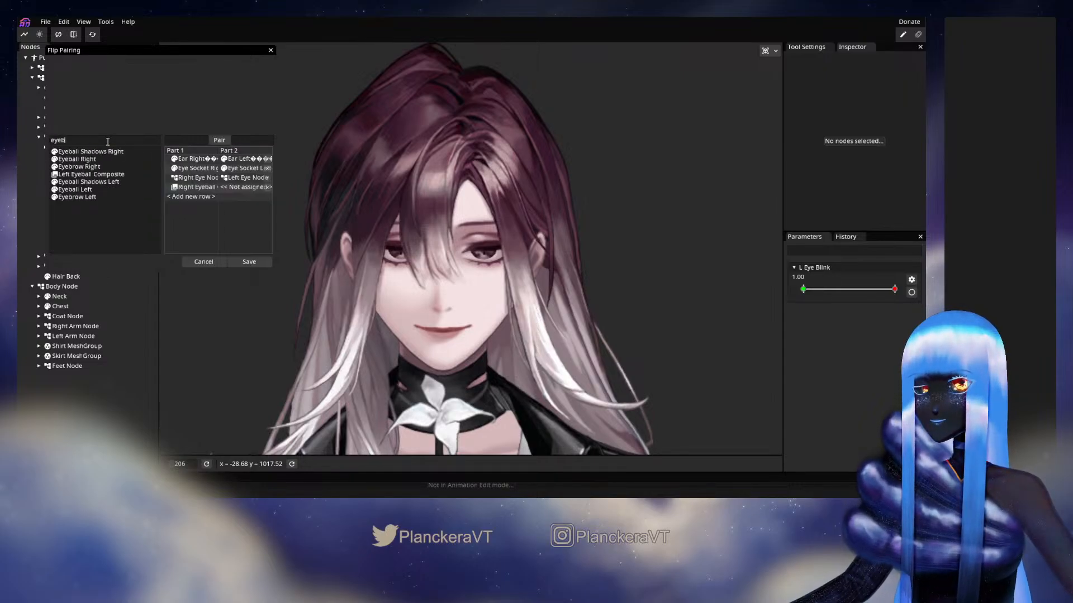
left_click_drag(91, 166, 238, 188)
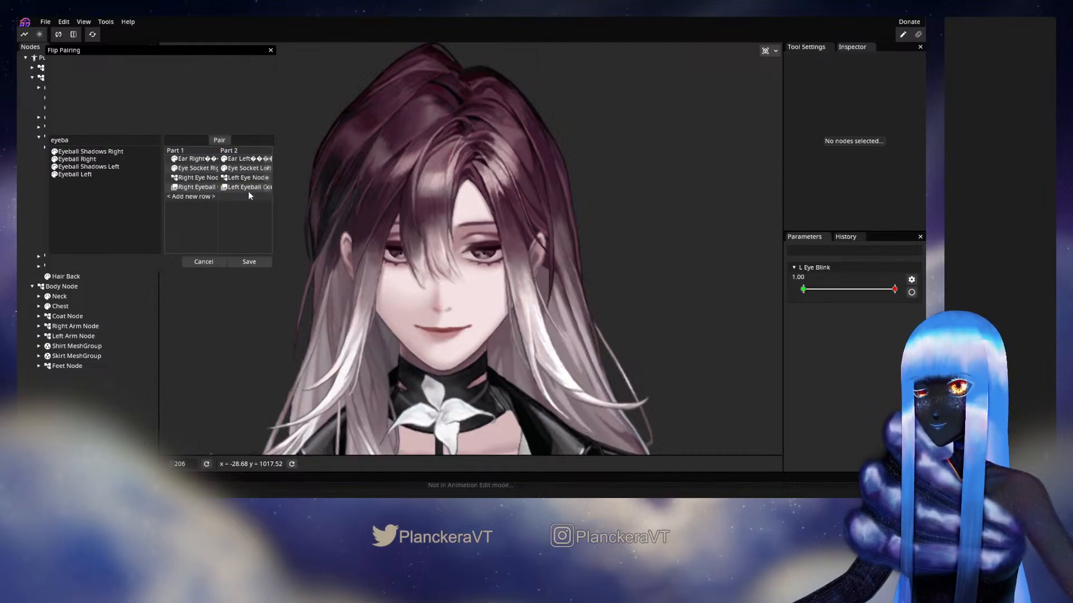
left_click_drag(55, 141, 49, 141)
key("BackSpace")
Pair Eyeball Shadows Right with Eyeball Shadows Left in a new flip pair row
scroll(89, 192, "down", 8)
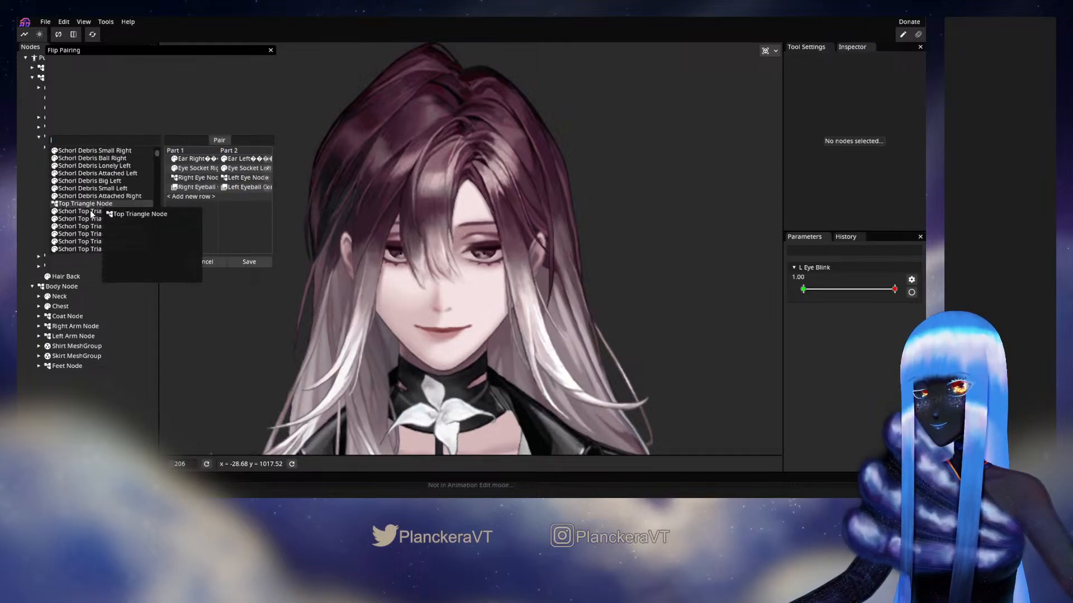
scroll(127, 207, "down", 8)
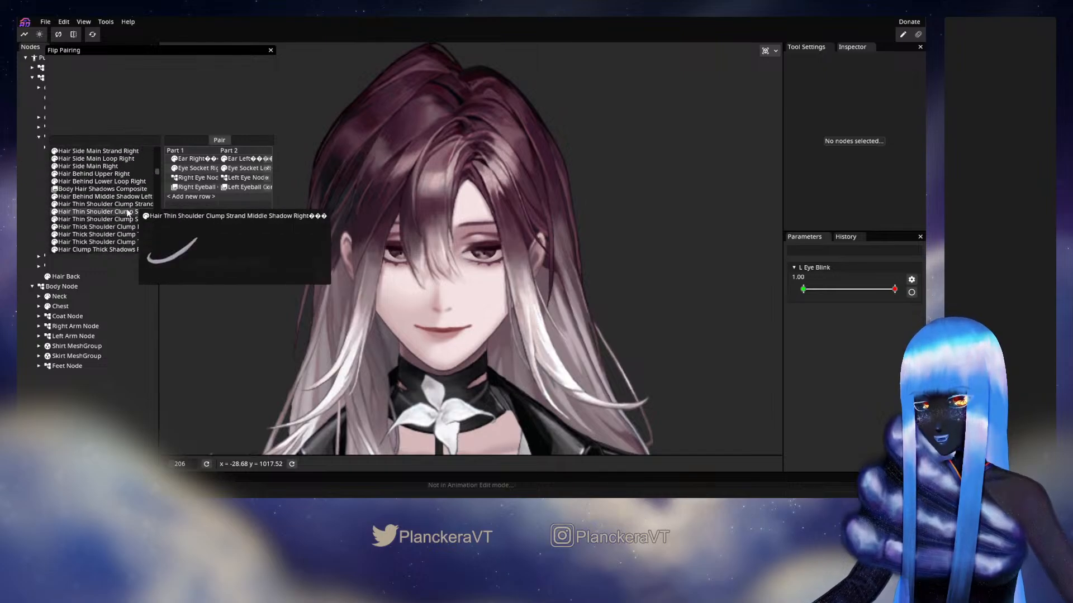
scroll(126, 209, "up", 2)
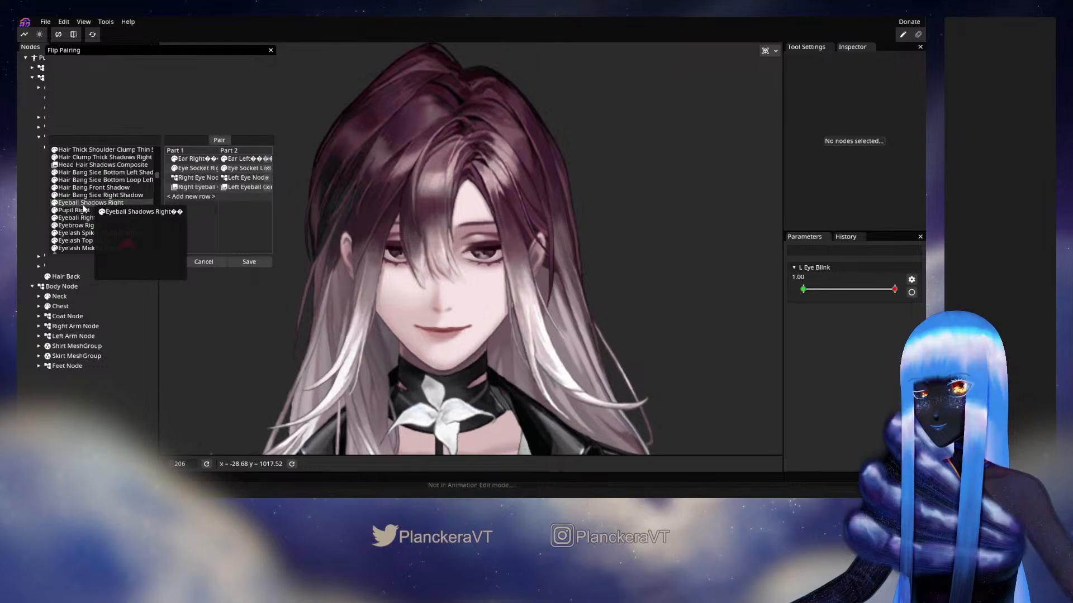
left_click_drag(78, 205, 188, 202)
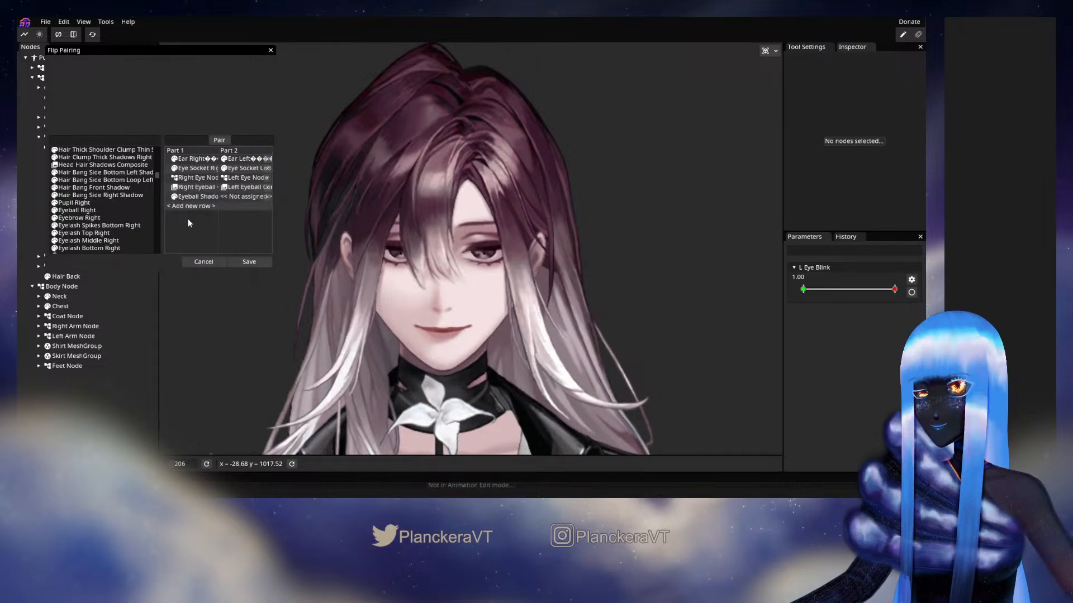
scroll(142, 198, "down", 2)
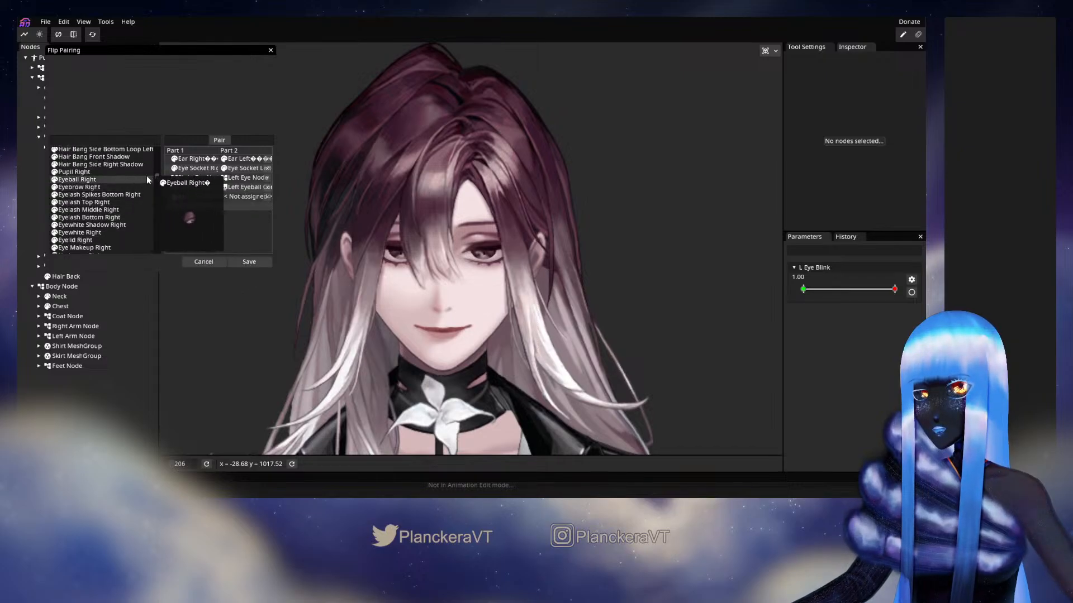
scroll(134, 182, "down", 2)
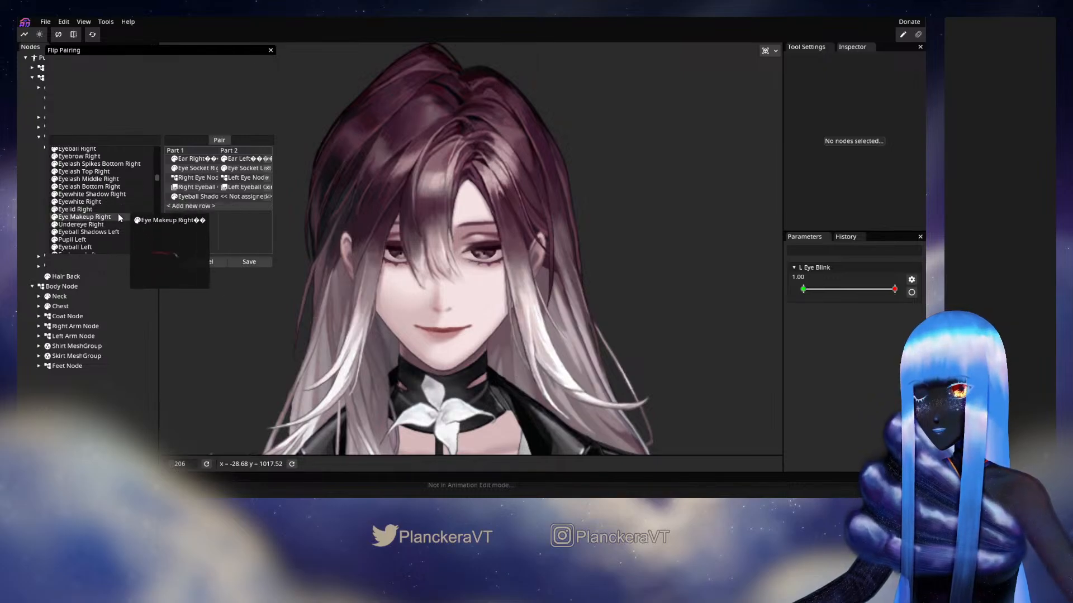
left_click_drag(103, 230, 228, 199)
Add a flip pair matching Pupil Right with Pupil Left
scroll(101, 202, "up", 2)
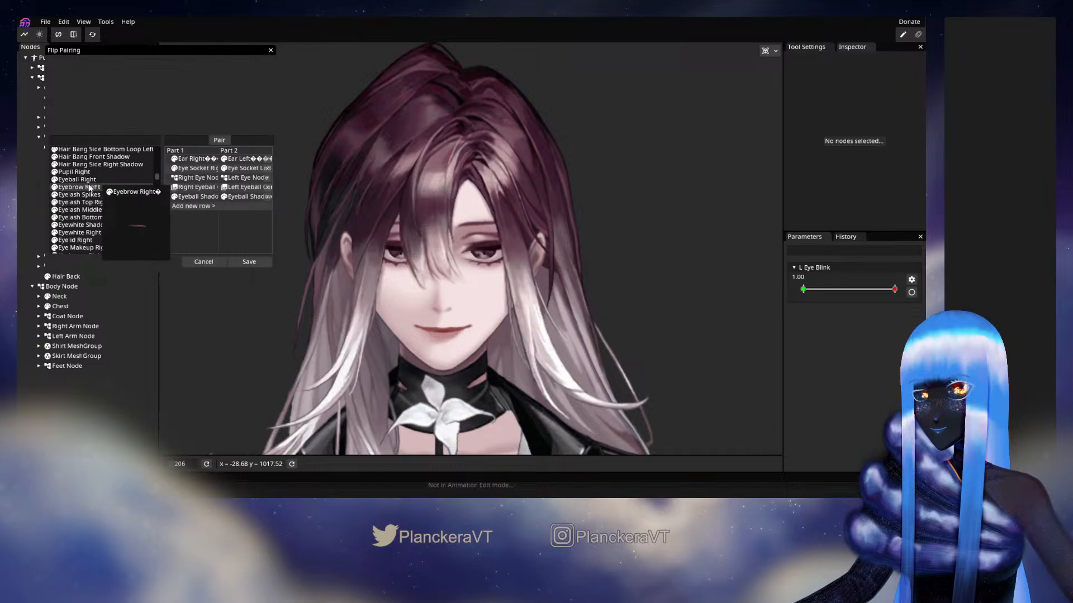
left_click_drag(79, 175, 190, 207)
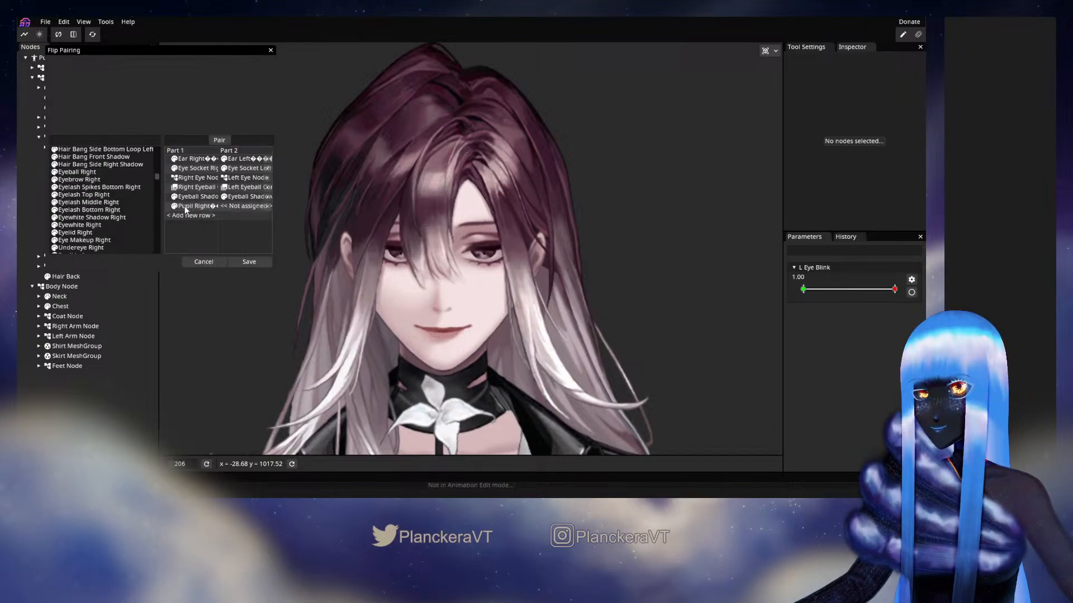
scroll(110, 192, "down", 2)
left_click_drag(87, 224, 240, 208)
Pair Eyeball Right with Eyeball Left in a new row, widening the Flip Pairing window so the full part names are readable
scroll(101, 201, "up", 2)
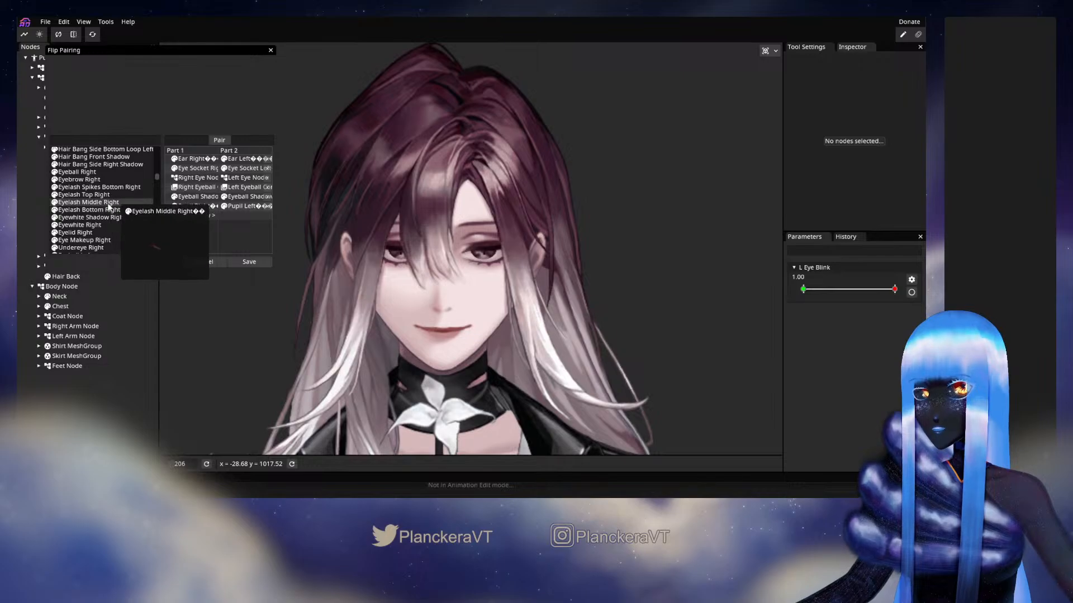
left_click_drag(74, 171, 186, 215)
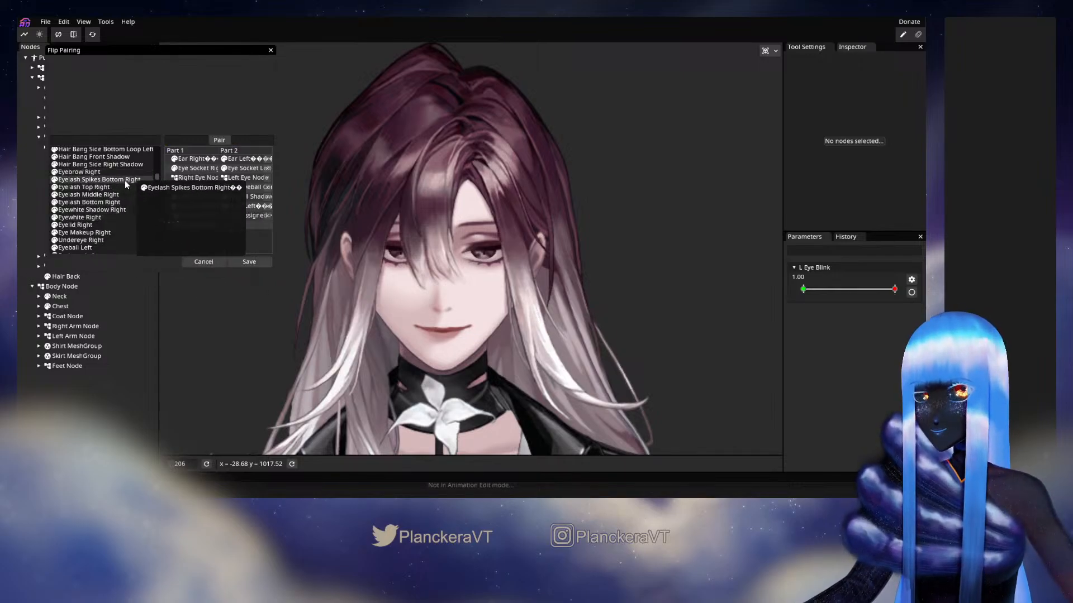
left_click_drag(275, 200, 421, 190)
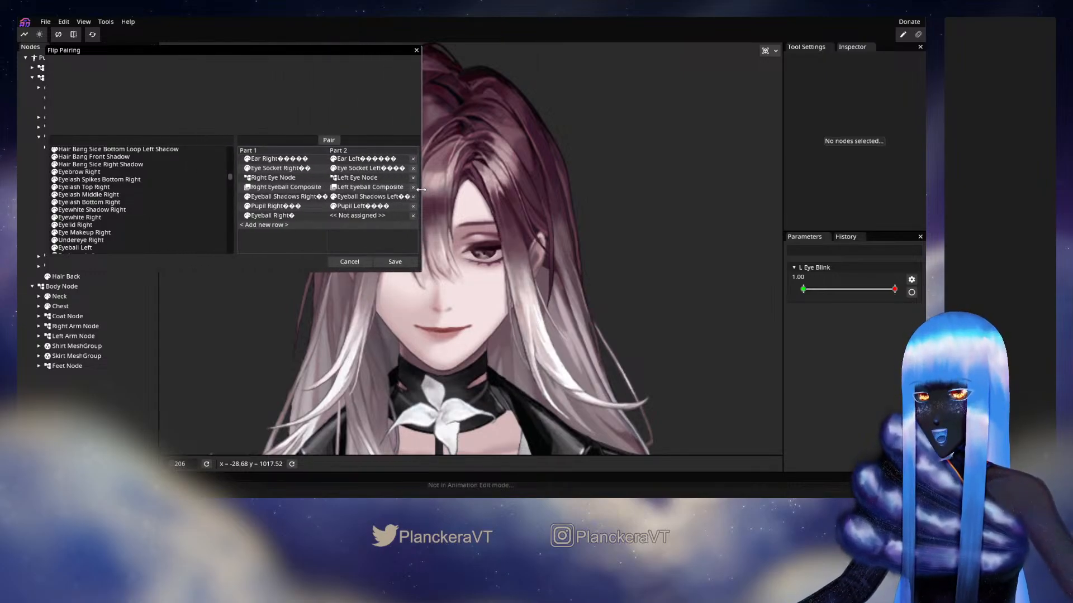
left_click_drag(90, 203, 172, 210)
scroll(172, 206, "down", 1)
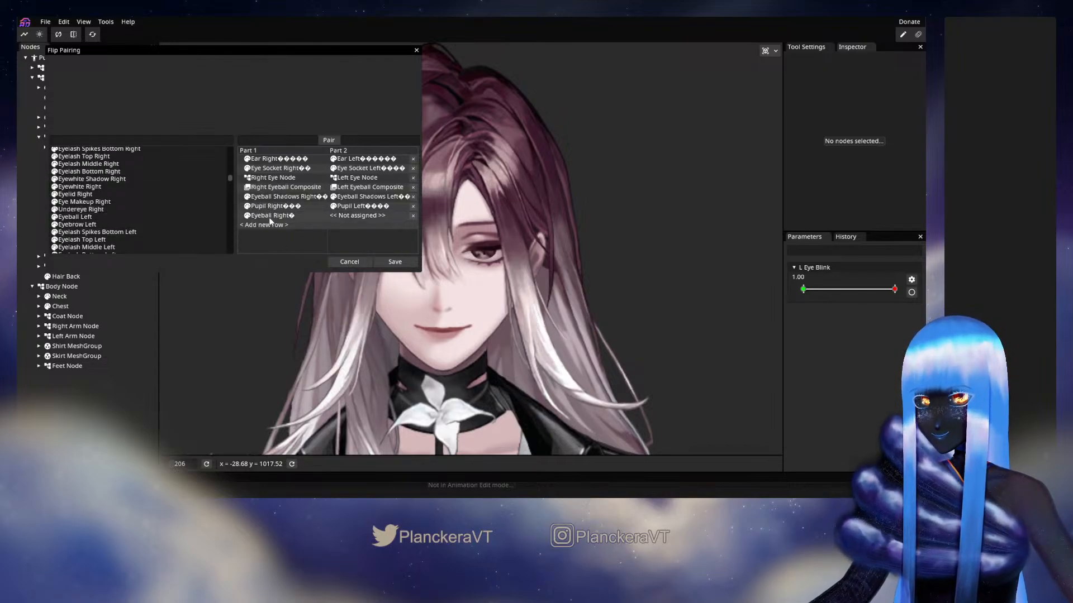
left_click_drag(71, 222, 367, 214)
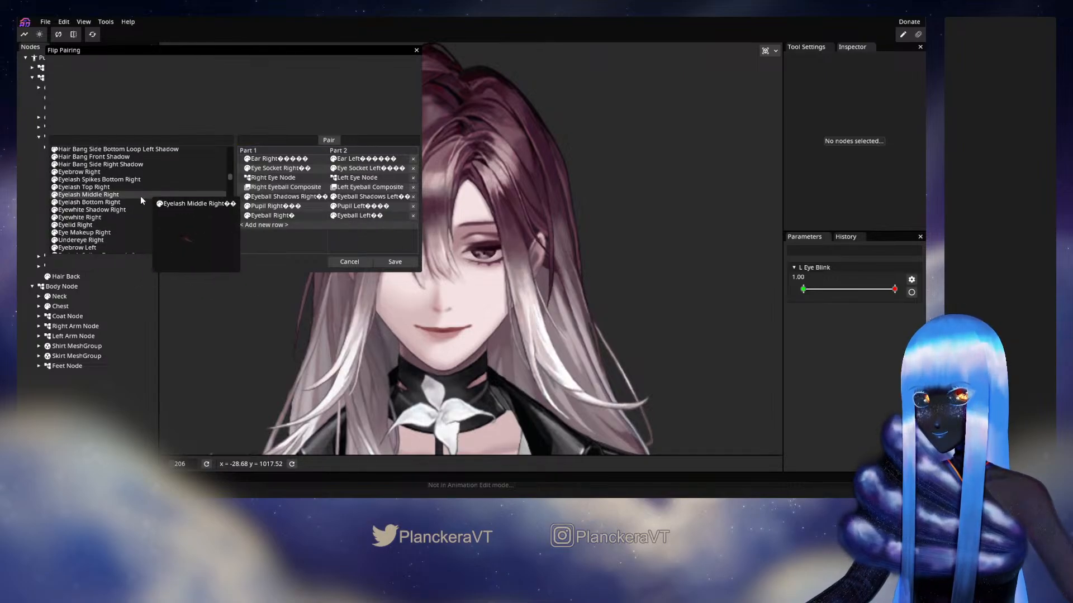
Add flip pairs for Eyebrow Right with Eyebrow Left and Eyelash Spikes Bottom Right with Eyelash Spikes Bottom Left
scroll(140, 195, "up", 2)
left_click_drag(80, 175, 266, 230)
left_click_drag(81, 239, 347, 224)
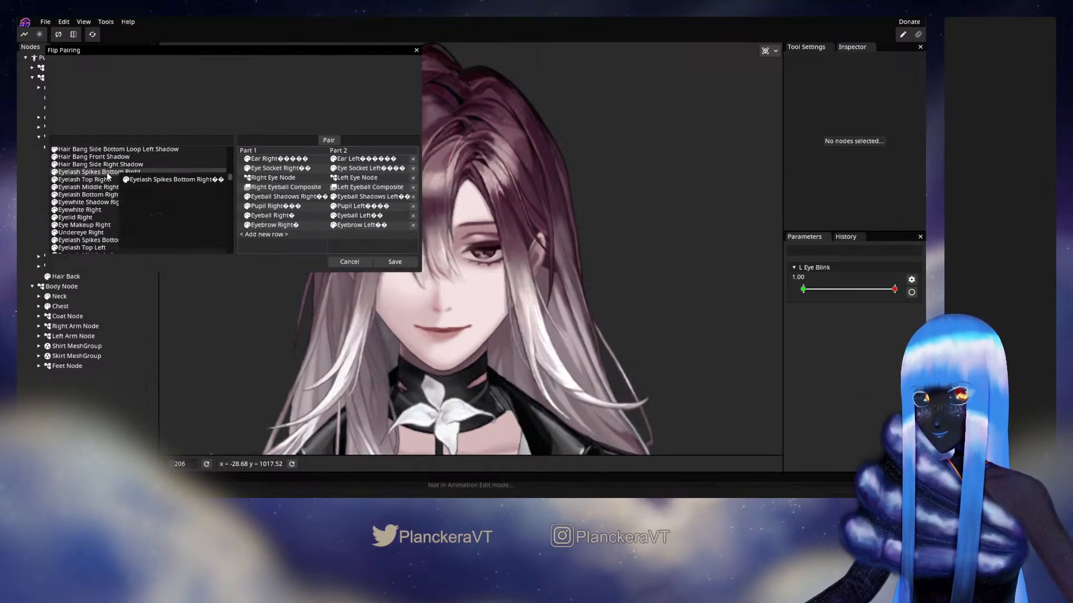
left_click_drag(84, 172, 267, 234)
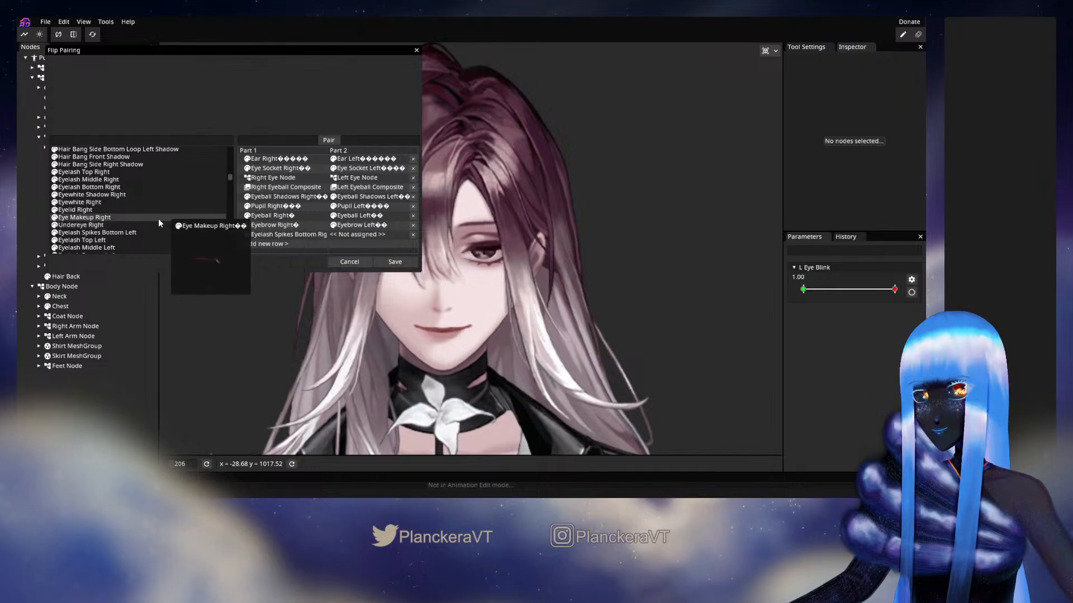
left_click_drag(107, 233, 361, 234)
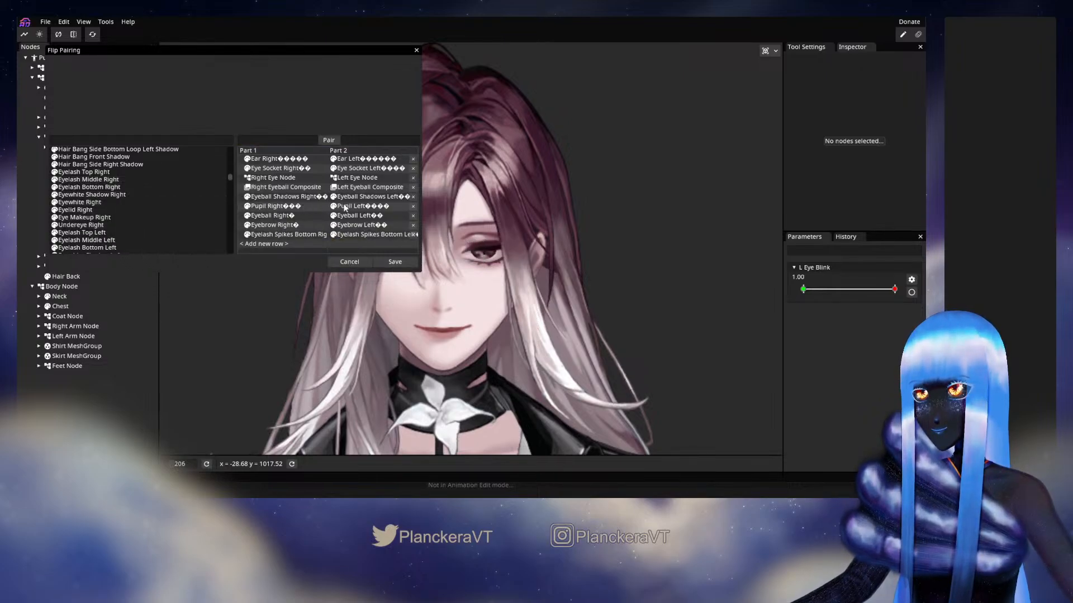
Add flip pairs for Eyelash Top Right with Eyelash Top Left and Eyelash Middle Right with Eyelash Middle Left
left_click_drag(92, 178, 260, 246)
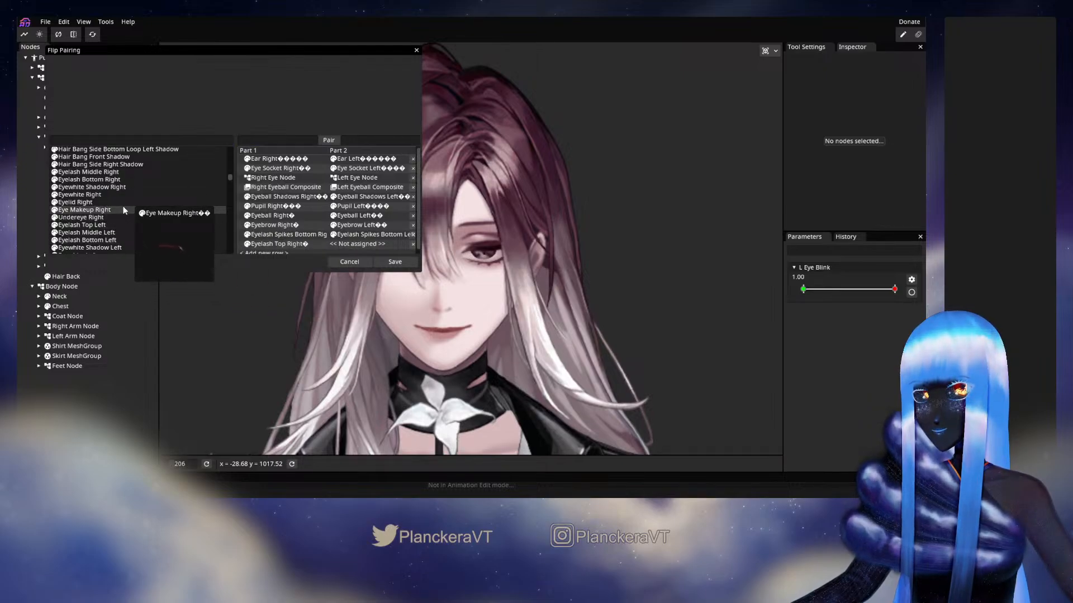
left_click_drag(95, 225, 358, 245)
left_click_drag(89, 172, 261, 256)
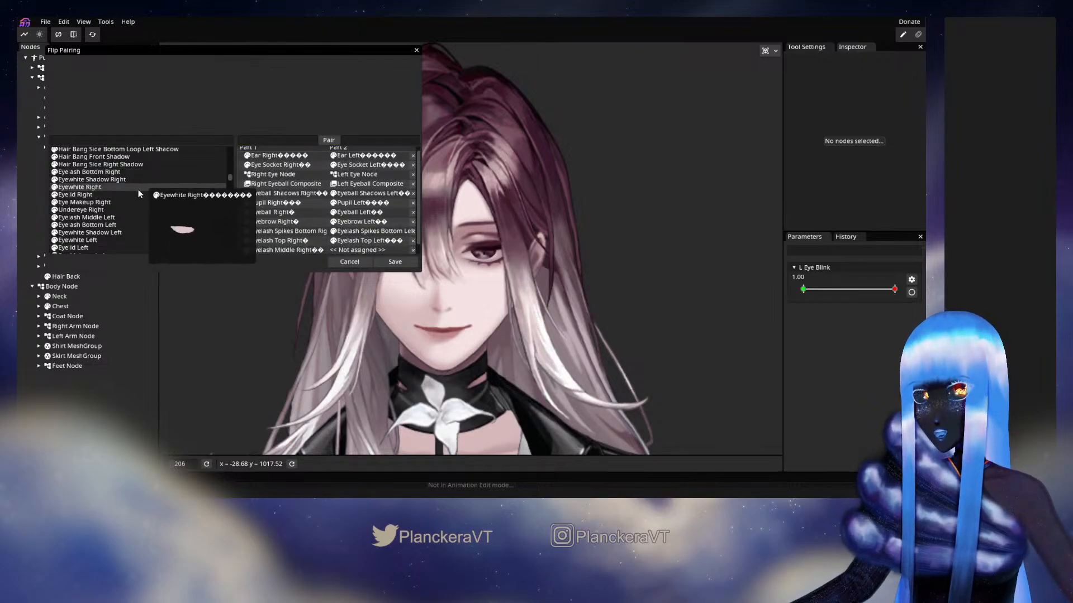
scroll(303, 222, "down", 1)
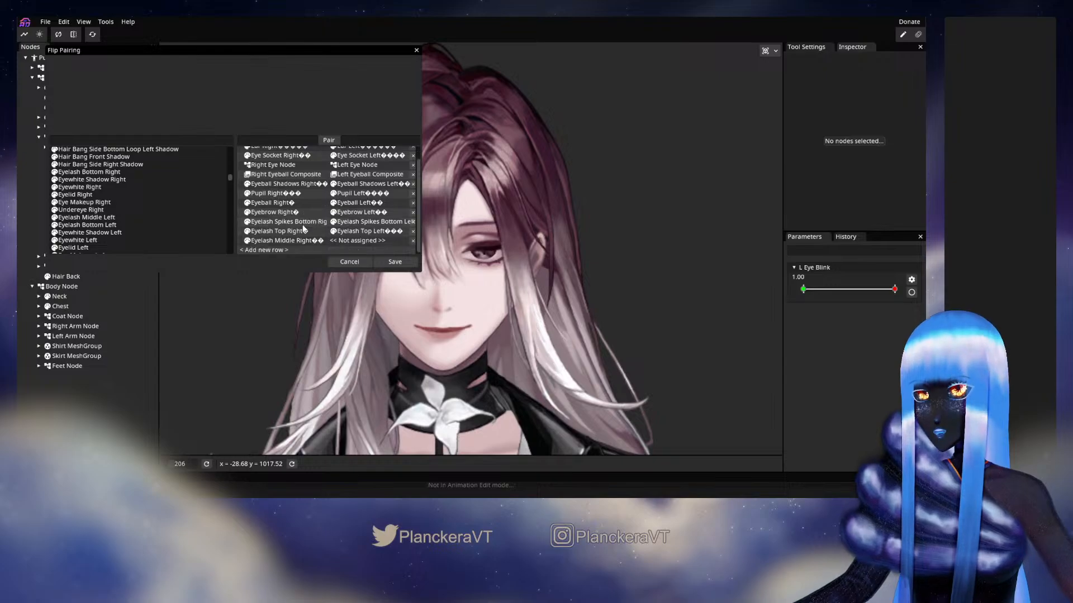
left_click_drag(124, 218, 303, 246)
left_click_drag(162, 225, 287, 248)
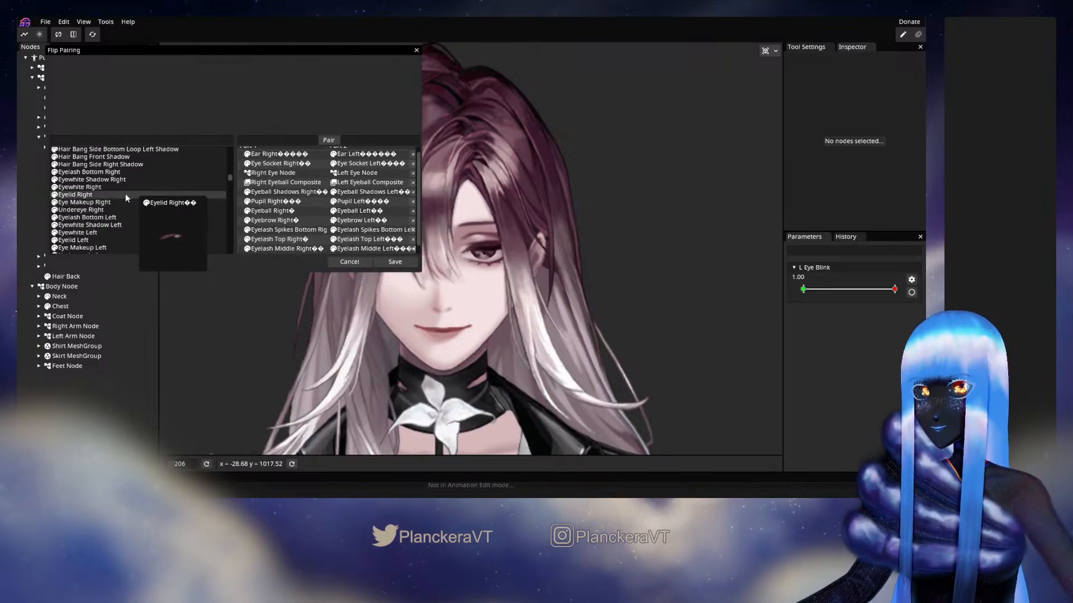
Add flip pairs for Eyelash Bottom Right with Eyelash Bottom Left and Eyewhite Shadow Right with Eyewhite Shadow Left
left_click_drag(77, 174, 294, 246)
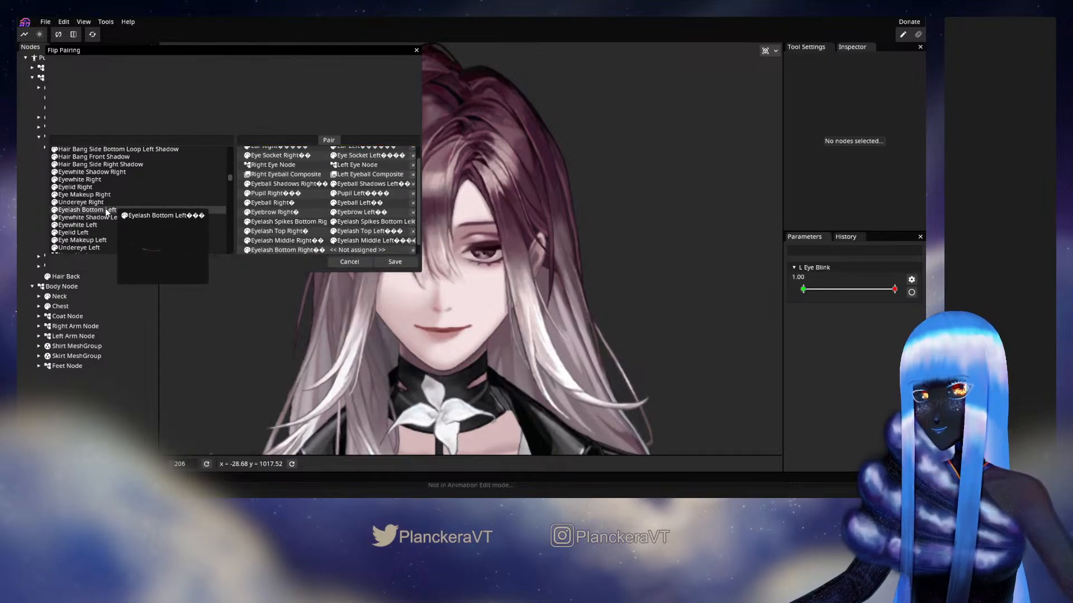
left_click_drag(106, 210, 338, 241)
left_click_drag(92, 172, 264, 254)
scroll(295, 244, "down", 1)
left_click_drag(112, 202, 356, 245)
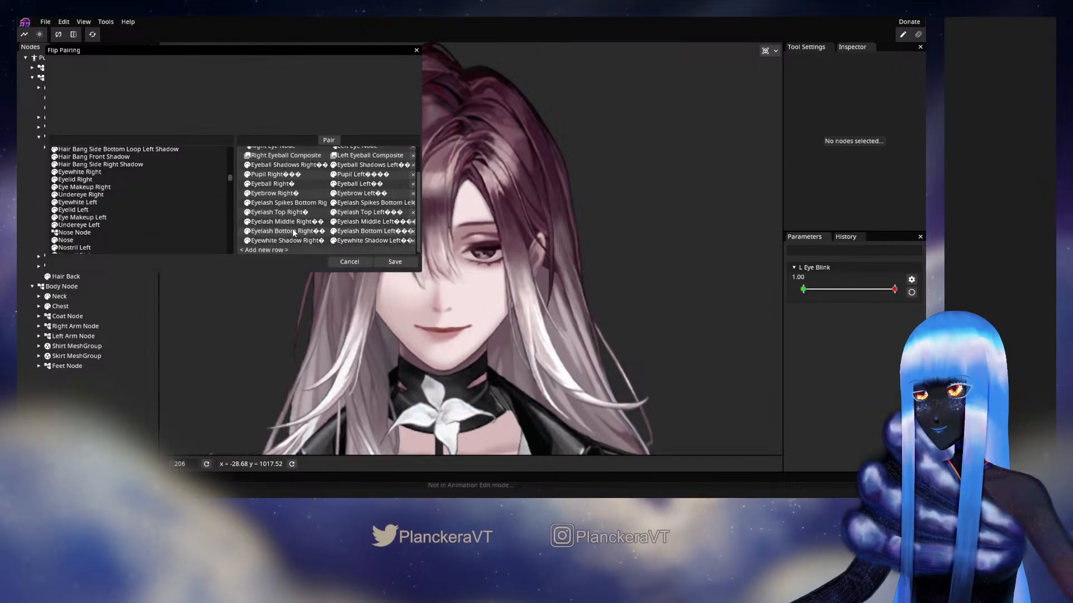
Add flip pairs for Eyewhite Right with Eyewhite Left and Eyelid Right with Eyelid Left
left_click_drag(84, 187, 262, 251)
left_click_drag(98, 210, 356, 251)
scroll(322, 212, "down", 1)
left_click_drag(75, 173, 267, 250)
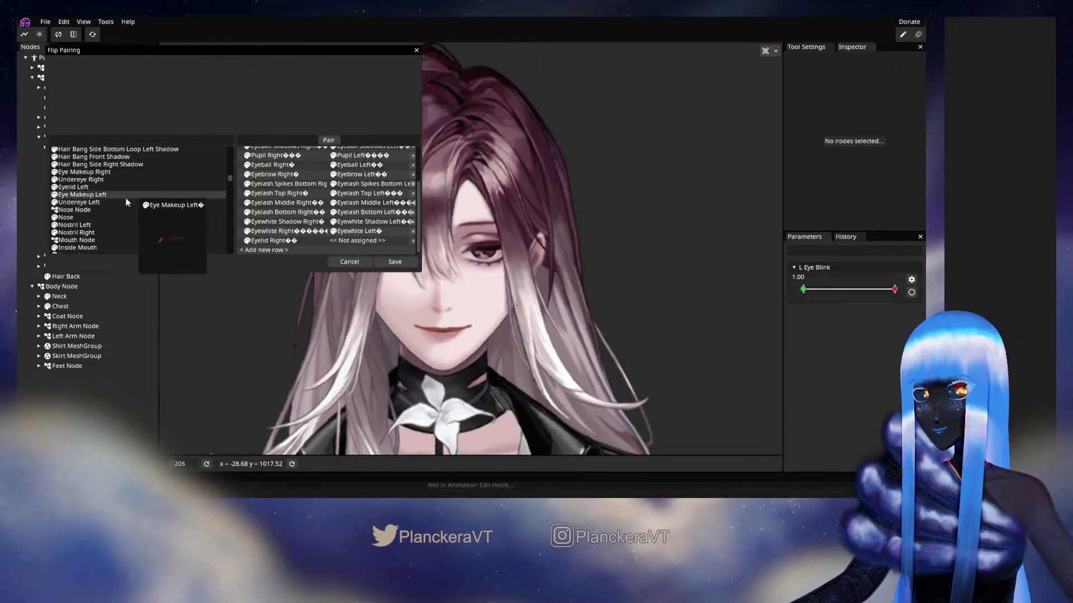
left_click_drag(112, 187, 368, 250)
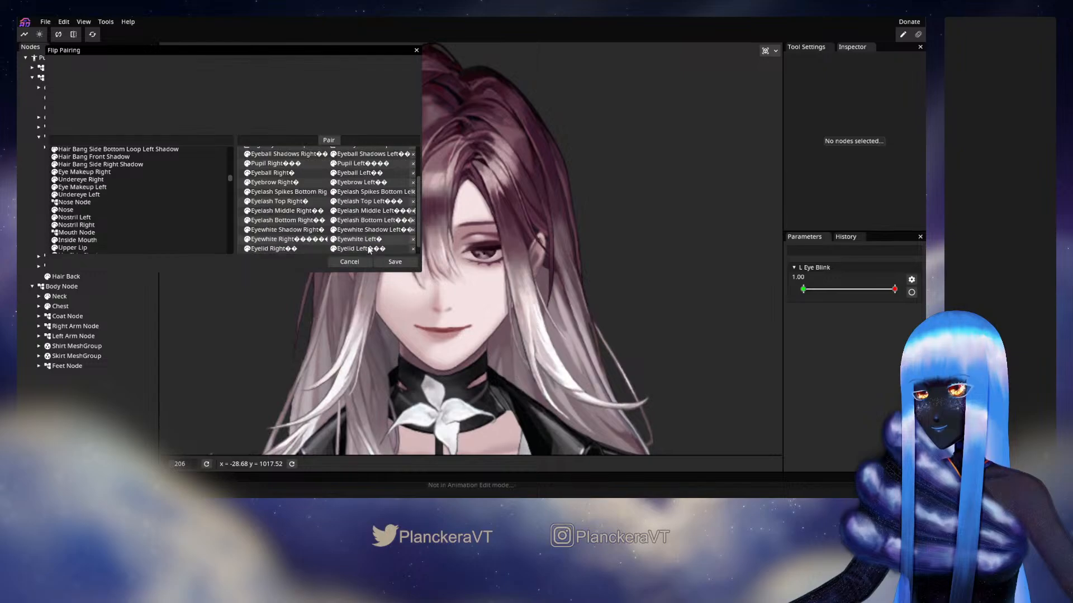
scroll(359, 239, "down", 1)
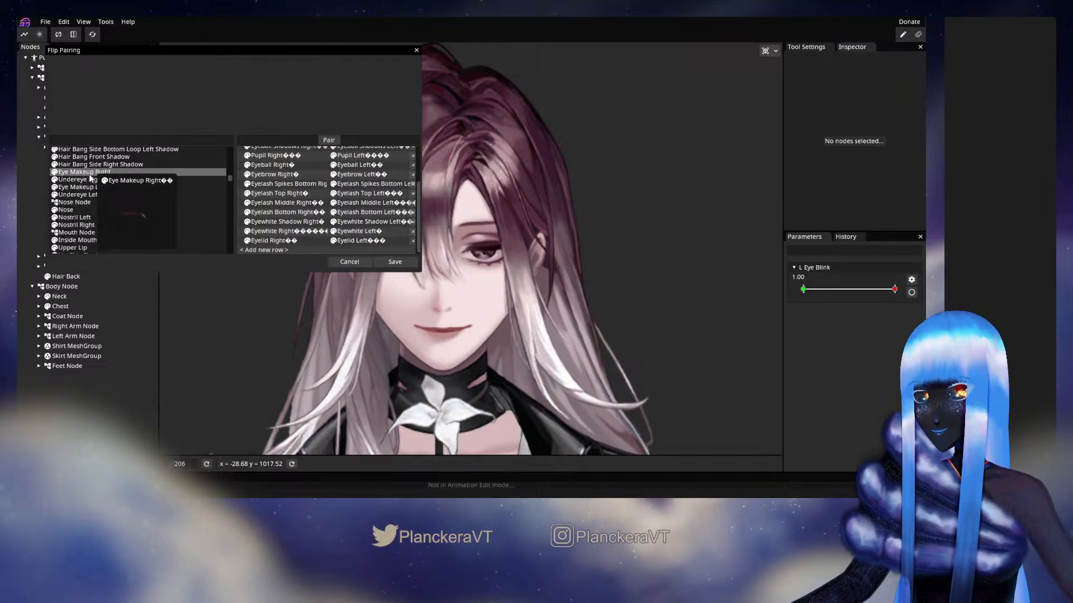
Pair Eye Makeup Right with Eye Makeup Left, and Undereye Right with Undereye Left, as new flip pair rows
left_click_drag(90, 178, 269, 250)
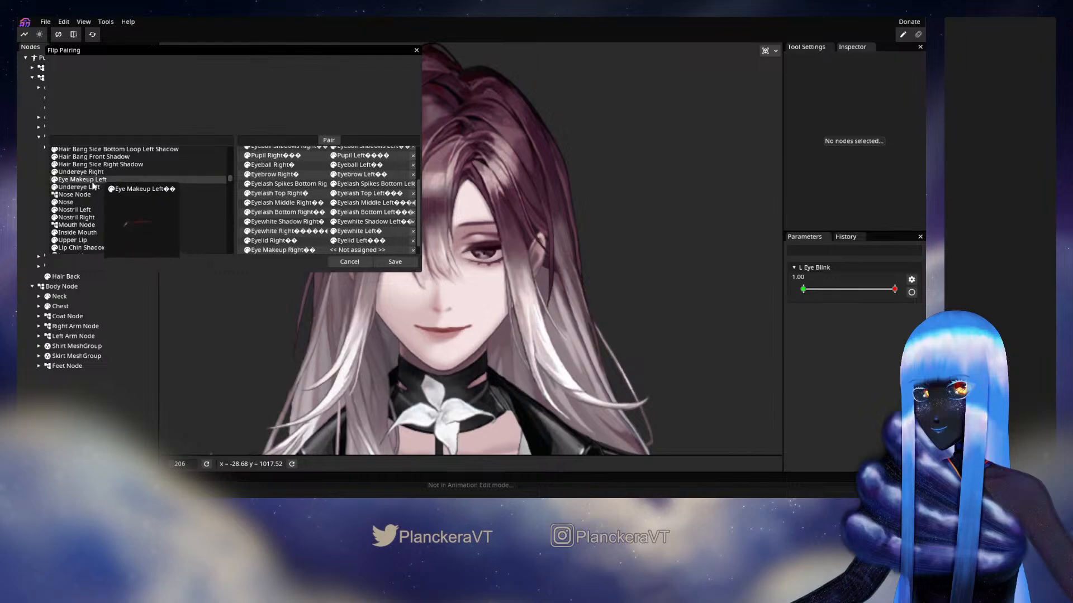
left_click_drag(93, 187, 352, 250)
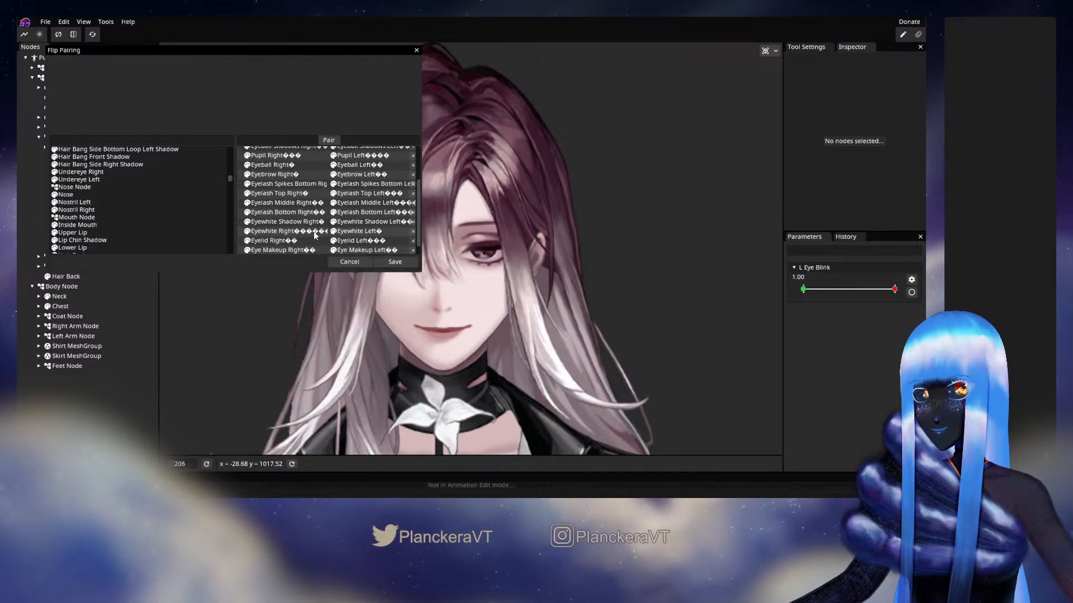
scroll(314, 236, "down", 1)
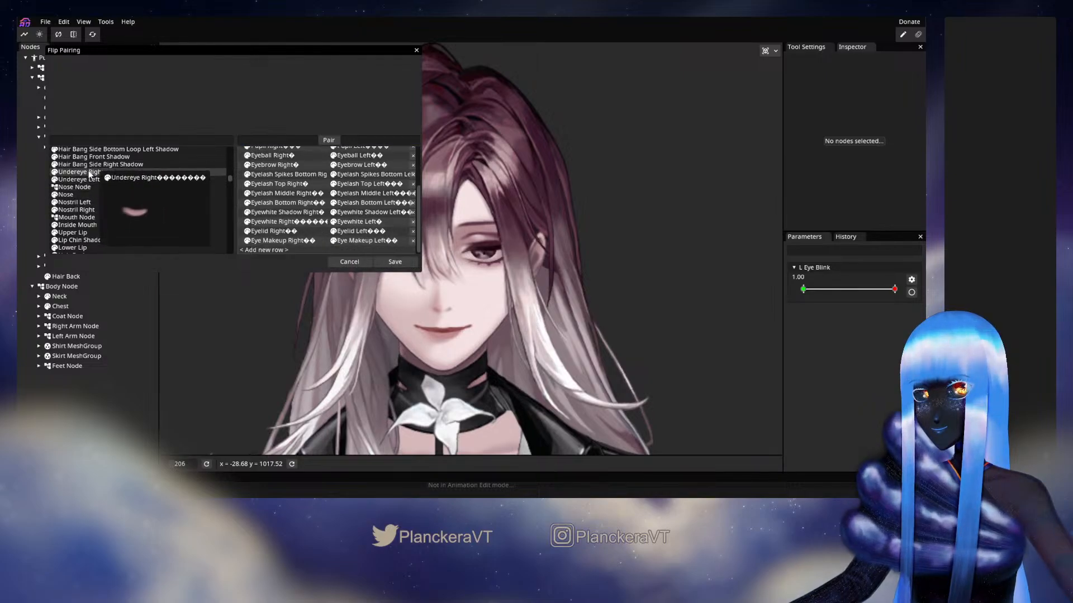
left_click_drag(90, 174, 279, 251)
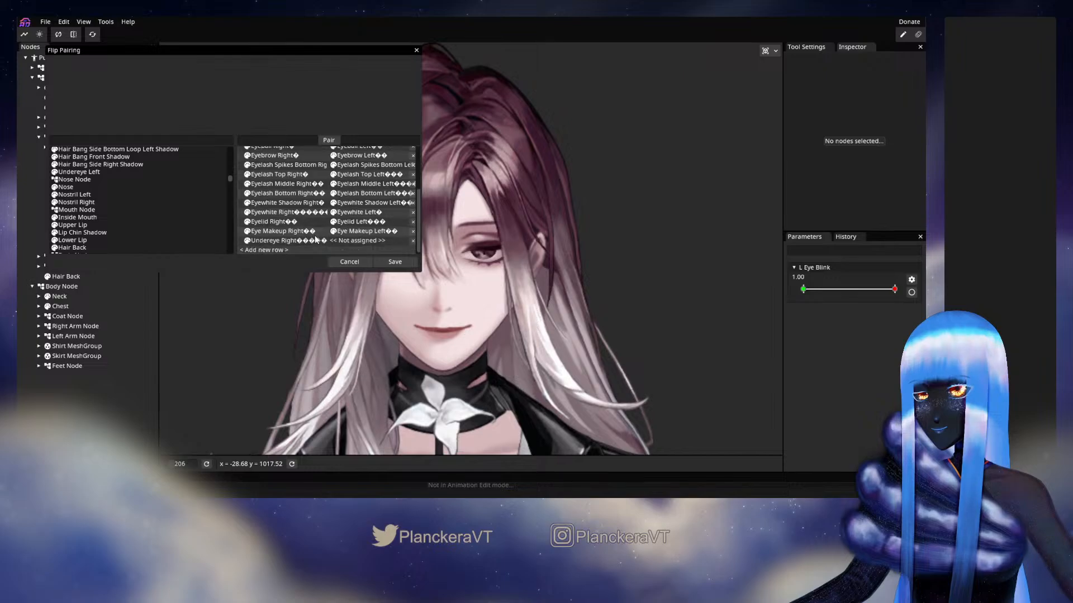
left_click_drag(82, 172, 360, 242)
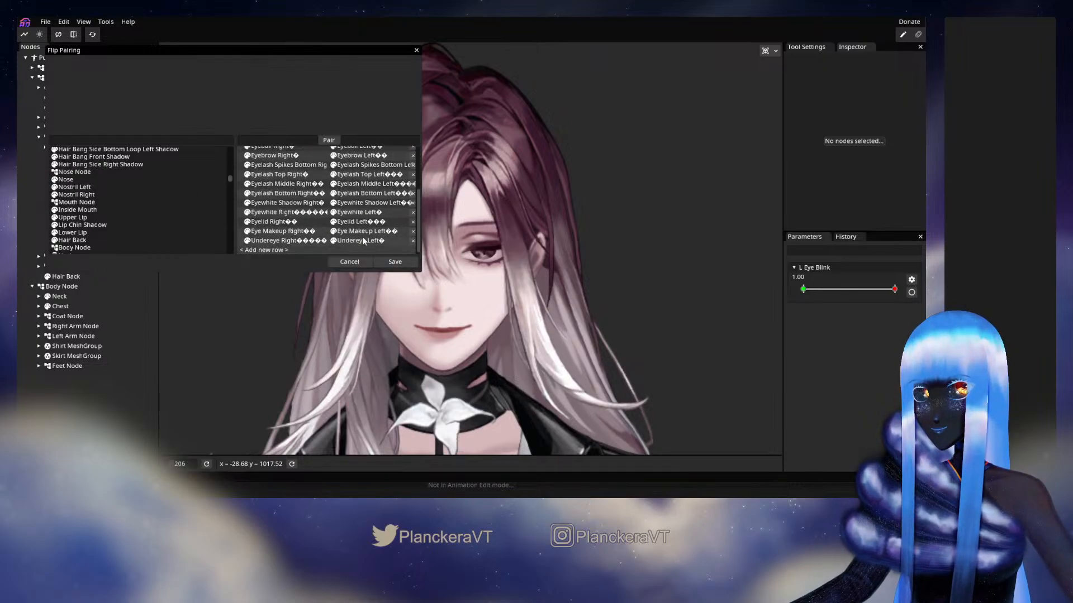
Pair Nostril Right with Nostril Left, and Collarbone Right with Collarbone Left, as new flip pair rows
left_click_drag(84, 194, 264, 253)
left_click_drag(78, 188, 373, 239)
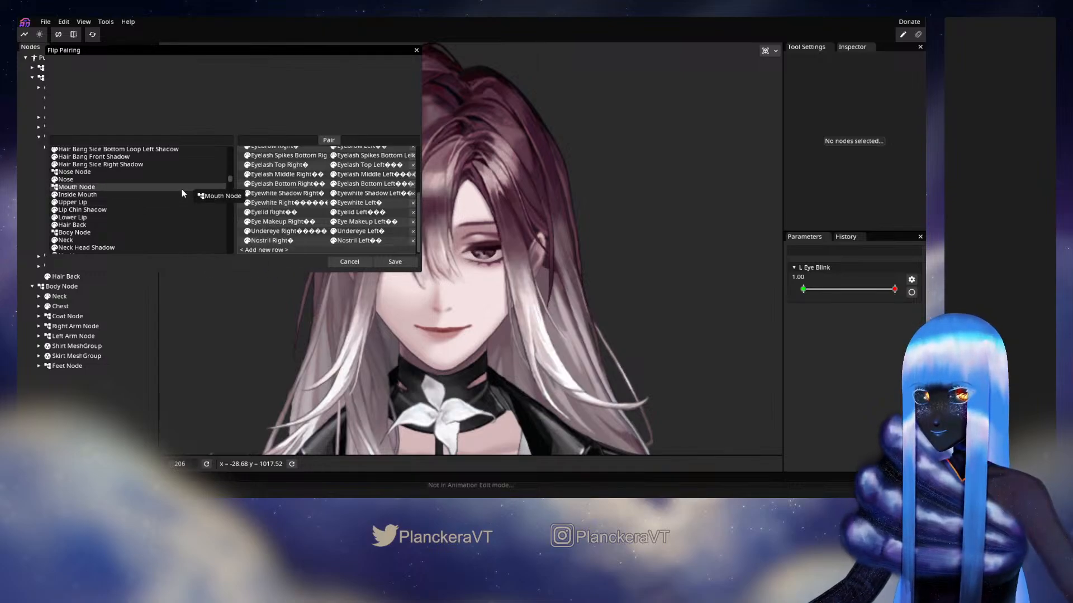
scroll(182, 189, "down", 1)
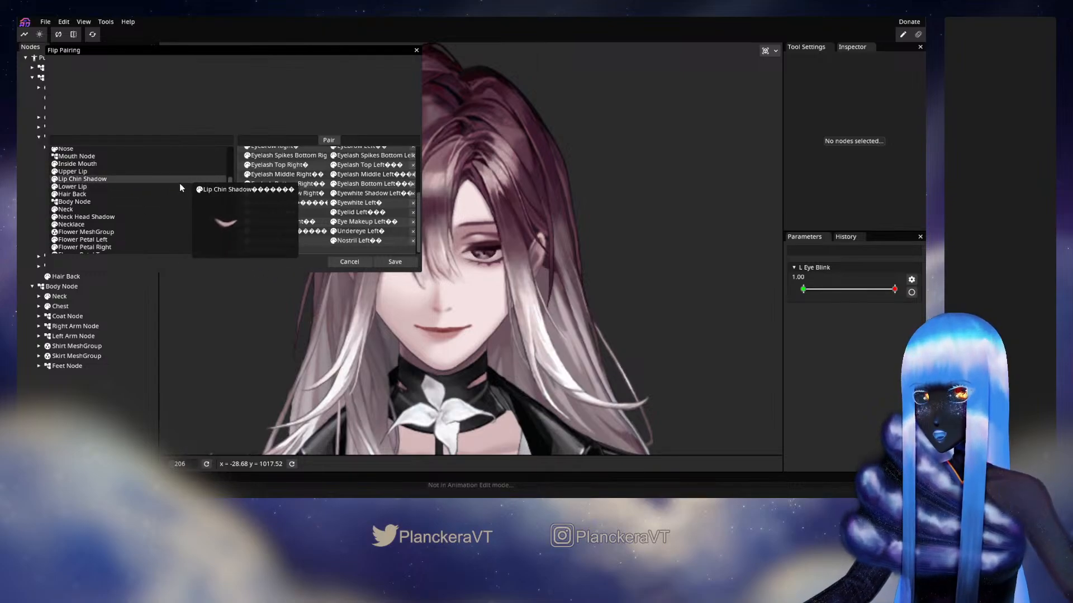
scroll(178, 187, "down", 1)
scroll(186, 189, "down", 1)
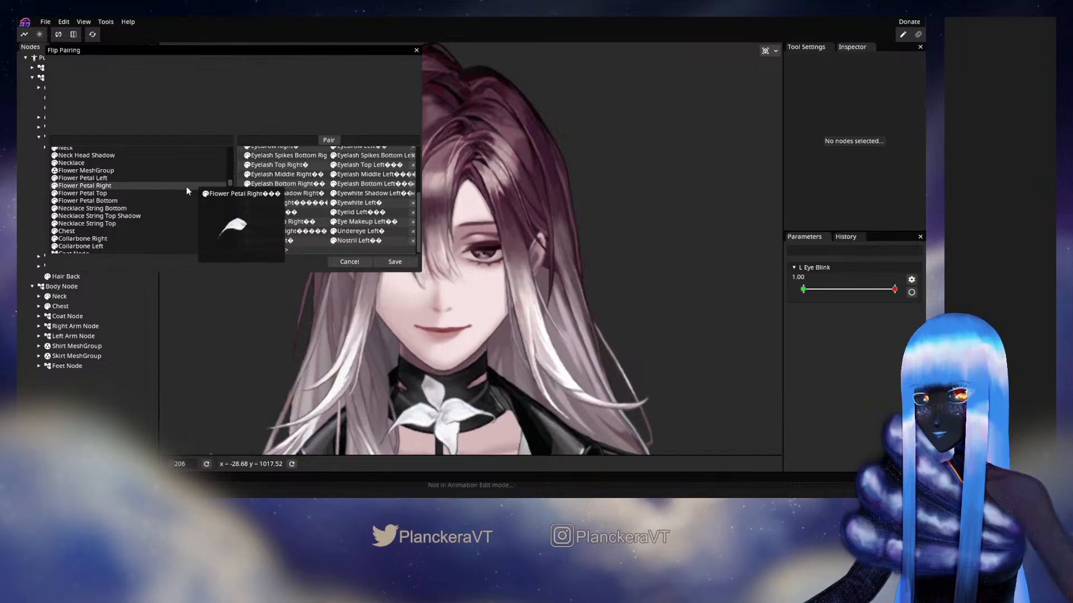
scroll(186, 188, "down", 1)
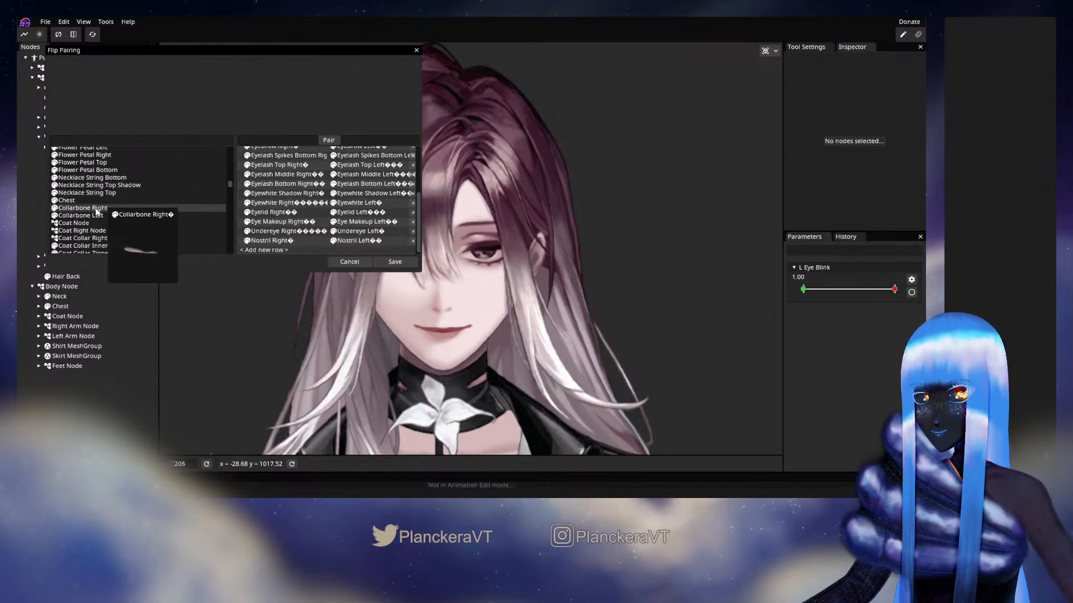
left_click_drag(93, 208, 267, 251)
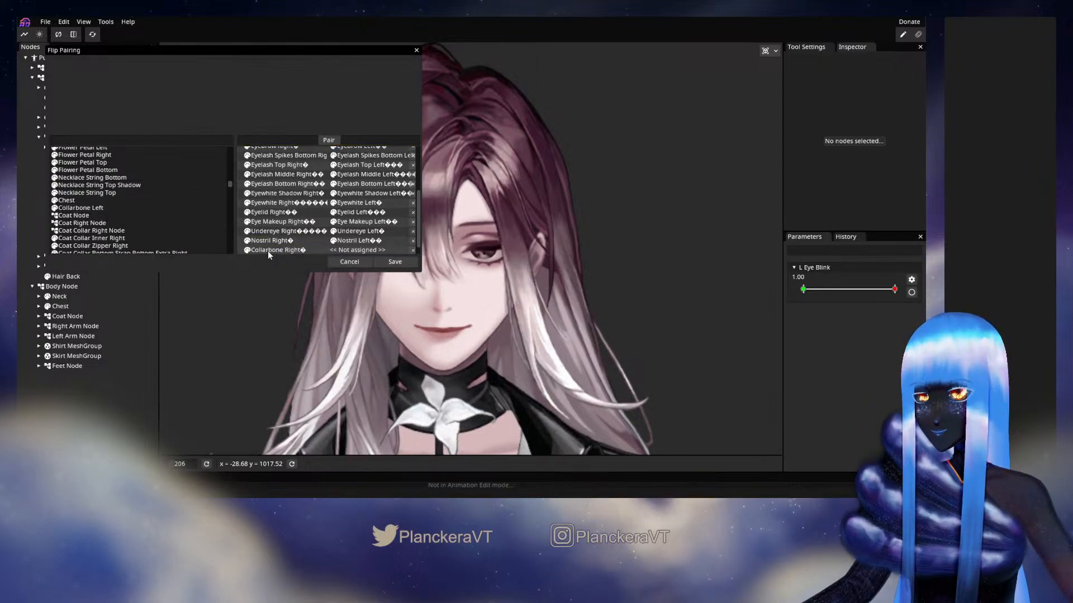
left_click_drag(93, 209, 366, 248)
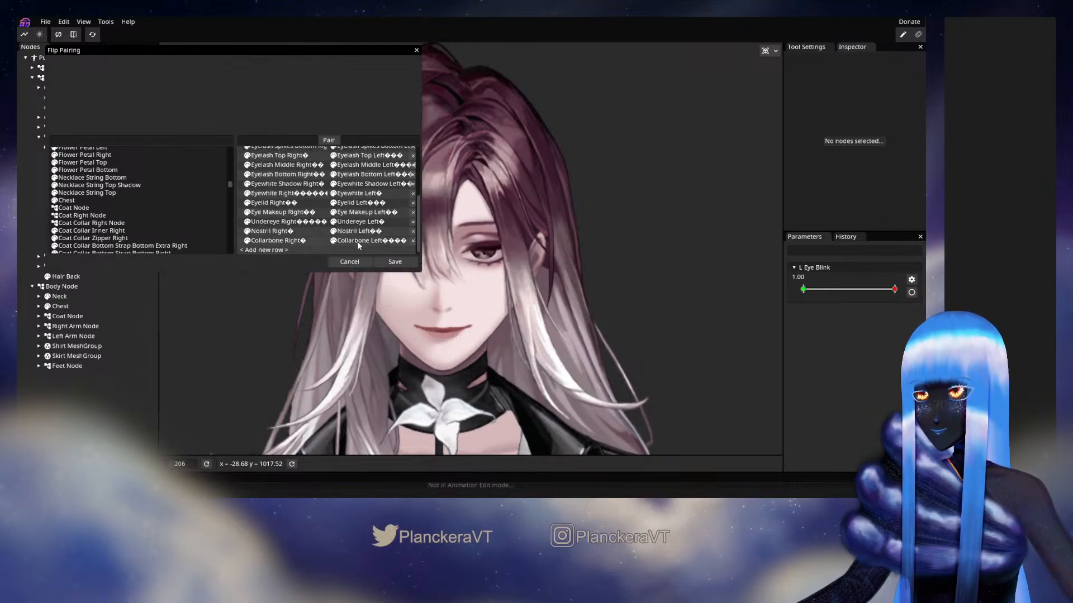
Pair Coat Collar Inner Right with Coat Collar Inner Left, filtering the node list by "coat collar in" to find the left part
left_click_drag(182, 200, 184, 202)
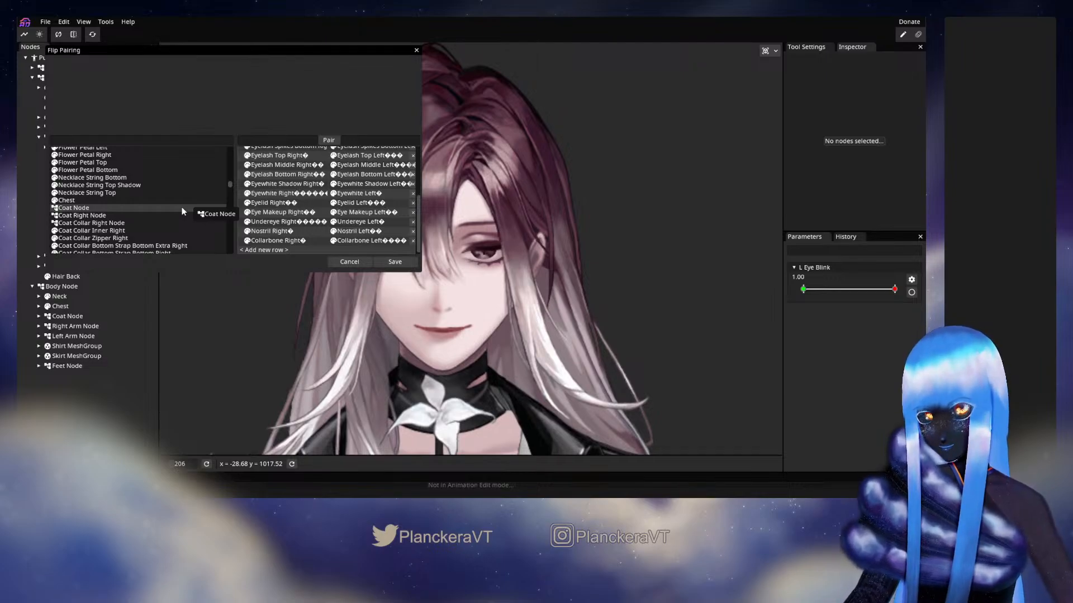
scroll(158, 216, "down", 1)
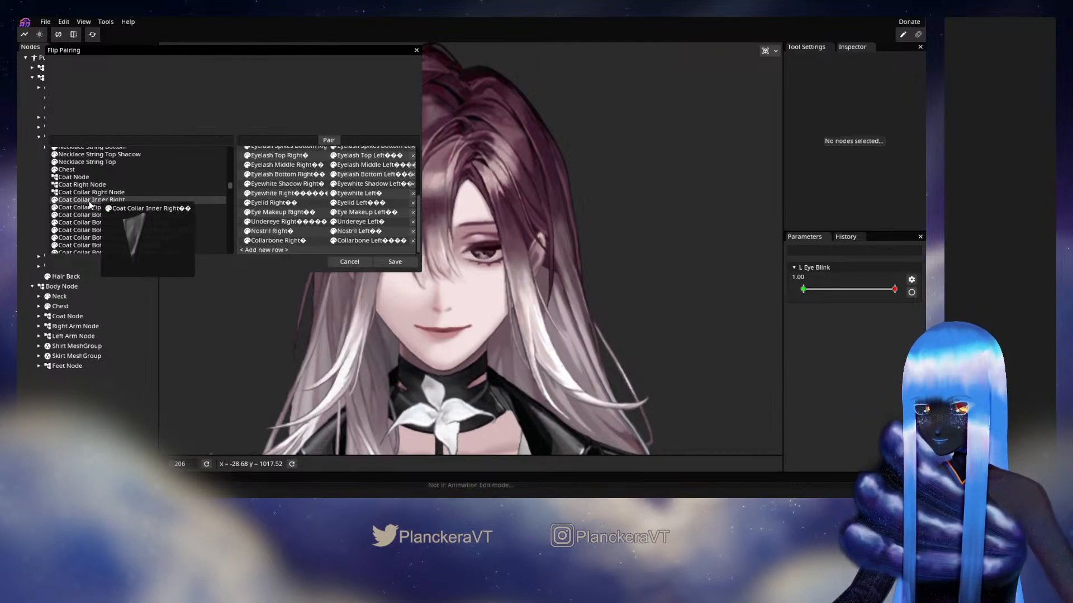
left_click_drag(79, 202, 264, 249)
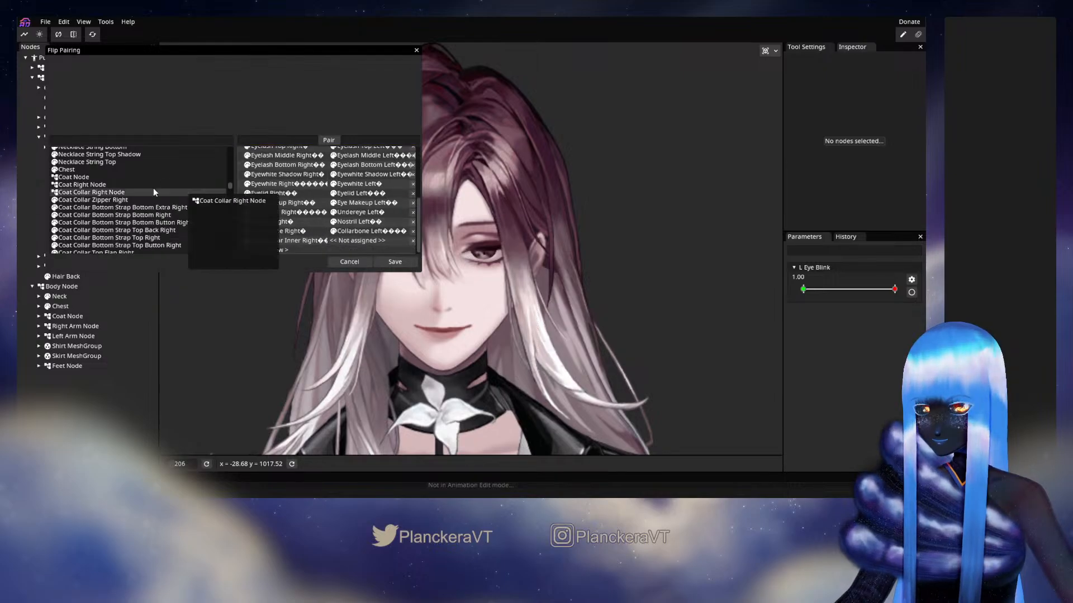
scroll(167, 195, "down", 3)
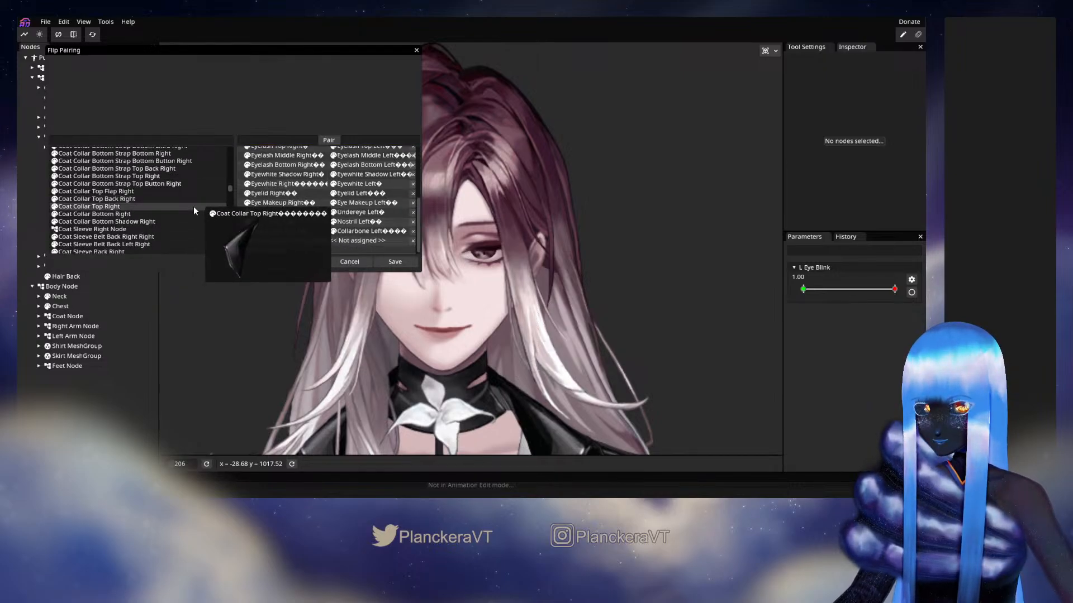
scroll(193, 206, "down", 5)
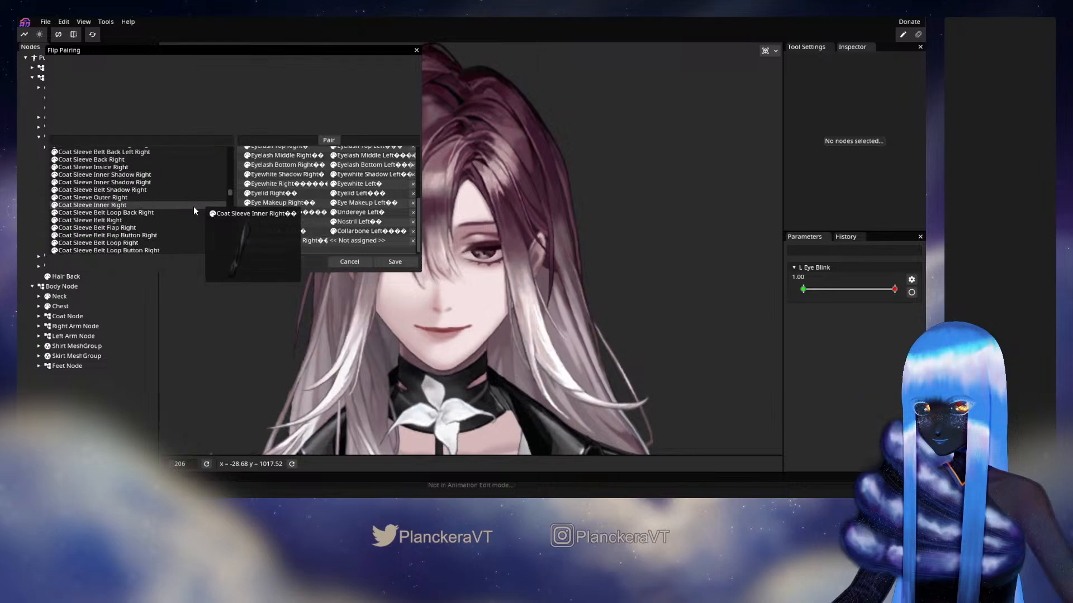
scroll(193, 206, "up", 6)
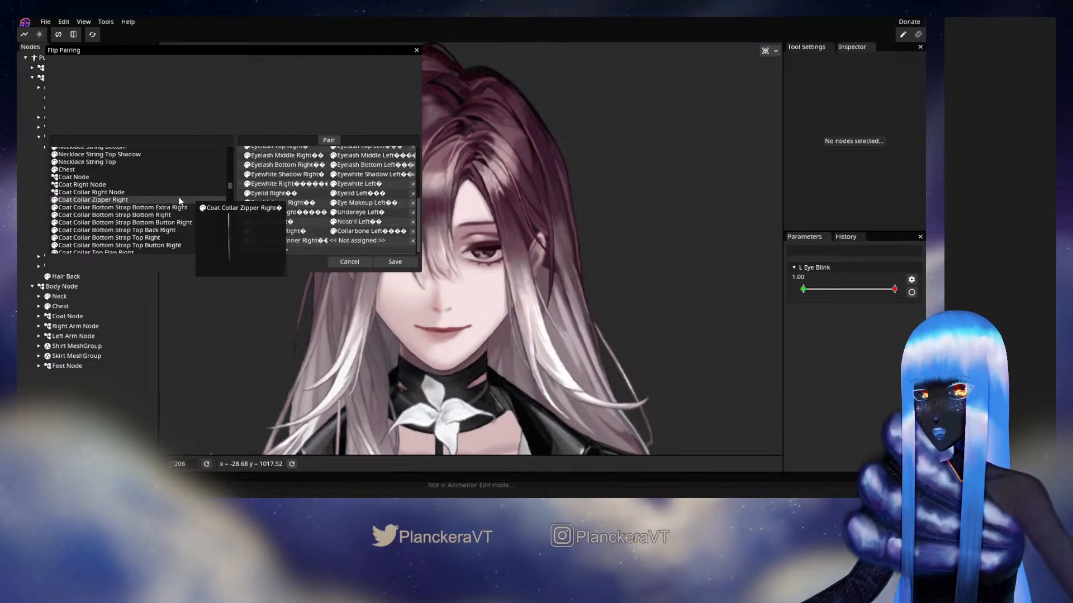
type("coat co")
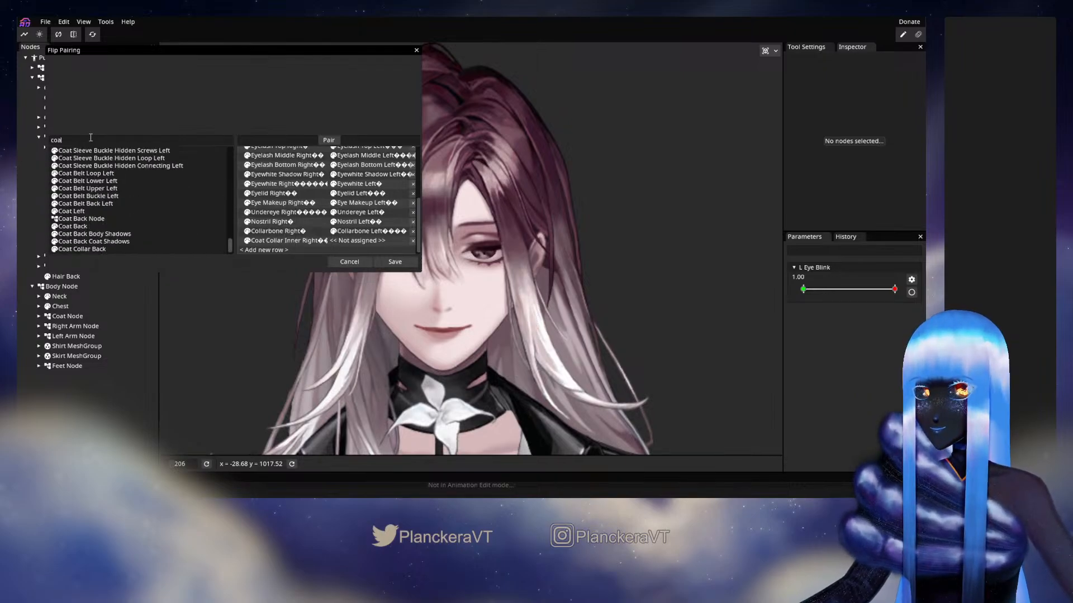
type("lla")
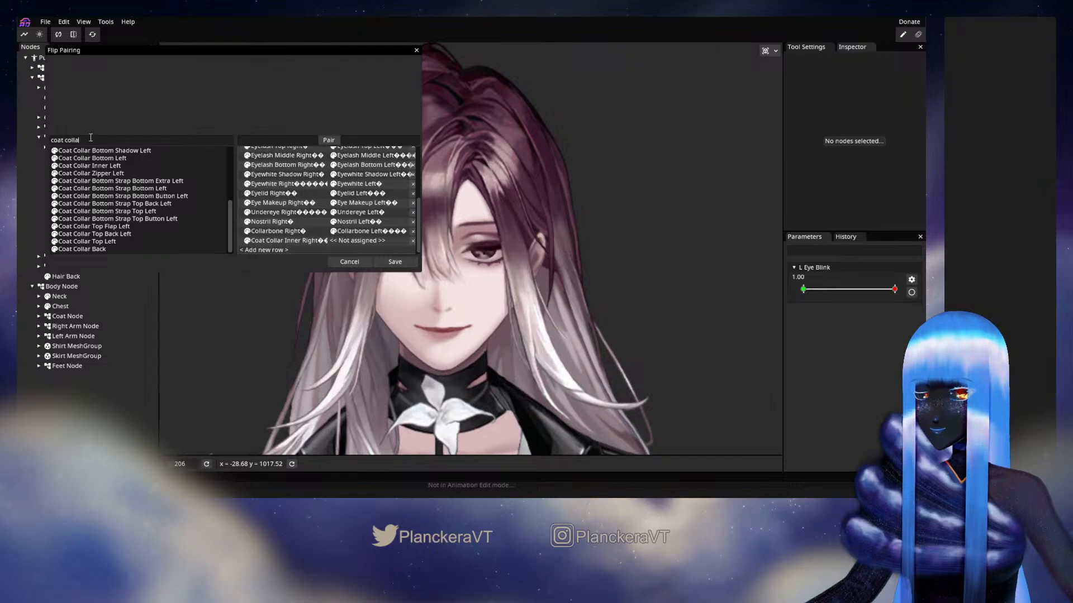
type("r in")
left_click_drag(89, 151, 349, 241)
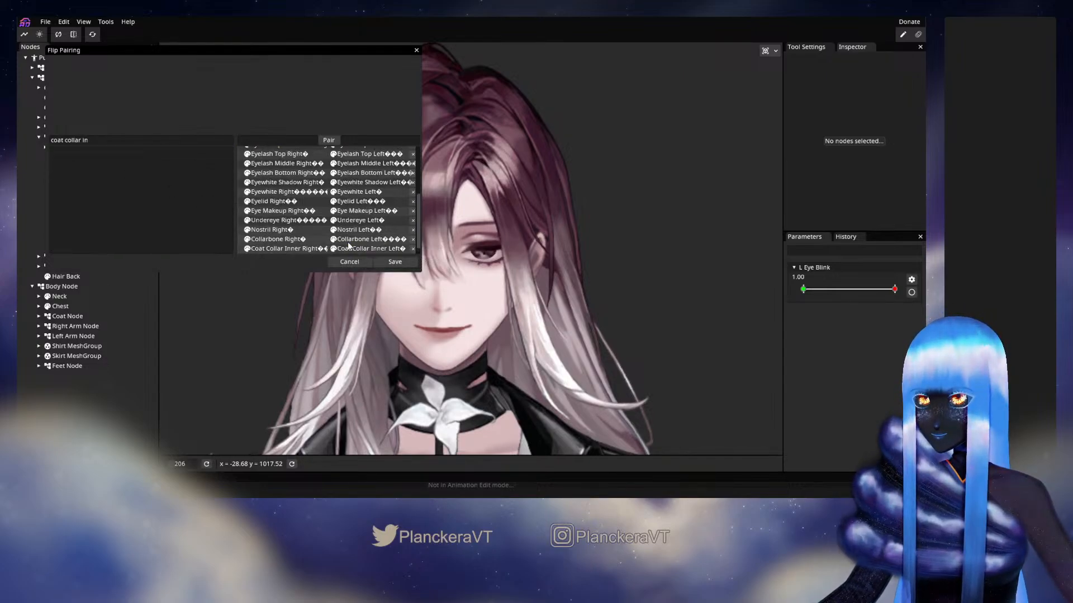
Clear the node filter and save the flip pairs, reopening the Flip Pairing window at a larger width
key("BackSpace")
scroll(176, 189, "down", 8)
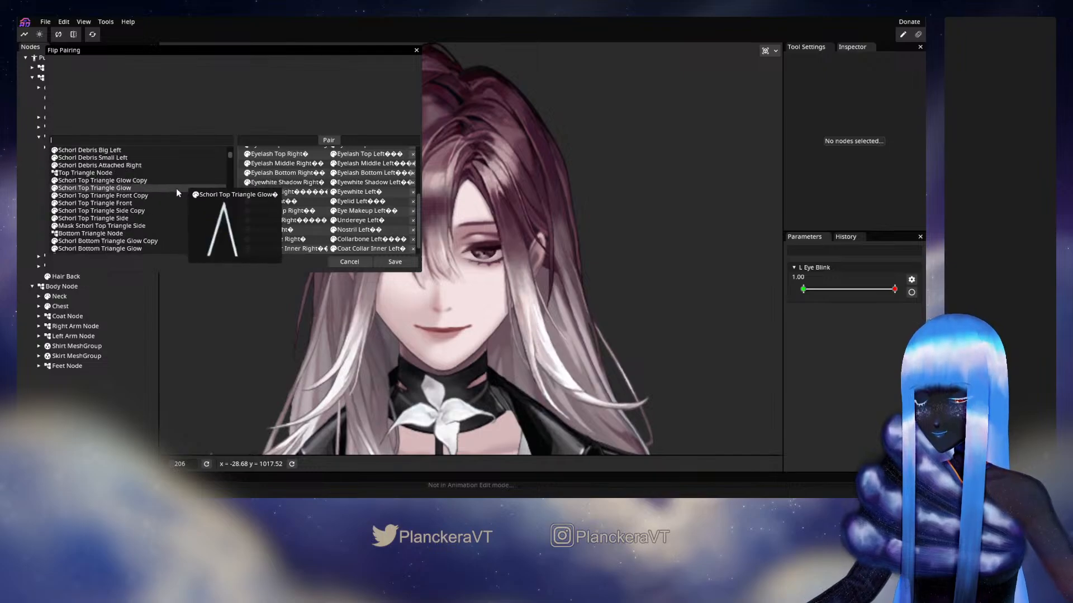
scroll(188, 210, "down", 6)
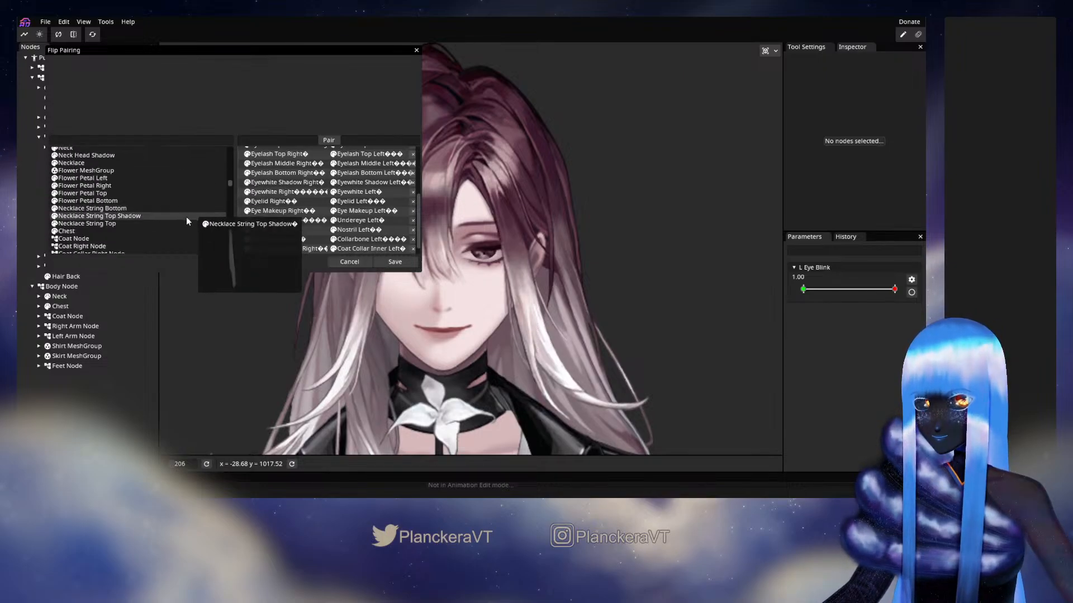
scroll(187, 208, "down", 2)
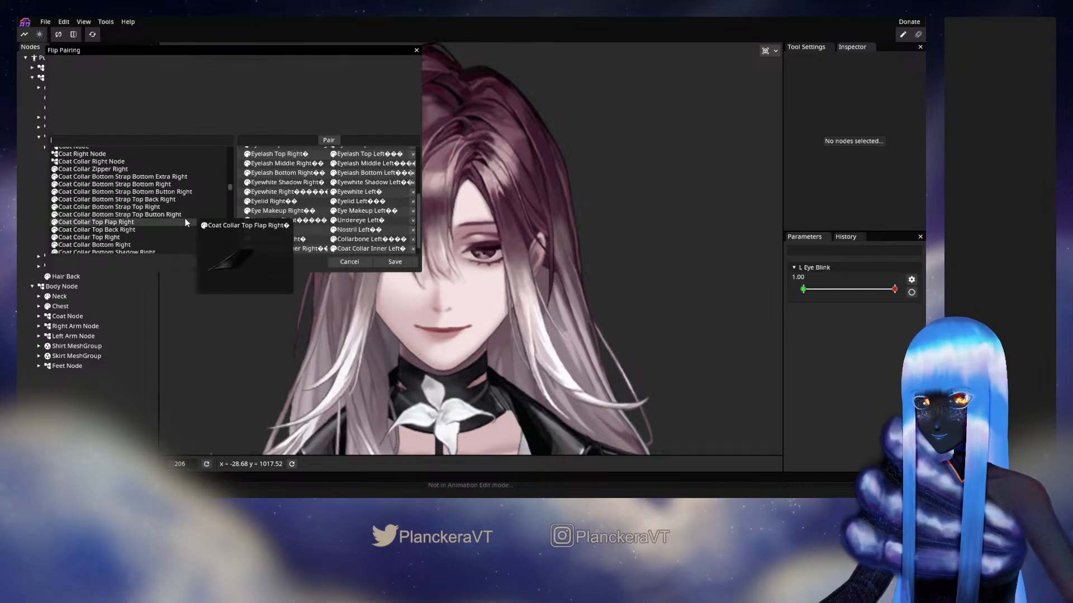
scroll(325, 221, "up", 3)
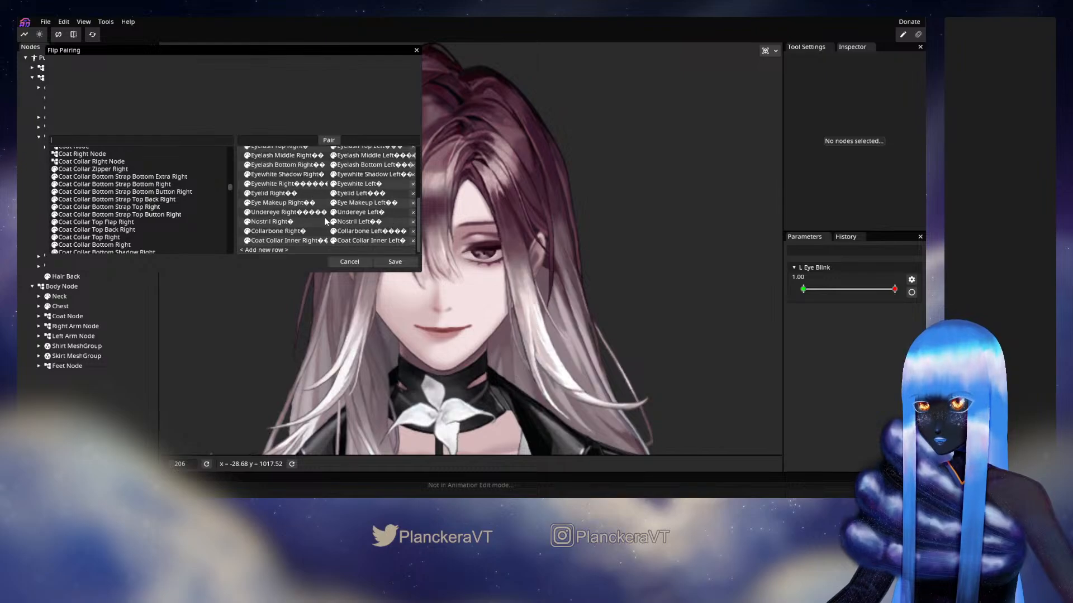
left_click(405, 267)
left_click(72, 35)
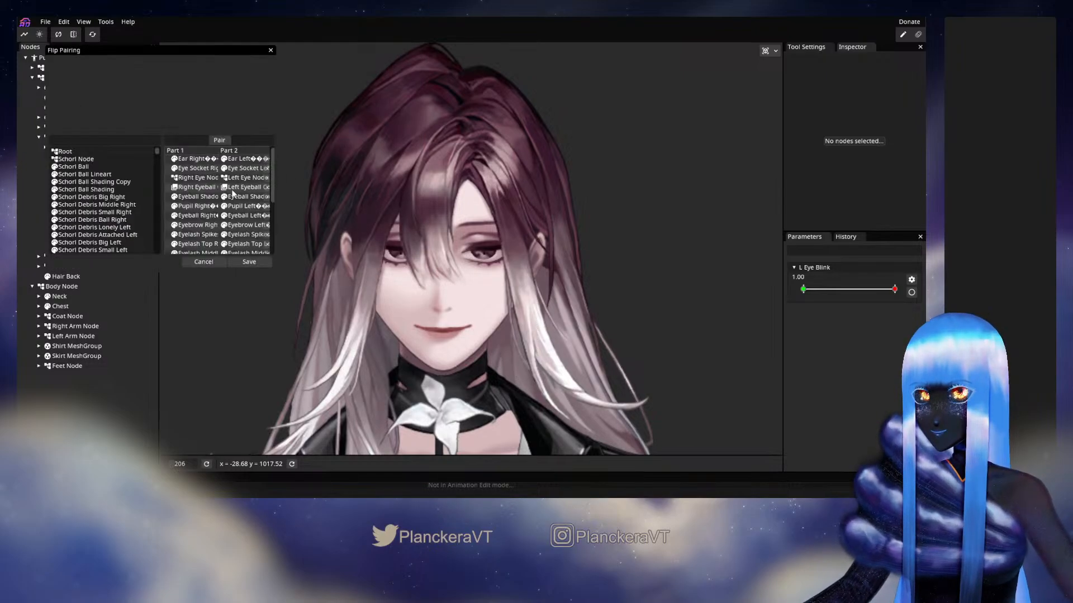
left_click_drag(276, 186, 512, 181)
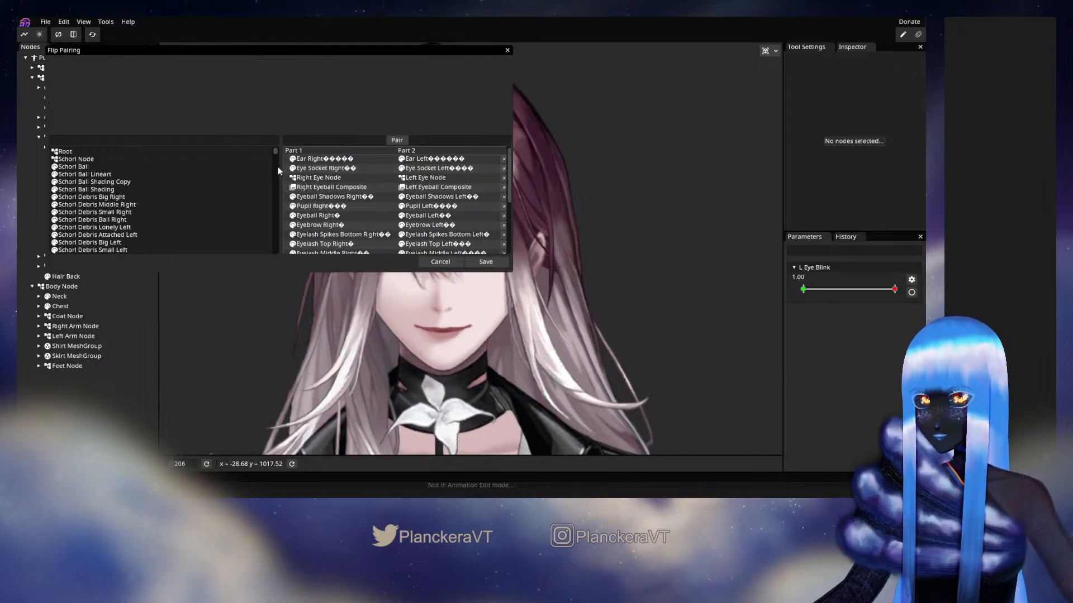
Add a new flip pair row with Coat Collar Zipper Right as its first part
scroll(198, 196, "down", 5)
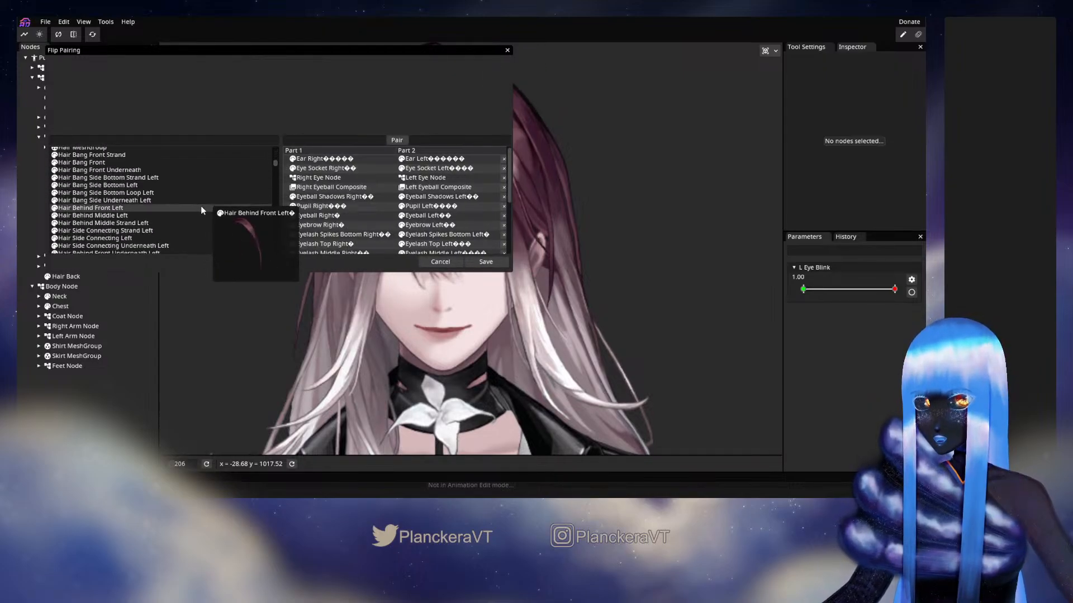
scroll(402, 233, "down", 3)
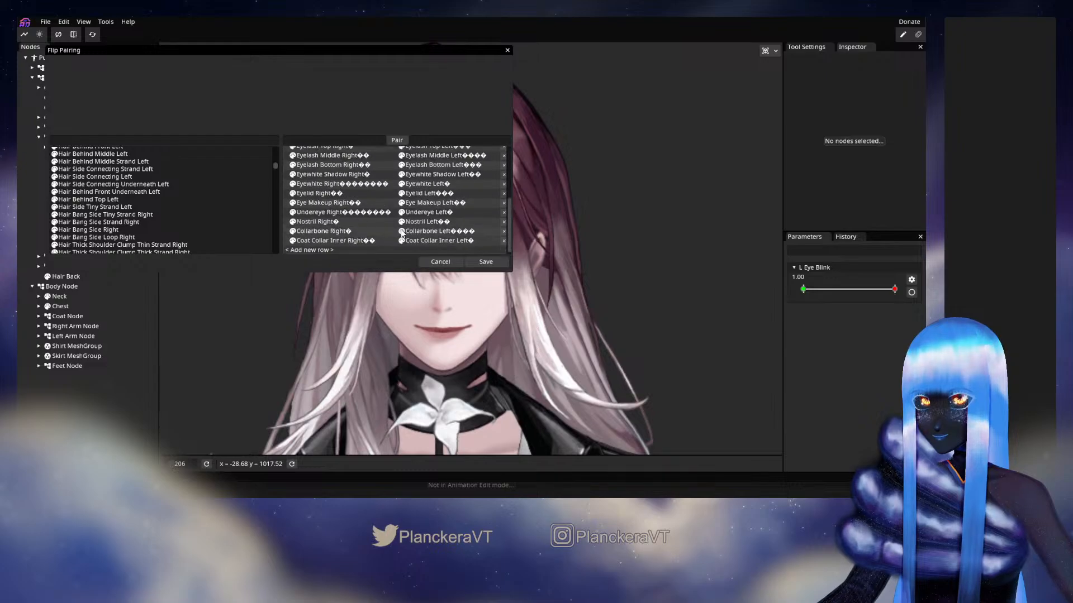
scroll(226, 209, "down", 5)
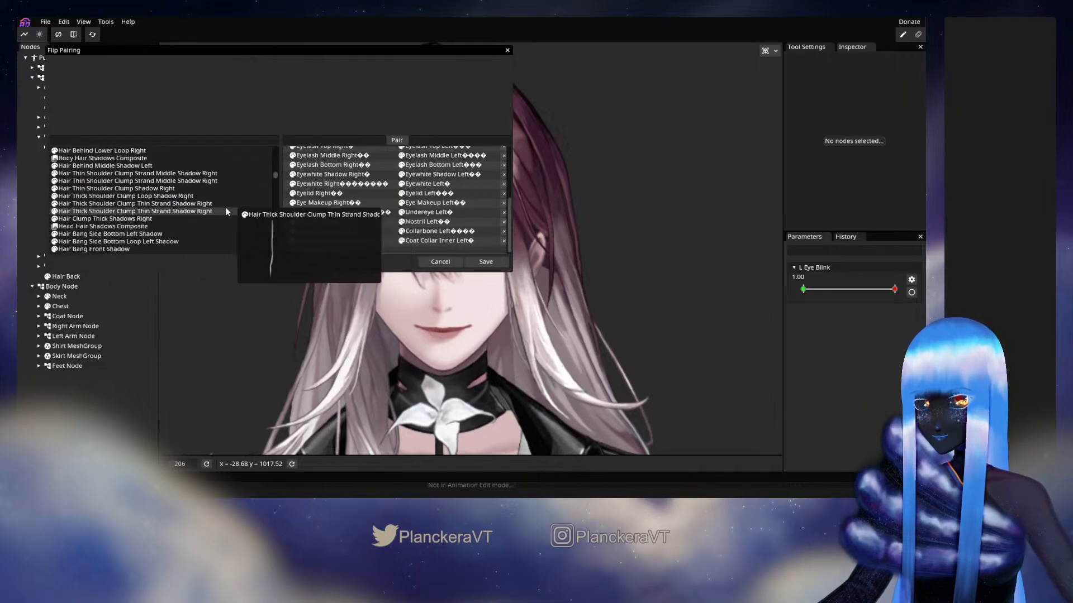
scroll(225, 207, "down", 5)
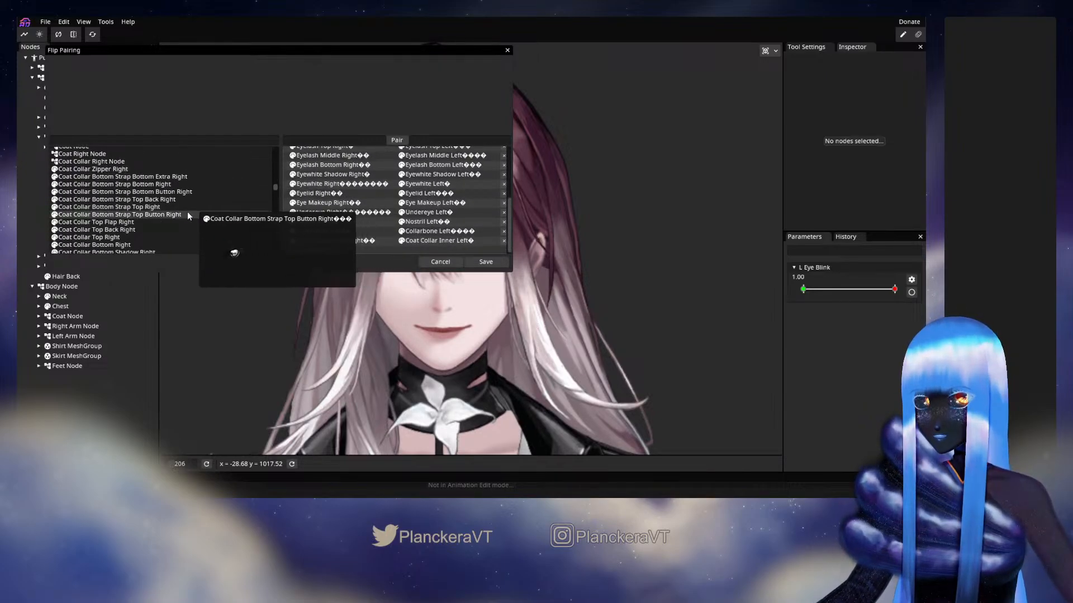
scroll(187, 215, "up", 1)
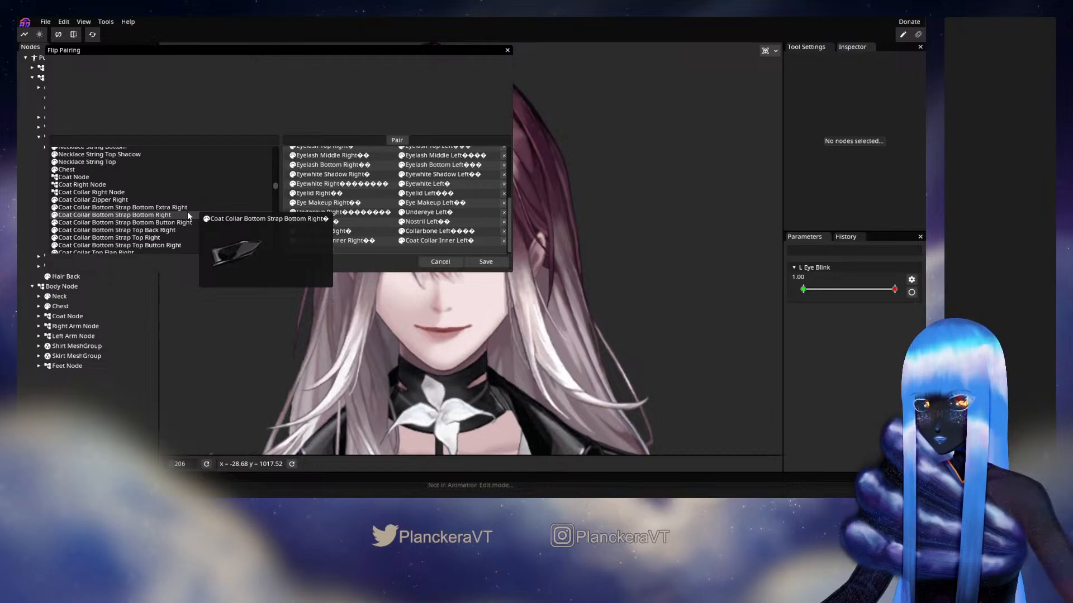
left_click_drag(121, 200, 316, 249)
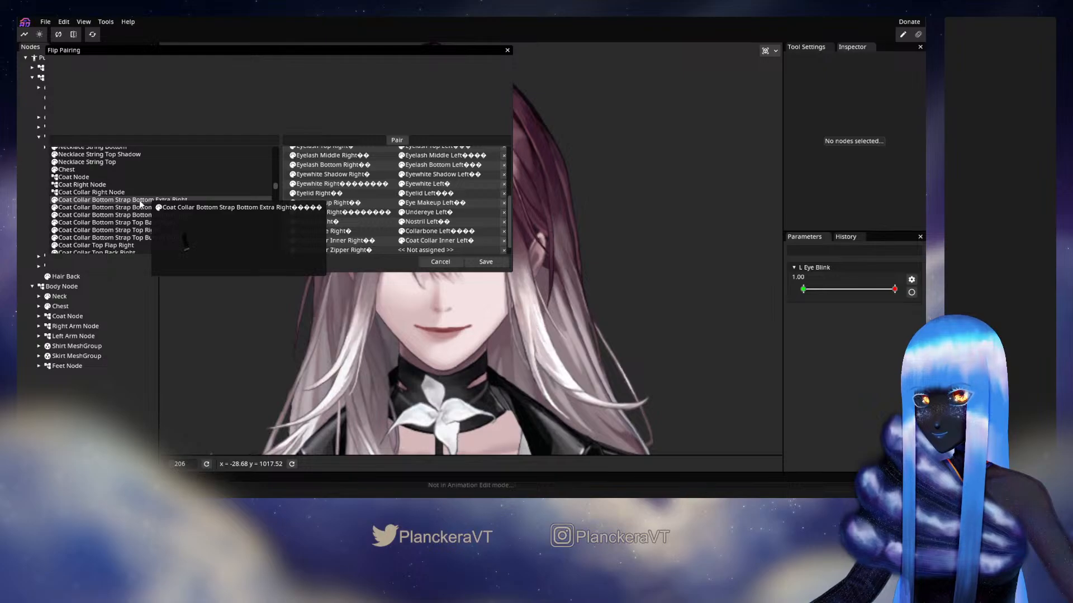
Add new pair rows for the right Coat Collar Bottom Strap parts: Bottom Extra, Bottom, Bottom Button, Top Back, Top and Top Button
left_click_drag(139, 204, 323, 250)
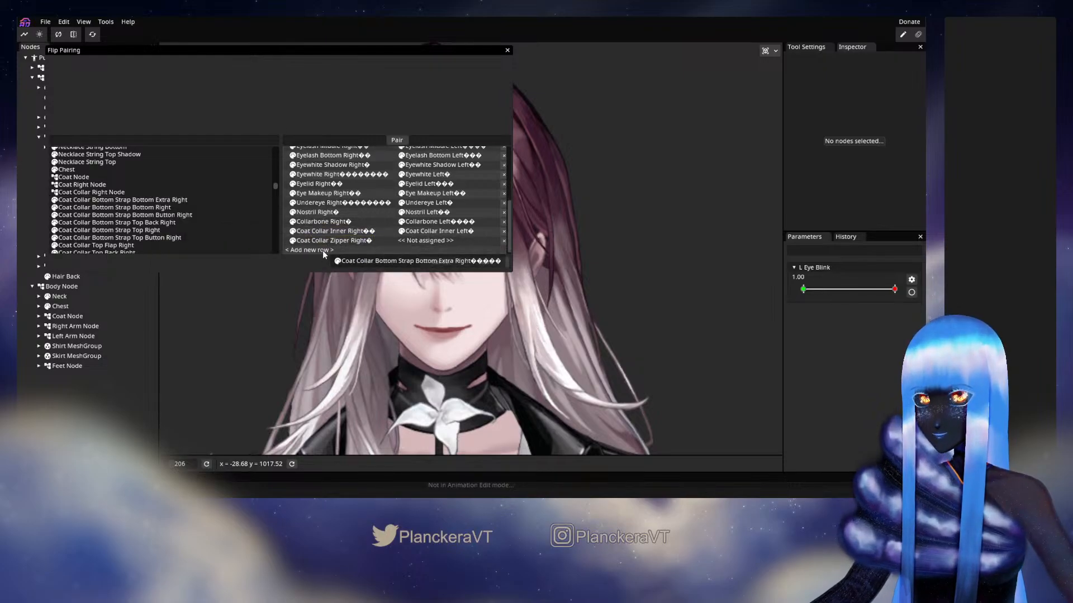
left_click_drag(148, 210, 310, 250)
left_click_drag(170, 222, 314, 250)
left_click_drag(161, 201, 307, 253)
left_click_drag(152, 204, 320, 249)
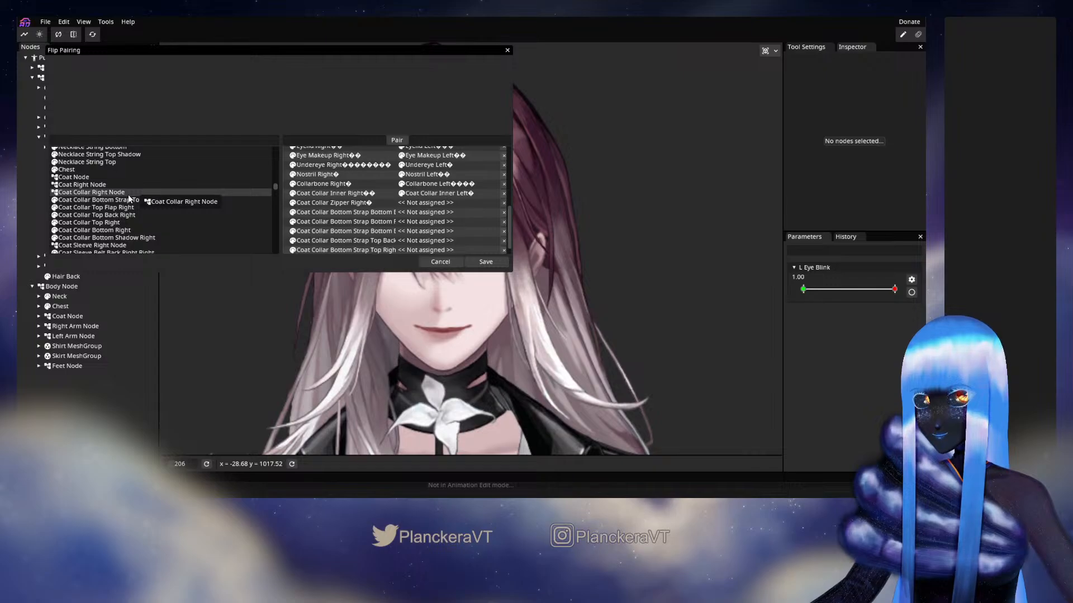
left_click_drag(165, 204, 324, 249)
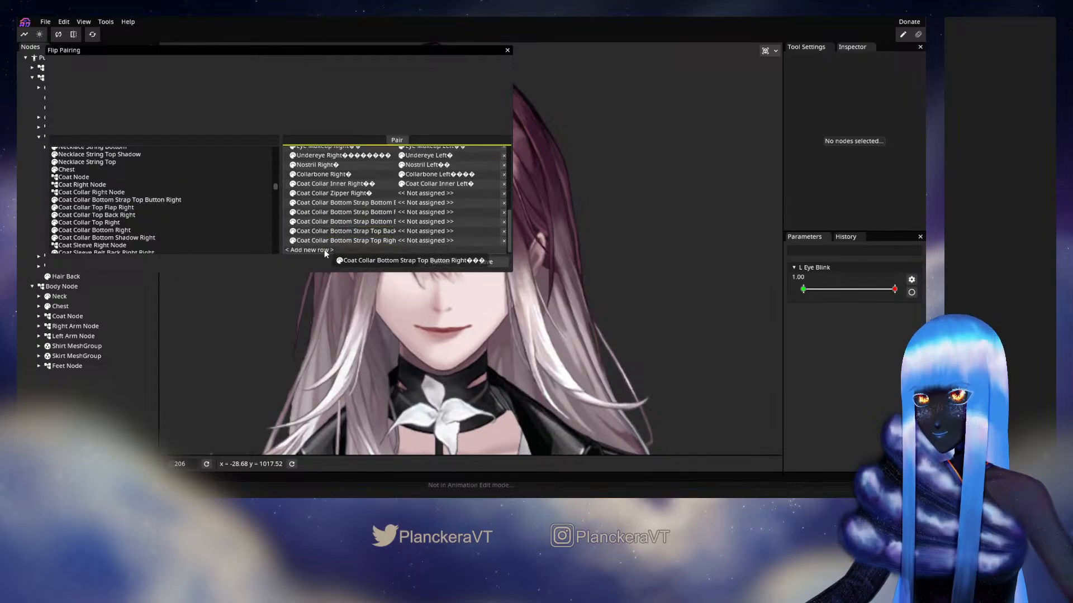
Add new flip pair rows for Coat Collar Top Flap Right, Top Back Right, Top Right and Bottom Shadow Right
left_click_drag(133, 204, 326, 230)
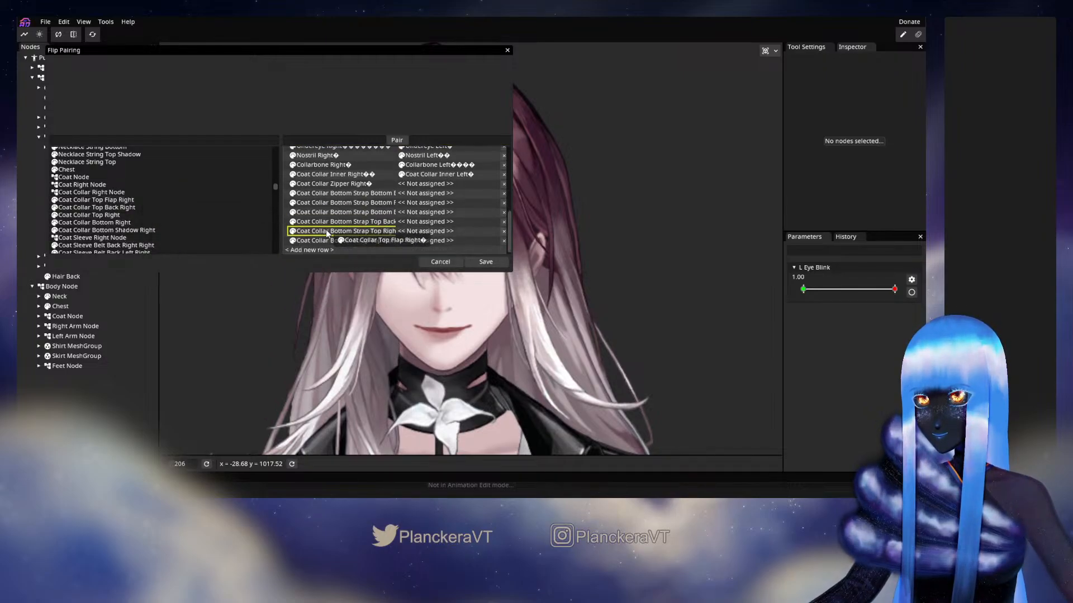
left_click_drag(138, 200, 328, 252)
left_click_drag(139, 201, 302, 241)
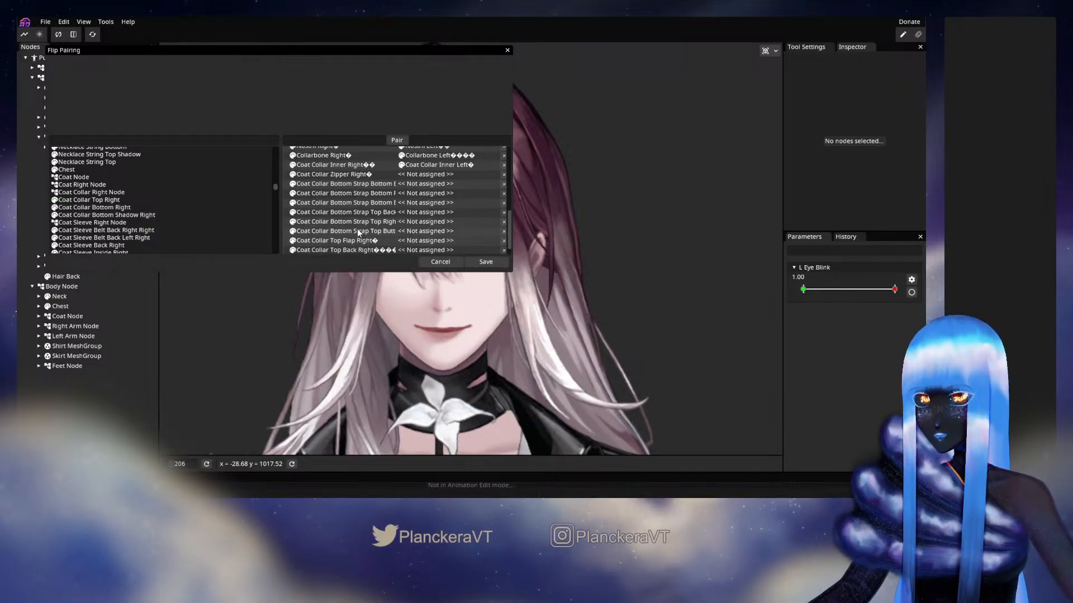
left_click_drag(167, 193, 164, 193)
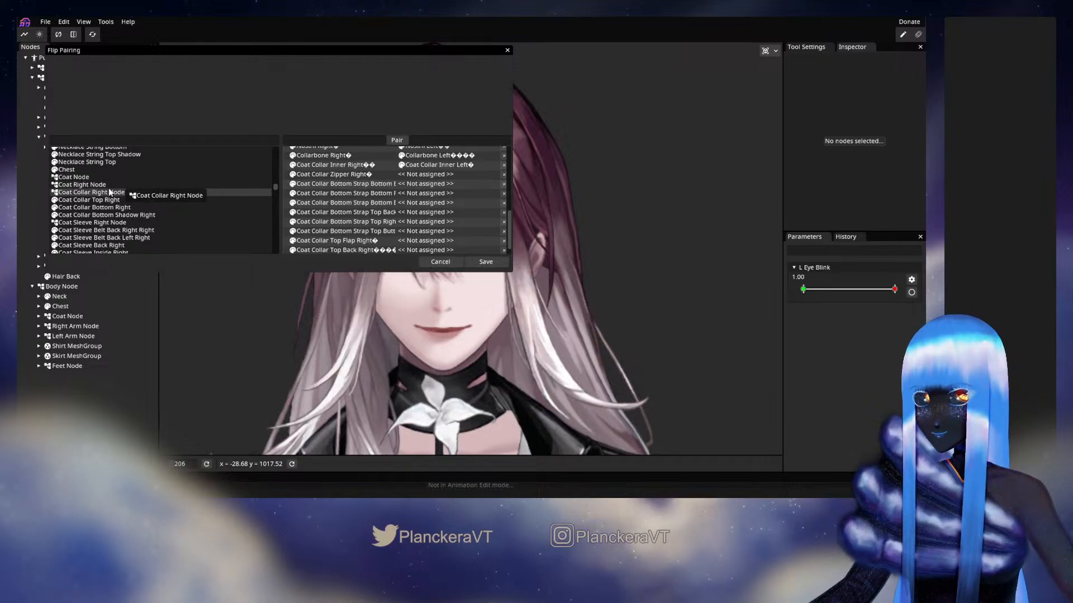
left_click_drag(116, 202, 333, 235)
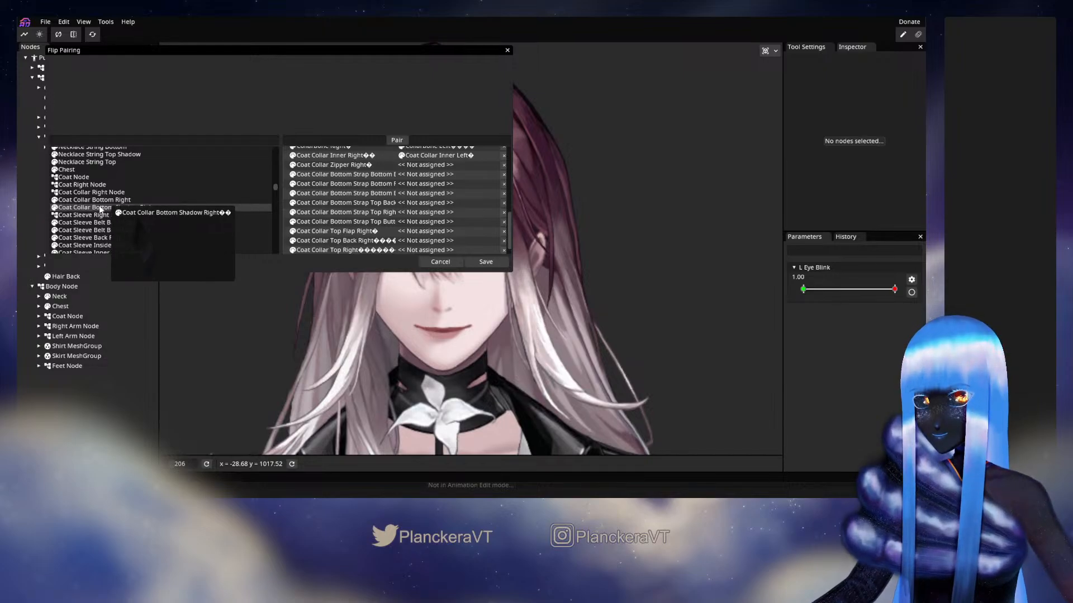
left_click_drag(100, 209, 321, 255)
left_click_drag(321, 255, 320, 255)
mouse_move(134, 216)
left_mouse_down()
mouse_move(199, 220)
mouse_move(141, 216)
left_mouse_up()
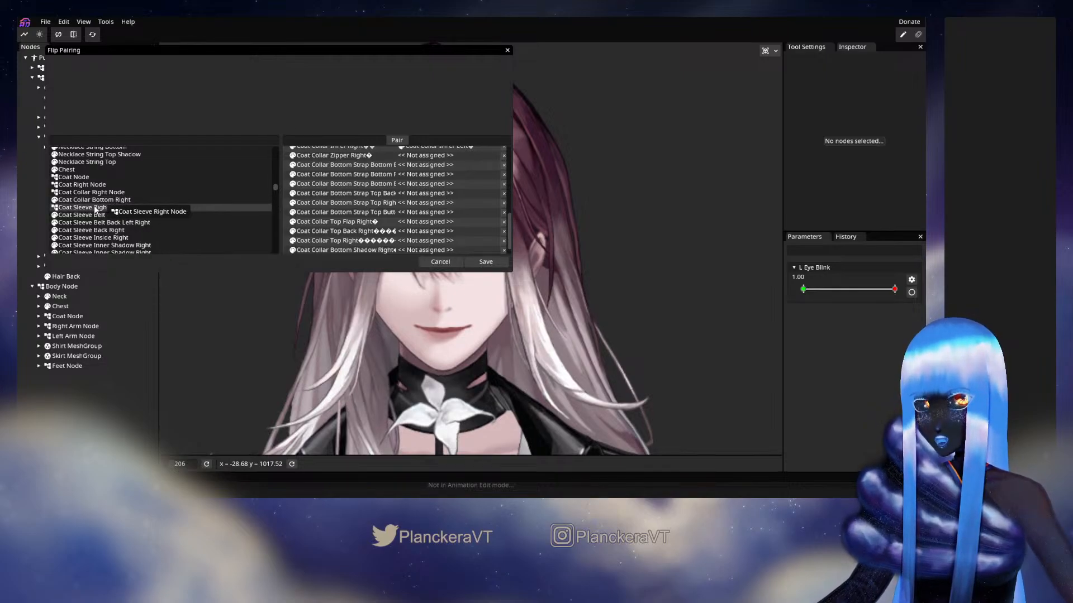
Add new flip pair rows for Coat Sleeve Right Node, Coat Sleeve Belt Back Right Right and Coat Sleeve Belt Back Left Right
left_click_drag(97, 208, 317, 250)
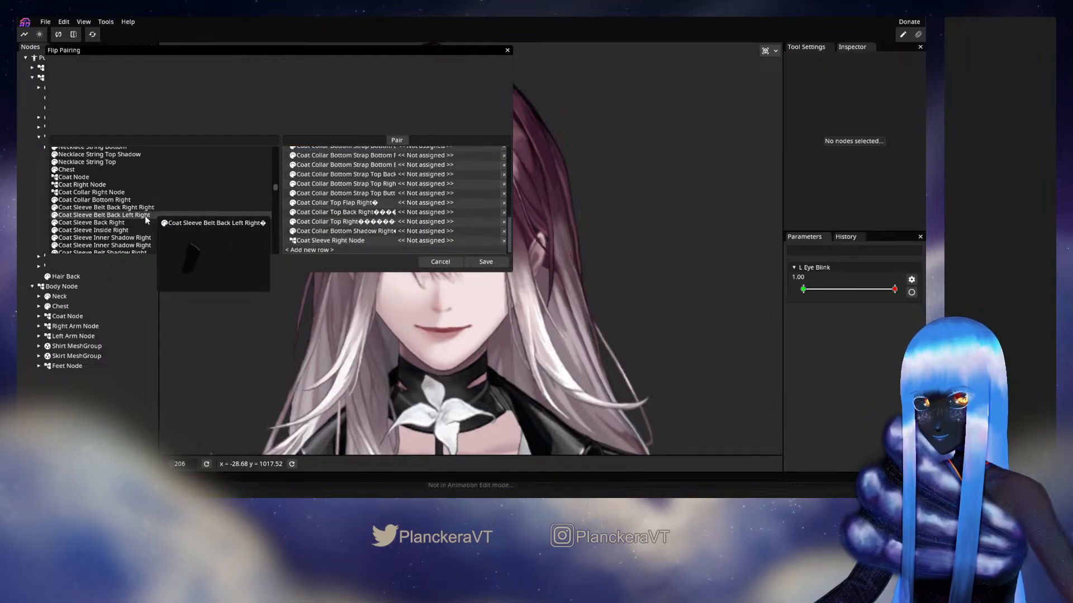
left_click_drag(107, 186, 124, 204)
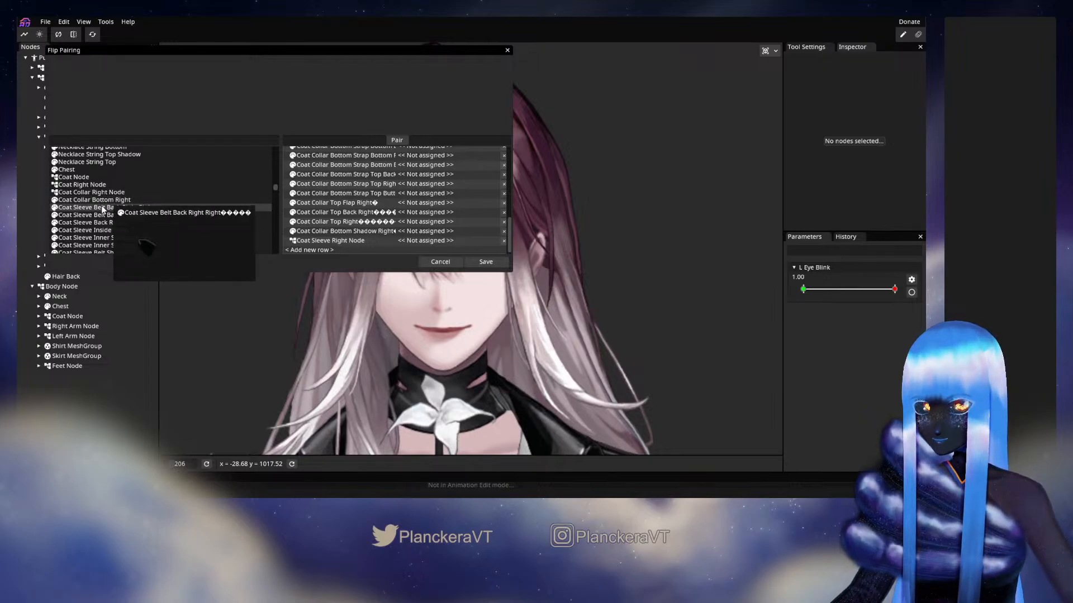
left_click_drag(104, 209, 320, 250)
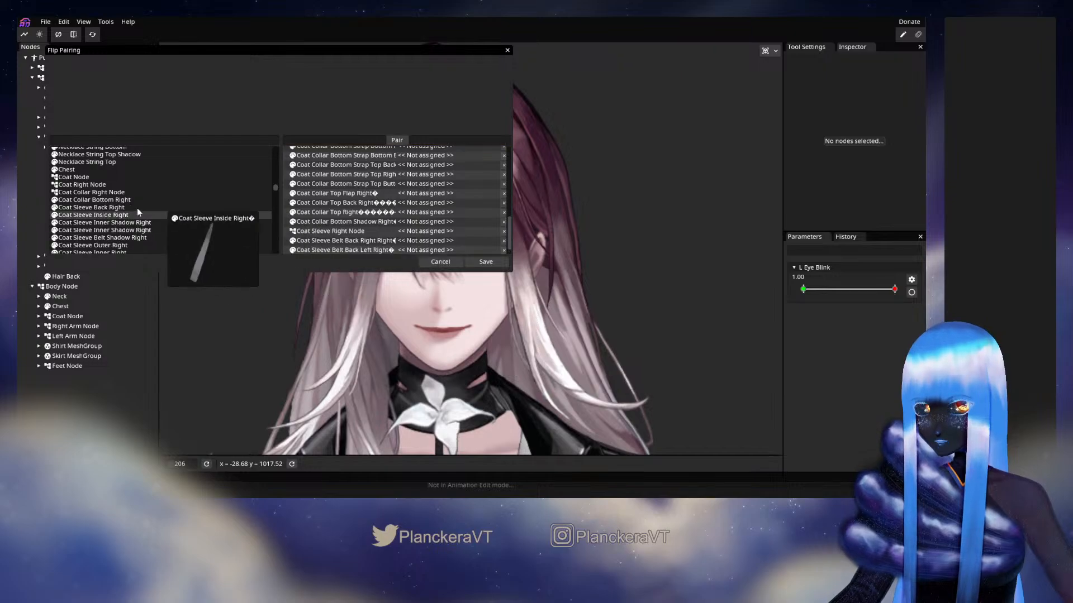
Add new pair rows for the right Coat Sleeve parts: Back, Inside, both Inner Shadows, Belt Shadow, Outer and Inner
left_click_drag(137, 209, 324, 250)
left_click_drag(103, 208, 317, 250)
left_click_drag(162, 208, 309, 248)
left_click_drag(95, 207, 119, 212)
left_click_drag(116, 208, 324, 249)
left_click_drag(112, 208, 324, 249)
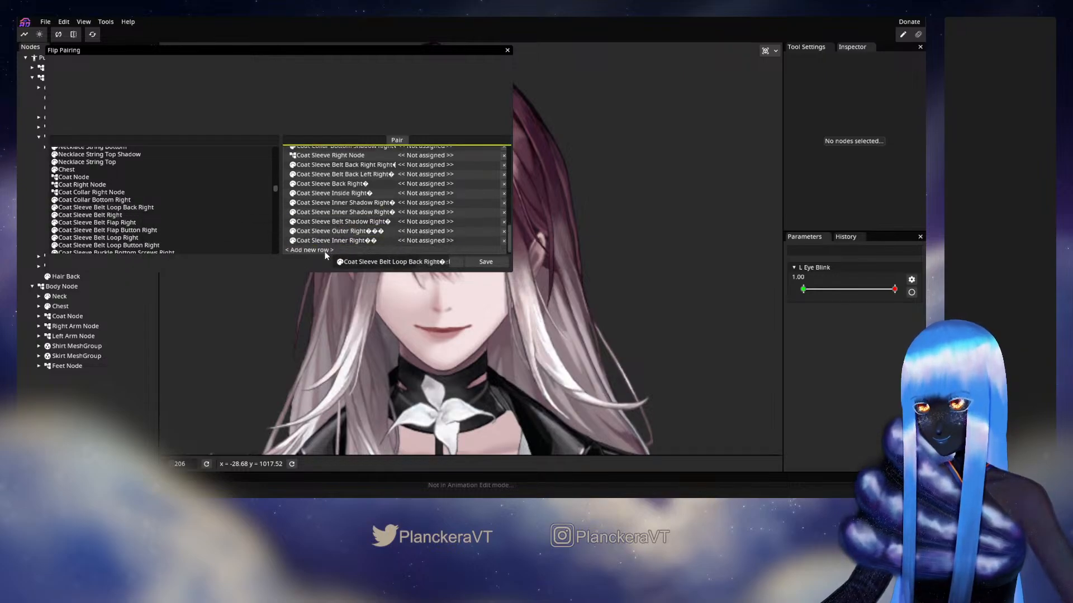
Add new pair rows for the right Coat Sleeve parts: Belt Loop Back, Belt, Belt Flap, Belt Flap Button, Belt Loop and Belt Loop Button
left_click_drag(111, 207, 323, 250)
left_click_drag(111, 200, 325, 247)
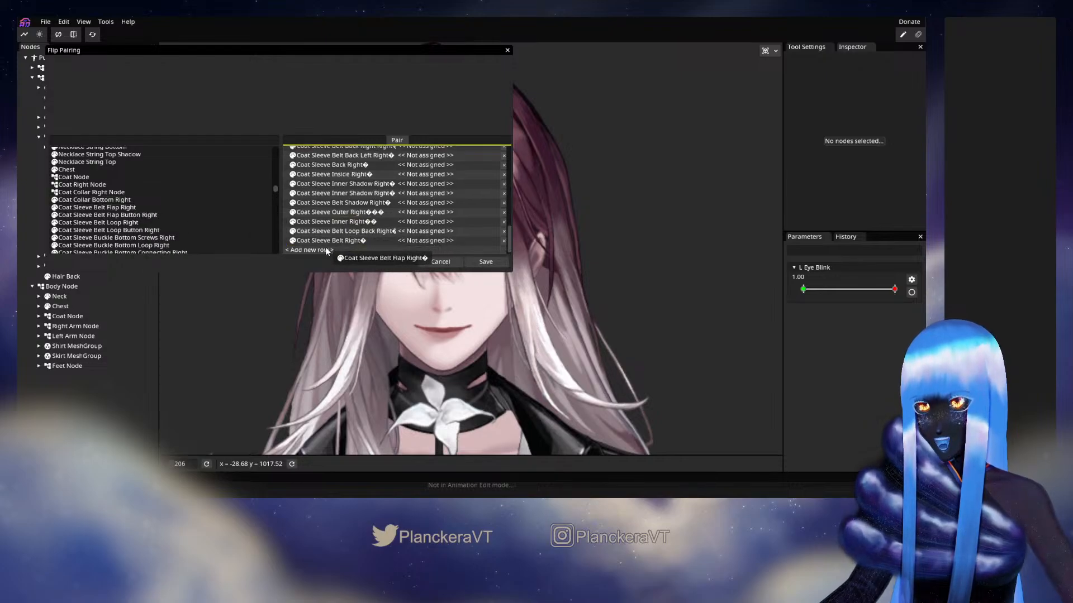
left_click_drag(136, 211, 296, 255)
left_click_drag(140, 207, 320, 249)
left_click_drag(141, 211, 318, 243)
Add new pair rows for the Screws, Loop and Connecting parts of the right Coat Sleeve Buckle's Bottom, Middle, Top and Hidden sections
left_click_drag(134, 207, 315, 251)
left_click_drag(140, 214, 323, 246)
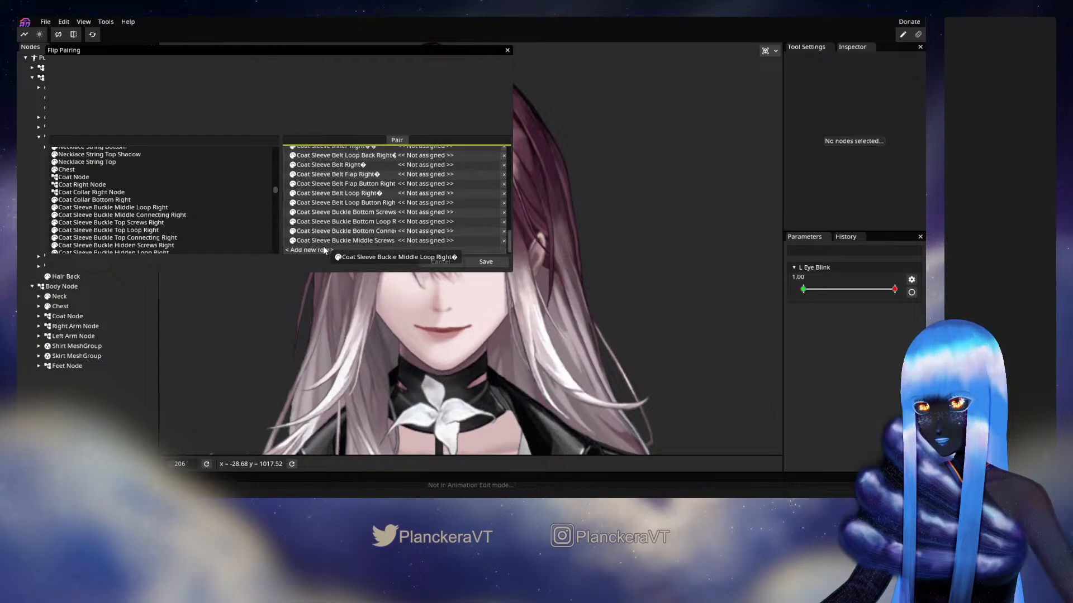
left_click_drag(131, 215, 308, 250)
left_click_drag(144, 216, 323, 252)
left_click_drag(148, 215, 310, 249)
left_click_drag(152, 209, 310, 249)
left_click_drag(151, 208, 306, 248)
left_click_drag(107, 208, 143, 213)
left_click_drag(143, 215, 161, 215)
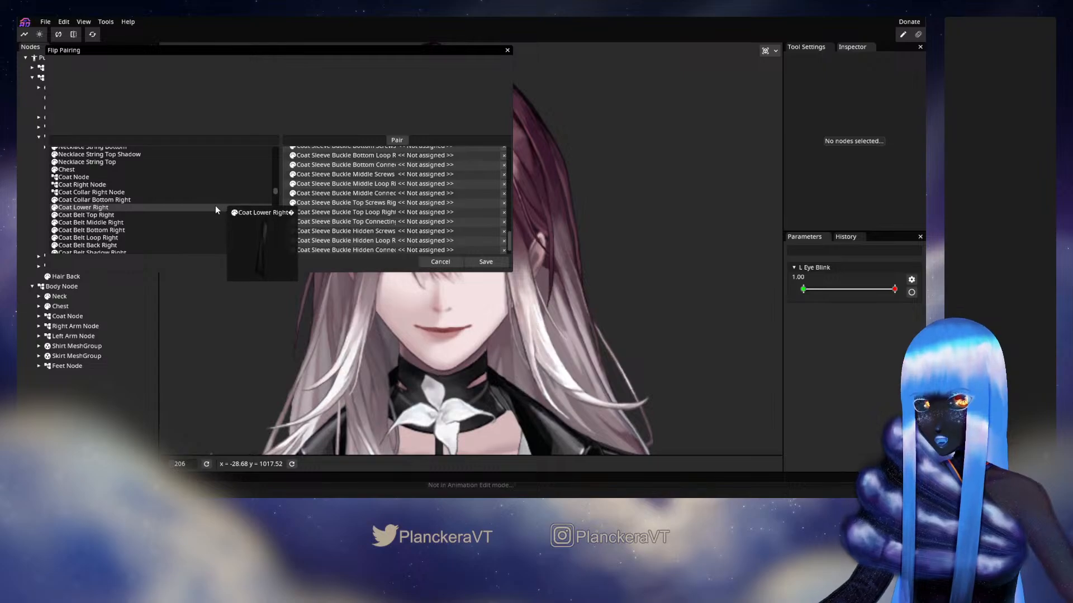
Enlarge the Flip Pairing window in height and width and move it over the middle of the viewport
scroll(216, 206, "down", 1)
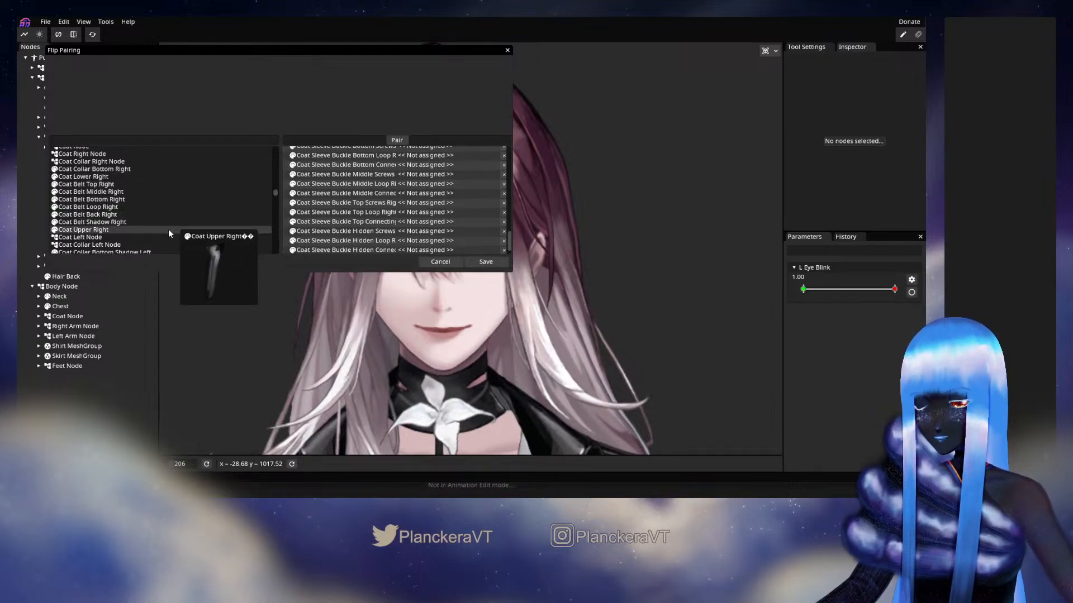
scroll(216, 206, "down", 1)
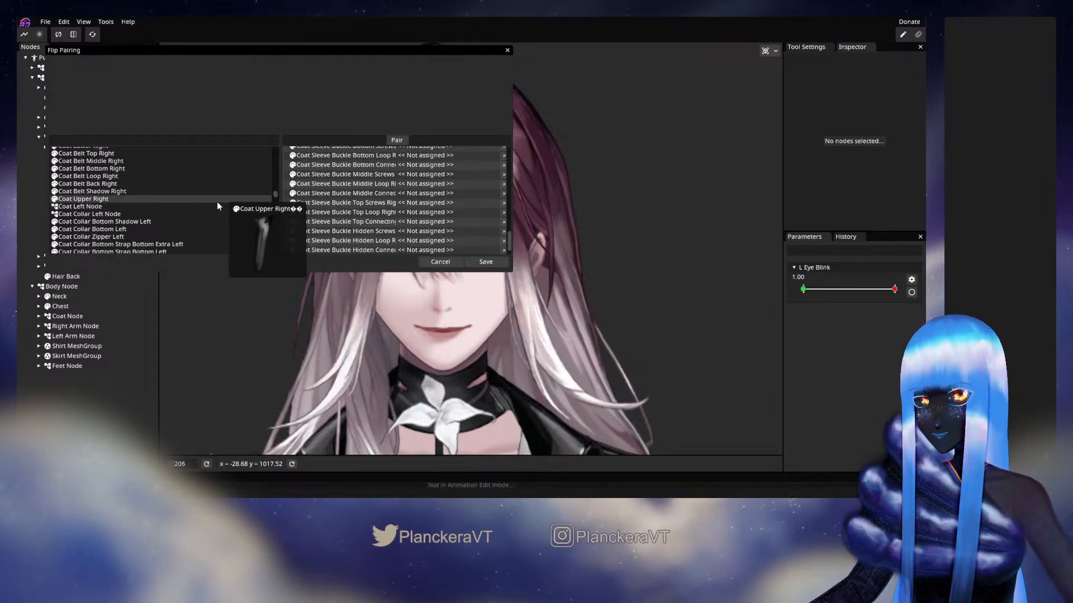
scroll(143, 202, "down", 1)
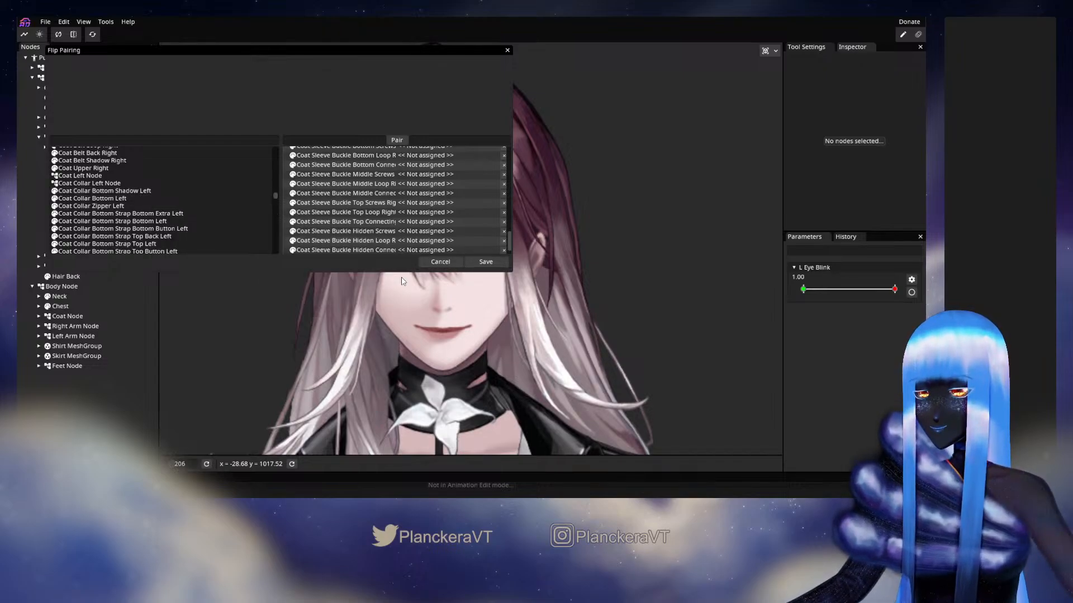
left_click_drag(400, 272, 400, 308)
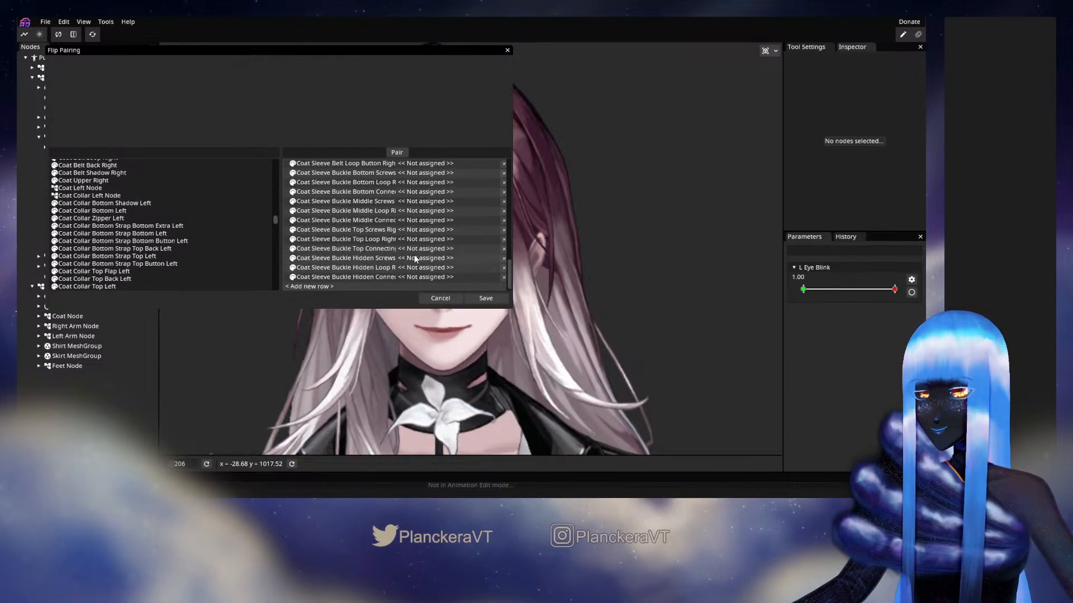
left_click_drag(270, 54, 416, 59)
left_click_drag(654, 312, 755, 386)
left_click_drag(615, 310, 349, 232)
Pair Coat Collar Zipper Right and Coat Collar Bottom Strap Bottom Extra Right with their matching left parts
scroll(582, 264, "up", 10)
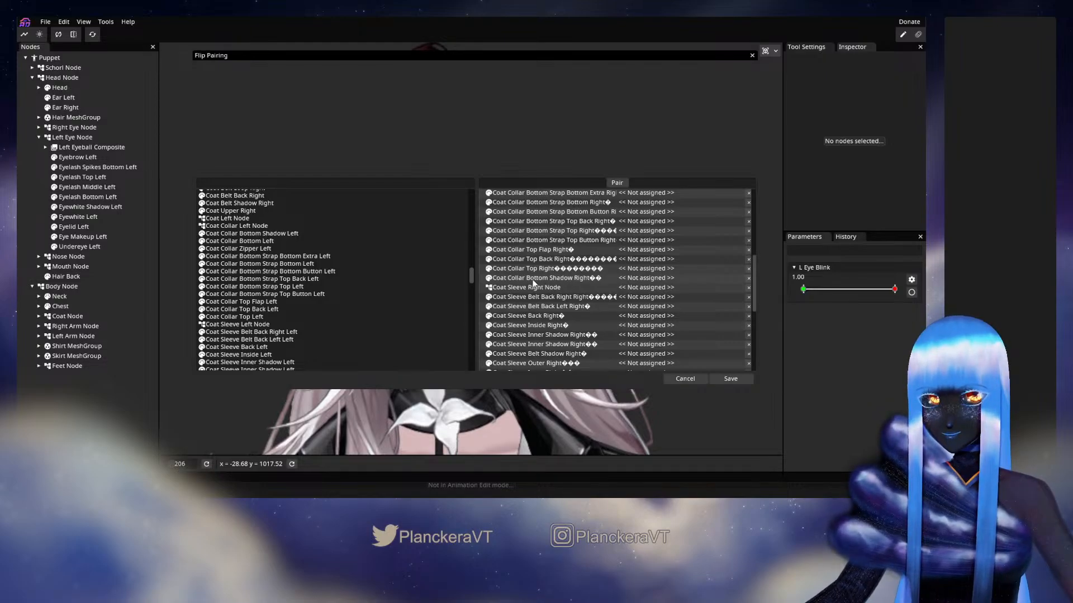
left_click_drag(533, 284, 294, 227)
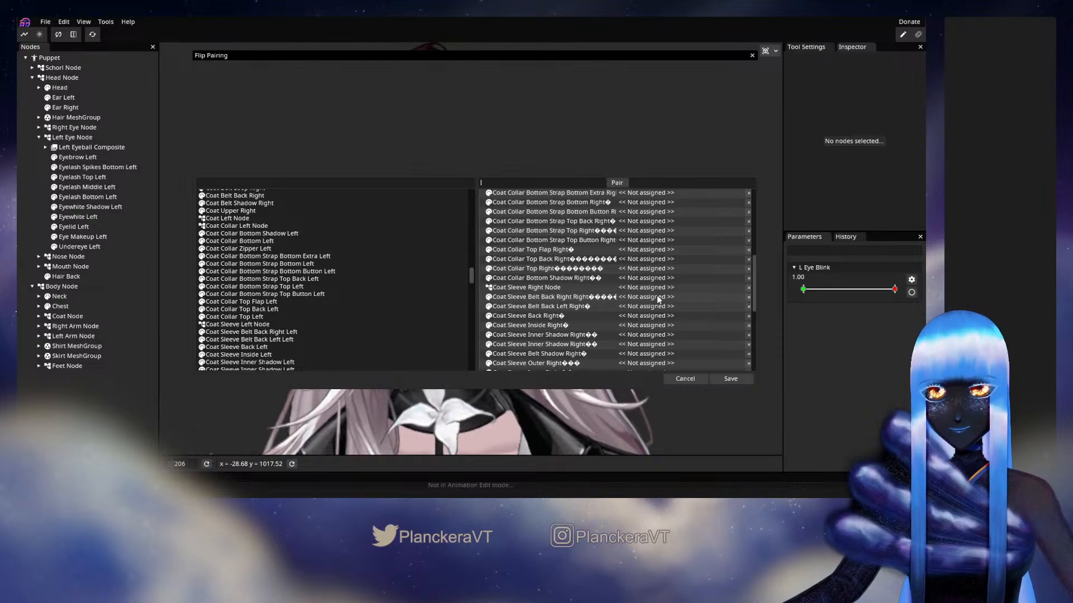
scroll(658, 299, "up", 3)
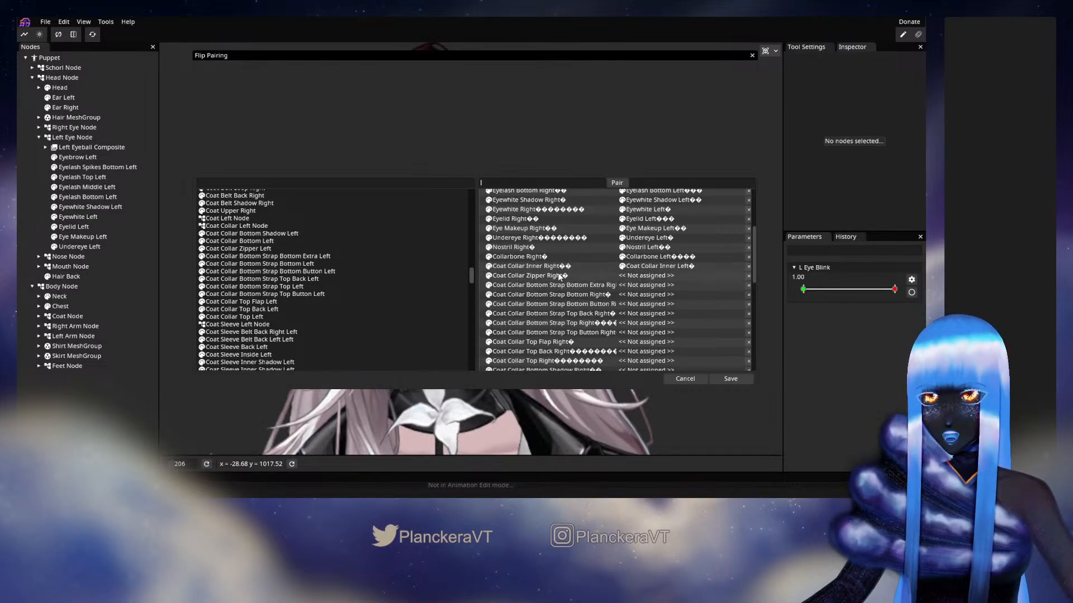
scroll(559, 276, "down", 1)
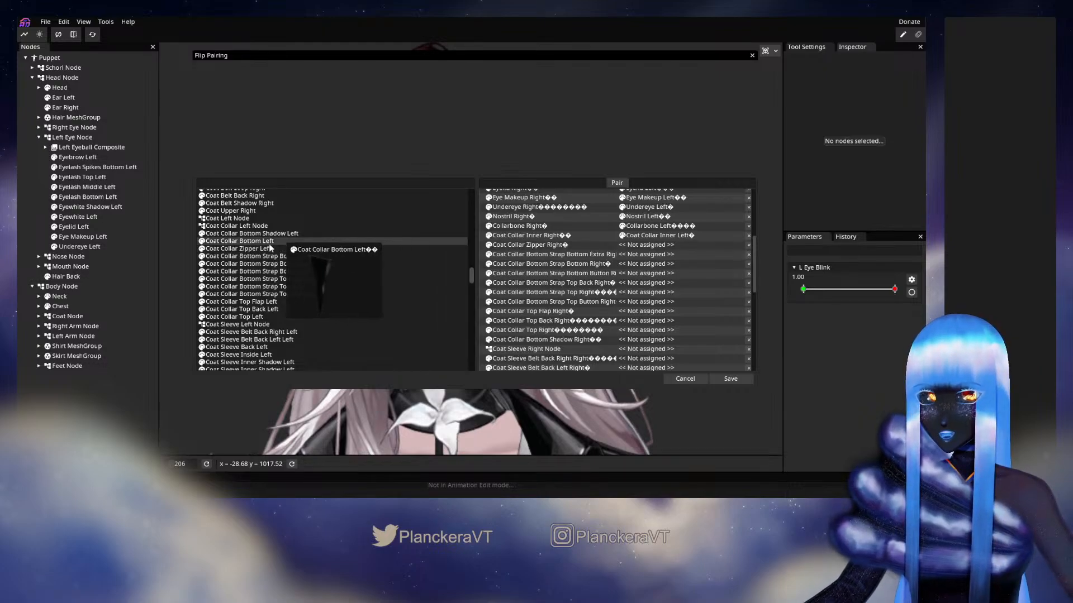
left_click_drag(243, 250, 654, 245)
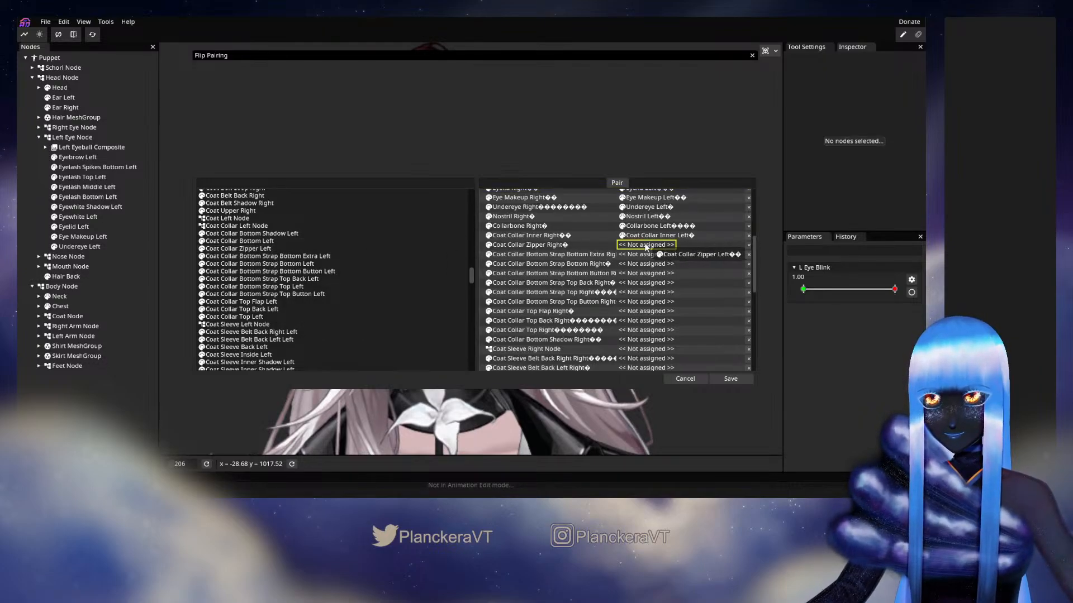
scroll(667, 273, "down", 1)
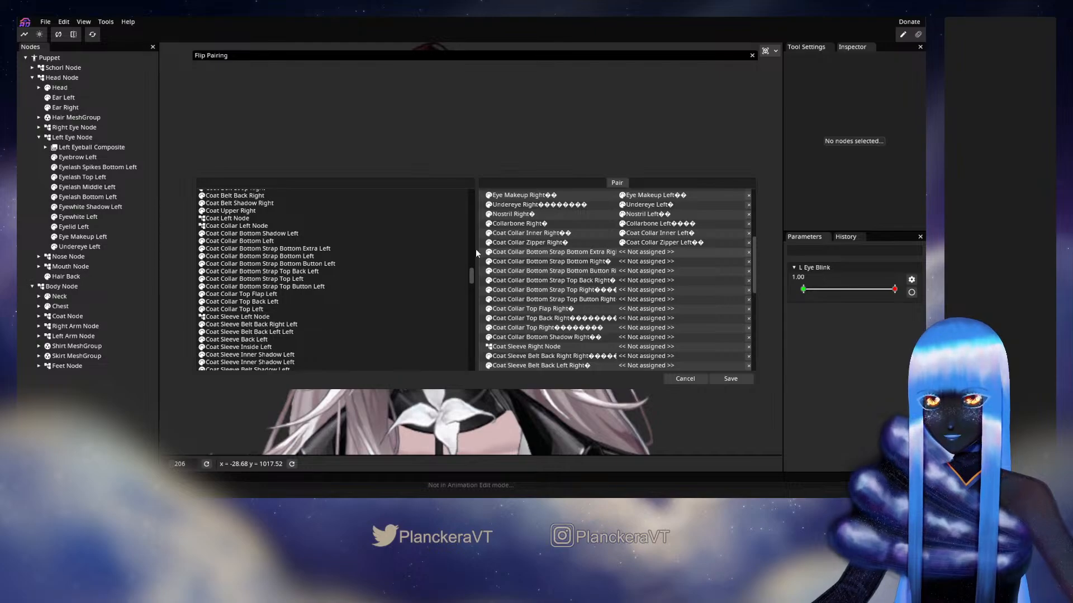
left_click_drag(414, 247, 648, 253)
Widen the Flip Pairing window, then pair Coat Collar Bottom Strap Bottom Right and Bottom Button Right with their matching left parts
left_click_drag(193, 241, 166, 241)
left_click_drag(758, 207, 812, 207)
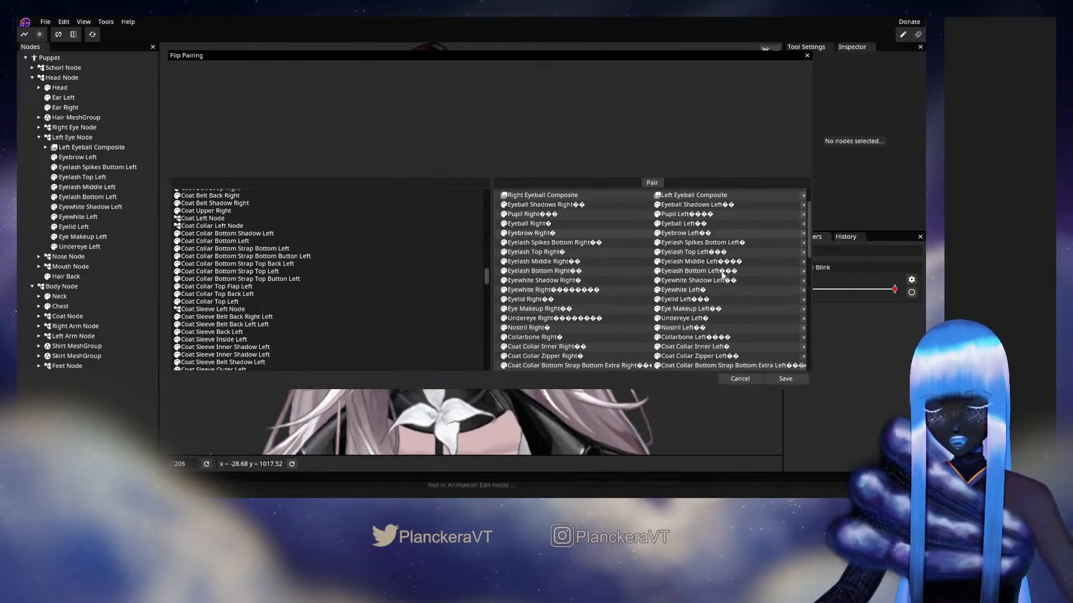
scroll(721, 280, "down", 3)
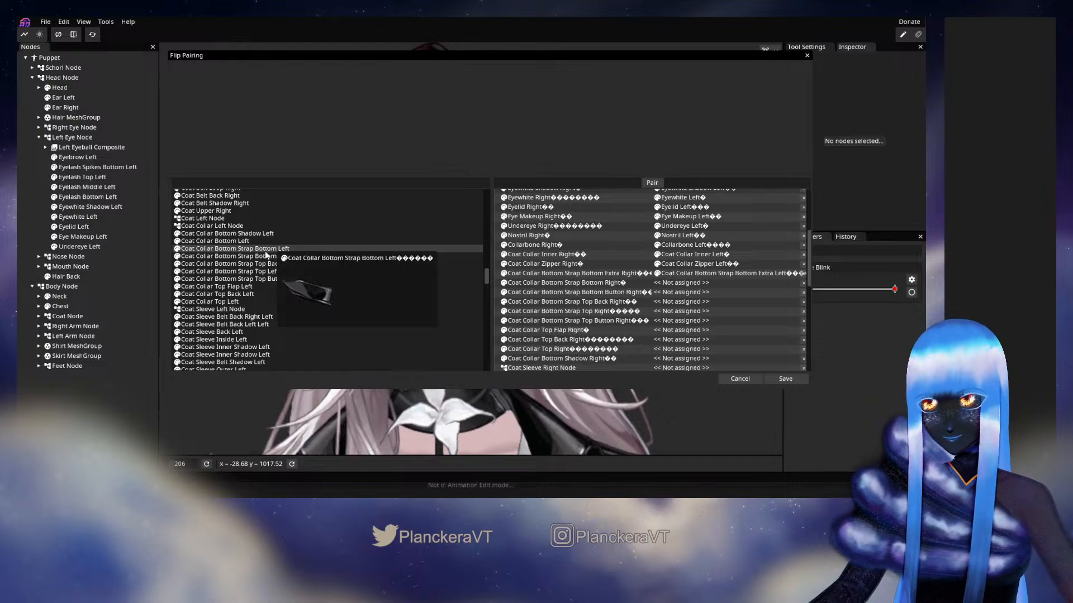
left_click_drag(261, 249, 679, 283)
scroll(672, 293, "down", 3)
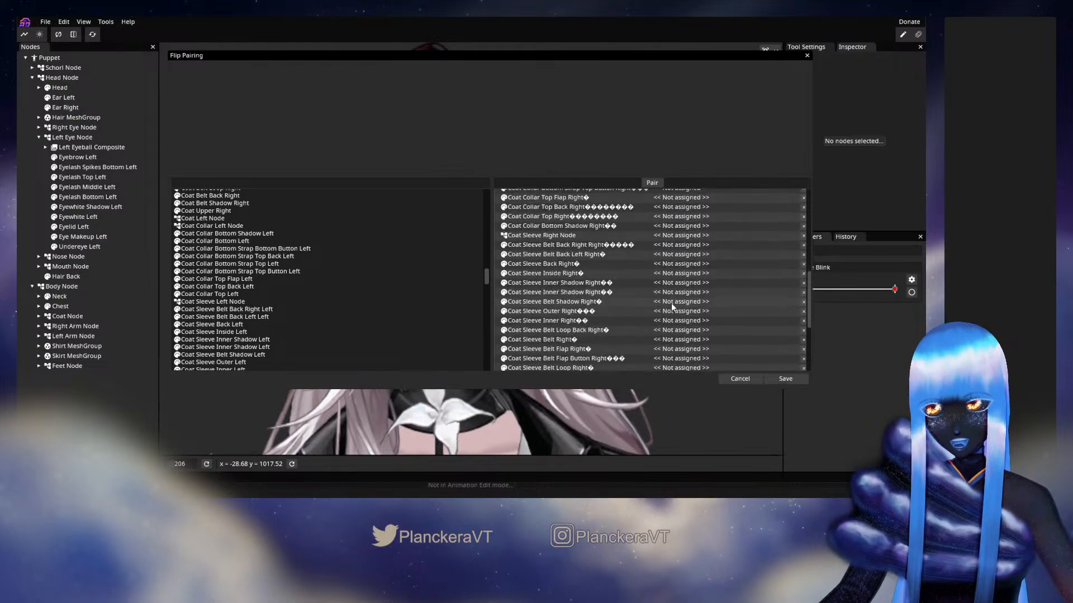
scroll(672, 306, "up", 1)
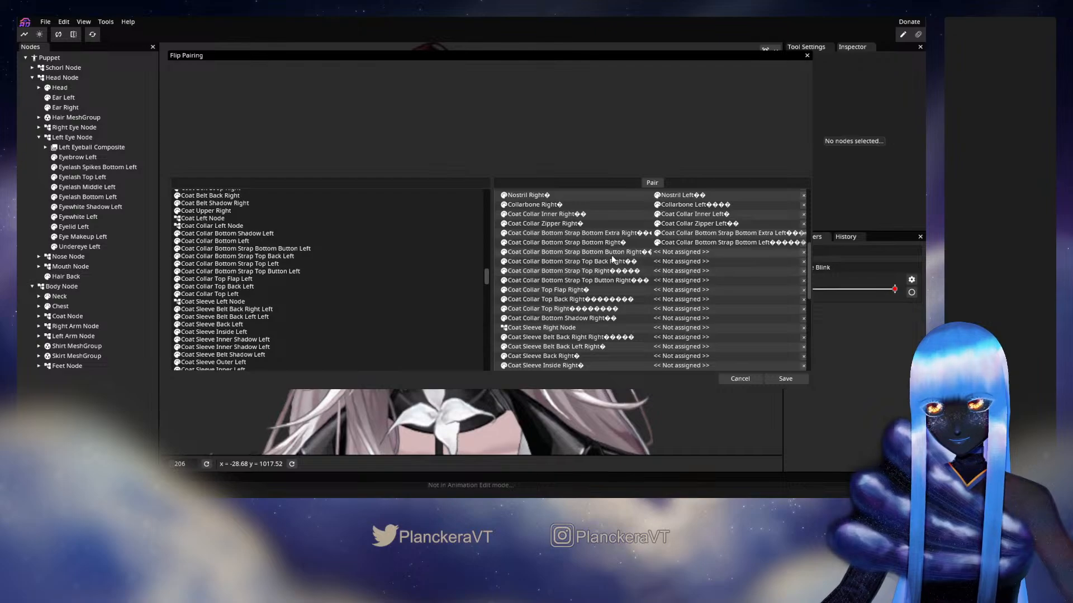
left_click_drag(252, 249, 688, 257)
Filter the node list by "bottom str" to find the remaining left Coat Collar Bottom Strap parts
scroll(698, 280, "down", 3)
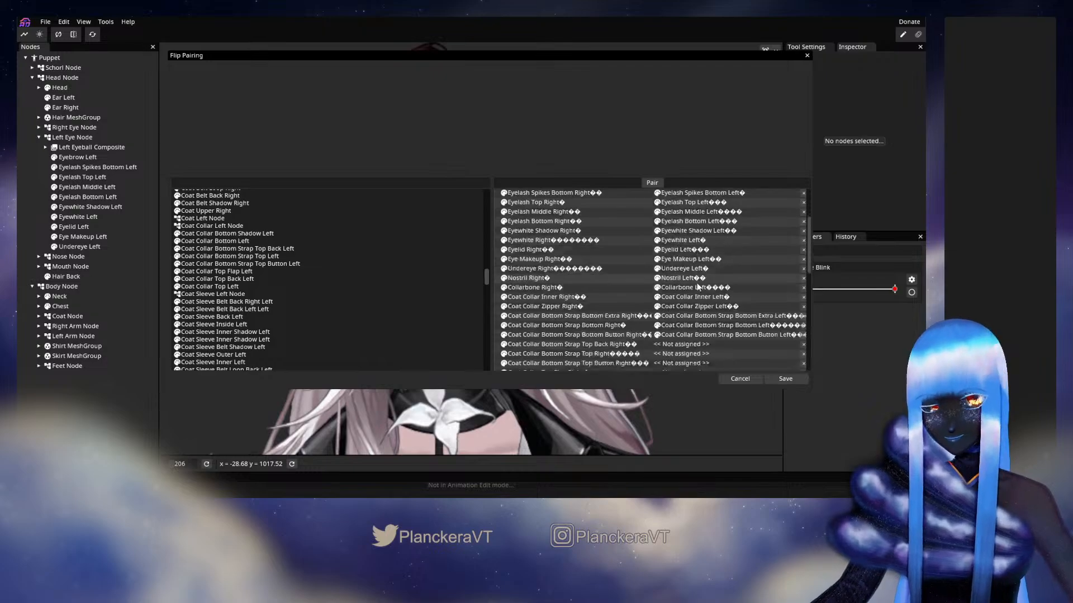
scroll(698, 287, "up", 2)
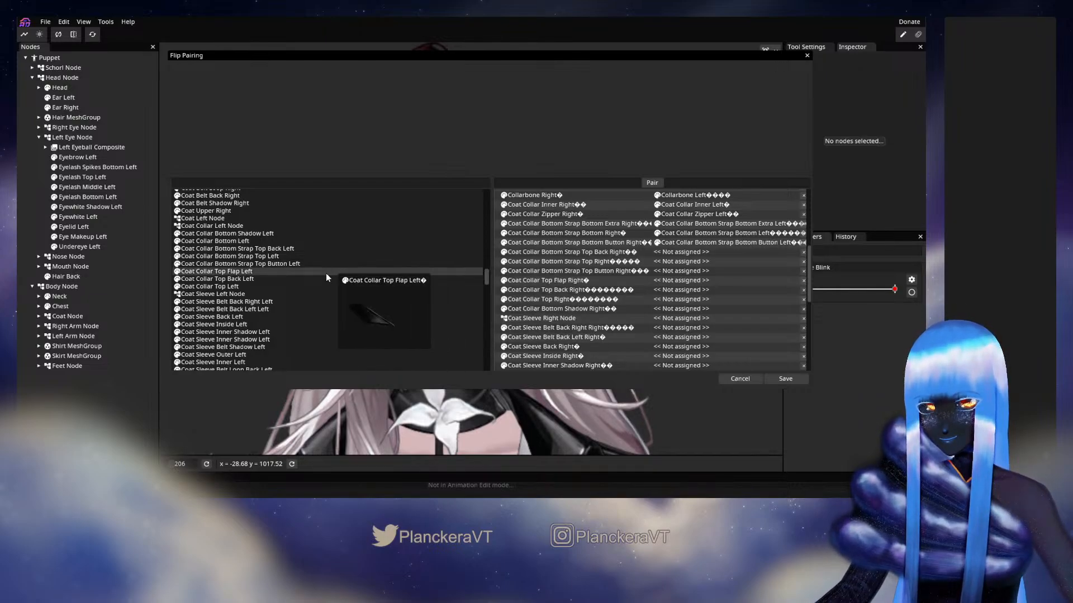
scroll(323, 271, "down", 1)
scroll(323, 271, "down", 2)
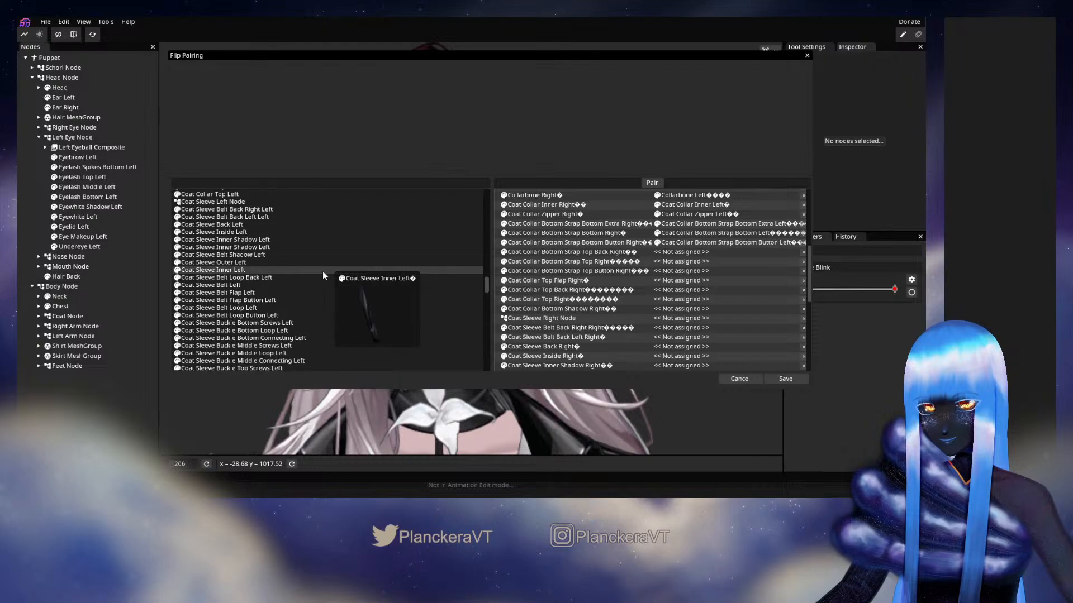
scroll(323, 271, "up", 3)
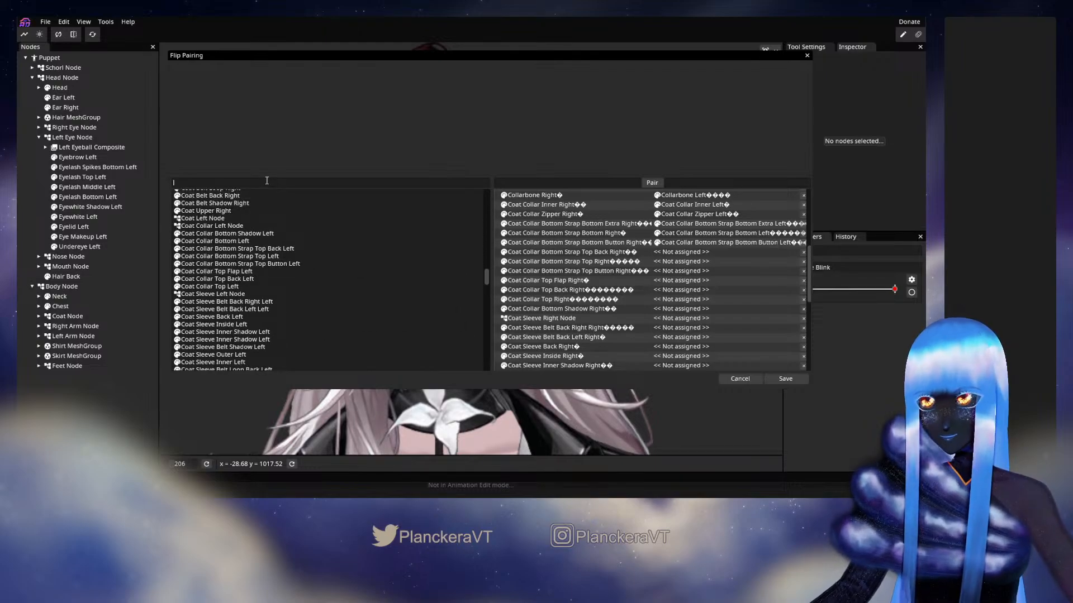
left_click(266, 180)
type("botto")
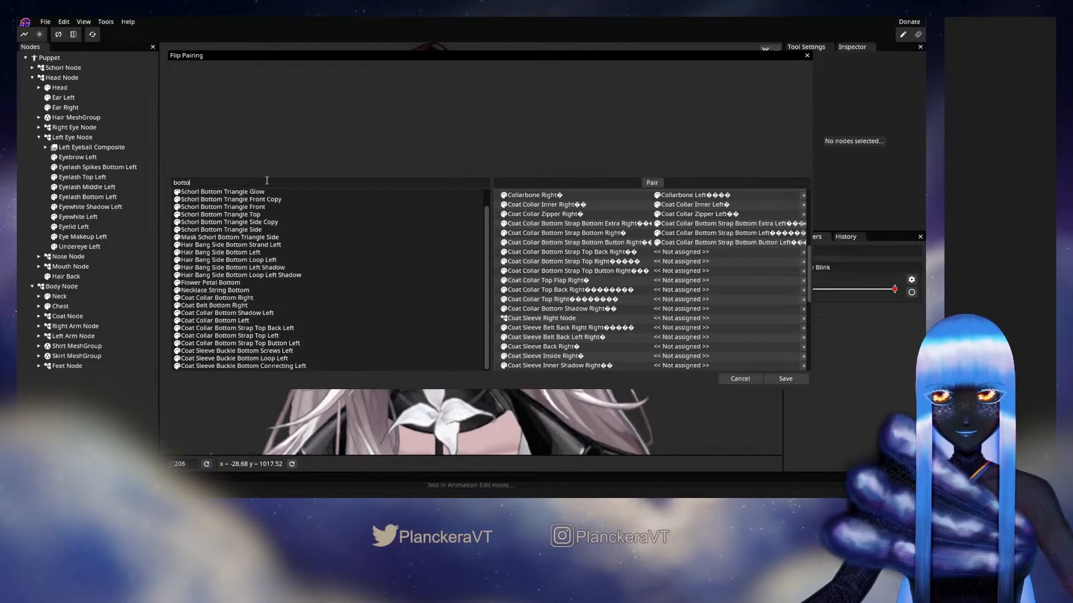
type("m str")
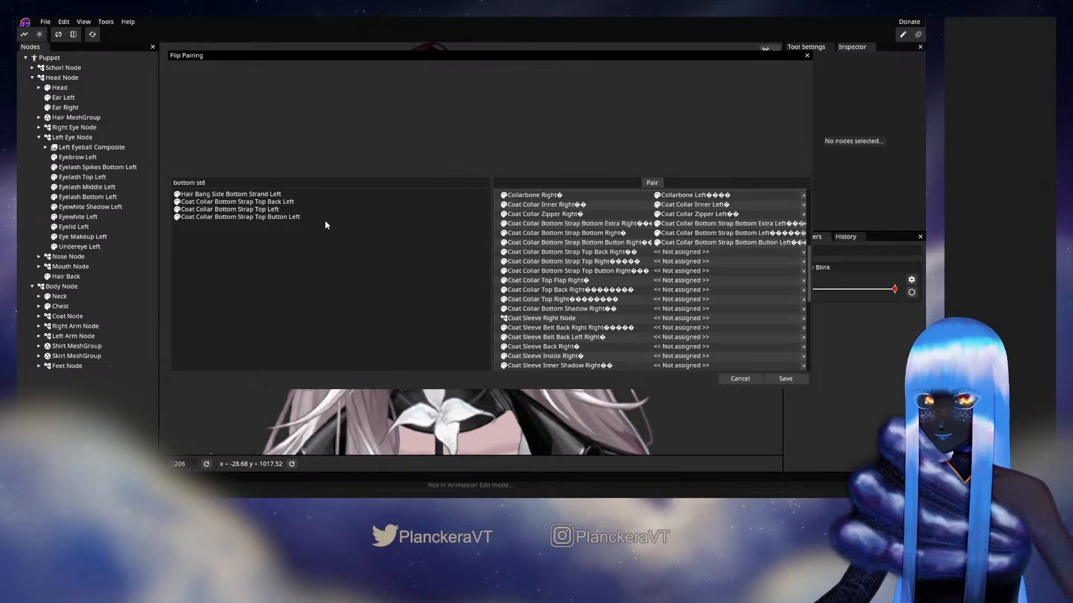
Pair Coat Collar Bottom Strap Top Back Right, Top Right and Top Button Right with their matching left parts
left_click_drag(313, 201, 675, 250)
scroll(667, 274, "down", 4)
scroll(669, 277, "up", 4)
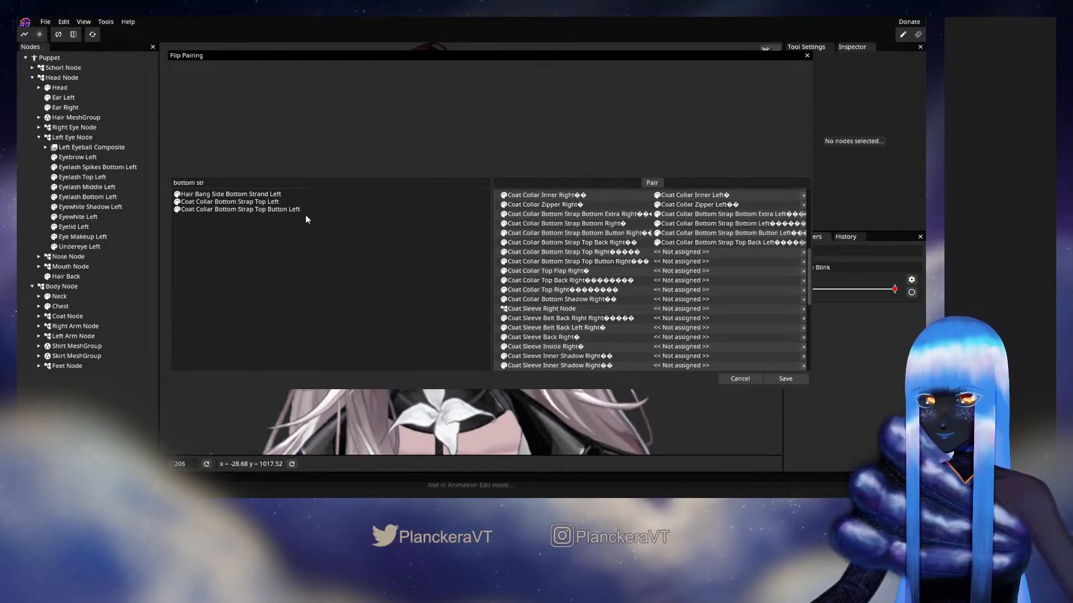
left_click_drag(262, 203, 682, 255)
scroll(693, 260, "down", 5)
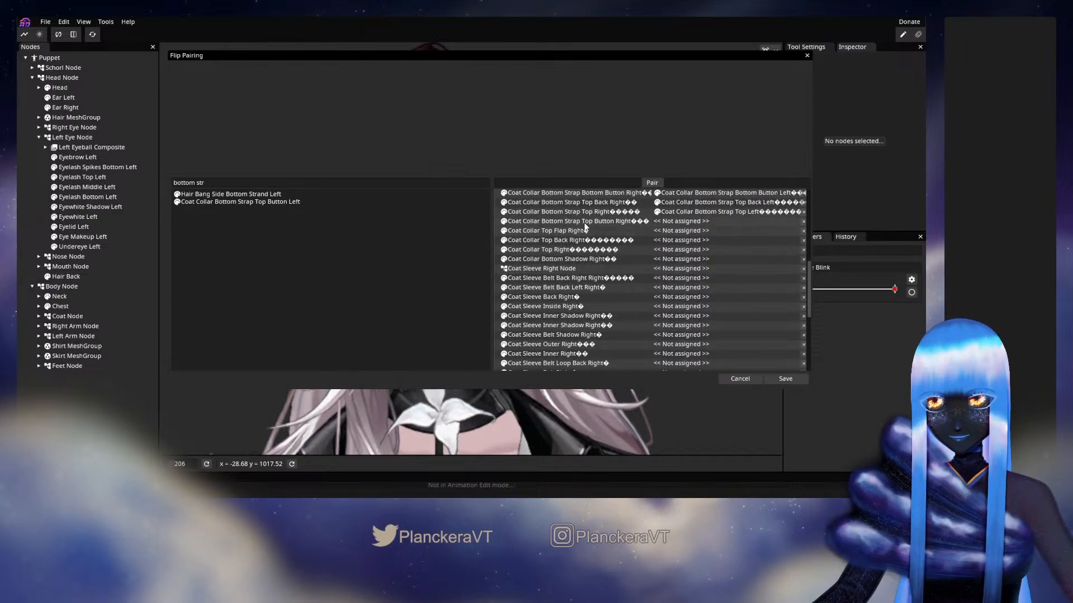
left_click_drag(250, 206, 698, 221)
scroll(702, 270, "down", 5)
scroll(701, 270, "down", 1)
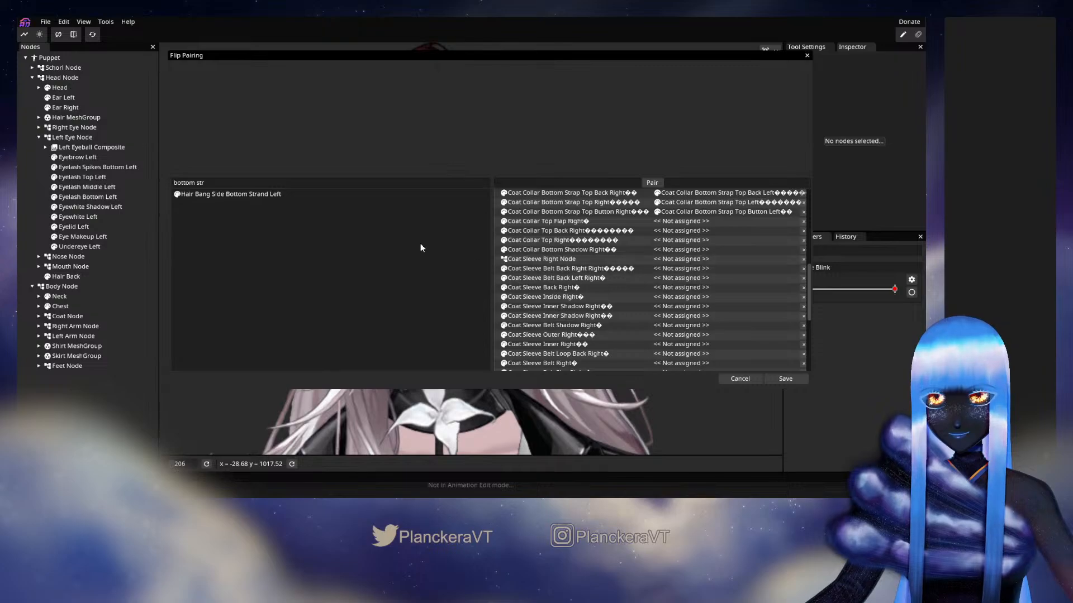
Clear the node filter, then pair Coat Collar Top Flap Right and Coat Collar Top Back Right with their matching left parts
key("BackSpace")
scroll(344, 270, "down", 10)
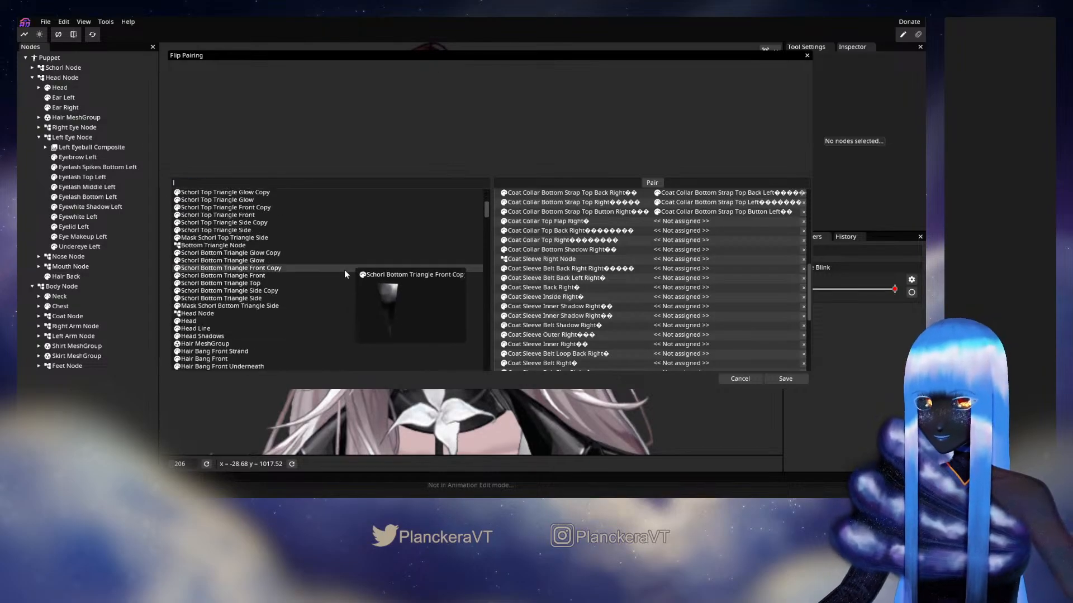
scroll(357, 298, "down", 3)
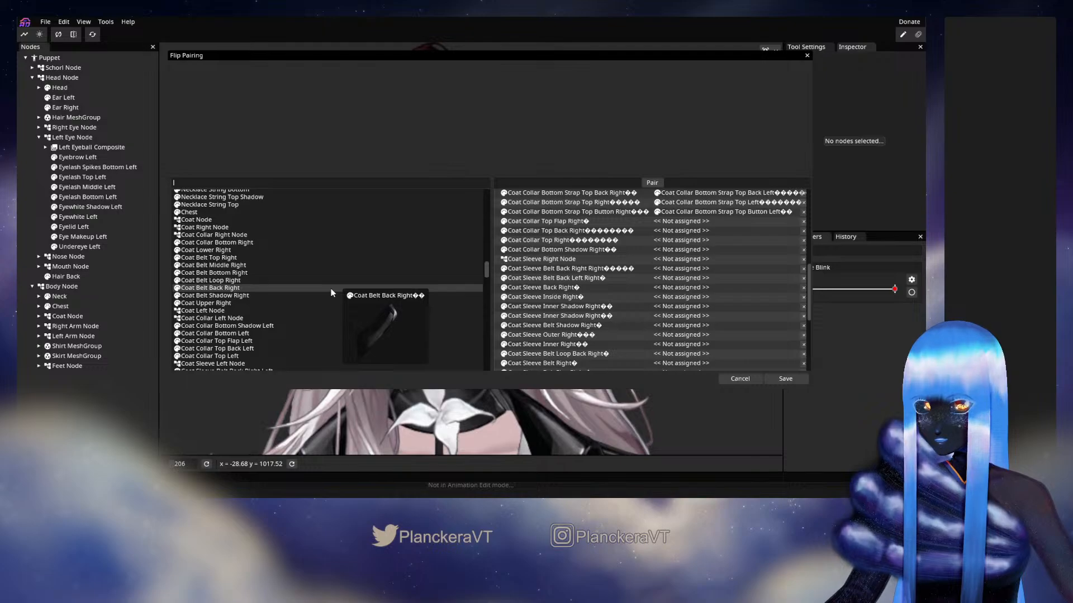
scroll(335, 291, "down", 3)
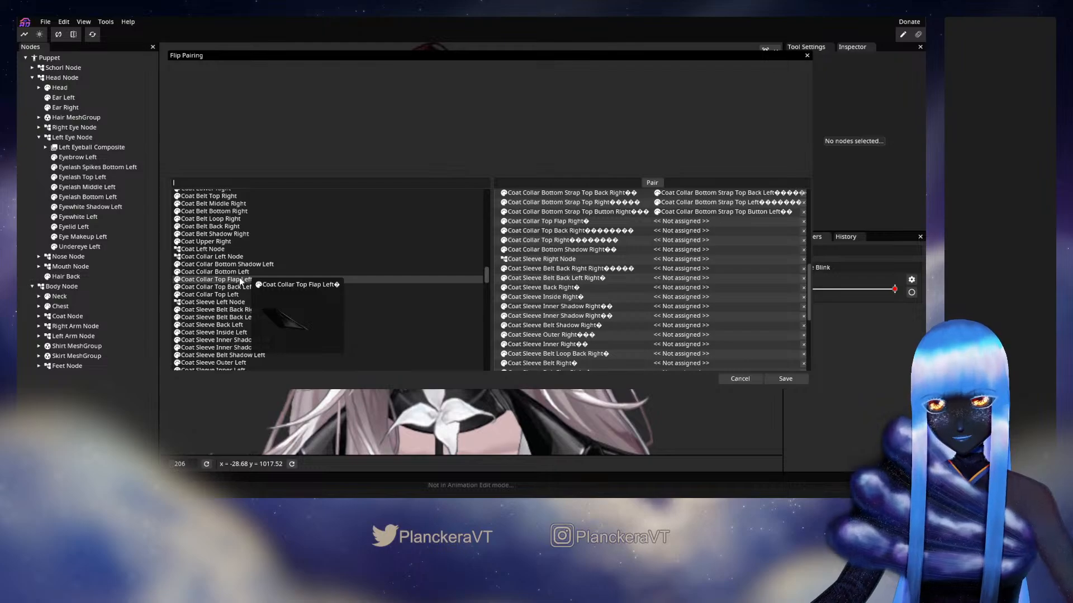
left_click_drag(242, 281, 683, 222)
scroll(692, 260, "down", 1)
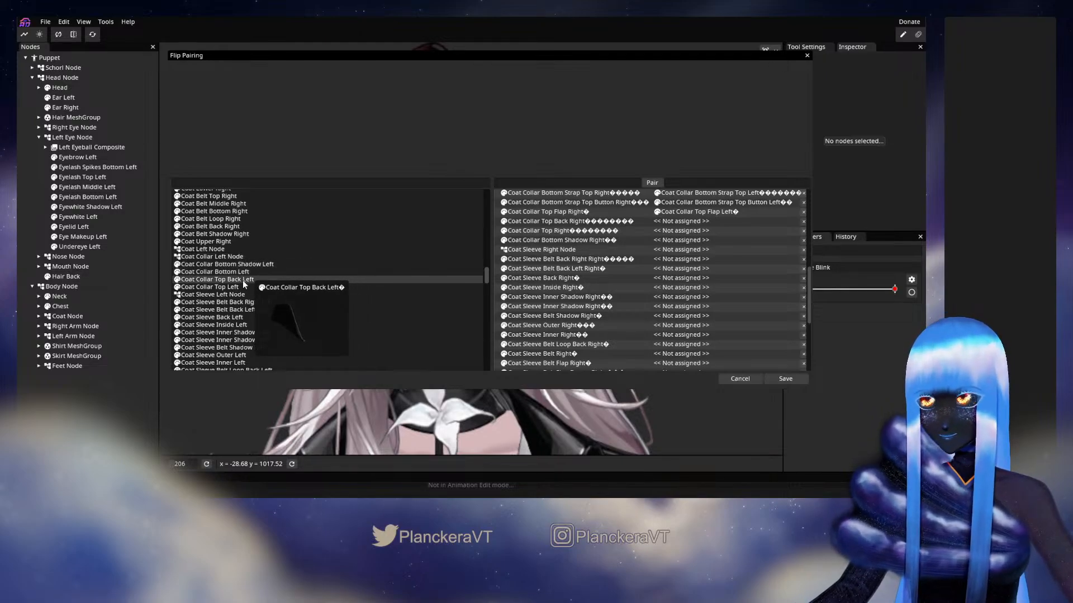
left_click_drag(242, 280, 682, 220)
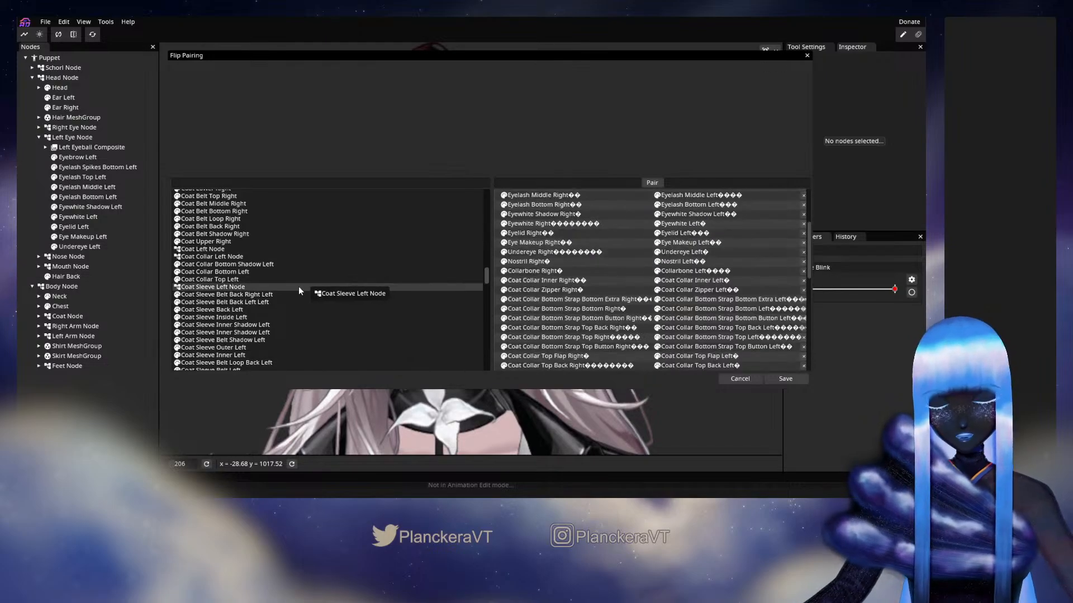
Pair Coat Collar Top Right and Coat Collar Bottom Shadow Right with their matching left parts
scroll(300, 287, "down", 1)
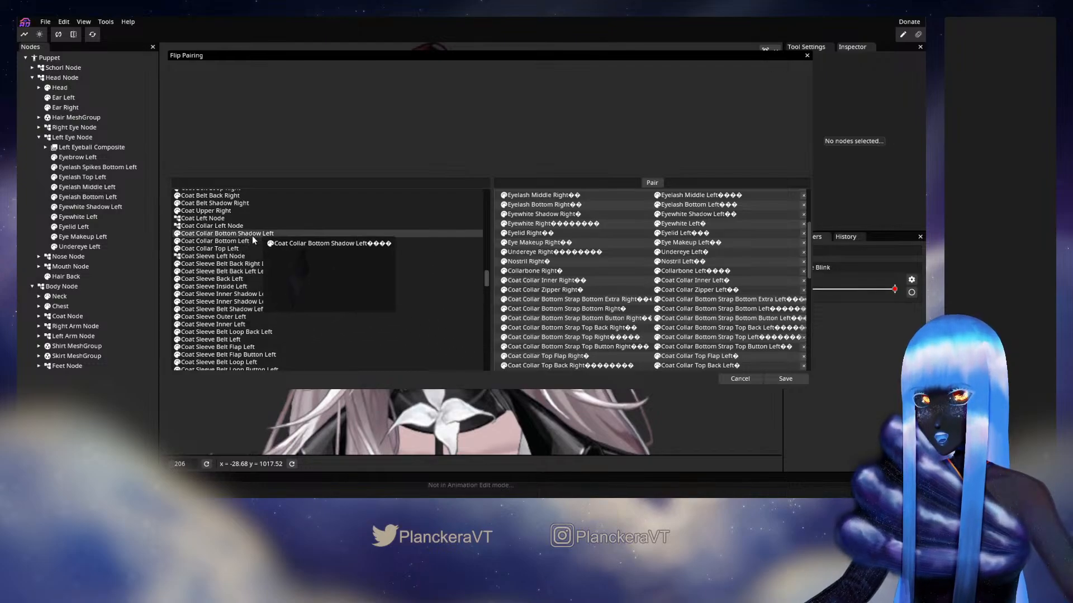
scroll(620, 290, "down", 3)
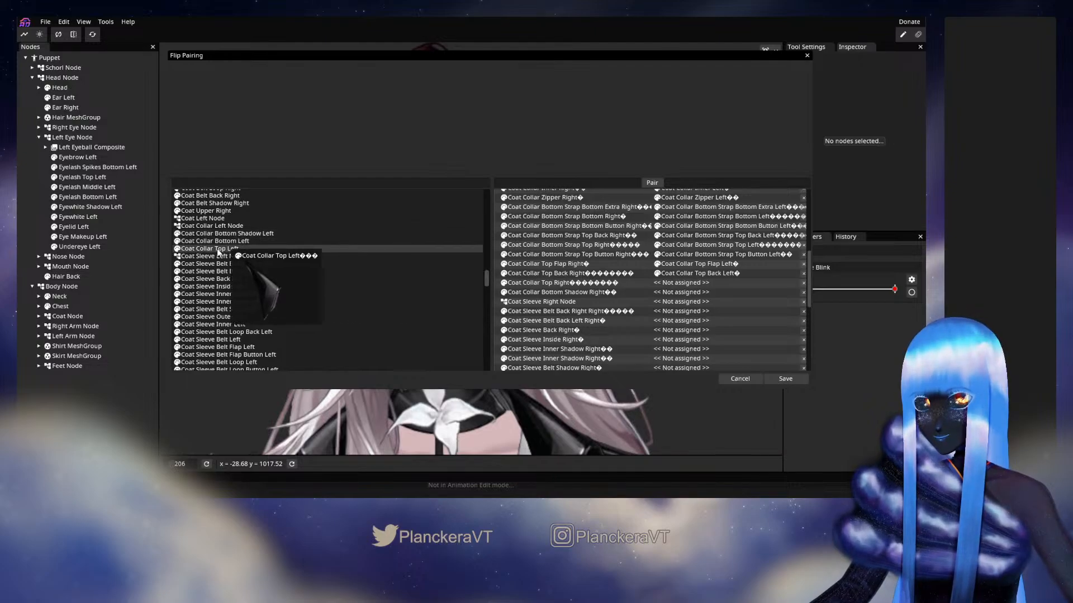
left_click_drag(213, 253, 680, 282)
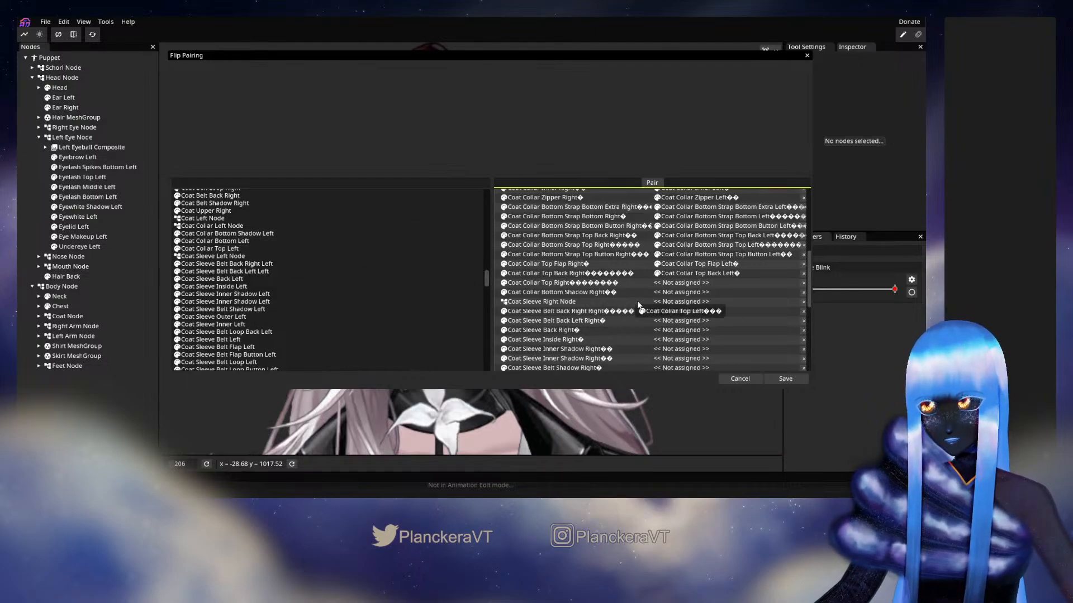
scroll(726, 305, "down", 3)
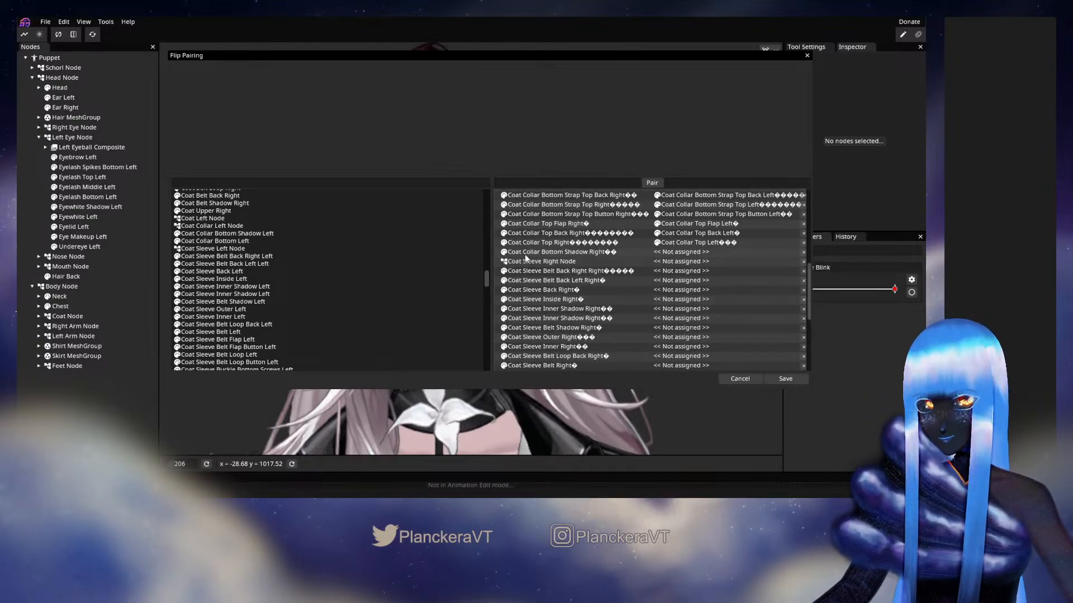
left_click_drag(226, 233, 687, 264)
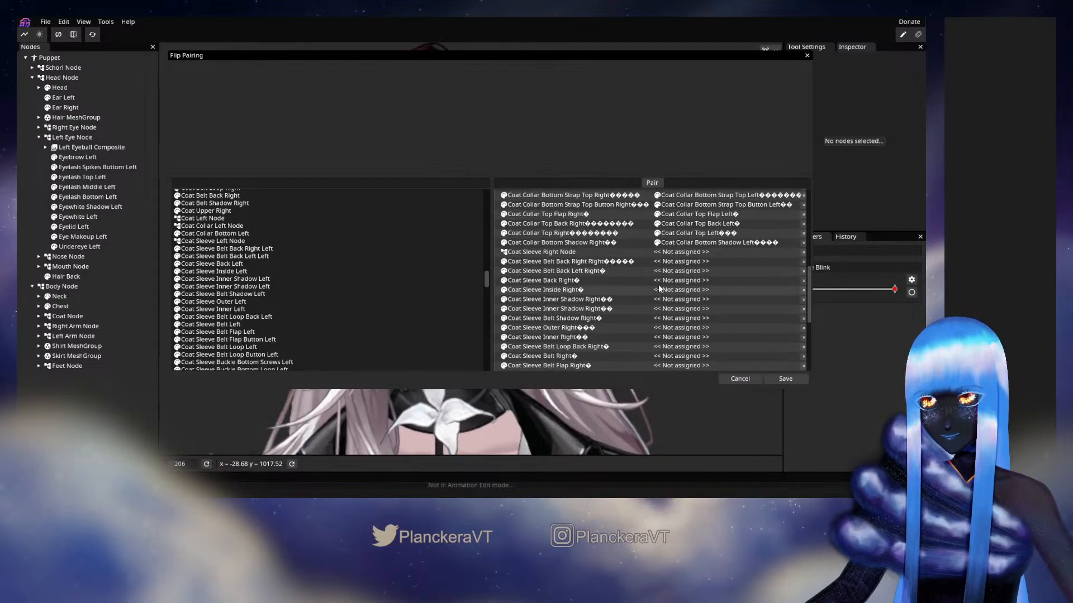
Pair Coat Sleeve Right Node, Coat Sleeve Belt Back Right Right and Belt Back Left Right with their matching left counterparts
left_click_drag(232, 241, 705, 262)
scroll(687, 261, "down", 5)
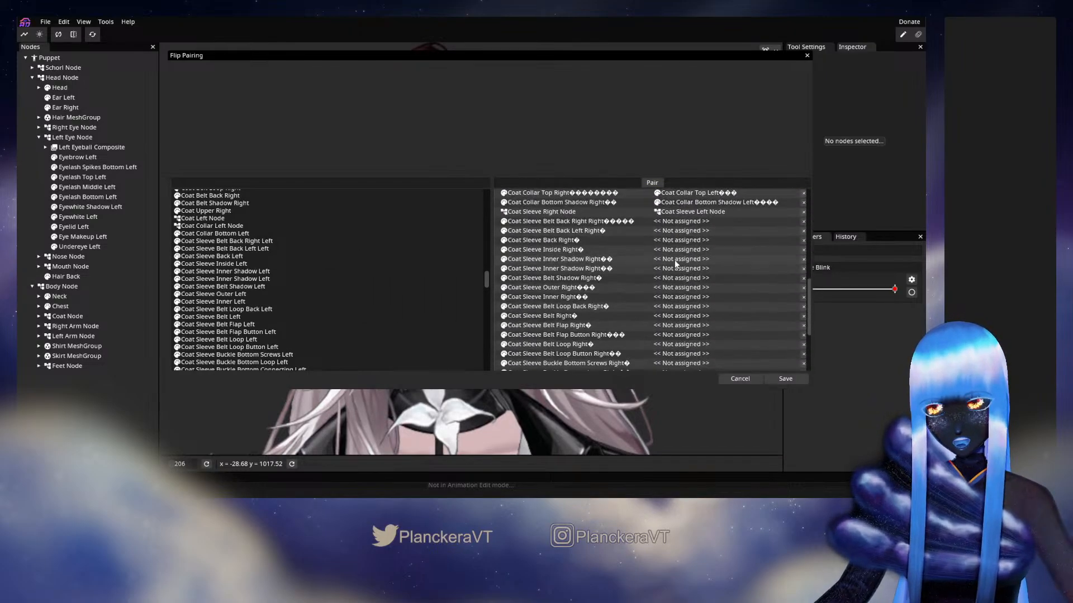
left_click_drag(335, 246, 684, 221)
scroll(676, 243, "down", 4)
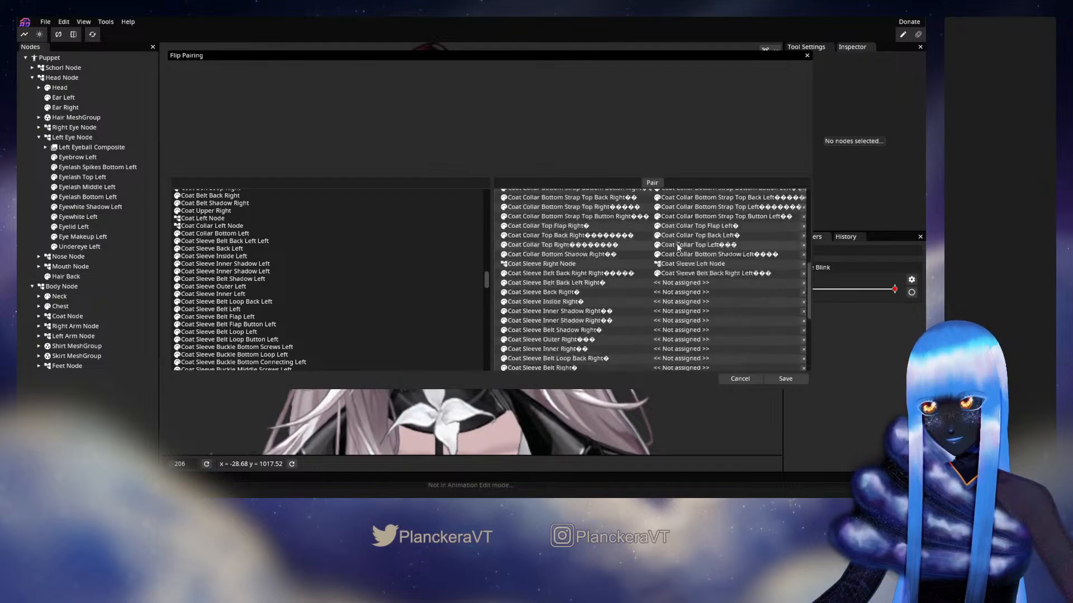
scroll(677, 244, "down", 2)
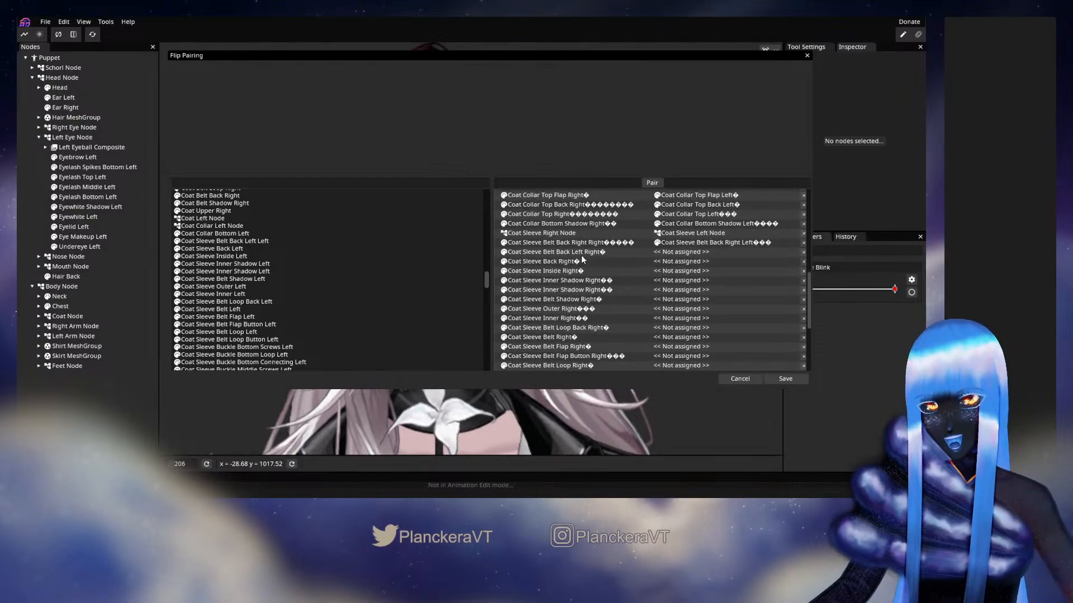
left_click_drag(241, 241, 682, 255)
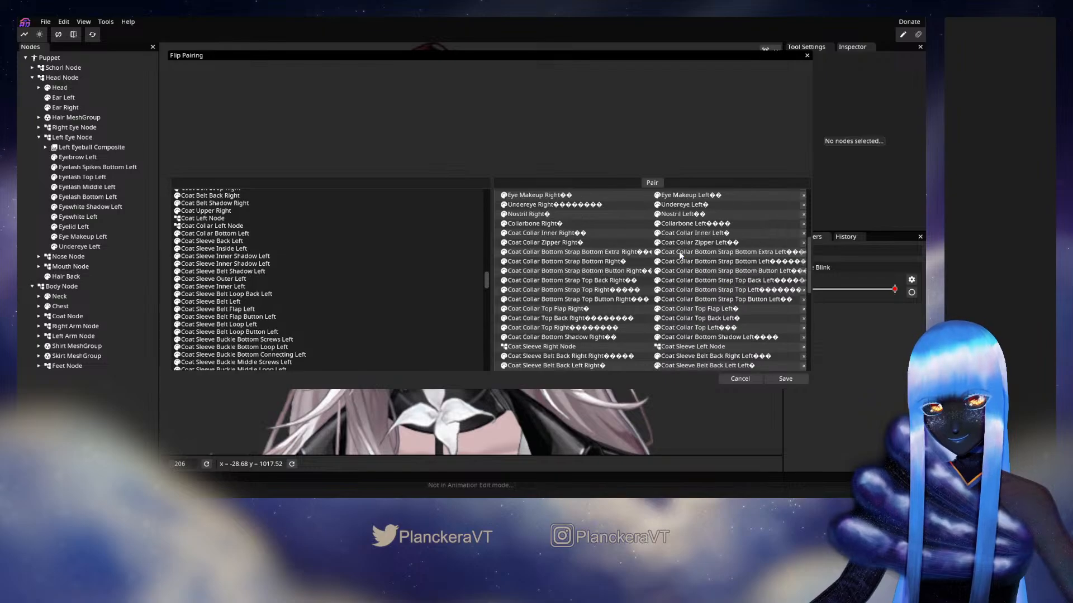
Pair Coat Sleeve Back Right, Inside Right and both Inner Shadow Right parts with their matching left parts
left_click_drag(236, 247, 682, 284)
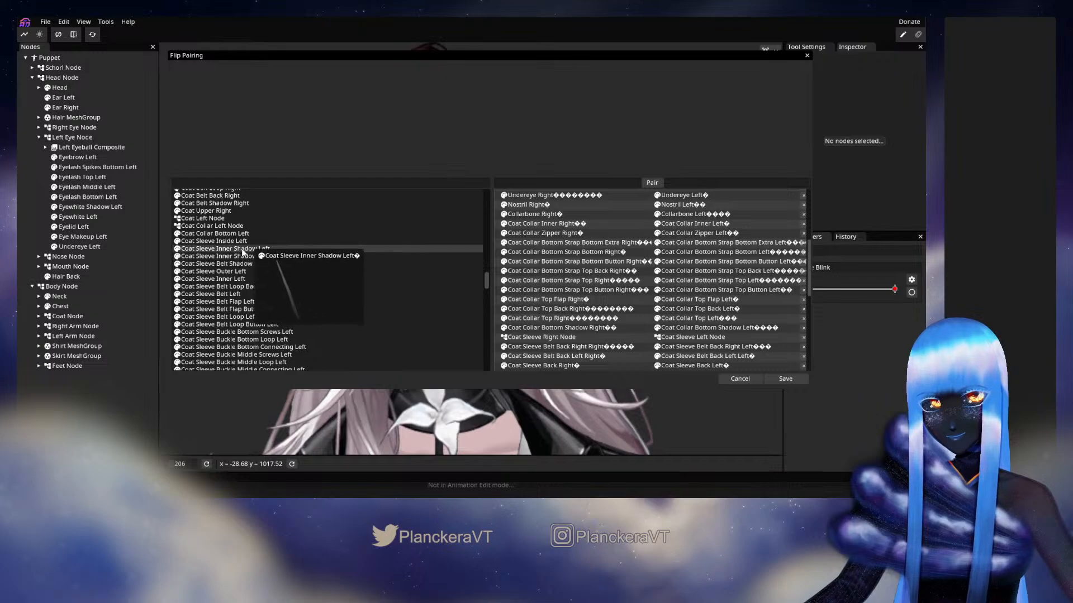
left_click_drag(233, 244, 698, 277)
scroll(699, 277, "down", 2)
left_click_drag(224, 241, 679, 226)
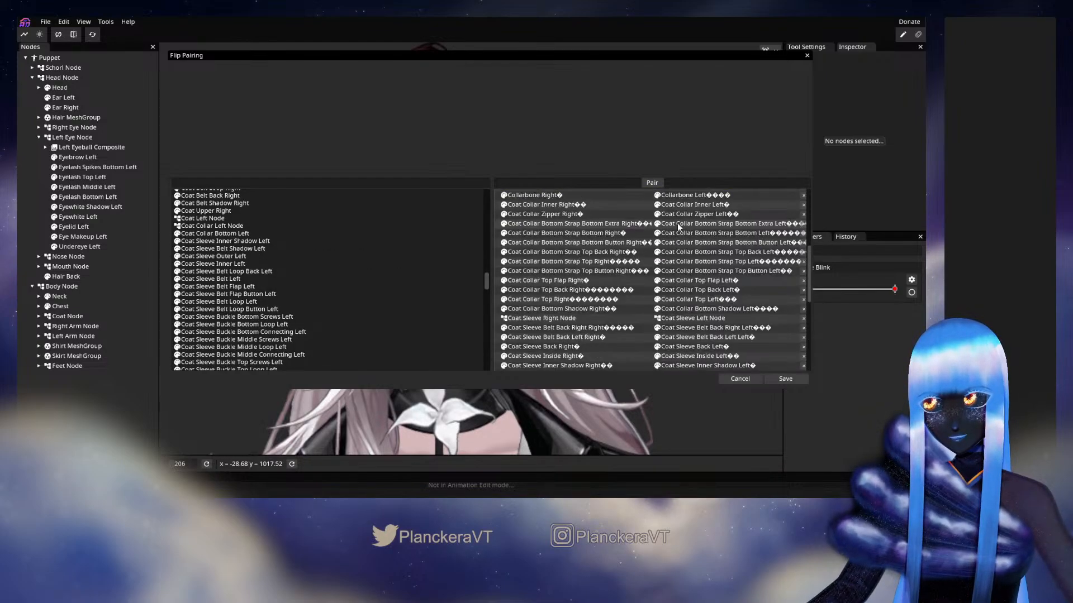
scroll(688, 254, "down", 3)
left_click_drag(279, 265, 684, 255)
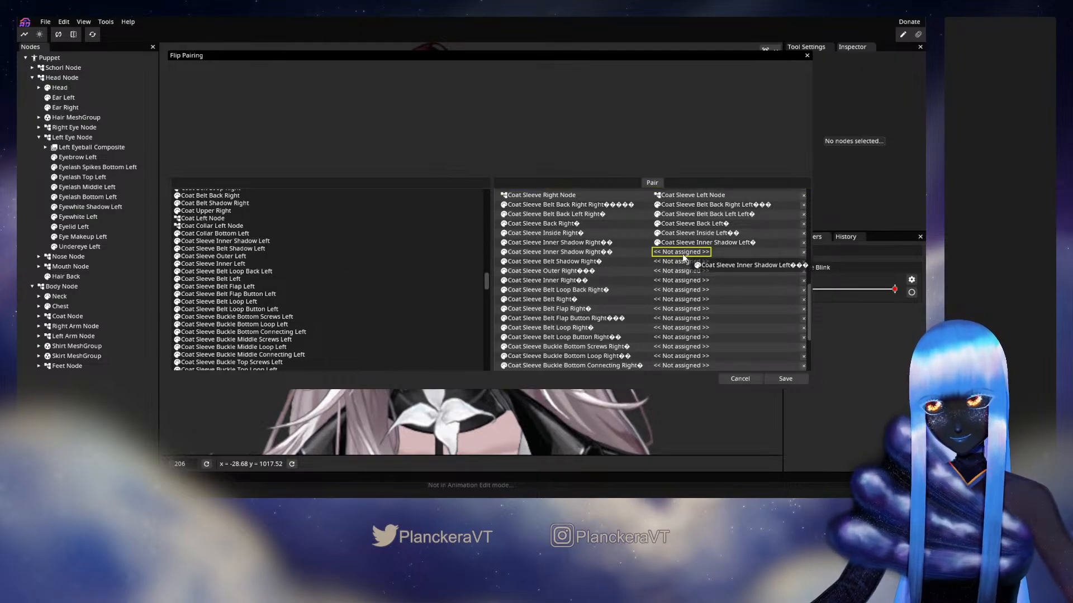
Pair Coat Sleeve Belt Shadow Right, Outer Right and Inner Right with their matching left parts
scroll(704, 257, "down", 1)
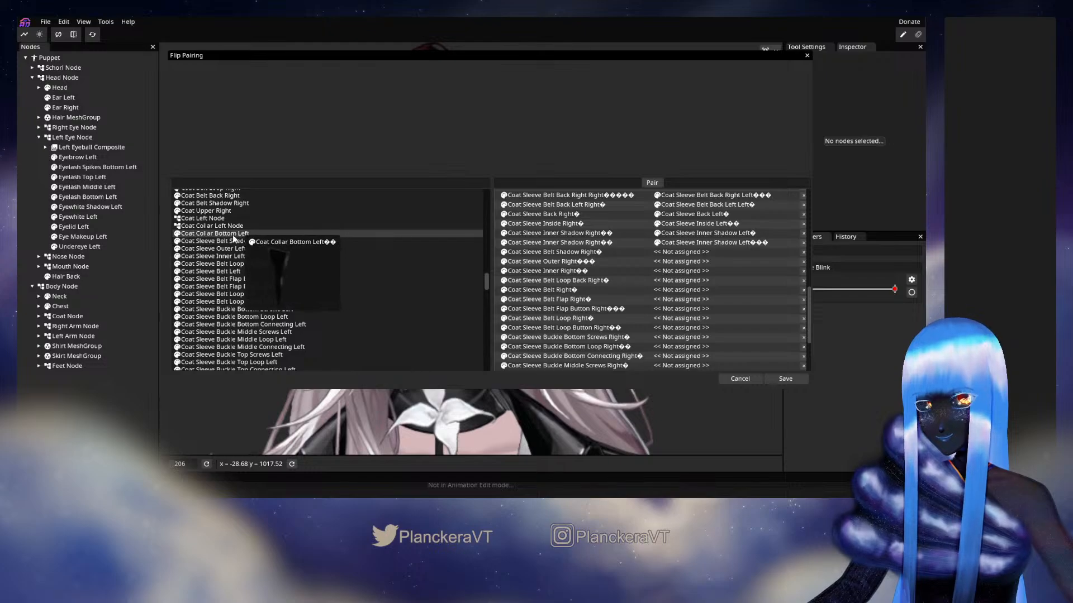
left_click_drag(233, 242, 691, 252)
scroll(708, 260, "down", 5)
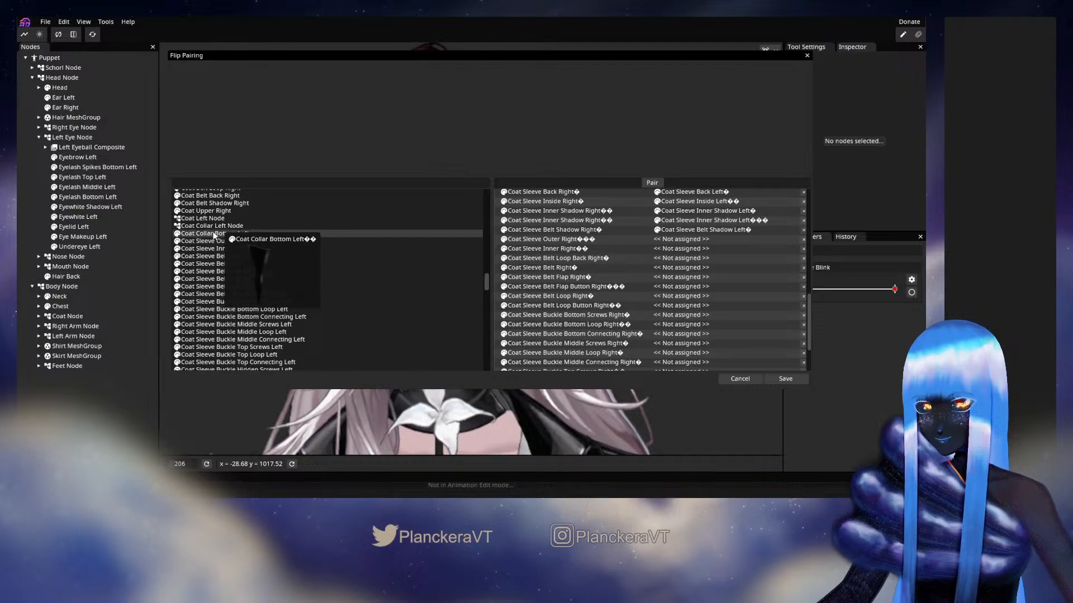
left_click_drag(216, 241, 700, 260)
scroll(698, 268, "down", 2)
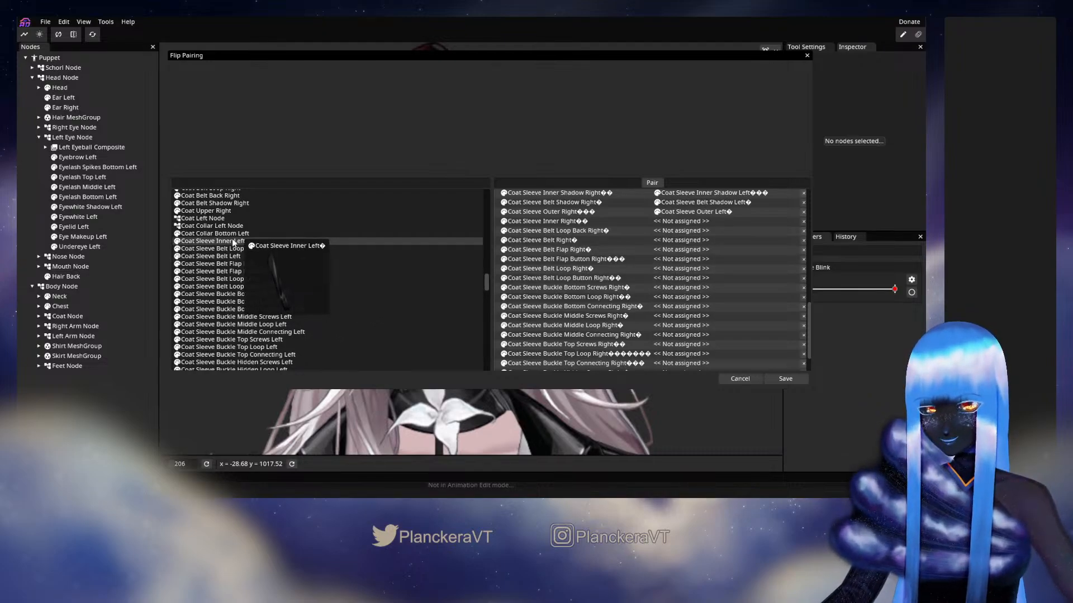
left_click_drag(231, 241, 676, 223)
scroll(697, 249, "down", 5)
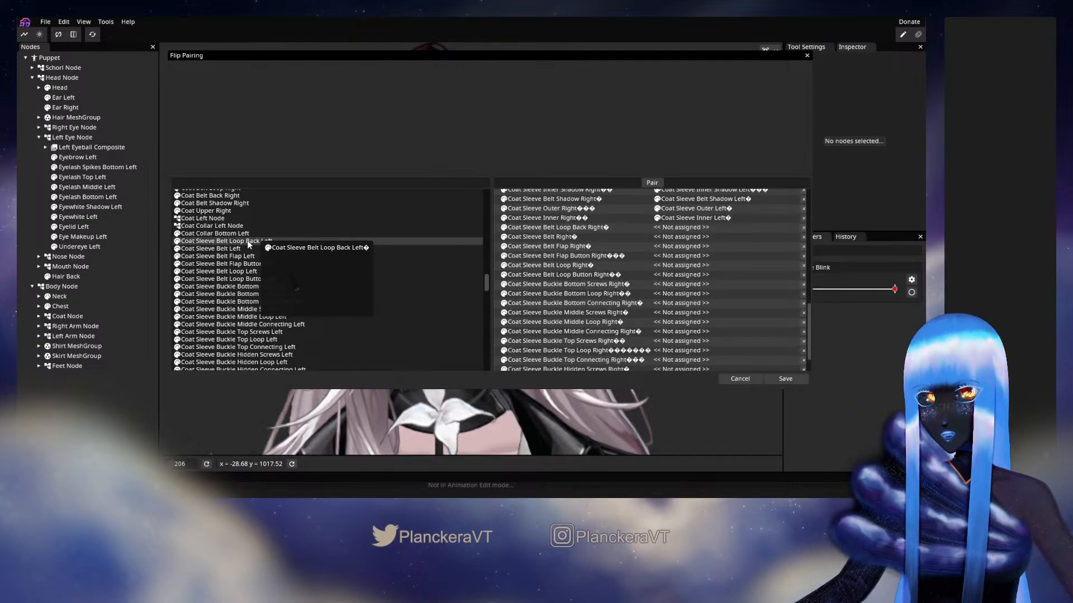
Pair Coat Sleeve Belt Loop Back Right, Belt Right and Belt Flap Right with their matching left parts
left_click_drag(229, 239, 684, 230)
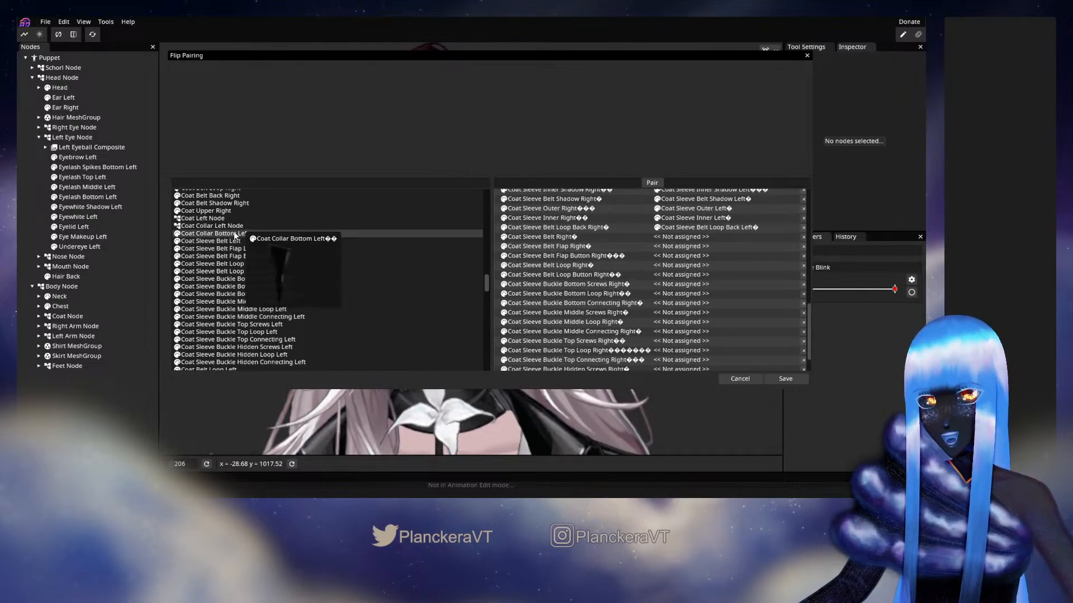
left_click_drag(222, 242, 676, 237)
scroll(722, 259, "down", 10)
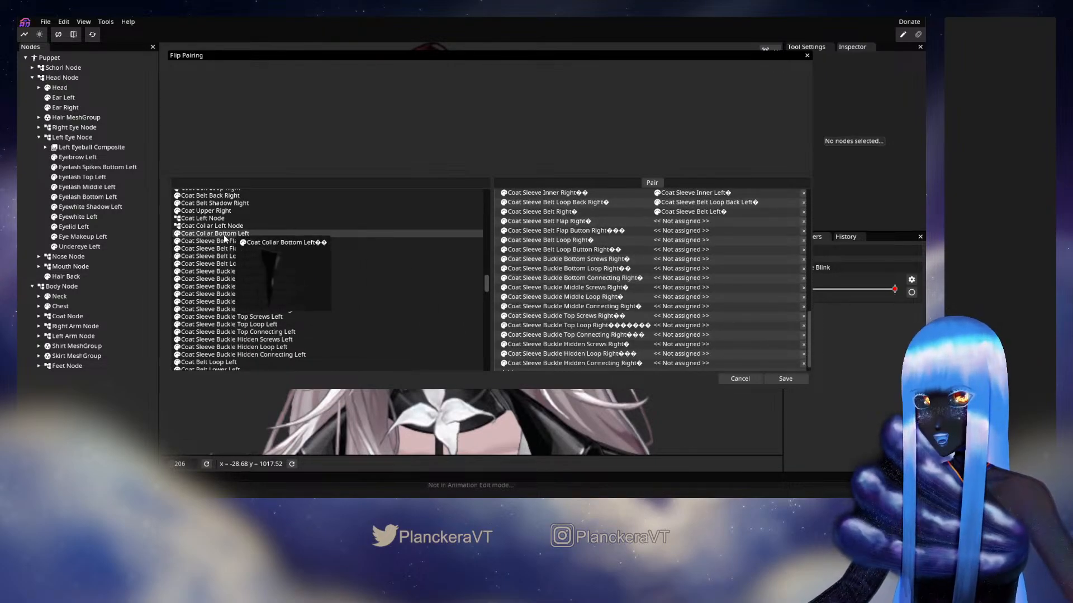
left_click_drag(222, 244, 676, 221)
scroll(698, 234, "down", 5)
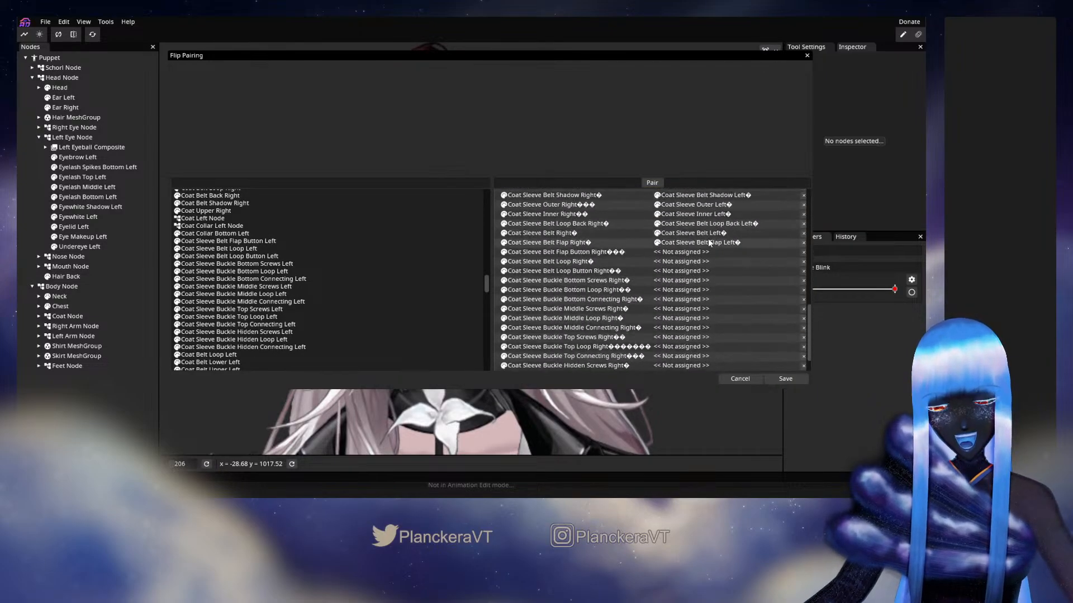
Pair Coat Sleeve Belt Flap Button Right, Belt Loop Right and Belt Loop Button Right with their matching left parts
left_click_drag(224, 241, 685, 226)
scroll(702, 243, "down", 5)
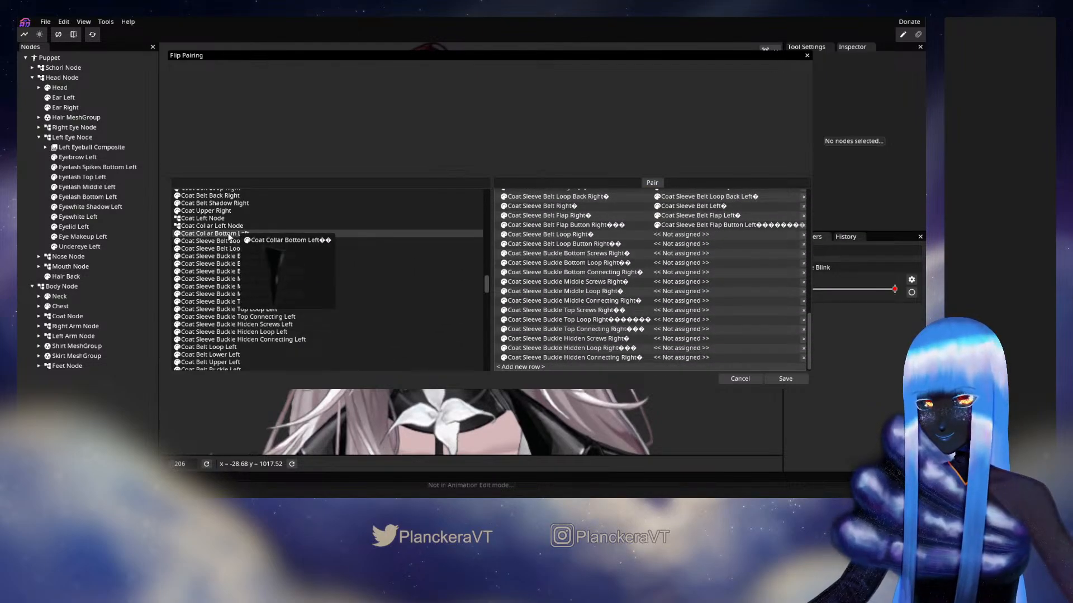
left_click_drag(226, 241, 689, 238)
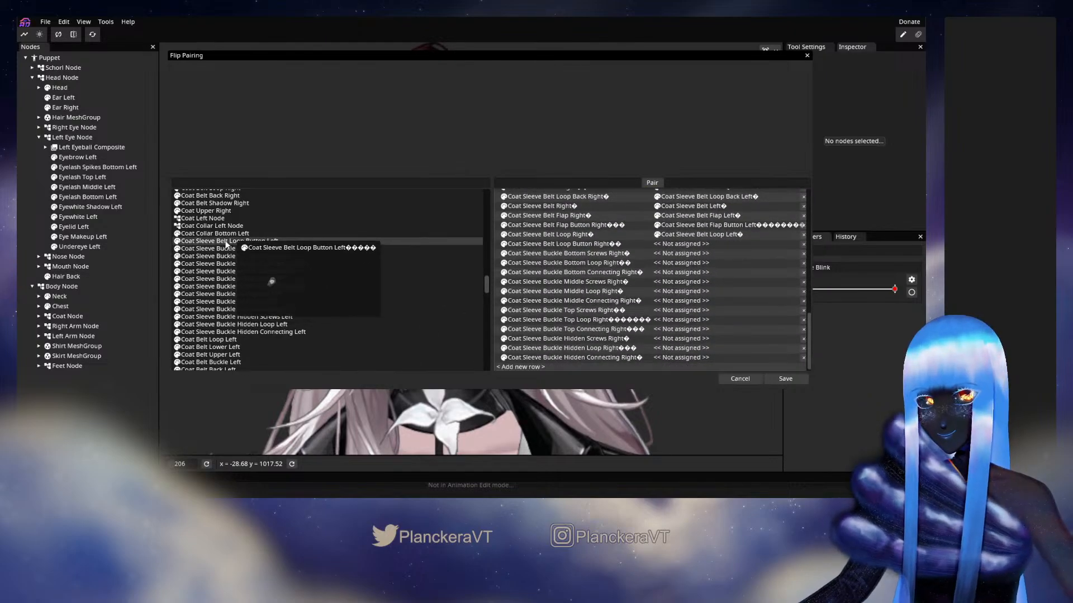
left_click_drag(226, 244, 678, 244)
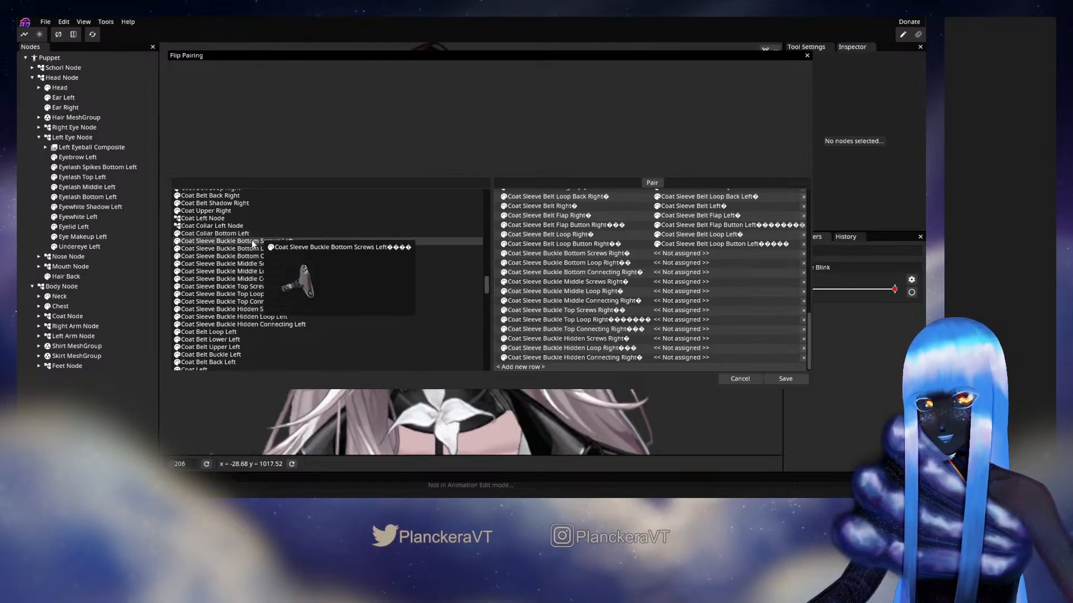
Pair the Coat Sleeve Buckle Bottom Screws, Loop and Connecting Right parts with their matching left parts
left_click_drag(254, 242, 713, 254)
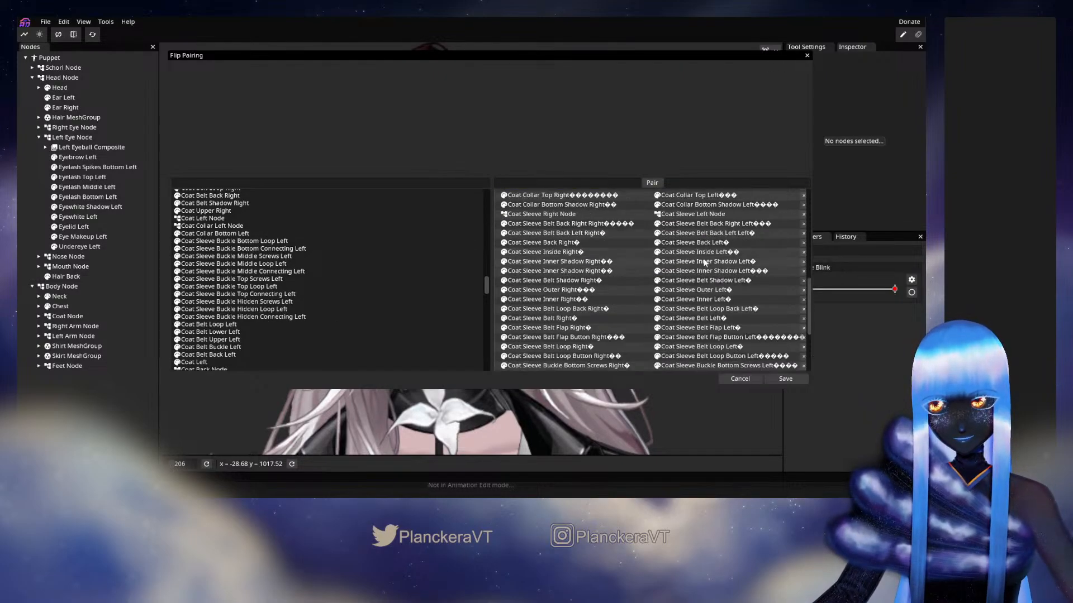
left_click_drag(263, 241, 699, 262)
scroll(700, 262, "down", 5)
left_click_drag(246, 242, 682, 274)
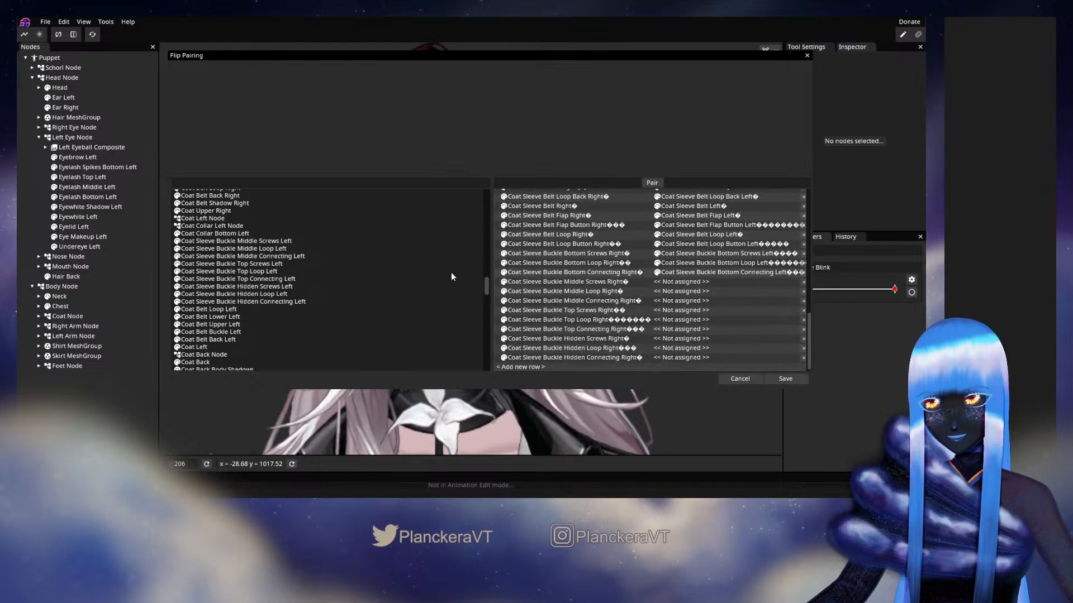
Pair the Coat Sleeve Buckle Middle Screws, Loop and Connecting Right parts with their matching left parts
left_click_drag(249, 240, 682, 282)
scroll(723, 294, "down", 3)
left_click_drag(249, 241, 678, 291)
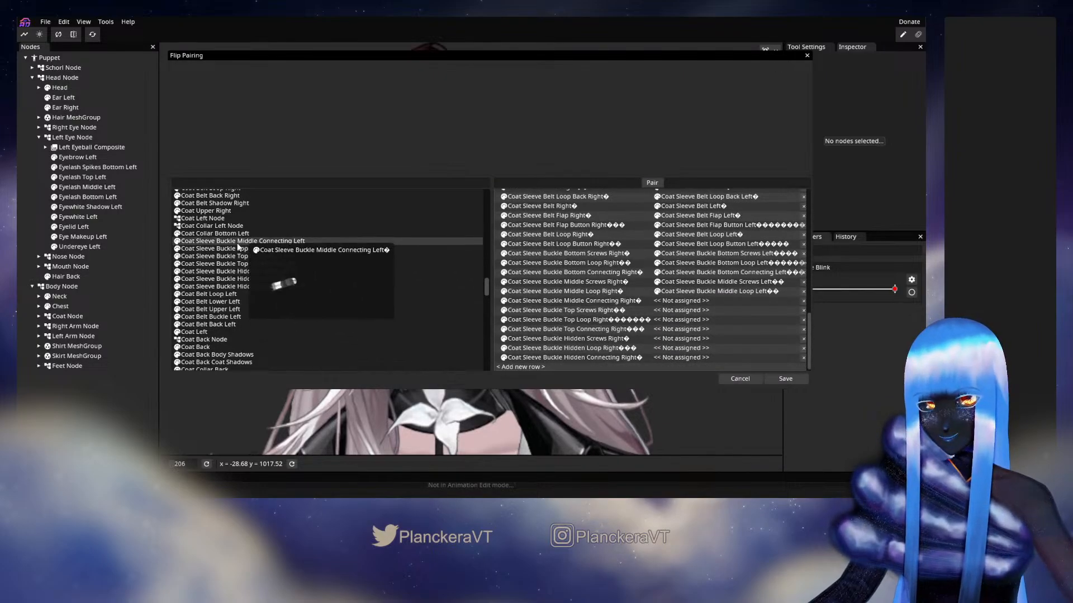
left_click_drag(238, 246, 682, 300)
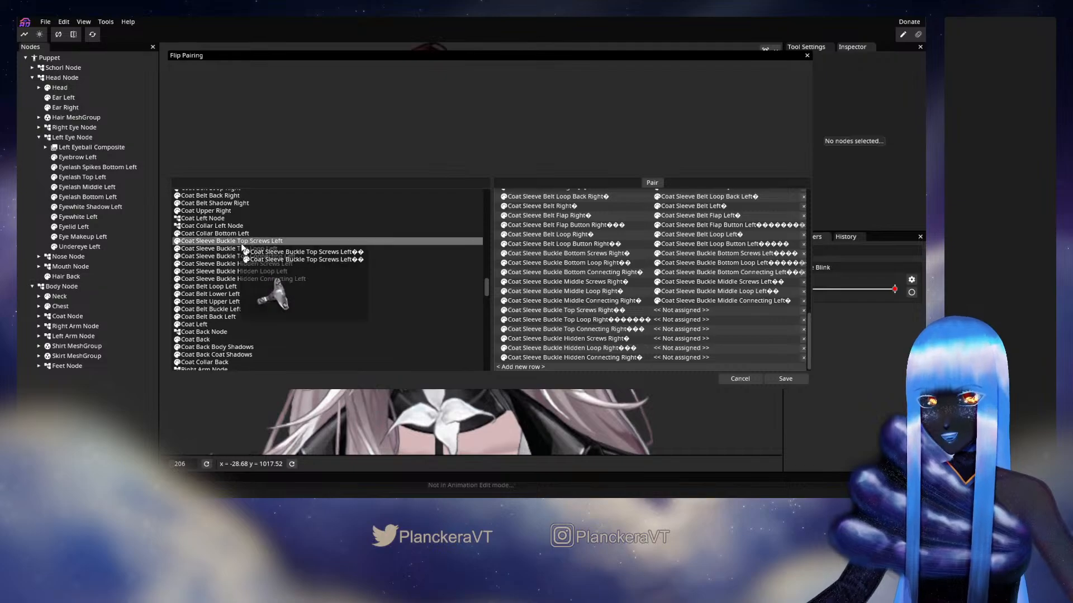
Pair the Coat Sleeve Buckle Top Screws, Loop and Connecting Right parts with their matching left parts
left_click_drag(263, 241, 699, 313)
scroll(732, 304, "up", 3)
scroll(733, 310, "down", 3)
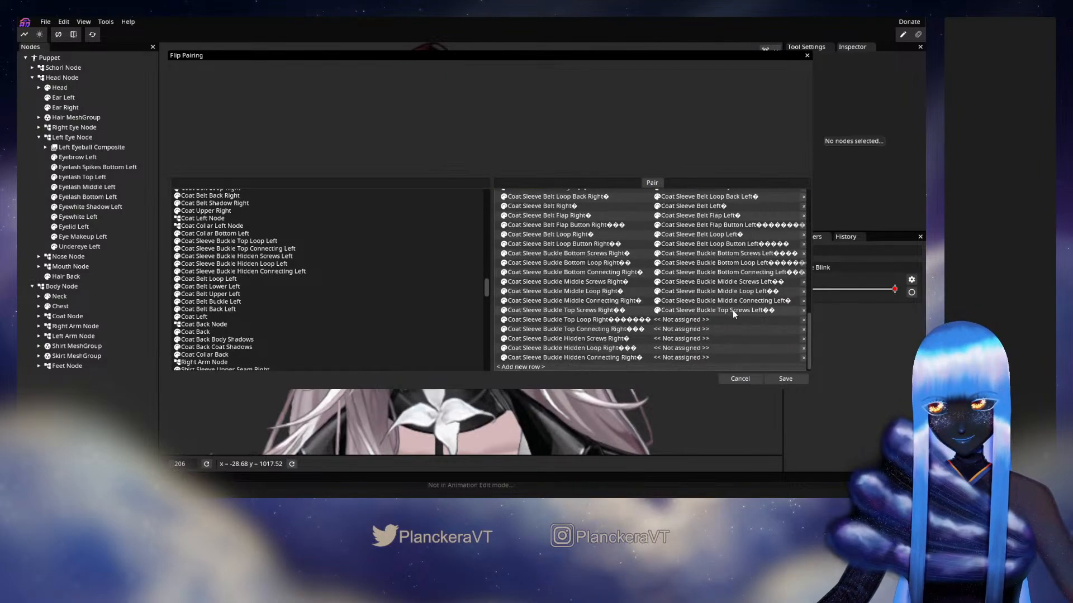
left_click_drag(249, 241, 674, 320)
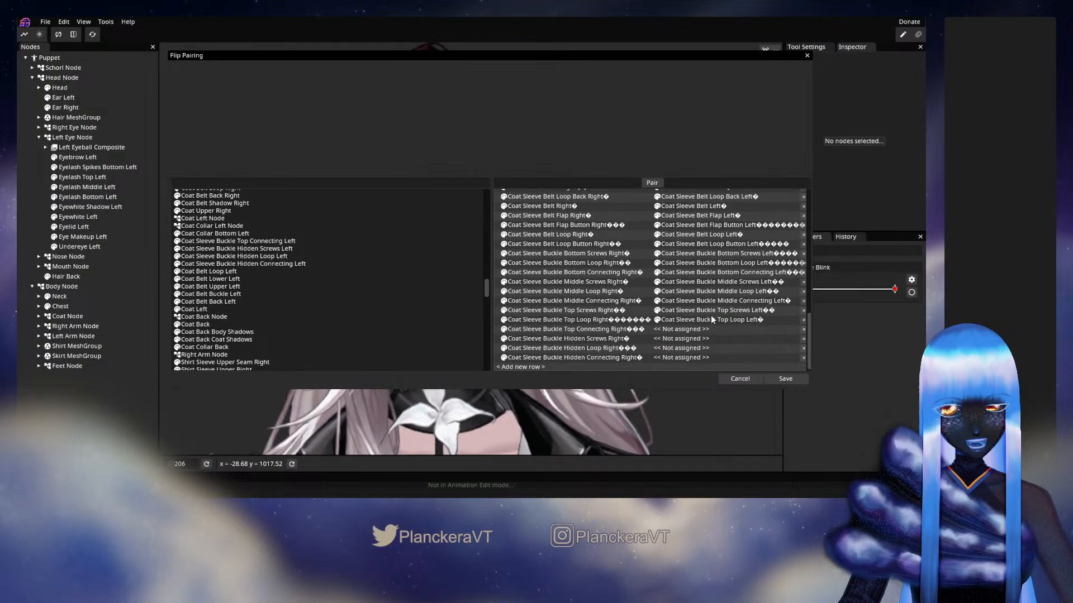
left_click_drag(238, 241, 679, 330)
Pair the Coat Sleeve Buckle Hidden Screws, Loop and Connecting Right parts with their matching left parts
left_click_drag(290, 294, 279, 262)
left_click_drag(235, 240, 678, 340)
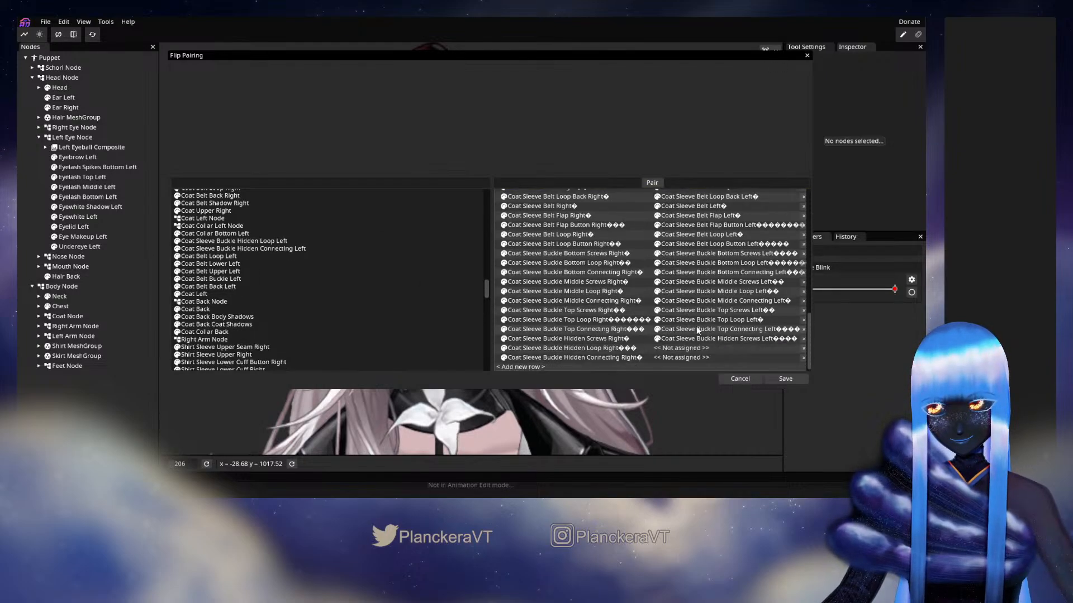
left_click_drag(262, 244, 679, 349)
left_click_drag(282, 278, 269, 257)
left_click_drag(246, 241, 686, 361)
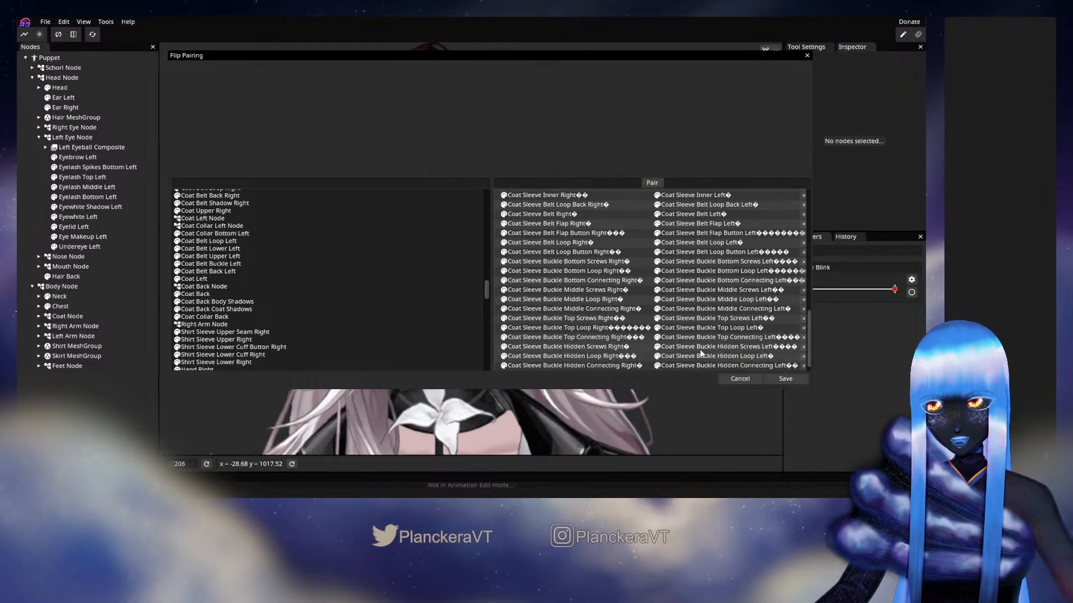
Add Shirt Sleeve Upper Seam Right to the flip pairing list as a new row
scroll(660, 300, "up", 10)
scroll(647, 313, "down", 10)
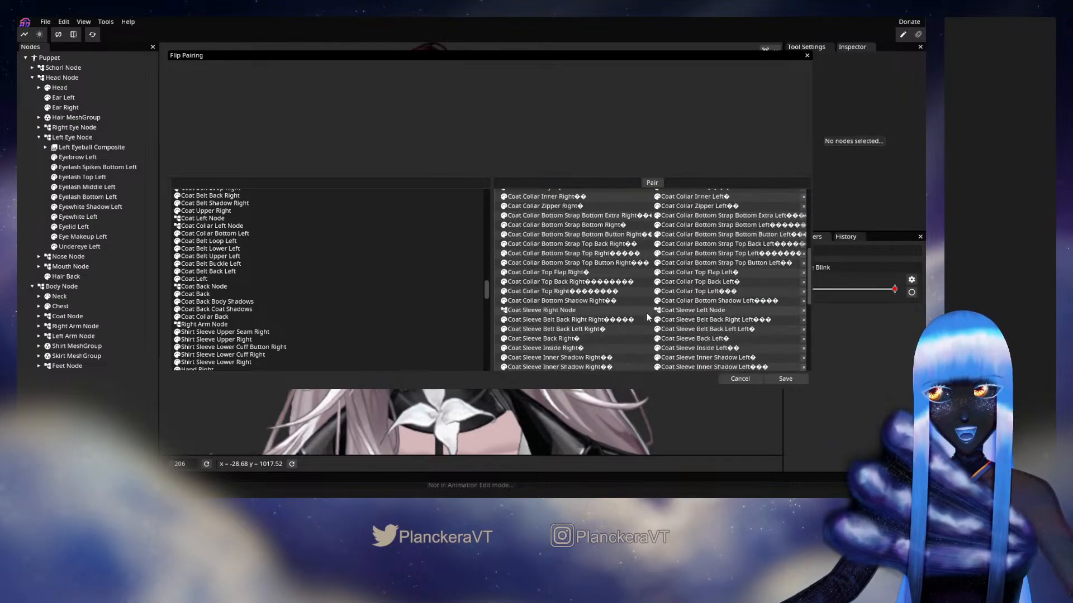
left_click_drag(323, 278, 323, 278)
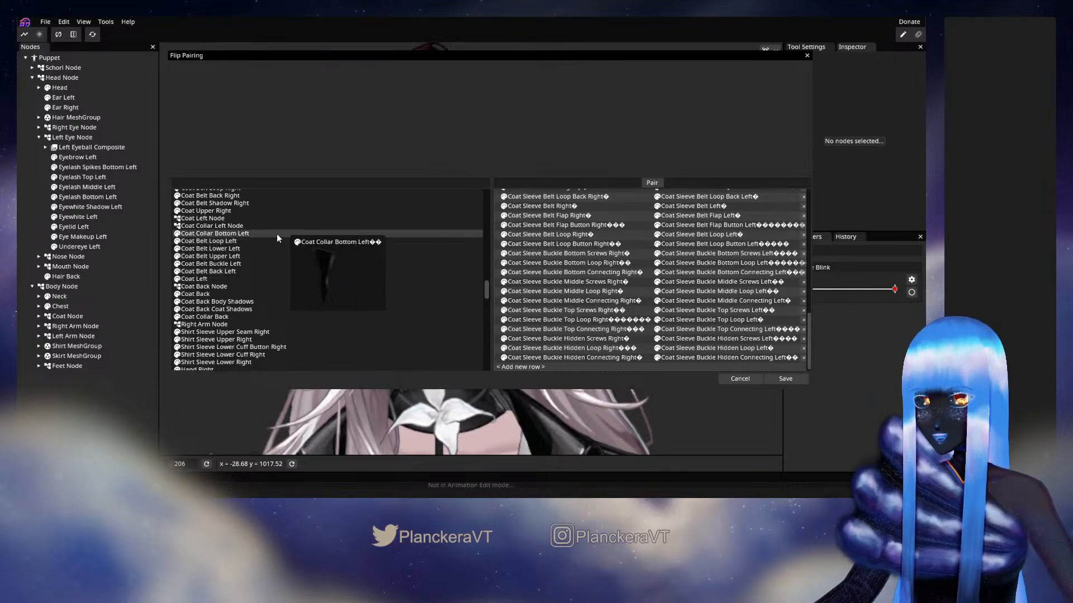
scroll(301, 251, "down", 1)
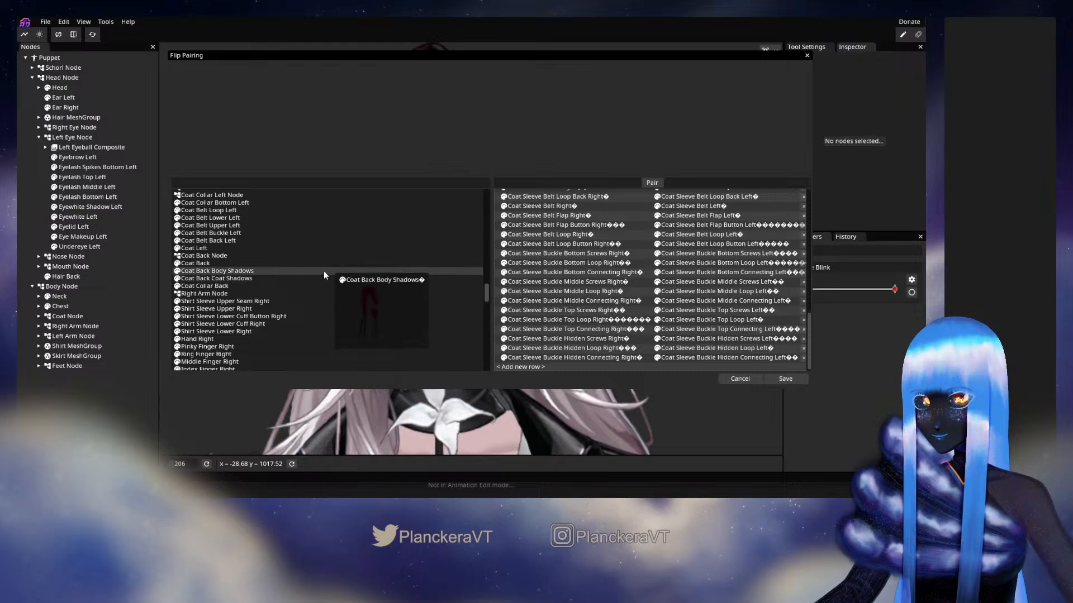
scroll(322, 251, "down", 1)
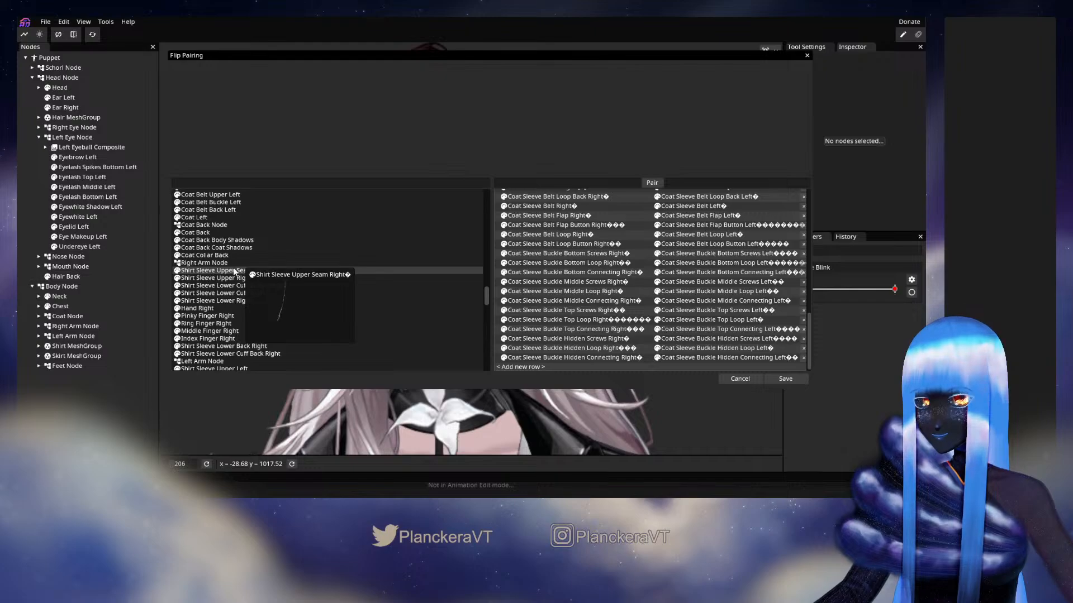
scroll(301, 259, "down", 2)
left_click_drag(235, 209, 520, 368)
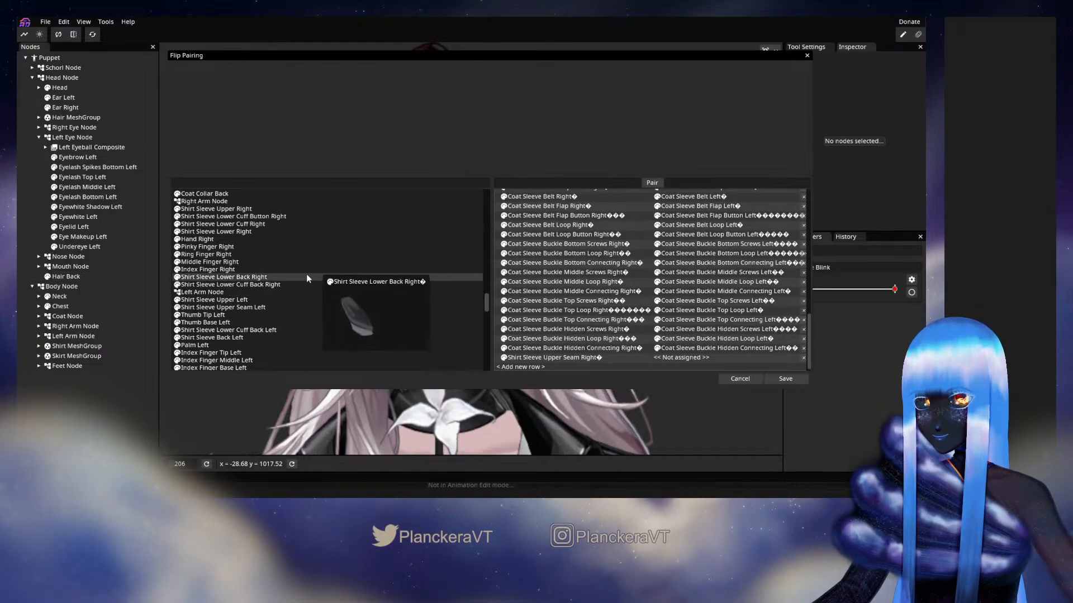
Filter the unpaired parts by "sea" and assign Shirt Sleeve Upper Seam Left as the match for Shirt Sleeve Upper Seam Right
scroll(306, 275, "down", 2)
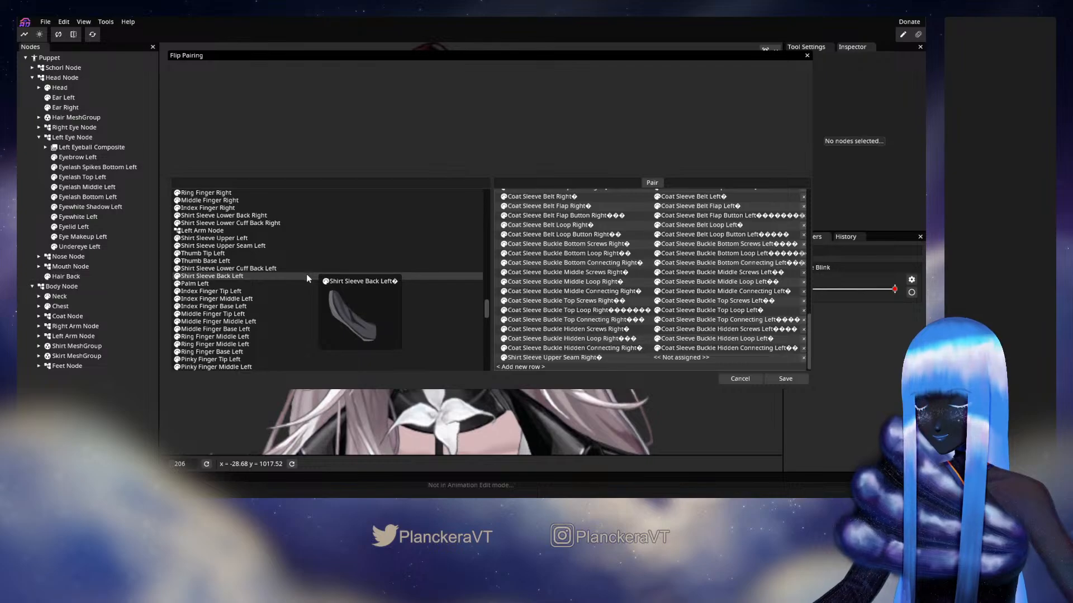
scroll(310, 278, "up", 2)
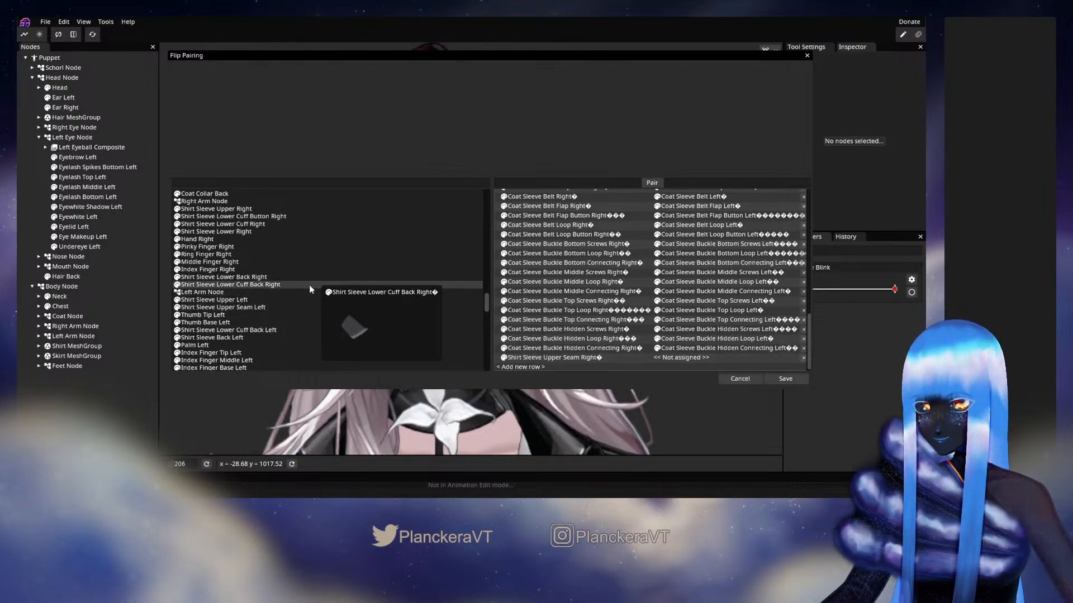
scroll(309, 285, "down", 2)
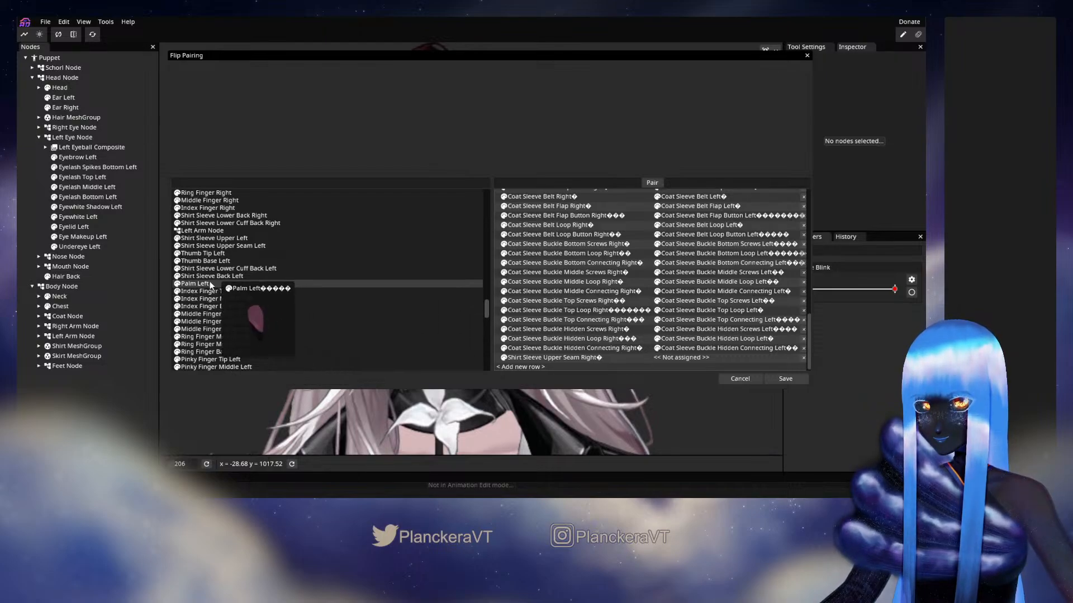
scroll(309, 252, "up", 3)
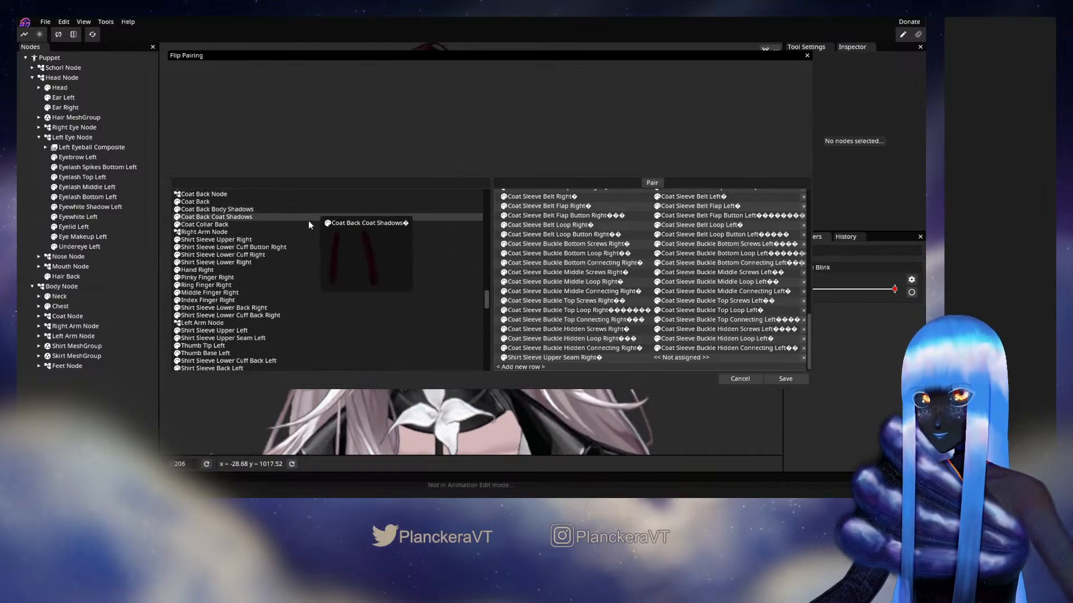
left_click(239, 183)
type("sea")
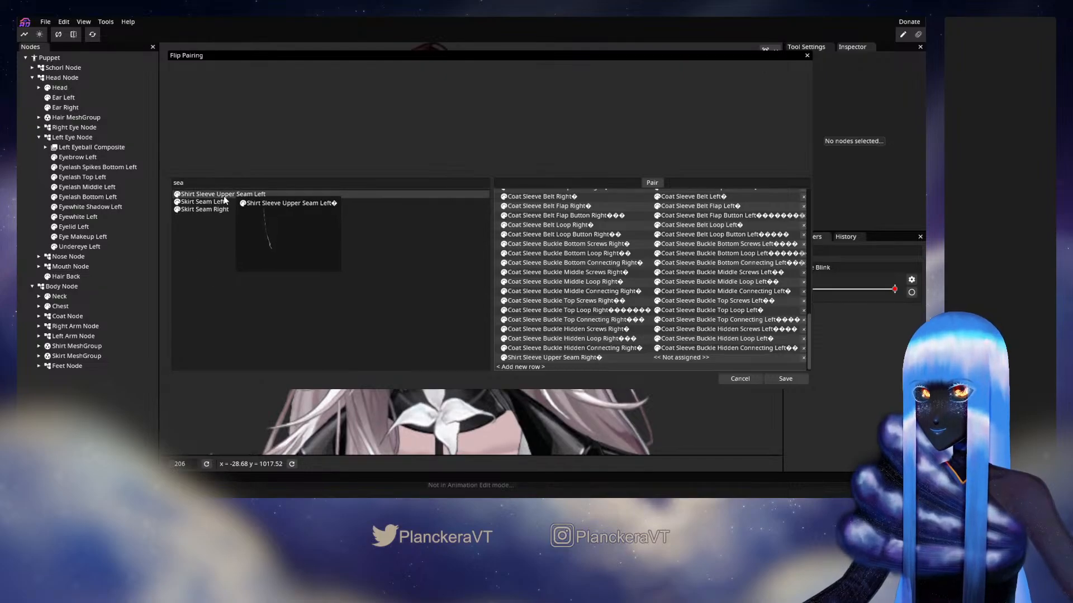
left_click_drag(222, 197, 679, 357)
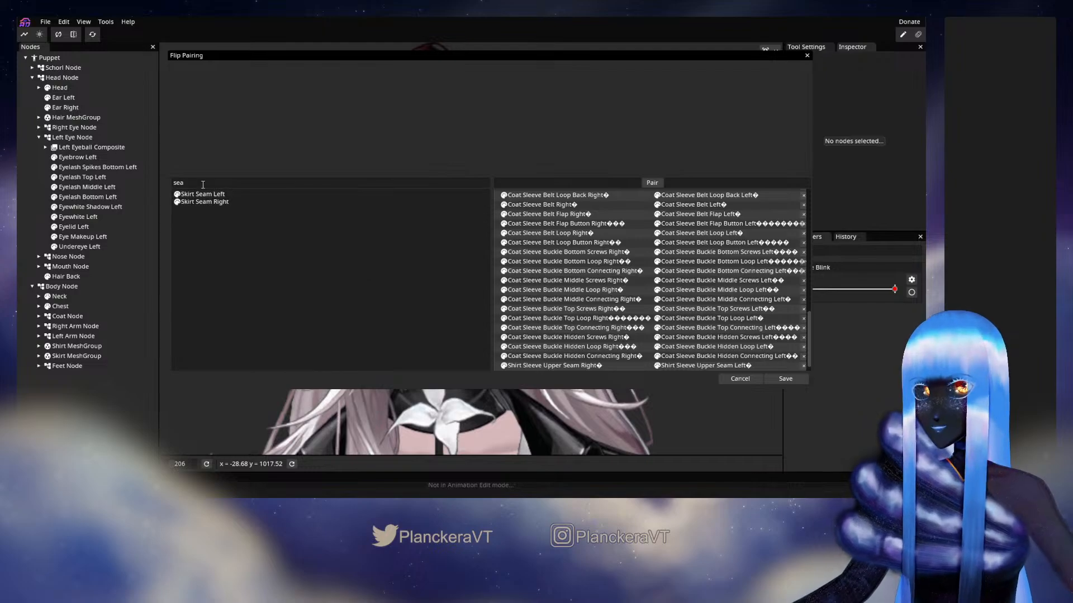
Clear the part filter and pair Shirt Sleeve Upper Right with Shirt Sleeve Upper Left
key("BackSpace")
scroll(350, 287, "down", 10)
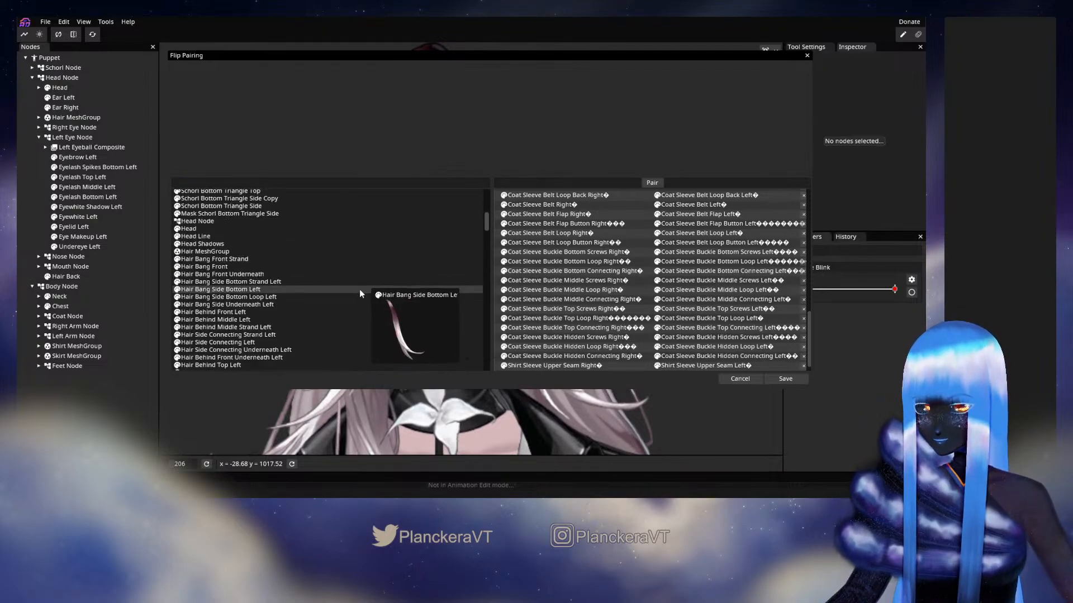
scroll(368, 299, "down", 10)
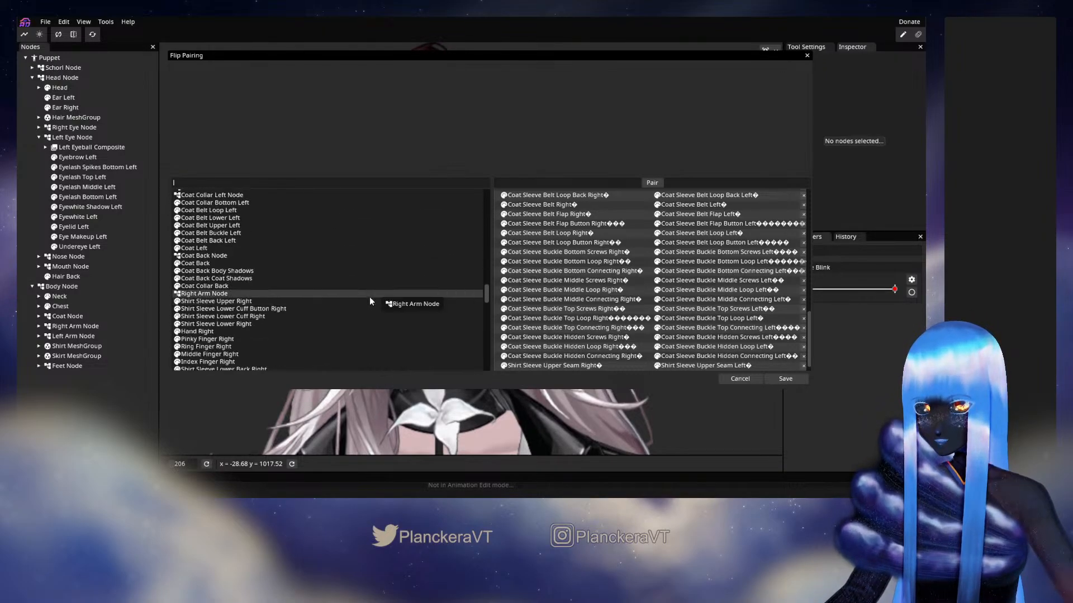
scroll(370, 297, "up", 4)
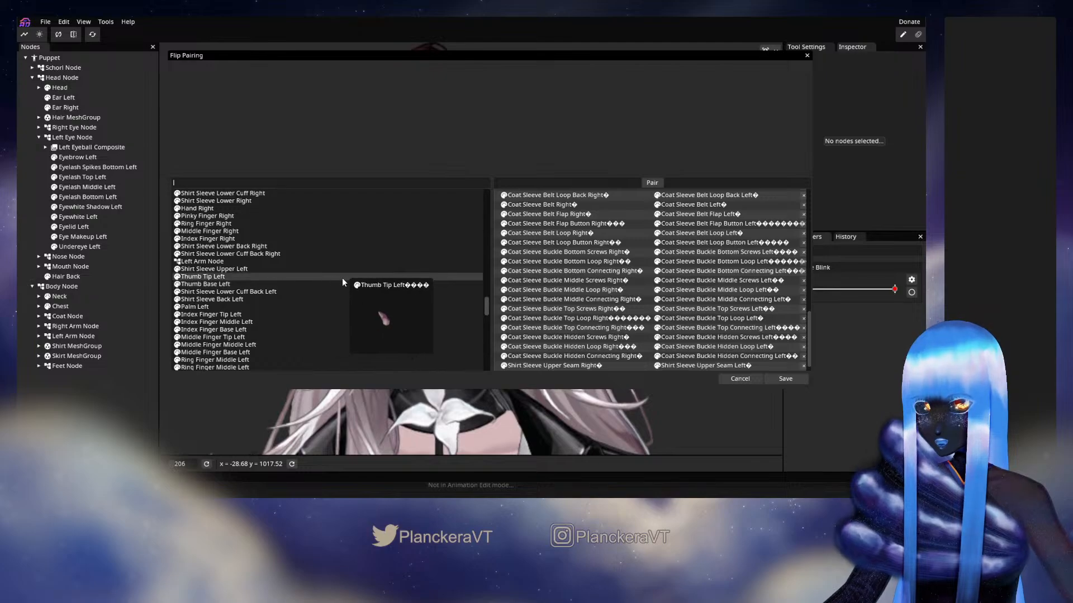
scroll(577, 294, "down", 2)
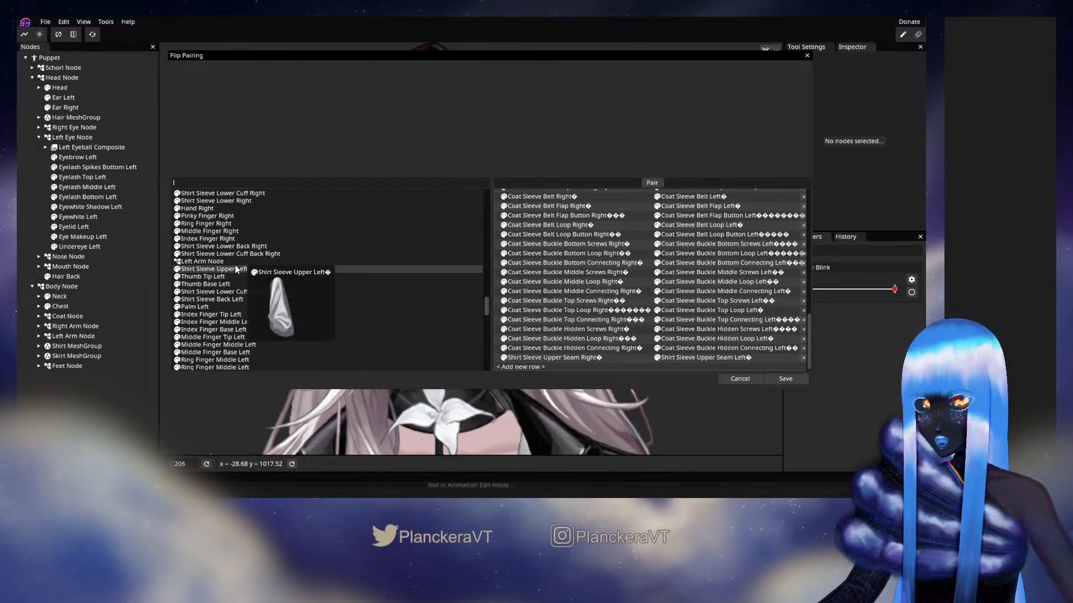
scroll(296, 255, "up", 3)
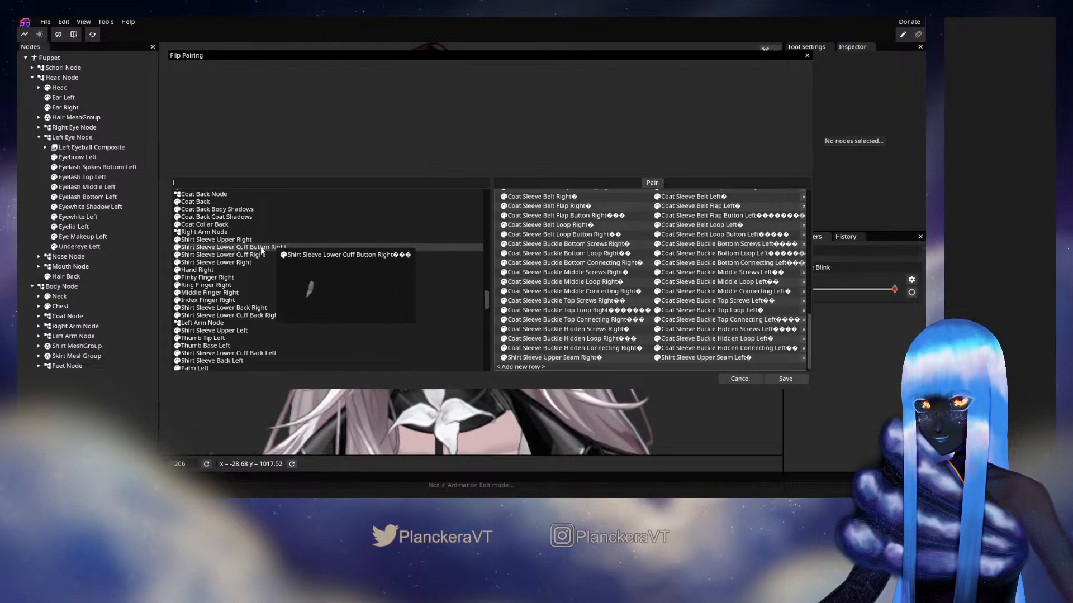
left_click_drag(232, 240, 522, 366)
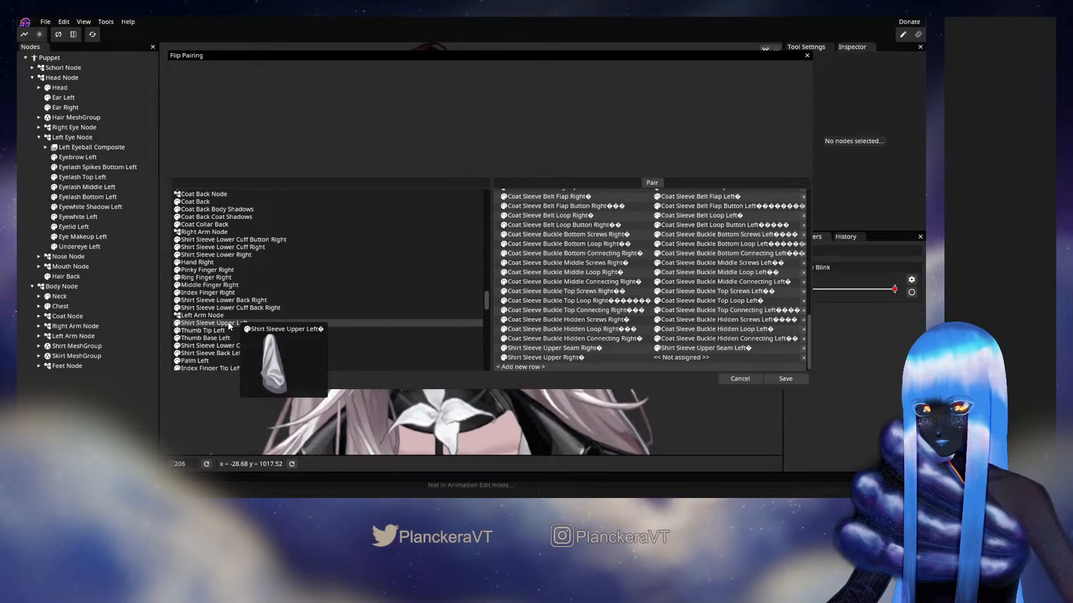
left_click_drag(240, 323, 676, 358)
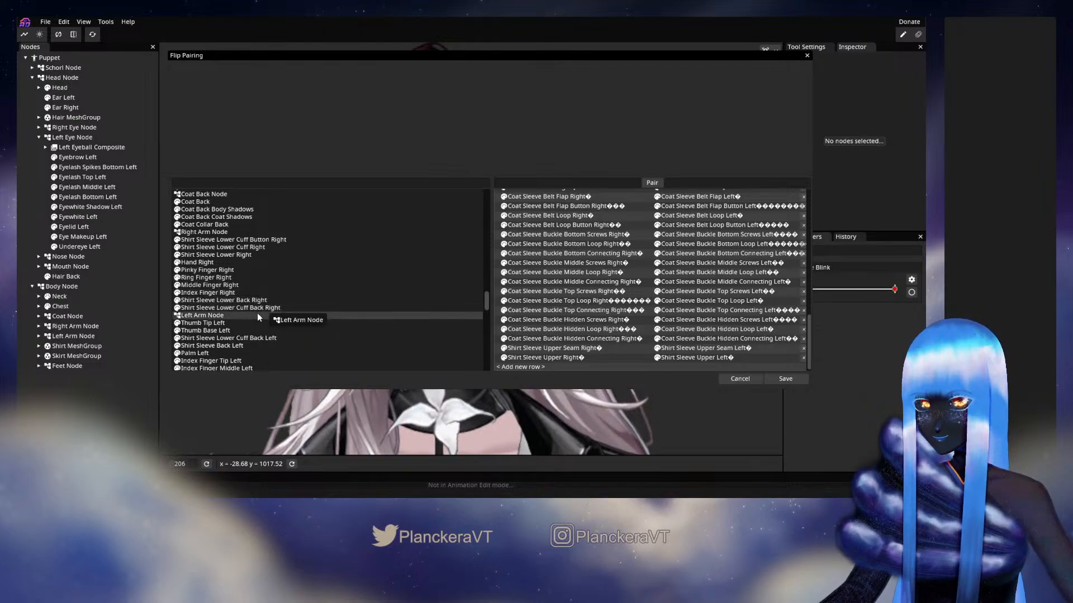
Pair Shirt Collar Back Right and Shirt Collar Flap Right with their matching left parts
scroll(350, 263, "down", 5)
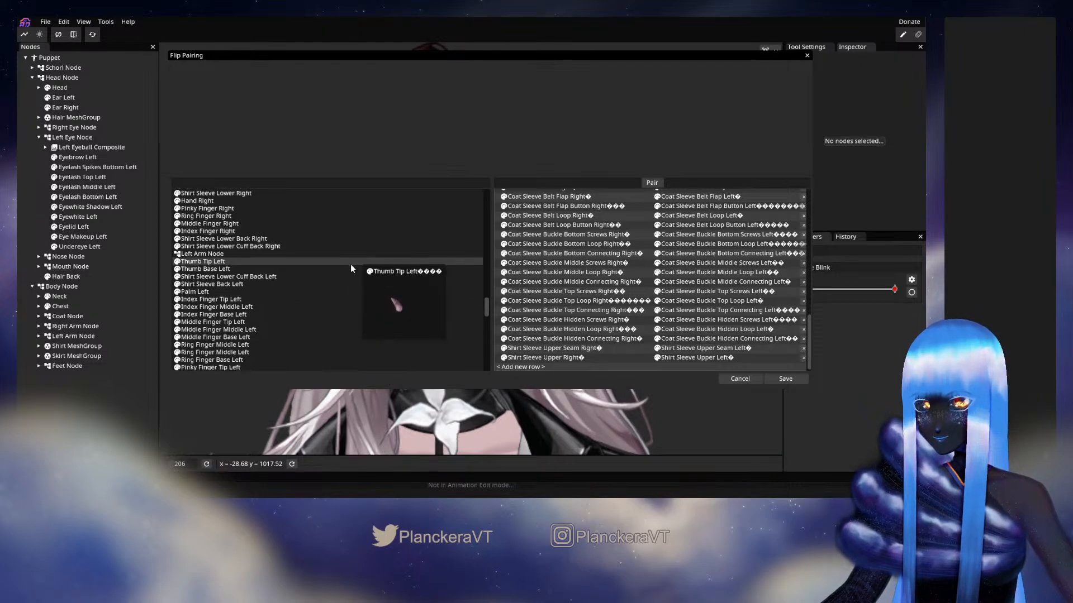
scroll(350, 263, "down", 3)
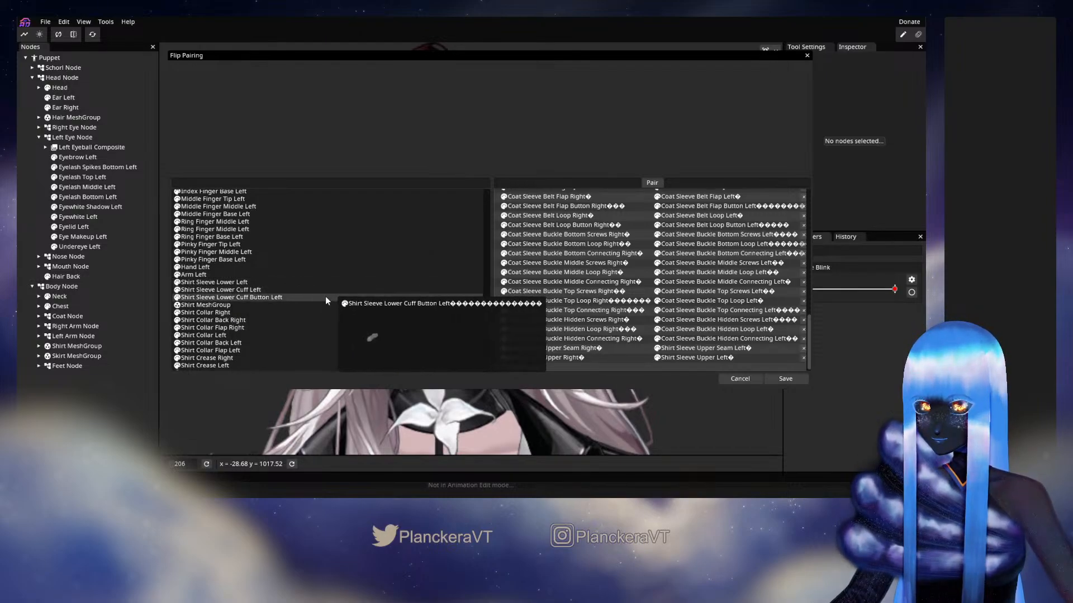
scroll(325, 300, "down", 2)
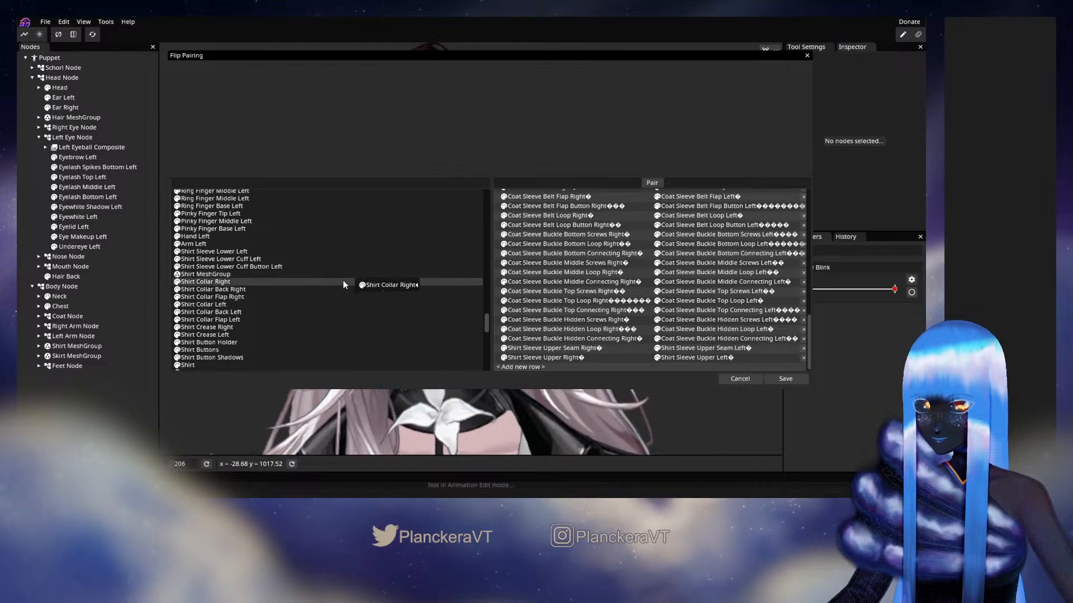
scroll(345, 296, "down", 1)
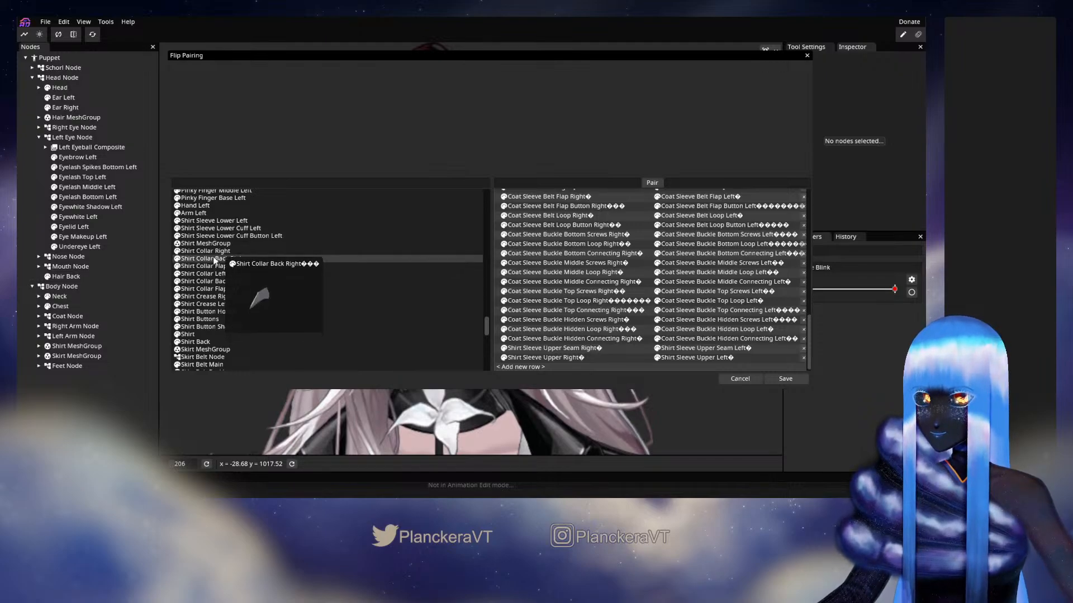
left_click_drag(214, 259, 517, 364)
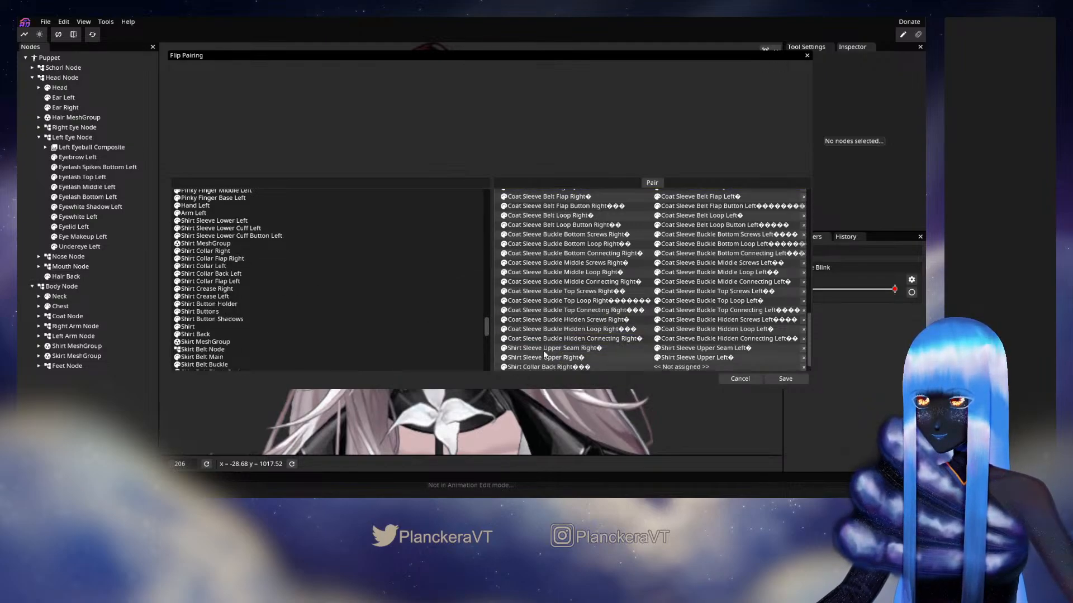
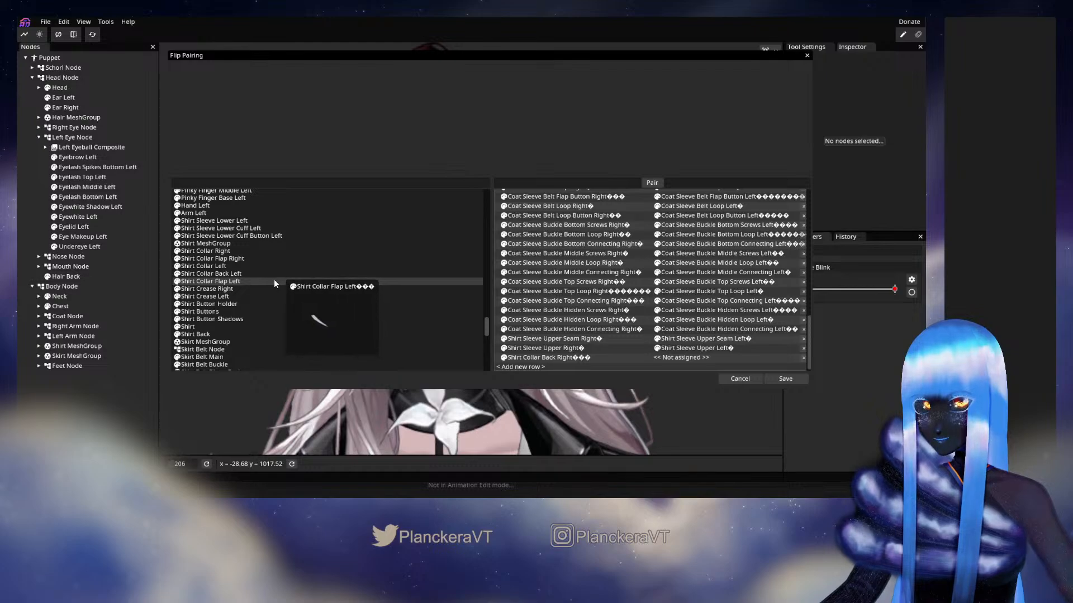
left_click_drag(231, 277, 691, 358)
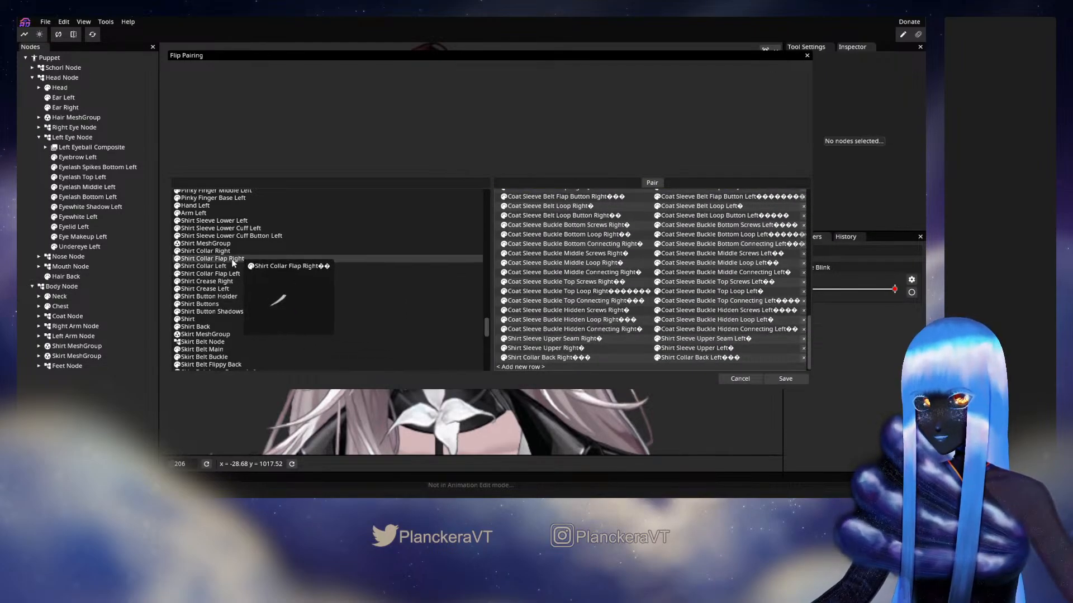
left_click_drag(237, 258, 521, 365)
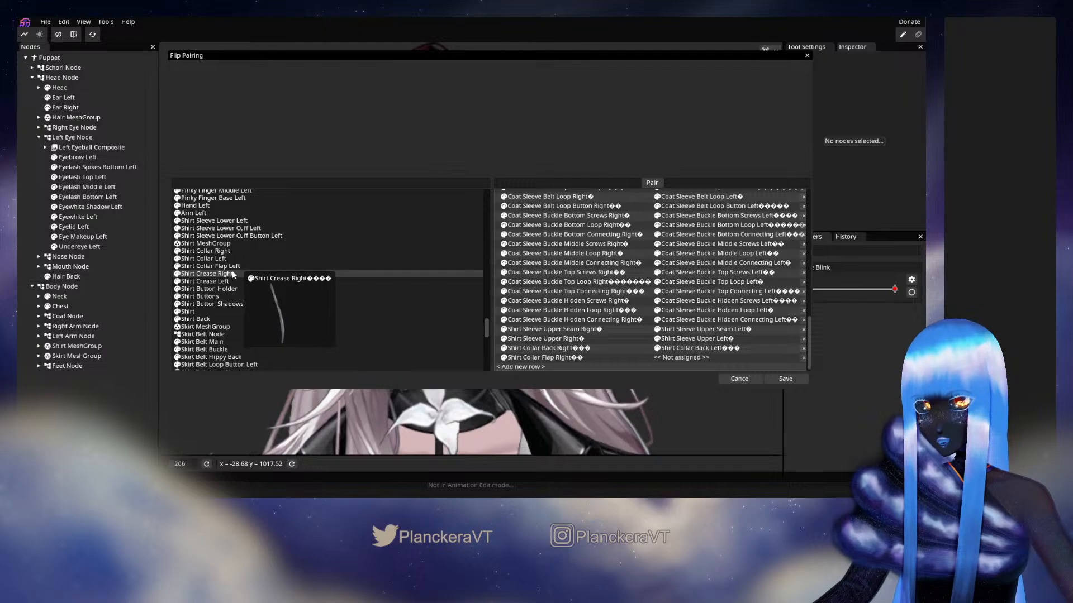
left_click_drag(234, 272, 686, 358)
Pair Coat Collar Bottom Right with Coat Collar Bottom Left
scroll(268, 272, "up", 15)
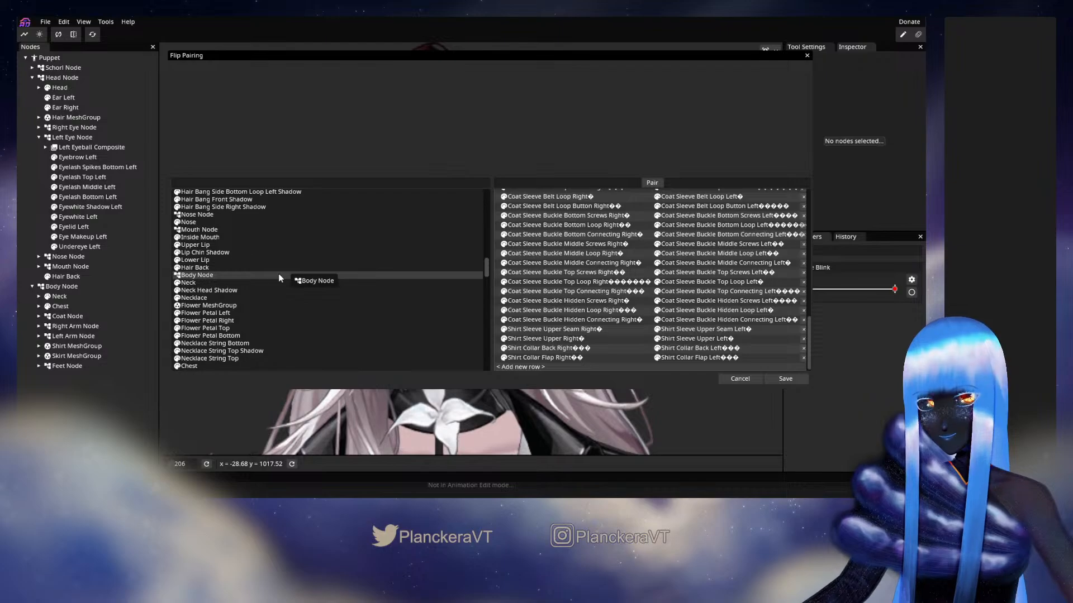
scroll(279, 274, "up", 2)
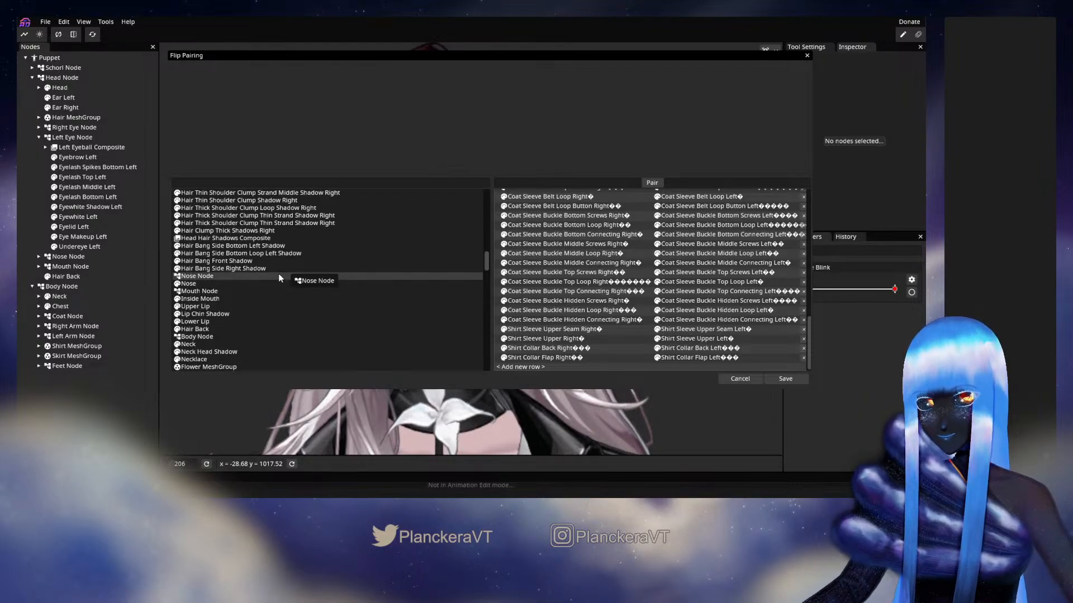
scroll(321, 276, "down", 3)
scroll(320, 275, "down", 3)
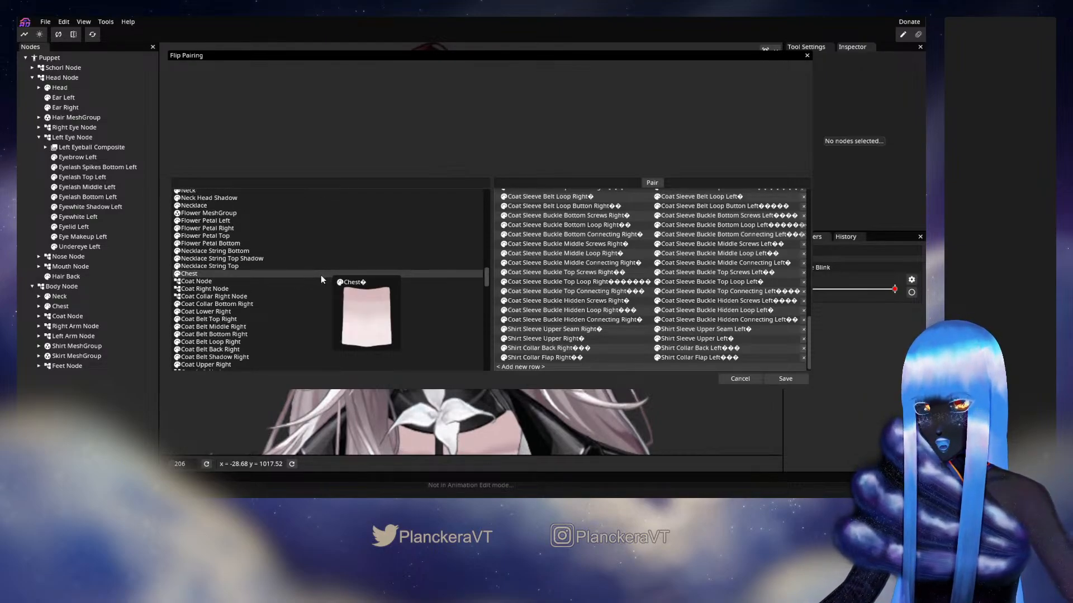
scroll(321, 274, "down", 2)
left_click_drag(203, 261, 578, 346)
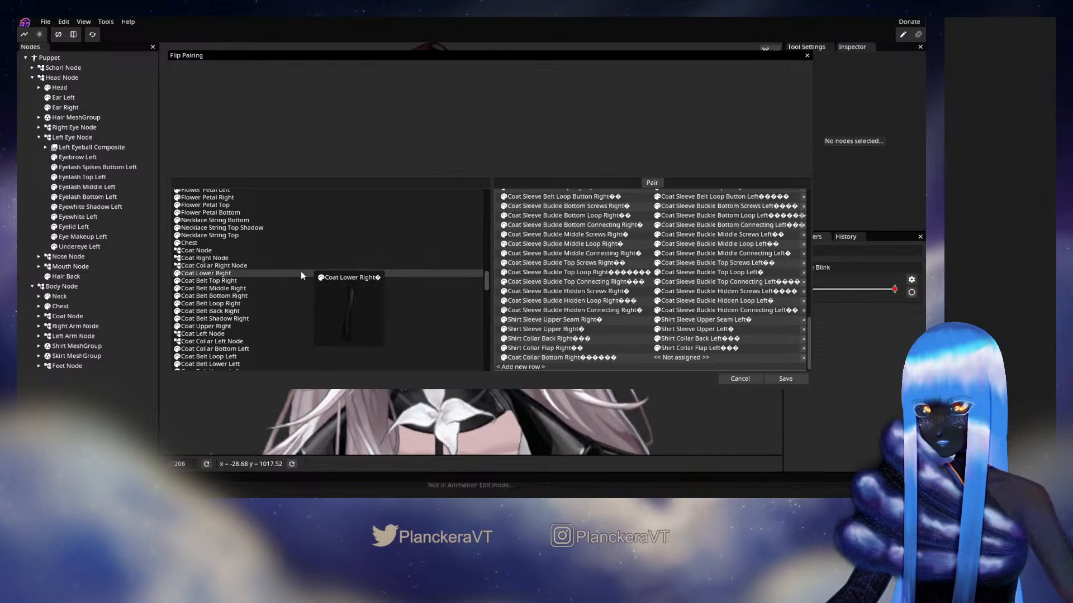
left_click_drag(222, 347, 680, 359)
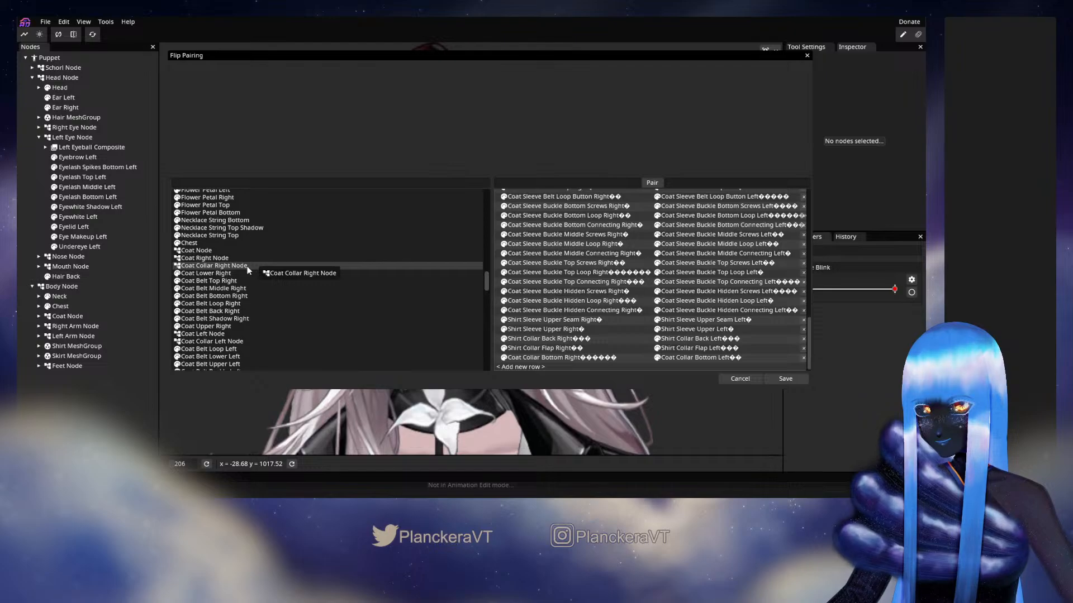
Pair Coat Right Node with Coat Left Node, and Coat Collar Right Node with Coat Collar Left Node
left_click_drag(234, 259, 528, 366)
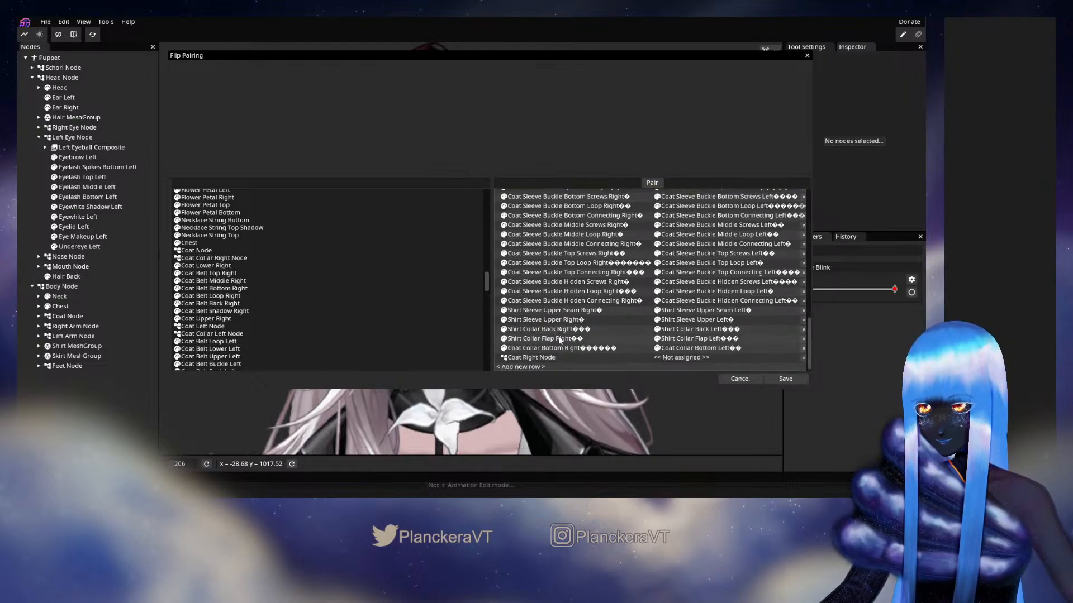
left_click_drag(200, 329, 661, 333)
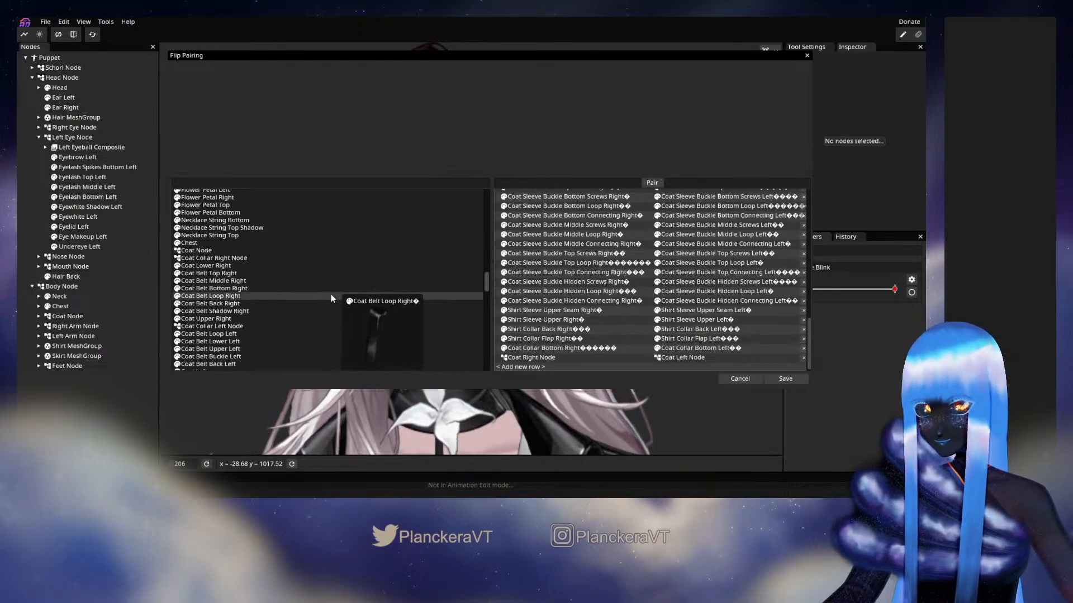
left_click_drag(309, 325, 297, 326)
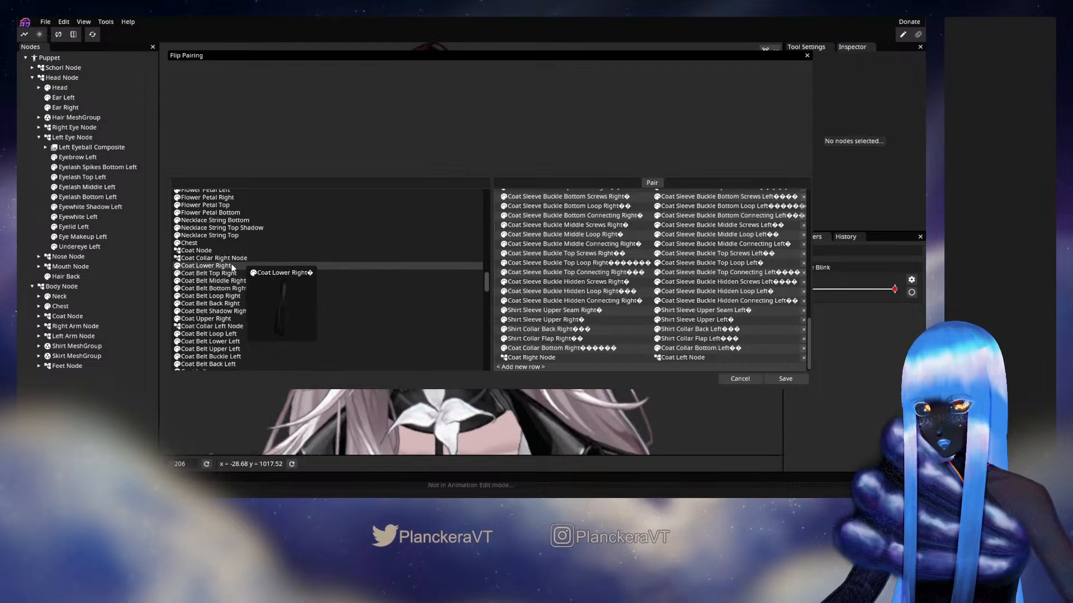
left_click_drag(226, 258, 521, 363)
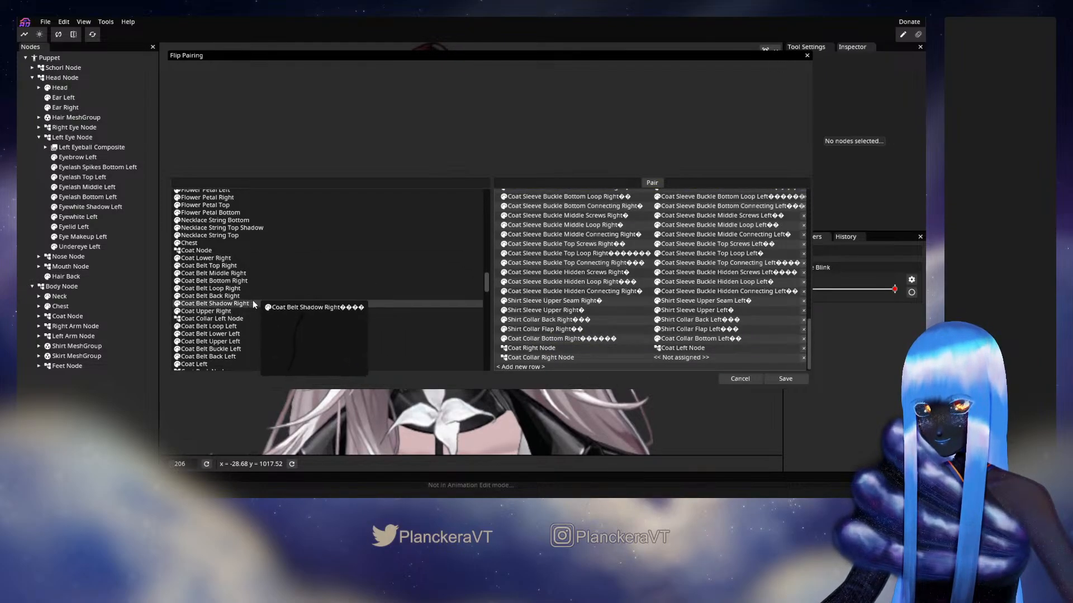
left_click_drag(232, 318, 692, 359)
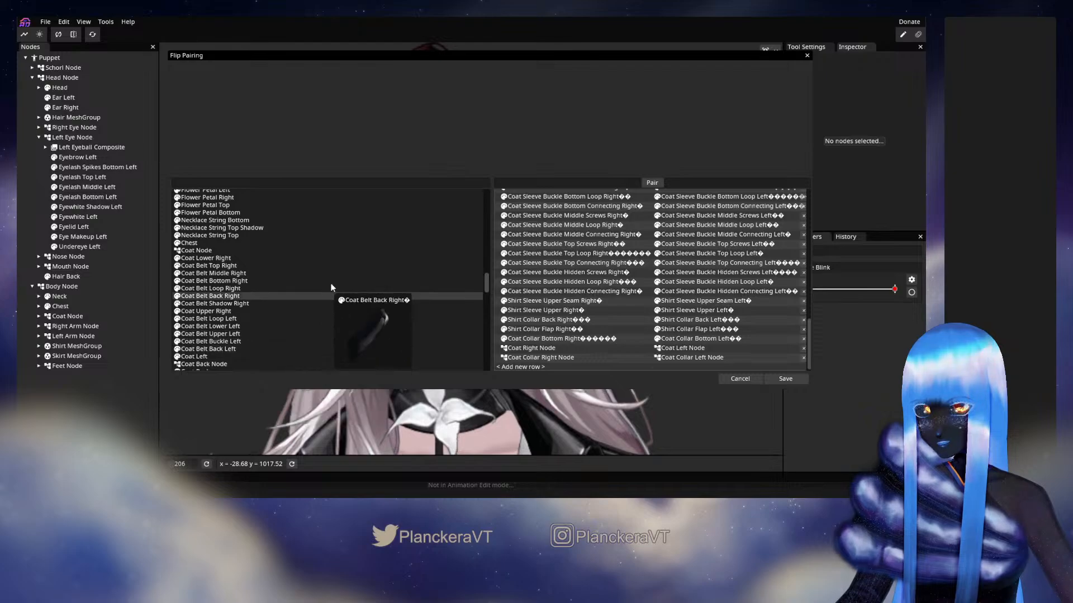
Pair Shirt Collar Right with Shirt Collar Left, and Shirt Crease Right with Shirt Crease Left
scroll(330, 282, "down", 1)
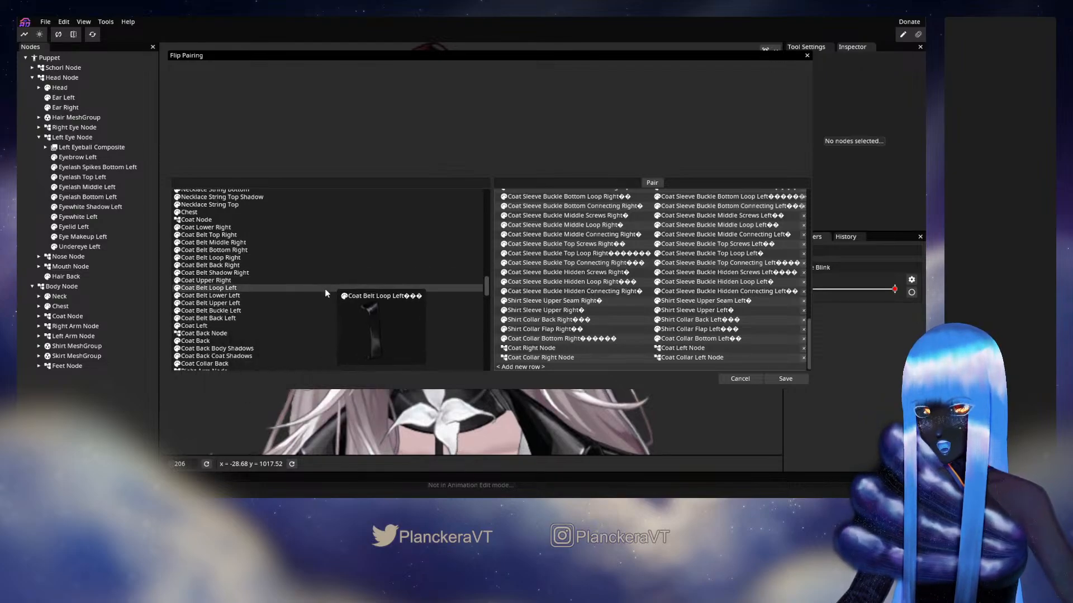
scroll(324, 290, "down", 1)
scroll(325, 291, "down", 1)
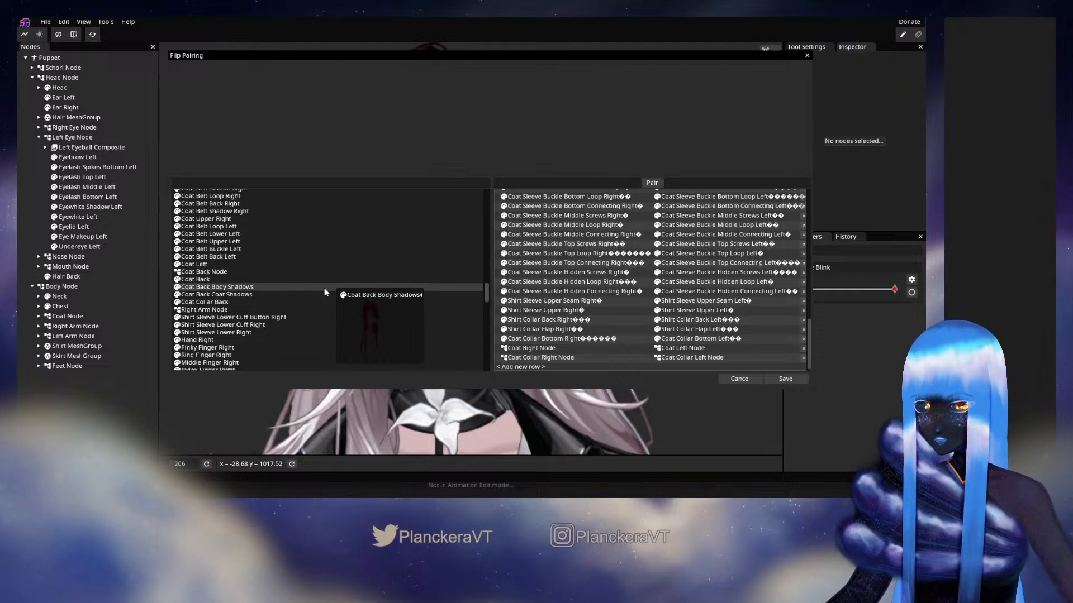
scroll(326, 293, "down", 1)
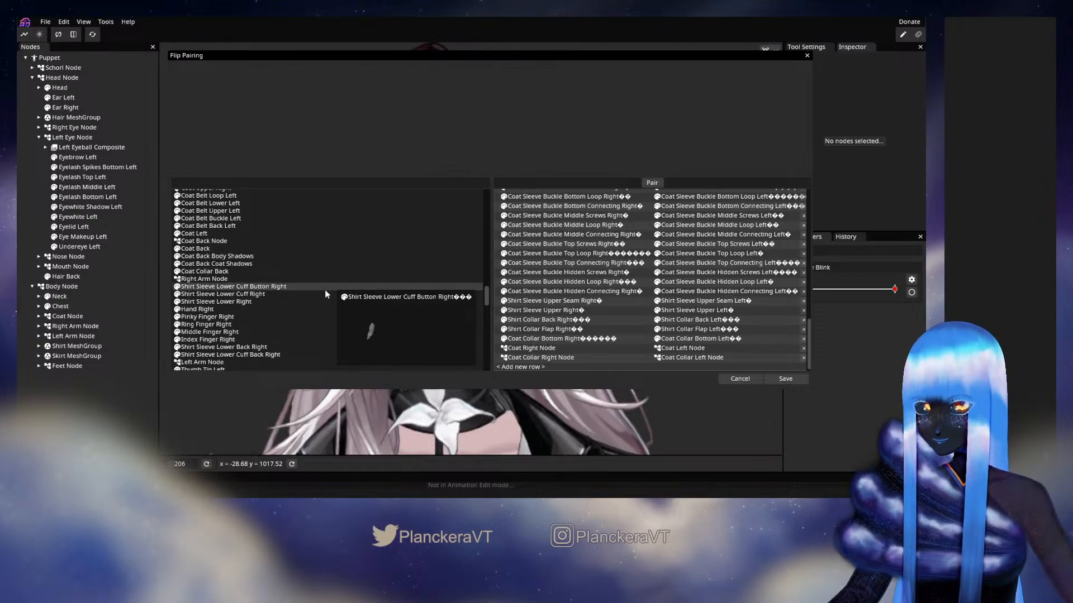
scroll(327, 294, "down", 1)
scroll(326, 294, "down", 1)
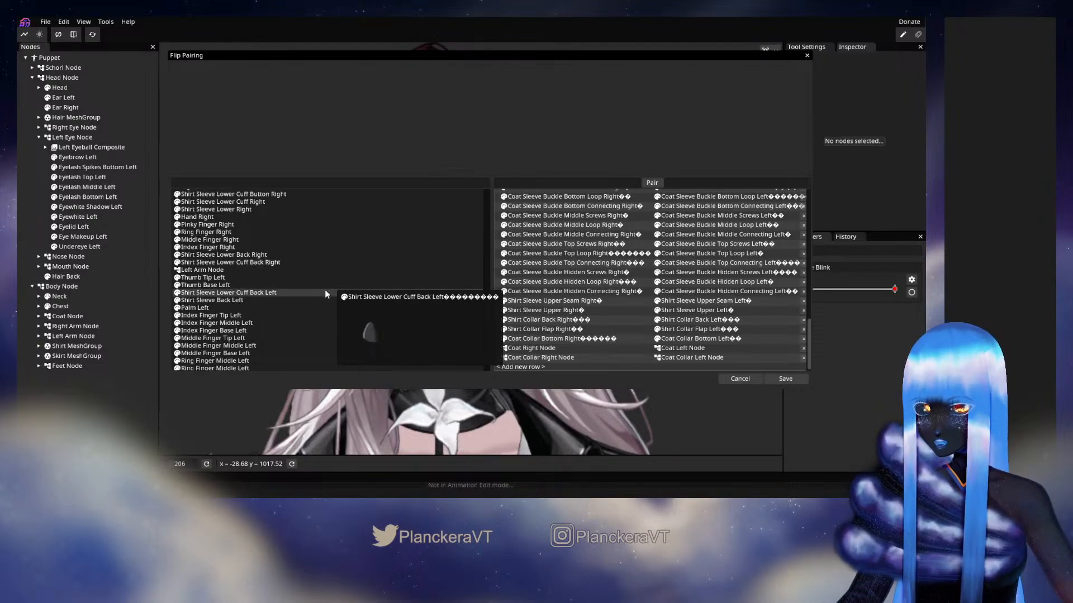
scroll(326, 294, "down", 1)
scroll(326, 294, "down", 3)
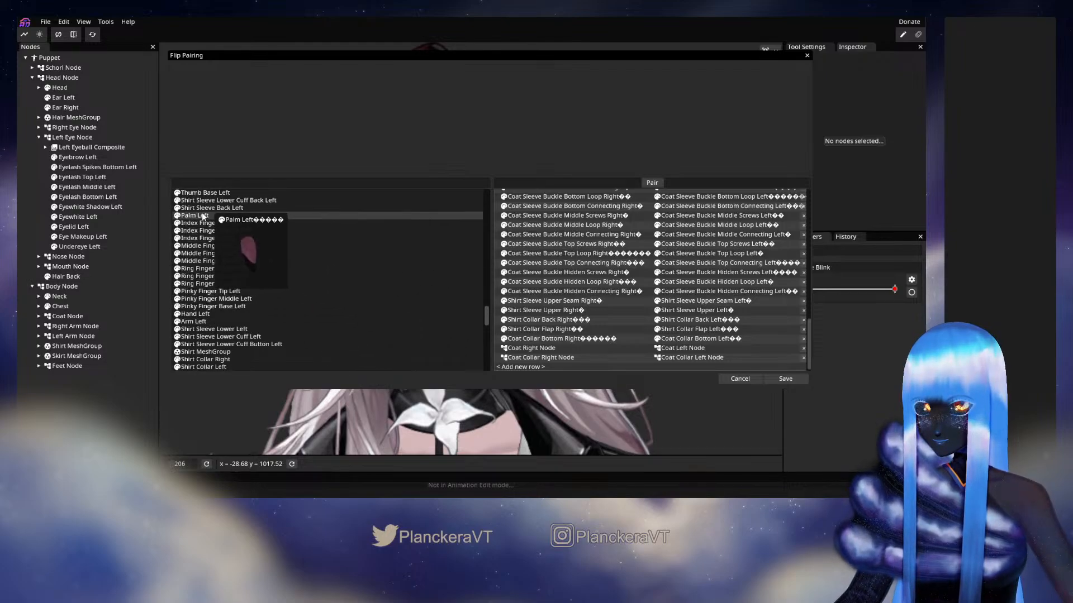
scroll(297, 255, "down", 1)
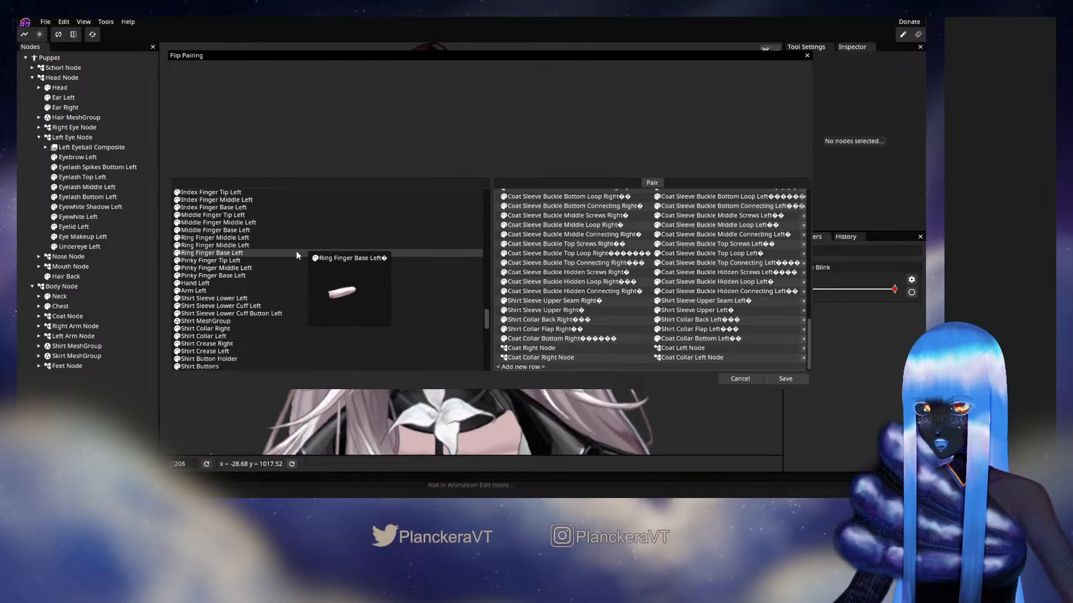
scroll(296, 252, "down", 1)
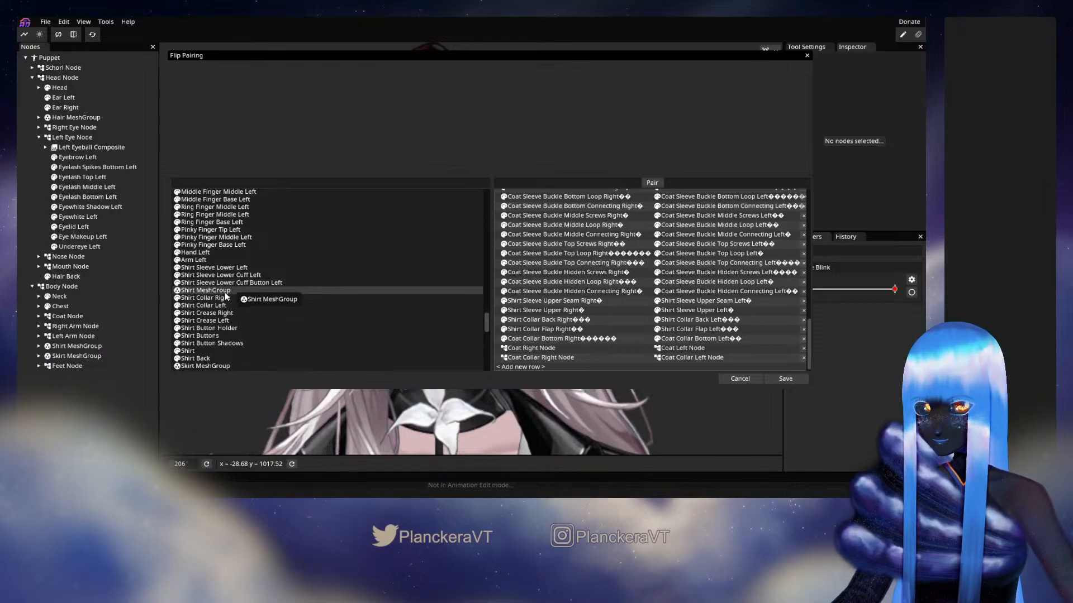
left_click_drag(226, 297, 538, 369)
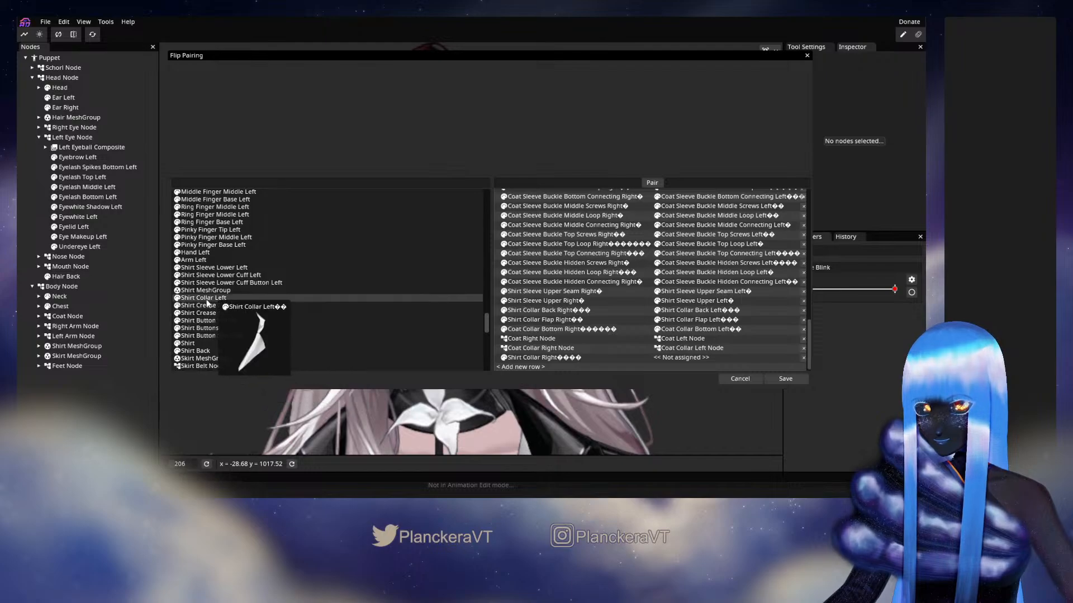
left_click_drag(206, 302, 420, 332)
left_click_drag(701, 358, 703, 358)
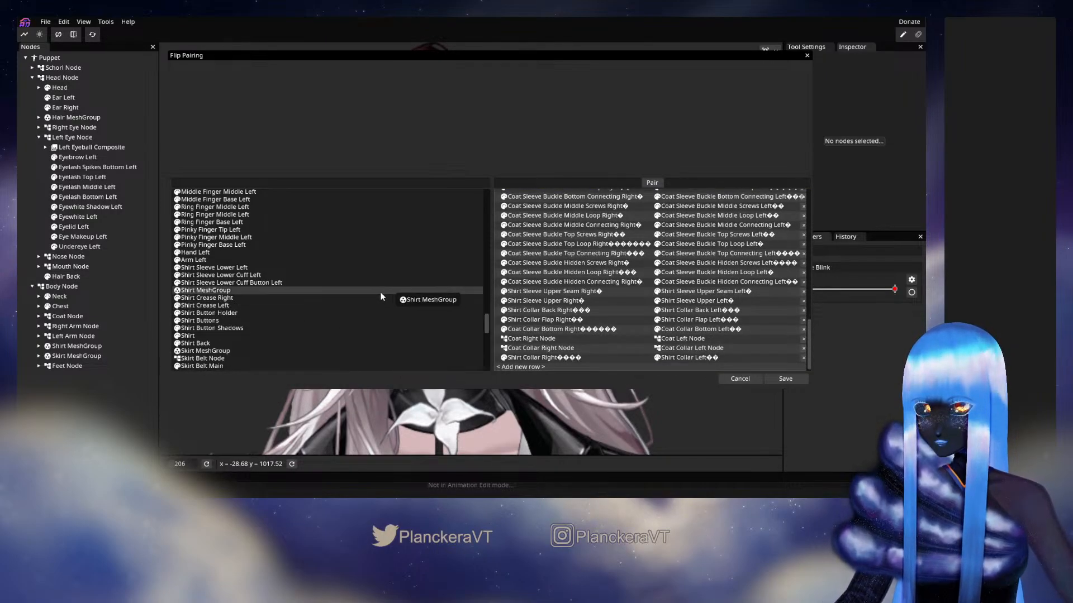
left_click_drag(211, 302, 520, 367)
left_click_drag(234, 297, 703, 361)
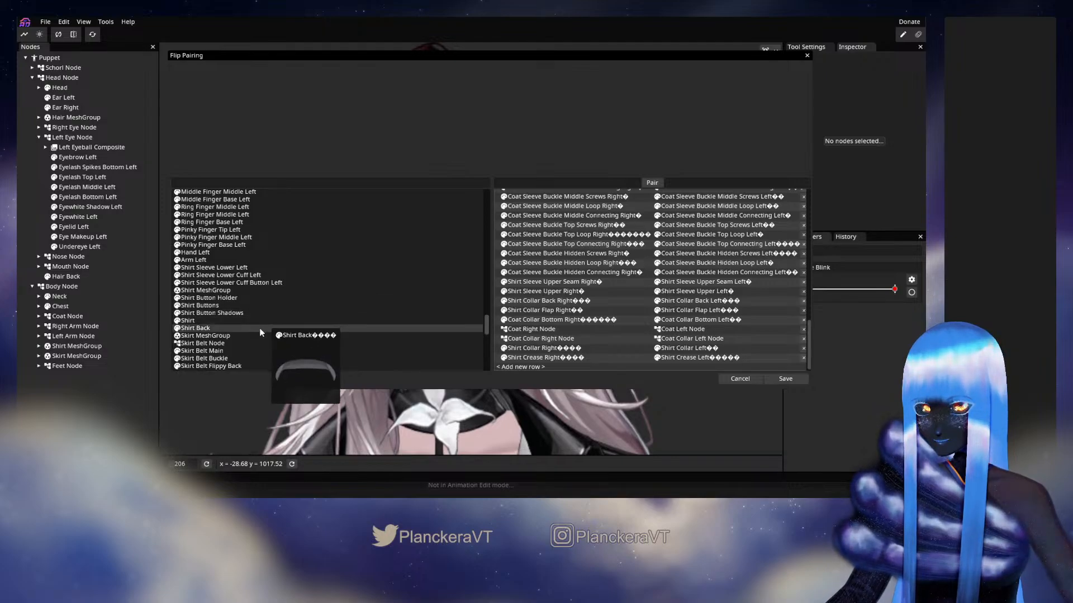
Check the remaining unpaired skirt and shoe parts, and save the flip pairings
scroll(260, 327, "down", 3)
scroll(260, 327, "down", 3)
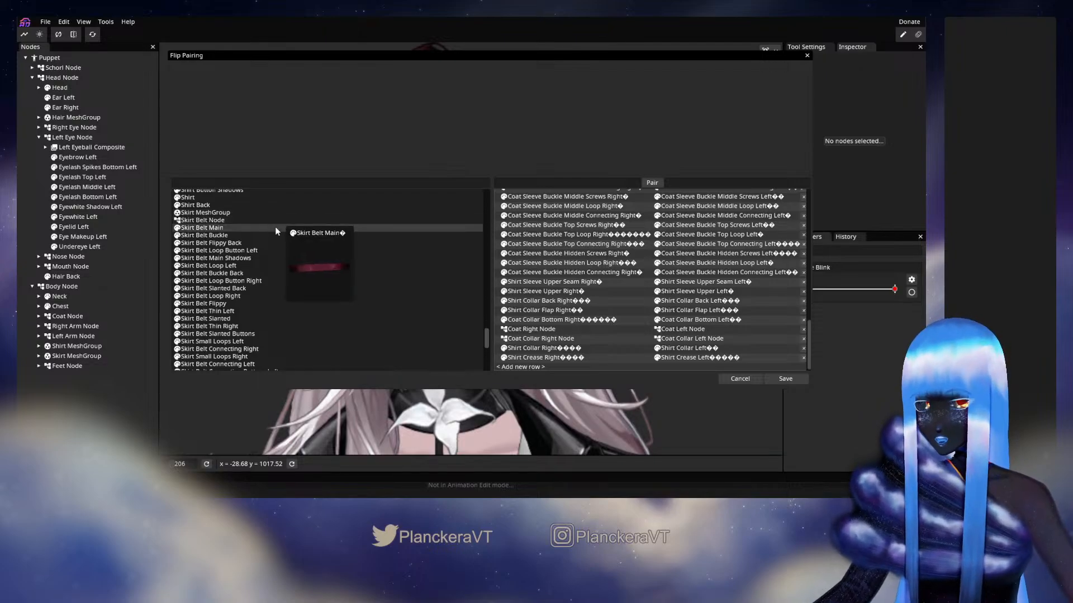
scroll(315, 228, "down", 1)
scroll(315, 224, "up", 2)
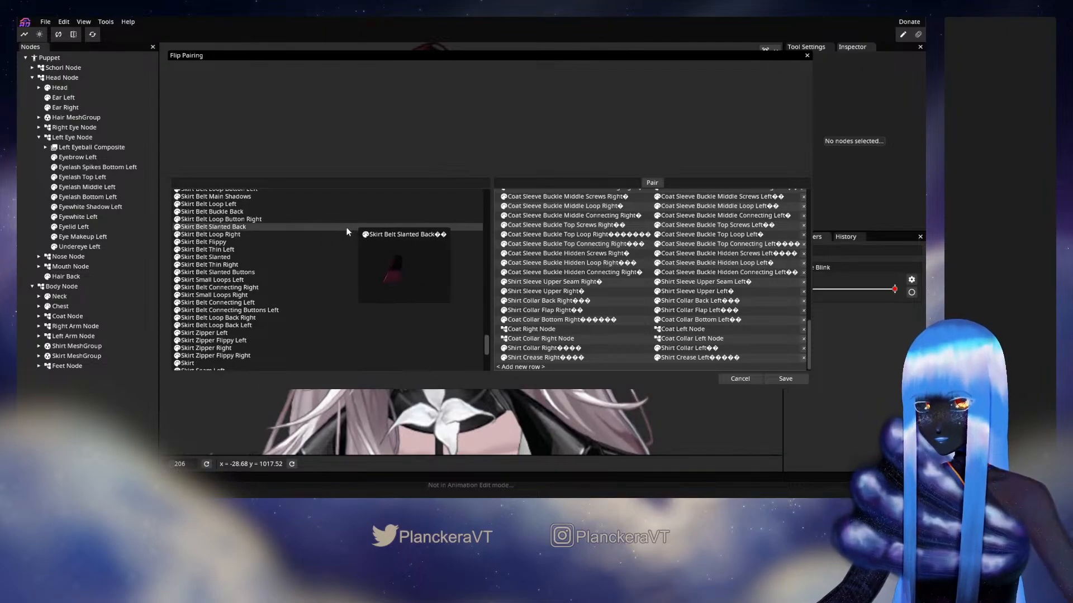
scroll(297, 226, "down", 6)
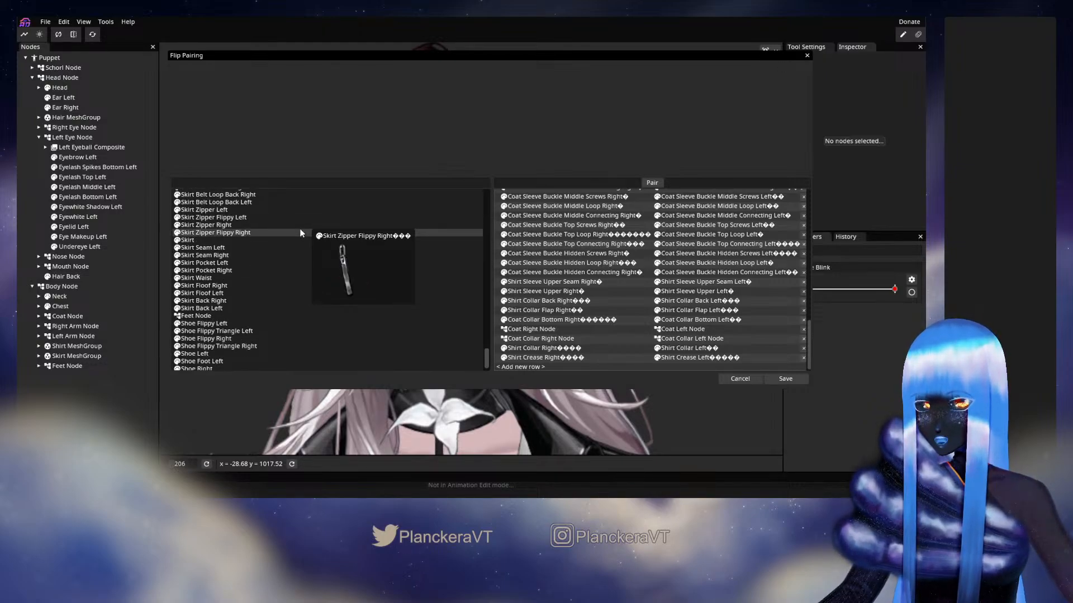
scroll(299, 229, "down", 1)
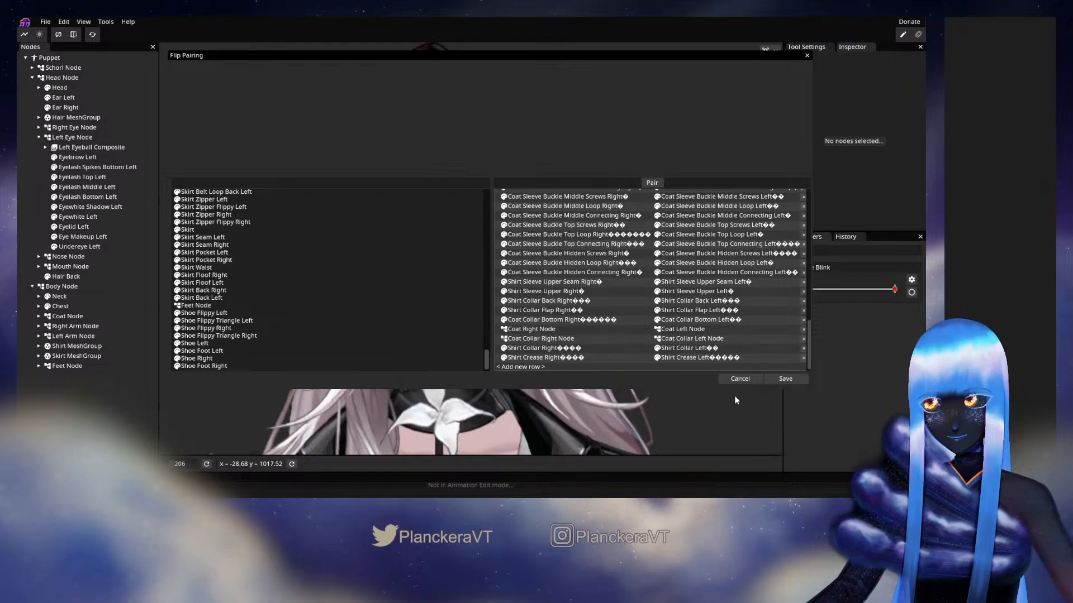
left_click(790, 378)
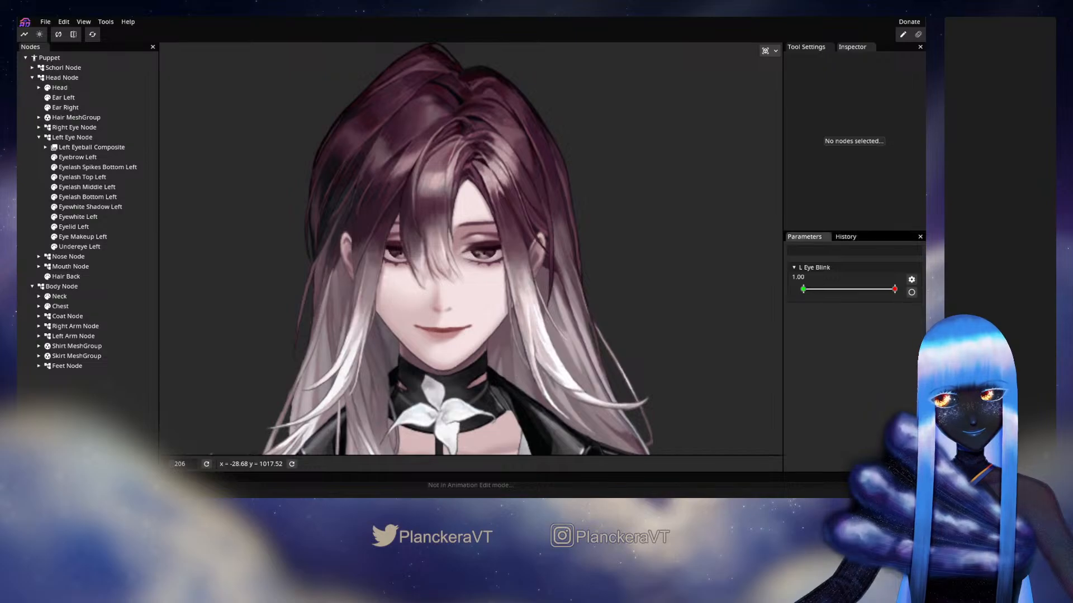
Add a 1D parameter ranging from 0 to 1 and name it R Eye Blink
right_click(832, 413)
left_click(875, 419)
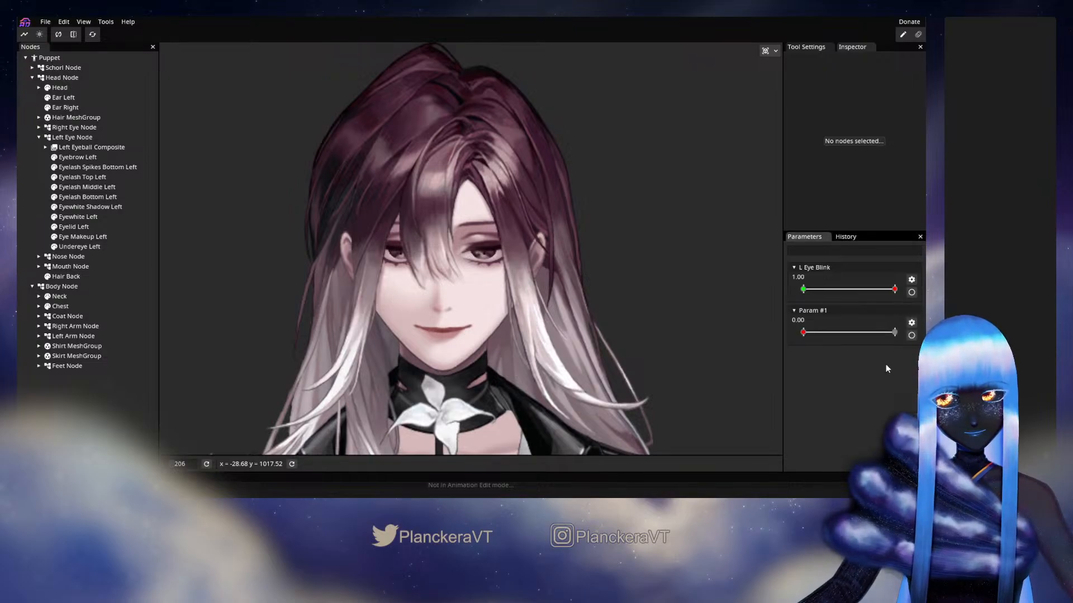
left_click(911, 322)
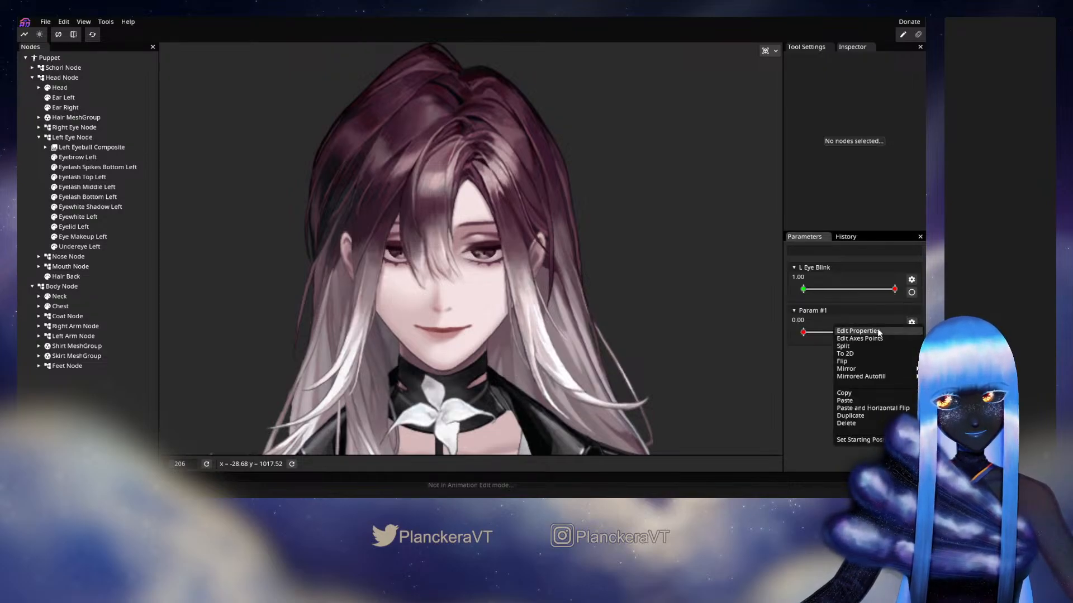
left_click(858, 331)
left_click_drag(85, 71, 18, 74)
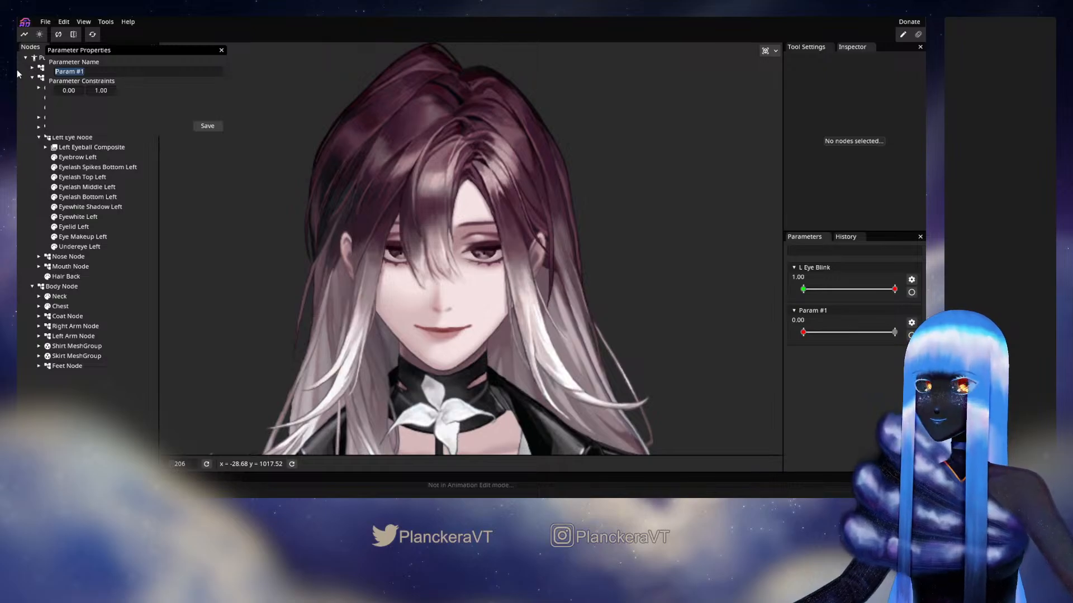
type("R Eye Blin")
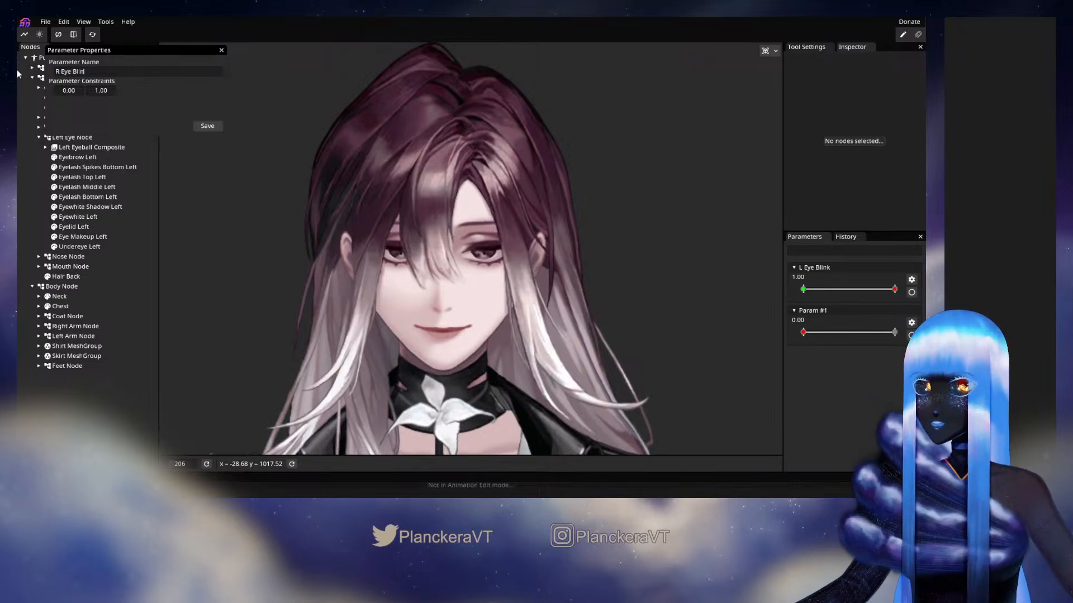
type("k")
left_click(208, 126)
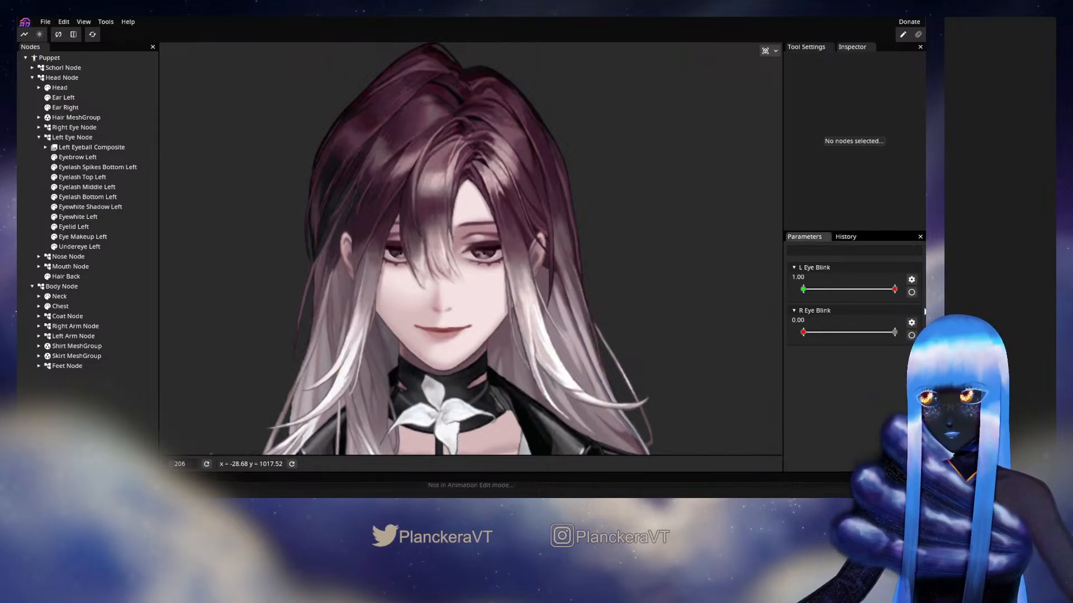
Copy L Eye Blink onto R Eye Blink with a horizontal flip, and set R Eye Blink to 1.00
left_click(911, 280)
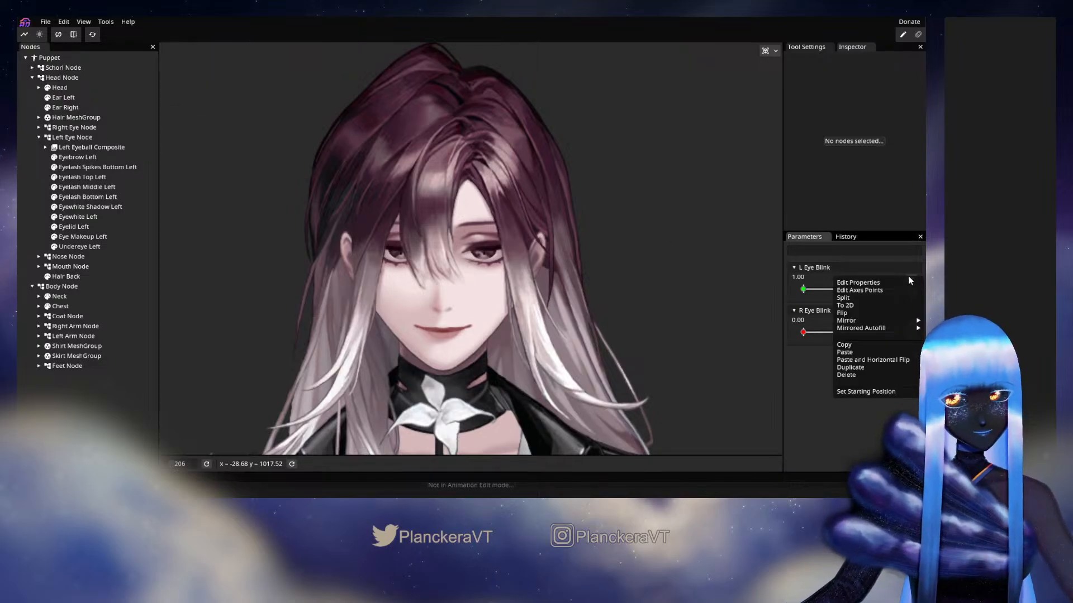
left_click(911, 323)
left_click(911, 322)
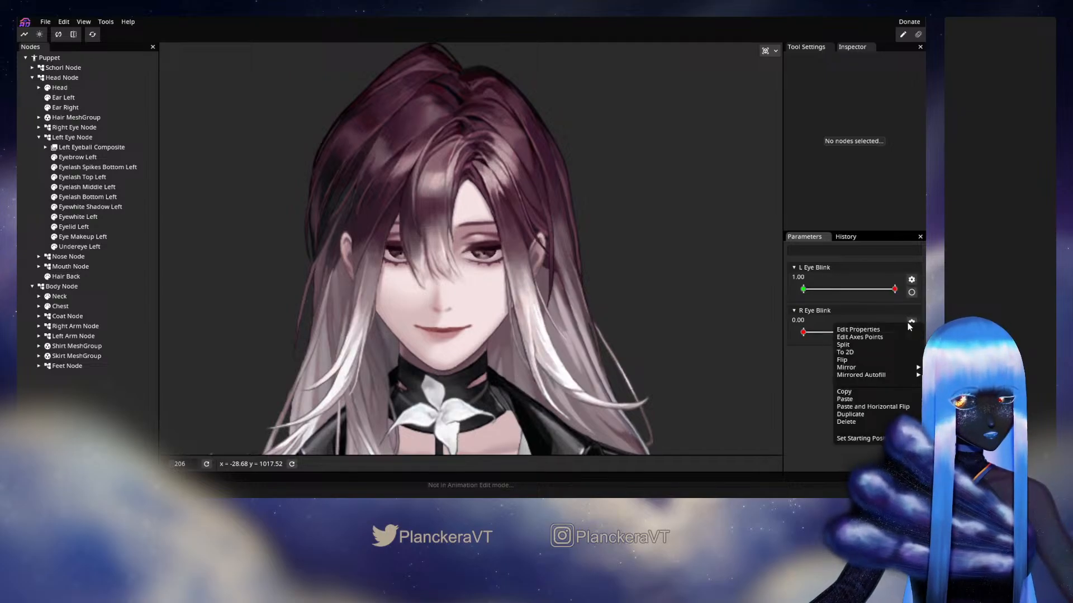
left_click(877, 401)
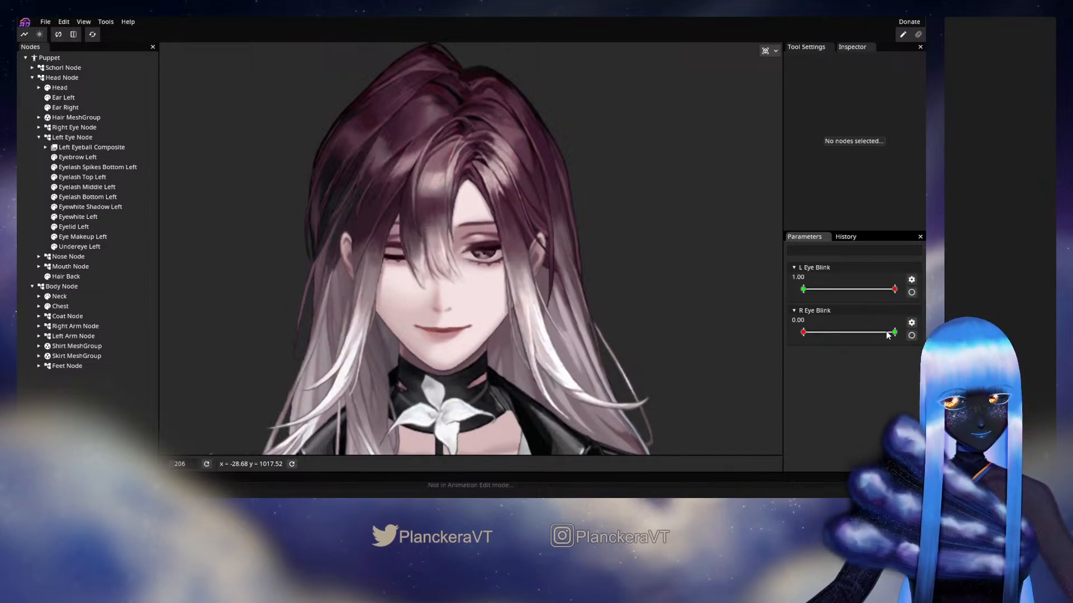
left_click_drag(809, 331, 897, 328)
left_click_drag(895, 290, 920, 297)
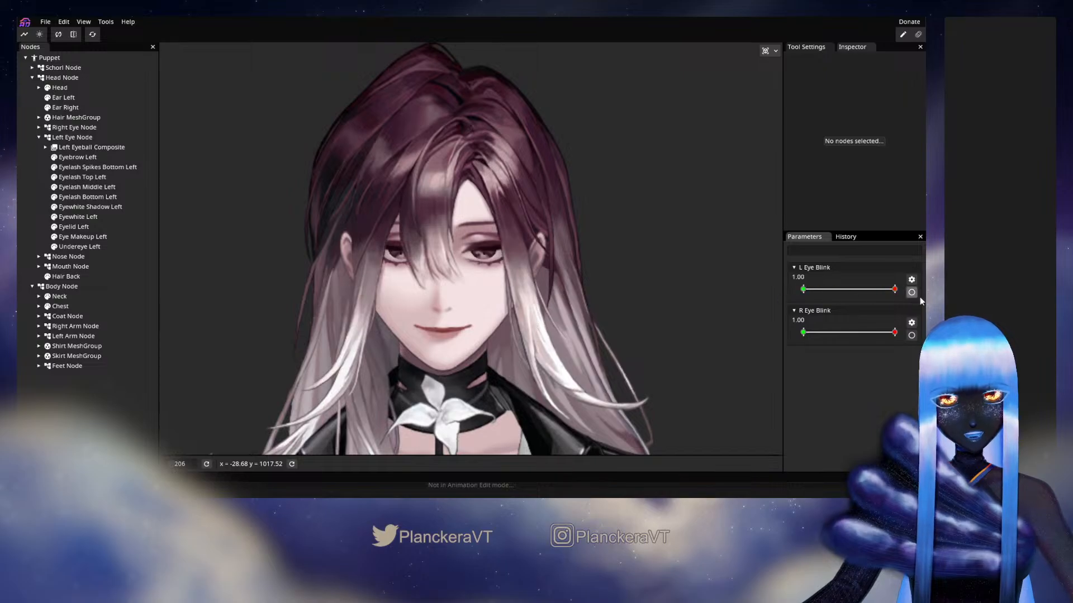
Add a 2D parameter ranging from -1 to 1 on both axes and name it L Eye Move
right_click(831, 423)
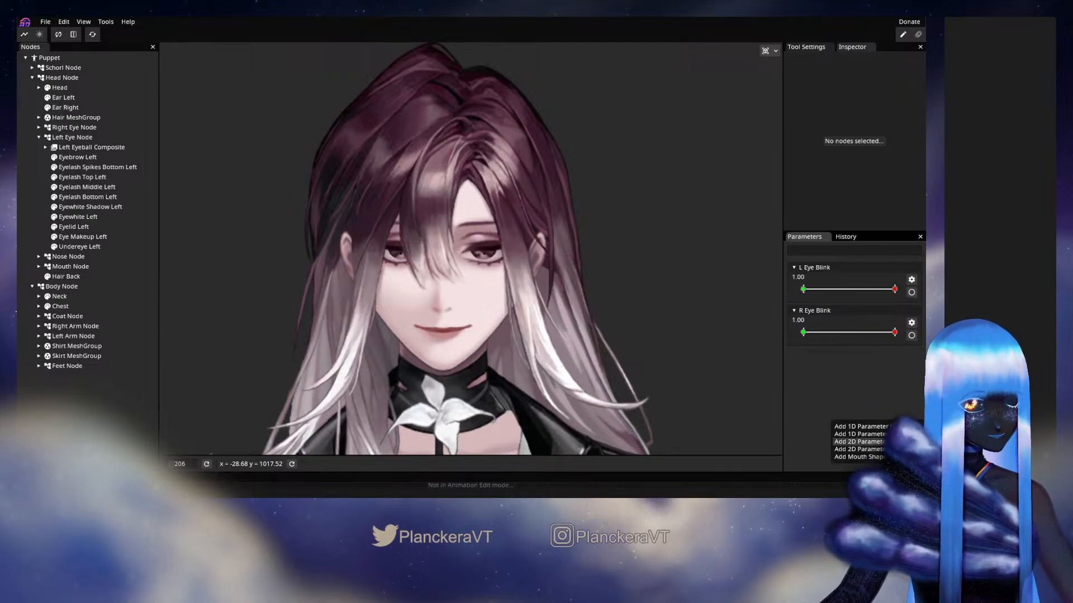
left_click(859, 449)
right_click(833, 370)
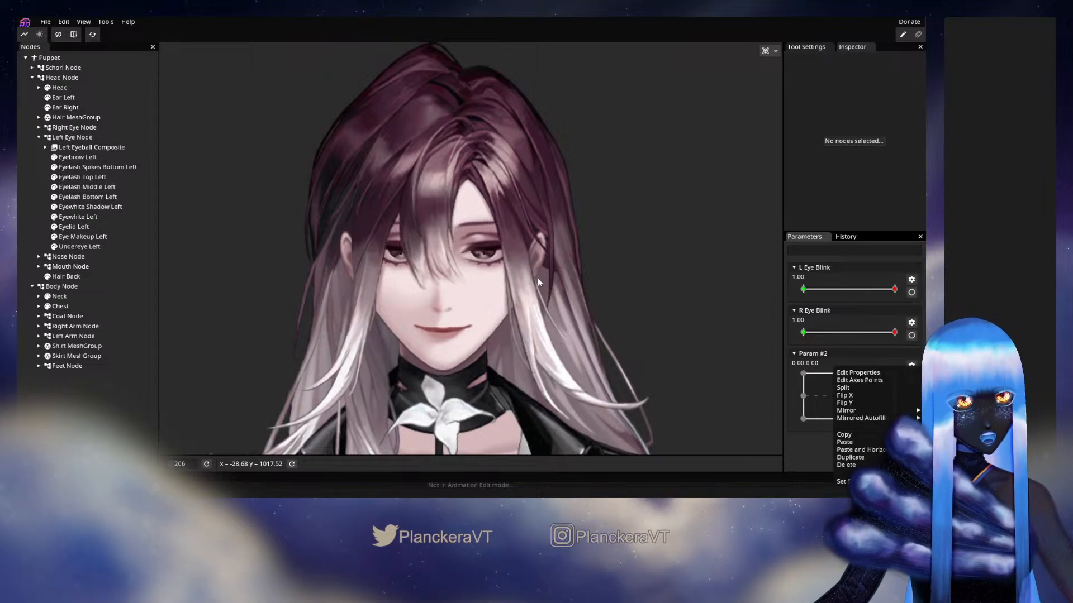
left_click(857, 372)
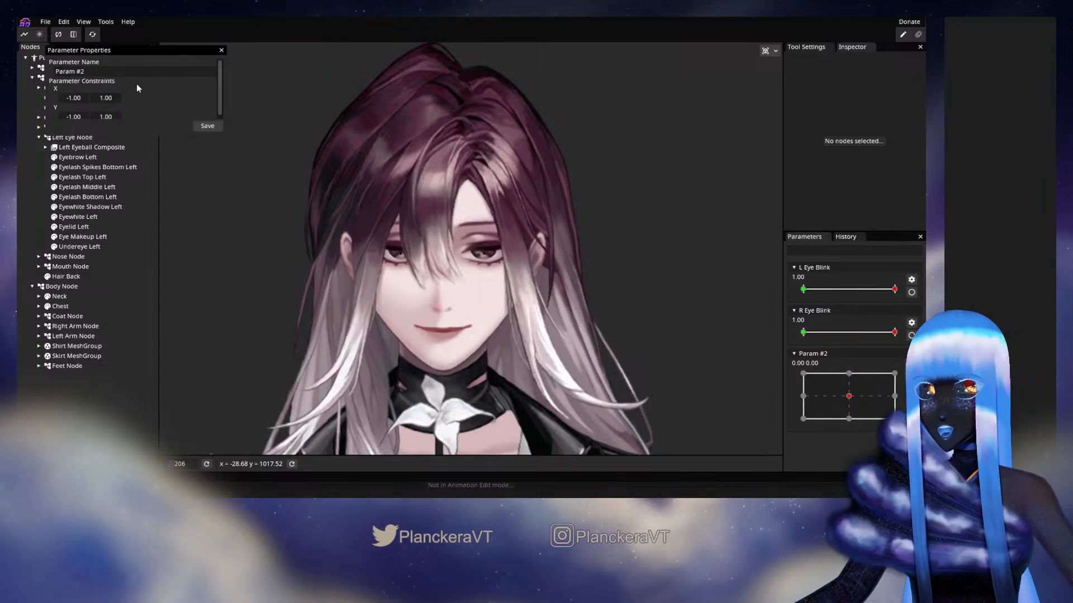
left_click_drag(85, 71, 52, 71)
type("L")
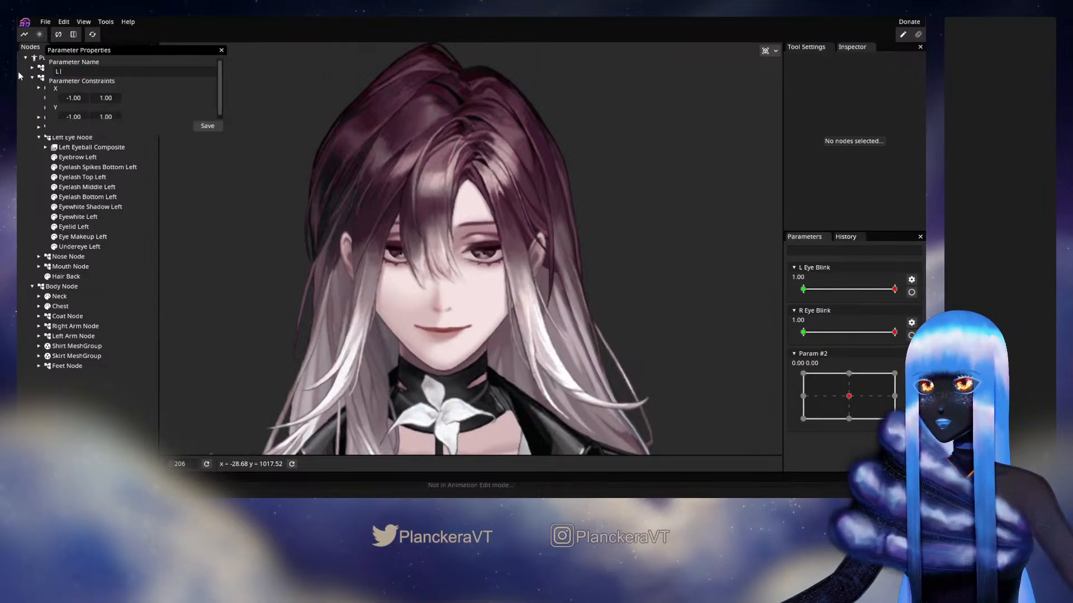
type(" Eye Move")
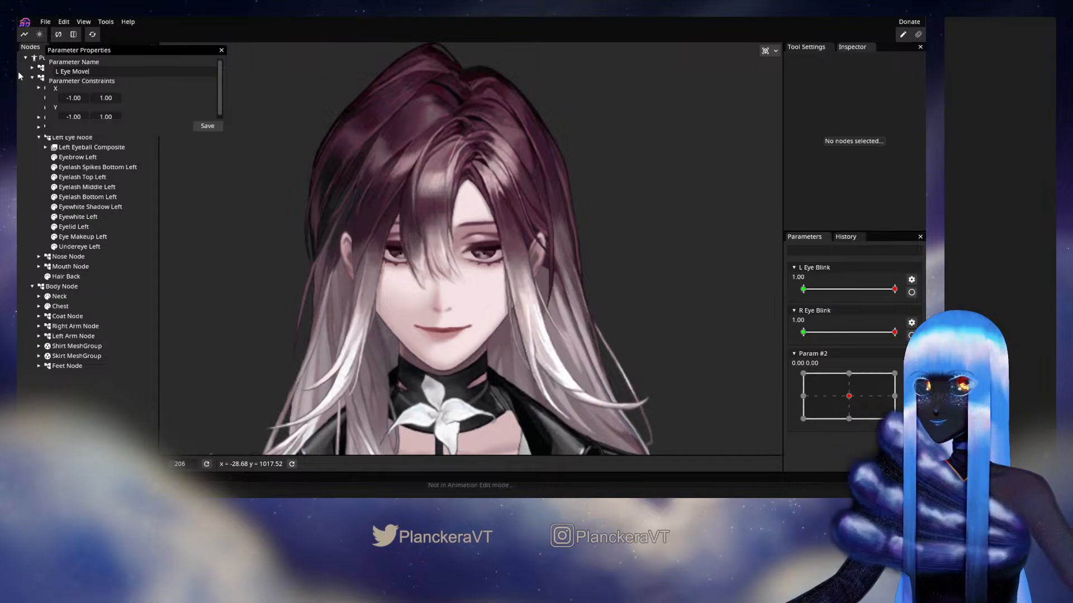
left_click(207, 125)
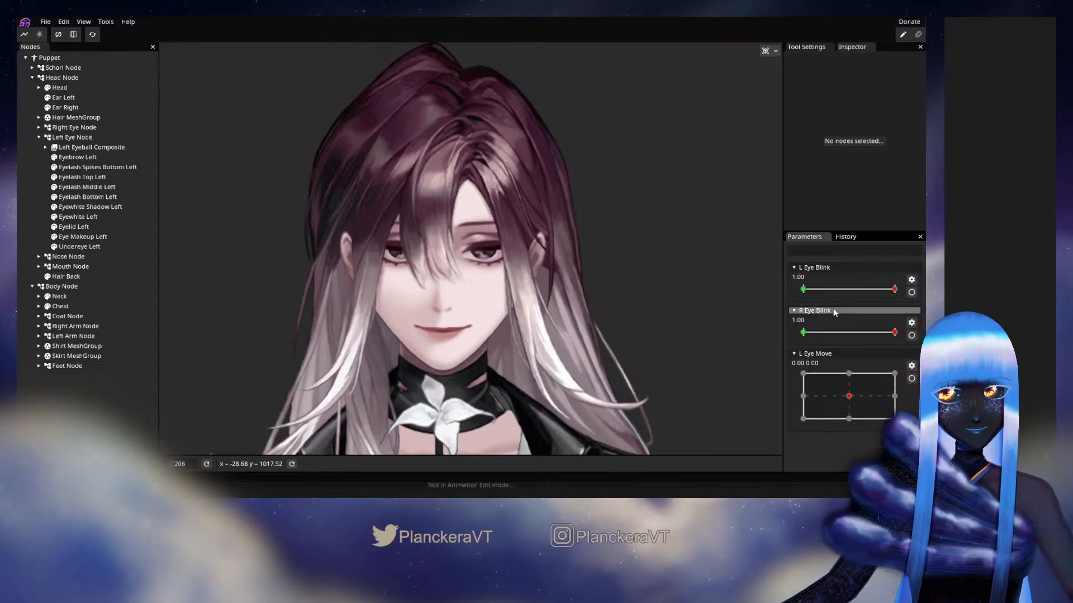
Put L Eye Blink, R Eye Blink and L Eye Move into one new parameter group and rename the group Eyes
left_click_drag(835, 288, 829, 266)
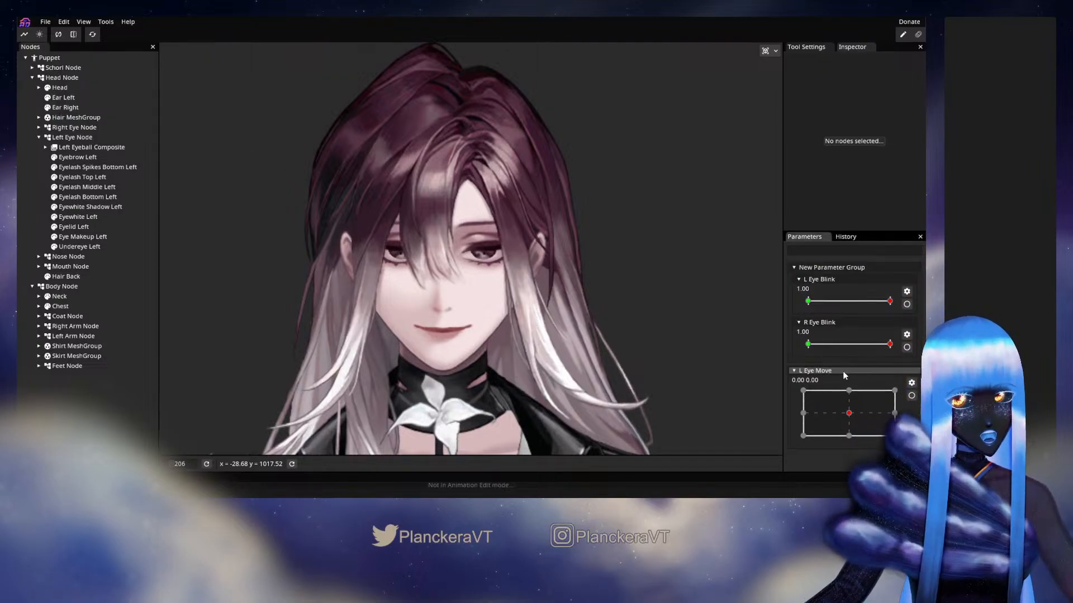
left_click_drag(842, 371, 835, 273)
right_click(841, 270)
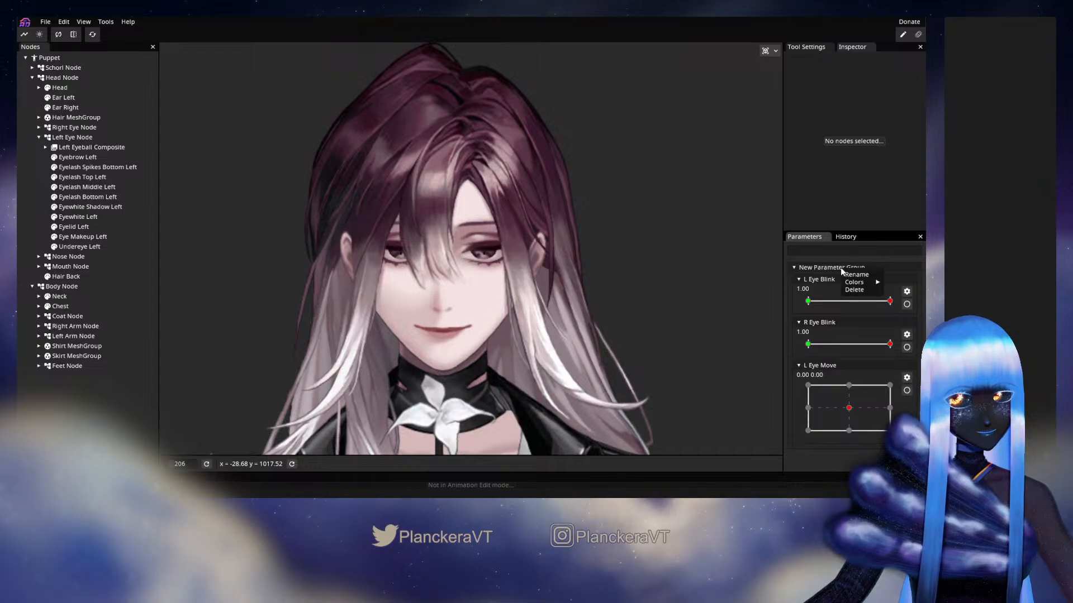
left_click(865, 275)
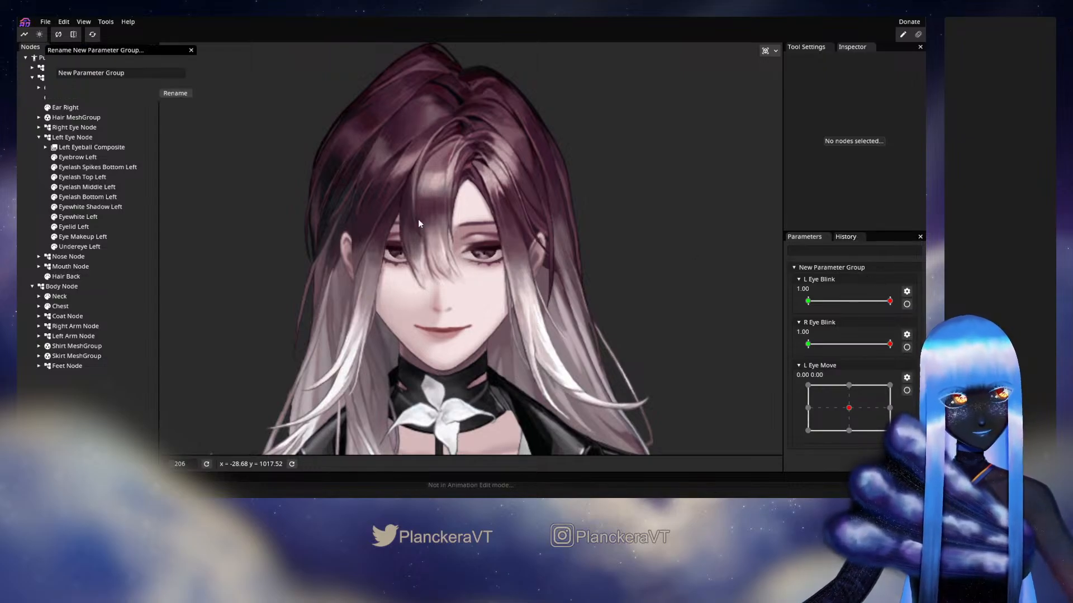
left_click_drag(128, 72, 20, 68)
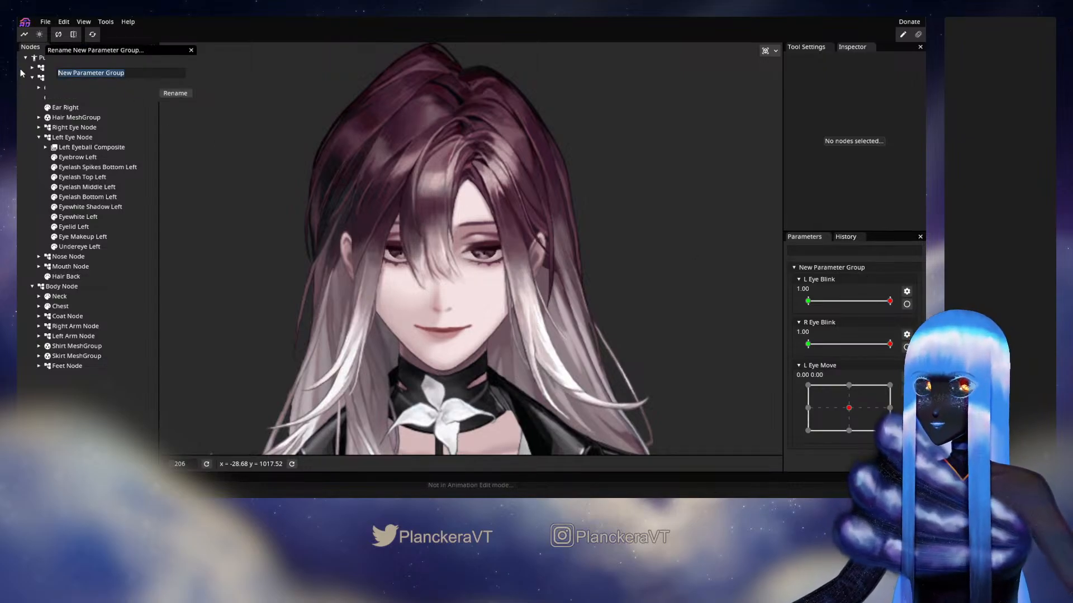
type("Eyes")
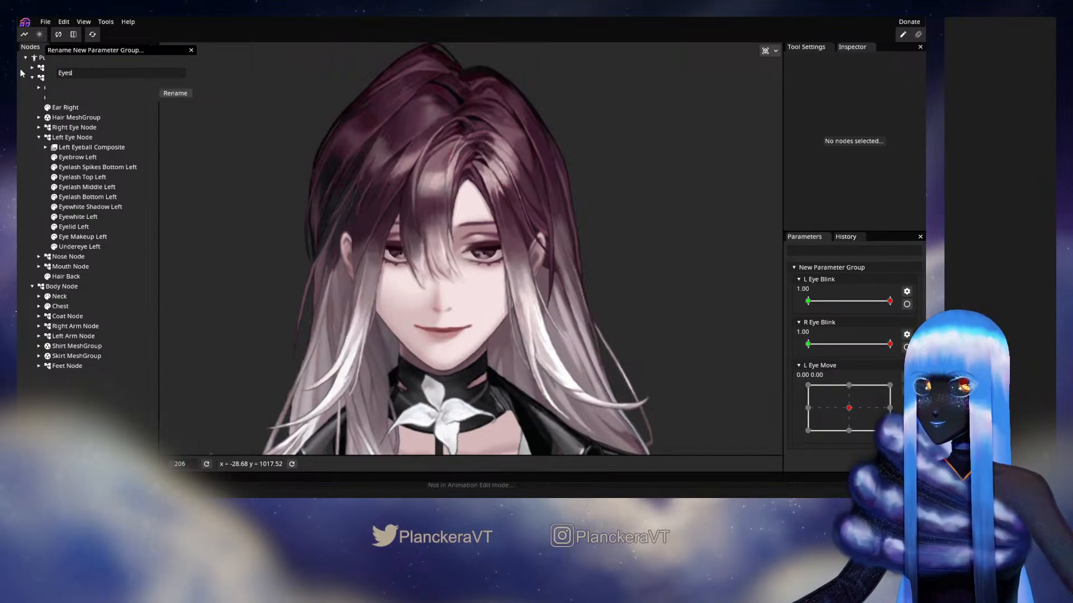
left_click(187, 93)
left_click(831, 267)
left_click(831, 267)
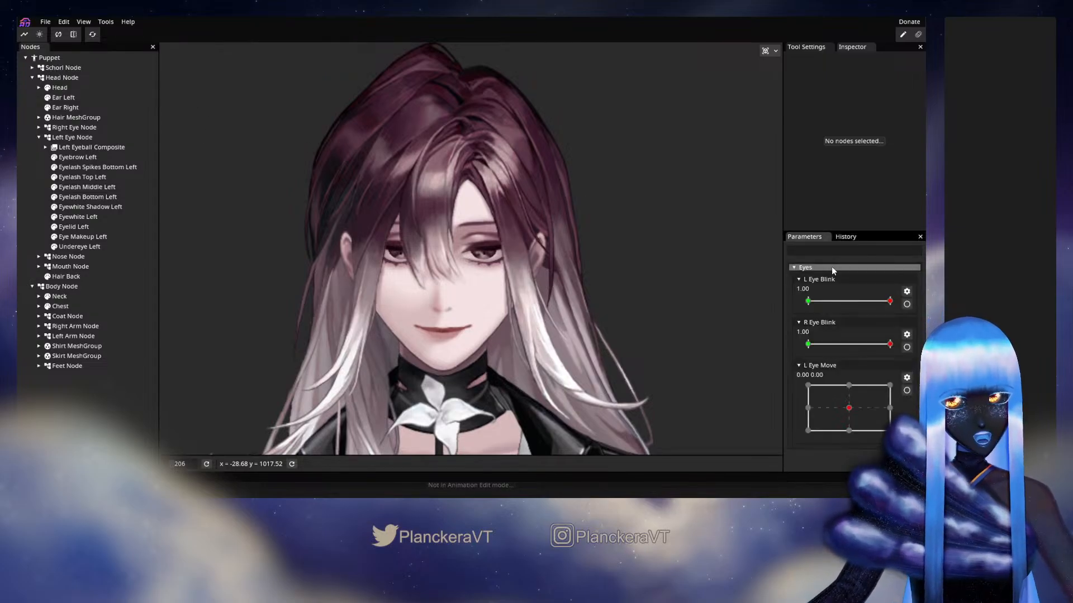
Give the Eyes parameter group a dark magenta custom colour of H 228, S 161, V 57
right_click(829, 268)
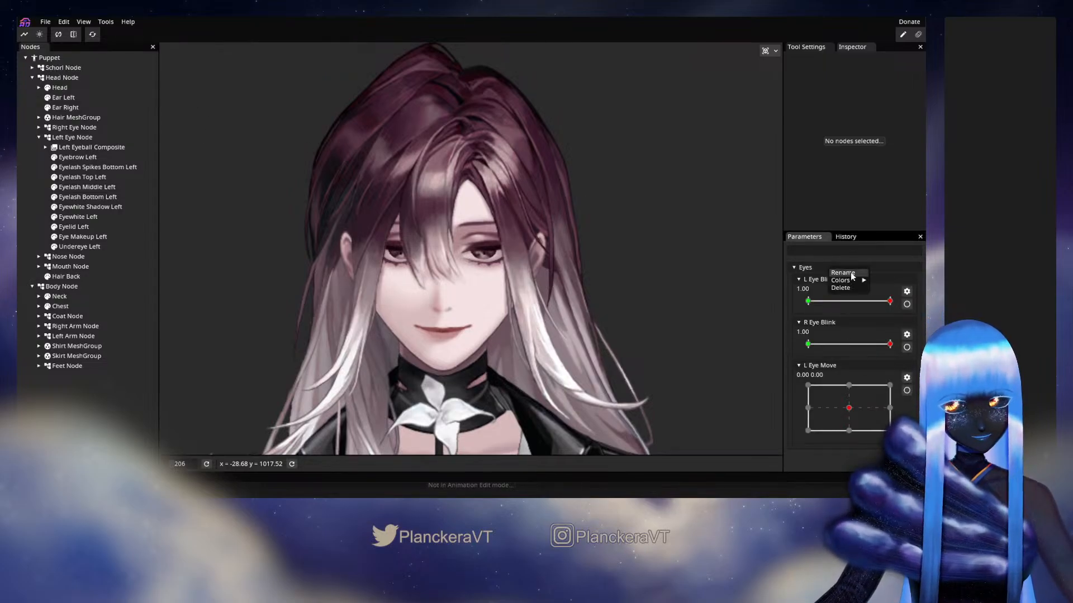
mouse_move(857, 280)
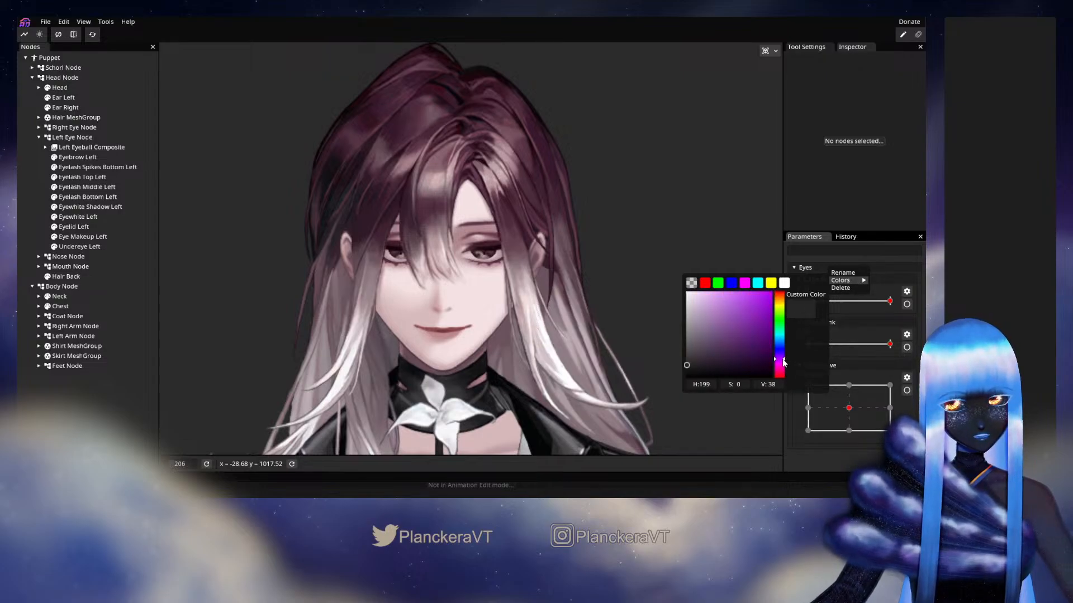
left_click_drag(784, 362, 784, 371)
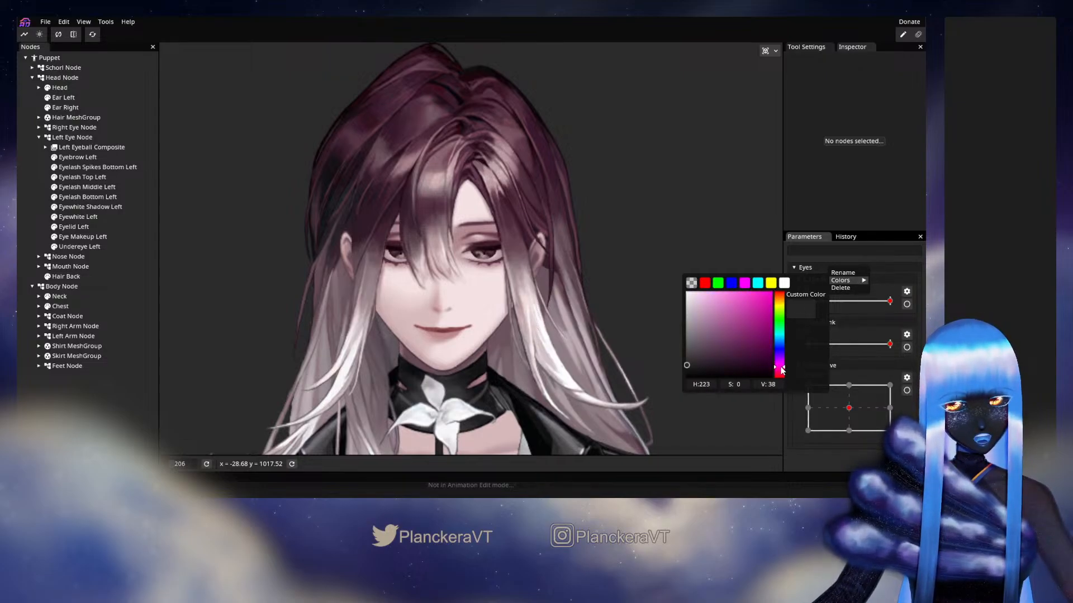
left_click_drag(718, 330, 735, 350)
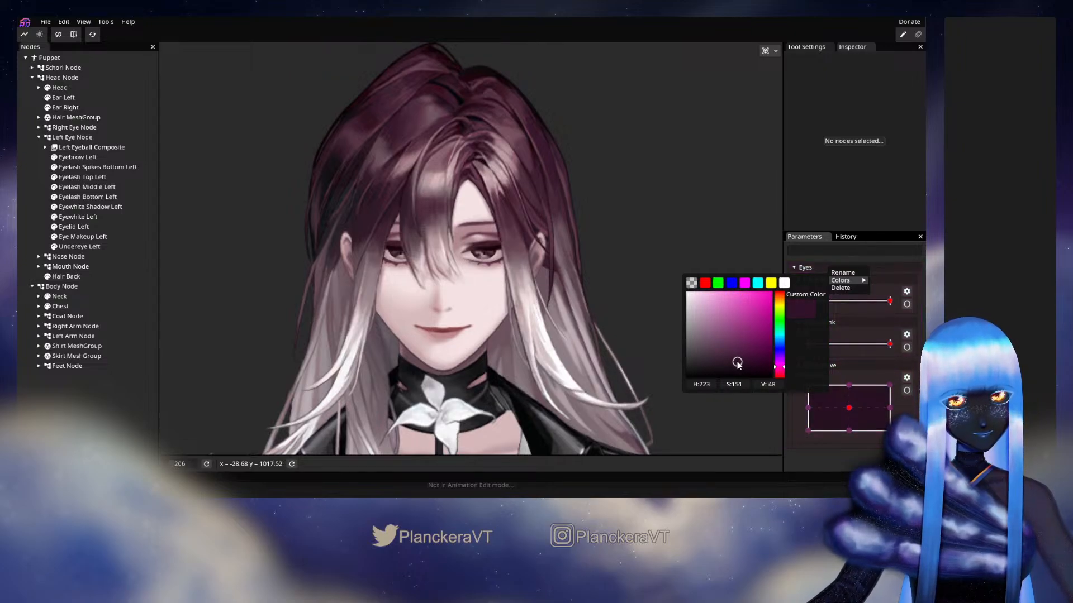
left_click(783, 370)
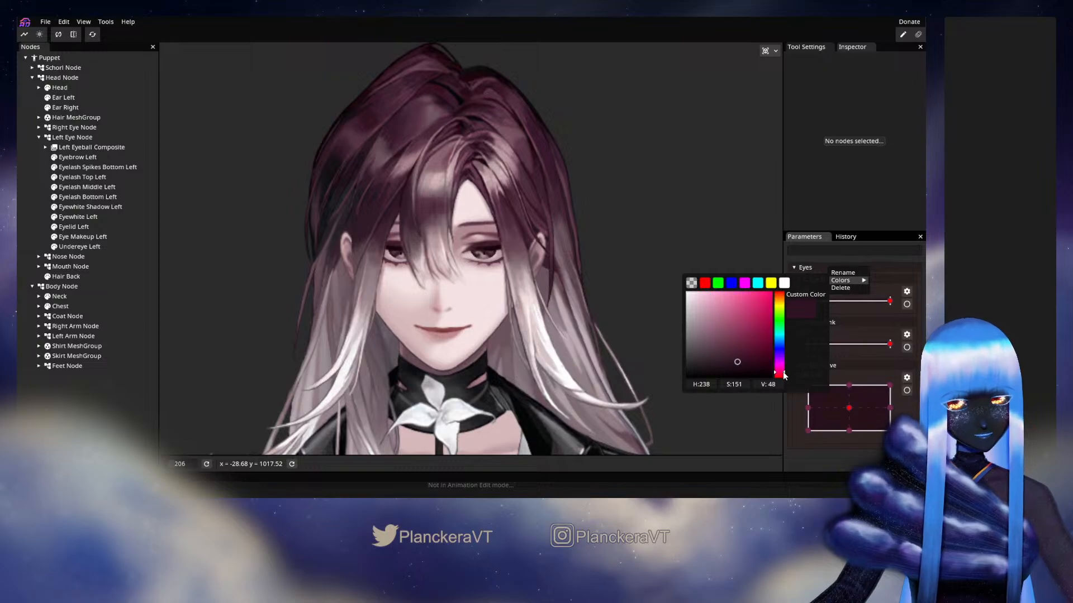
left_click_drag(784, 374, 784, 376)
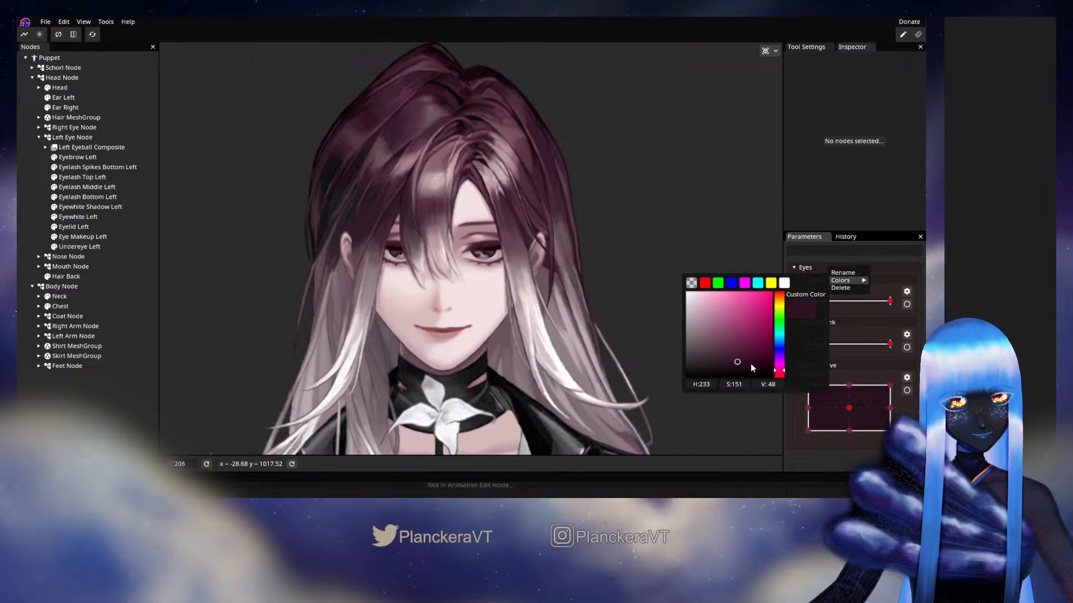
left_click(783, 371)
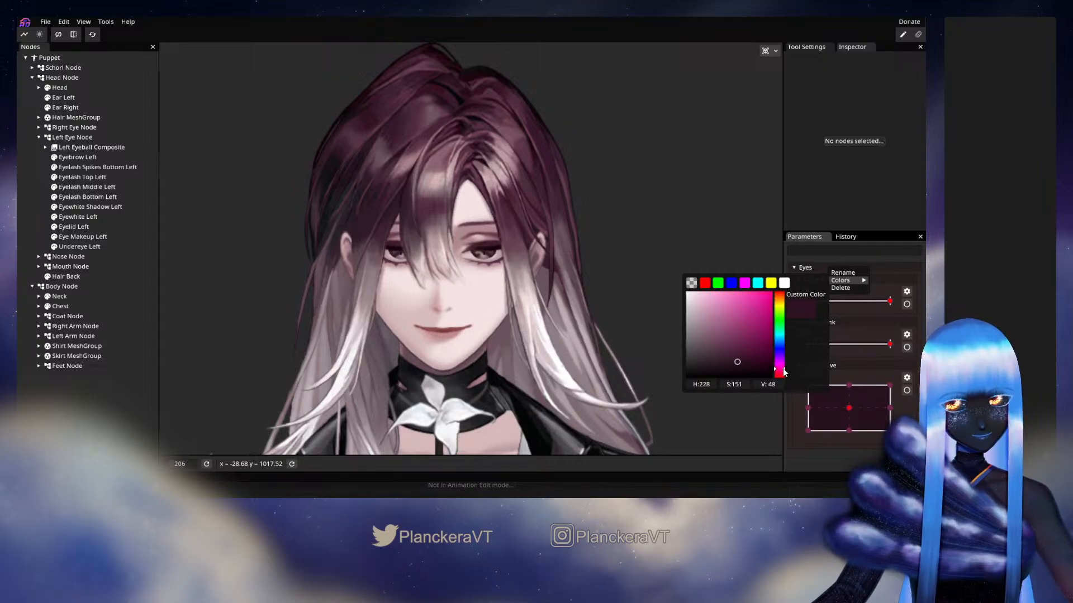
left_click(747, 363)
left_click_drag(748, 365, 734, 365)
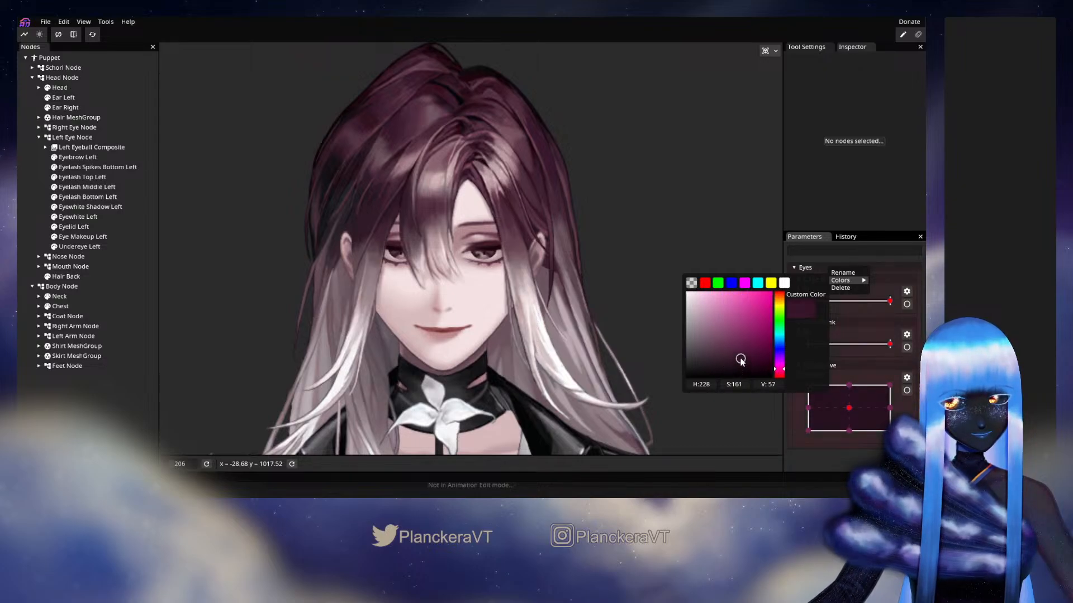
left_click(895, 280)
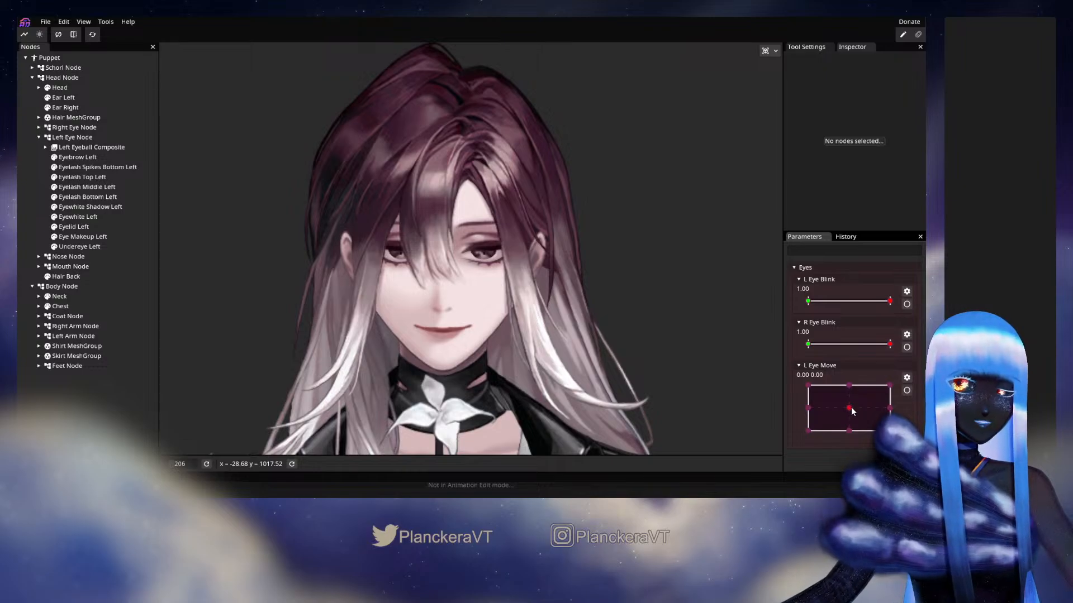
Key Left Eyeball Composite on L Eye Move with X translation -10.00 at (-1.00, 0.00) and 11.00 at (1.00, 0.00)
left_click_drag(851, 409, 797, 406)
left_click(907, 390)
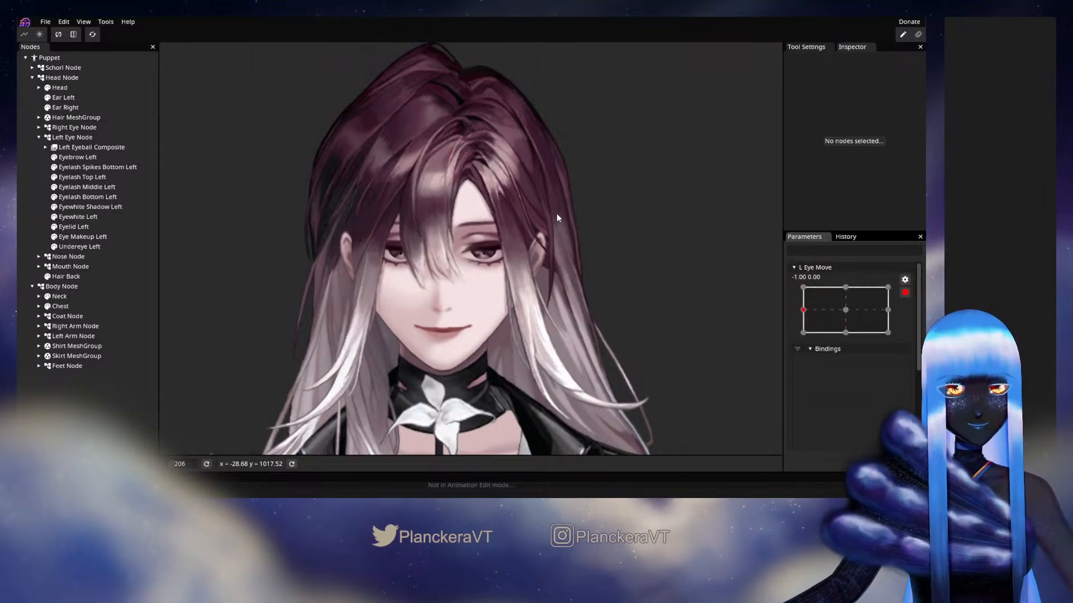
scroll(556, 218, "up", 5)
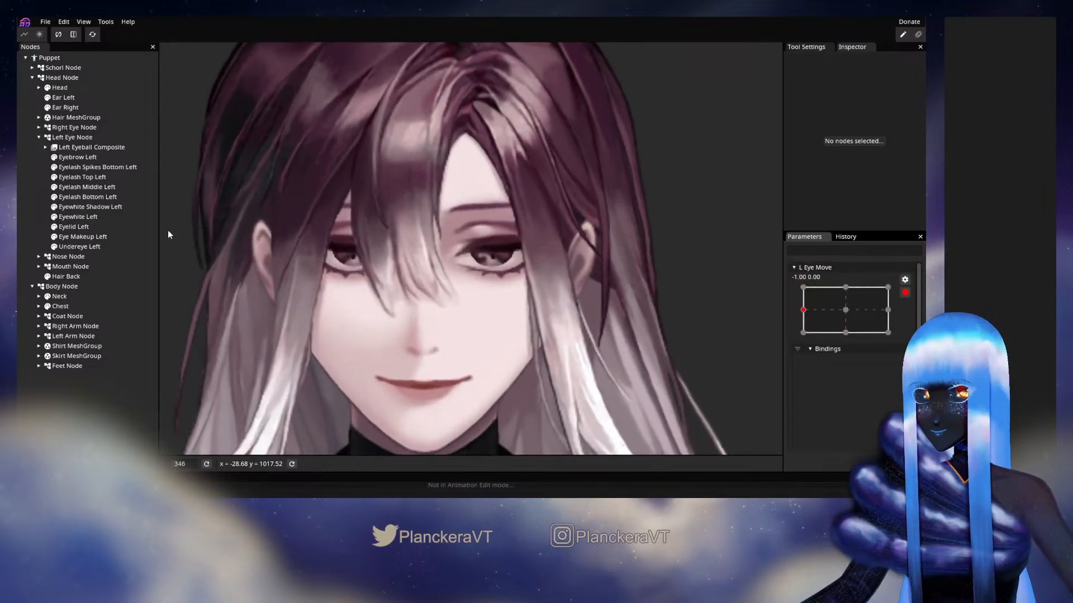
left_click(89, 147)
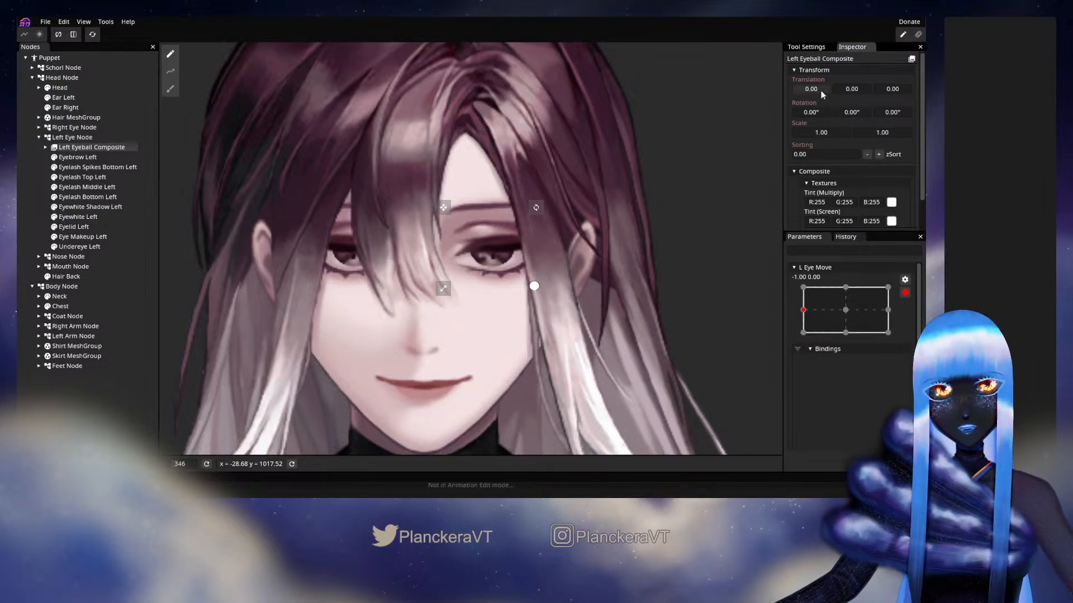
left_click_drag(821, 92, 815, 90)
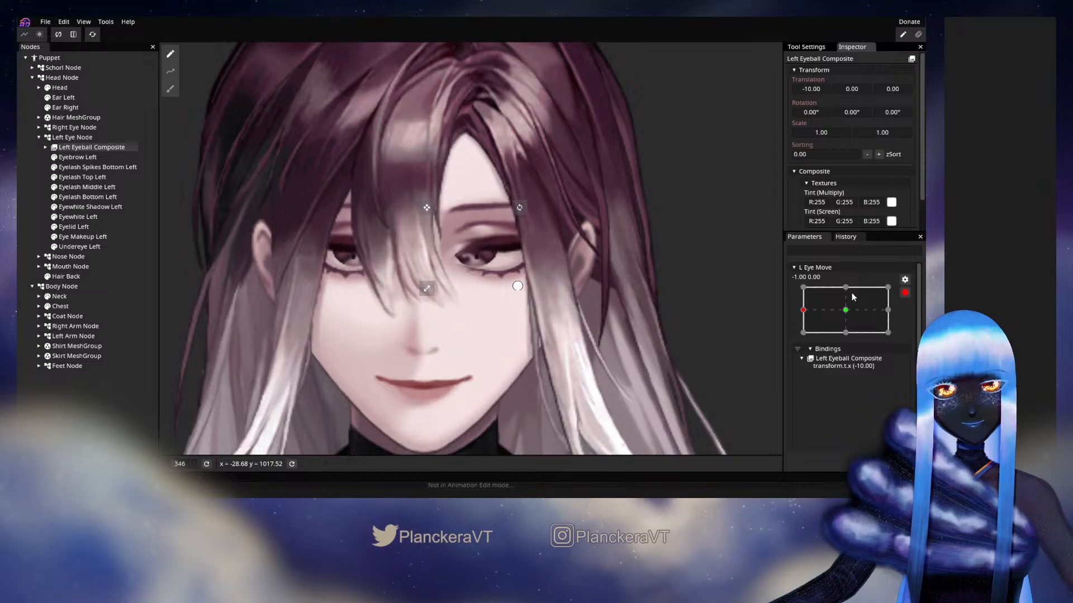
left_click_drag(855, 308, 888, 309)
left_click_drag(817, 95, 818, 92)
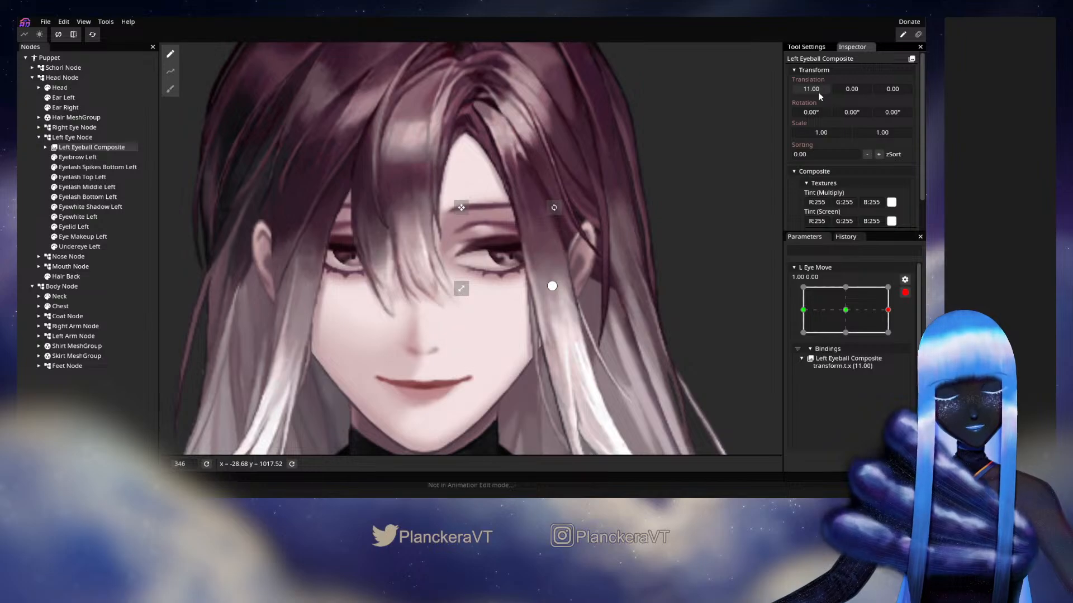
Key Left Eyeball Composite's Y translation on L Eye Move as -3.00 at (0.00, 1.00) and 8.00 at (0.00, -1.00)
mouse_move(859, 310)
left_mouse_down()
mouse_move(801, 312)
mouse_move(899, 314)
mouse_move(846, 311)
left_mouse_up()
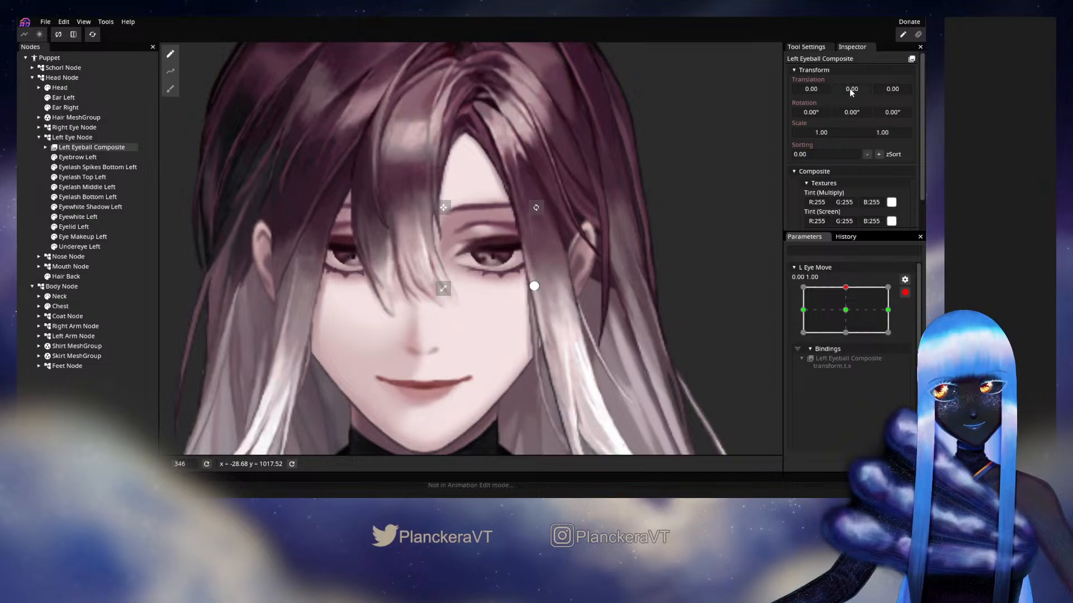
left_click_drag(852, 93, 850, 94)
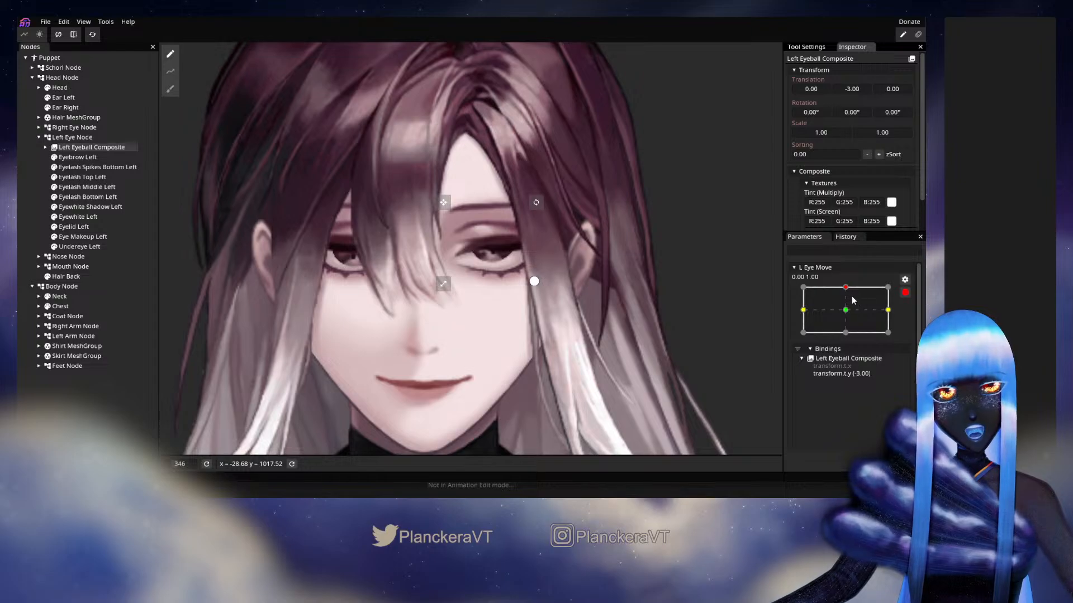
left_click_drag(851, 289, 851, 344)
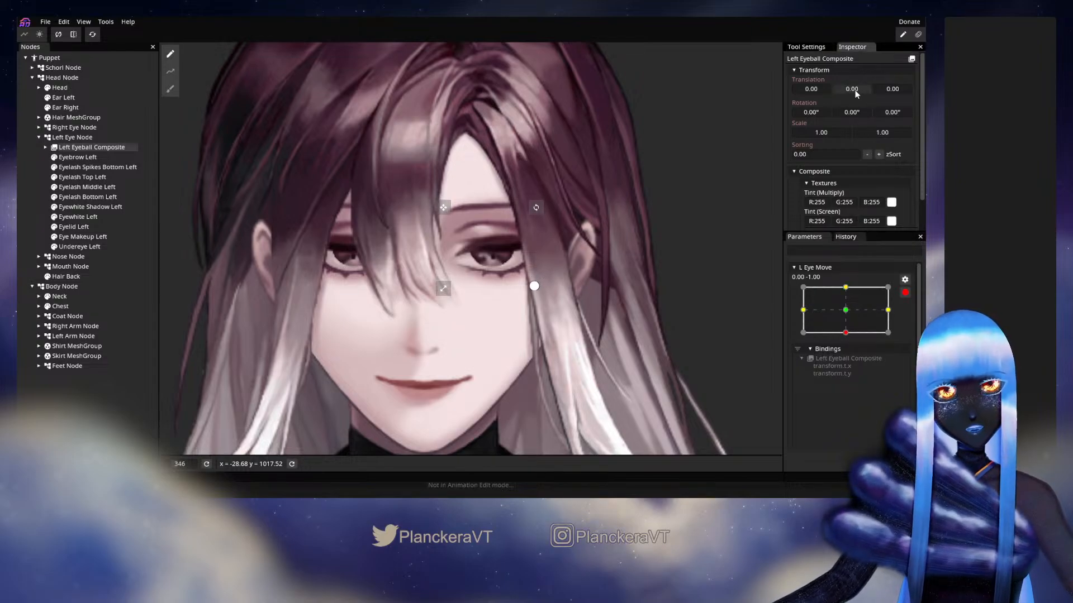
left_click_drag(855, 89, 859, 95)
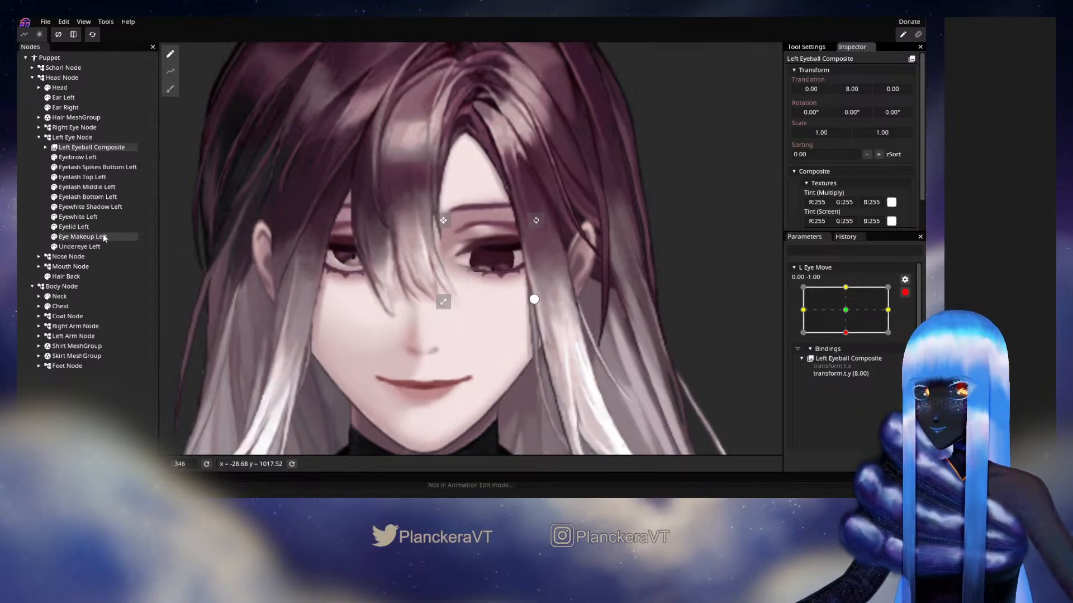
End the L Eye Move editing with Eyewhite Left selected, and reset all parameters
left_click(79, 218)
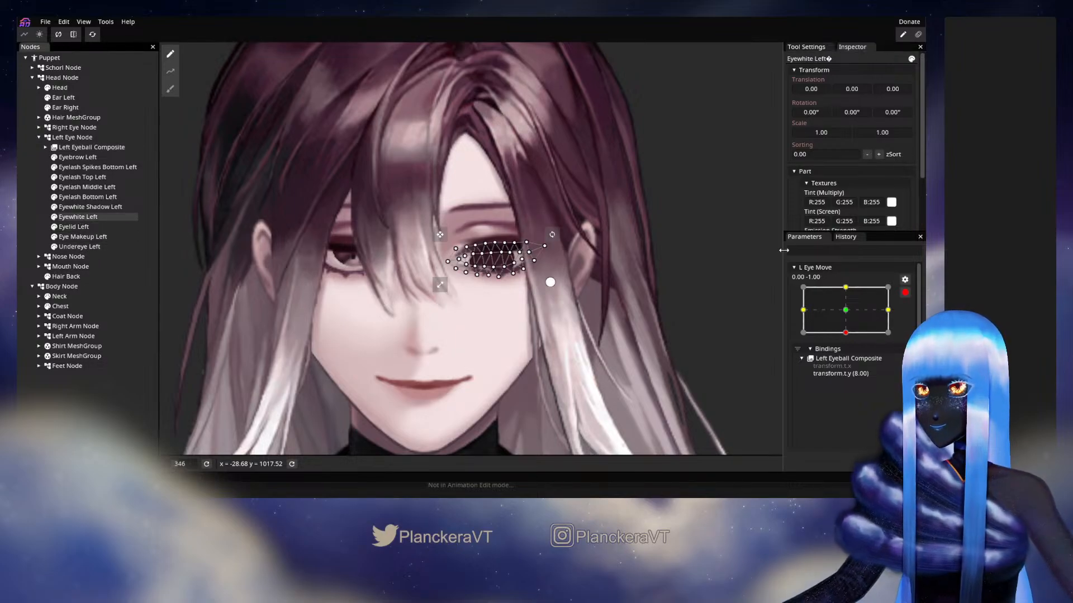
left_click(905, 292)
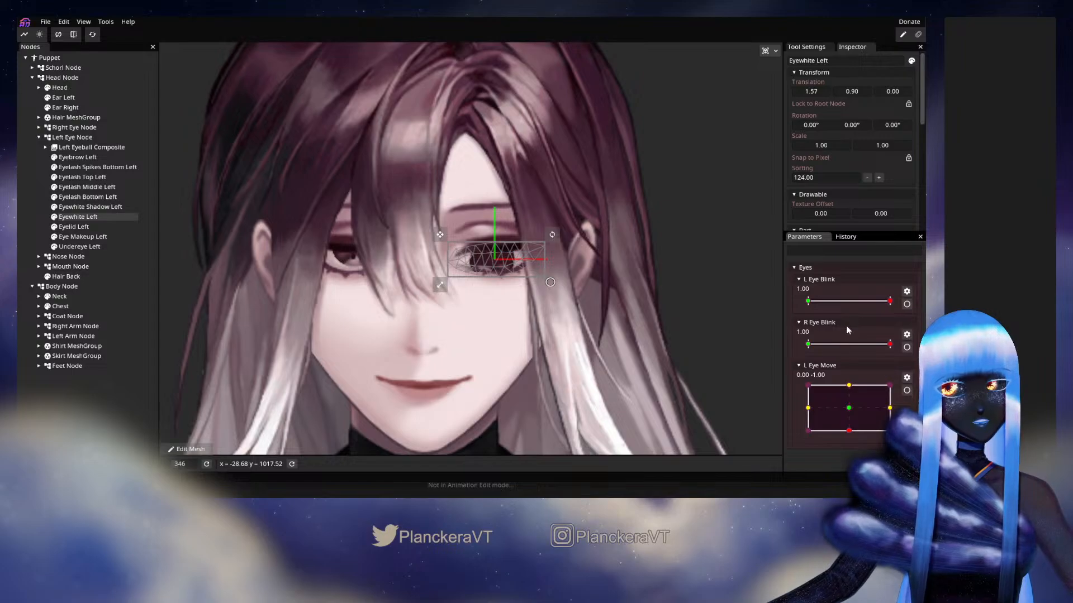
left_click(93, 35)
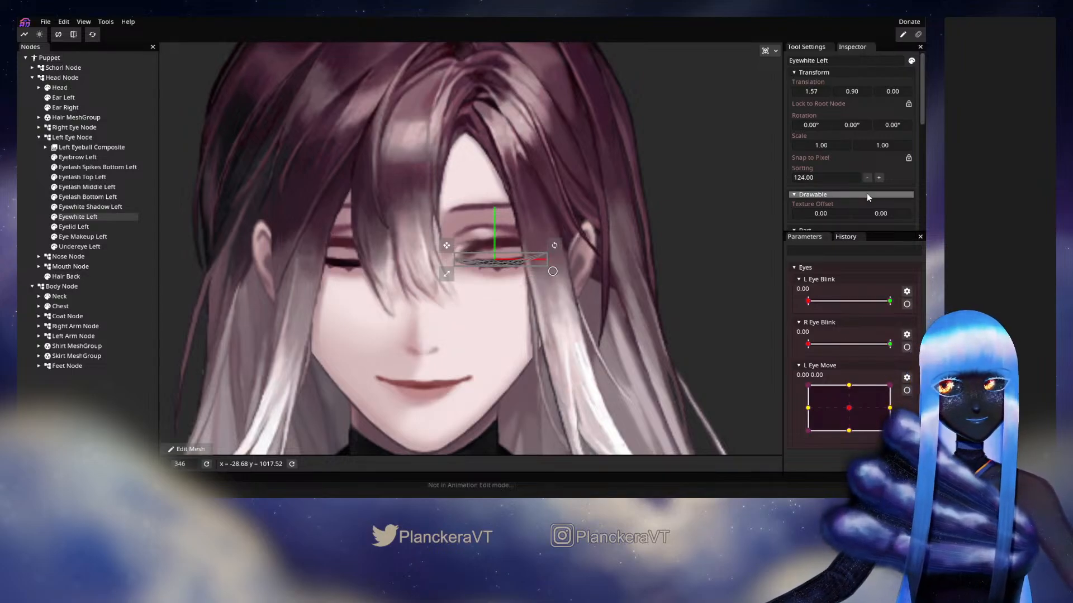
Set L Eye Blink and R Eye Blink to 1.00 and make that value the starting position of both
left_click_drag(850, 302, 895, 305)
left_click_drag(833, 345, 865, 345)
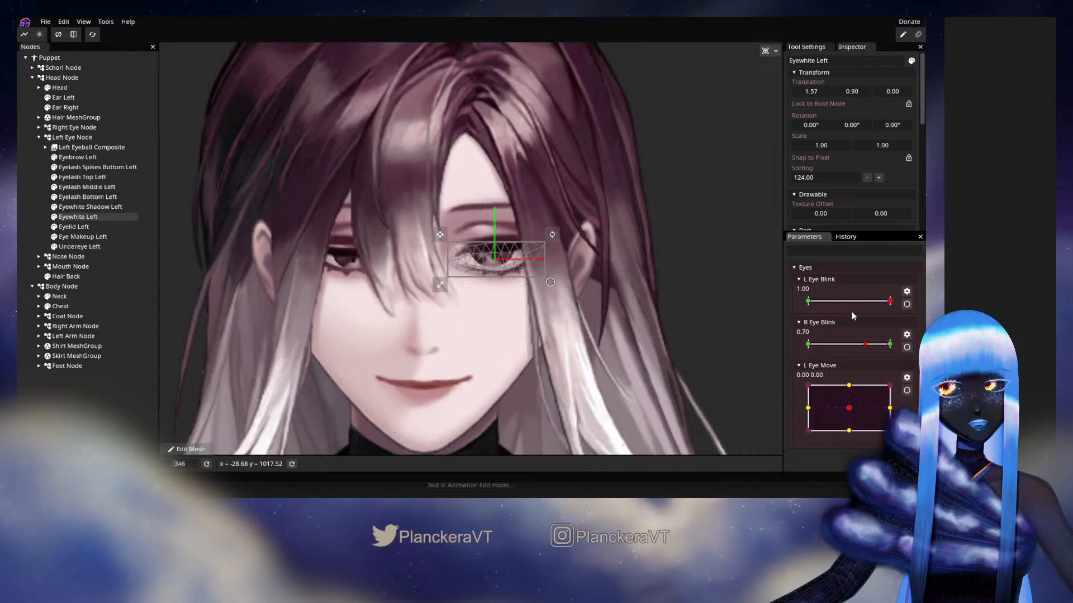
left_click(905, 294)
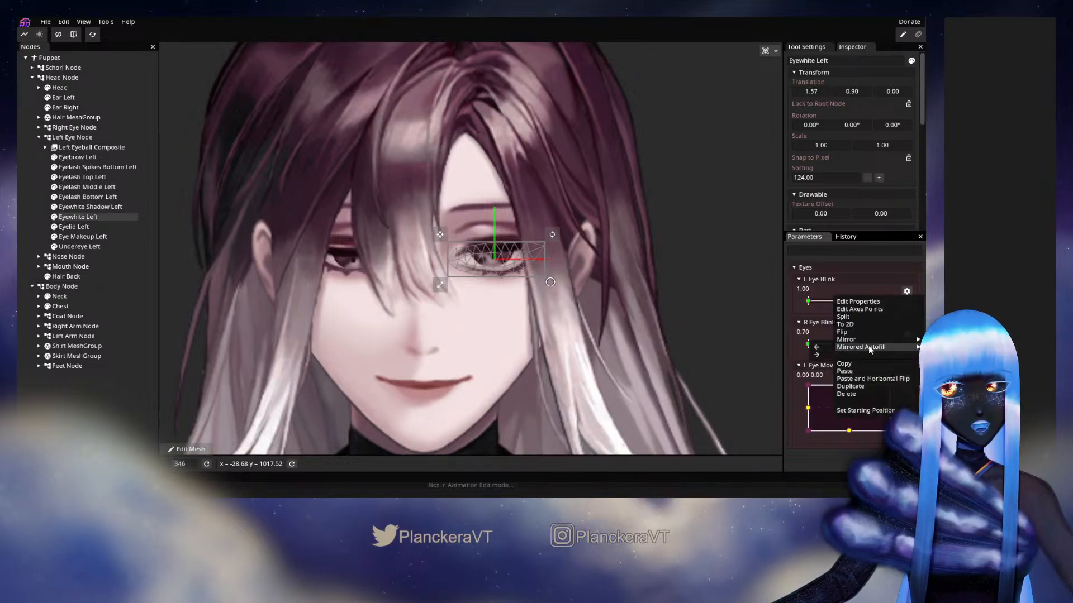
left_click(832, 286)
left_click_drag(866, 344, 891, 344)
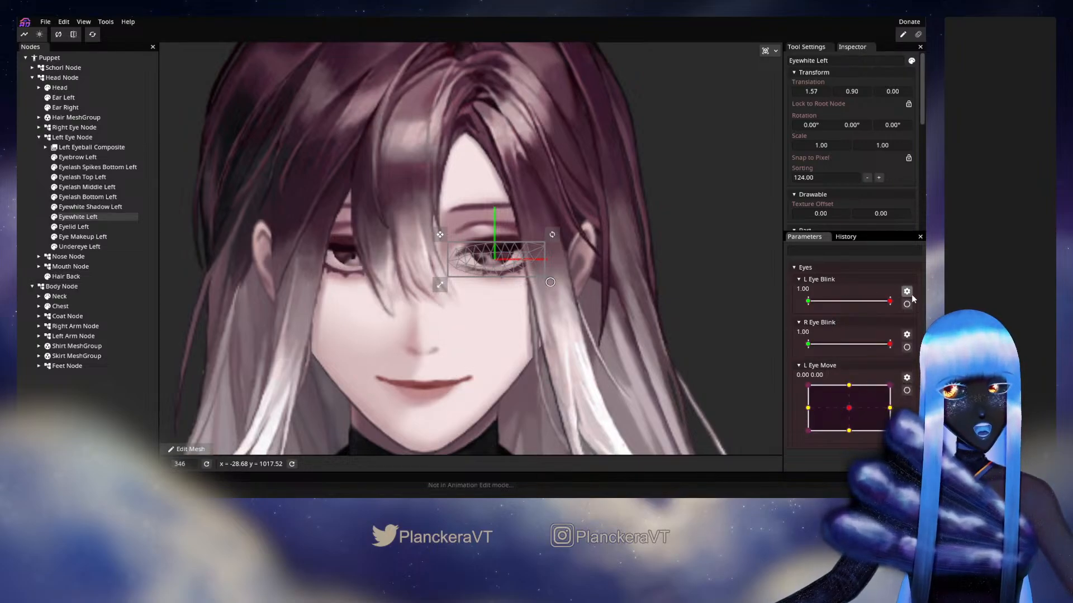
left_click(908, 291)
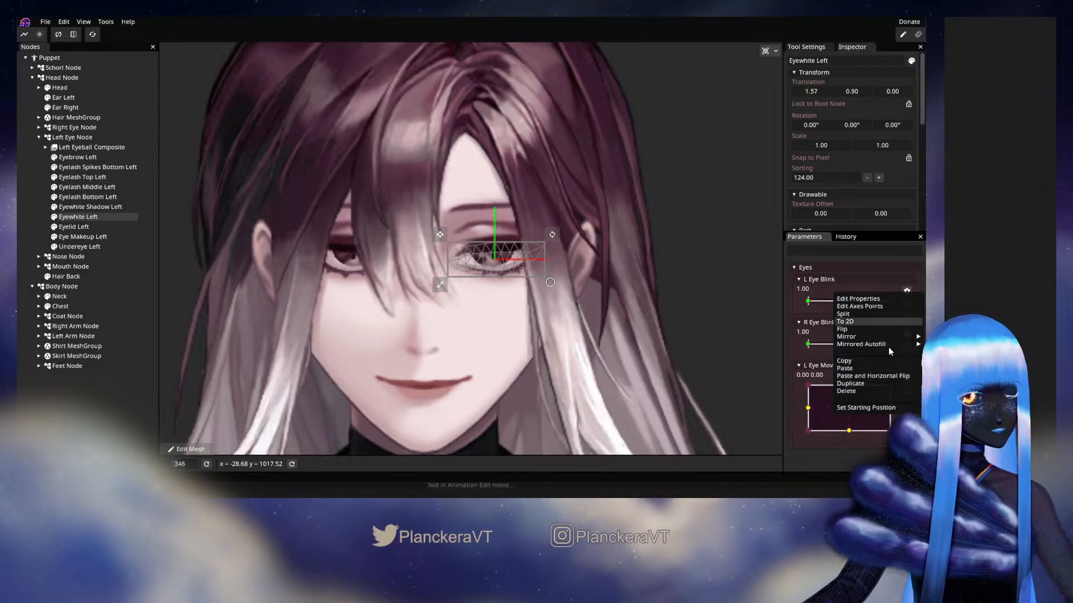
left_click(856, 409)
left_click(907, 335)
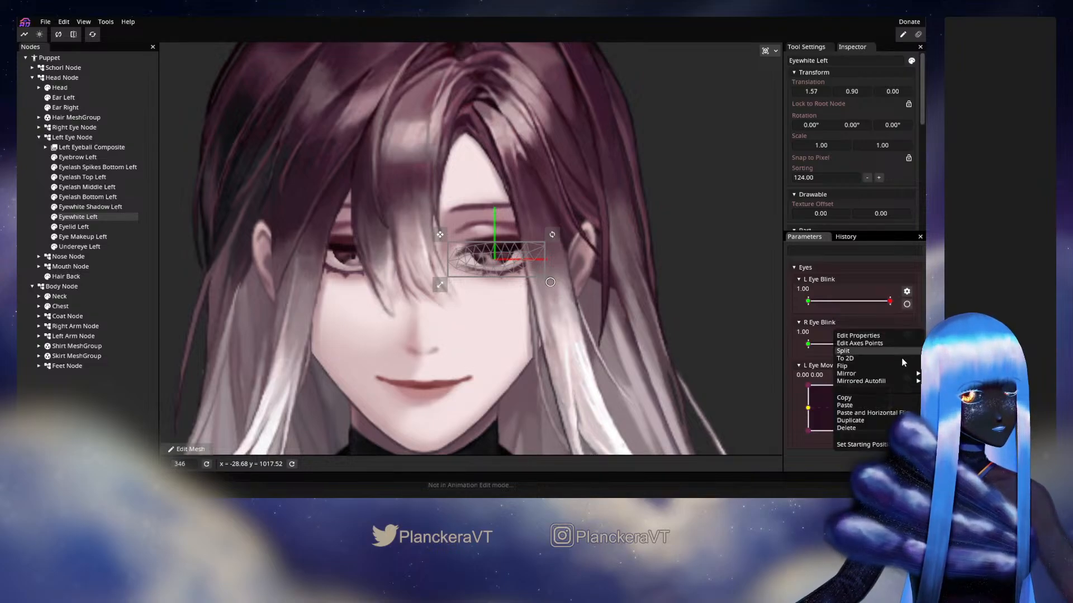
left_click(869, 441)
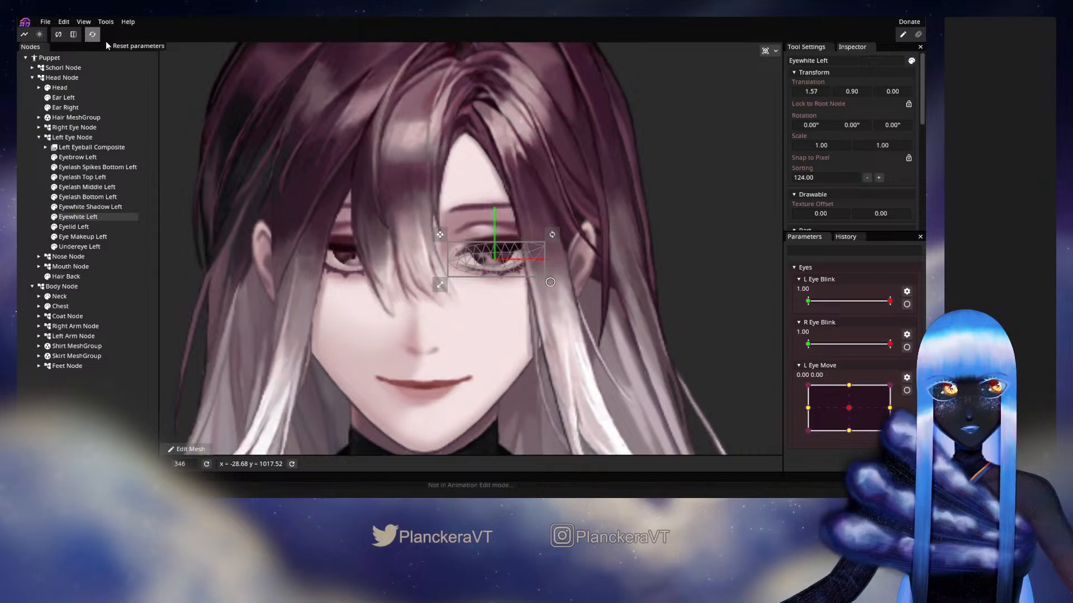
Set L Eye Move to about (-0.01, -1.00) and set Eyewhite Left's mask threshold to 0.20
left_click_drag(864, 406, 847, 444)
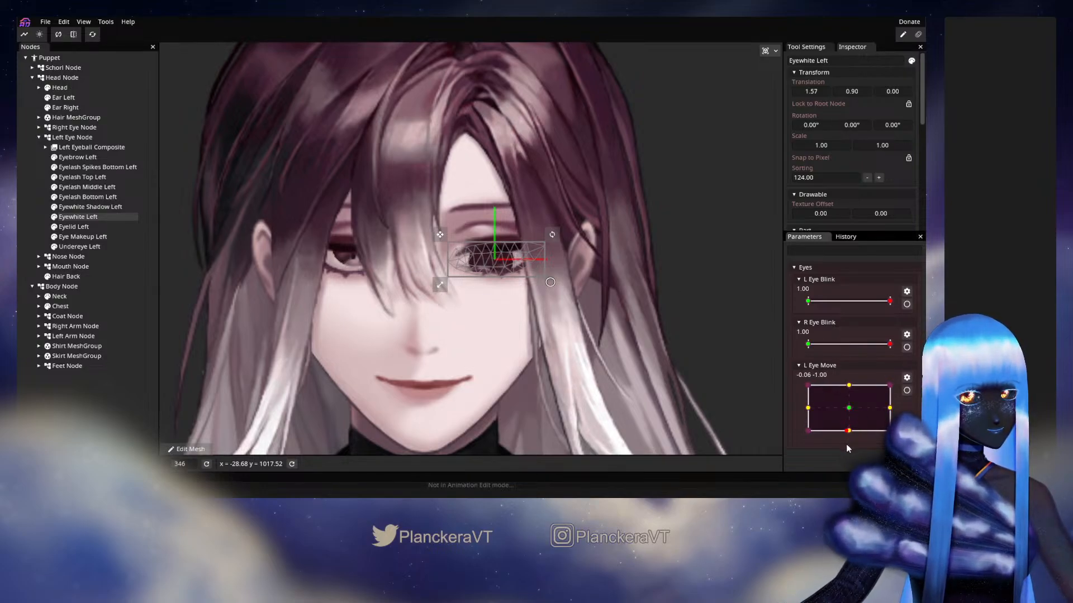
scroll(876, 204, "down", 3)
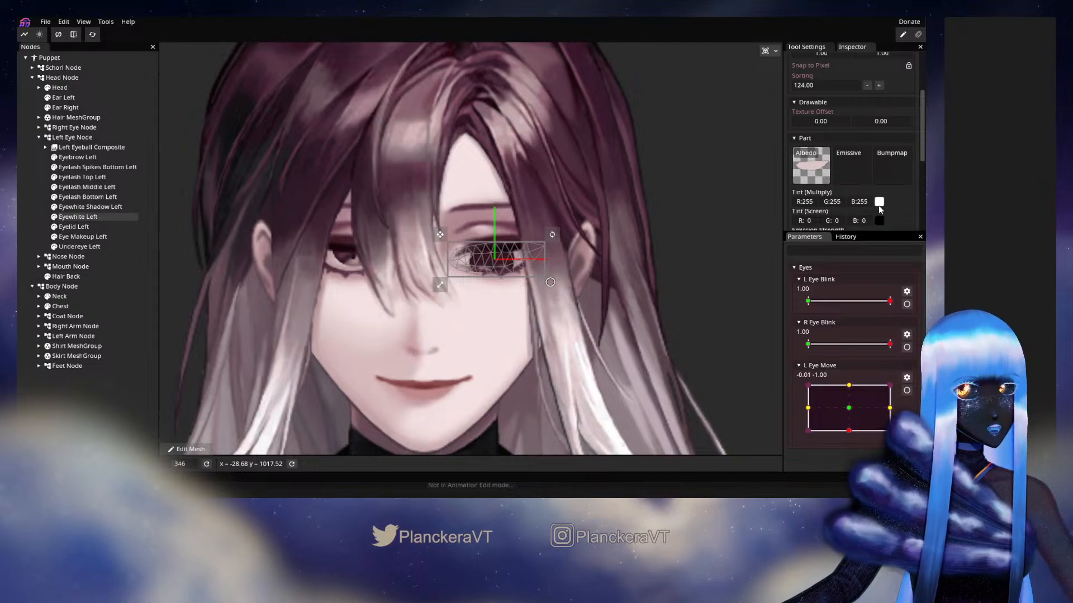
scroll(898, 192, "down", 5)
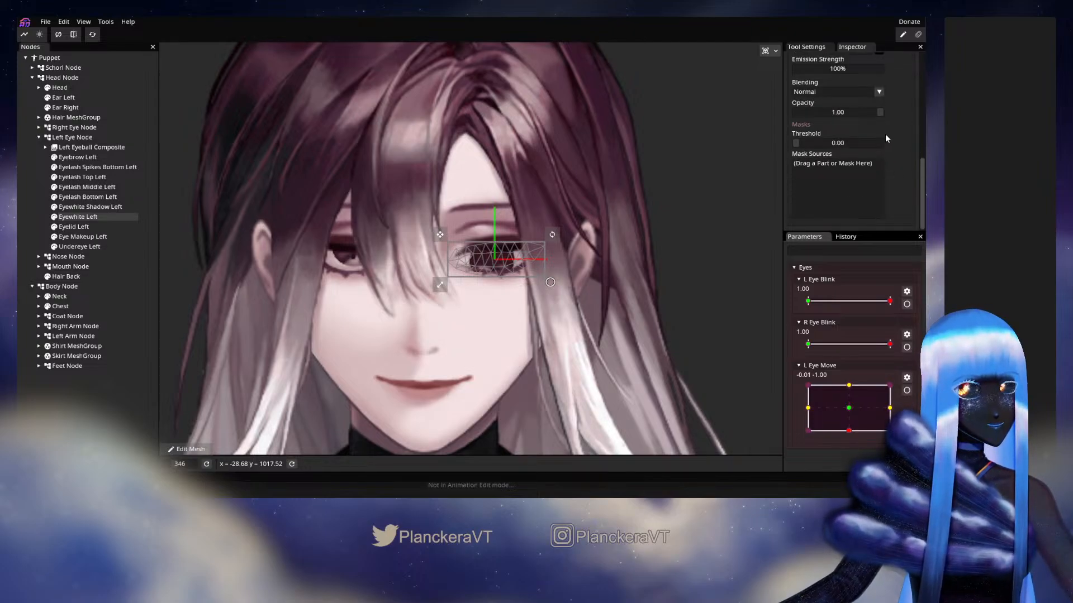
left_click_drag(796, 142, 822, 152)
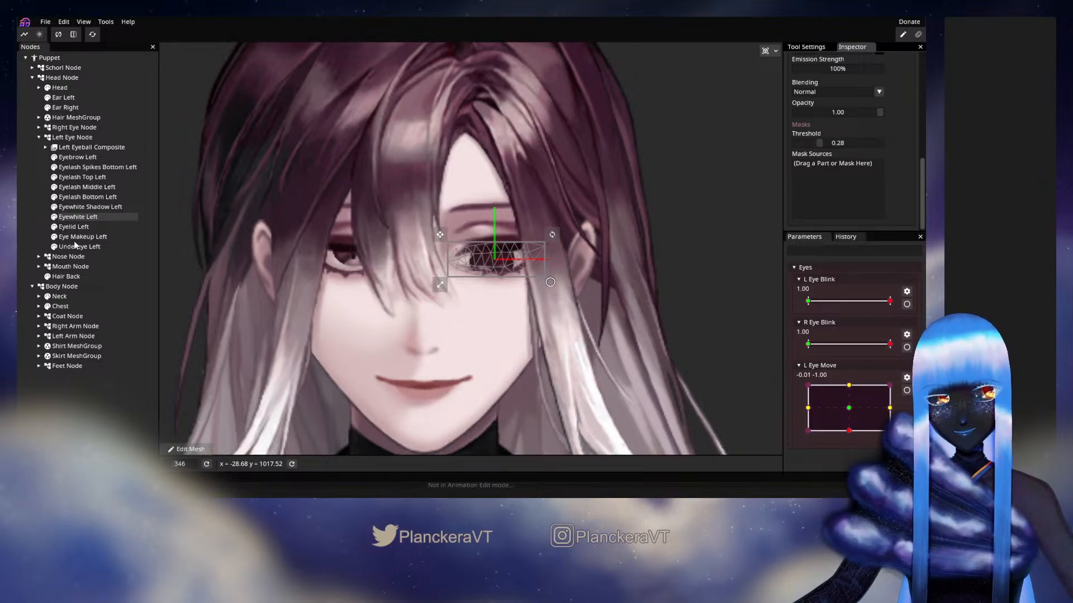
left_click(544, 292)
scroll(544, 293, "up", 4)
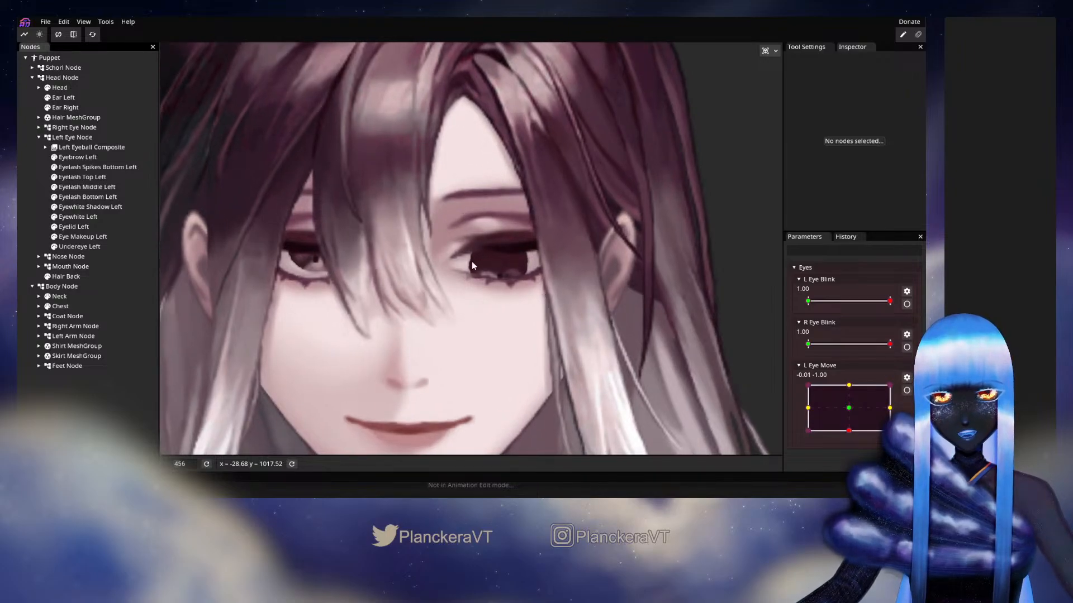
left_click(79, 217)
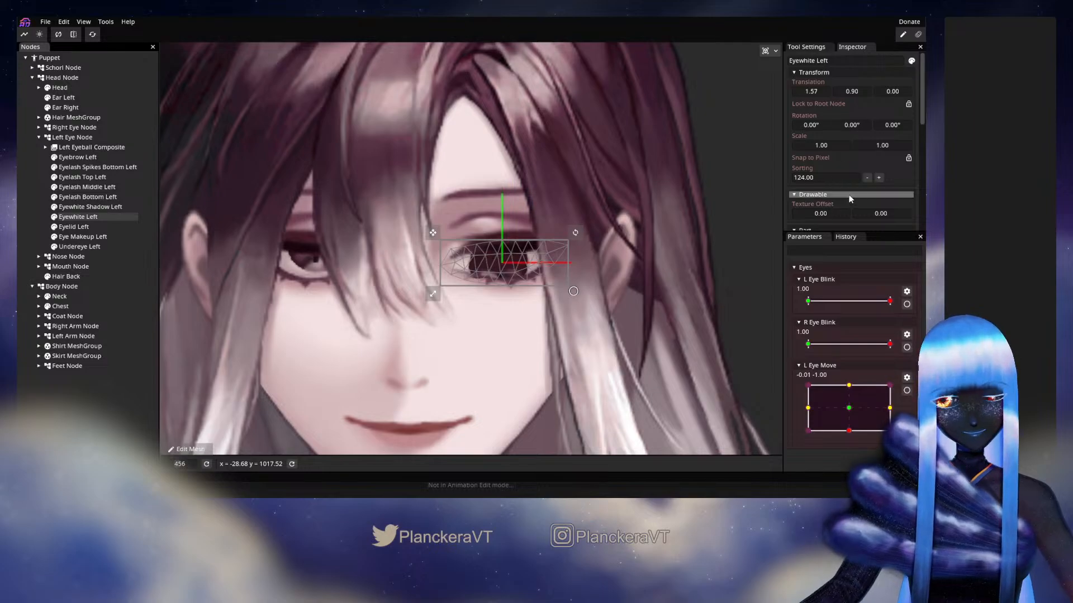
scroll(849, 196, "down", 5)
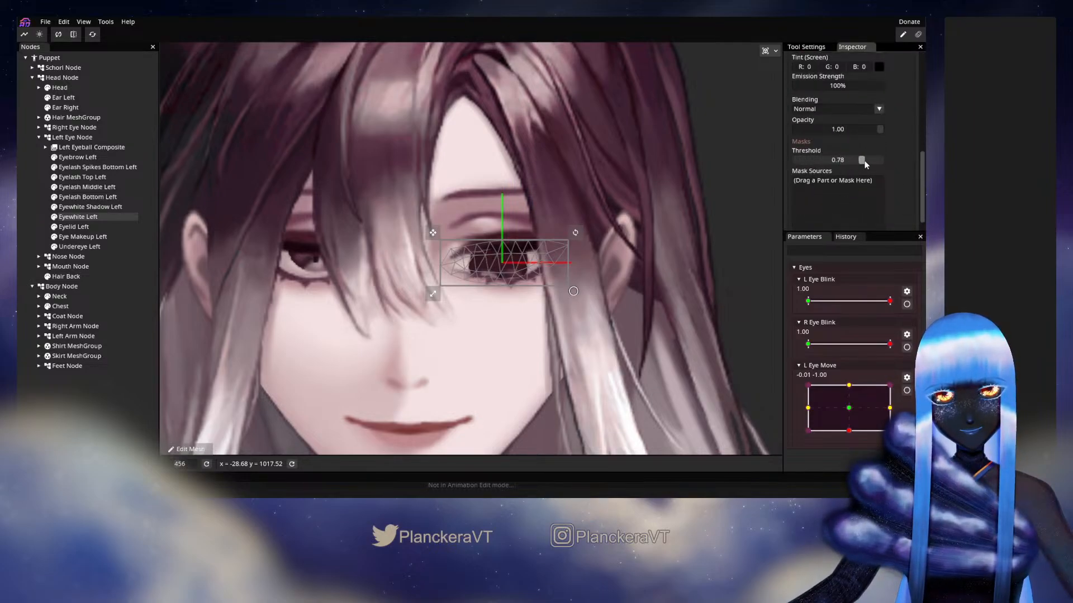
mouse_move(863, 159)
left_mouse_down()
mouse_move(903, 160)
mouse_move(873, 163)
left_mouse_up()
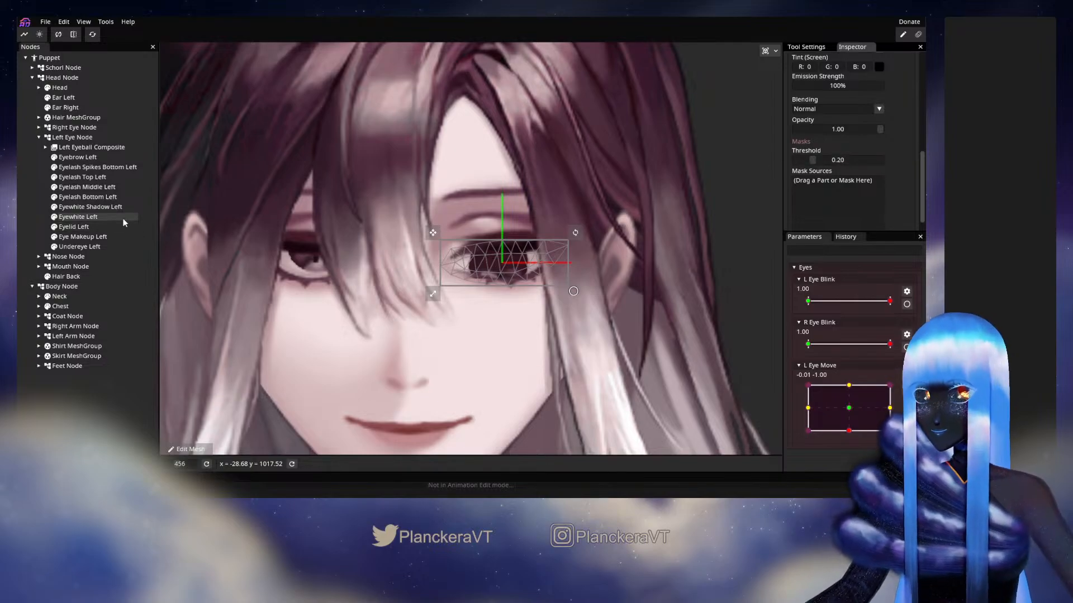
Set Eyewhite Right's mask threshold to 0.20, then deselect it and collapse the Right Eye Node
left_click(39, 128)
scroll(111, 192, "down", 2)
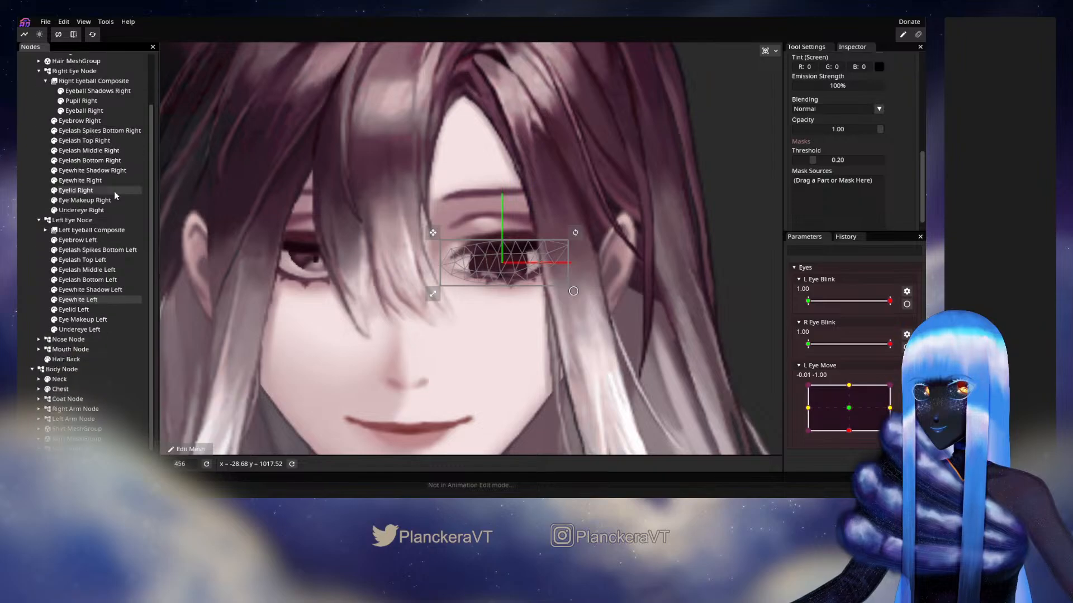
left_click(78, 180)
left_click_drag(812, 160, 802, 162)
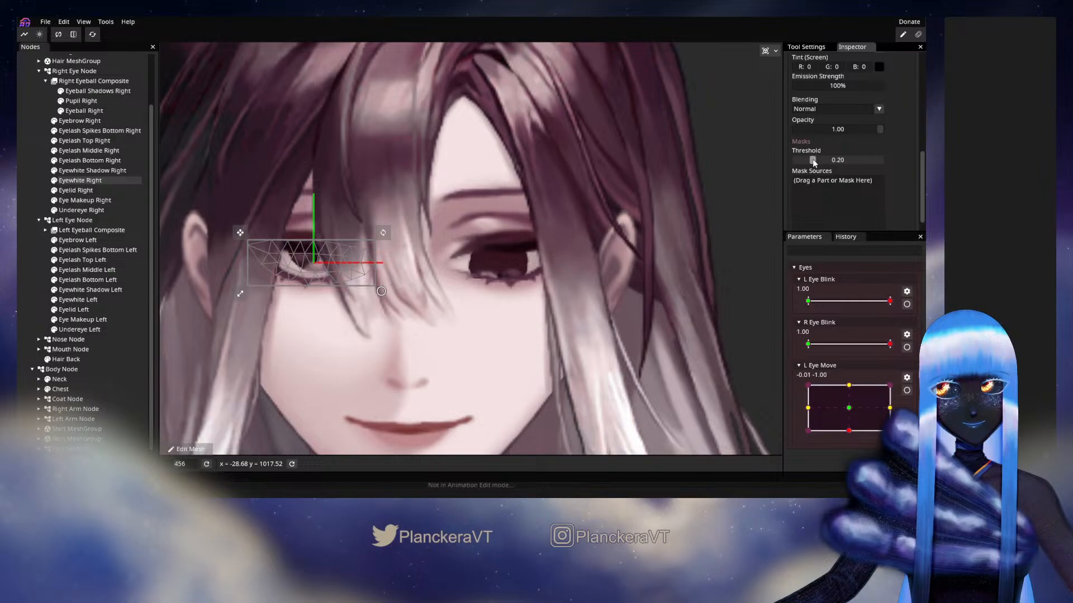
left_click(36, 190)
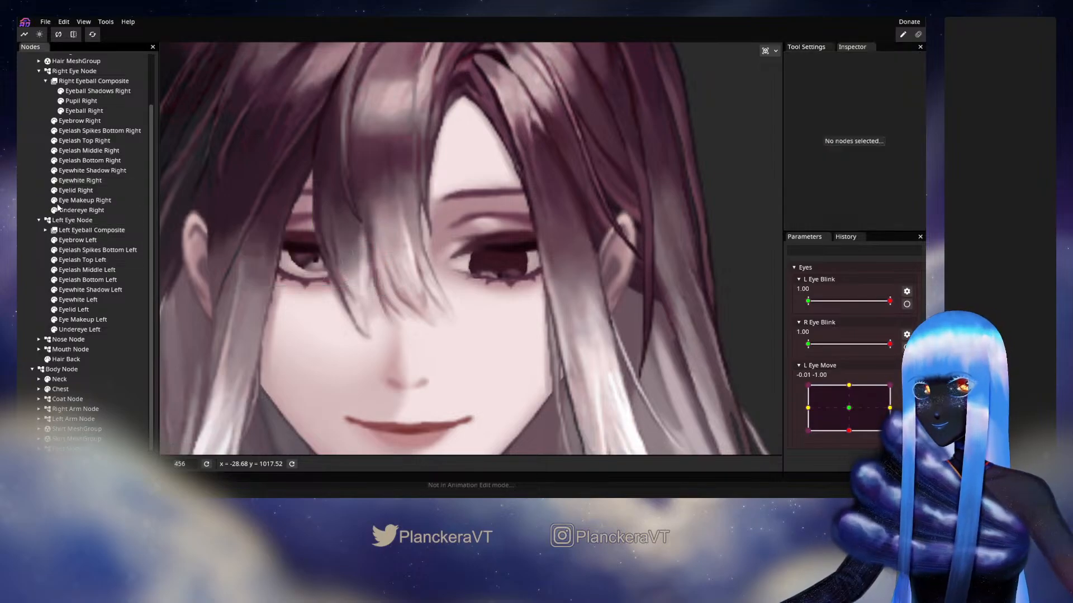
left_click(39, 71)
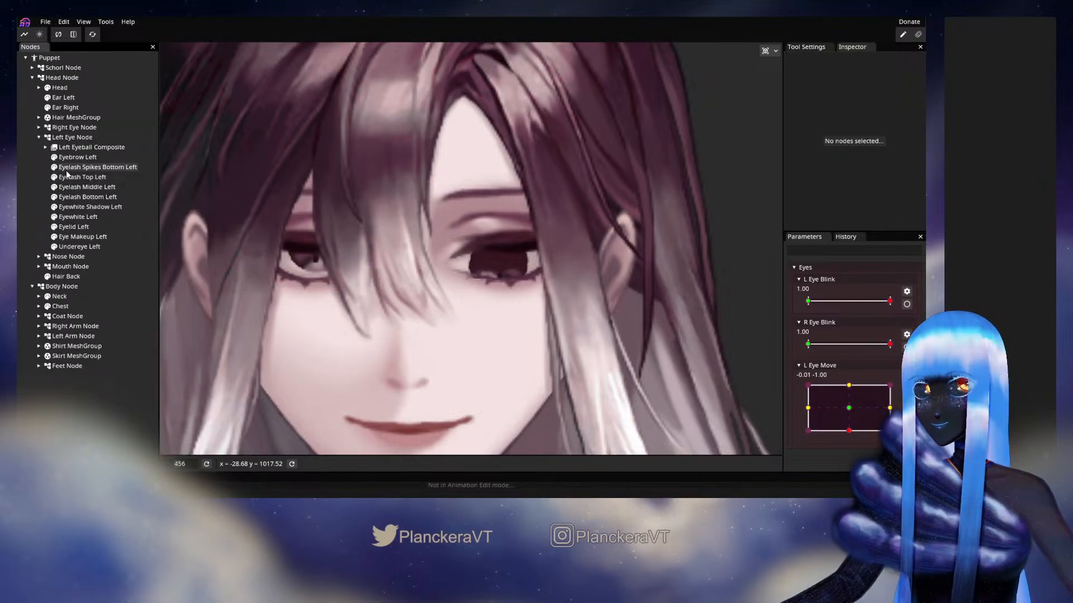
Preview the left eye with L Eye Move at (-0.84, -1.00)
scroll(573, 267, "down", 4)
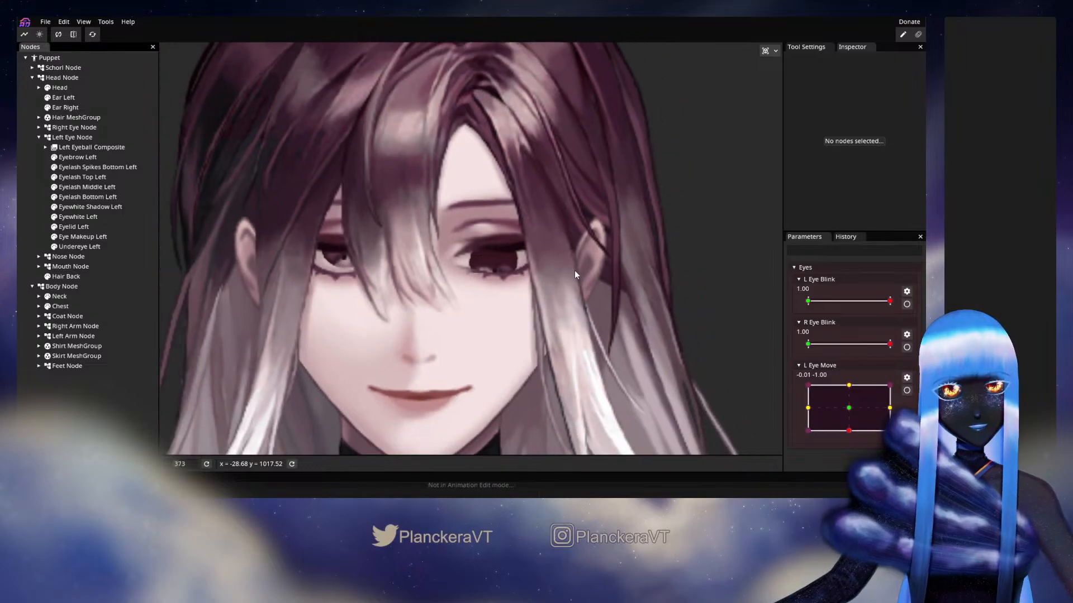
scroll(575, 272, "down", 3)
left_click_drag(848, 431, 815, 436)
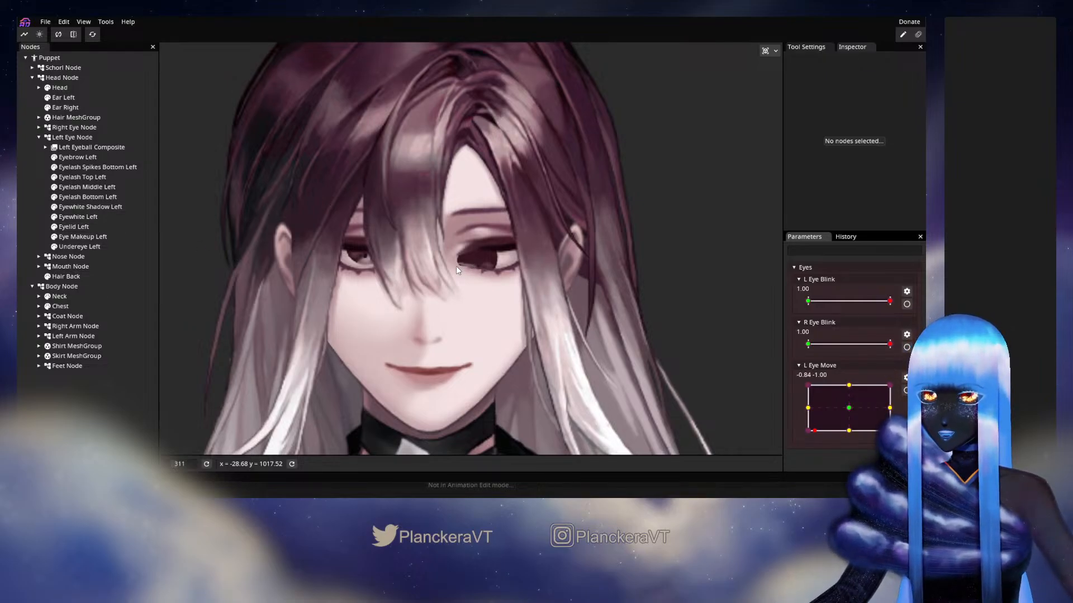
Try adjusting the mask threshold of Eyelash Bottom Left, leaving it at 0.50 and L Eye Blink at 1.00
left_click(86, 197)
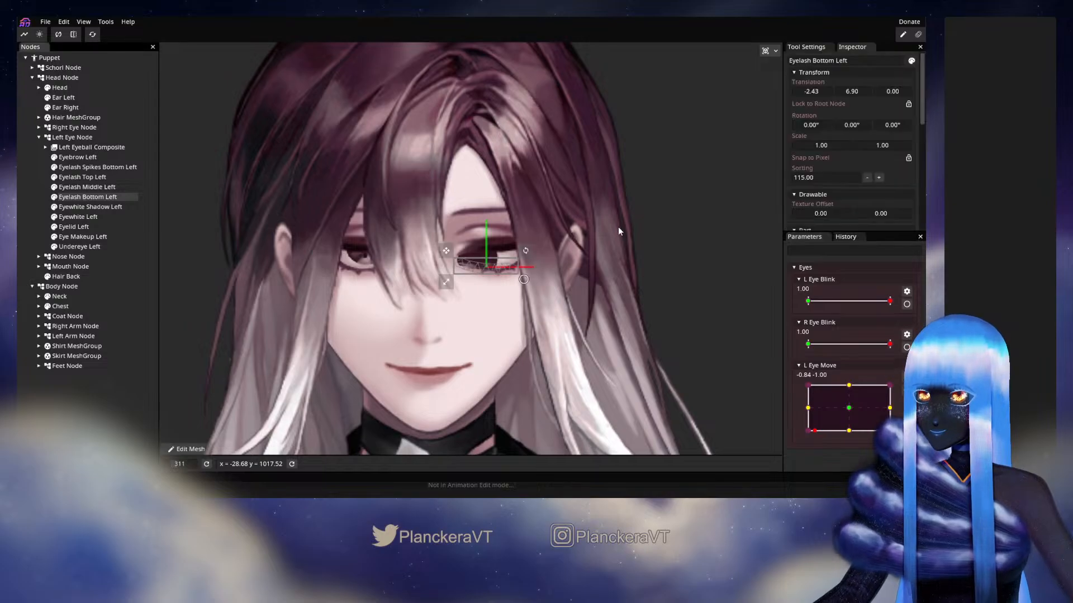
scroll(612, 222, "up", 5)
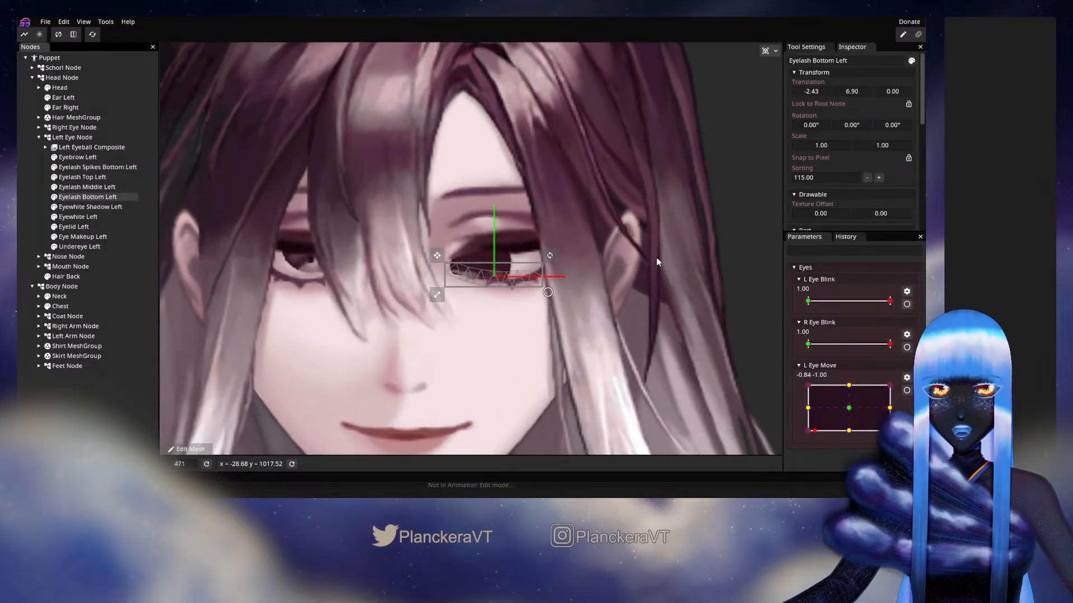
scroll(657, 261, "up", 5)
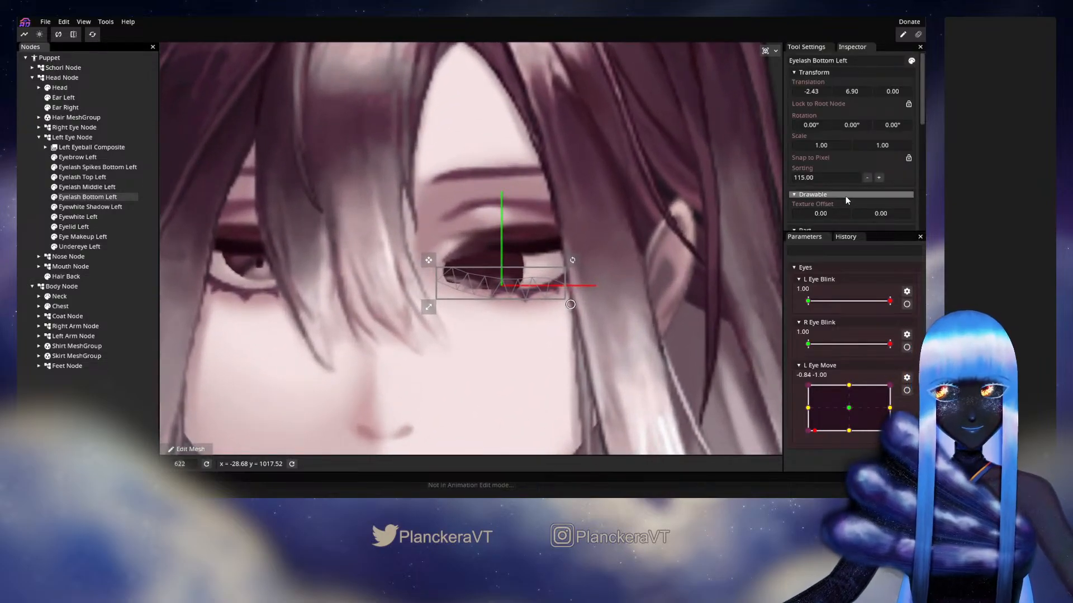
scroll(866, 162, "down", 3)
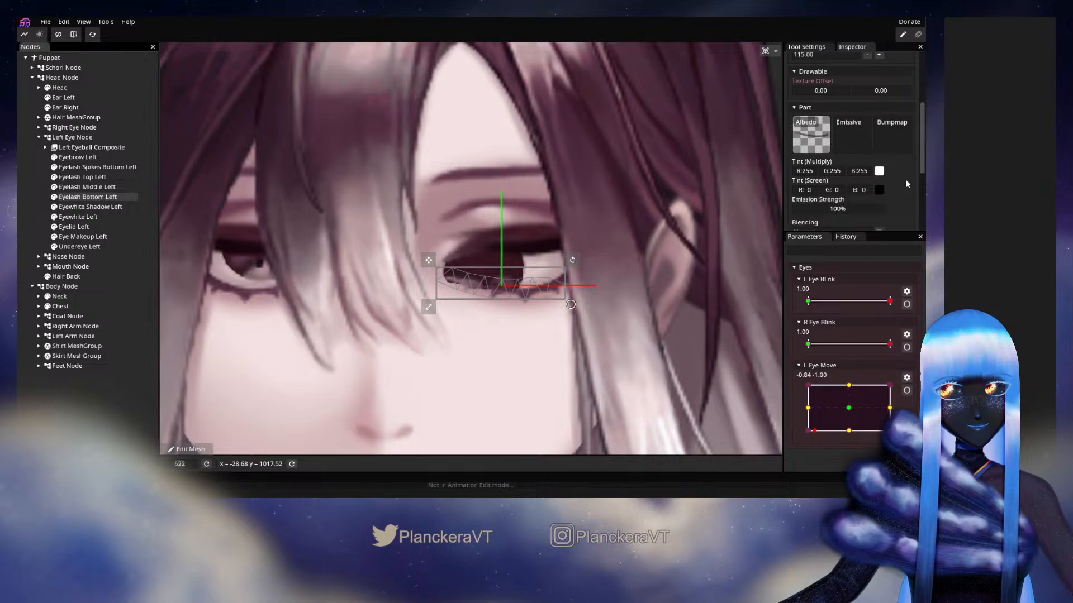
scroll(906, 184, "down", 3)
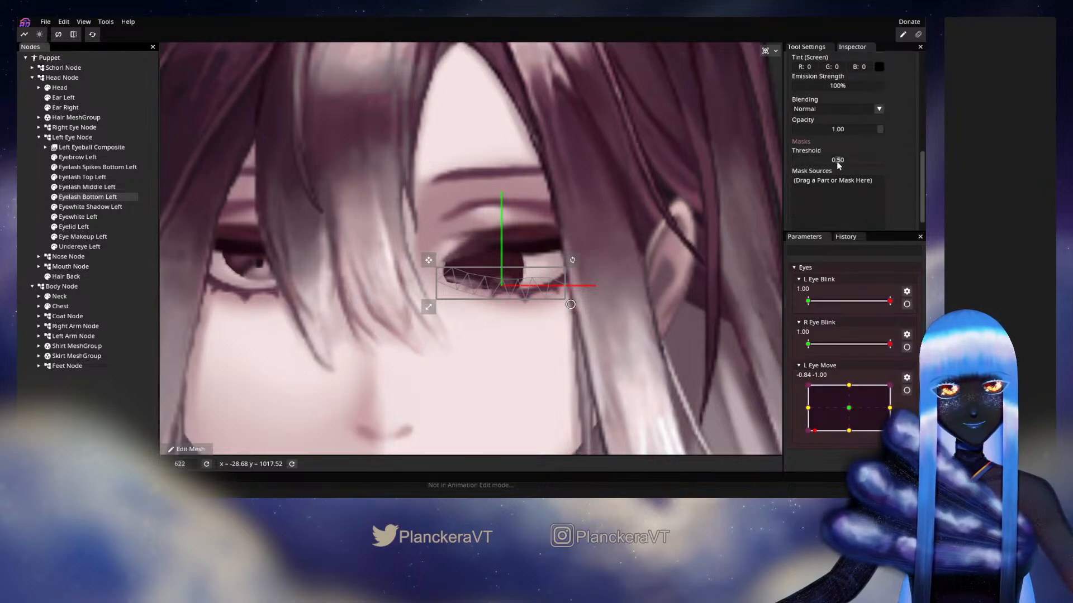
mouse_move(836, 161)
left_mouse_down()
mouse_move(821, 165)
mouse_move(847, 162)
mouse_move(838, 167)
left_mouse_up()
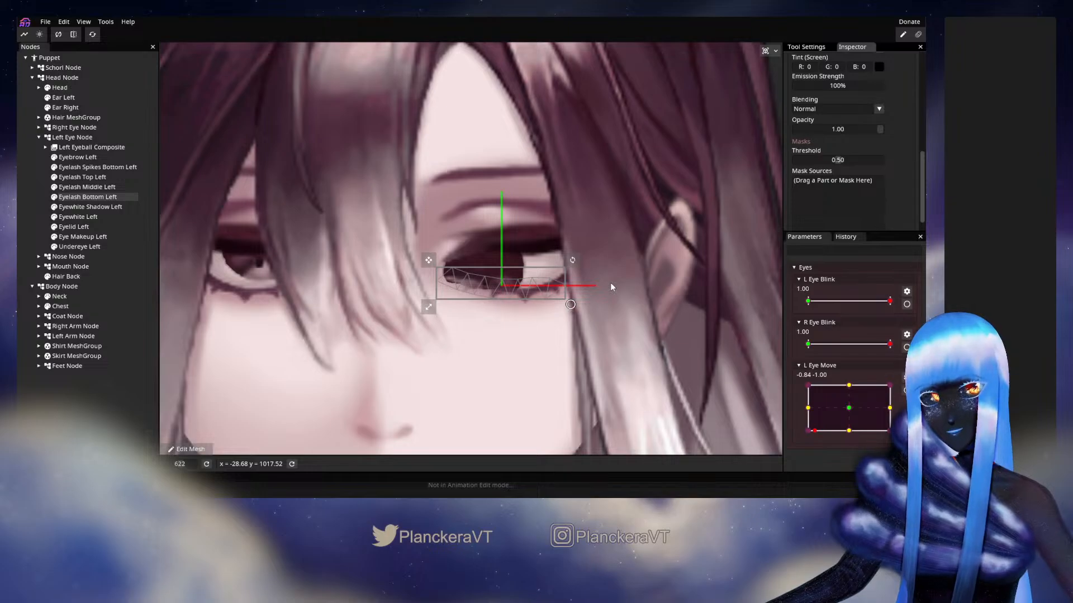
left_click(890, 302)
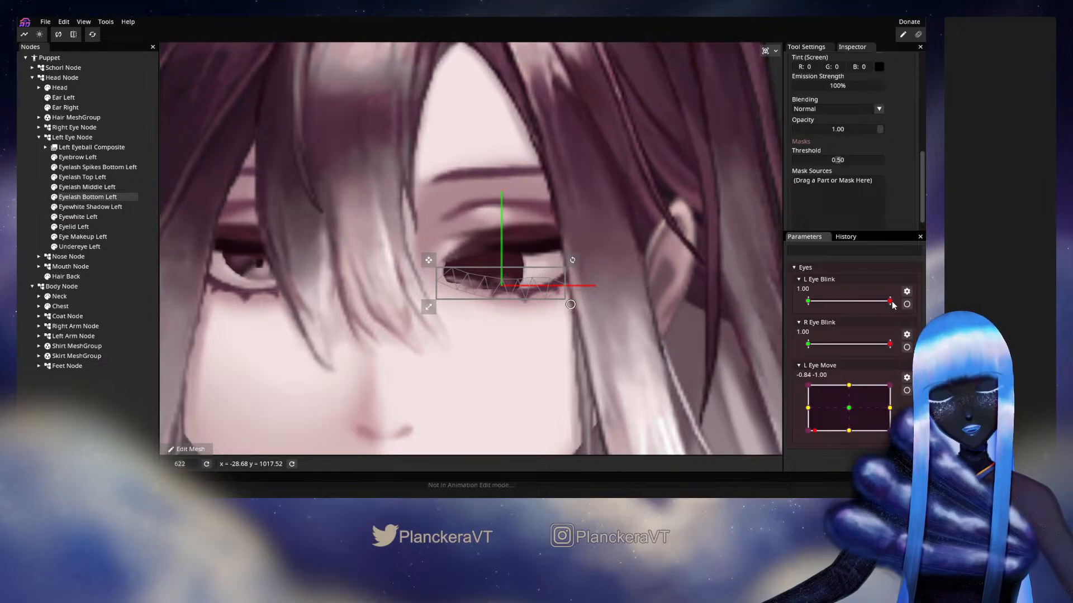
left_click_drag(890, 302, 918, 311)
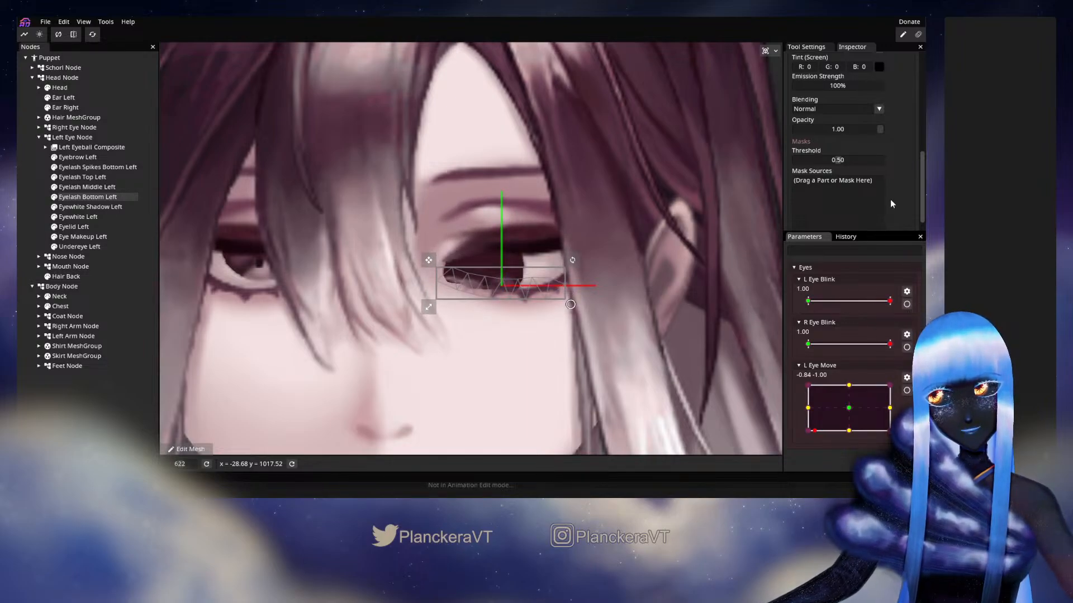
scroll(891, 200, "up", 5)
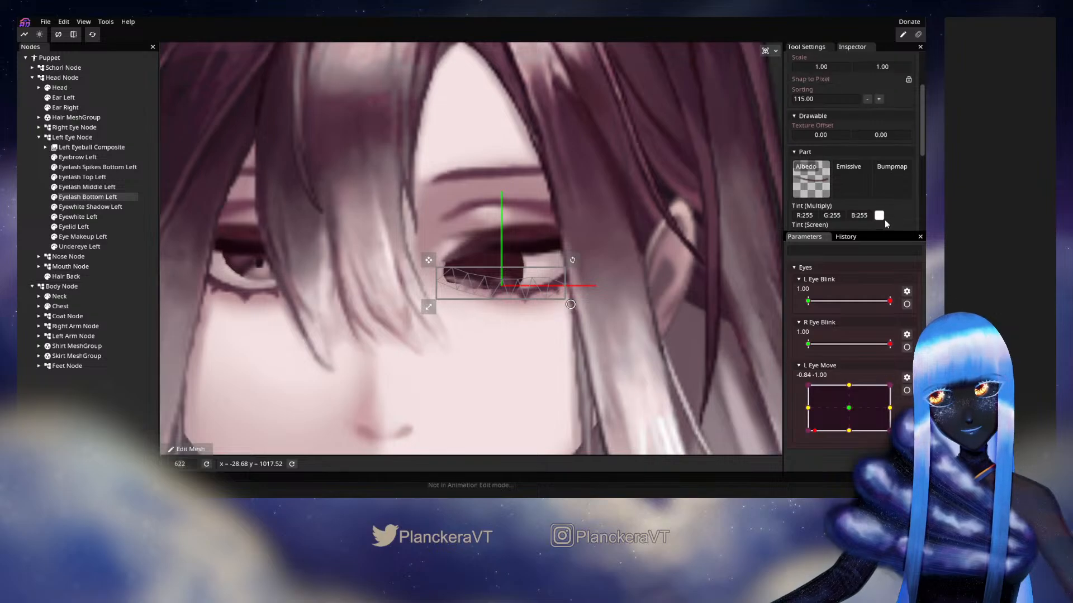
Try reshaping the lower edge of Eyewhite Left's mesh at the 1.00 keypoint of L Eye Blink
left_click(87, 219)
scroll(542, 385, "up", 2)
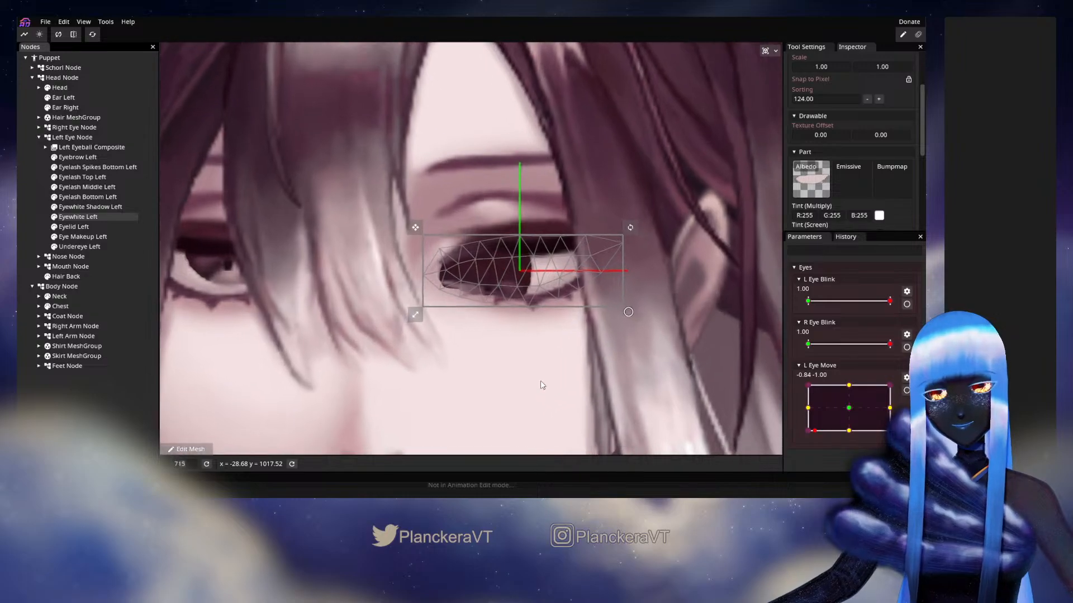
scroll(542, 385, "up", 3)
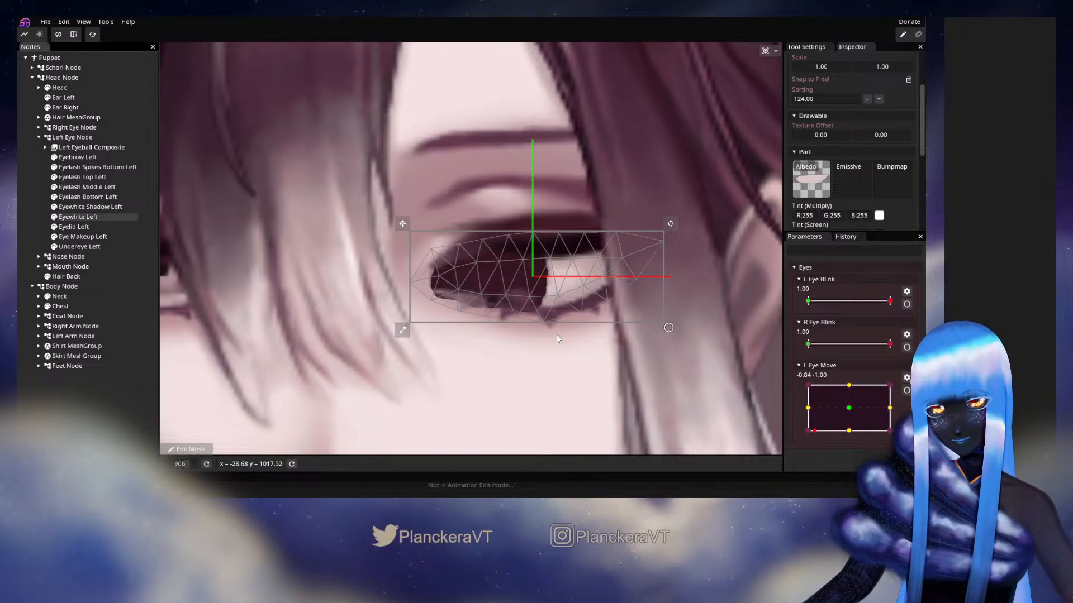
left_click(907, 304)
left_click(432, 300)
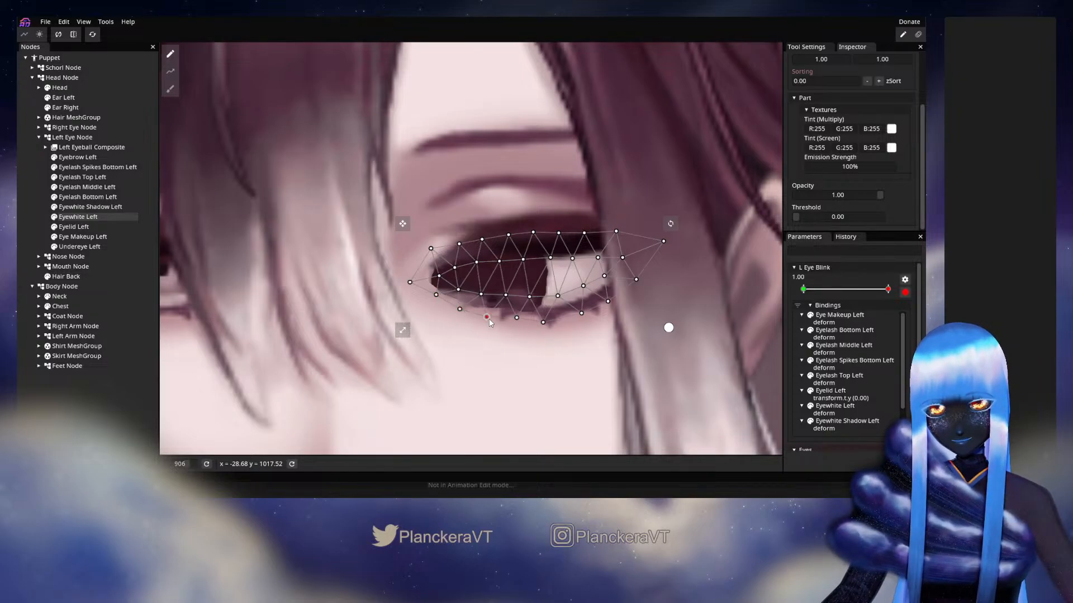
left_click(517, 318)
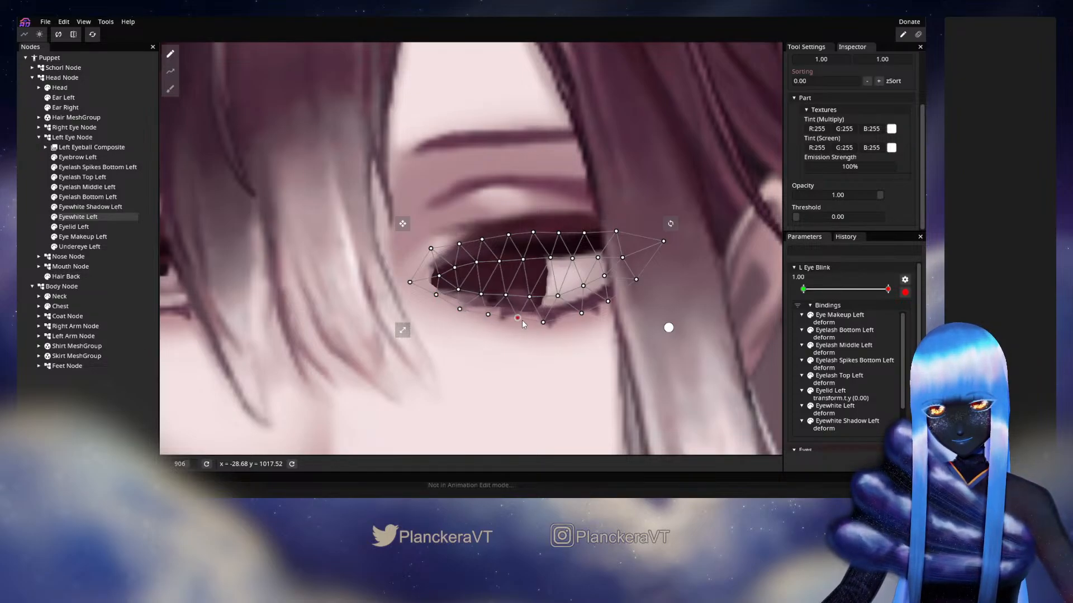
left_click_drag(517, 317, 550, 320)
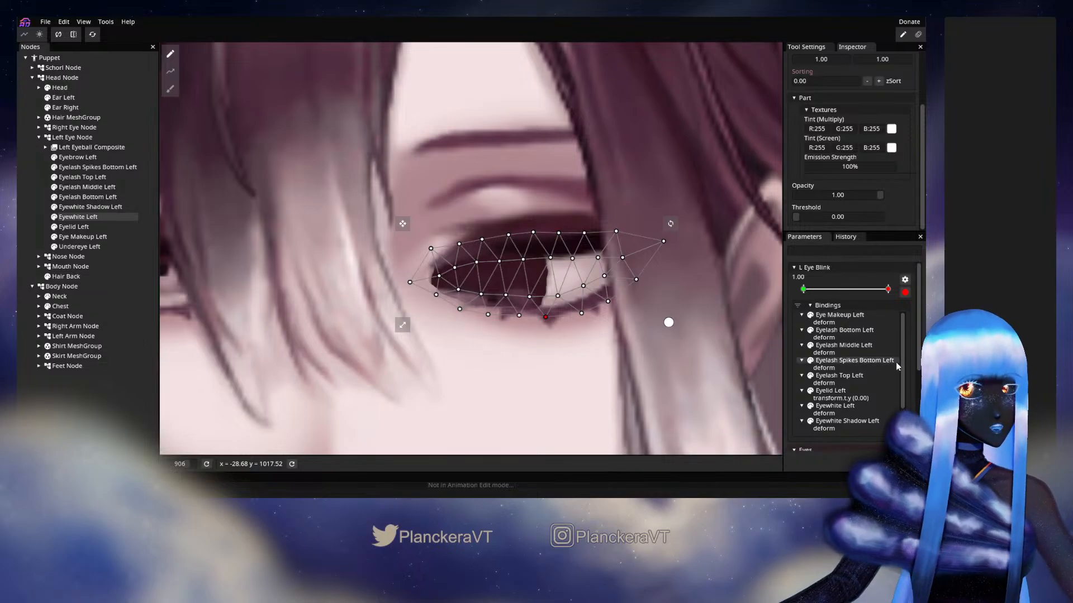
Reset Eyewhite Left's deformation at L Eye Blink 1.00, deselect the part and end the parameter editing
right_click(888, 289)
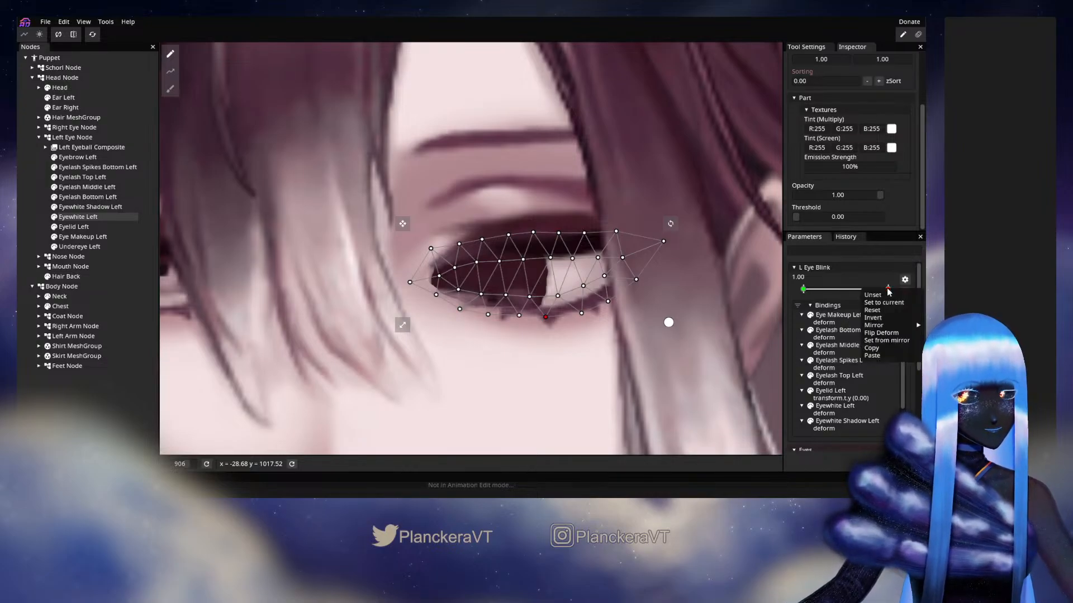
left_click(887, 308)
scroll(603, 378, "down", 1)
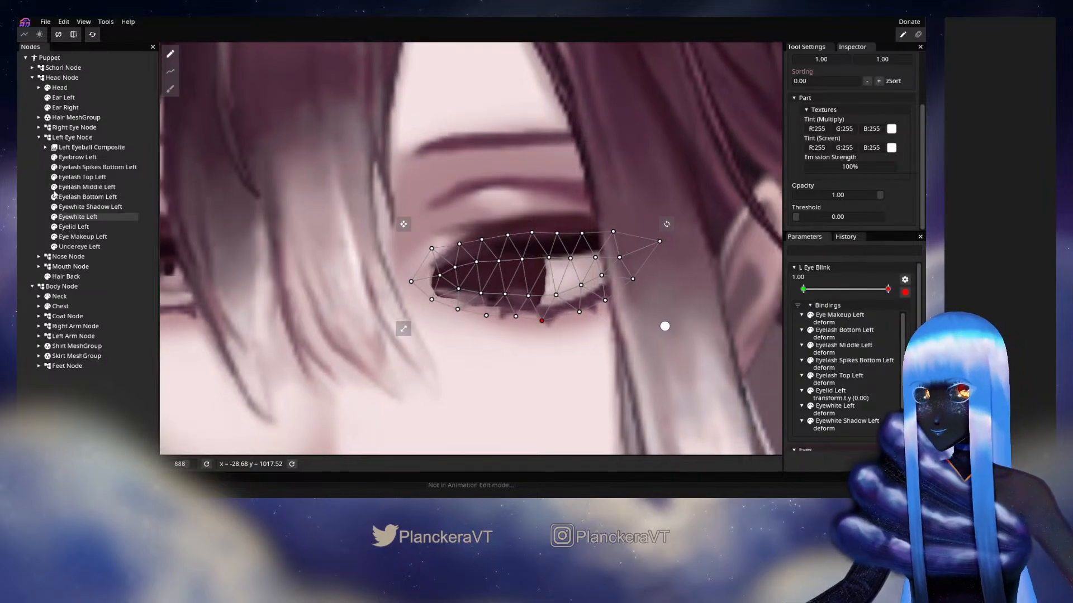
left_click(604, 378)
left_click(905, 292)
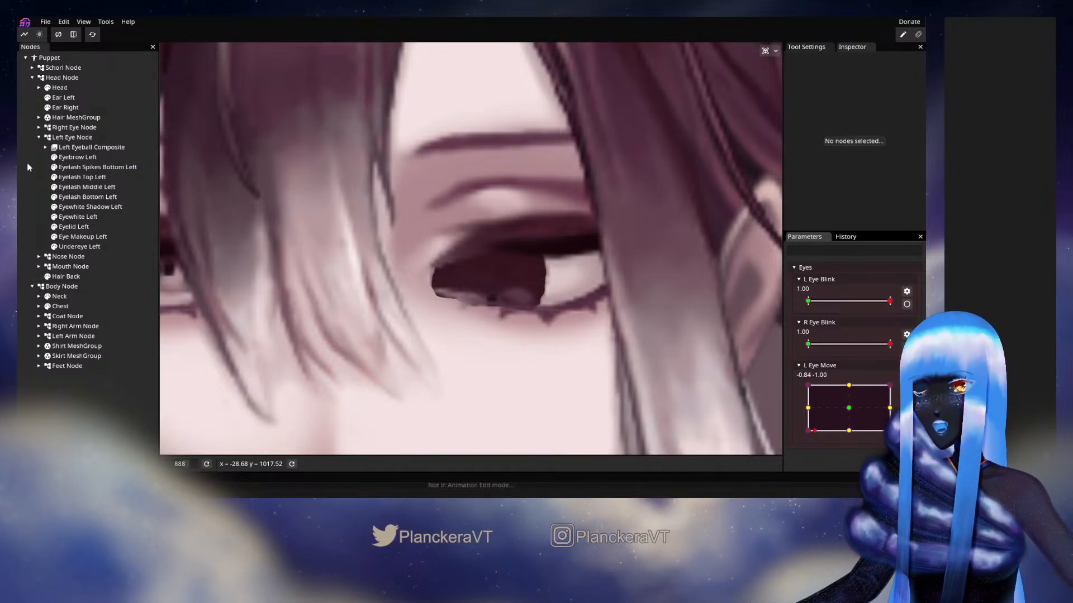
Inspect Eyewhite Left and Eyelash Bottom Left, toggling the lower eyelash's visibility to check the left iris's lower edge
left_click(78, 217)
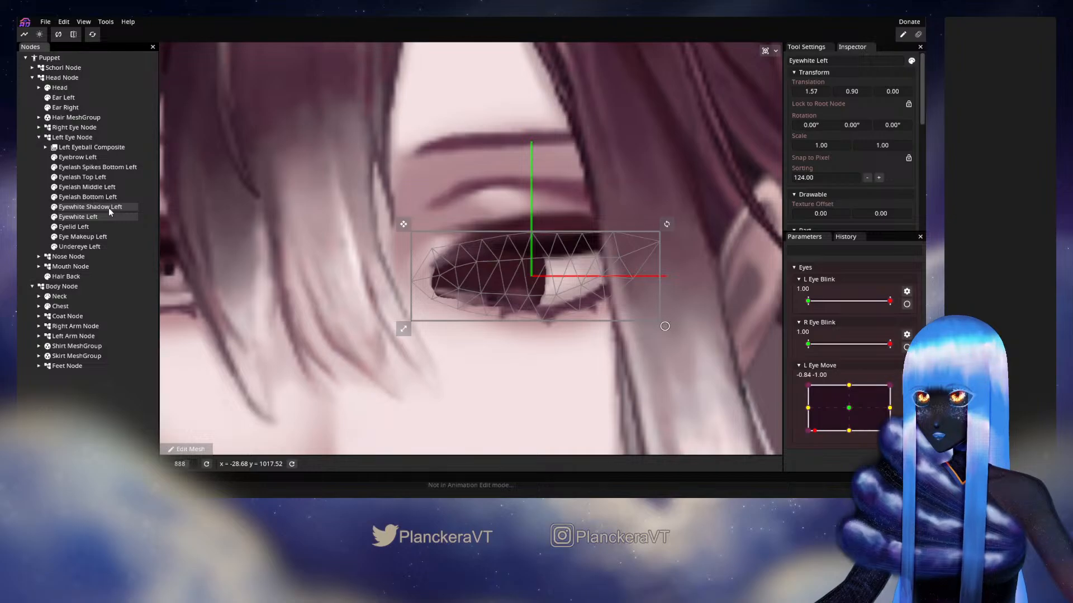
left_click(93, 198)
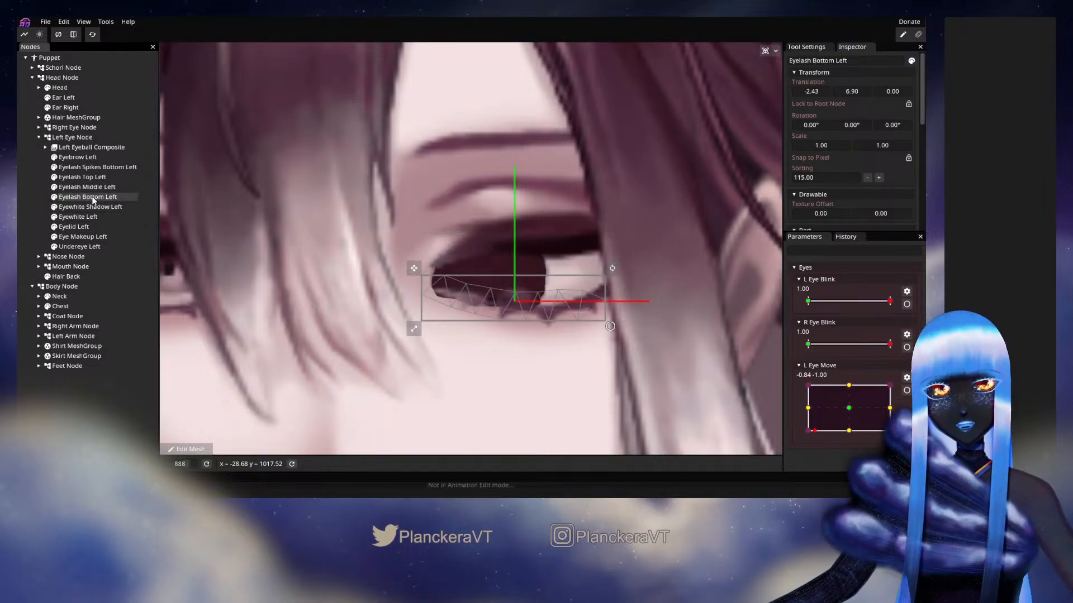
left_click(55, 199)
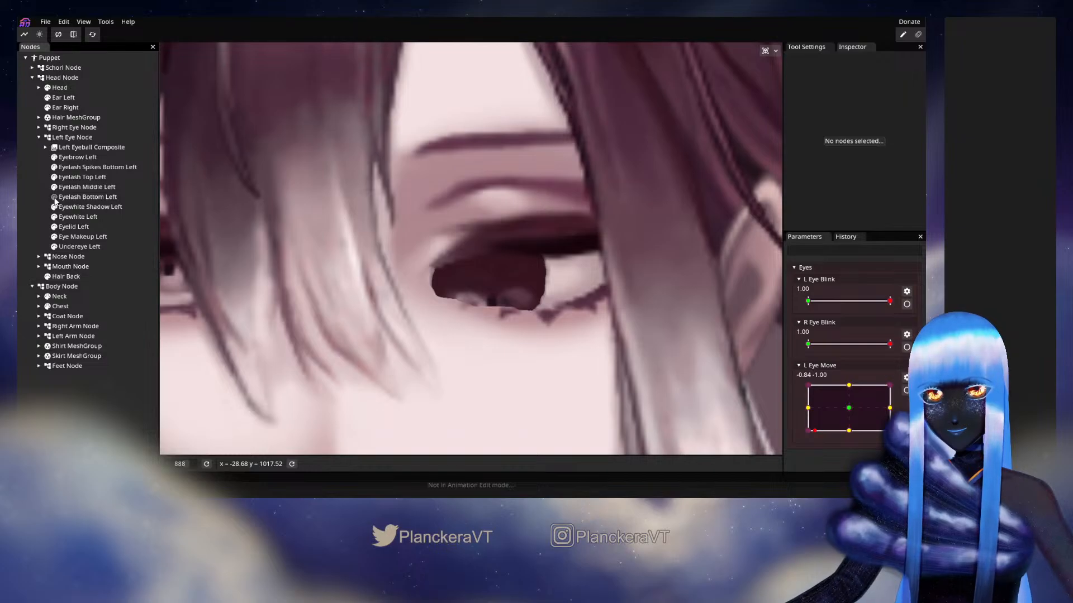
scroll(397, 246, "down", 5)
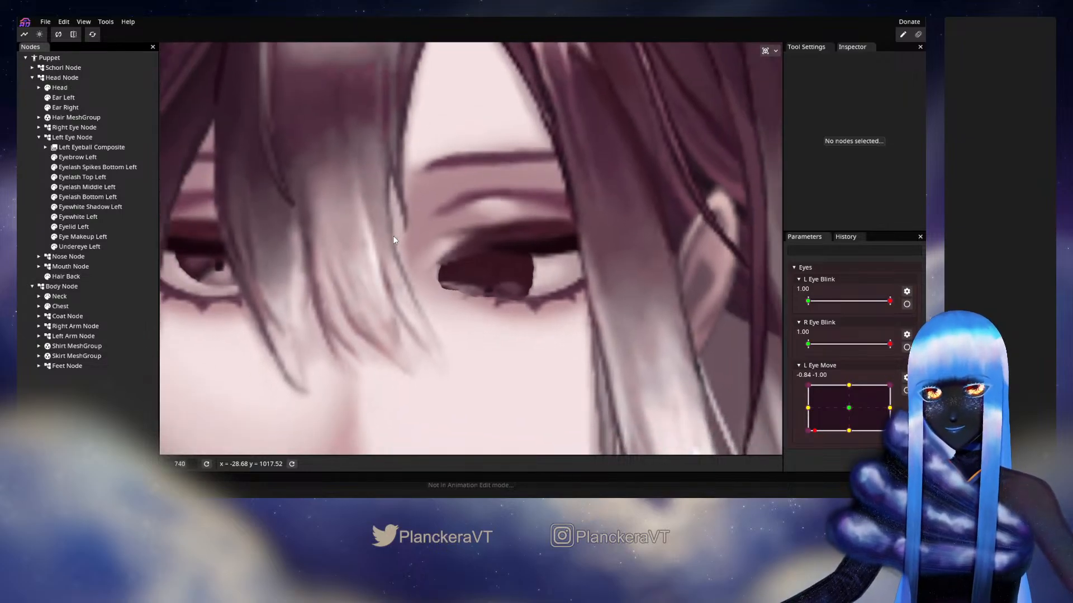
Return L Eye Move close to its center and set Eyewhite Left's vertical translation to -0.10
scroll(376, 234, "down", 3)
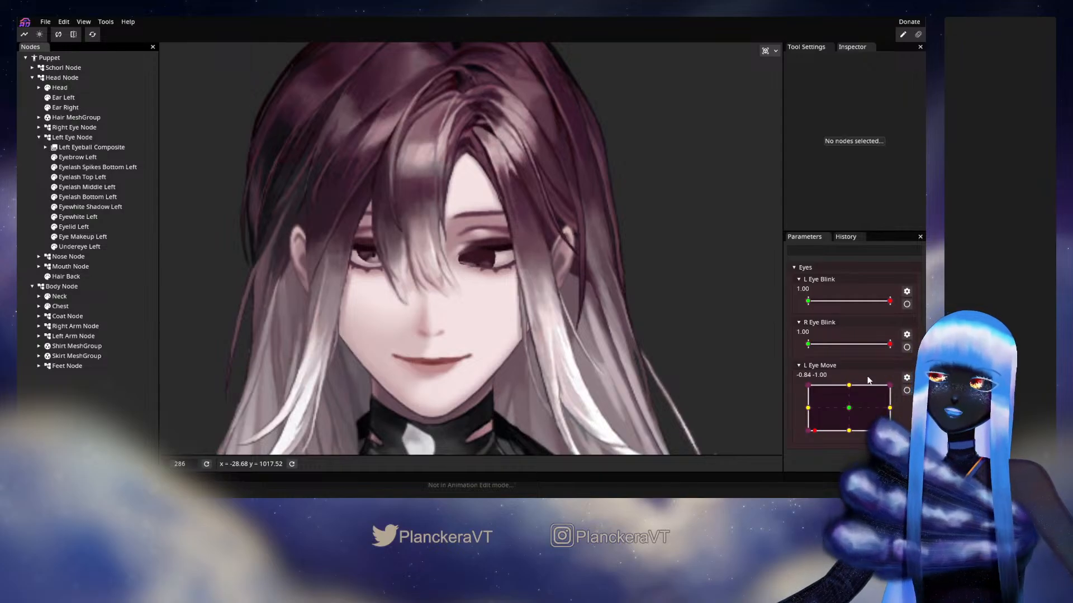
left_click_drag(814, 431, 849, 413)
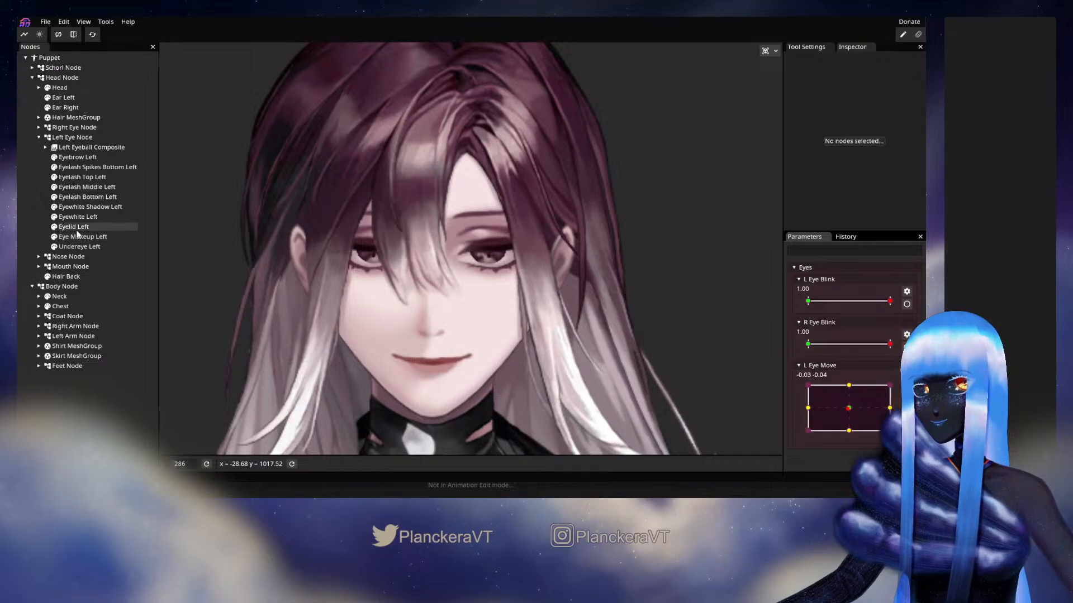
scroll(388, 297, "up", 3)
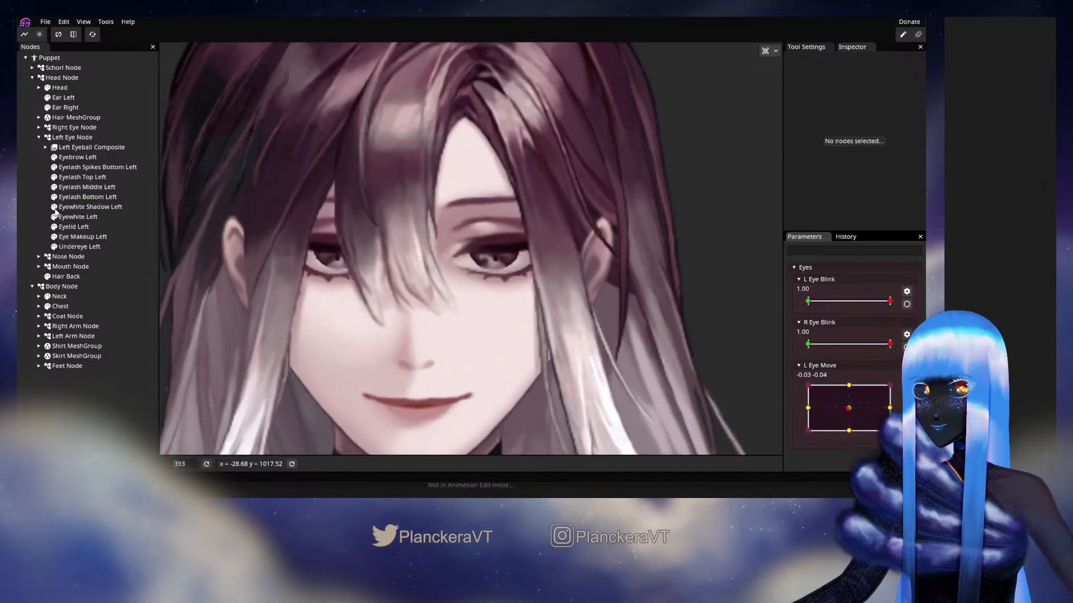
left_click(78, 226)
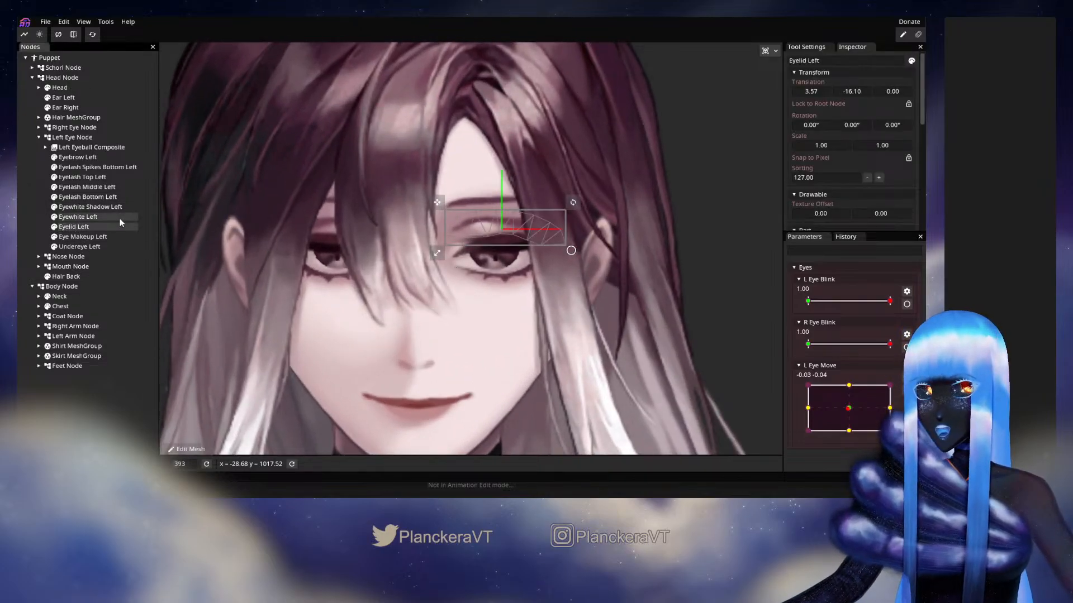
left_click(100, 217)
scroll(386, 269, "up", 3)
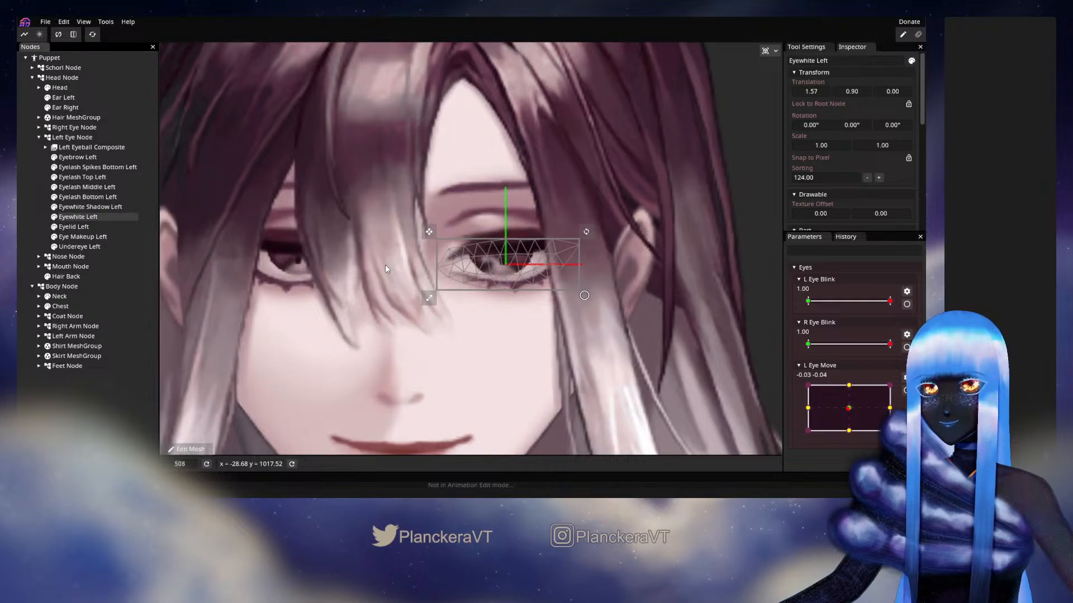
scroll(386, 269, "up", 2)
scroll(389, 266, "up", 2)
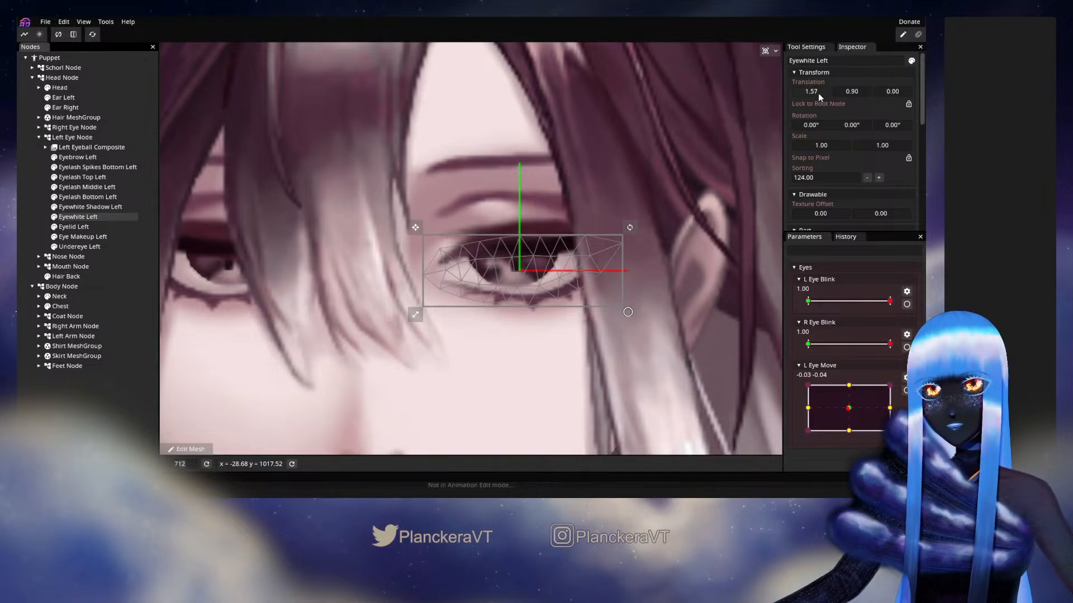
left_click(853, 91)
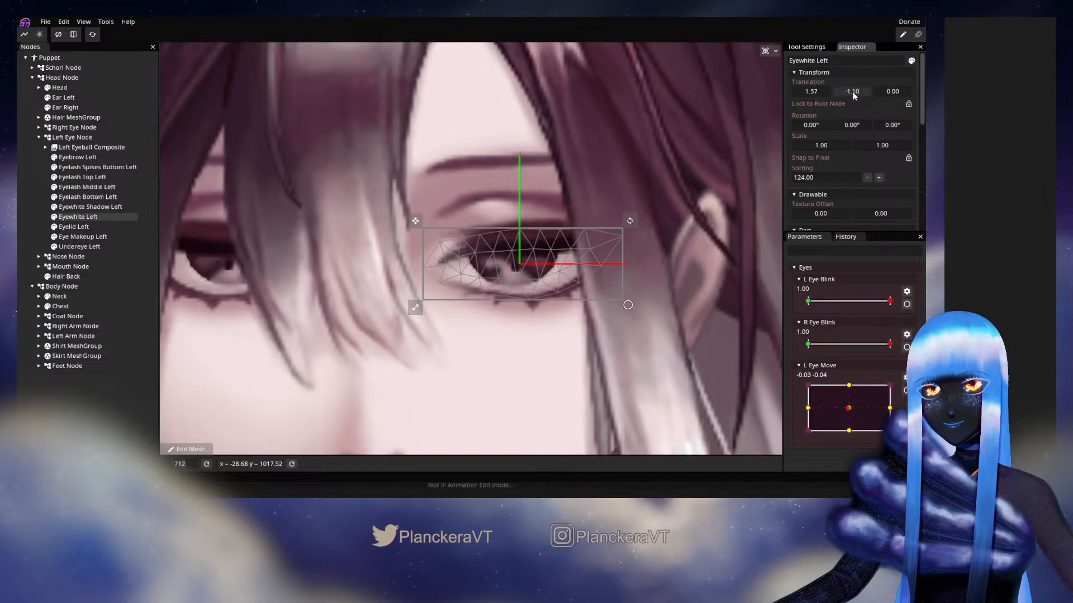
left_click_drag(853, 93, 853, 93)
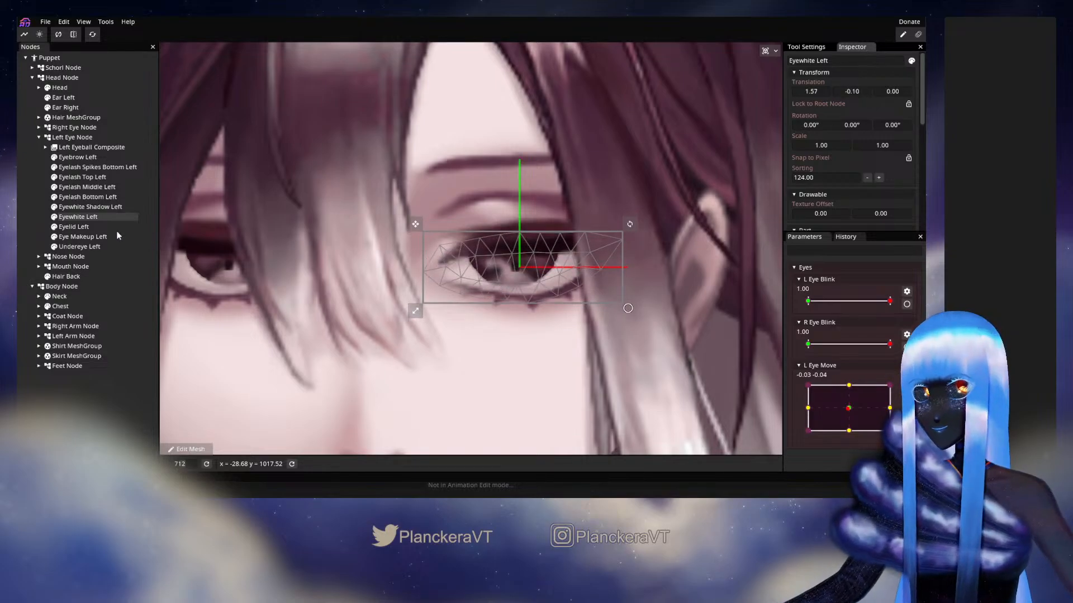
Set Eyewhite Left's mask threshold to 0.50 and deselect the part
scroll(837, 208, "down", 6)
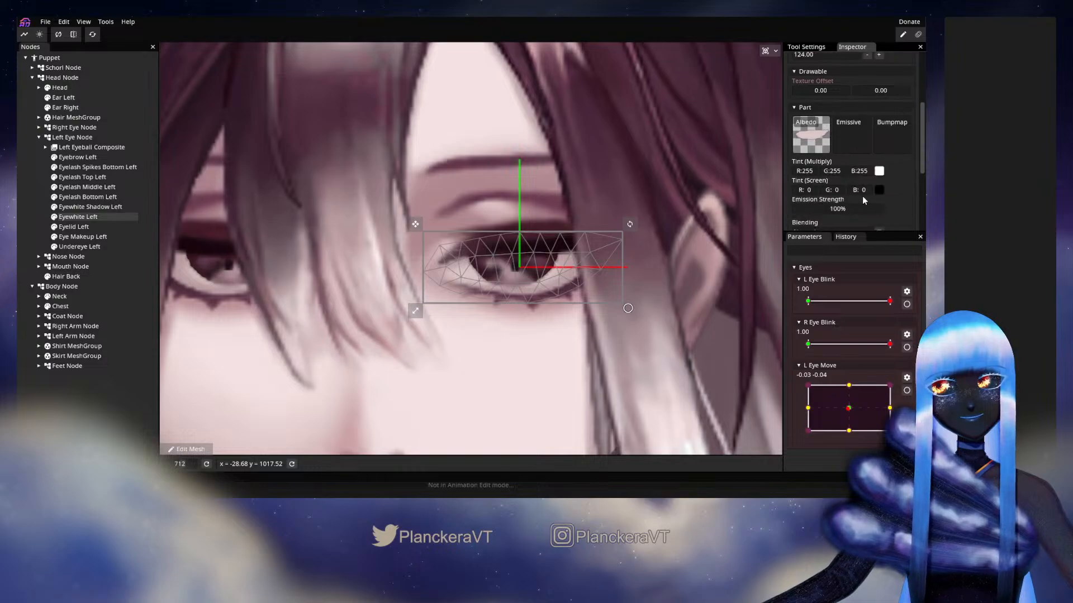
left_click_drag(813, 192, 865, 204)
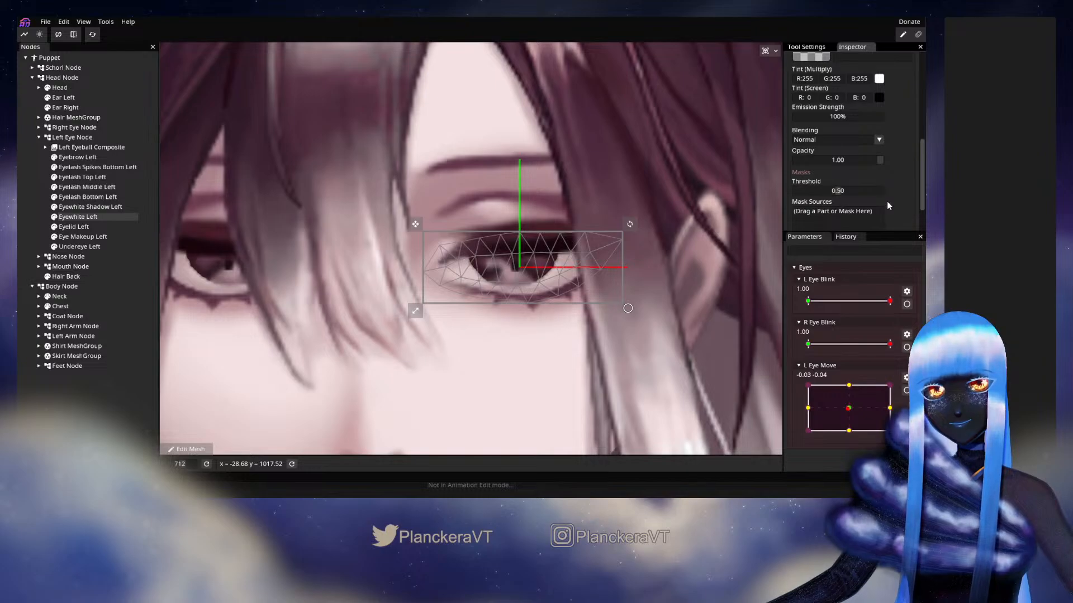
scroll(880, 194, "up", 5)
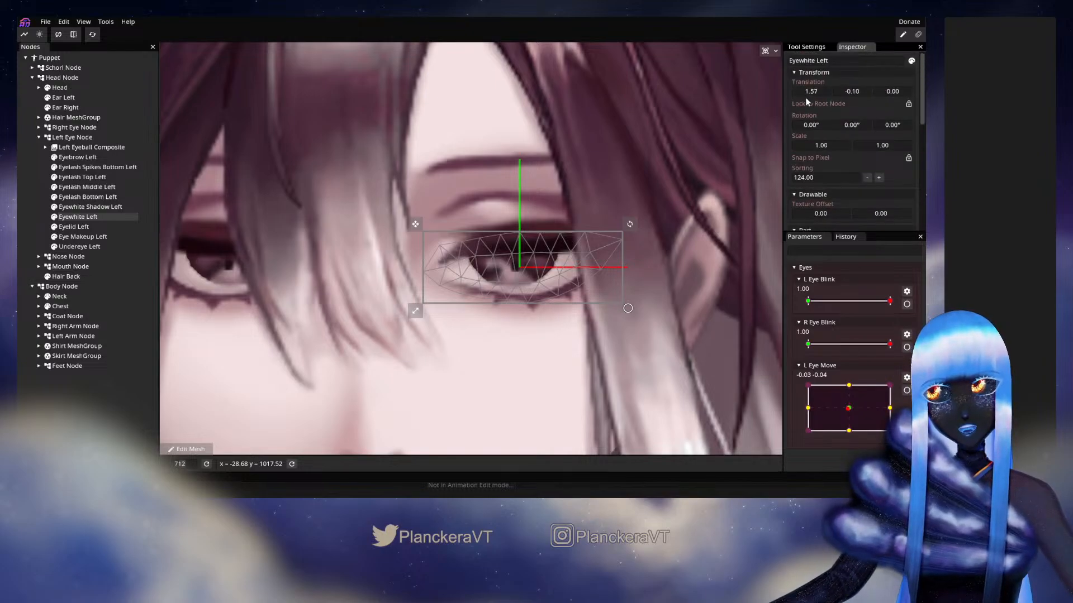
left_click_drag(857, 91, 860, 94)
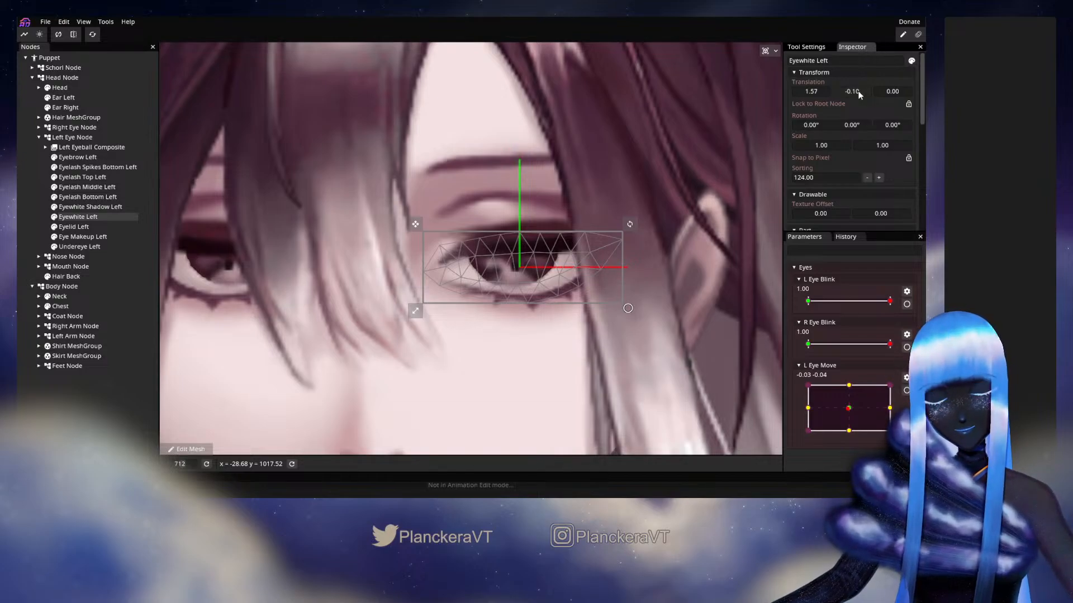
left_click(29, 208)
scroll(561, 303, "down", 5)
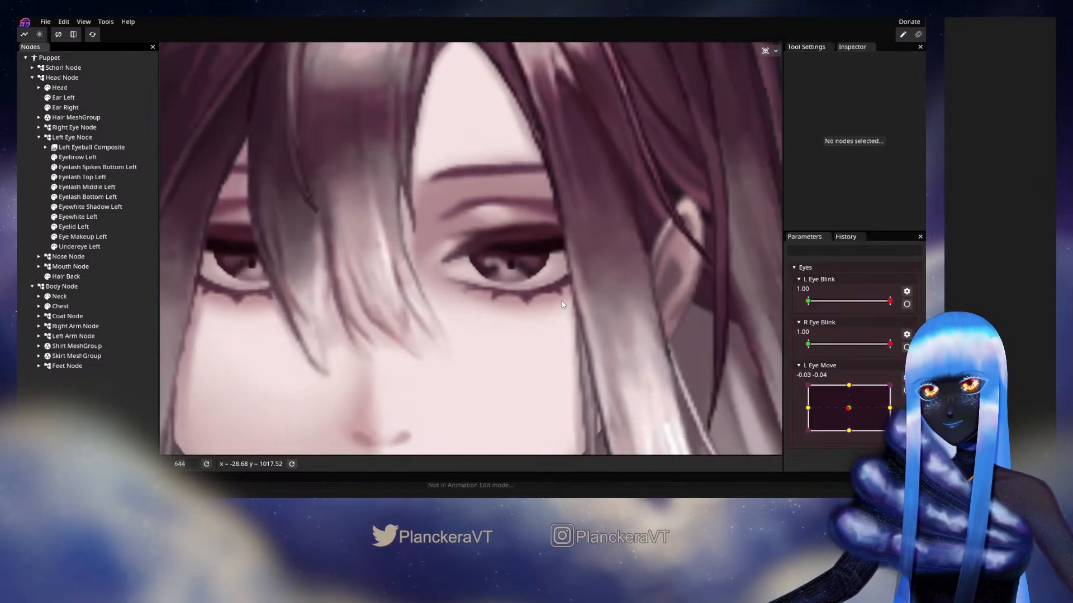
scroll(561, 300, "down", 3)
mouse_move(889, 315)
left_mouse_down()
mouse_move(797, 314)
mouse_move(900, 311)
left_mouse_up()
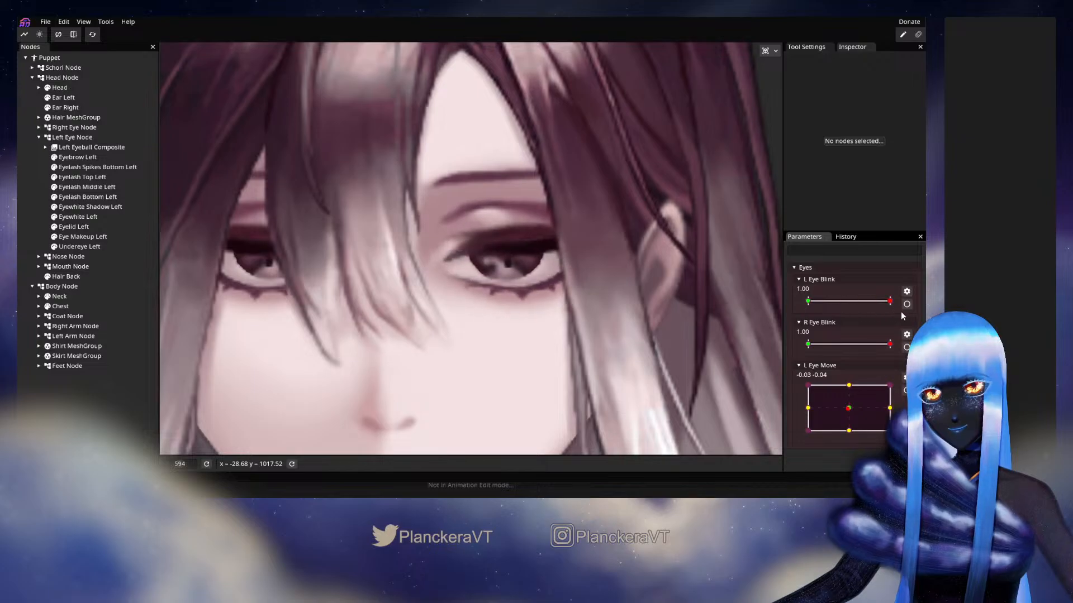
Set Eyewhite Right's vertical translation to -0.10 and its mask threshold to 0.50
left_click(39, 128)
scroll(84, 168, "down", 1)
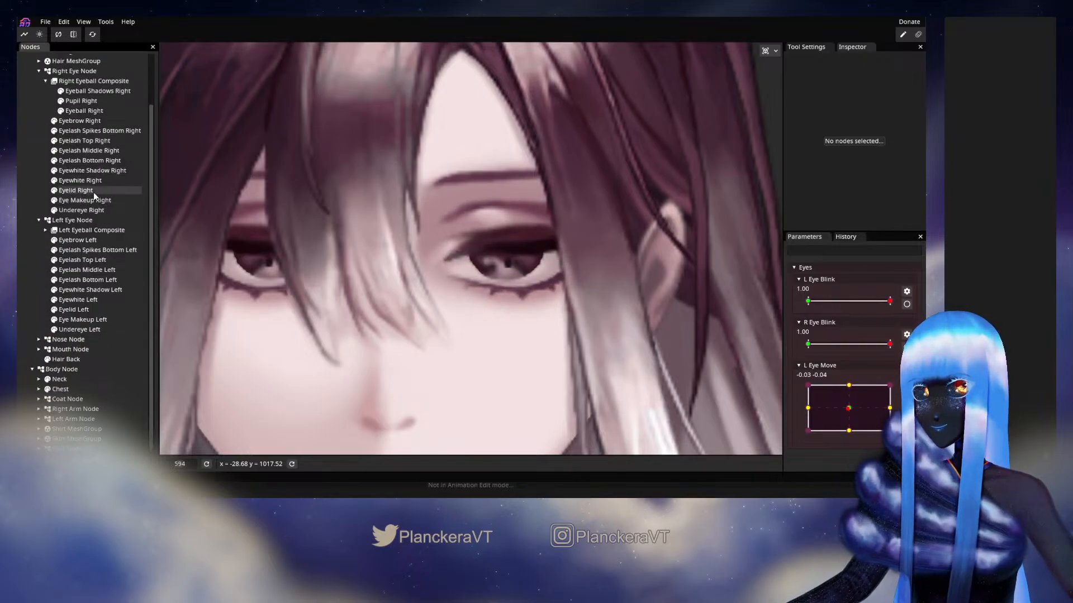
left_click(83, 181)
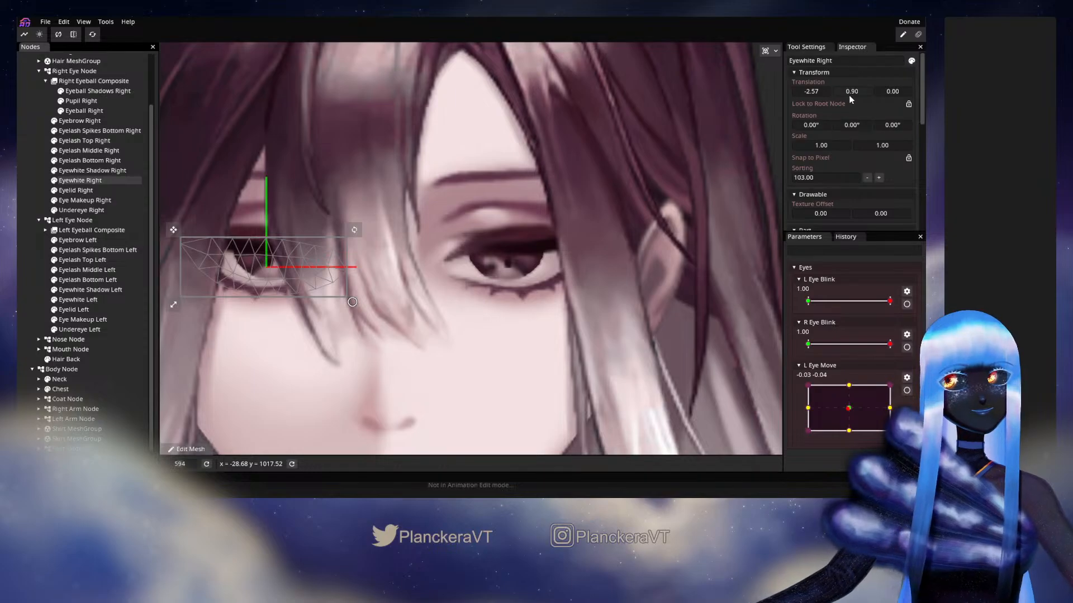
left_click_drag(849, 93, 852, 95)
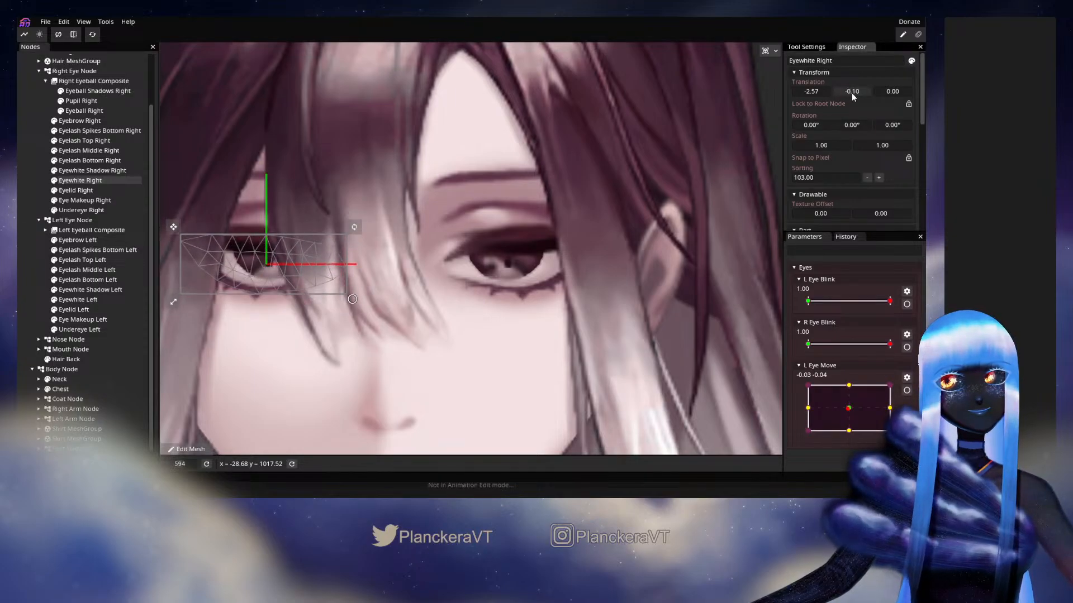
scroll(877, 218, "down", 8)
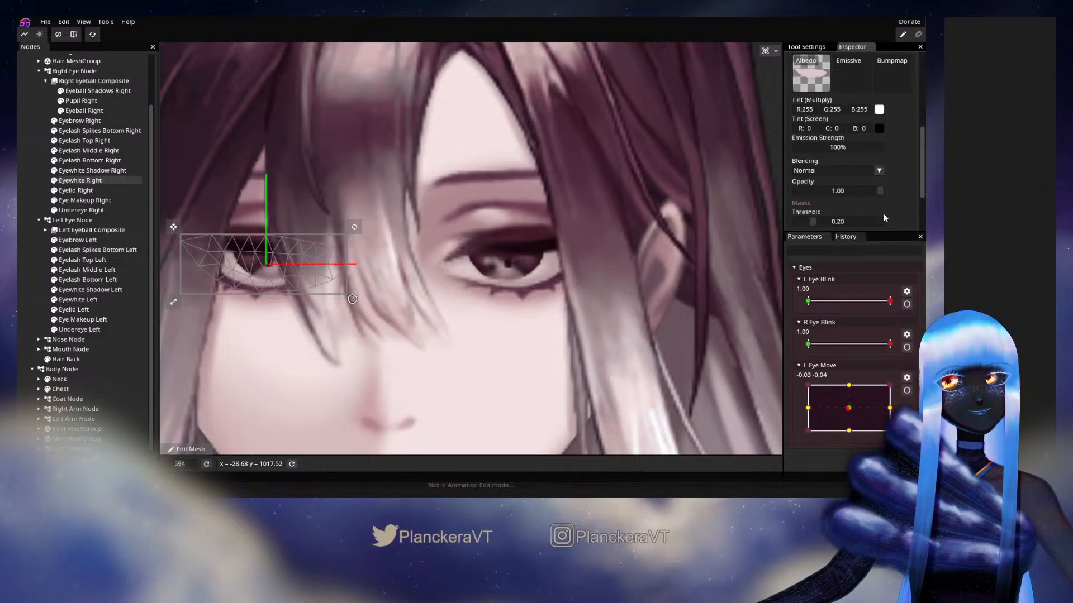
scroll(879, 140, "up", 1)
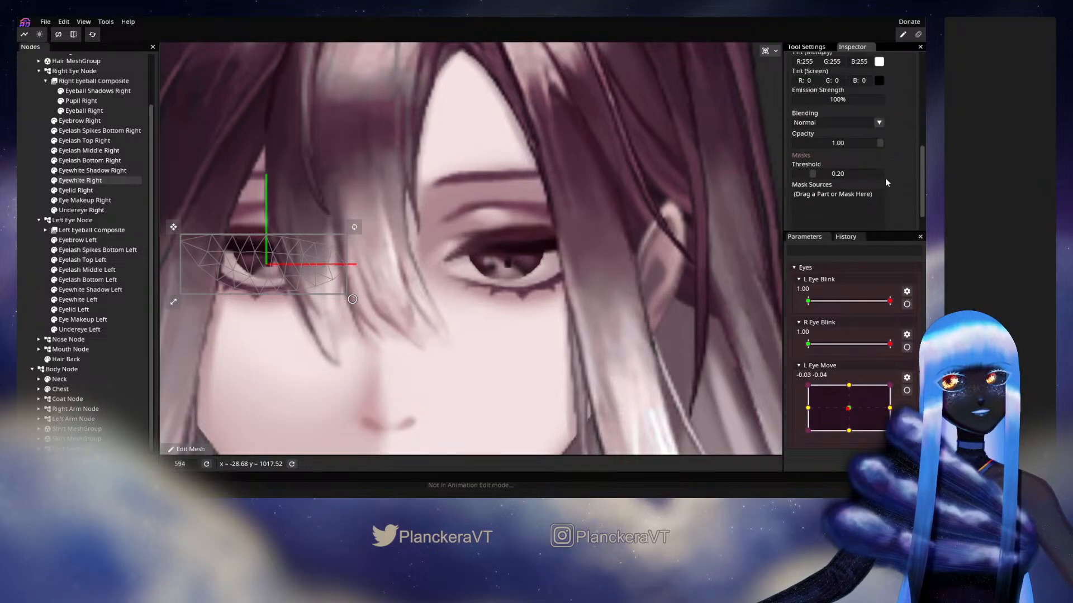
left_click_drag(813, 175, 828, 179)
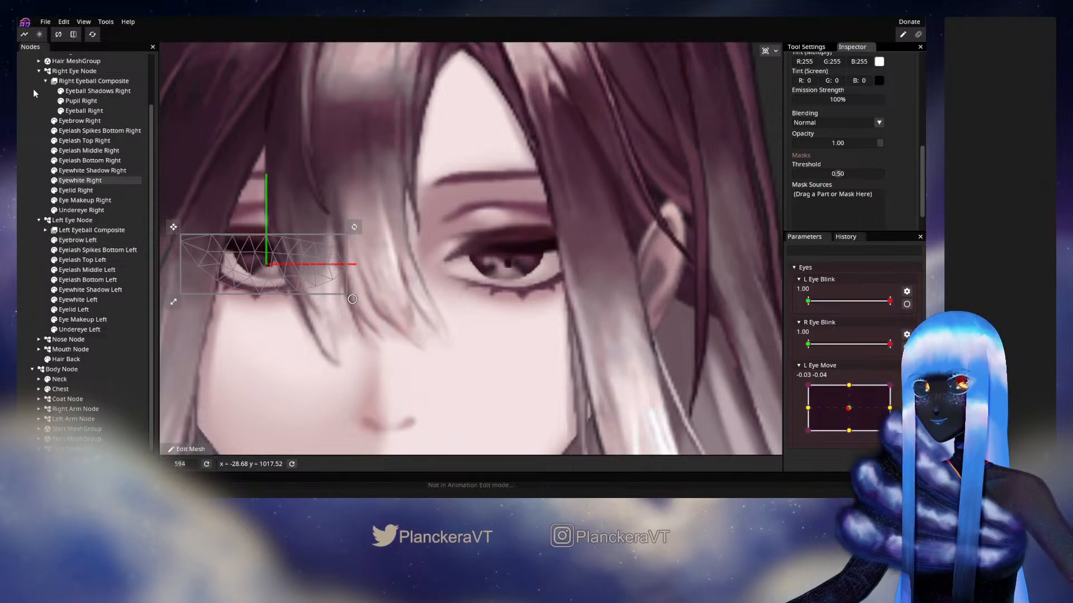
left_click(39, 71)
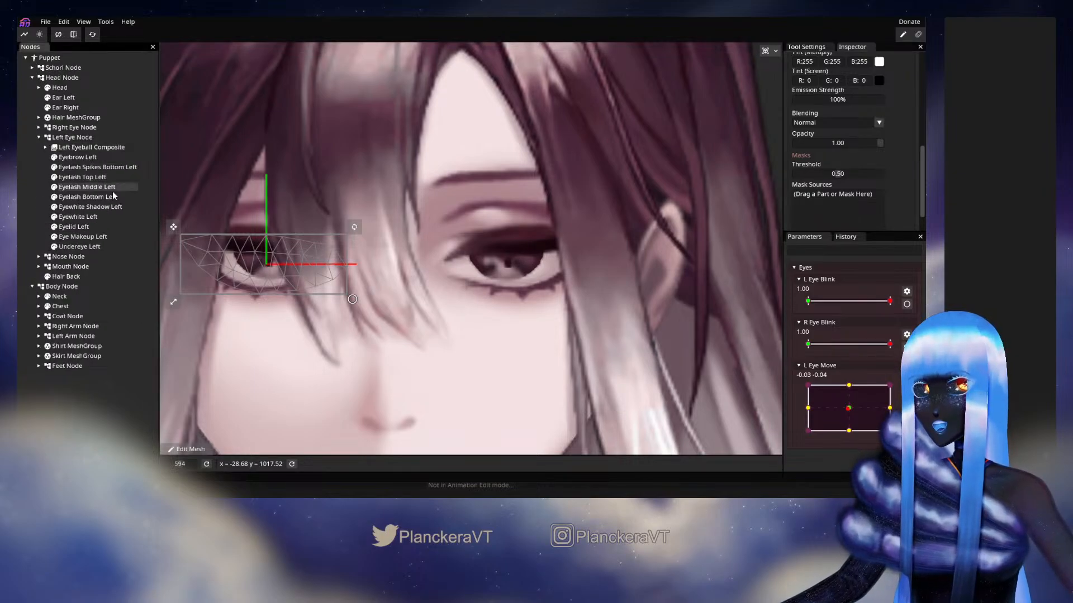
Edit L Eye Blink at its 0.00 keypoint, shifting Eyewhite Left's whole mesh slightly down onto the closed lash line
left_click(907, 305)
left_click(905, 292)
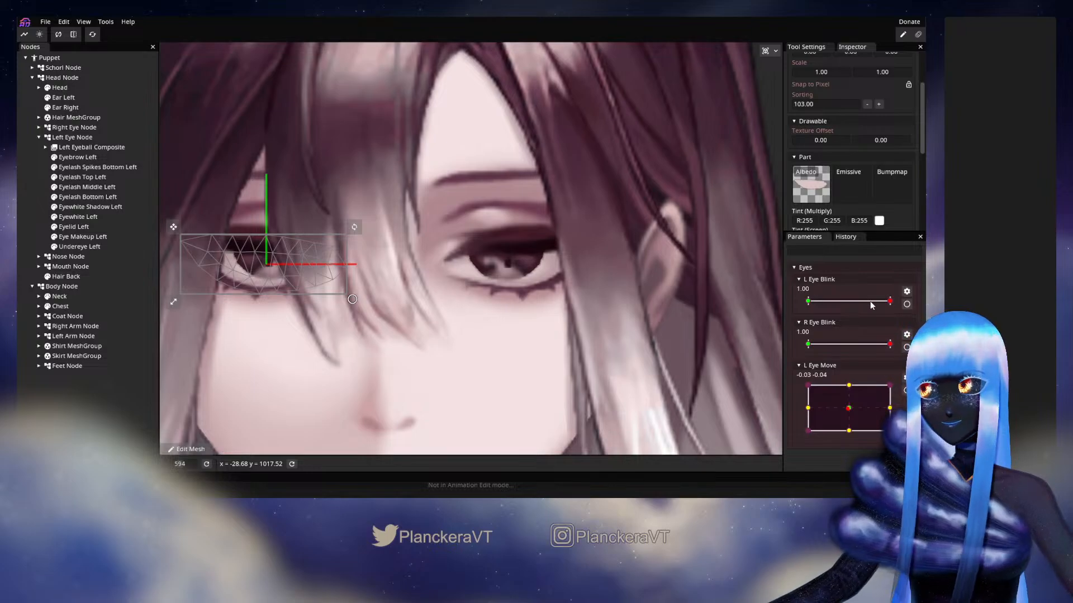
left_click(907, 304)
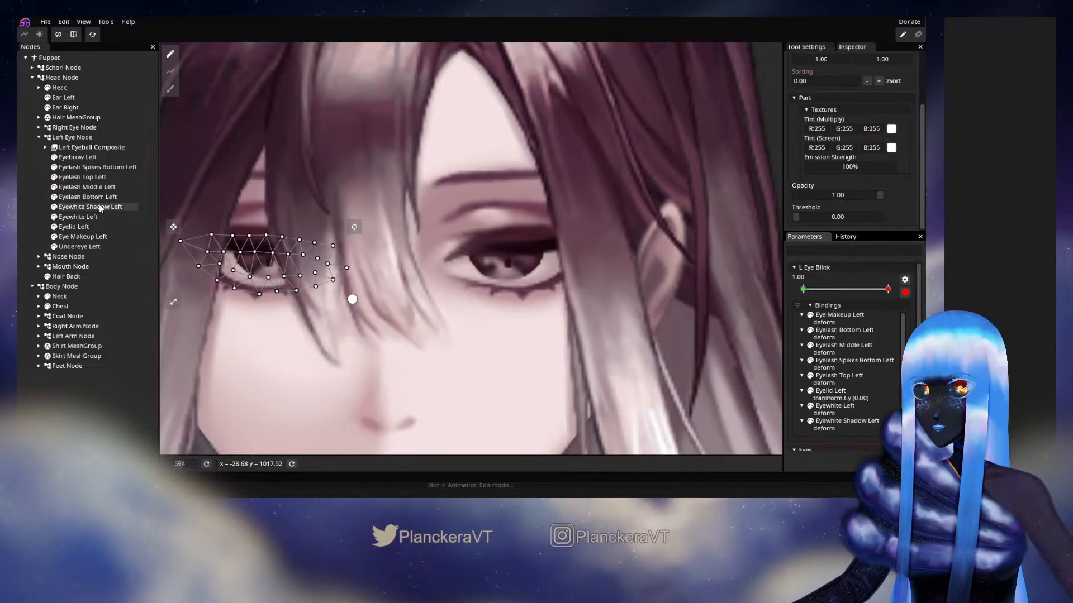
left_click(74, 227)
left_click(78, 217)
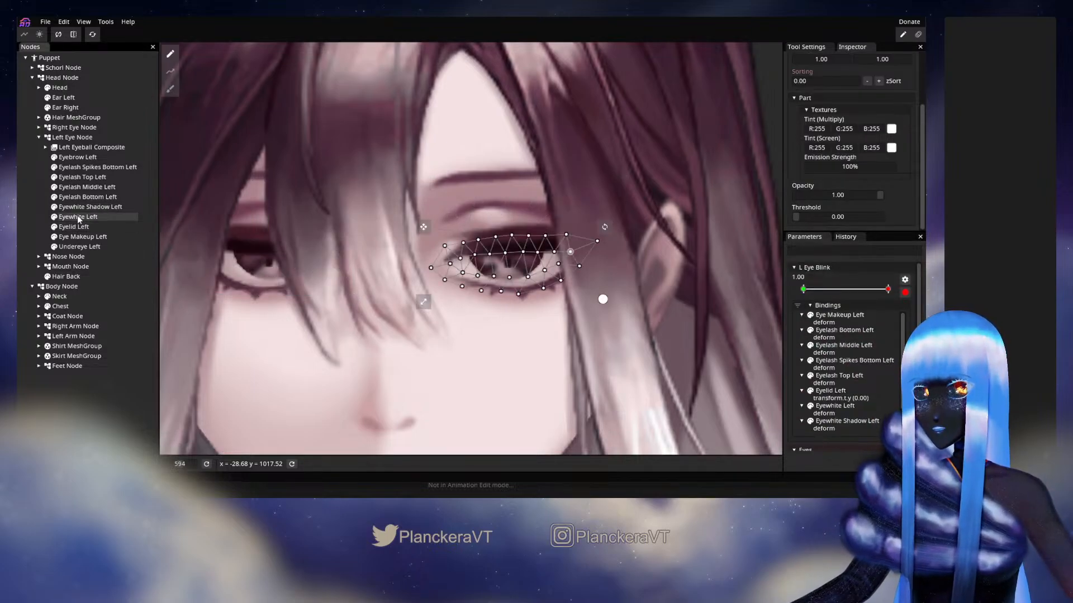
left_click_drag(888, 289, 770, 290)
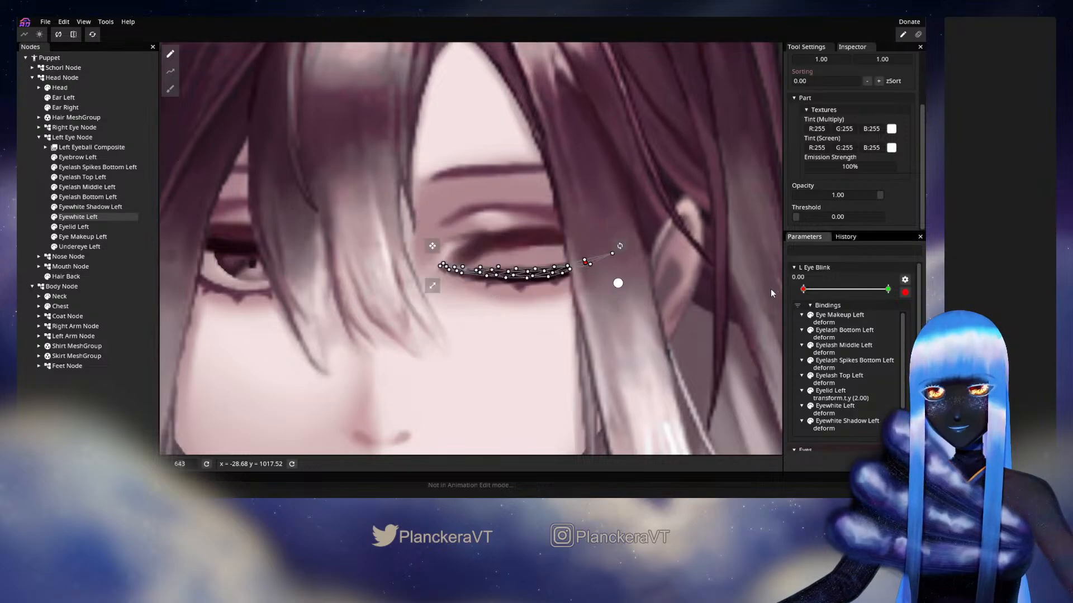
scroll(579, 346, "up", 5)
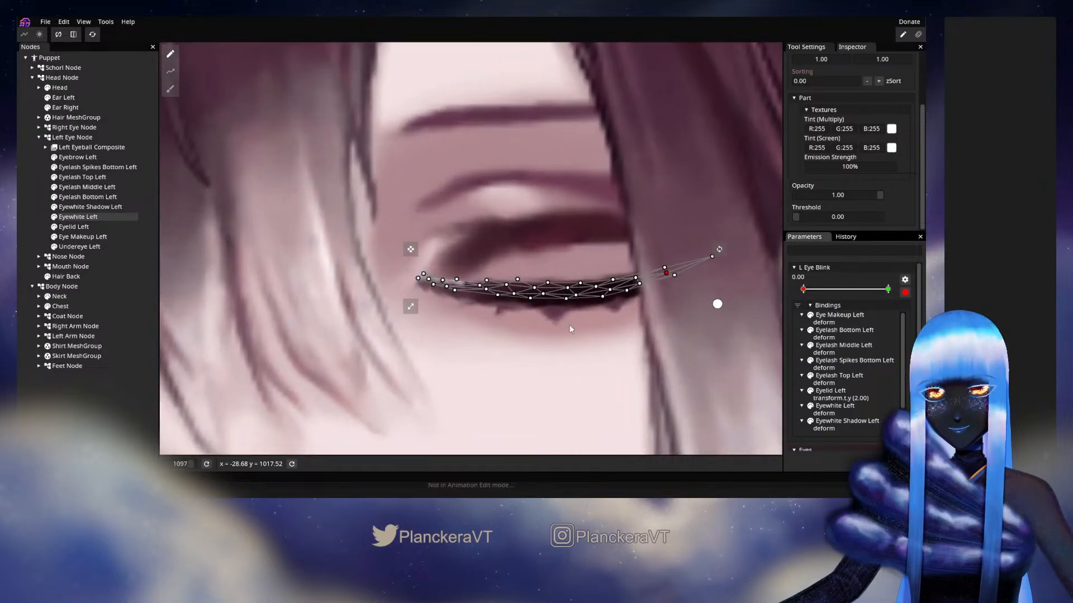
left_click_drag(420, 235, 744, 316)
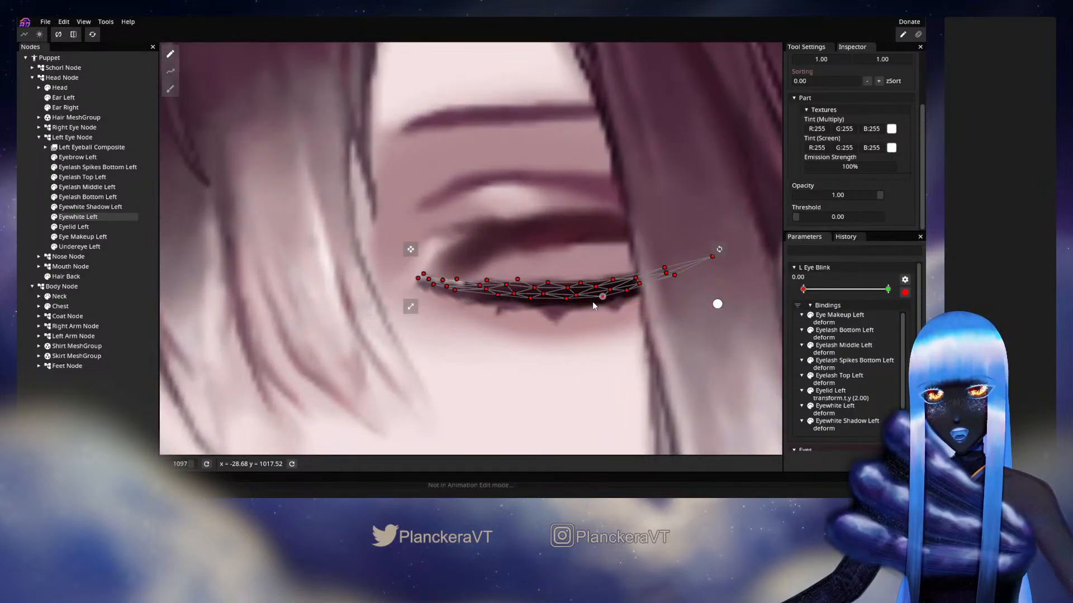
left_click_drag(546, 302, 548, 307)
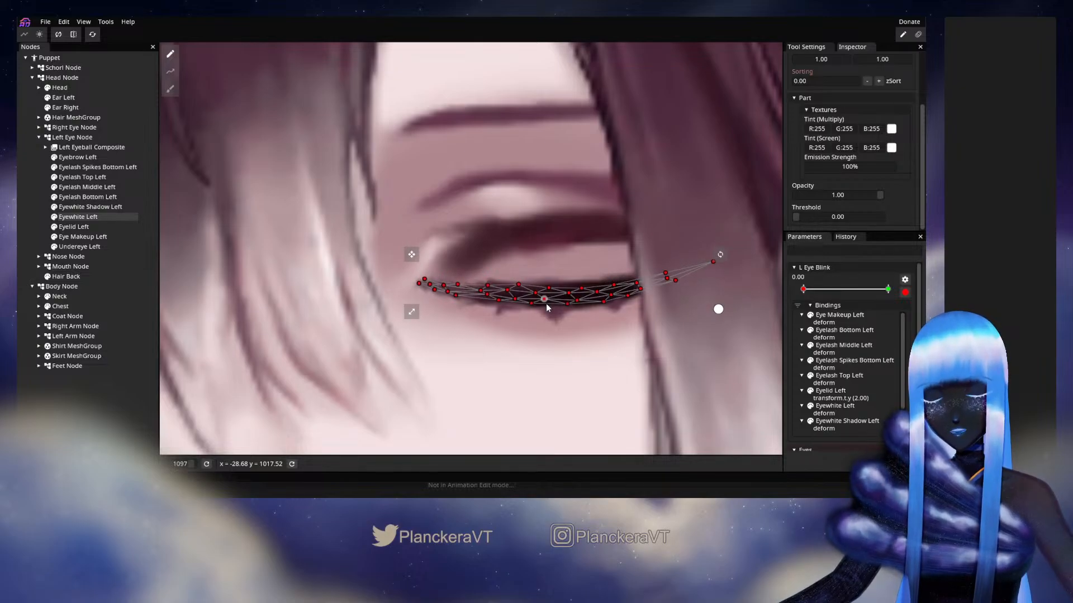
Check Eyewhite Shadow Left's closed-eye mesh, deselect it and end the L Eye Blink editing
left_click(89, 207)
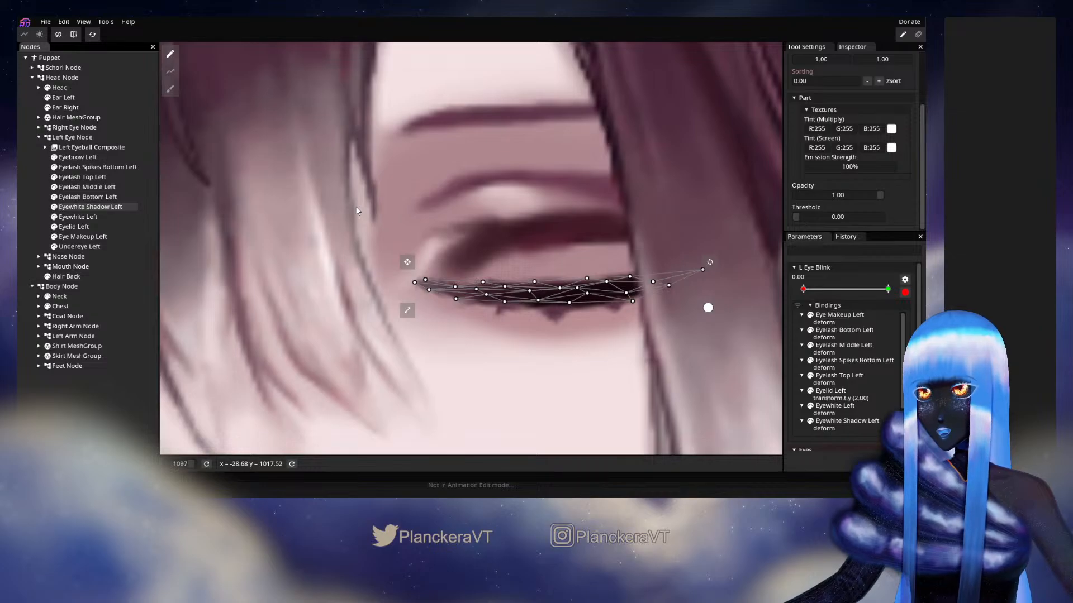
left_click(525, 307)
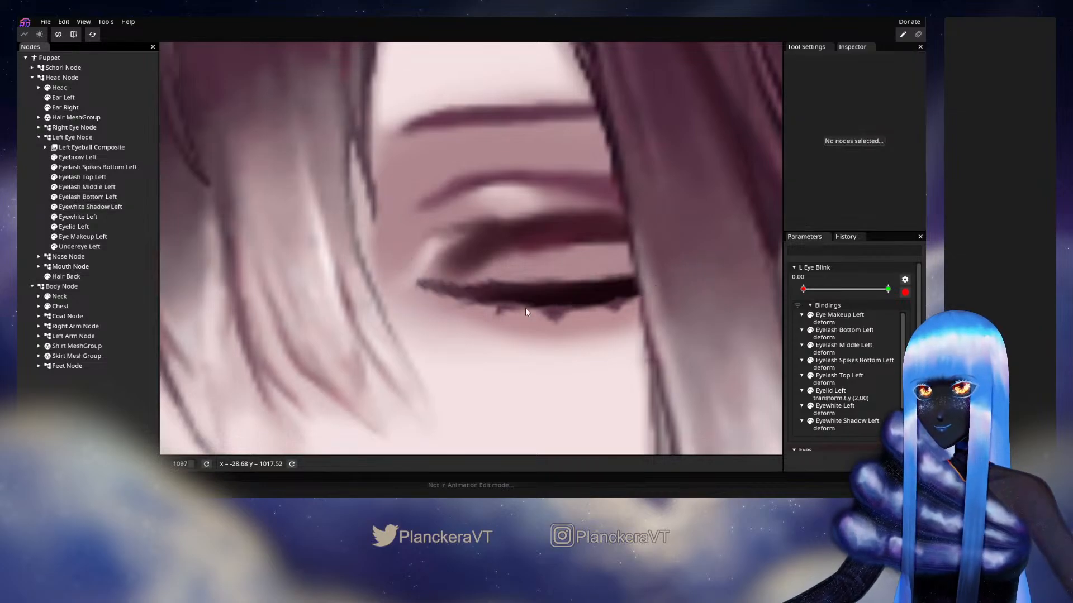
scroll(525, 307, "down", 5)
scroll(527, 309, "down", 2)
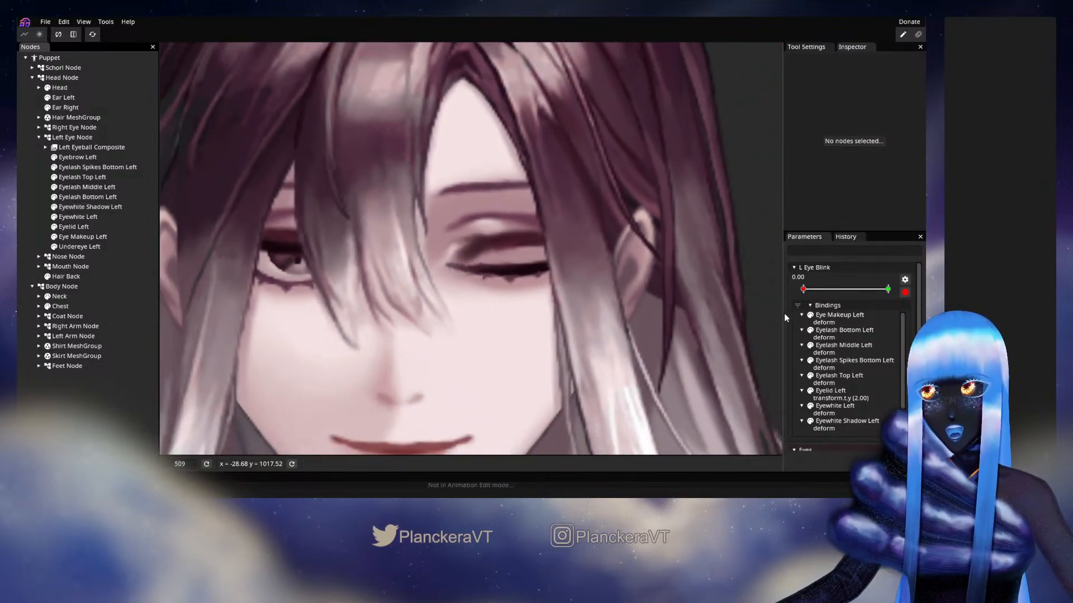
left_click(906, 292)
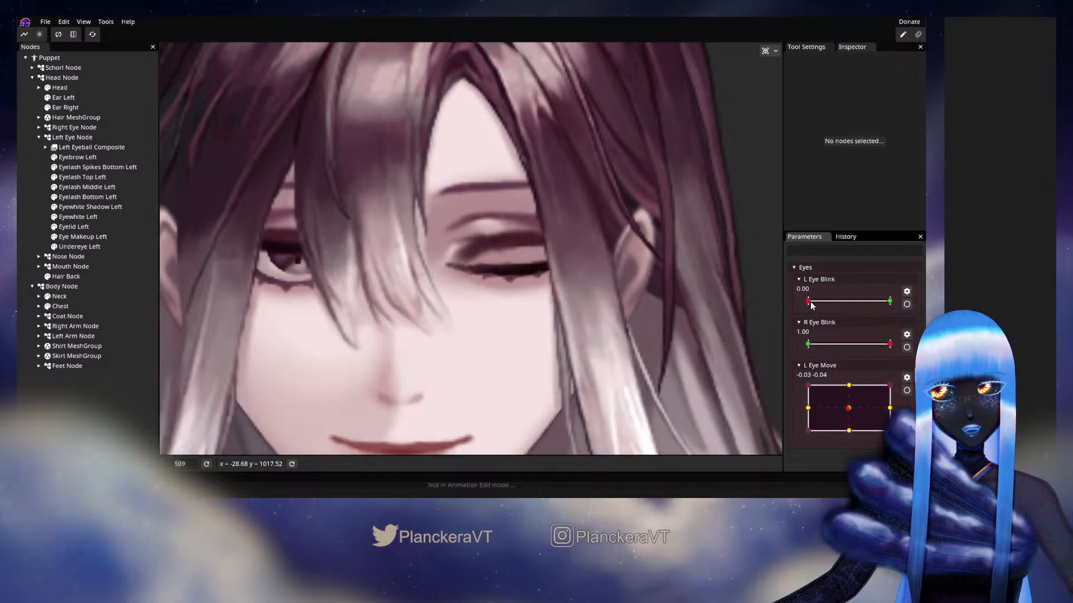
Preview the left eye's lower edge with L Eye Blink at 0.45 and fully closed at 0.00
mouse_move(855, 306)
left_mouse_down()
mouse_move(898, 303)
mouse_move(845, 305)
left_mouse_up()
scroll(505, 317, "up", 5)
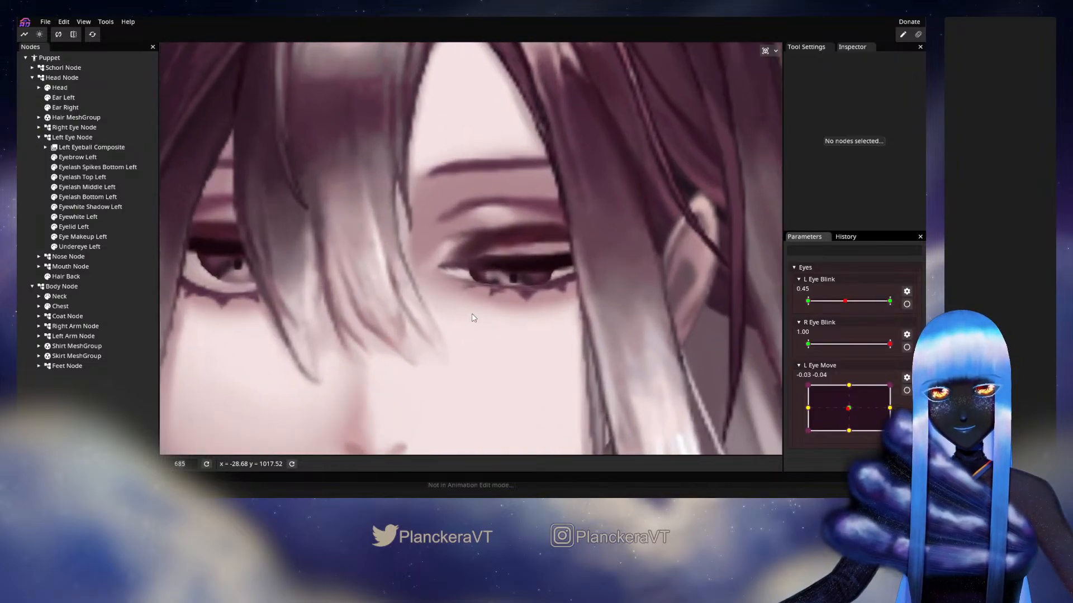
scroll(553, 314, "up", 2)
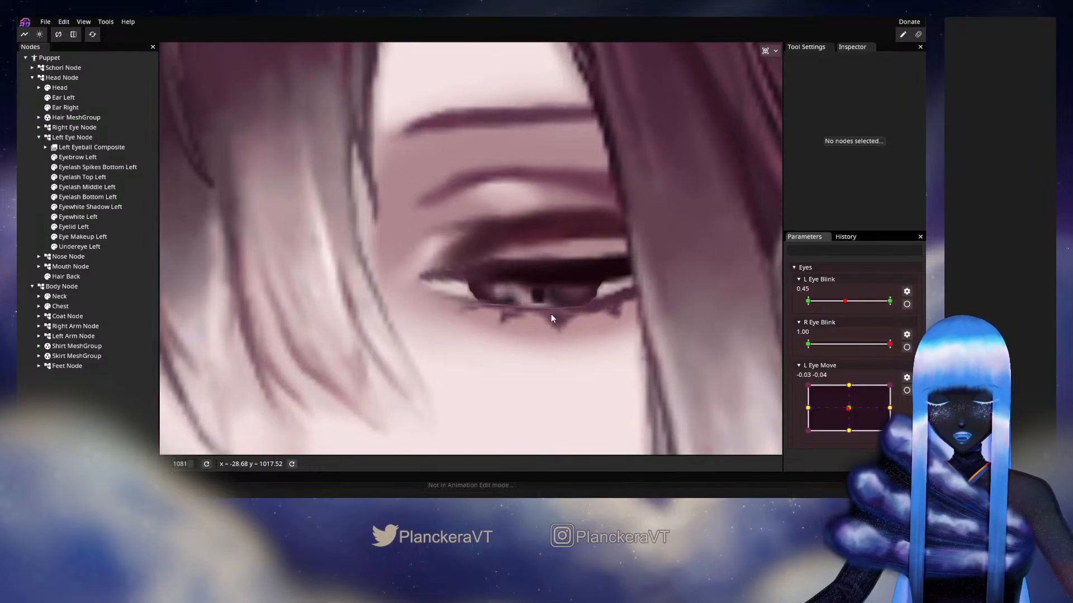
left_click_drag(845, 301, 783, 323)
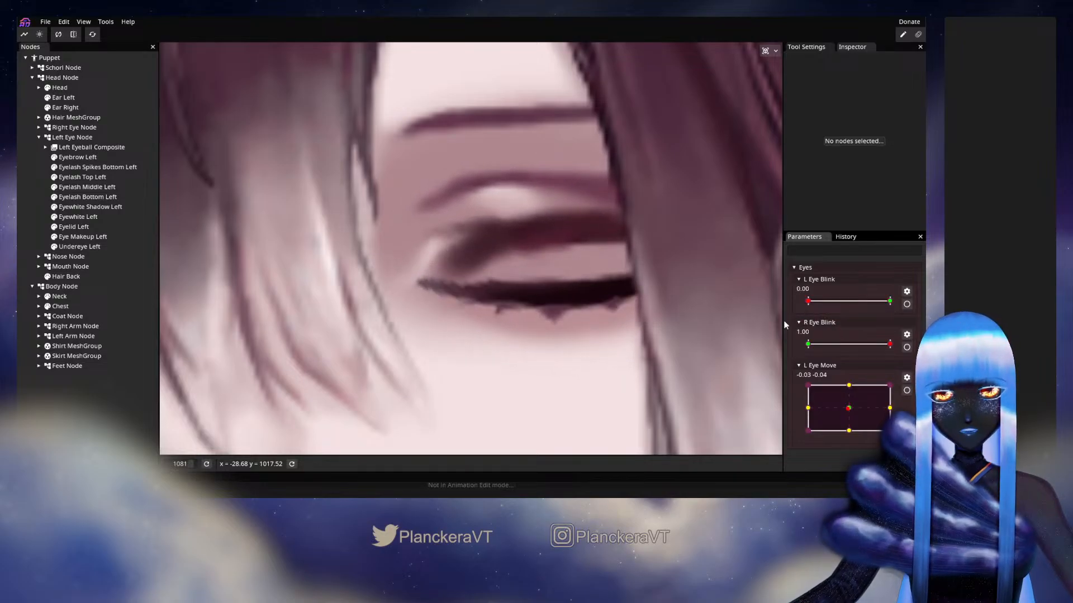
Adjust Eyewhite Left's lower-edge mesh points at L Eye Blink's 0.00 keypoint to fit the closed lash line, and end the editing
left_click(907, 305)
scroll(541, 321, "up", 3)
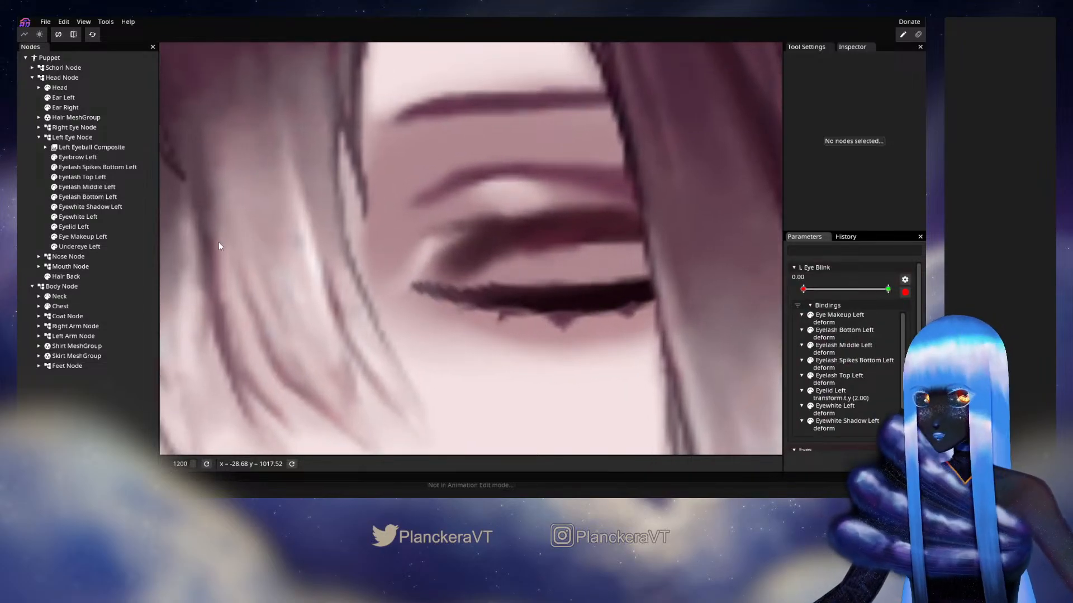
left_click(82, 217)
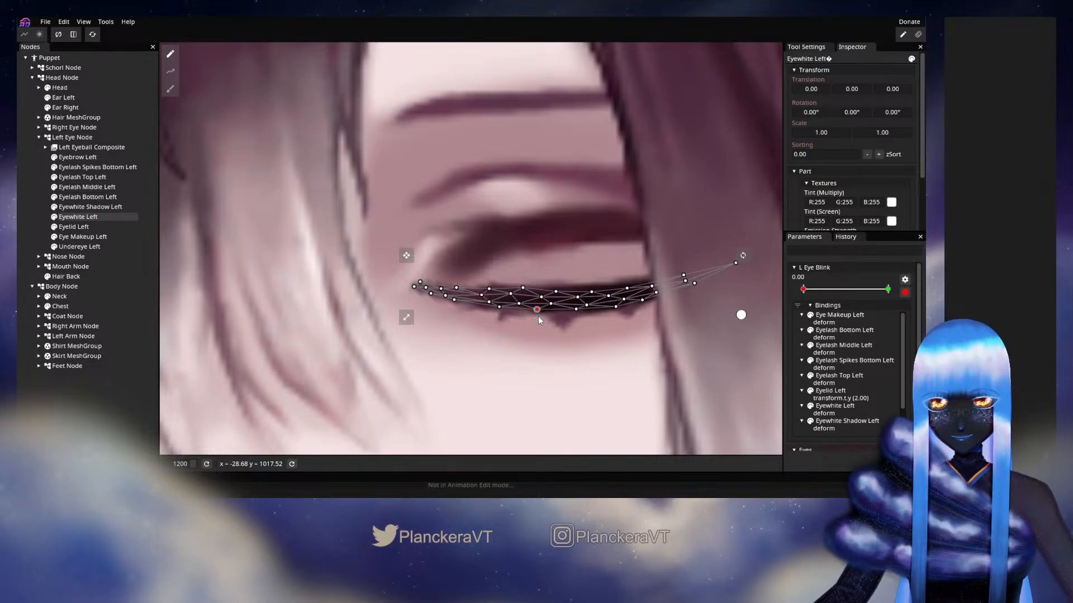
left_click_drag(537, 309, 500, 312)
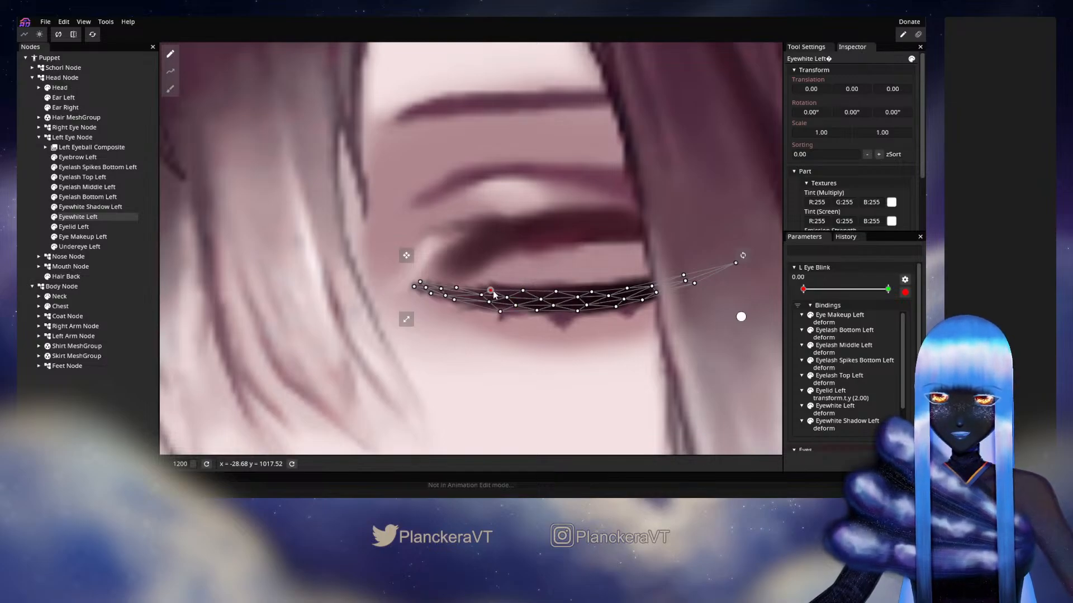
left_click(31, 201)
scroll(475, 298, "down", 2)
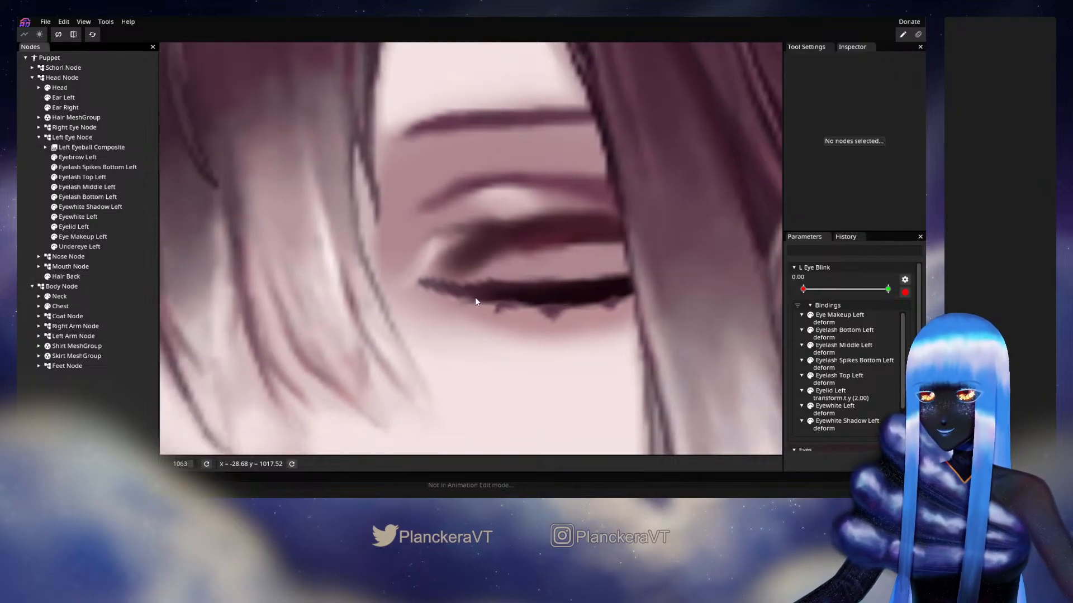
scroll(475, 302, "down", 6)
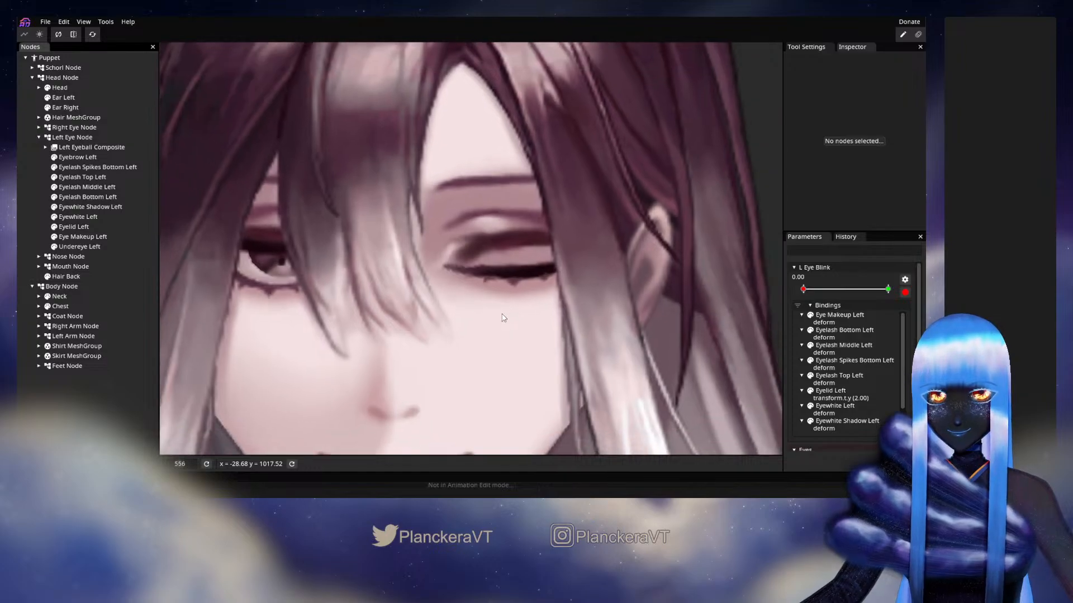
scroll(503, 318, "down", 6)
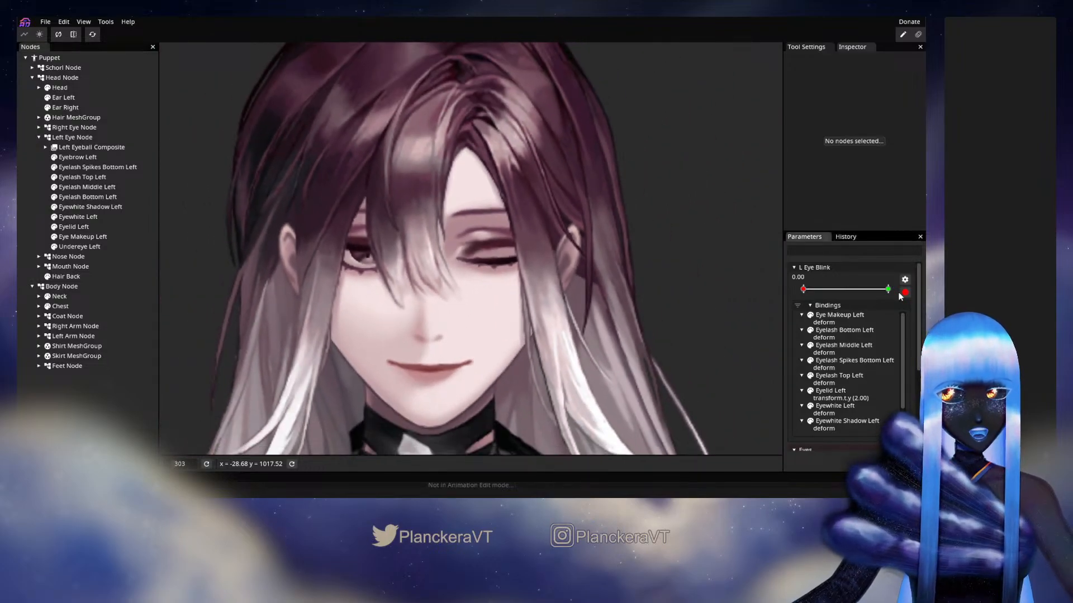
left_click(905, 292)
Hide Hair MeshGroup and preview the left eye with L Eye Blink at 0.13, 0.43 and fully closed at 0.00
mouse_move(810, 302)
left_mouse_down()
mouse_move(893, 305)
mouse_move(820, 312)
left_mouse_up()
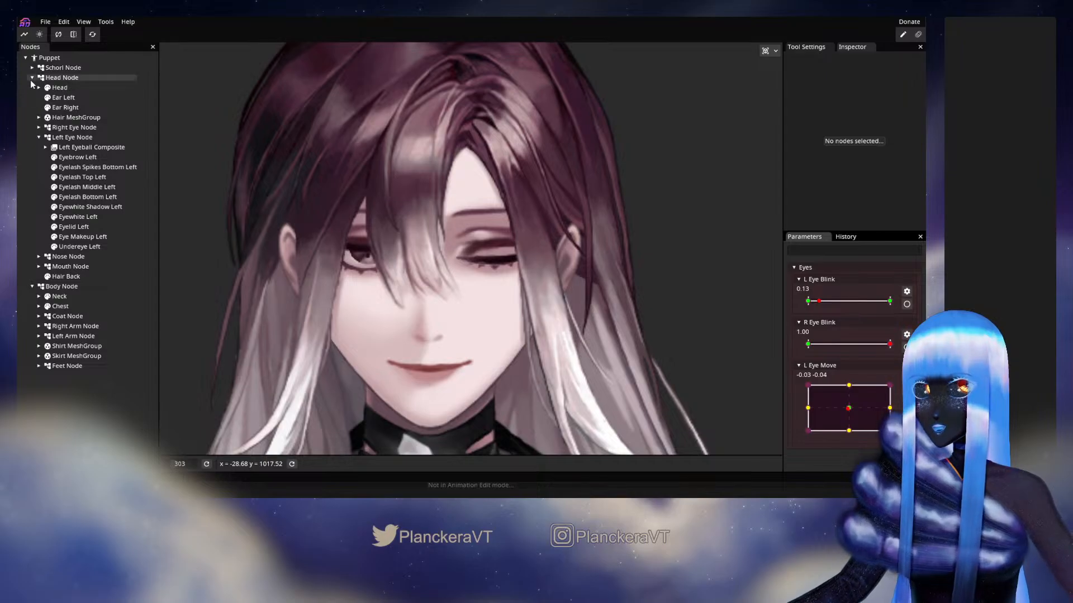
left_click(47, 118)
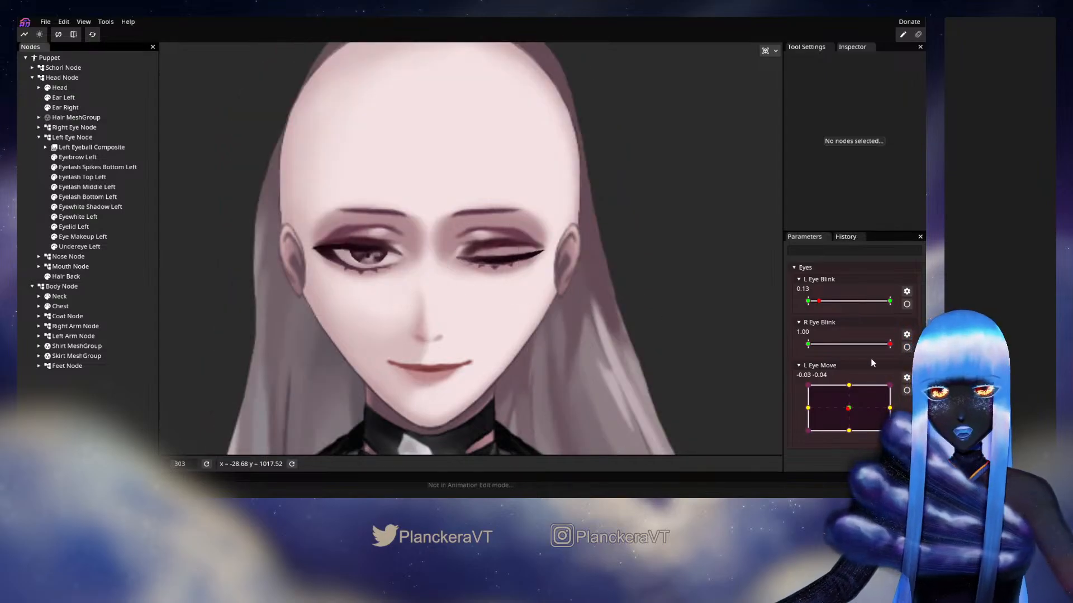
left_click_drag(818, 310, 839, 313)
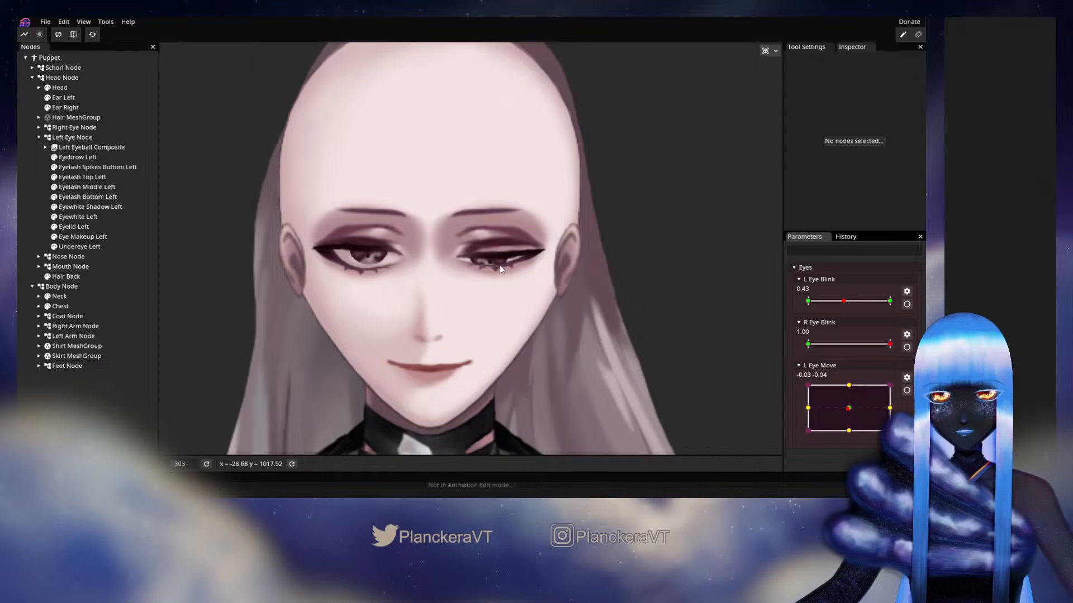
scroll(503, 266, "up", 4)
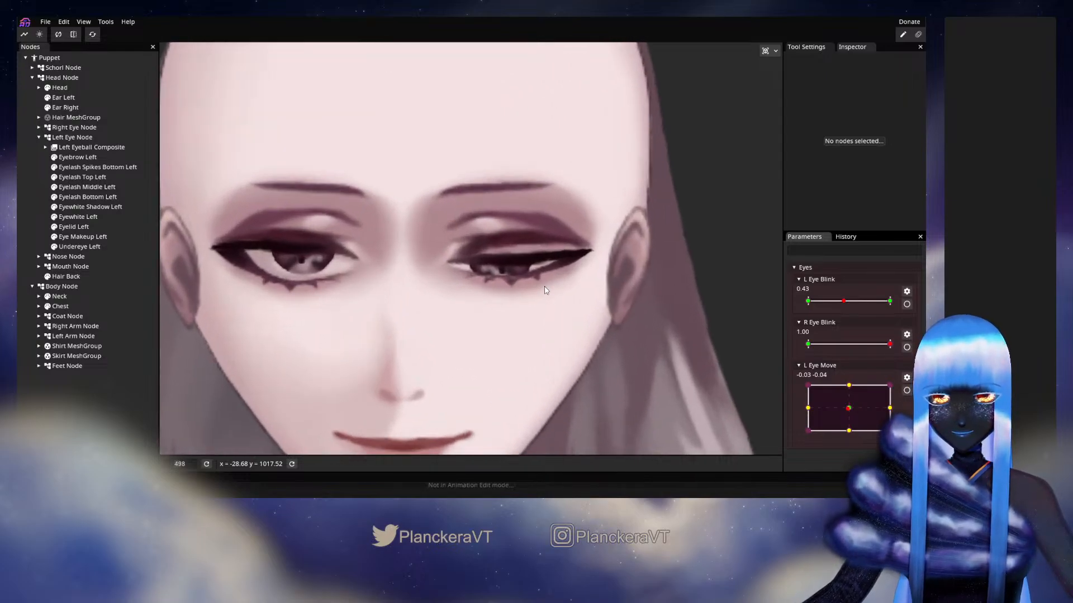
scroll(546, 289, "up", 2)
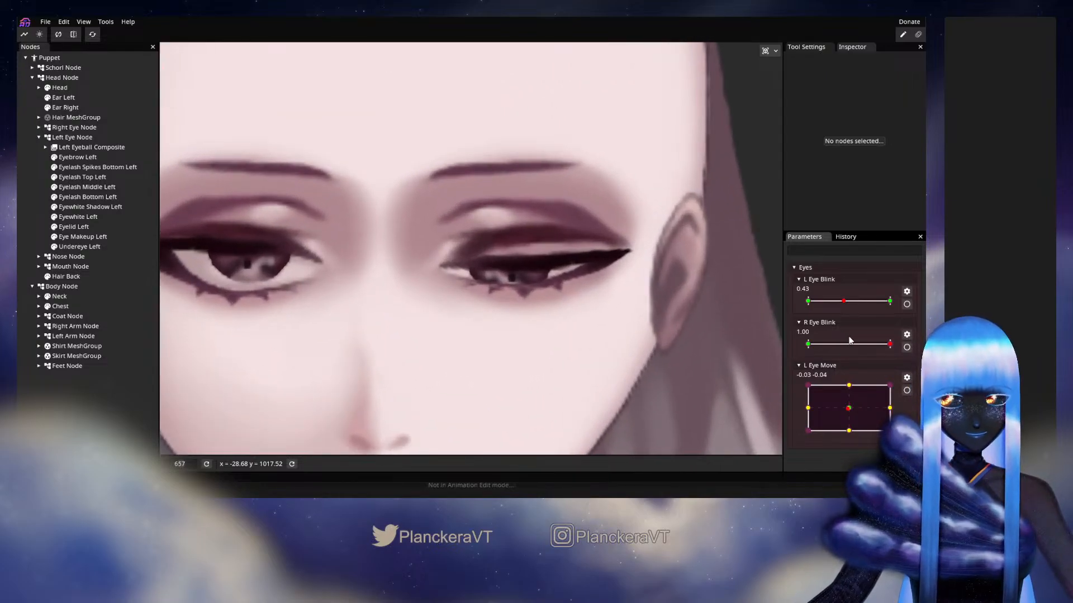
left_click_drag(845, 303, 806, 305)
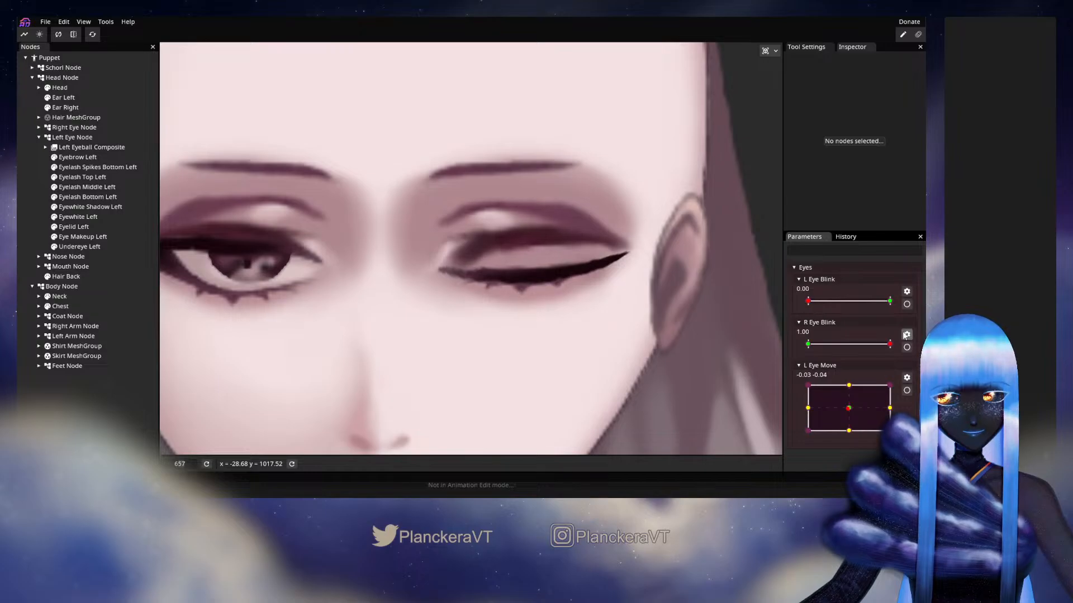
Nudge Eyewhite Left's central lower mesh points at L Eye Blink's 0.00 keypoint, end the editing and preview the closed eye
left_click(906, 304)
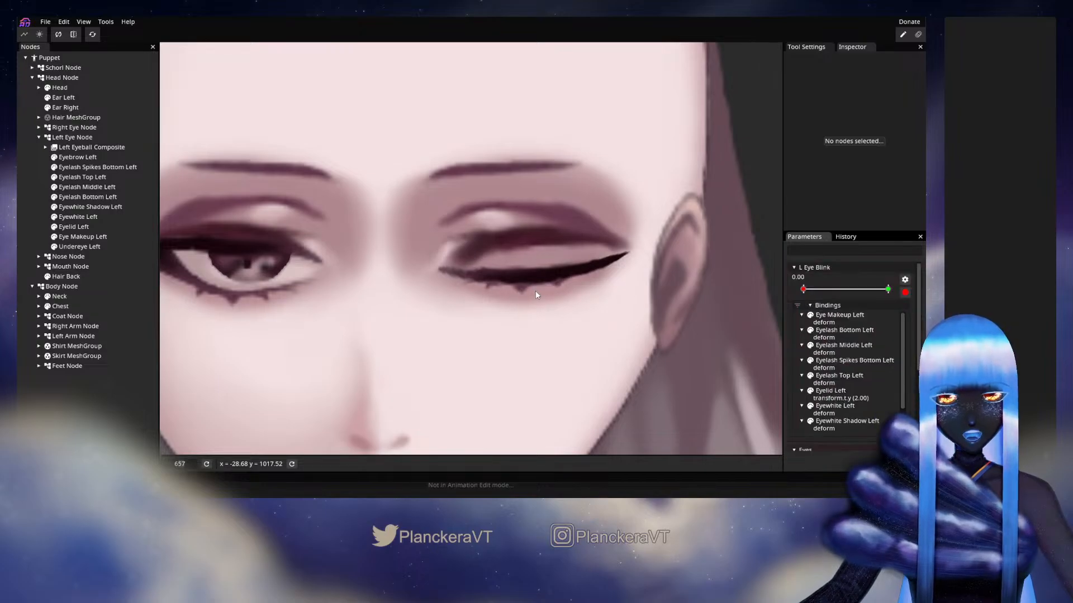
left_click(78, 218)
scroll(521, 294, "up", 3)
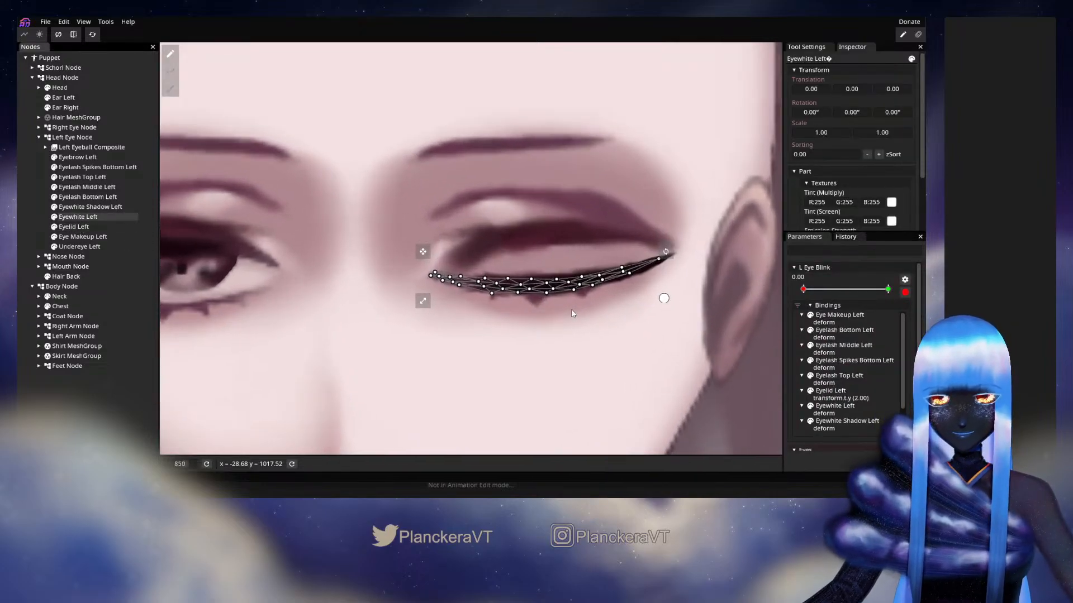
scroll(594, 322, "up", 2)
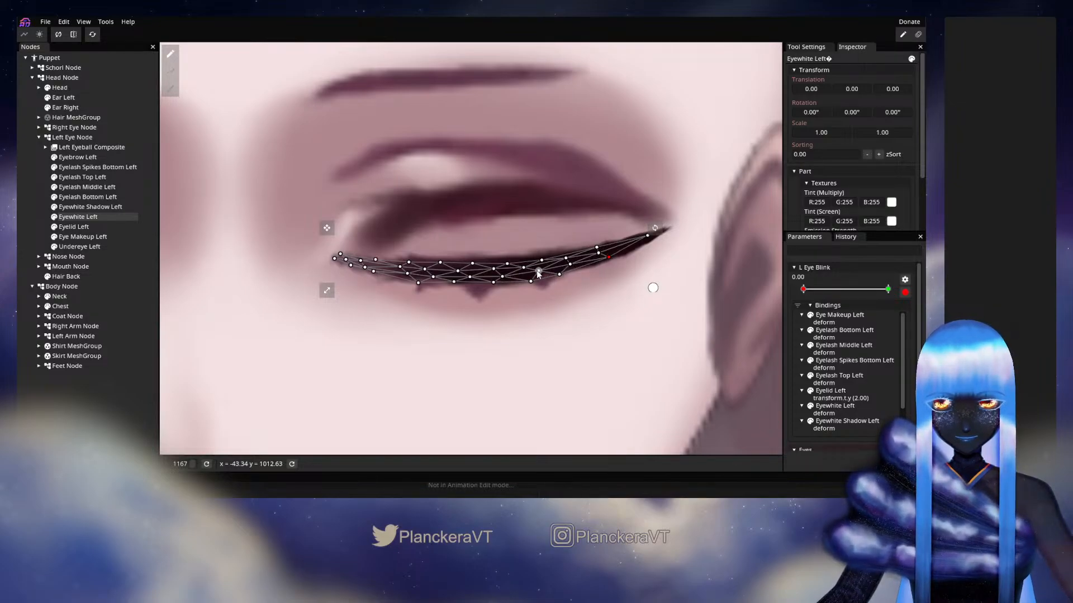
left_click(494, 283)
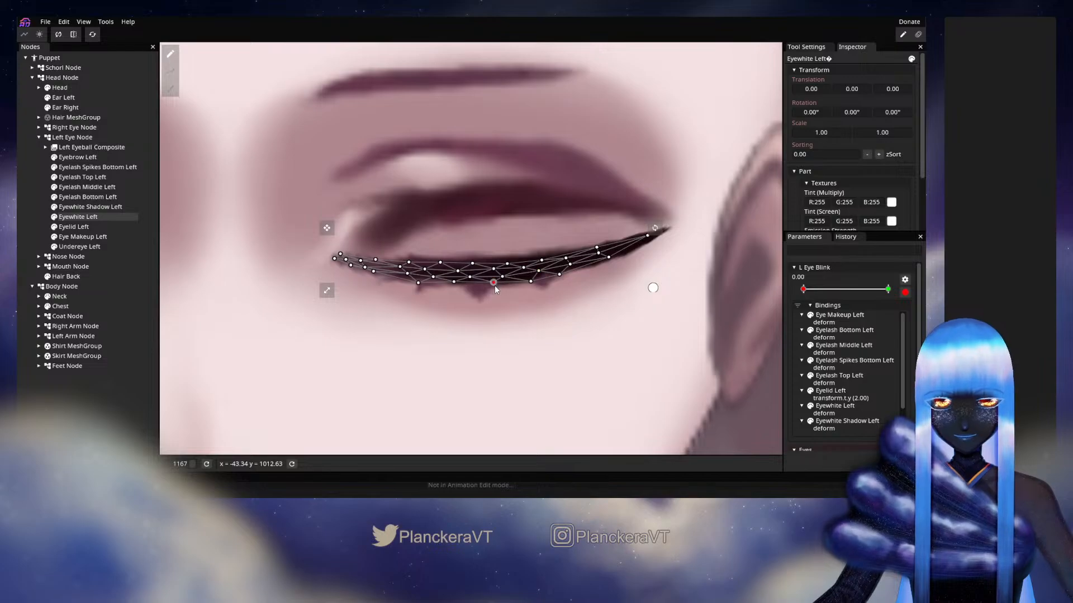
left_click_drag(453, 286, 454, 286)
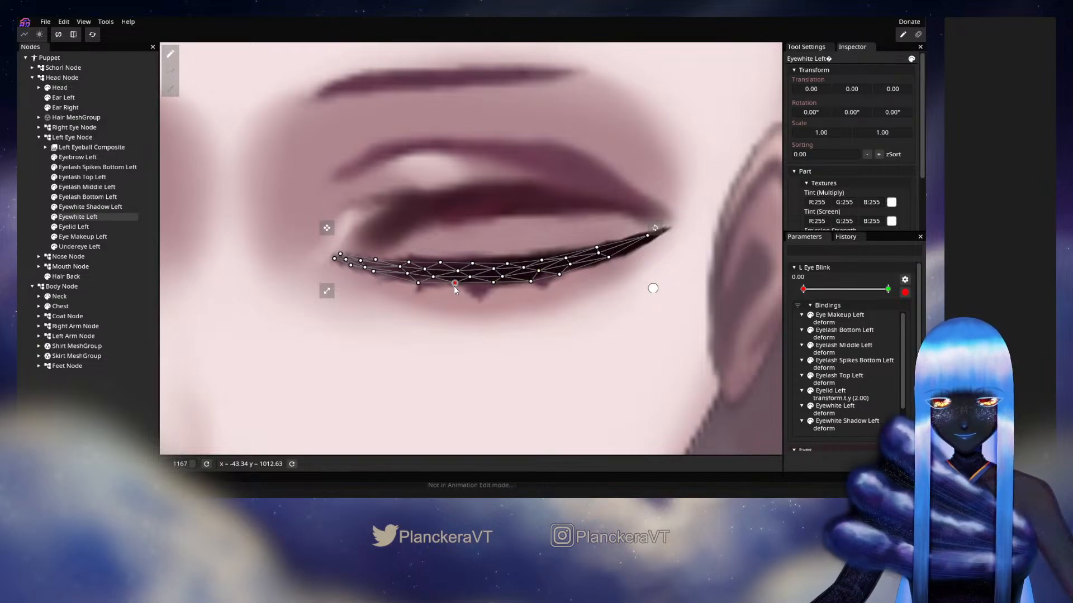
left_click(19, 237)
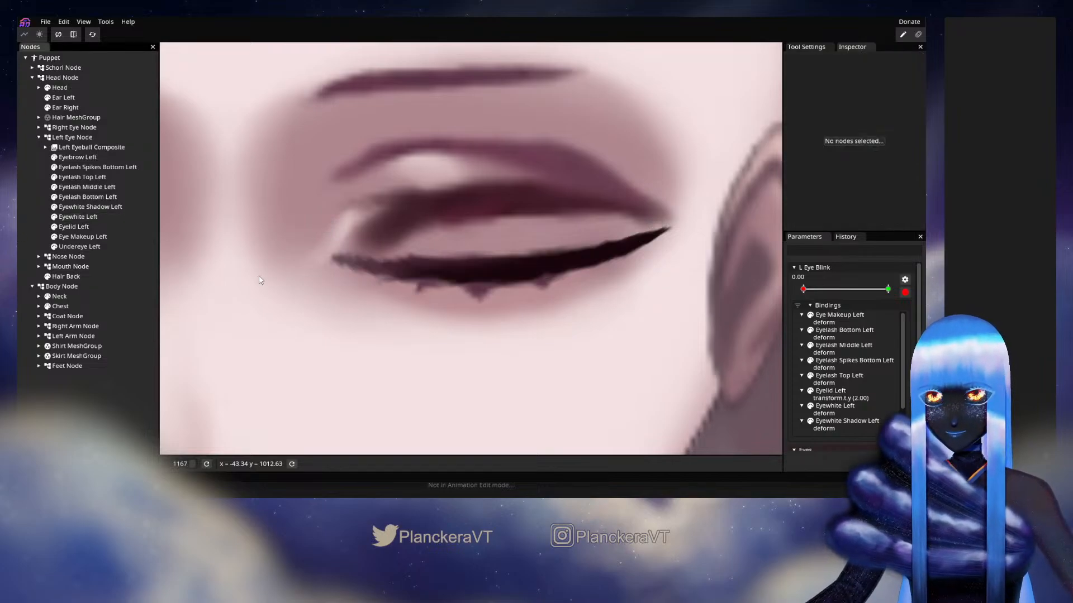
left_click(906, 293)
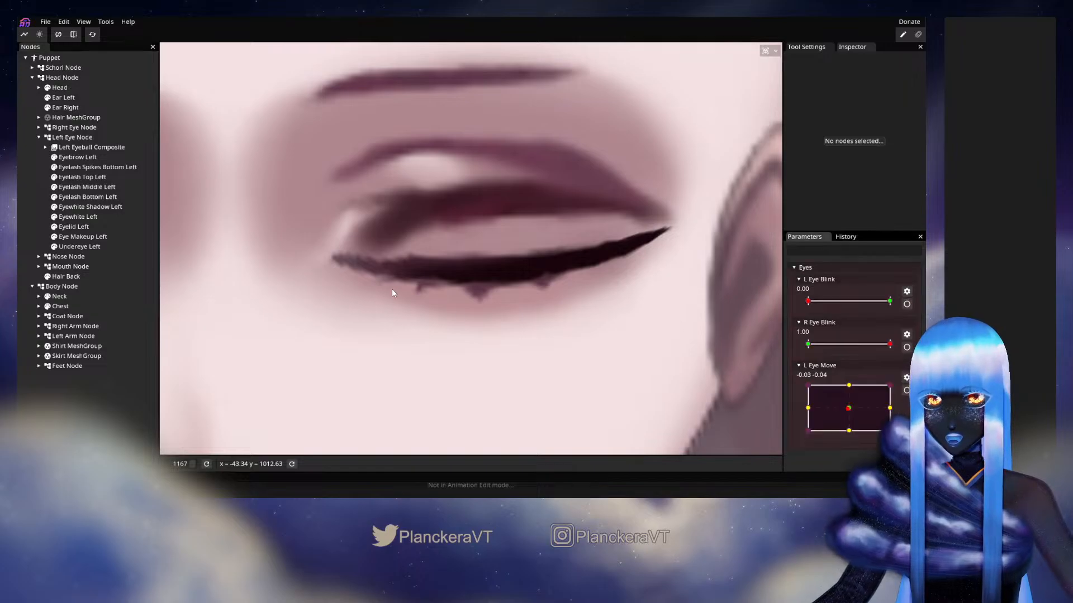
left_click_drag(808, 302, 805, 324)
scroll(395, 337, "down", 5)
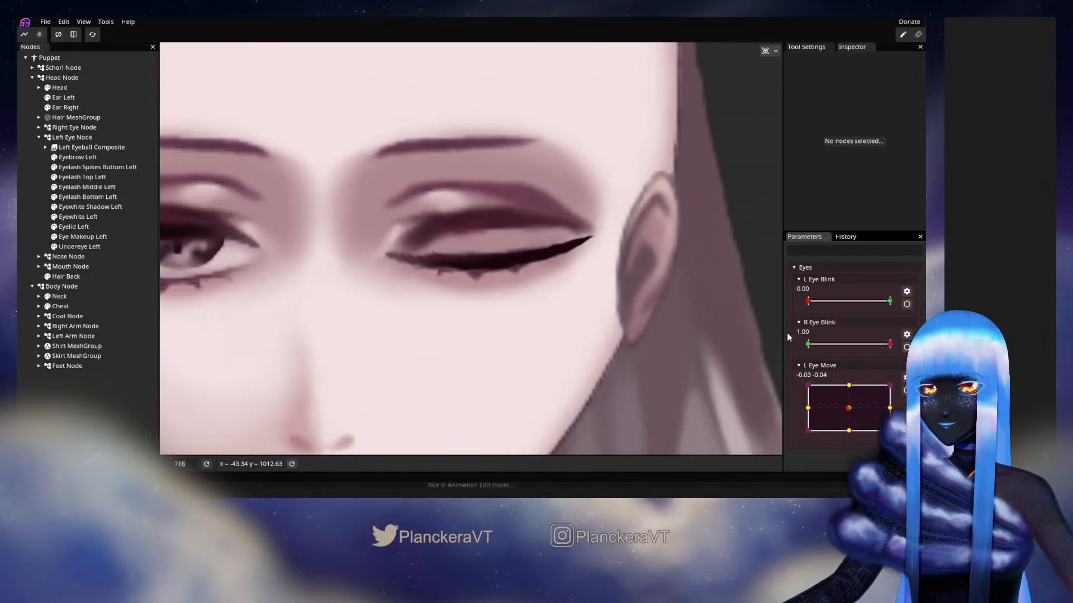
Tuck Eyewhite Left's mesh points near the inner eye corner into the lash line at L Eye Blink 0.00, and save the project
left_click(907, 304)
scroll(462, 291, "up", 3)
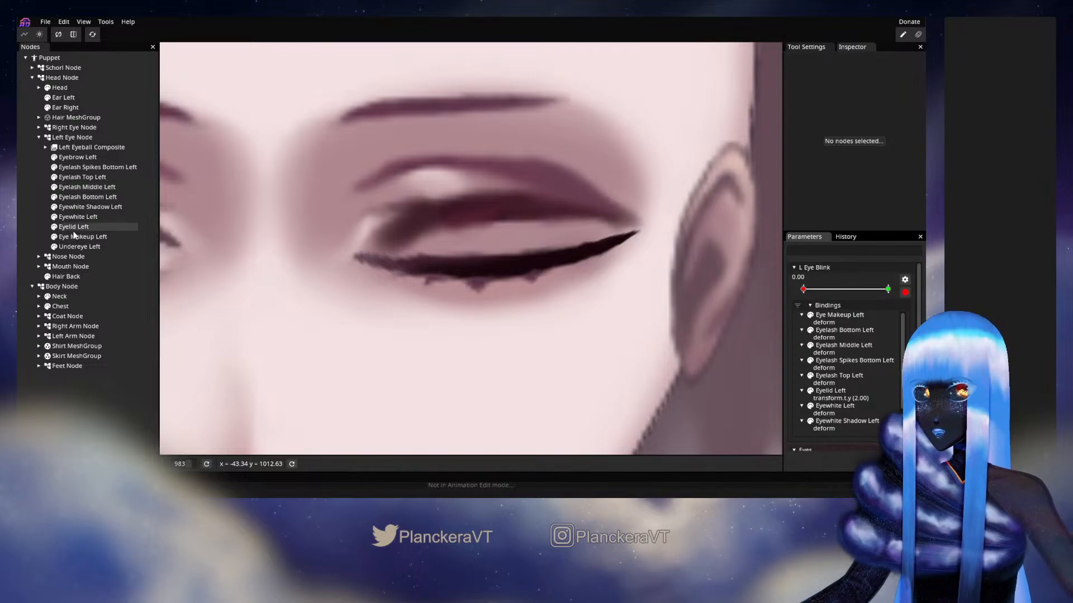
left_click(77, 217)
scroll(430, 291, "up", 1)
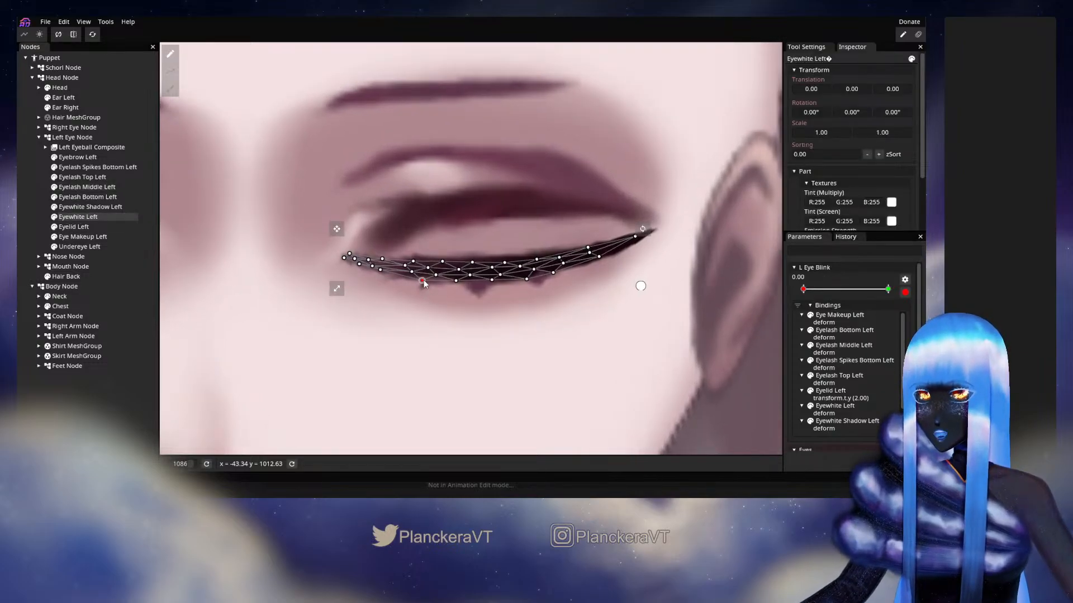
left_click_drag(424, 284, 423, 278)
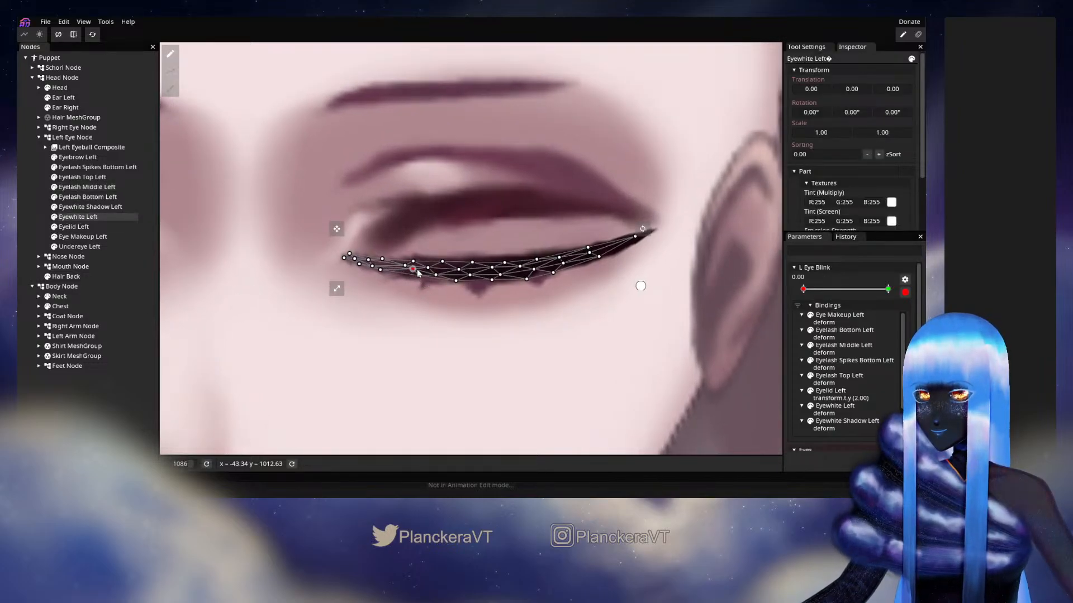
left_click_drag(383, 272, 385, 271)
left_click(369, 261)
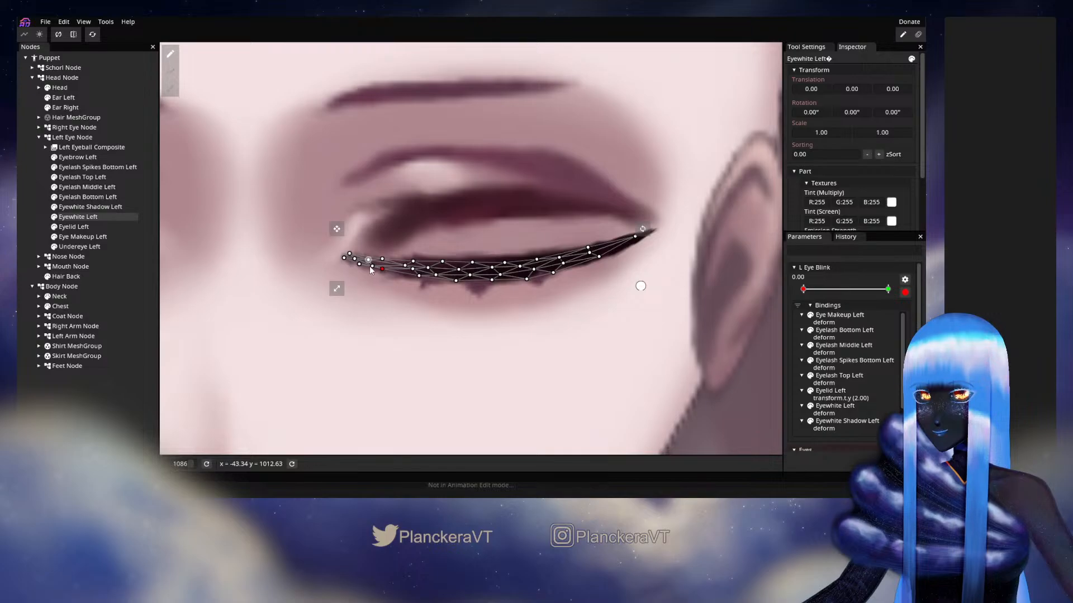
left_click(382, 269)
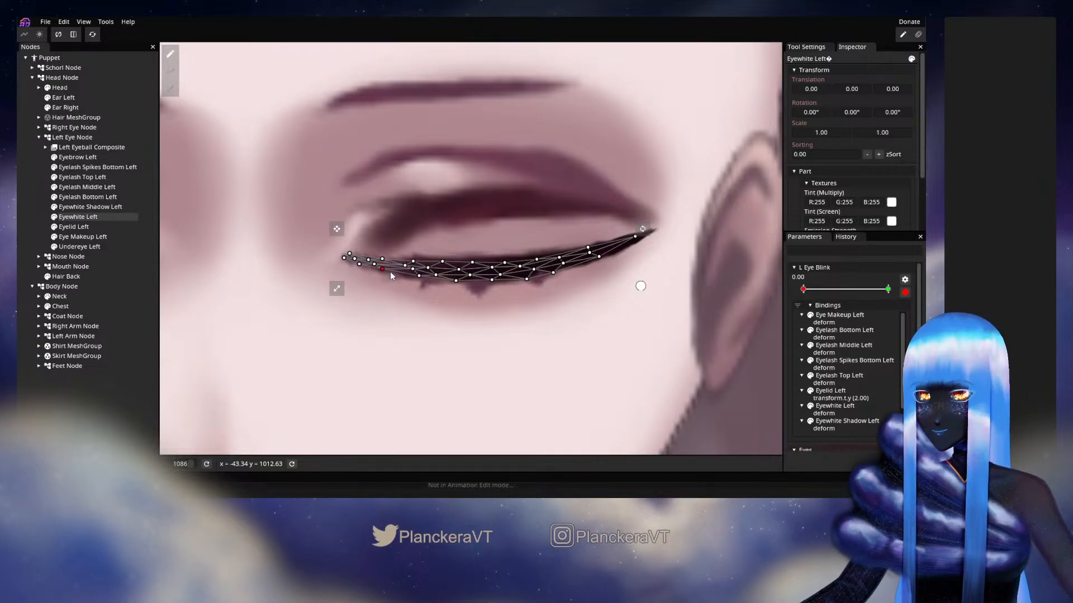
left_click(34, 193)
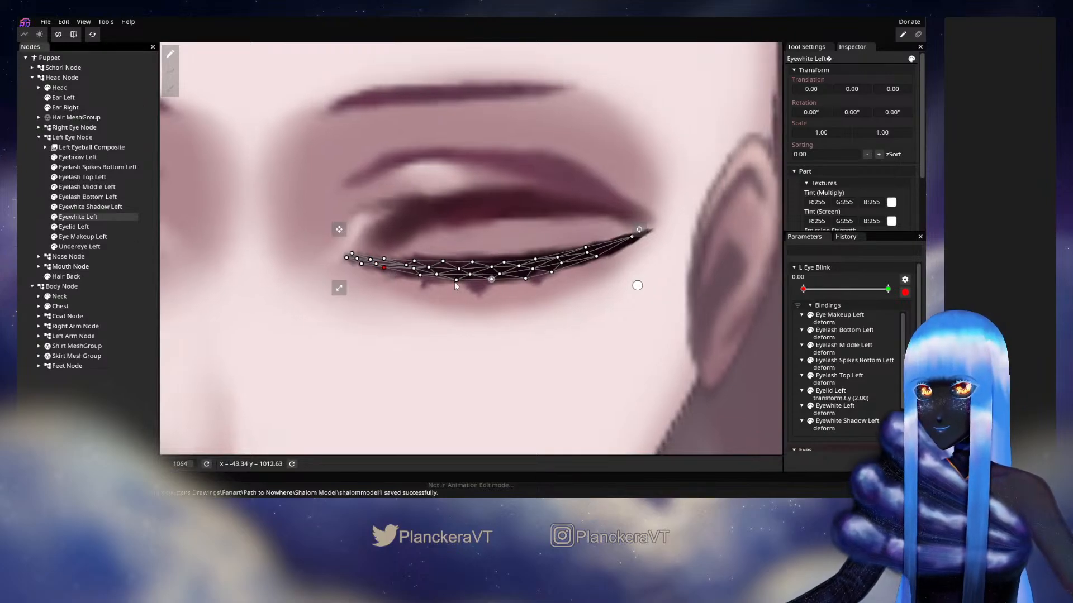
key("ctrl+s")
Recheck Eyewhite Left's closed-eye mesh, end the L Eye Blink editing and preview the blink near 0.00 on the whole face
scroll(474, 287, "down", 3)
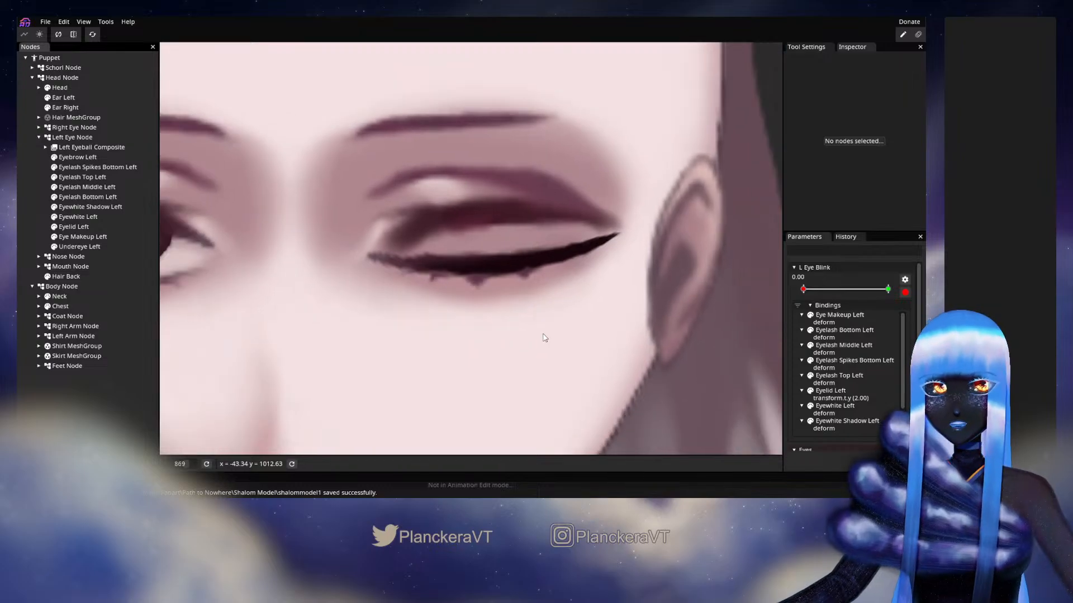
scroll(385, 279, "up", 2)
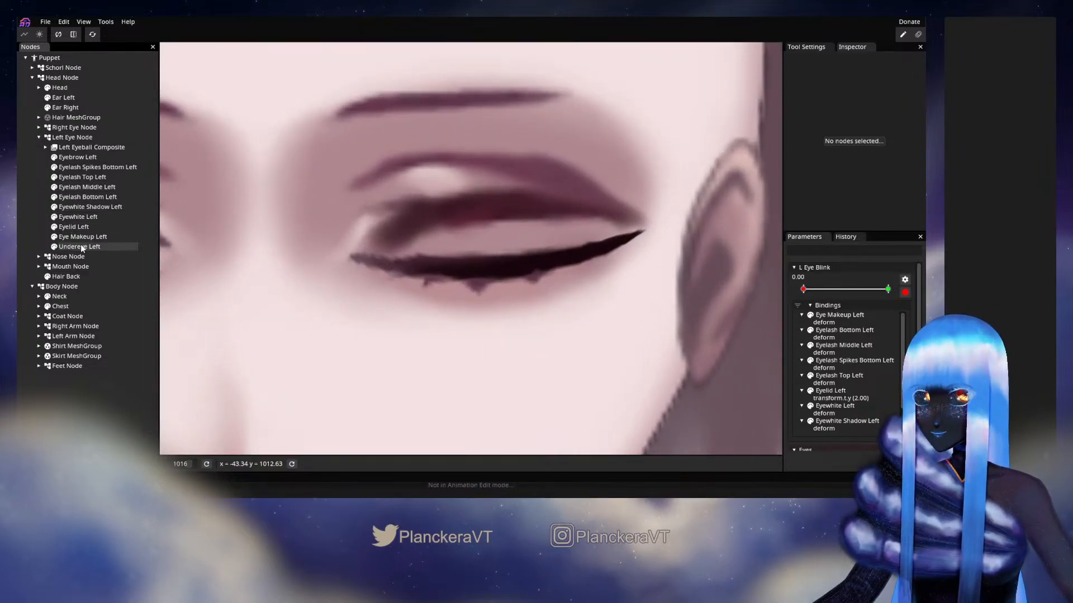
left_click(74, 217)
scroll(419, 289, "up", 2)
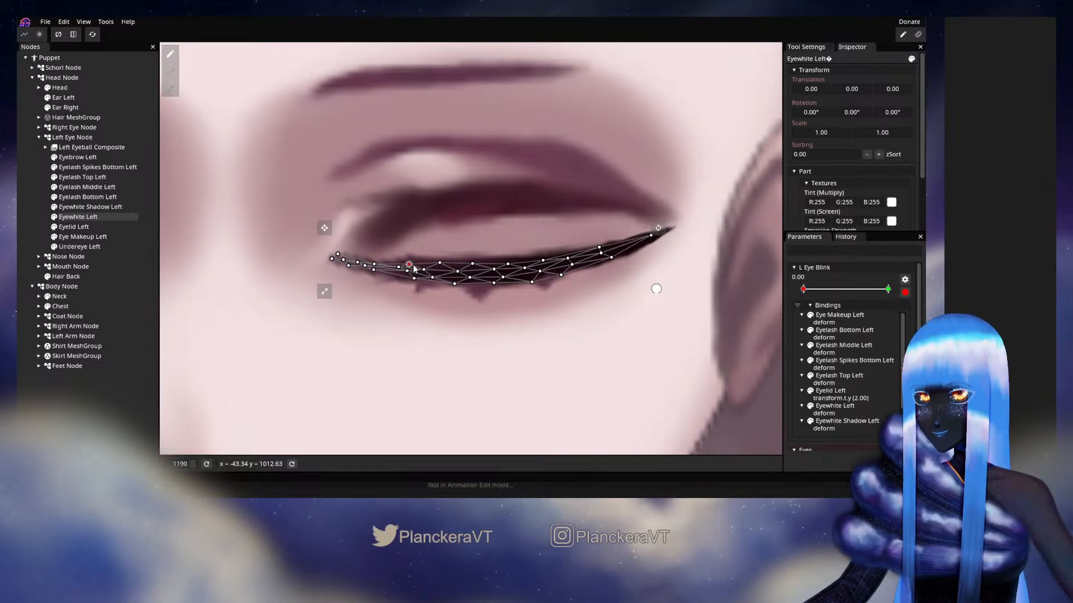
left_click(44, 228)
scroll(514, 300, "down", 5)
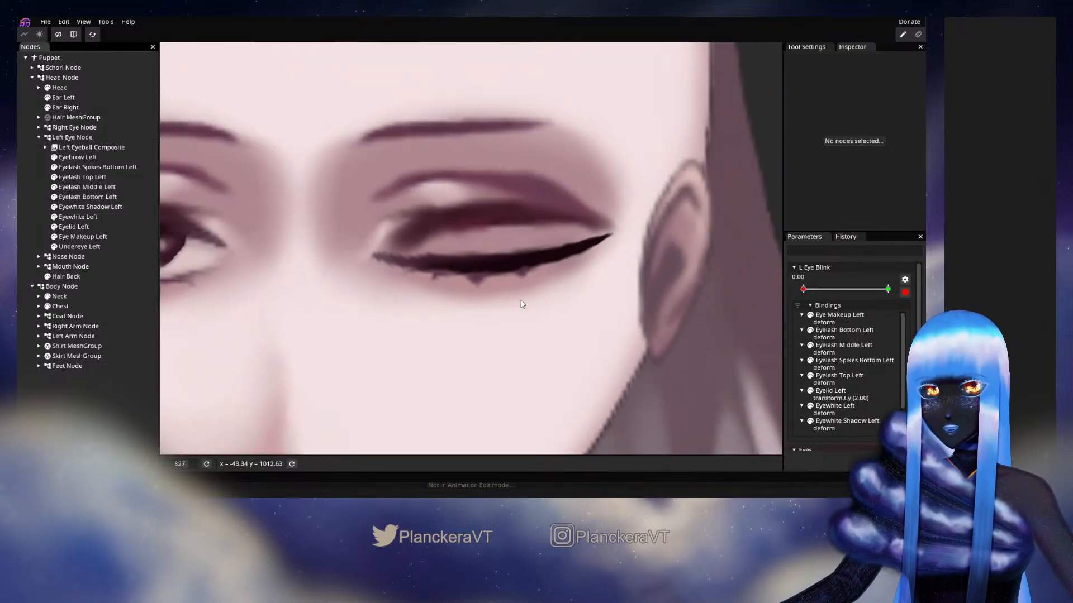
scroll(522, 304, "down", 6)
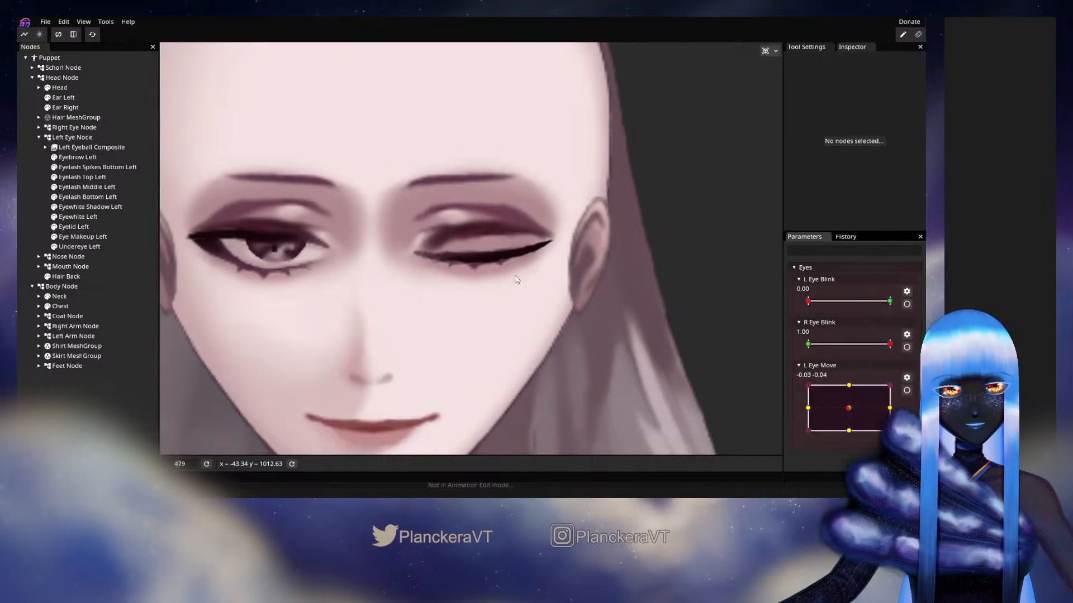
scroll(575, 304, "down", 5)
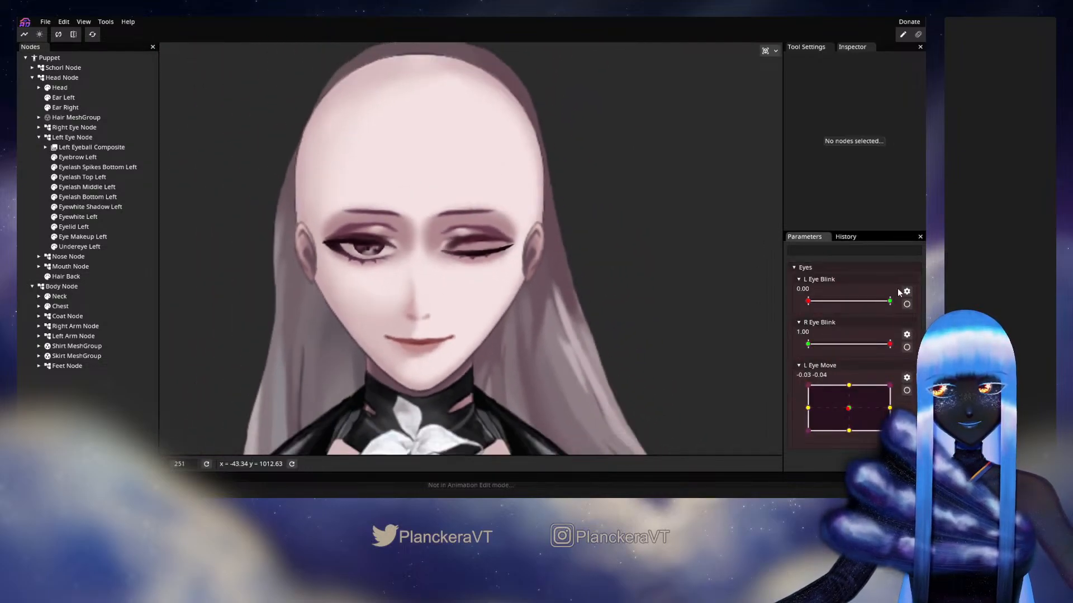
left_click_drag(822, 302, 780, 321)
Nudge Eyelash Spikes Bottom Left's outer and central spike points at L Eye Blink's 0.00 keypoint, end the editing and preview the blink
left_click(907, 304)
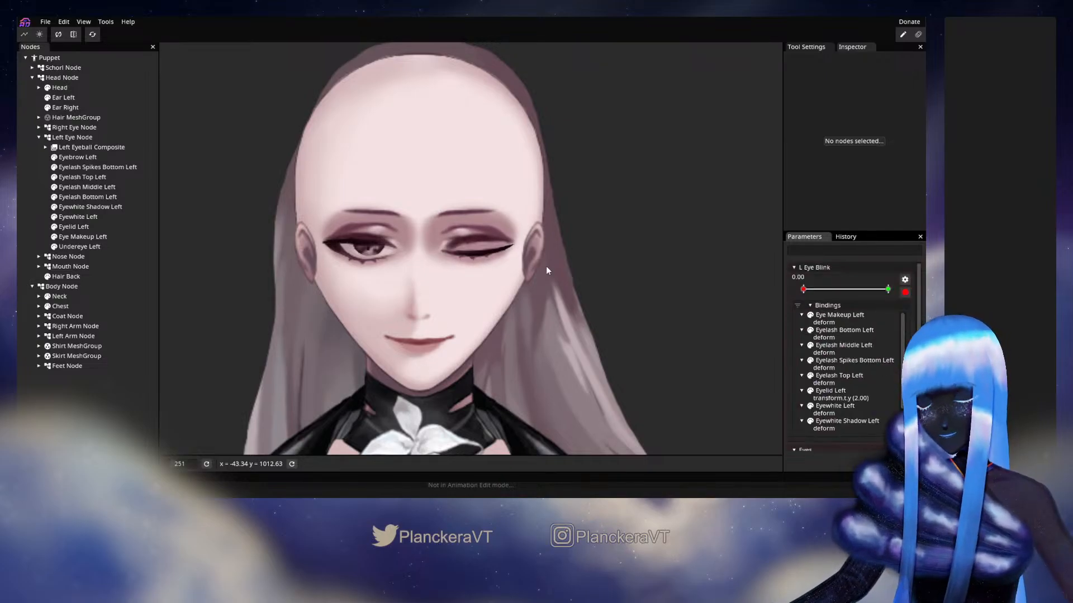
scroll(545, 266, "up", 6)
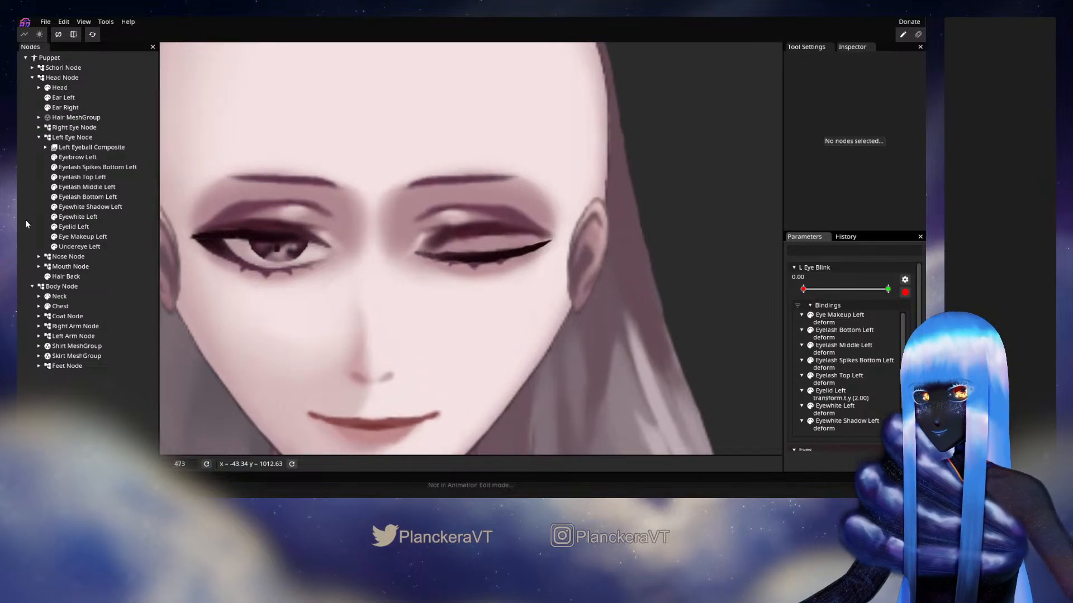
left_click(88, 197)
scroll(505, 287, "up", 2)
scroll(497, 279, "up", 3)
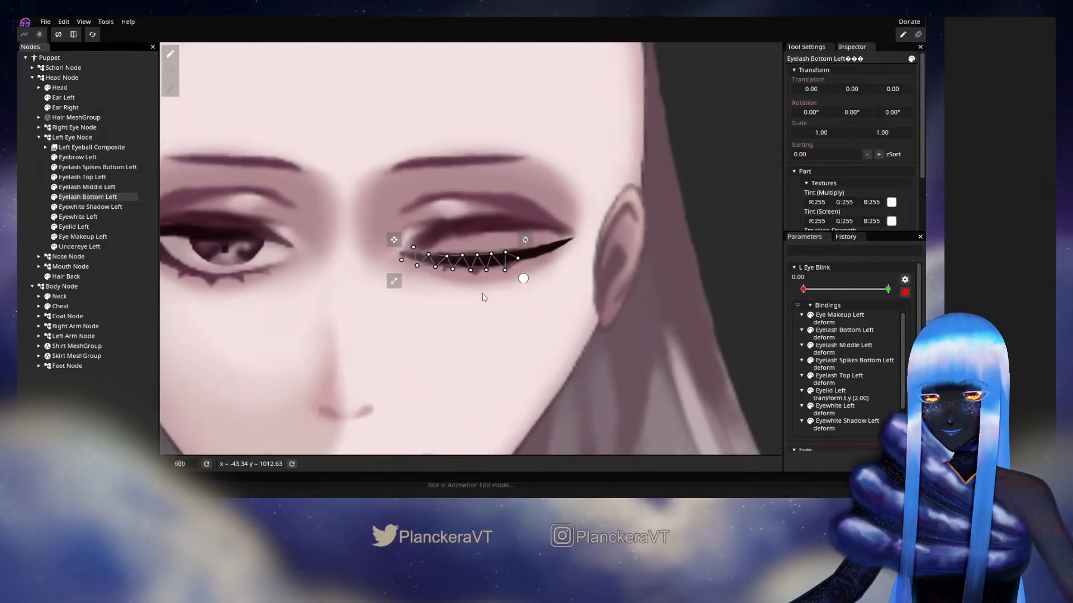
left_click(88, 169)
scroll(481, 294, "up", 2)
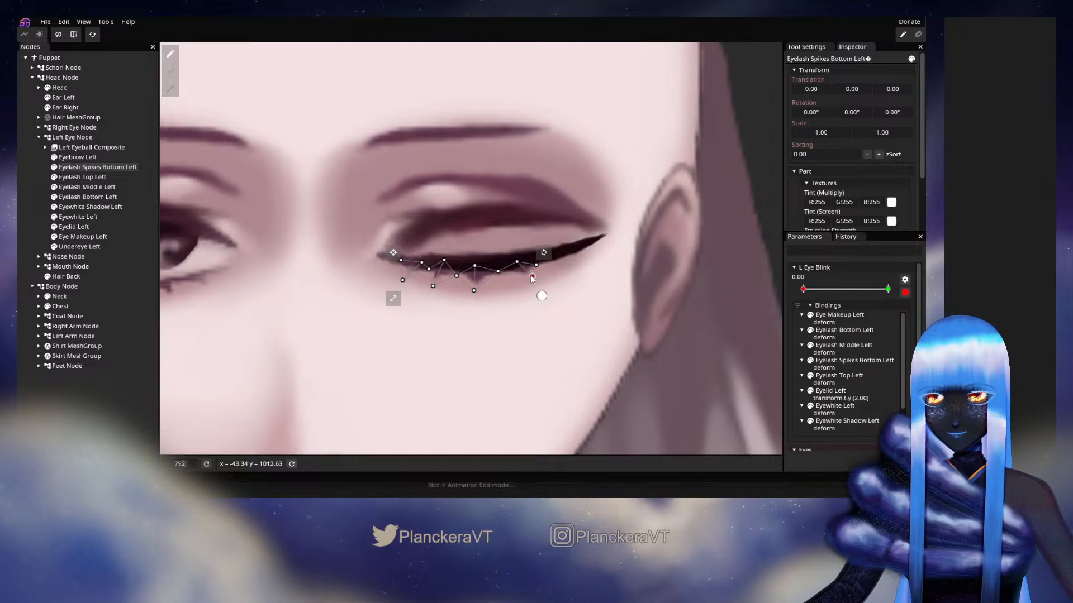
left_click(534, 276)
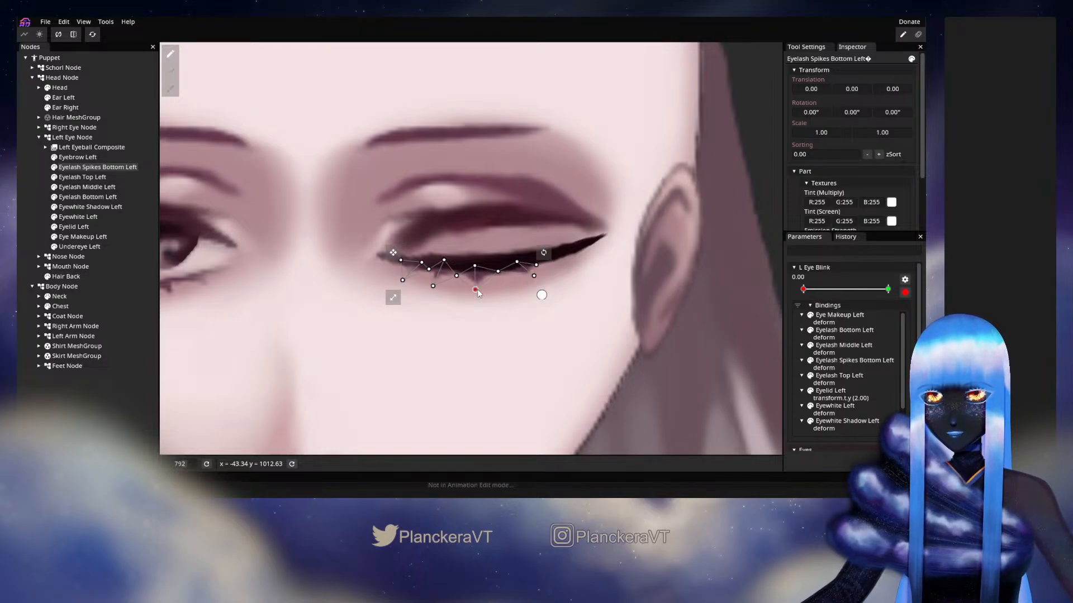
left_click(31, 205)
scroll(585, 302, "down", 3)
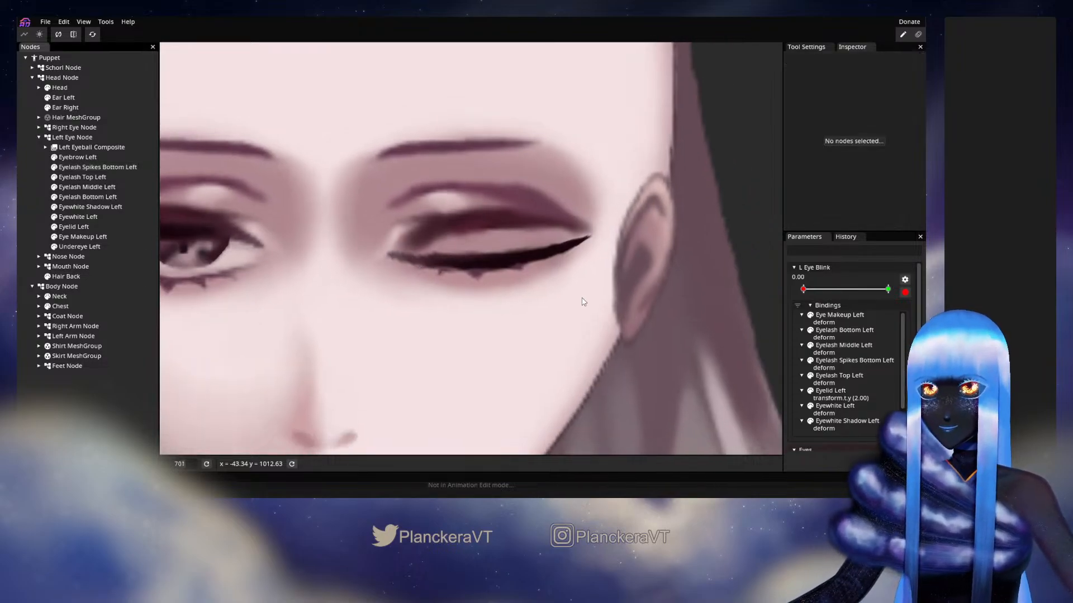
left_click(904, 292)
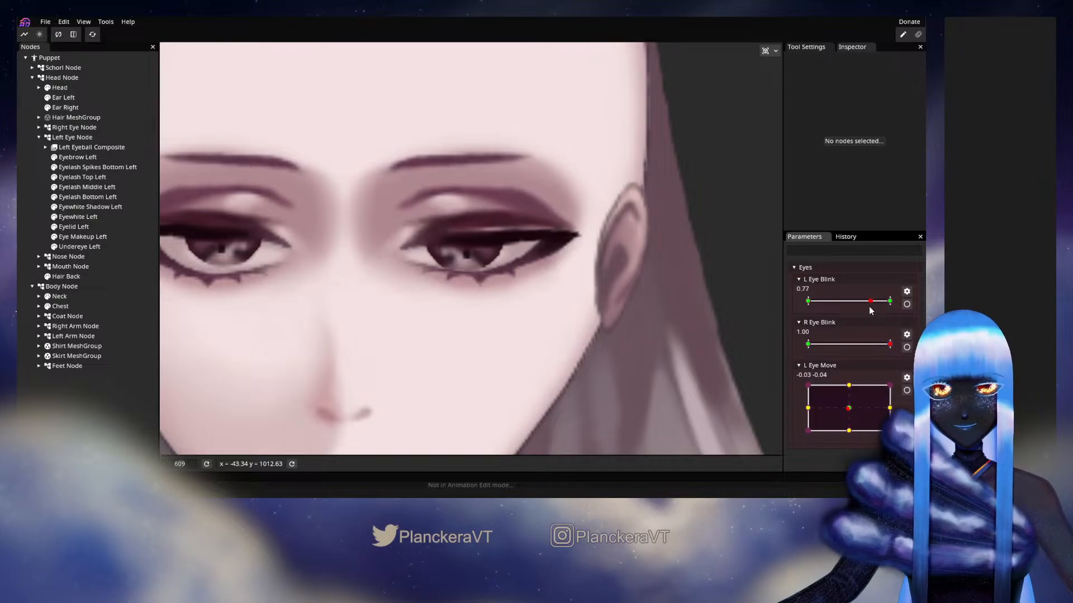
mouse_move(807, 301)
left_mouse_down()
mouse_move(883, 306)
mouse_move(802, 304)
left_mouse_up()
Touch up Eyelash Middle Left's lower mesh points at L Eye Blink 0.00, end the editing and preview the nearly closed eye on the whole face
left_click(907, 304)
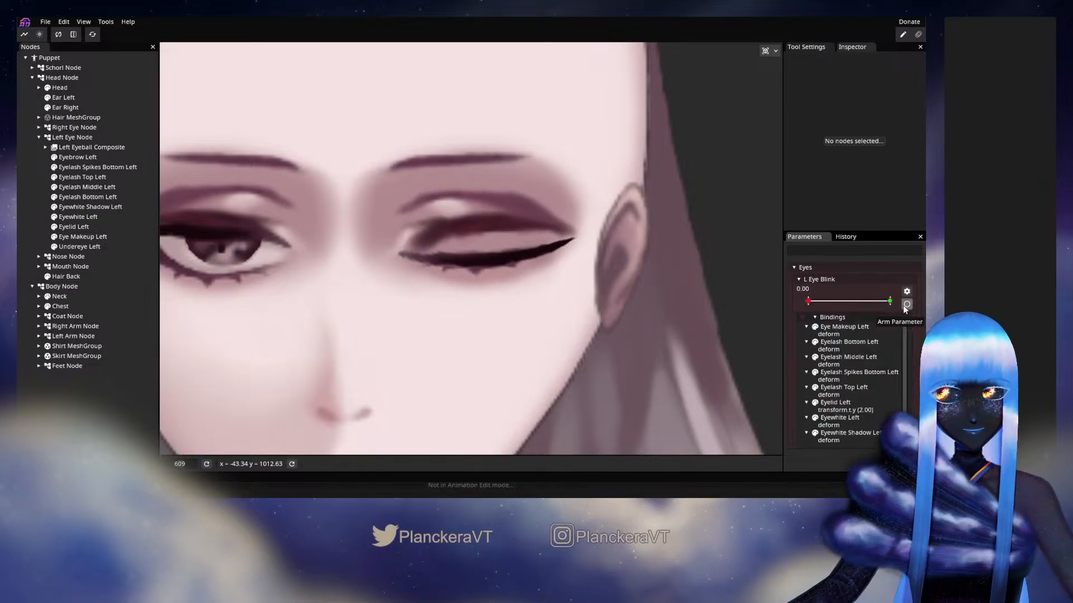
left_click(86, 187)
scroll(528, 282, "up", 3)
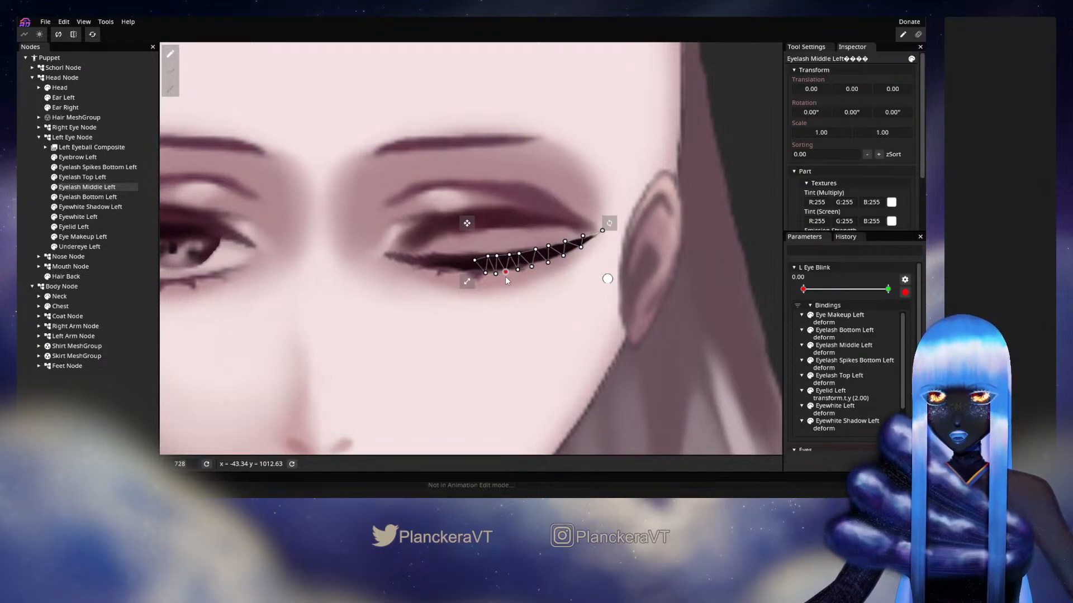
left_click(469, 325)
scroll(470, 324, "down", 3)
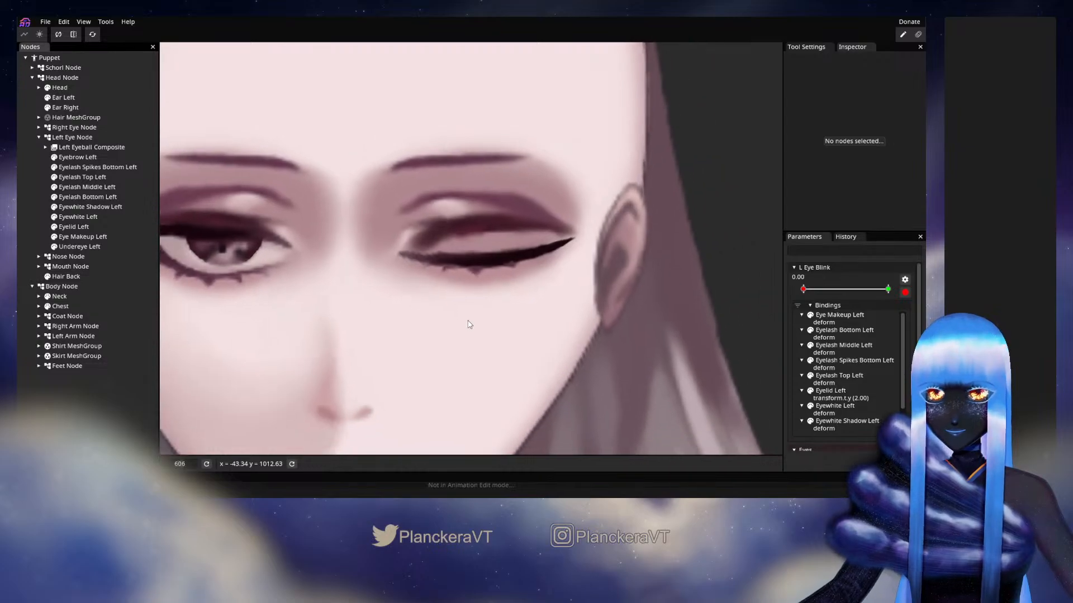
scroll(469, 325, "down", 10)
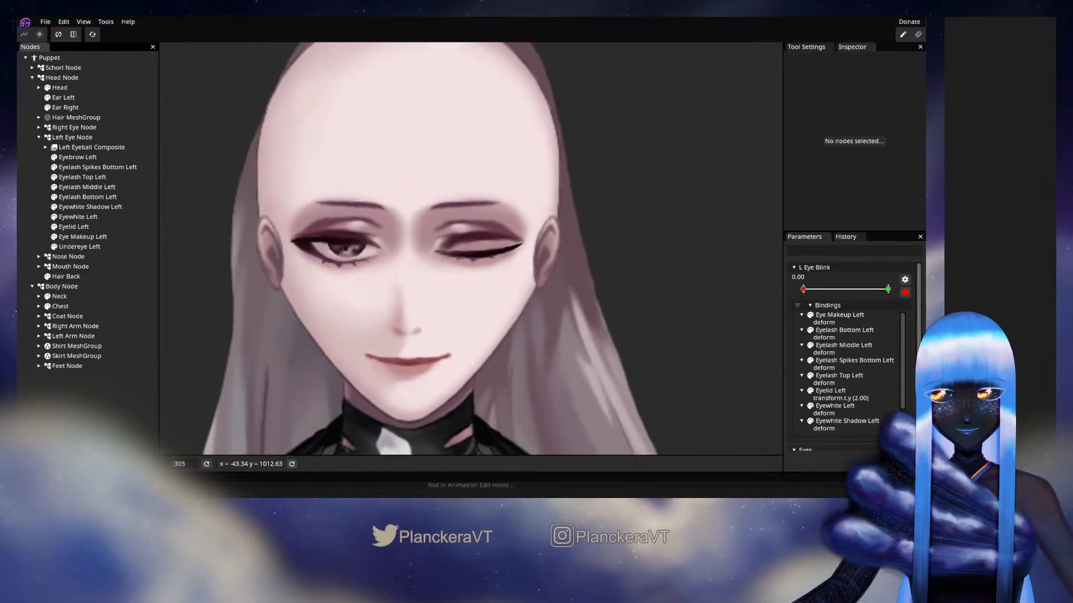
left_click(905, 292)
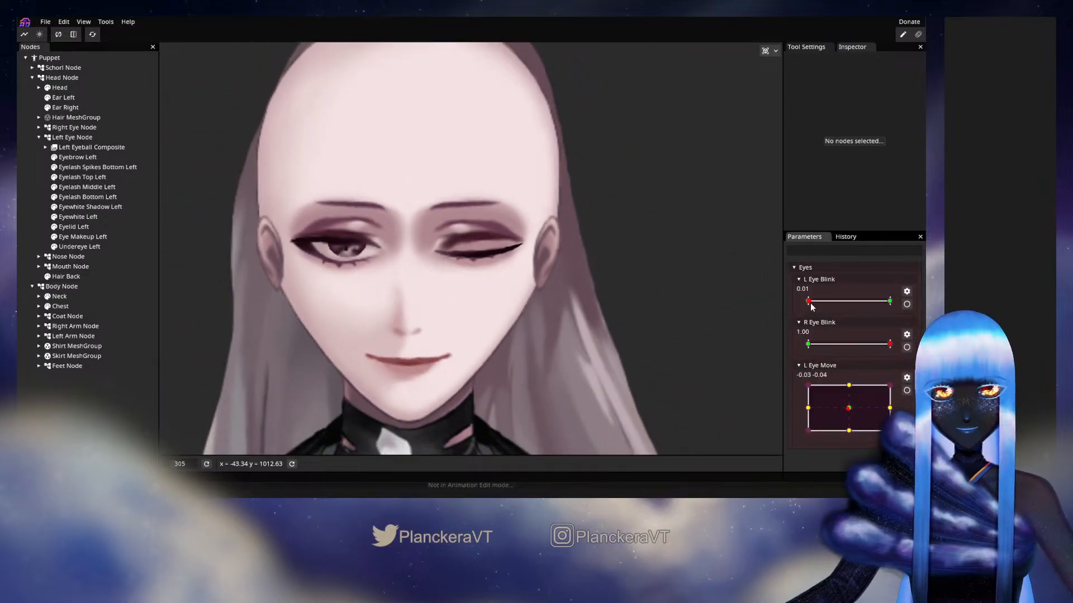
mouse_move(810, 304)
left_mouse_down()
mouse_move(895, 303)
mouse_move(810, 304)
left_mouse_up()
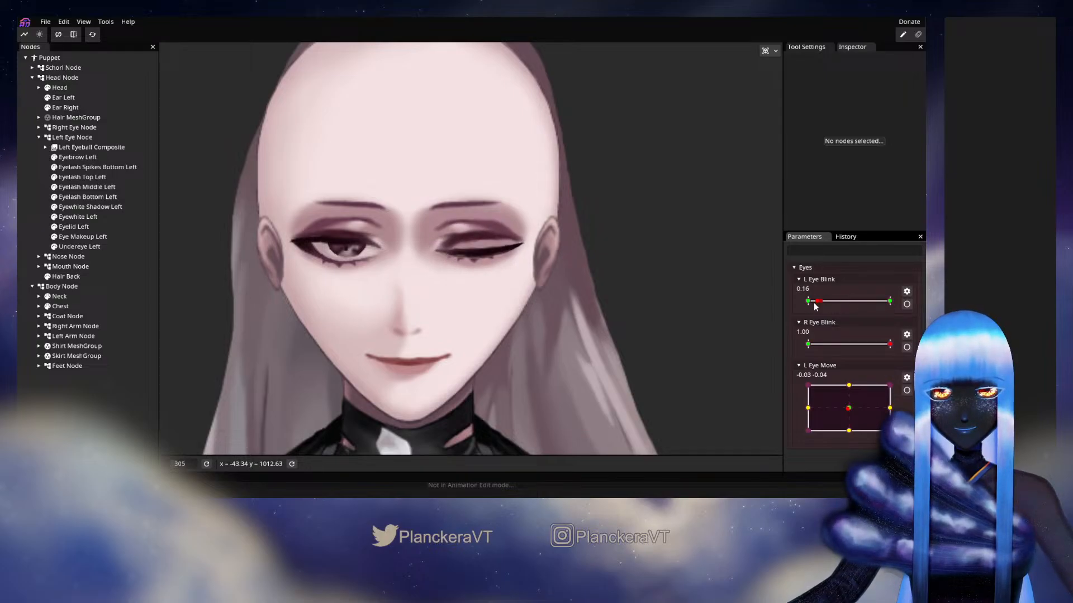
Shift Eyelash Spikes Bottom Left's outermost spike points inward at L Eye Blink 0.00, end the editing and return L Eye Blink to 1.00
left_click(906, 304)
scroll(469, 246, "up", 3)
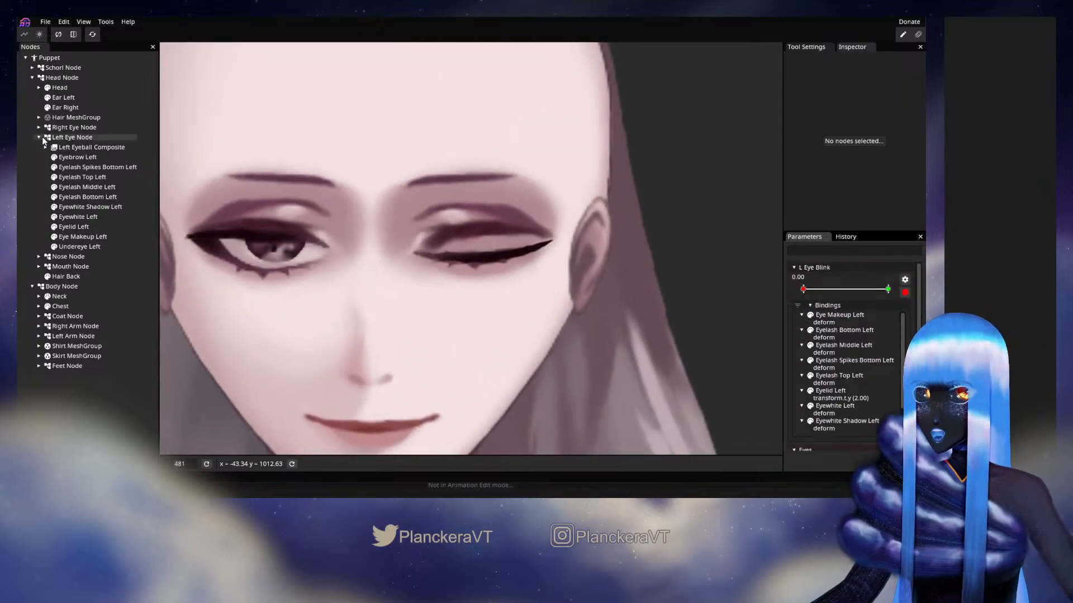
left_click(95, 167)
scroll(475, 257, "up", 2)
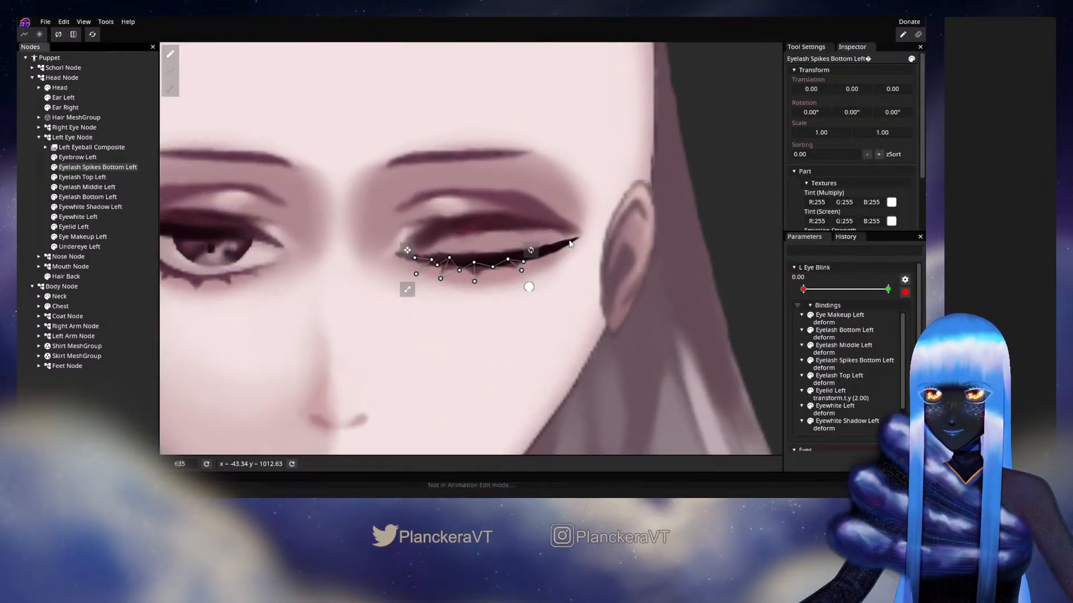
left_click_drag(570, 241, 515, 272)
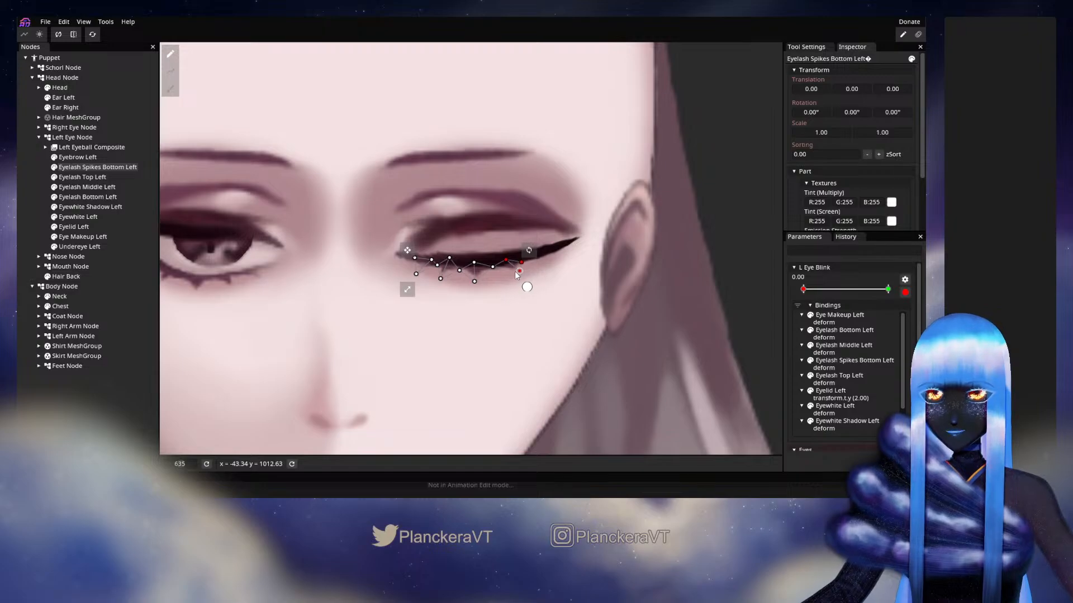
left_click(589, 297)
scroll(590, 297, "down", 3)
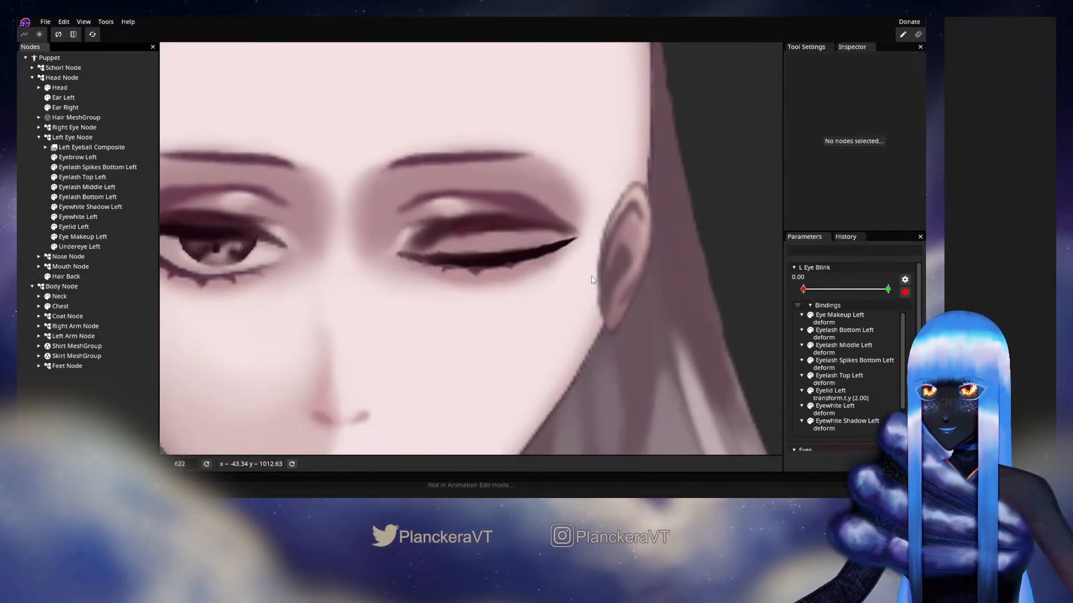
scroll(565, 296, "down", 2)
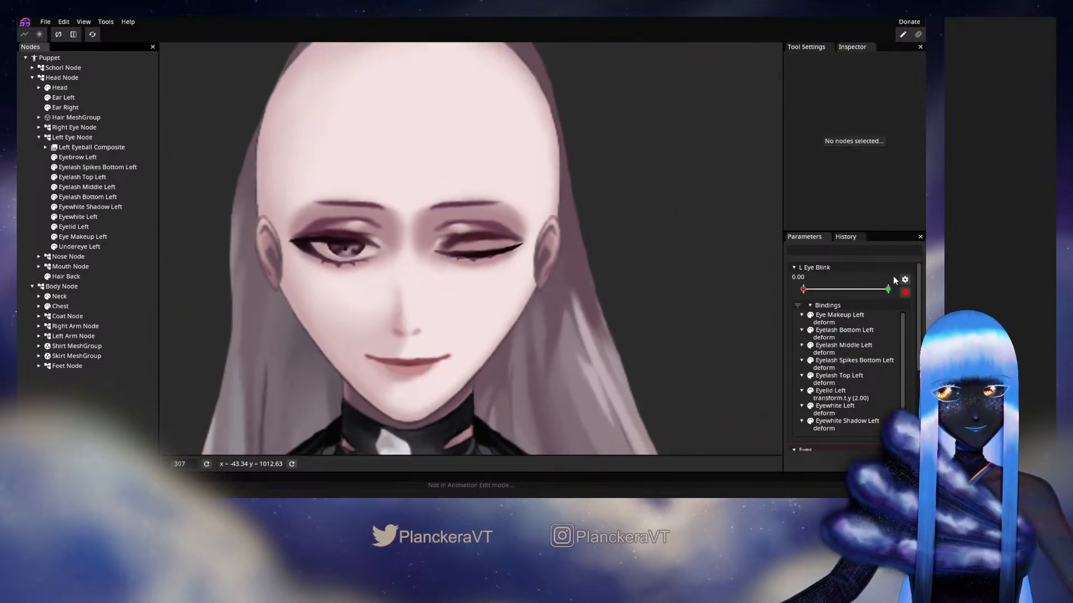
left_click(904, 292)
left_click_drag(808, 301, 922, 320)
Copy L Eye Blink, paste it horizontally flipped onto R Eye Blink, and test the right eye's blink
right_click(835, 294)
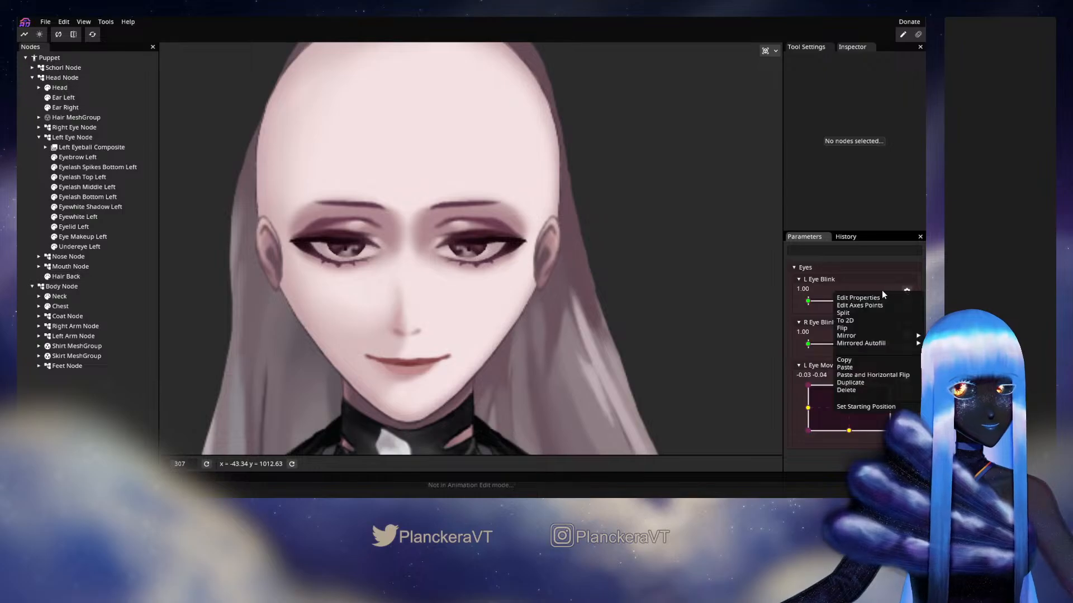
left_click(858, 361)
left_click(906, 334)
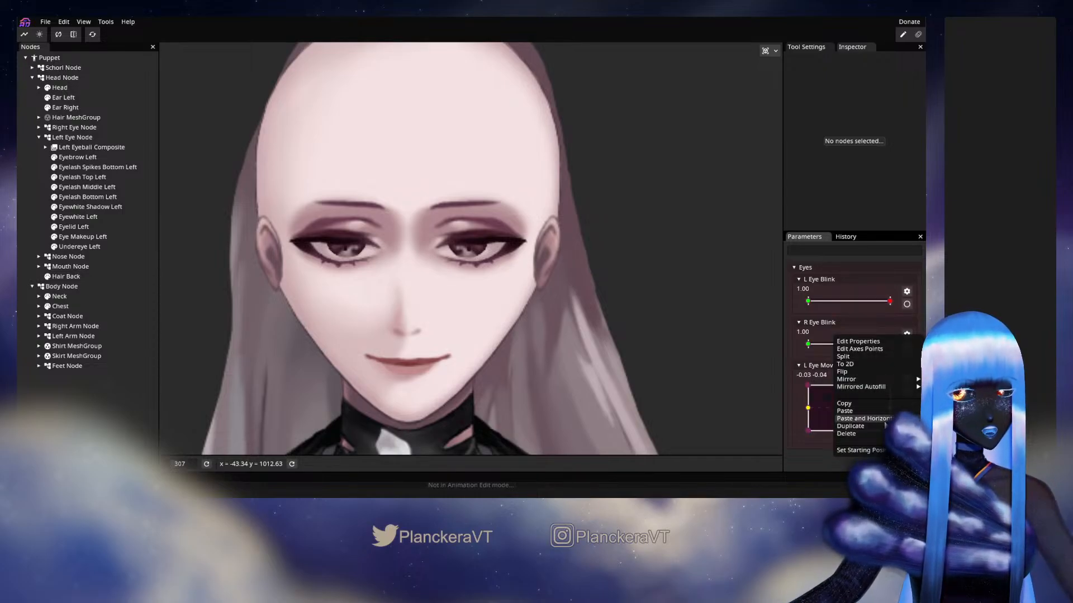
left_click(889, 418)
mouse_move(885, 349)
left_mouse_down()
mouse_move(771, 348)
mouse_move(895, 347)
left_mouse_up()
Show Hair MeshGroup again and preview L Eye Move at its vertical extremes of -1.00 and 1.00
scroll(525, 351, "down", 3)
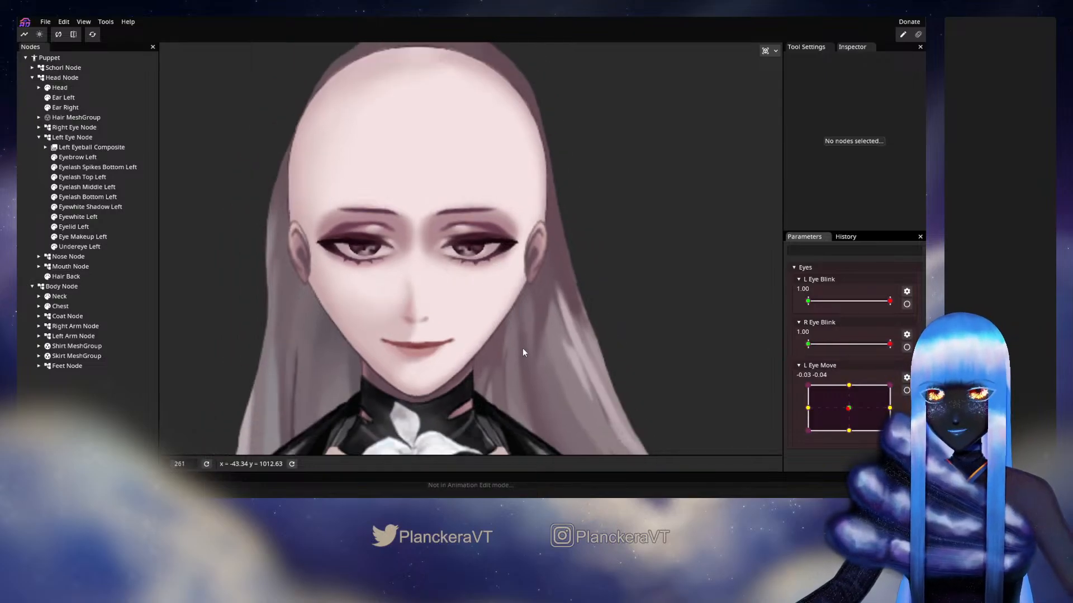
left_click(48, 117)
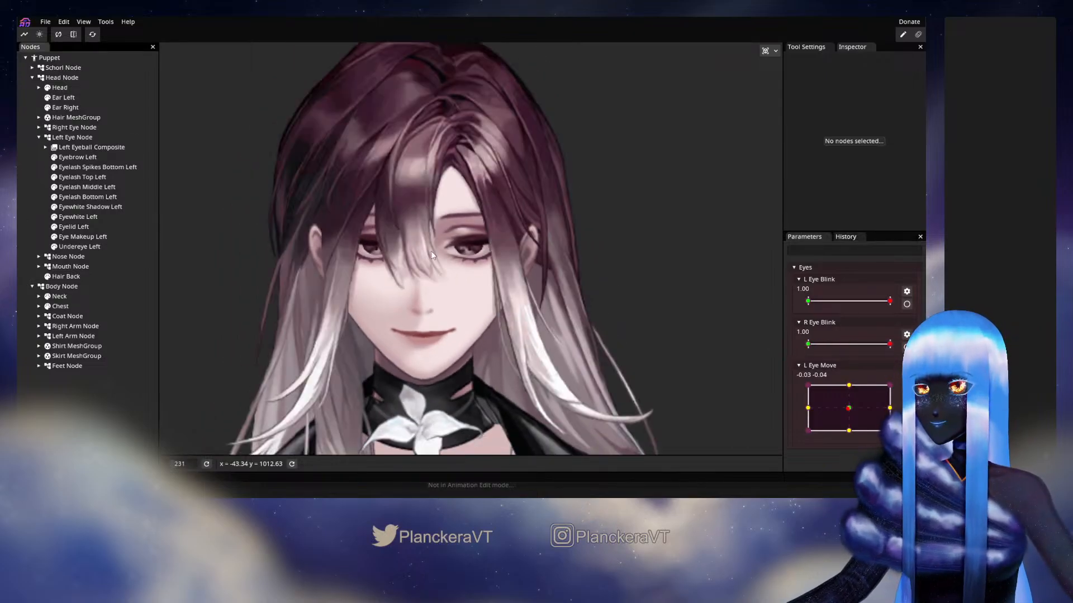
mouse_move(859, 398)
left_mouse_down()
mouse_move(891, 387)
mouse_move(769, 406)
mouse_move(769, 431)
mouse_move(862, 436)
mouse_move(858, 400)
left_mouse_up()
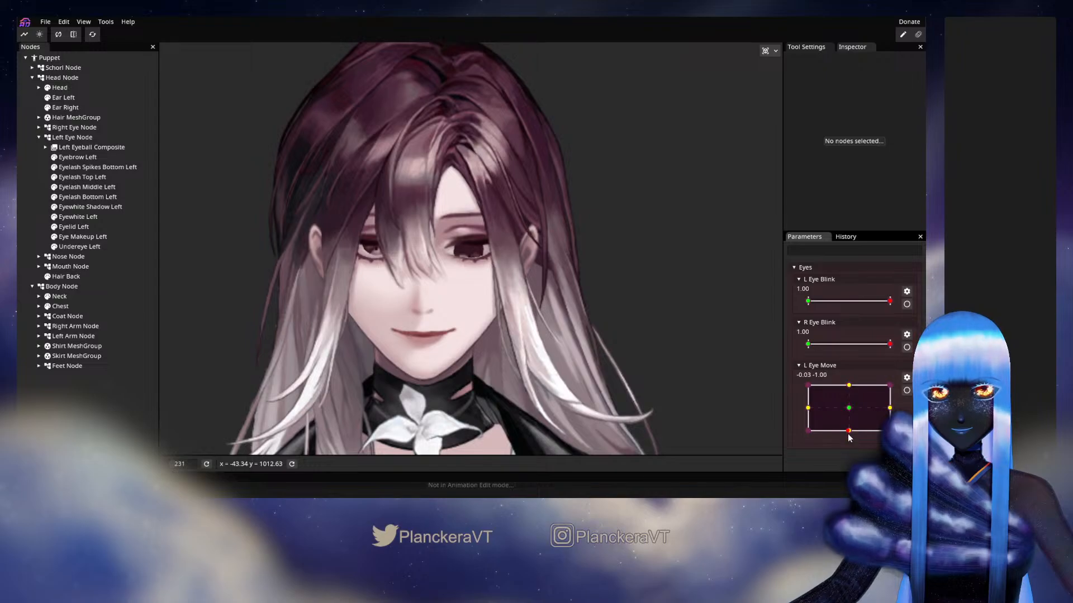
left_click_drag(849, 382, 849, 388)
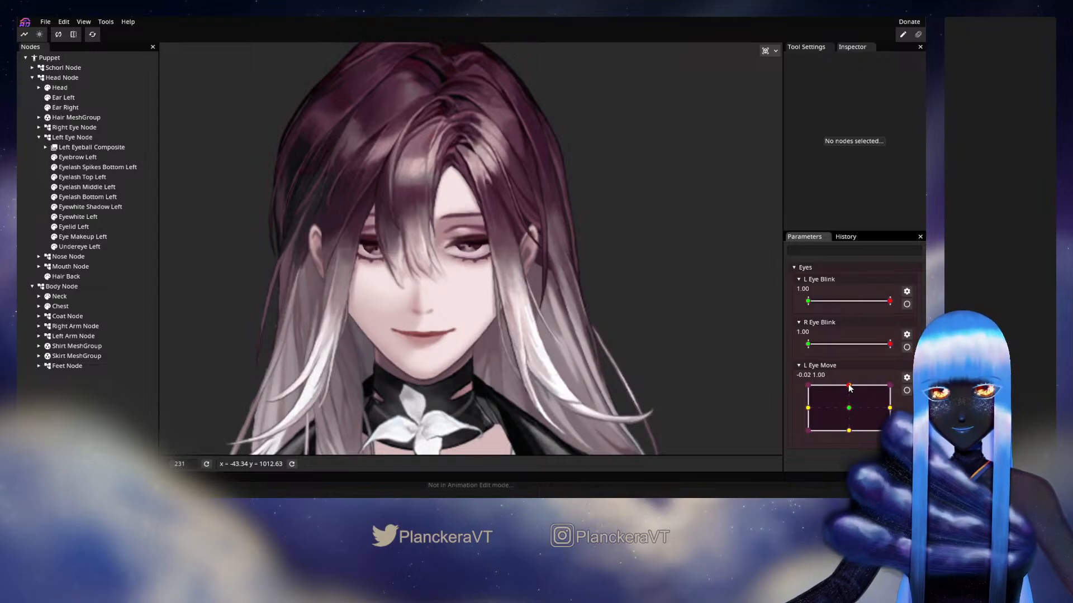
Deform Eyeball Shadows Left at L Eye Move's 0.00, 1.00 keypoint by moving its central mesh points slightly downward
left_click(910, 394)
scroll(531, 297, "up", 5)
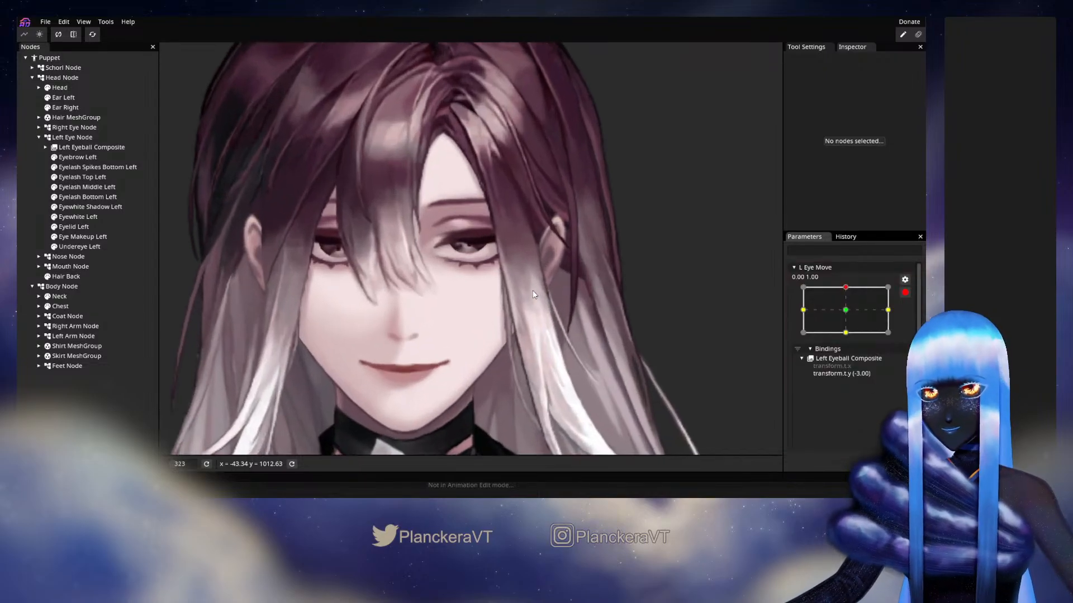
left_click(45, 147)
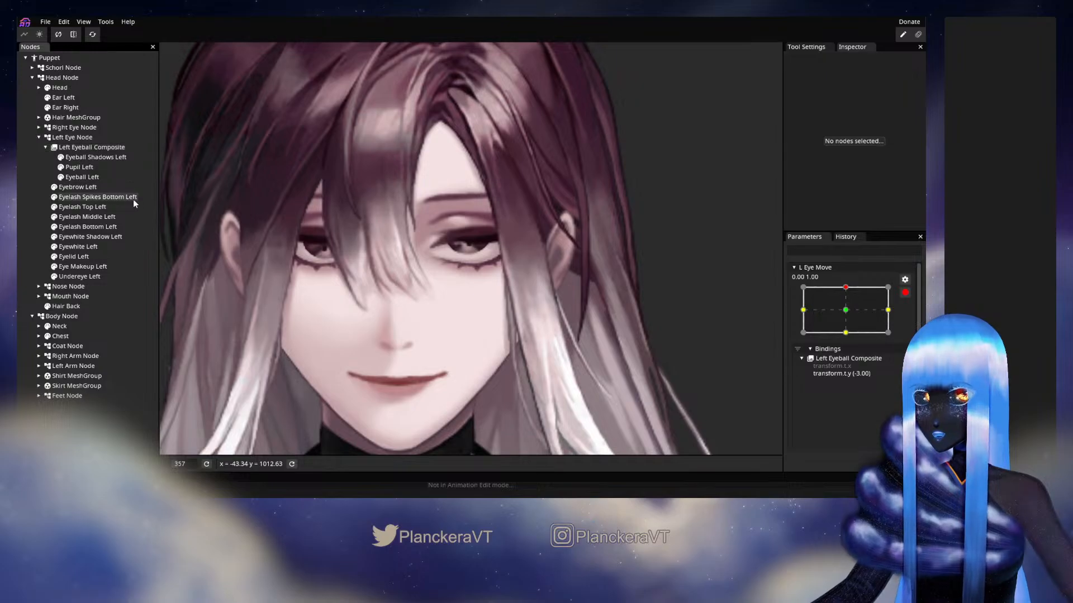
left_click(134, 158)
scroll(535, 240, "up", 4)
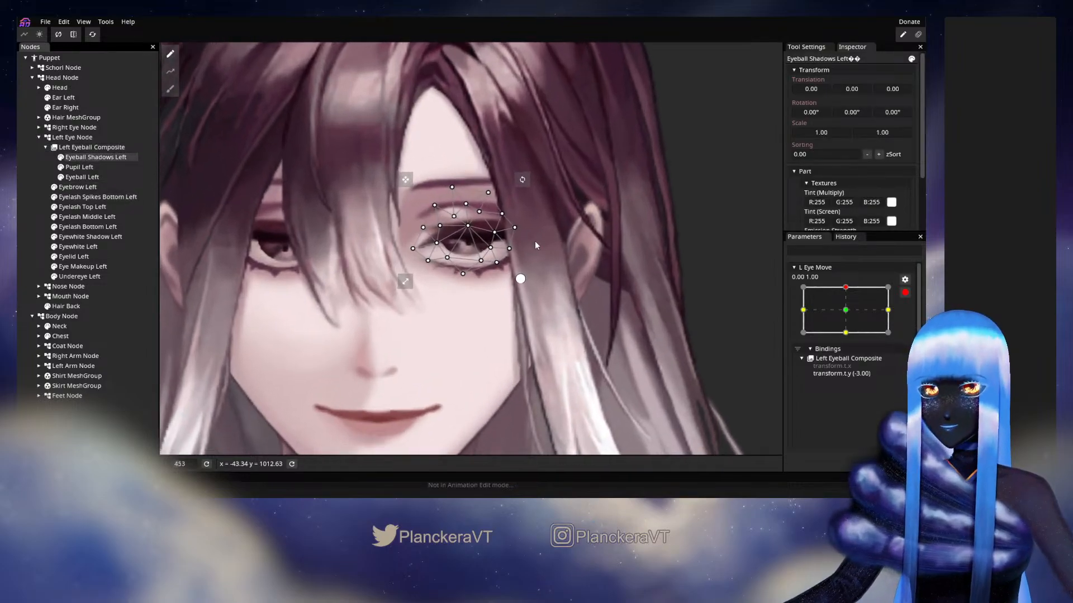
left_click_drag(468, 228, 467, 238)
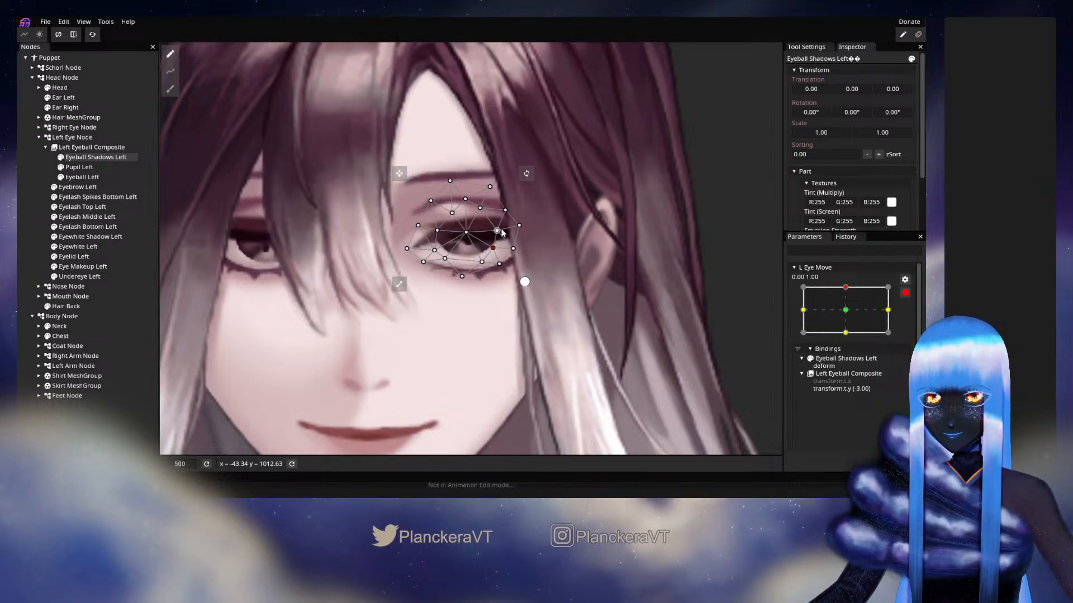
left_click_drag(467, 232, 469, 239)
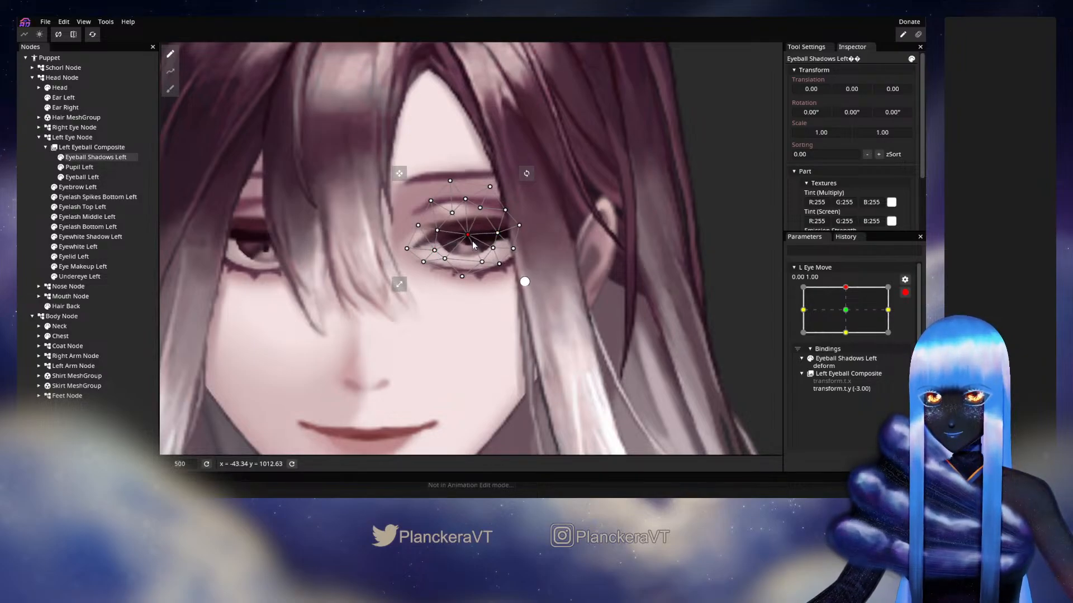
left_click(29, 222)
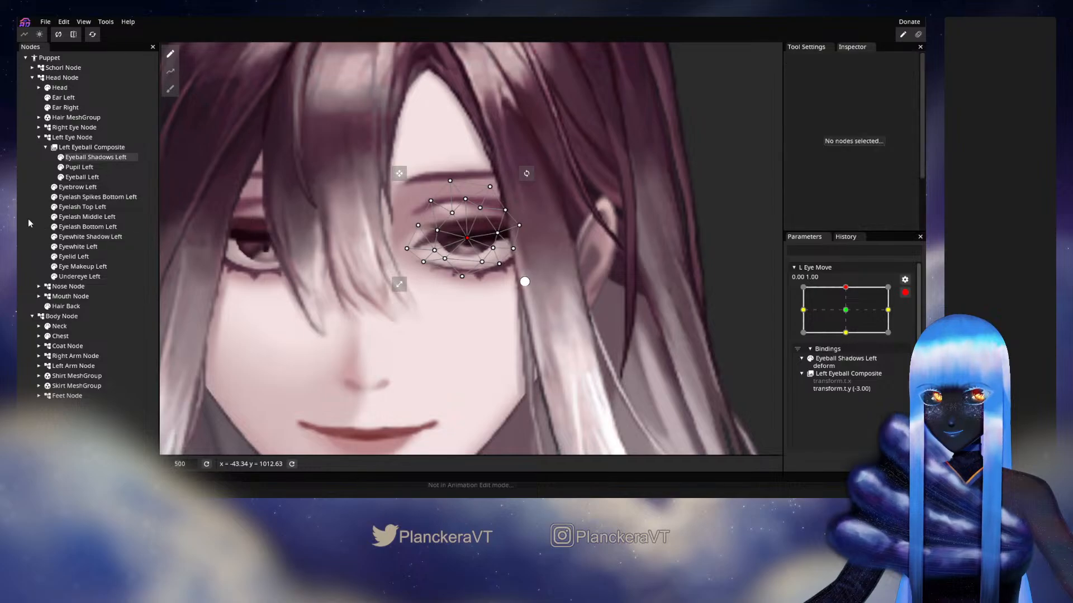
End the L Eye Move editing and preview the left eye's movement across its range with the adjusted eyeball shadow
scroll(485, 267, "down", 5)
scroll(493, 284, "down", 1)
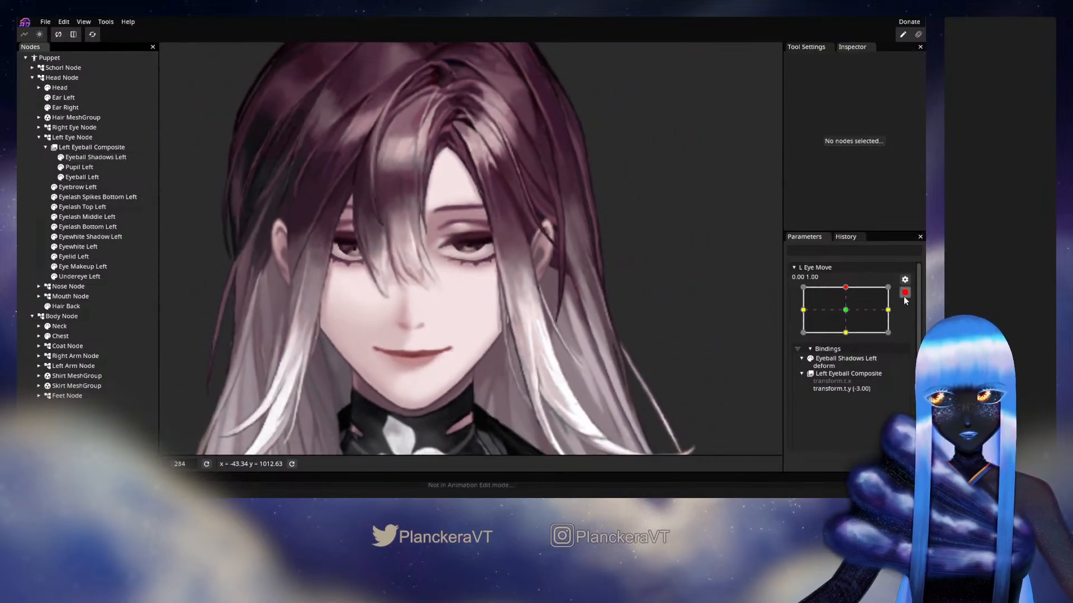
scroll(854, 339, "up", 3)
left_click_drag(853, 398, 853, 422)
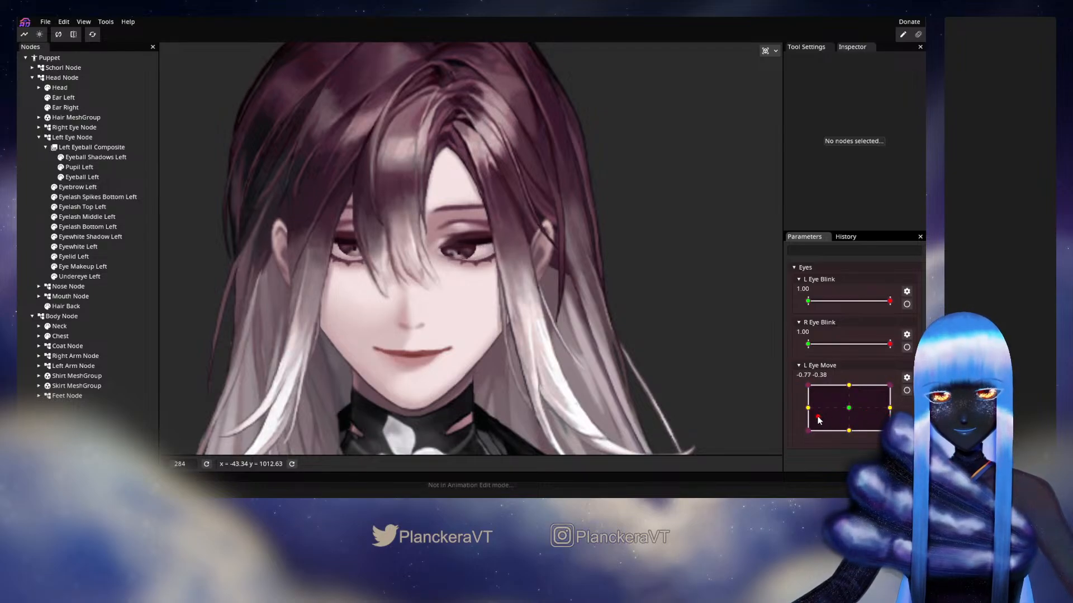
Preview the left eye's movement near its centre and check the mask settings of the Eyeball Shadows Left layer
left_click_drag(819, 421, 847, 408)
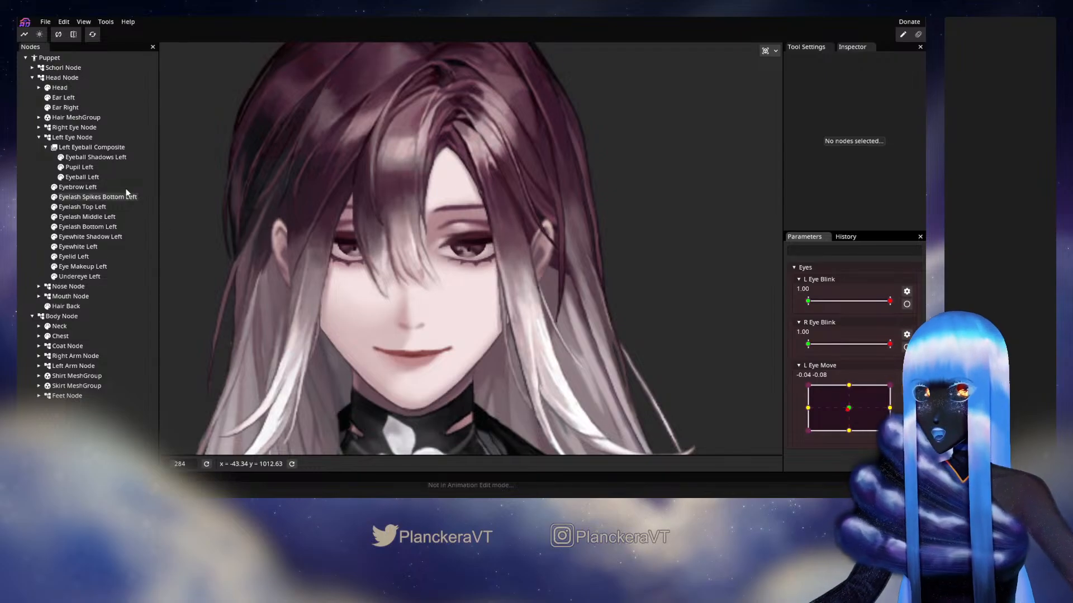
left_click(88, 156)
scroll(799, 162, "down", 5)
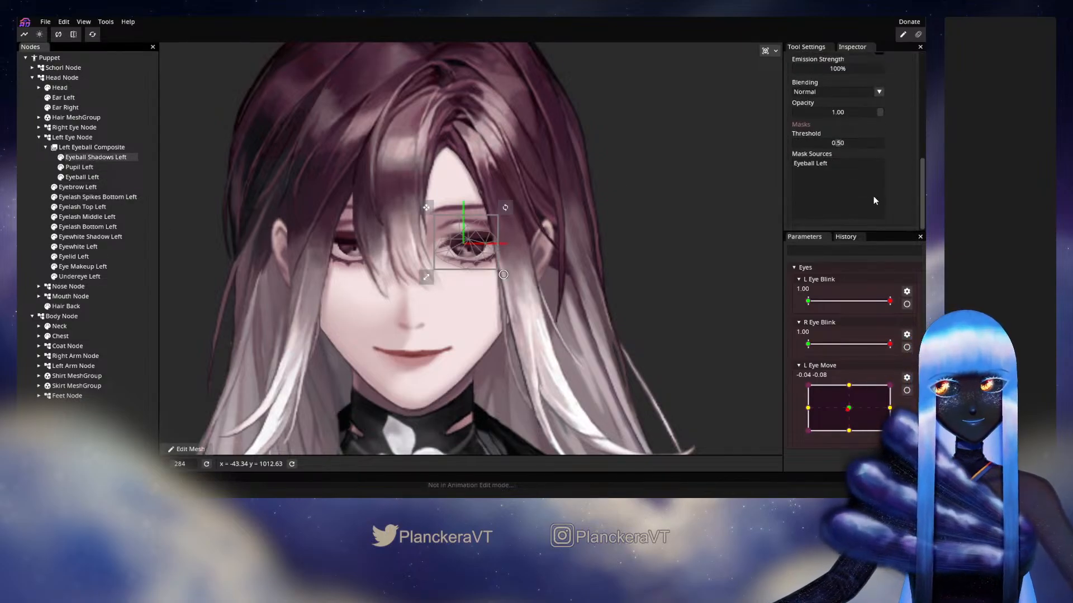
mouse_move(849, 409)
left_mouse_down()
mouse_move(802, 423)
mouse_move(856, 413)
left_mouse_up()
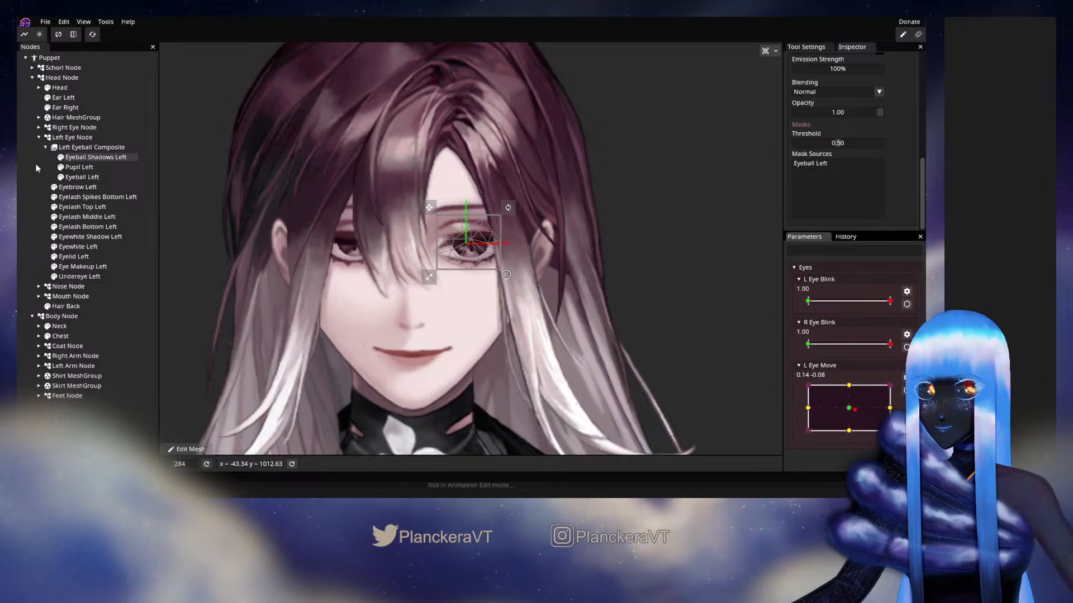
Hide the Left Eyeball Composite and toggle the Eyewhite Left layer off and on to inspect what lies behind the eyeball
left_click(54, 148)
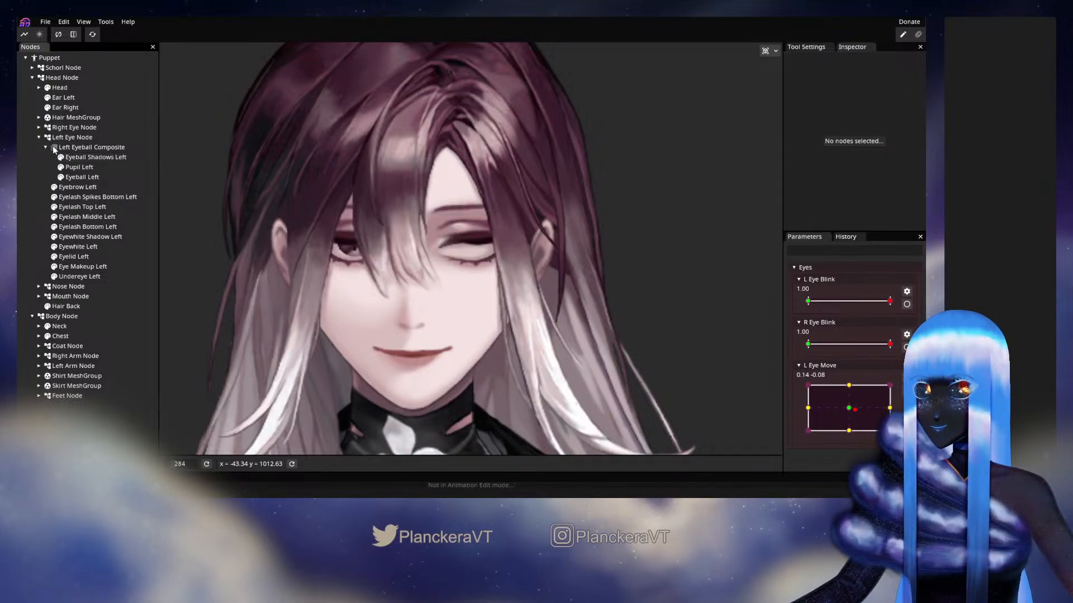
scroll(515, 271, "up", 4)
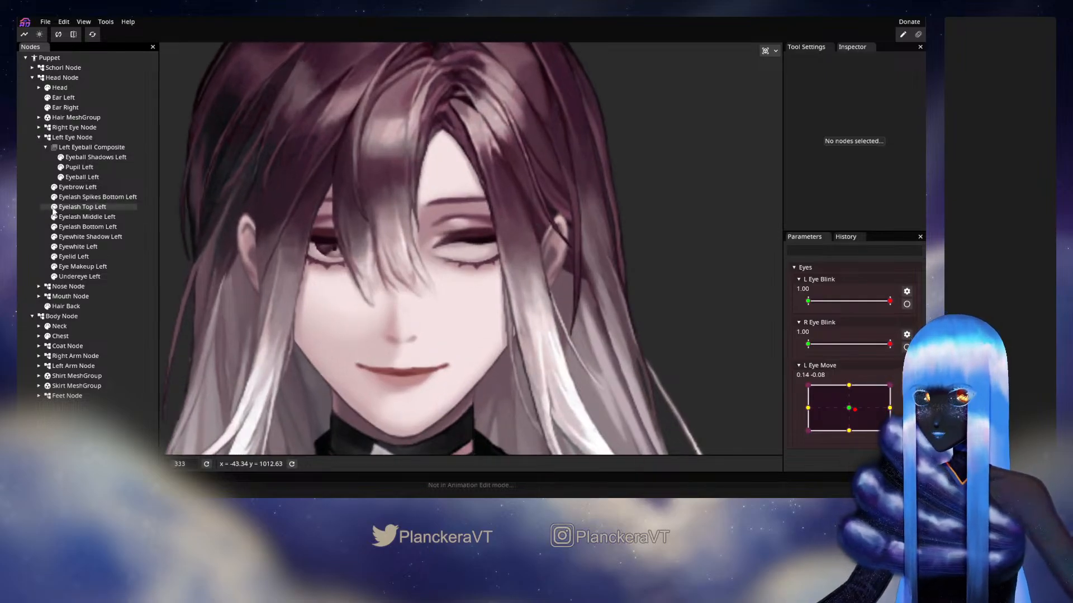
left_click(80, 248)
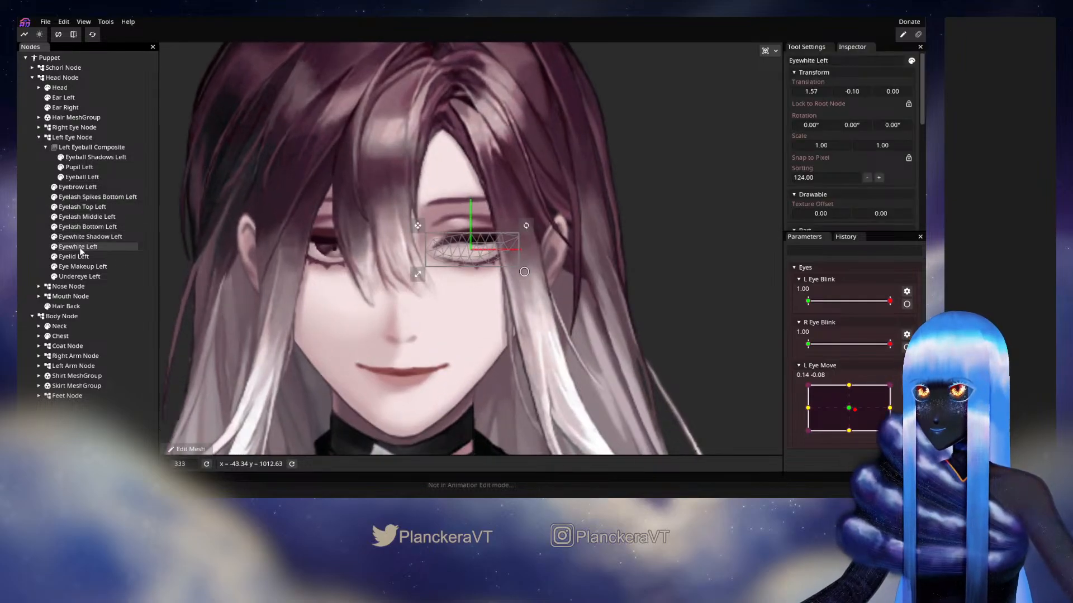
left_click(54, 247)
left_click(55, 246)
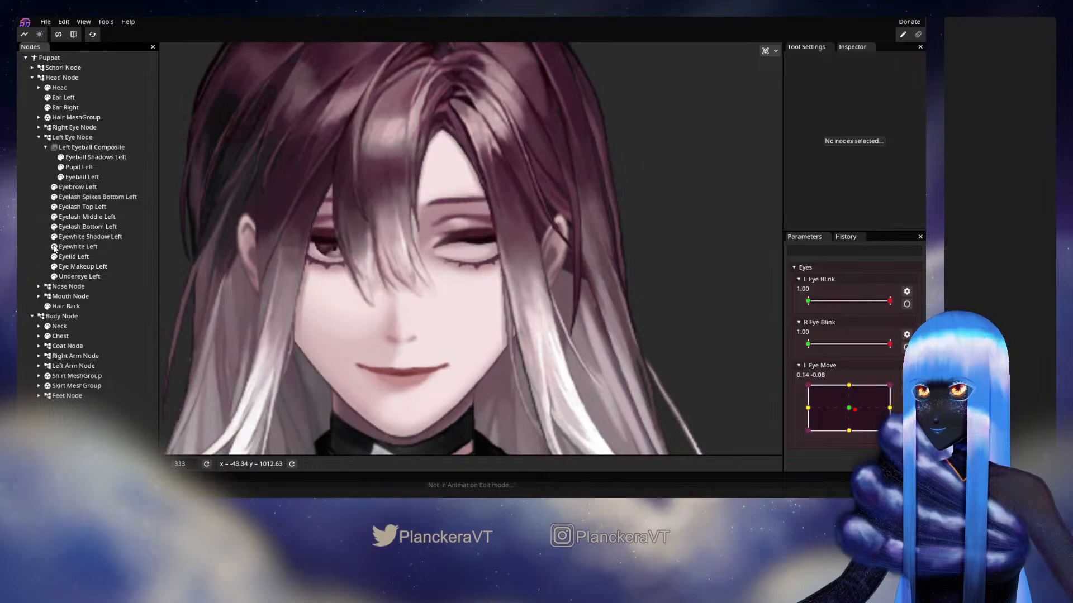
Toggle the visibility of Eyebrow Left and repeatedly of Eyelash Top Left to compare the eye with and without them
left_click(54, 187)
left_click(54, 188)
left_click(54, 208)
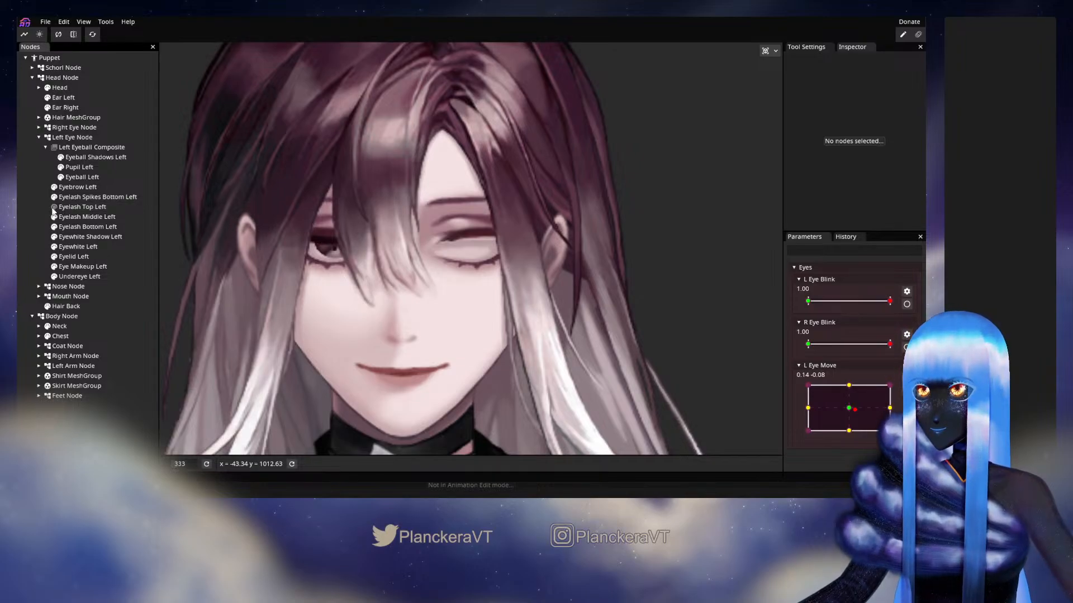
left_click(54, 208)
left_click(54, 209)
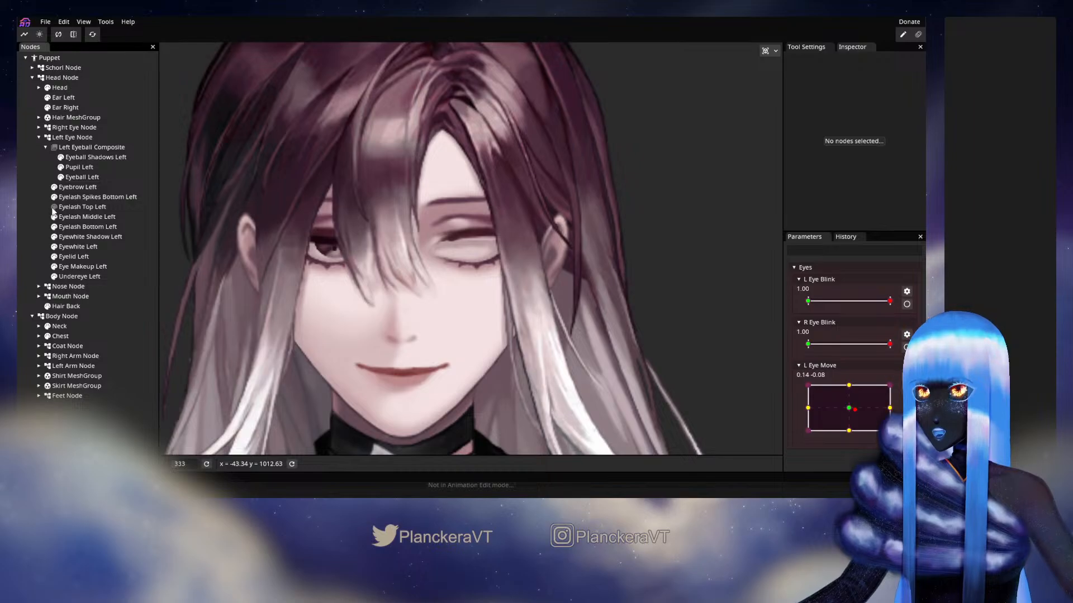
left_click(54, 208)
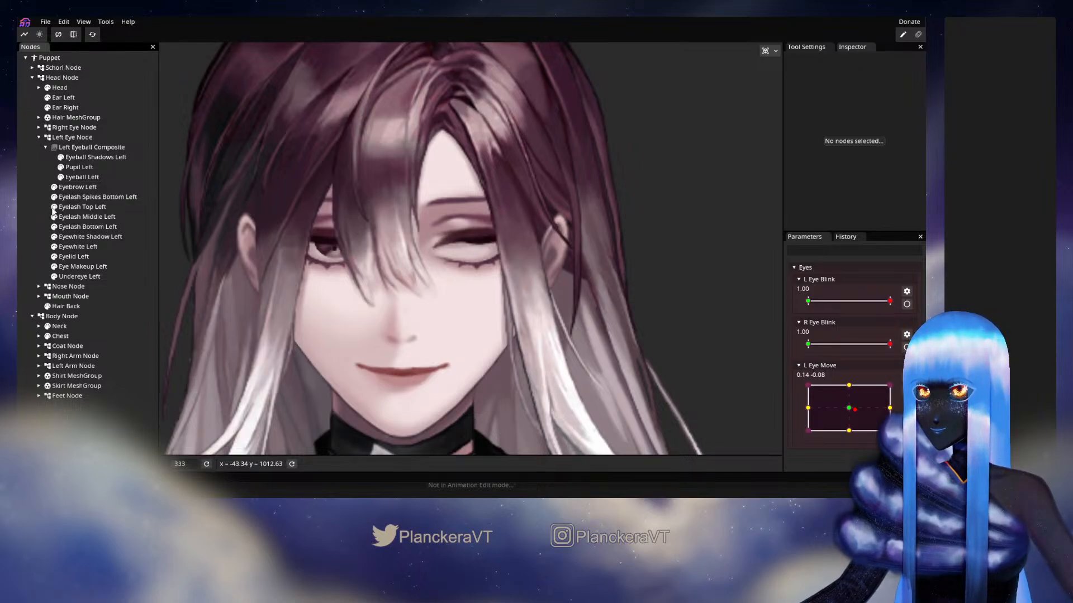
left_click(54, 209)
left_click(53, 209)
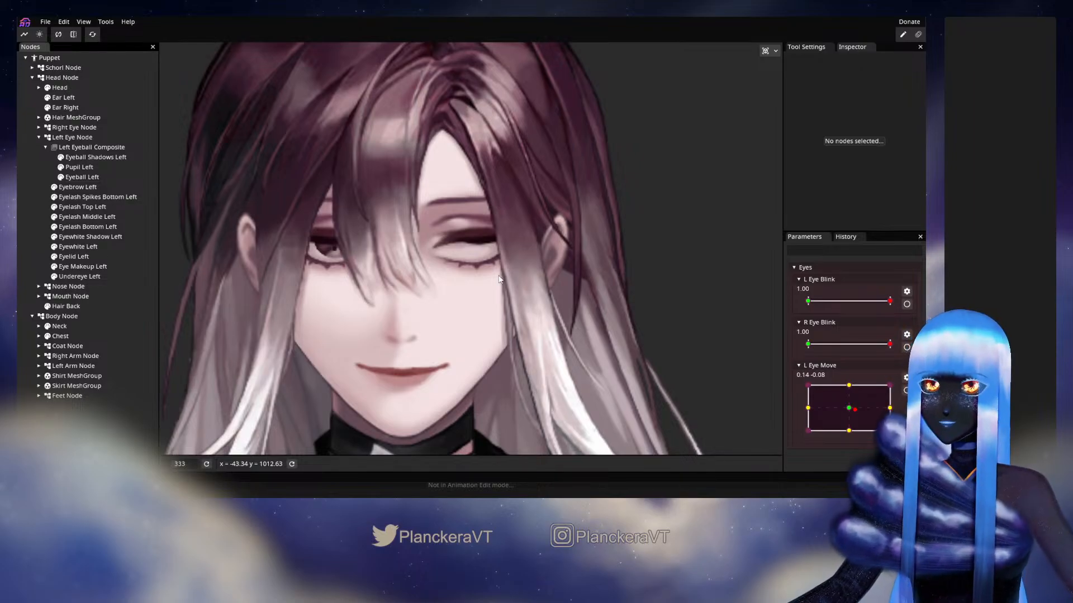
Examine the Eyelash Top Left mesh in the mesh editor, return to the puppet and deselect the layer
left_click(94, 208)
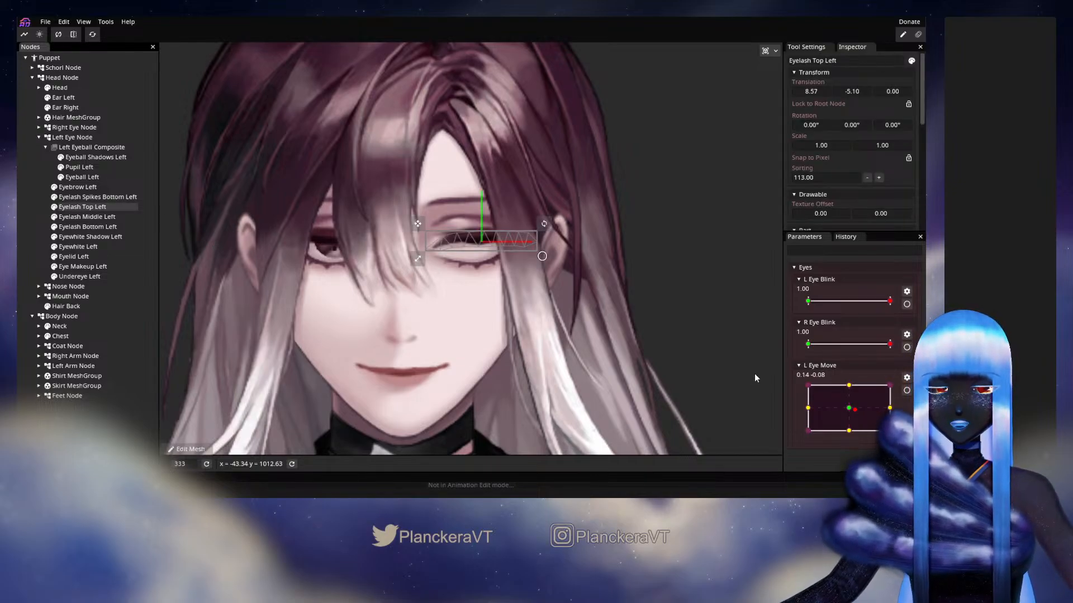
left_click(187, 450)
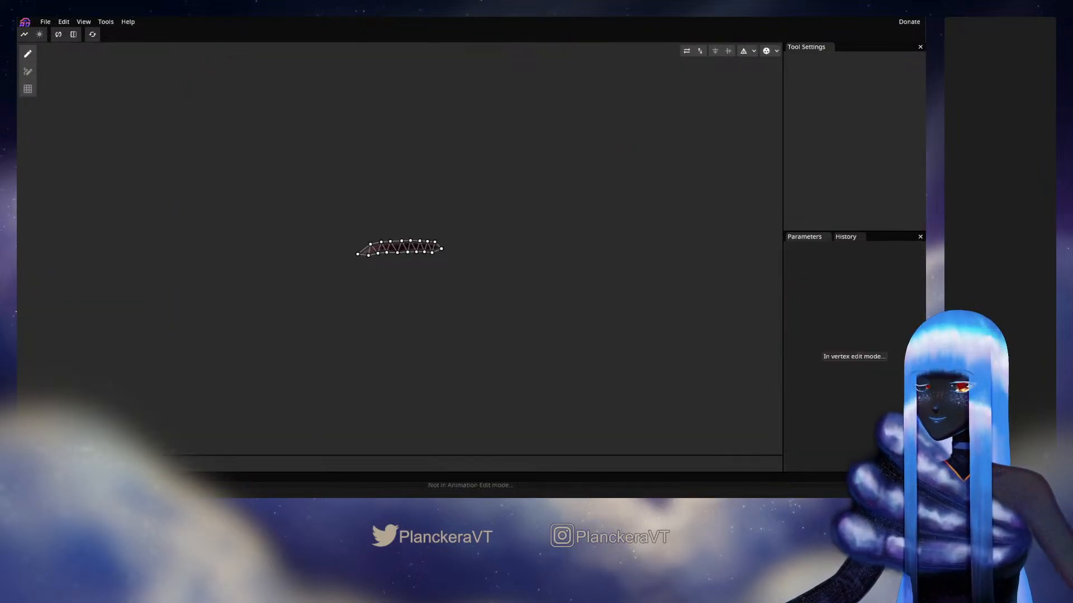
left_click(85, 449)
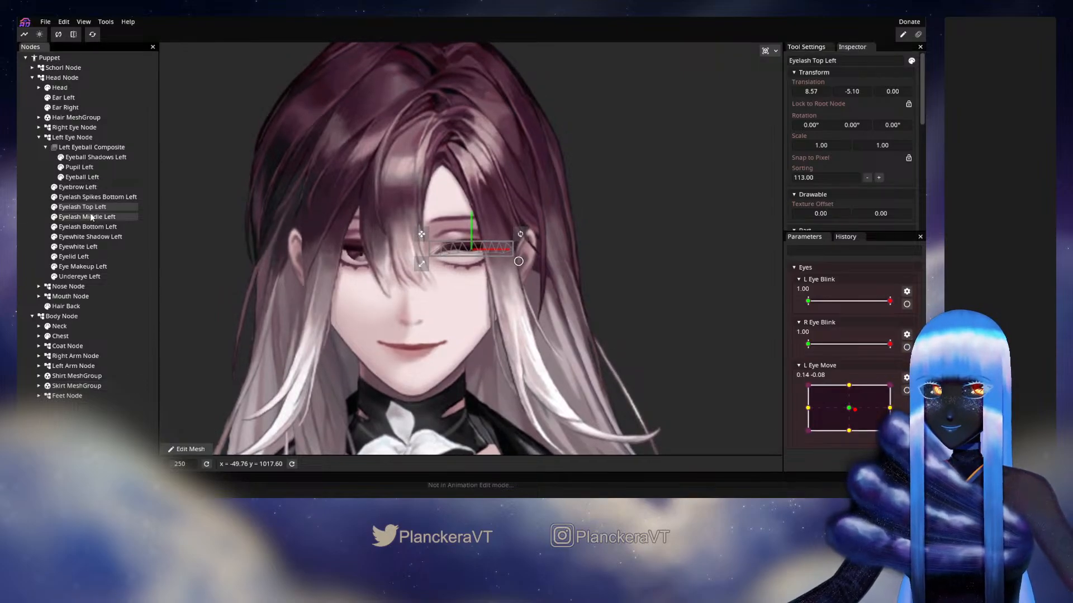
left_click(34, 210)
scroll(669, 348, "up", 3)
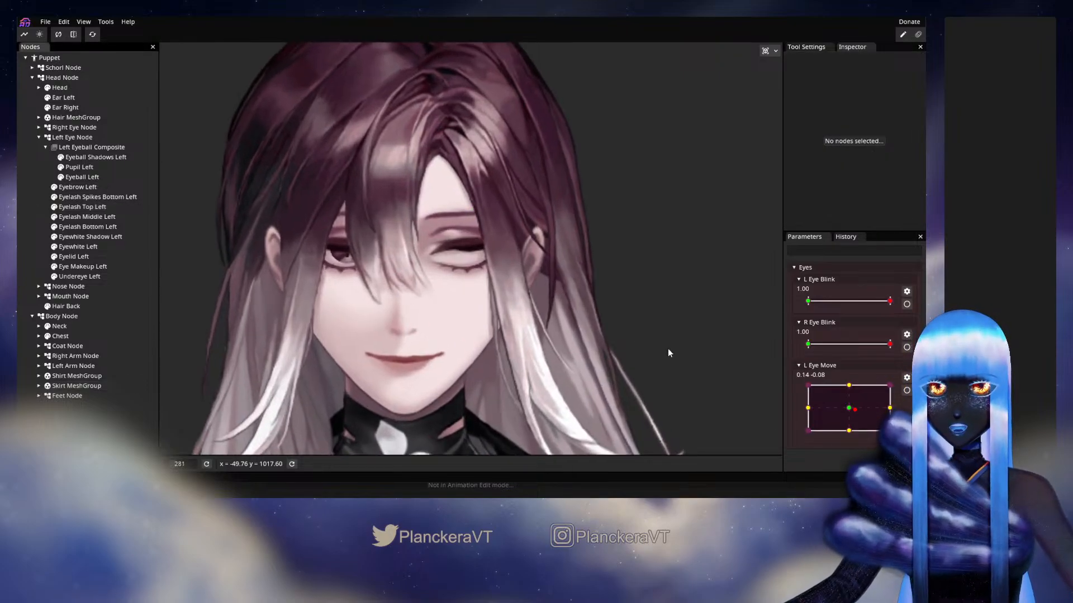
Briefly hide the Hair MeshGroup, reset the parameters to their defaults, and show the hair and Left Eyeball Composite again
left_click(47, 117)
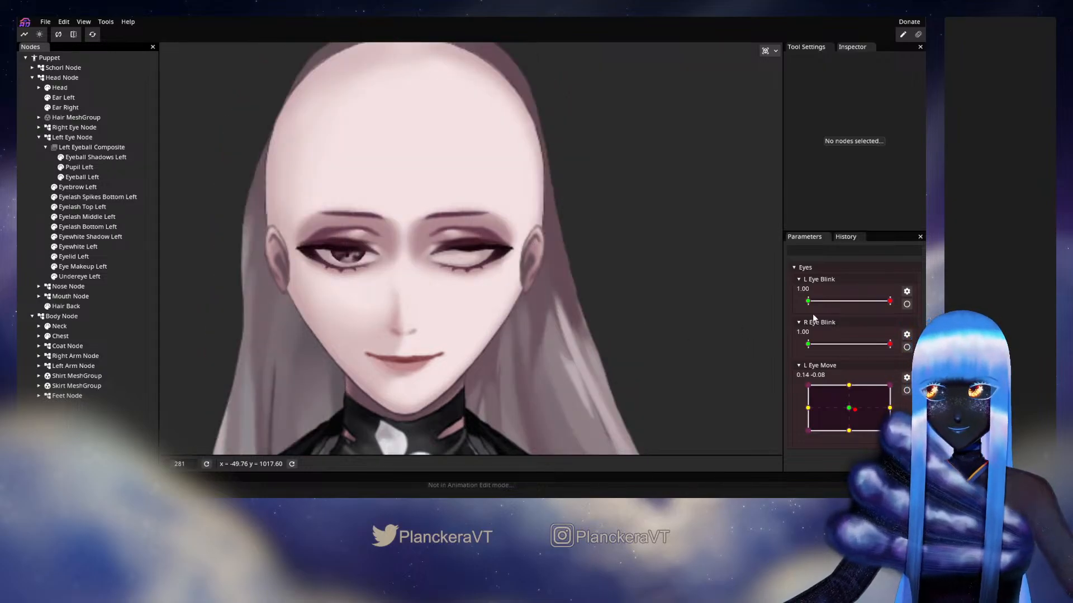
left_click(95, 33)
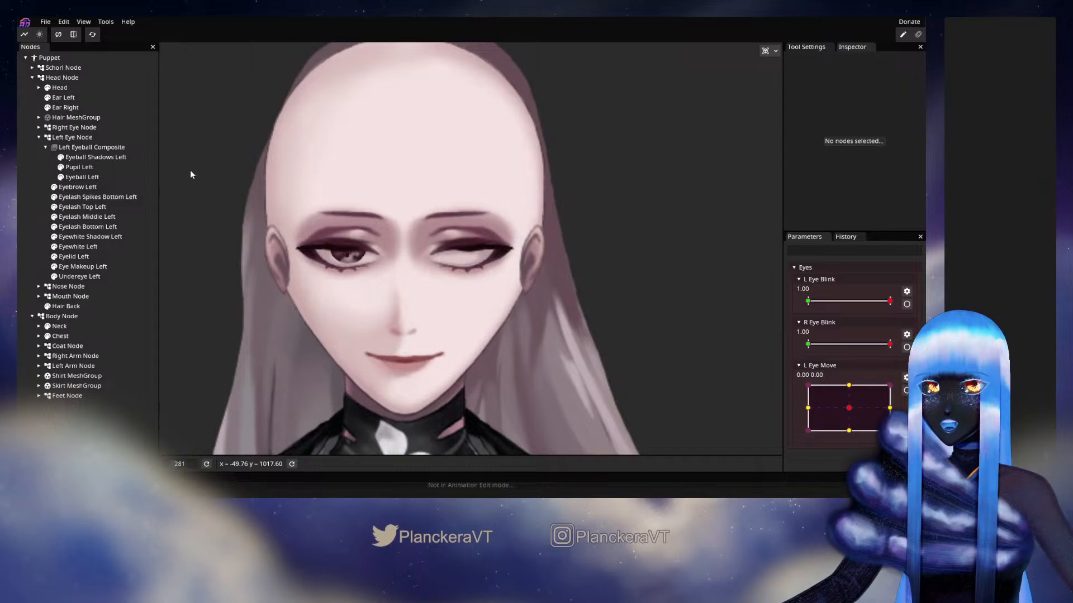
left_click(47, 117)
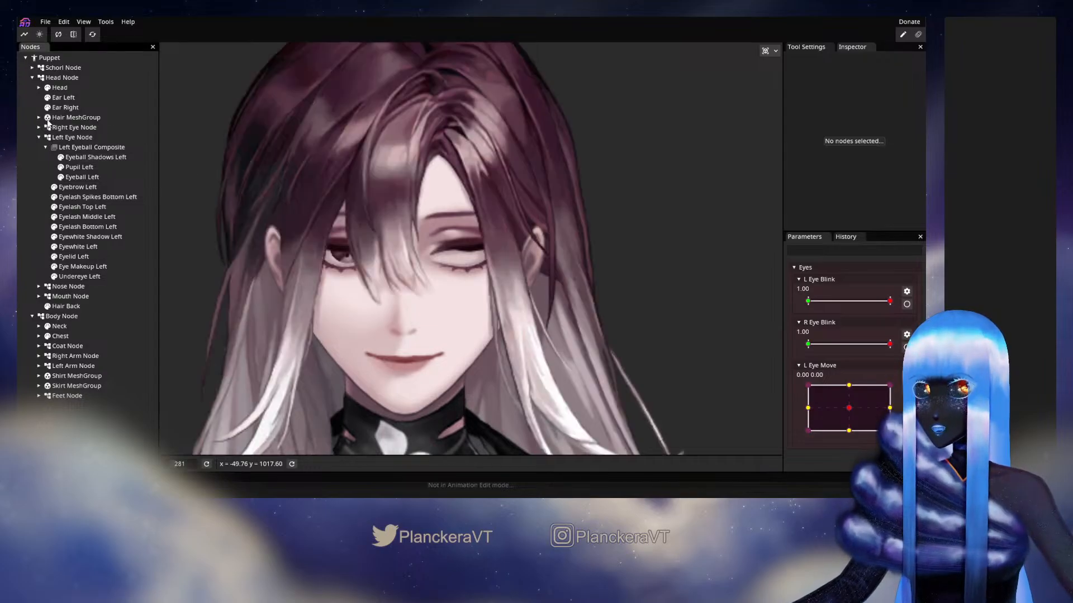
left_click(52, 148)
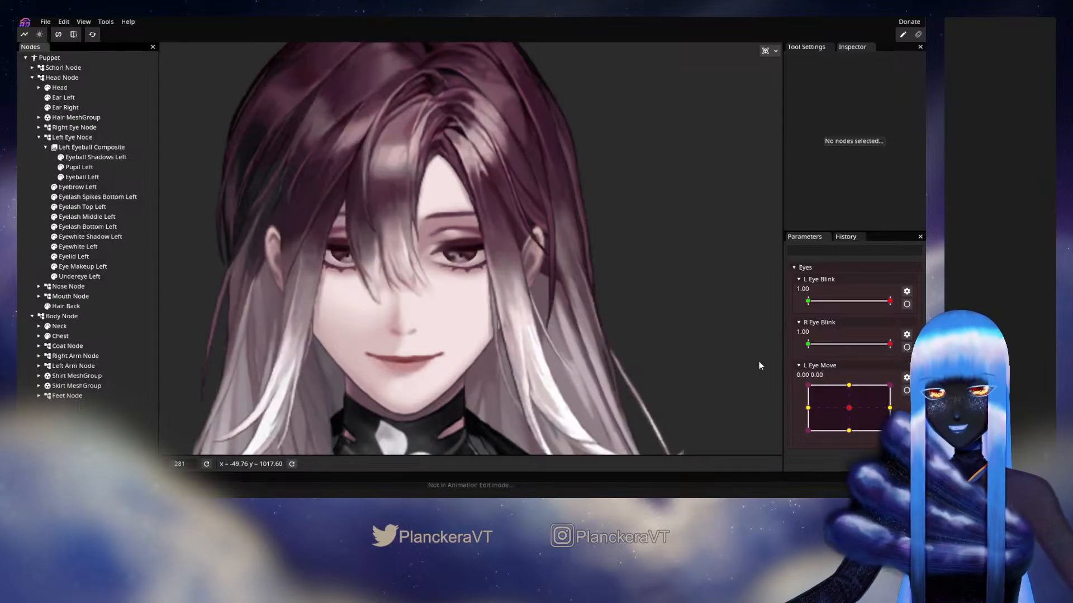
Arm L Eye Move at its 0.00, -1.00 keypoint and raise the centre and lower vertices of the Eyeball Shadows Left mesh
left_click_drag(849, 408, 848, 435)
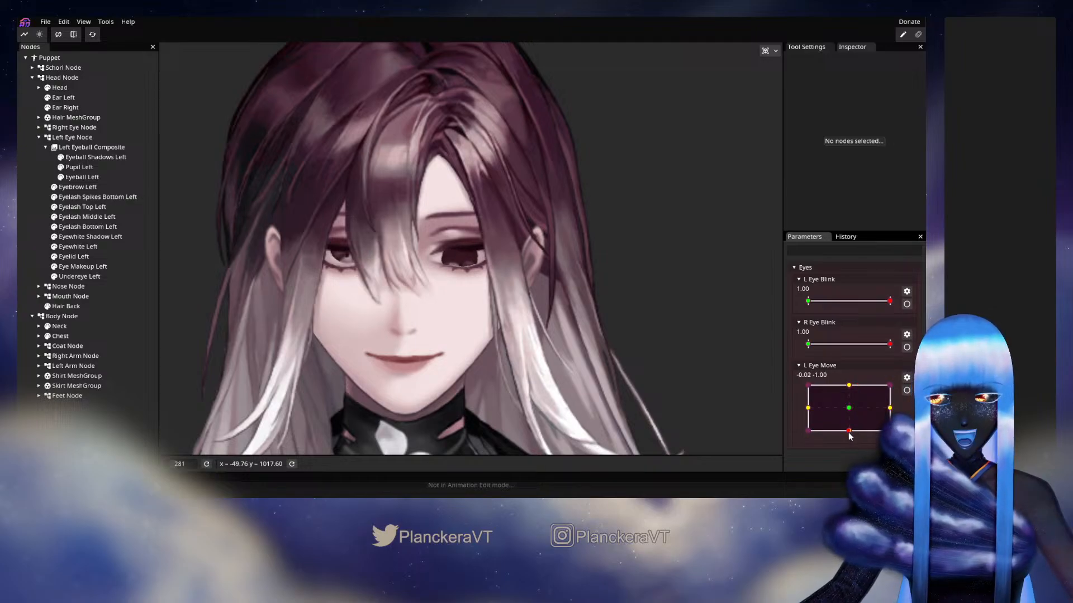
left_click(907, 391)
scroll(367, 280, "up", 5)
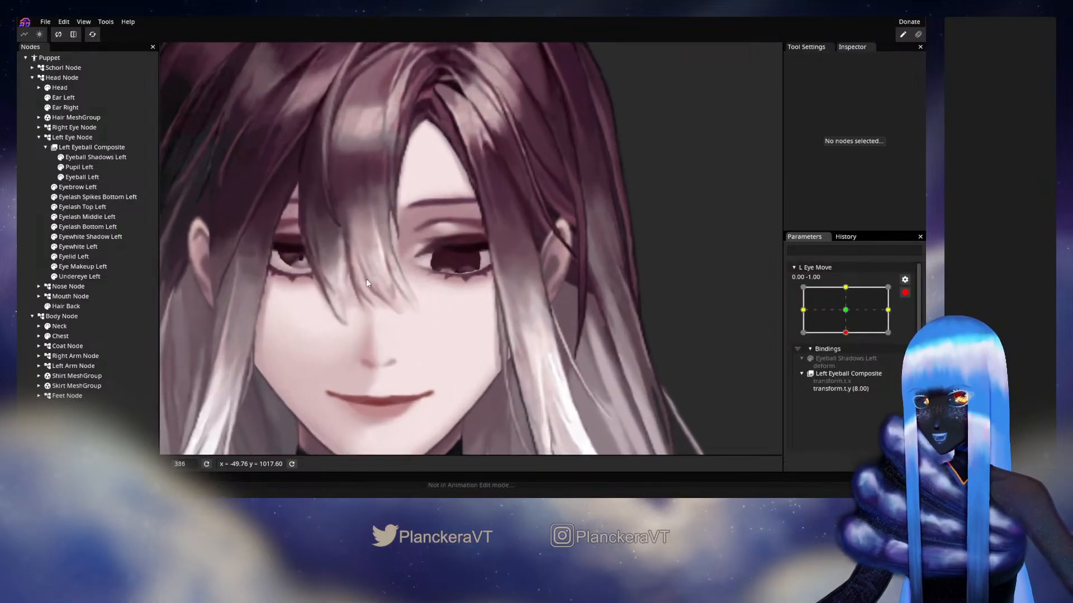
scroll(481, 306, "up", 1)
left_click(78, 157)
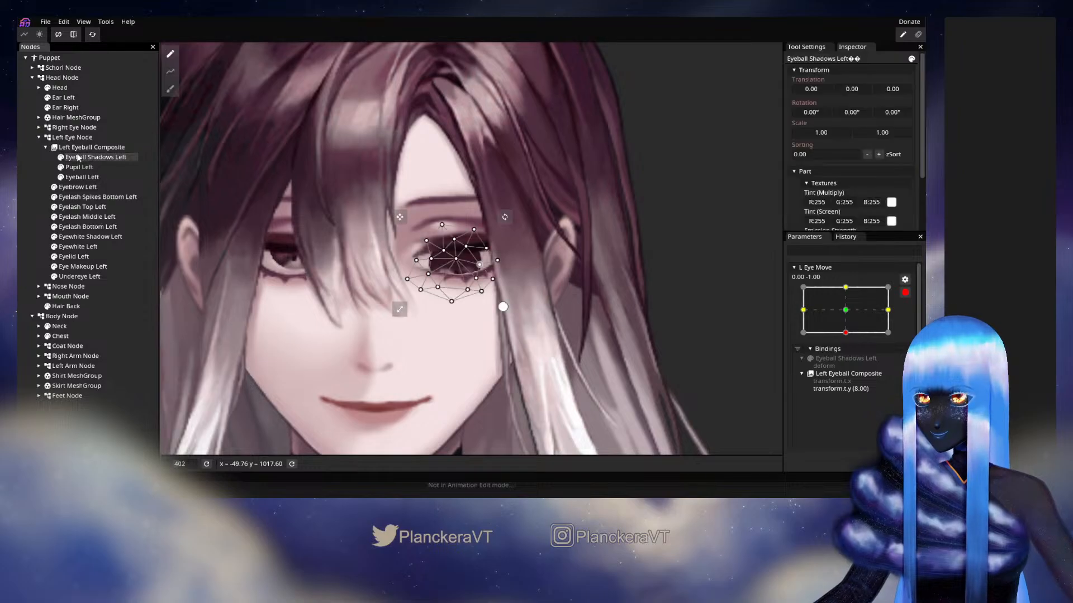
scroll(502, 315, "up", 1)
scroll(502, 313, "up", 4)
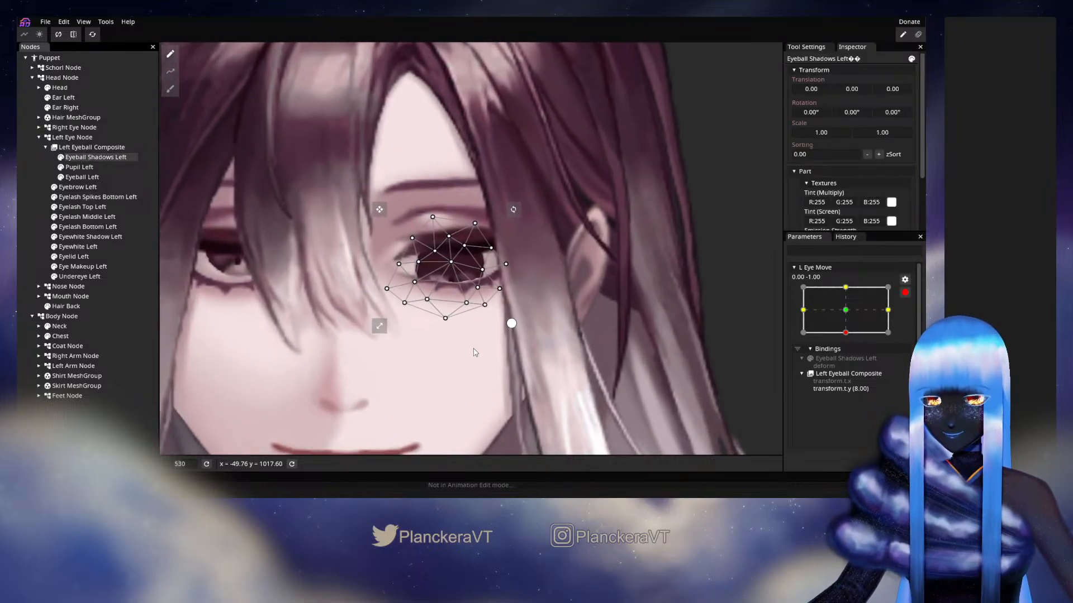
mouse_move(449, 263)
left_mouse_down()
mouse_move(449, 248)
mouse_move(483, 258)
mouse_move(465, 238)
left_mouse_up()
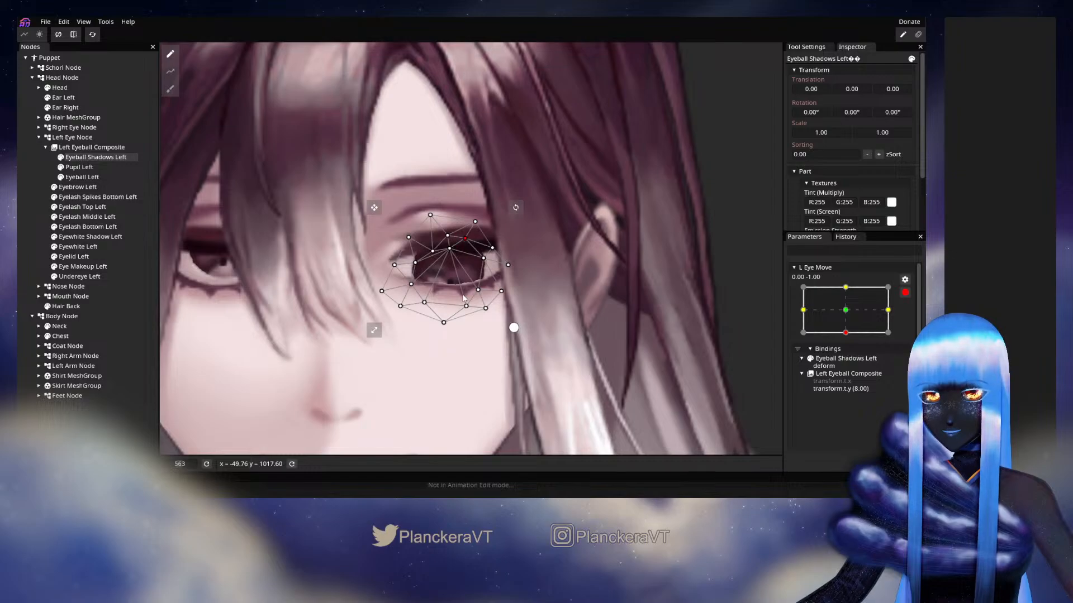
left_click_drag(466, 305, 413, 278)
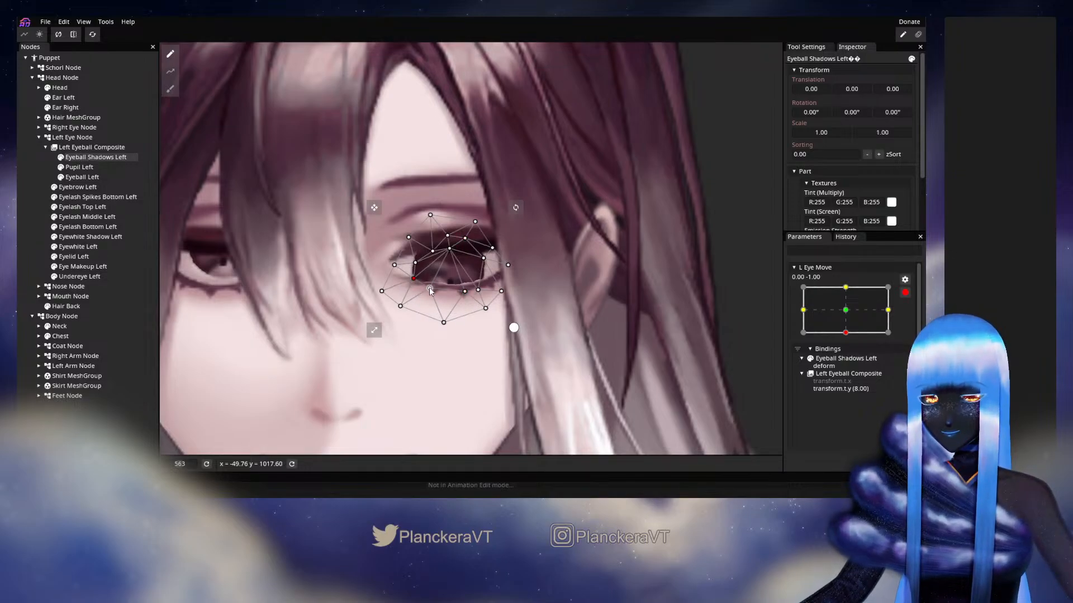
left_click_drag(443, 322, 431, 280)
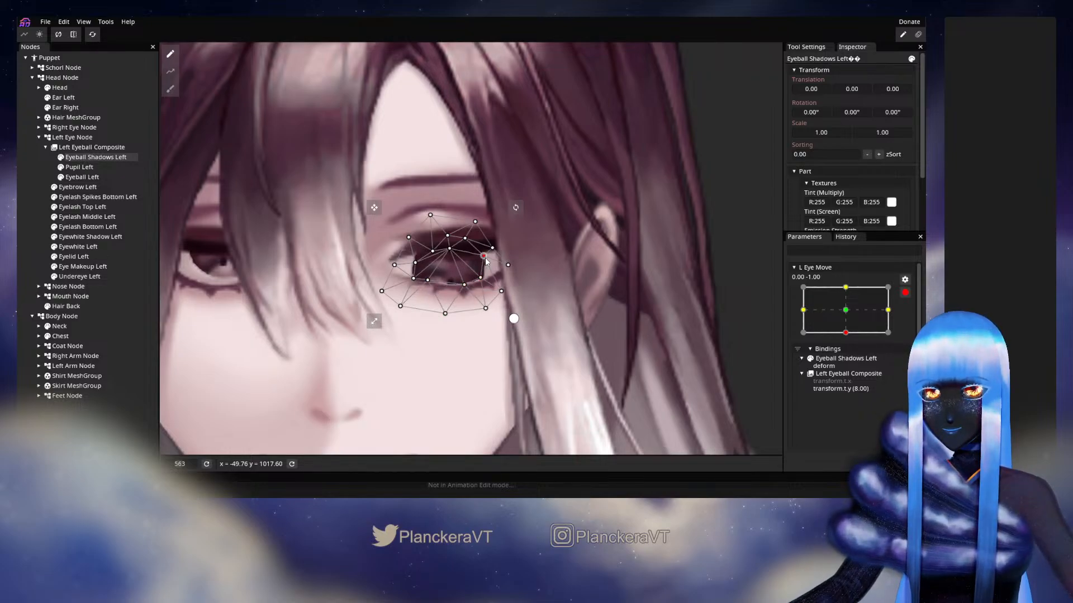
Refine the upper and side vertices of the Eyeball Shadows Left mesh for the looking-down pose and deselect it
mouse_move(433, 252)
left_mouse_down()
mouse_move(431, 239)
mouse_move(456, 241)
mouse_move(455, 251)
left_mouse_up()
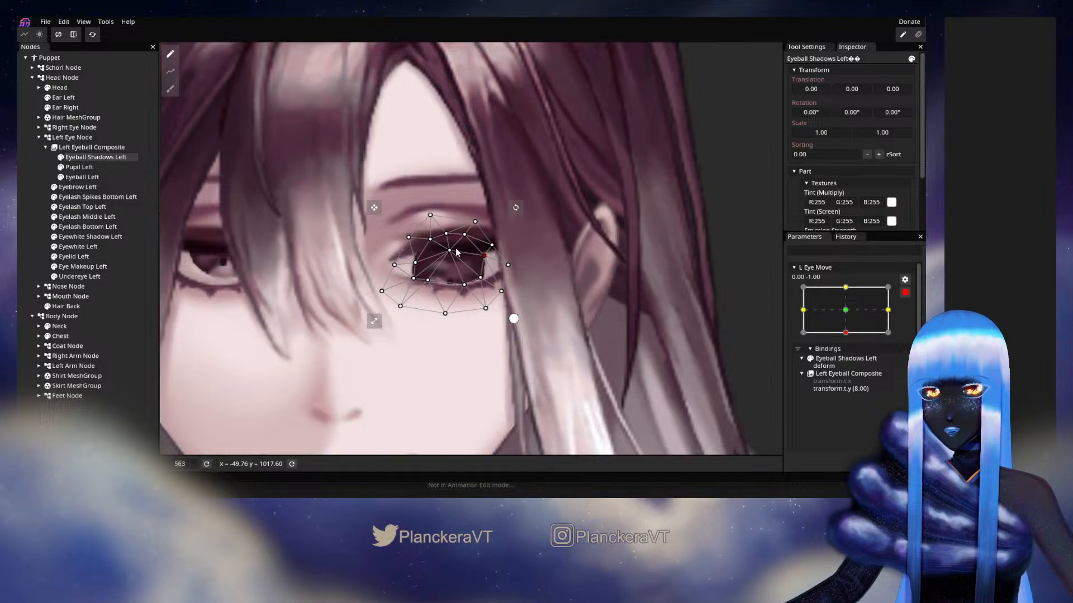
left_click_drag(454, 254, 413, 261)
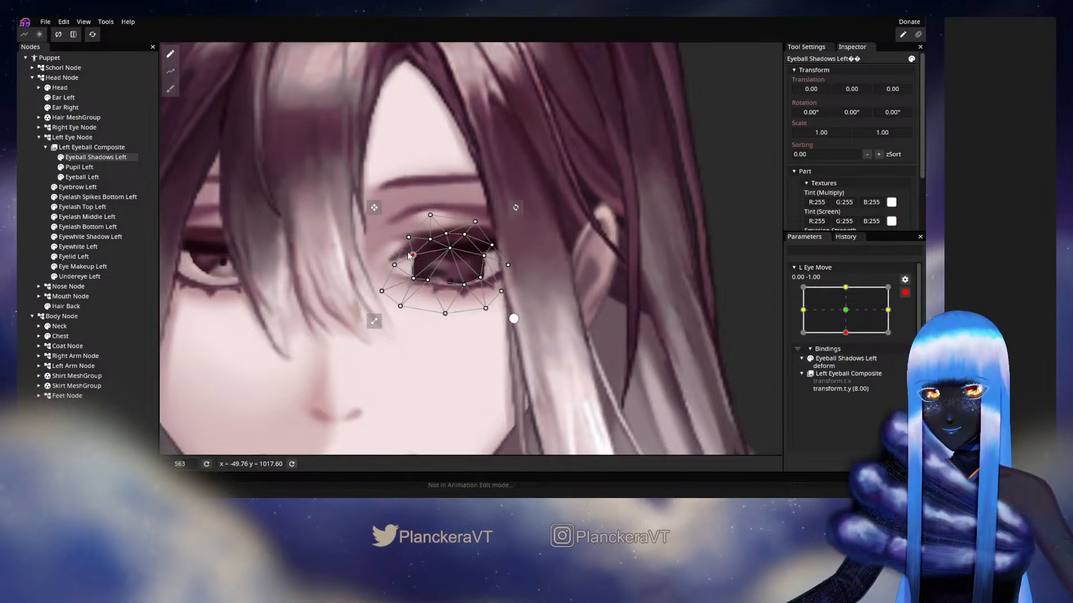
left_click(36, 204)
scroll(475, 366, "down", 6)
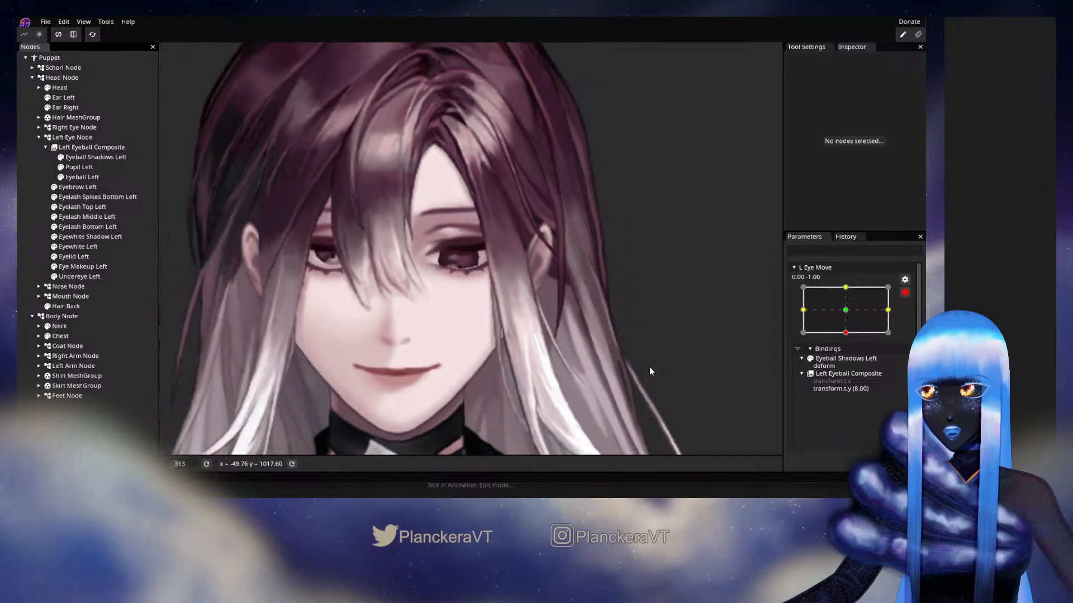
scroll(649, 367, "down", 1)
At the -1.00, 0.00 keypoint of L Eye Move, reposition the vertices around the pupil's left side in the Eyeball Shadows Left mesh
left_click_drag(827, 322, 786, 304)
scroll(351, 302, "up", 4)
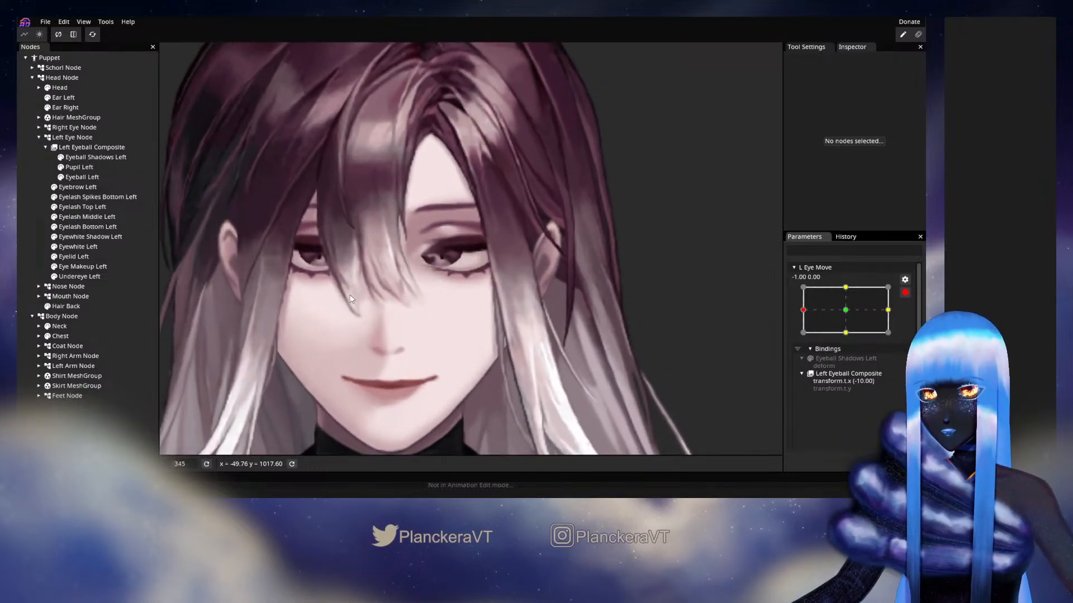
left_click(95, 157)
scroll(464, 245, "up", 3)
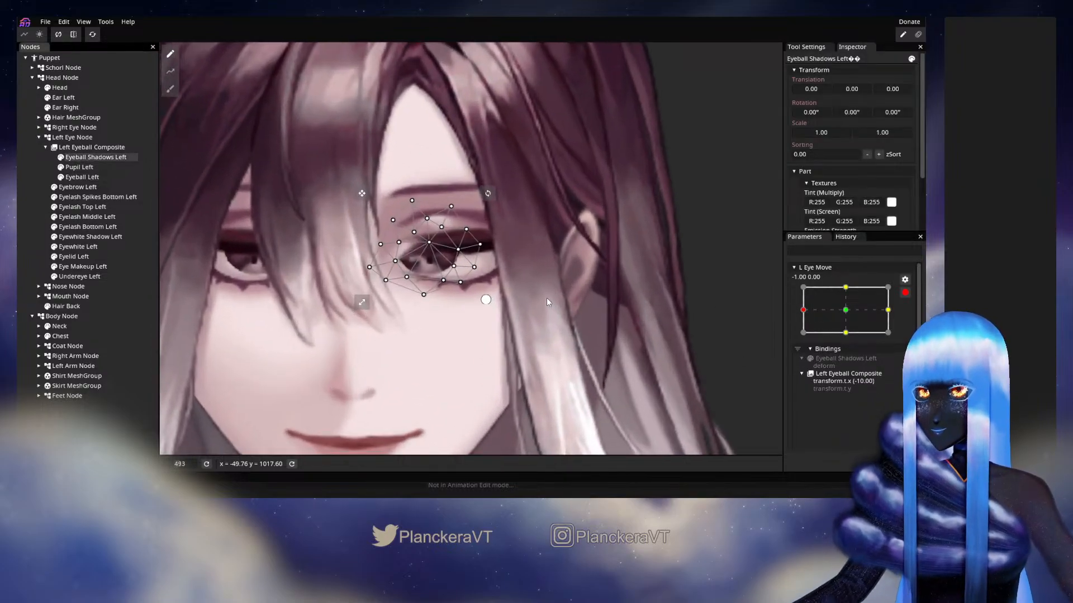
left_click_drag(424, 248, 459, 262)
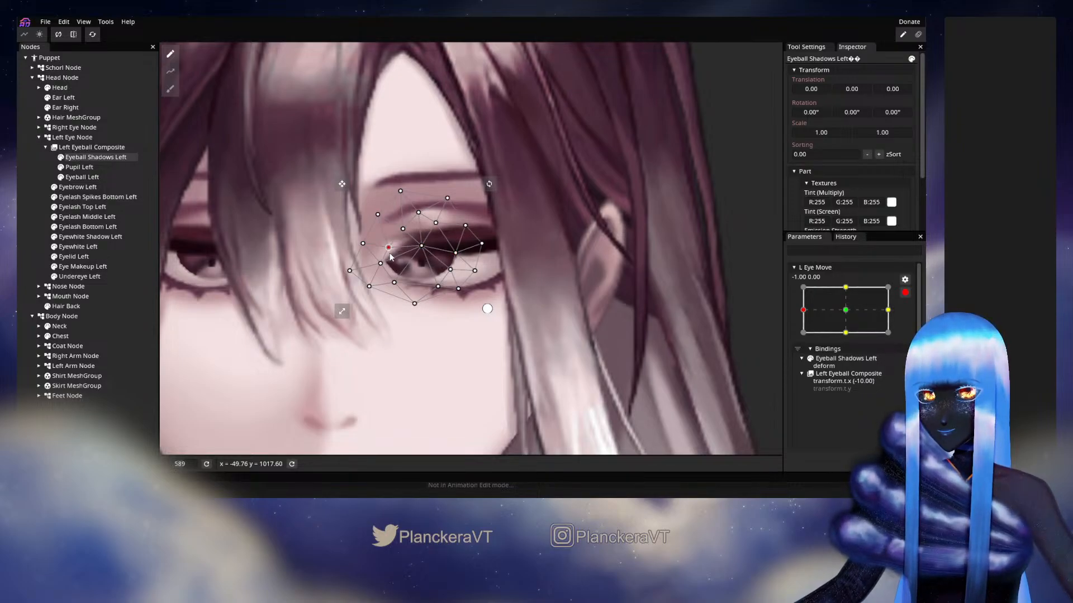
mouse_move(380, 263)
left_mouse_down()
mouse_move(402, 300)
mouse_move(388, 253)
left_mouse_up()
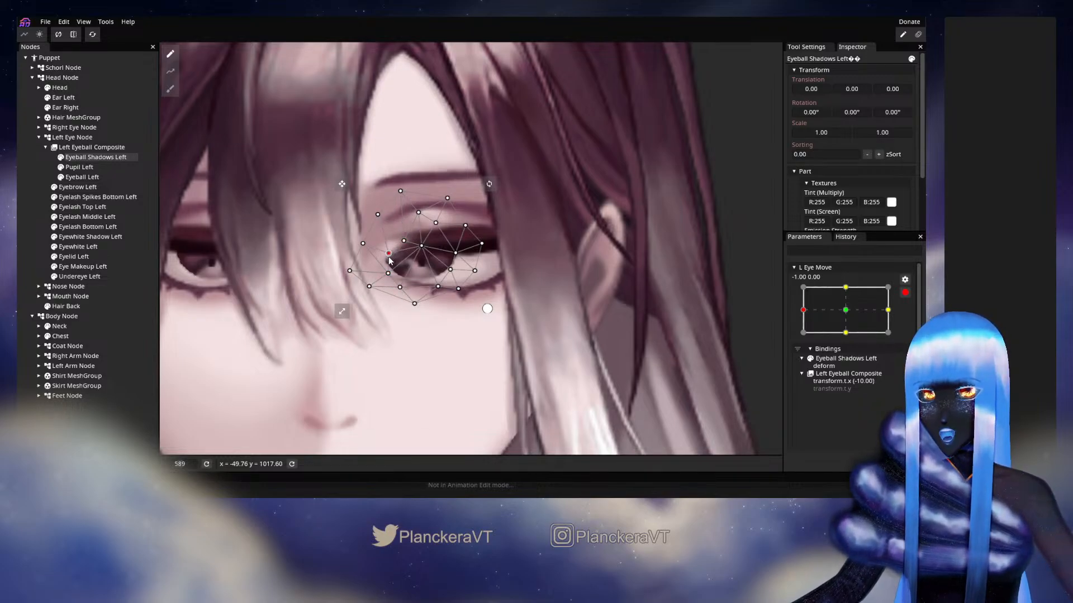
Pull the lower and left-edge vertices of the Eyeball Shadows Left mesh inward, nudge the inner right vertex and deselect the mesh
left_click(402, 288)
left_click_drag(404, 290, 371, 254)
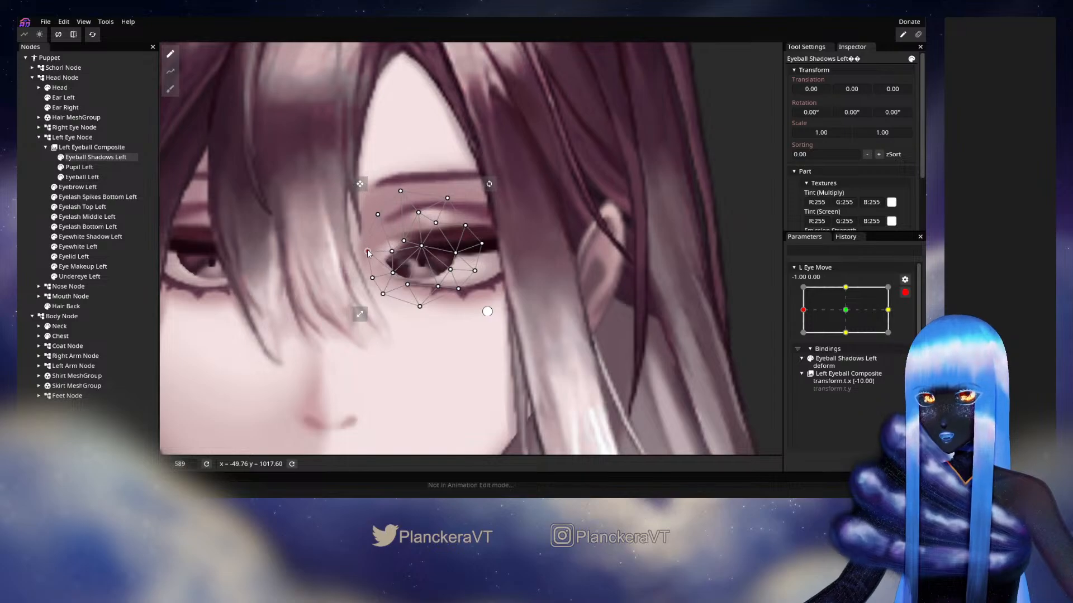
left_click_drag(379, 217, 384, 222)
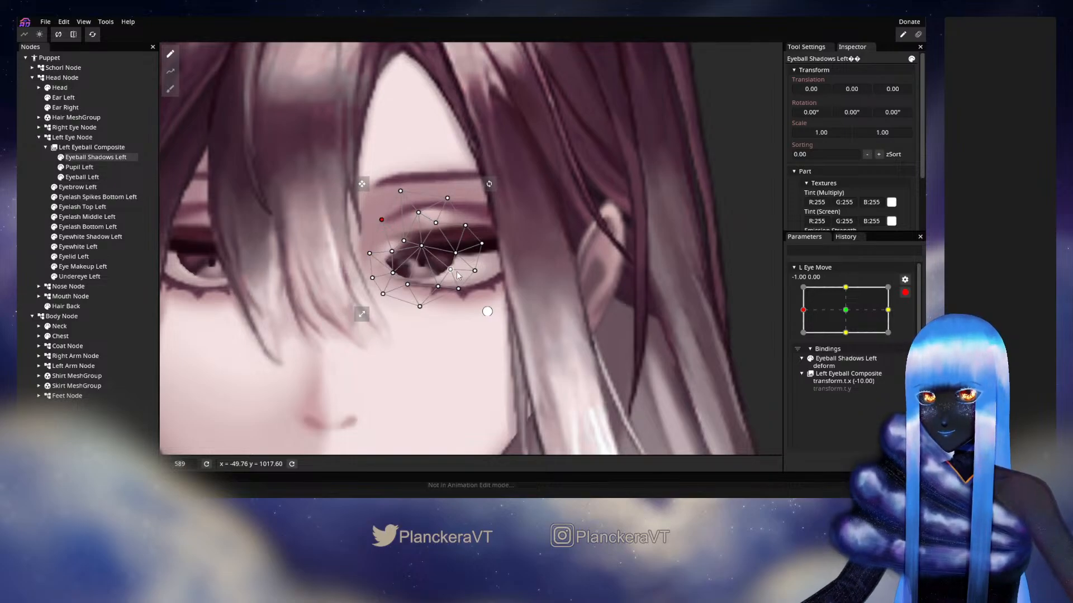
left_click_drag(457, 255, 458, 250)
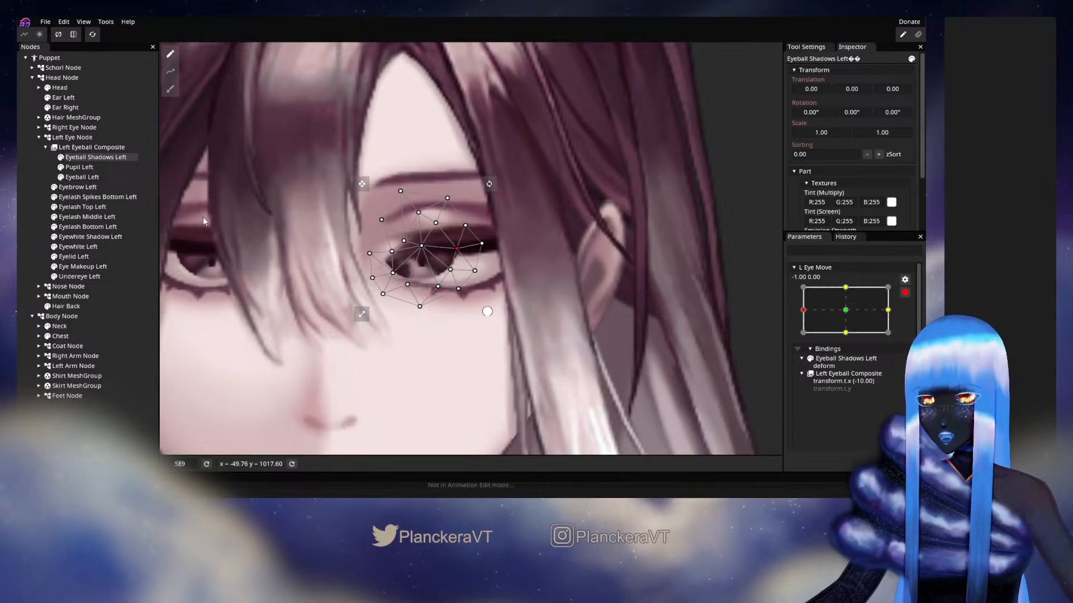
left_click(53, 211)
At the 1.00, 0.00 keypoint of L Eye Move, reshape the centre, lower and right-side vertices of Eyeball Shadows Left and deselect it
left_click_drag(820, 307, 888, 314)
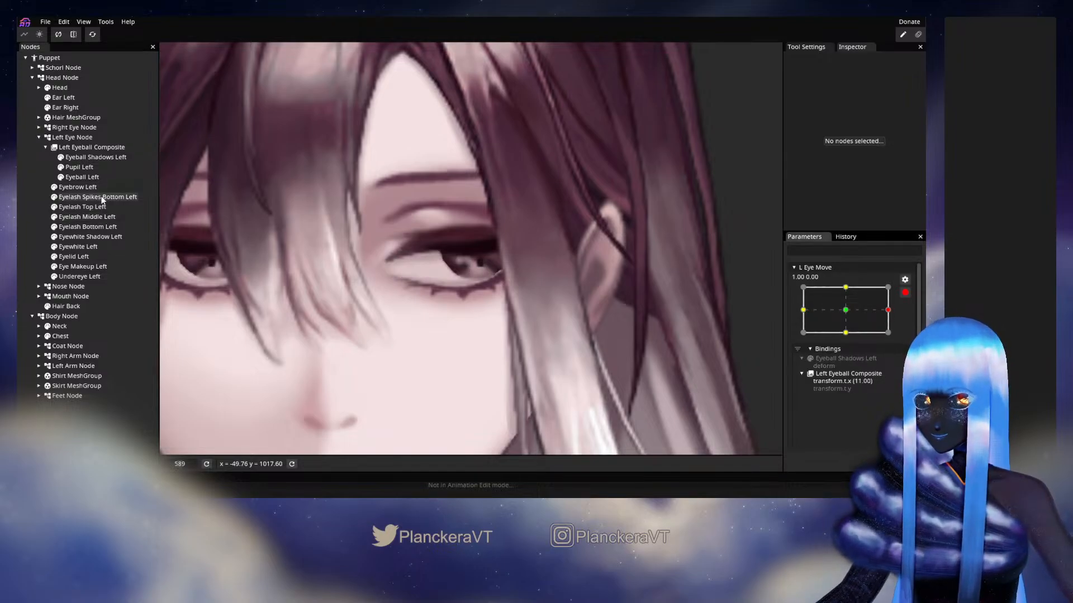
left_click(85, 157)
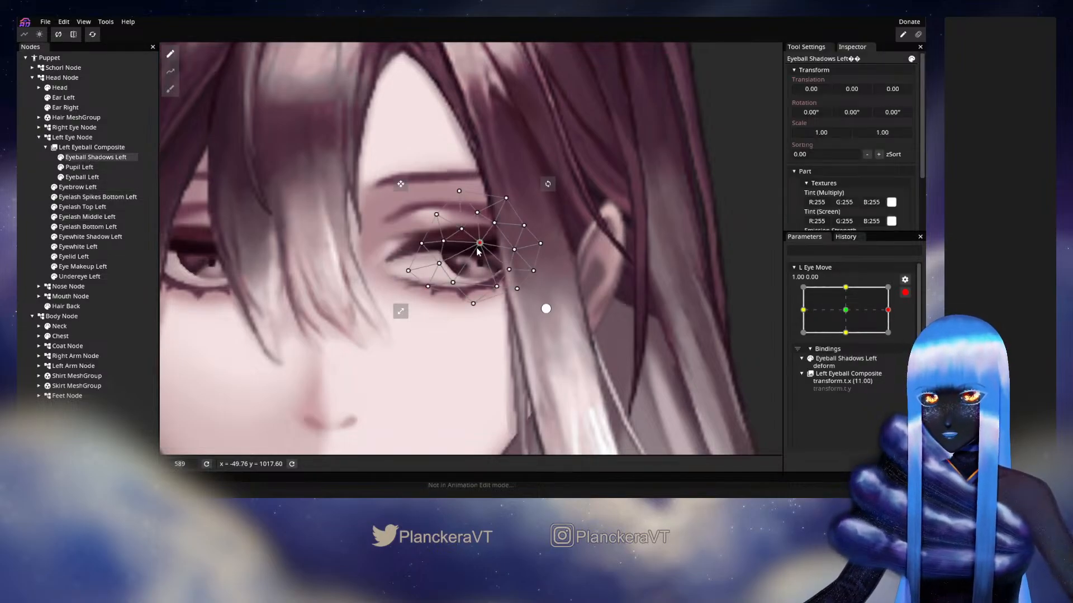
left_click_drag(476, 246, 487, 287)
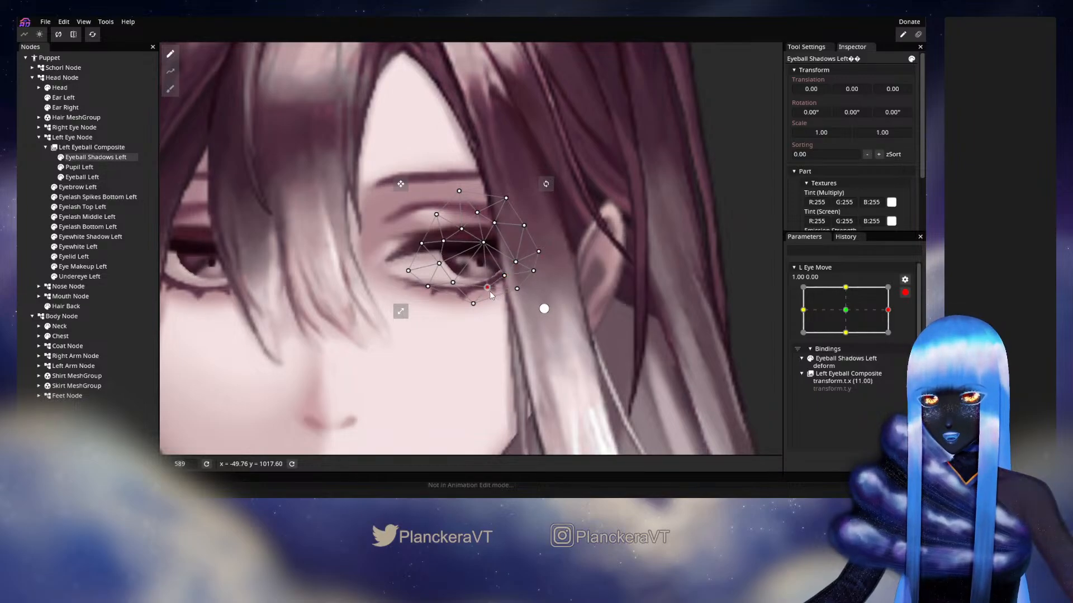
left_click(439, 263)
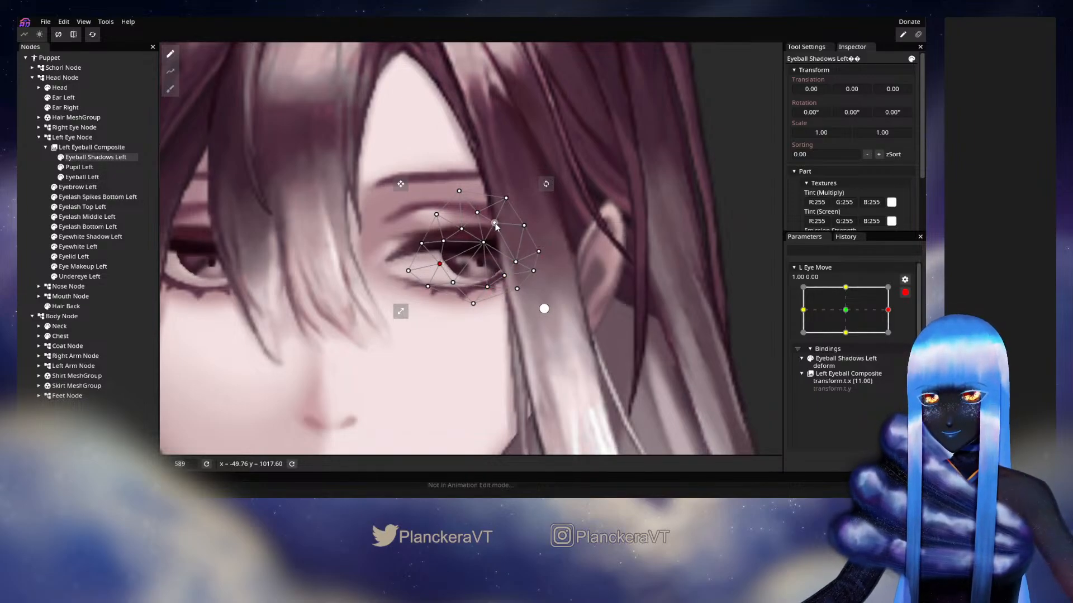
left_click_drag(497, 238, 481, 285)
left_click(514, 264)
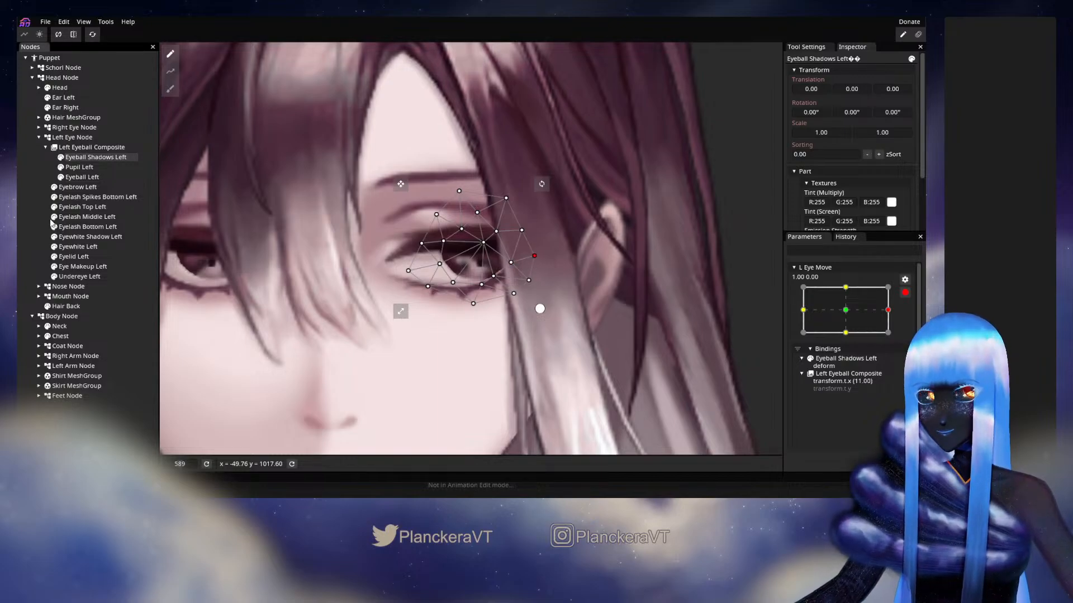
left_click(33, 222)
scroll(478, 280, "down", 5)
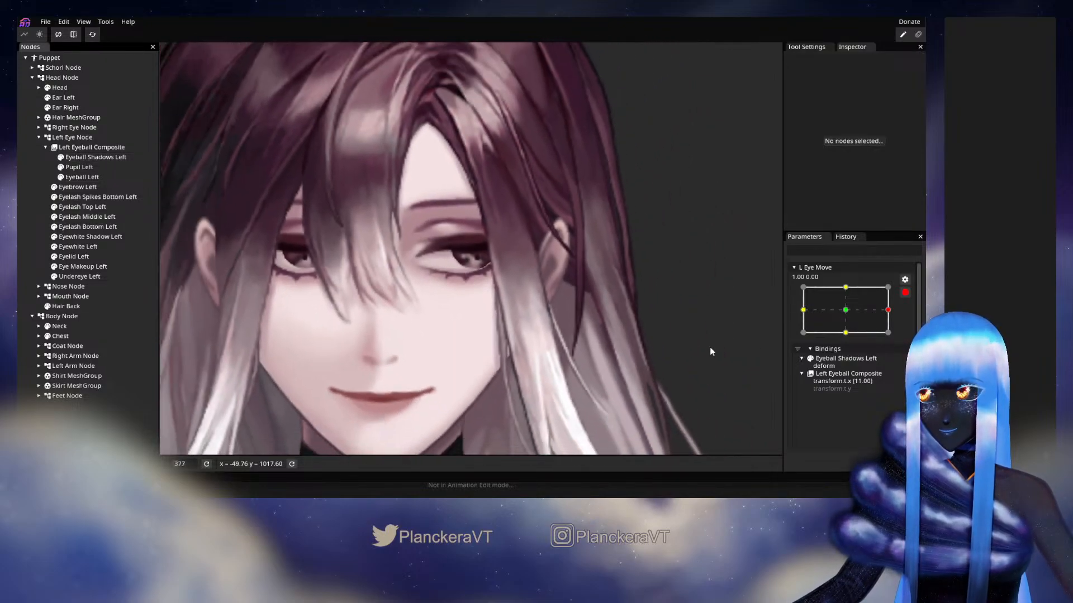
At the -1.00, -1.00 keypoint of L Eye Move, set the Left Eyeball Composite's Y translation to 5.00
left_click(803, 333)
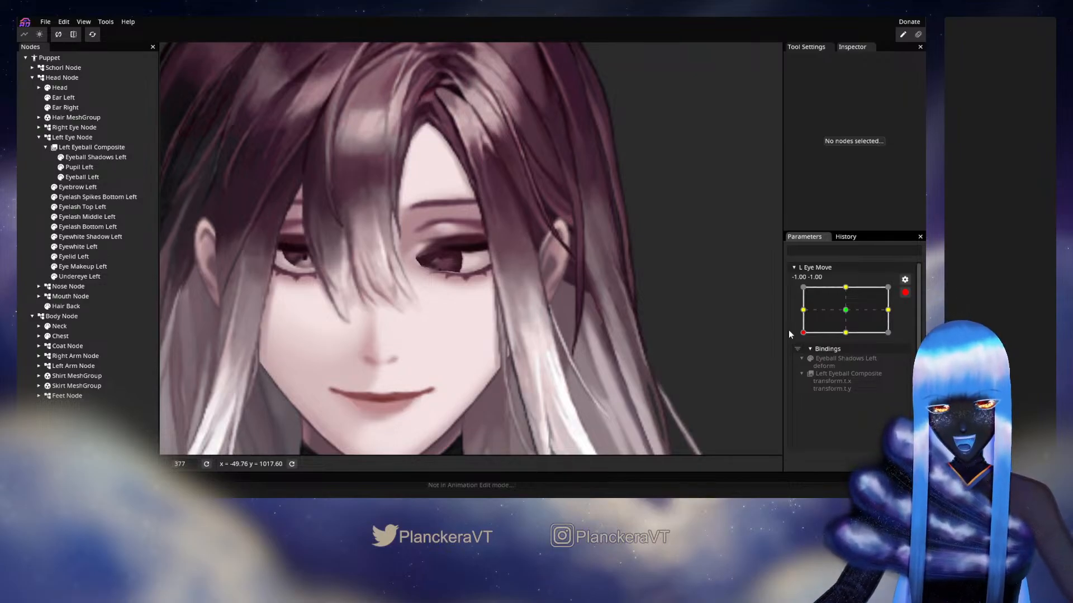
mouse_move(800, 330)
left_mouse_down()
mouse_move(790, 282)
mouse_move(790, 326)
left_mouse_up()
scroll(469, 251, "up", 3)
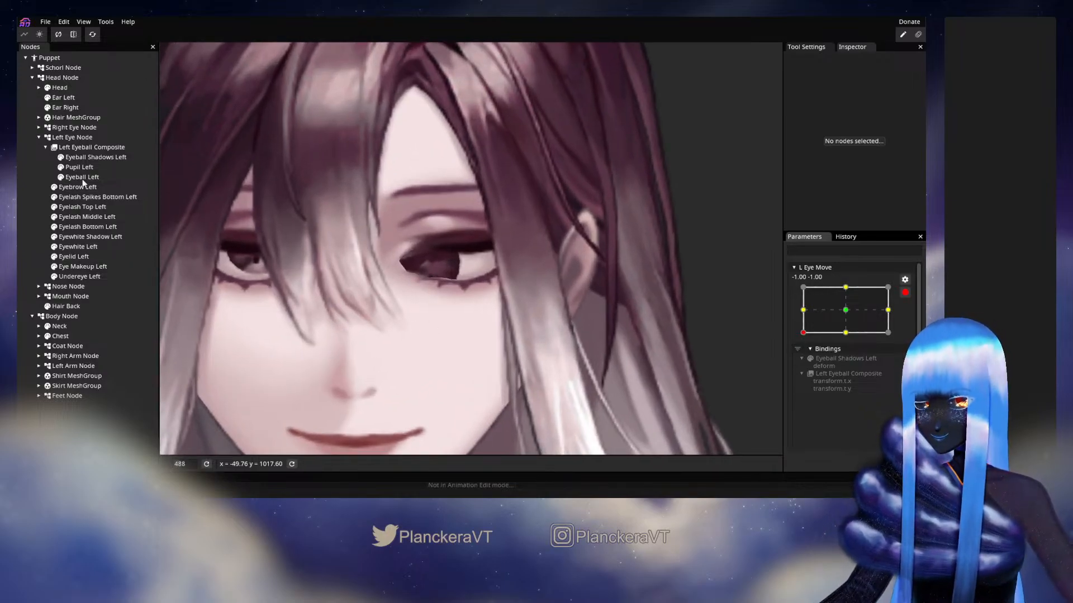
left_click(83, 147)
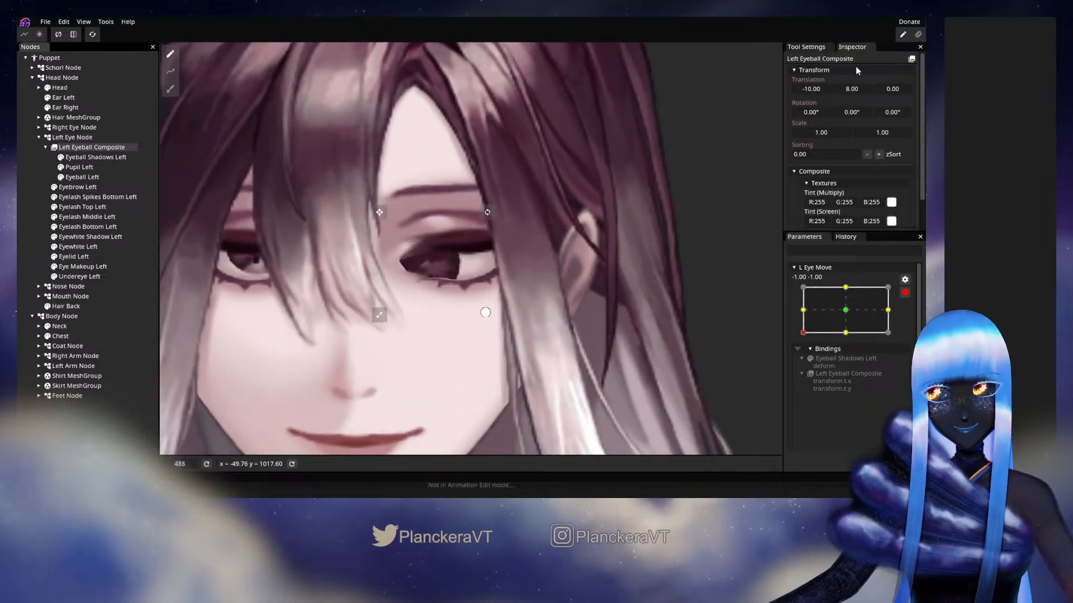
left_click_drag(853, 92, 851, 92)
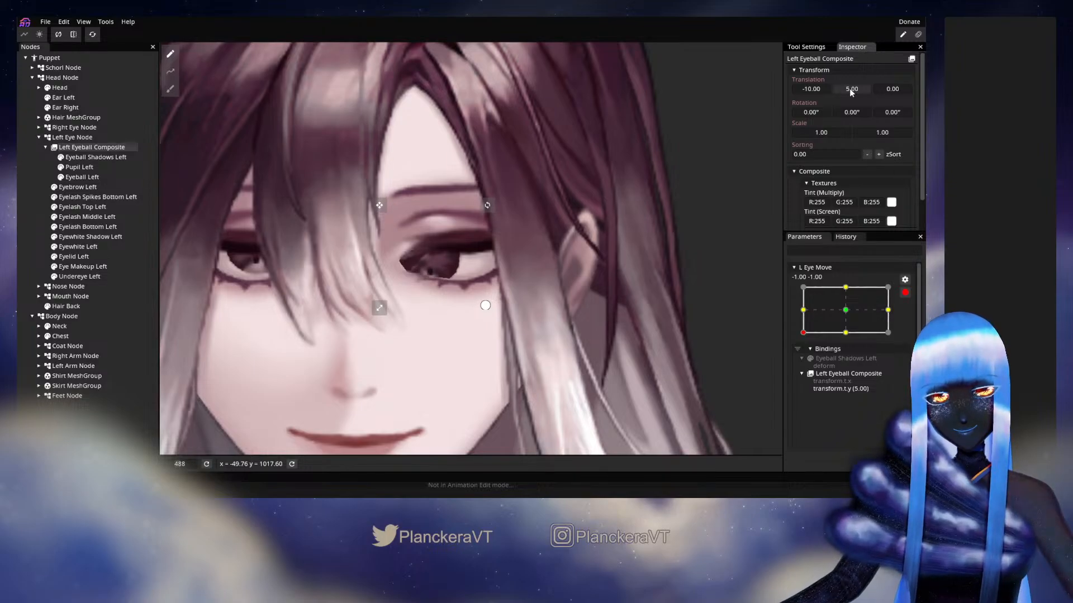
Adjust the centre, lower and inner side vertices of the Eyeball Shadows Left mesh for the -1.00, -1.00 pose and deselect it
left_click(90, 159)
scroll(455, 265, "up", 2)
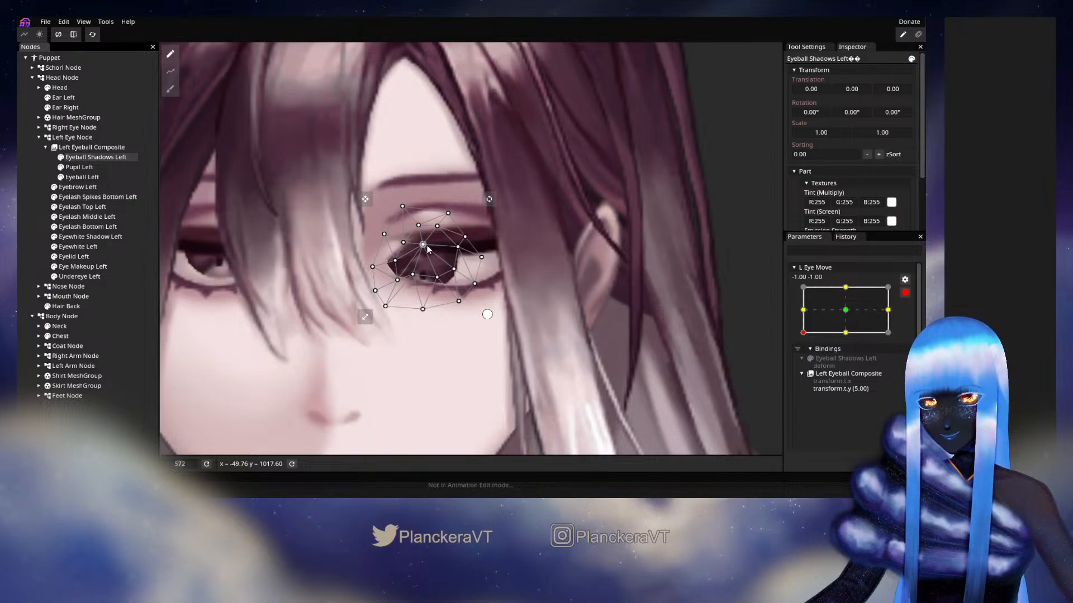
left_click_drag(428, 250, 425, 283)
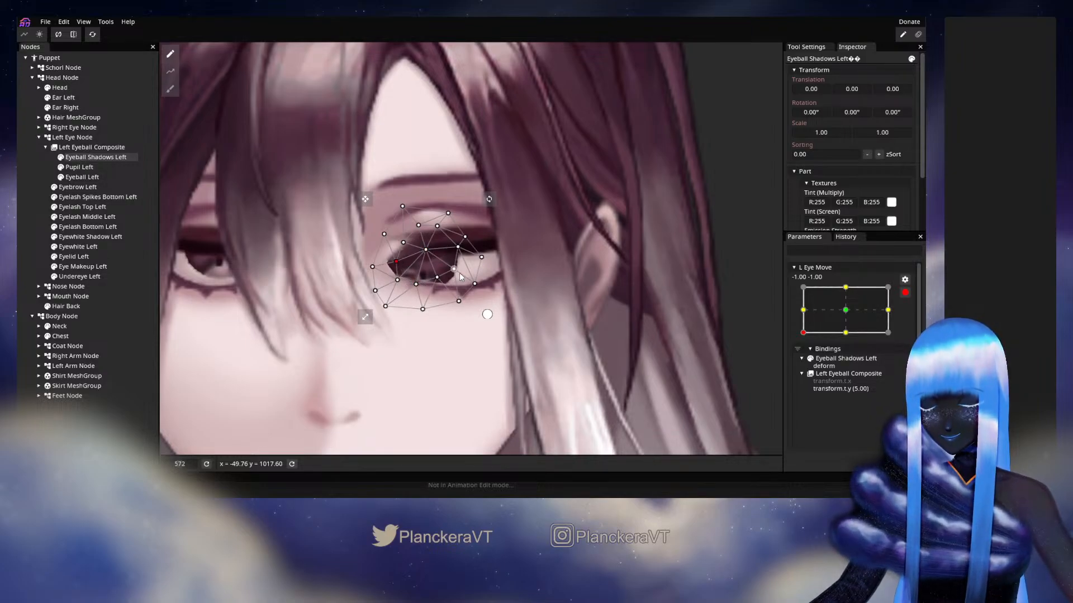
left_click_drag(454, 270, 456, 267)
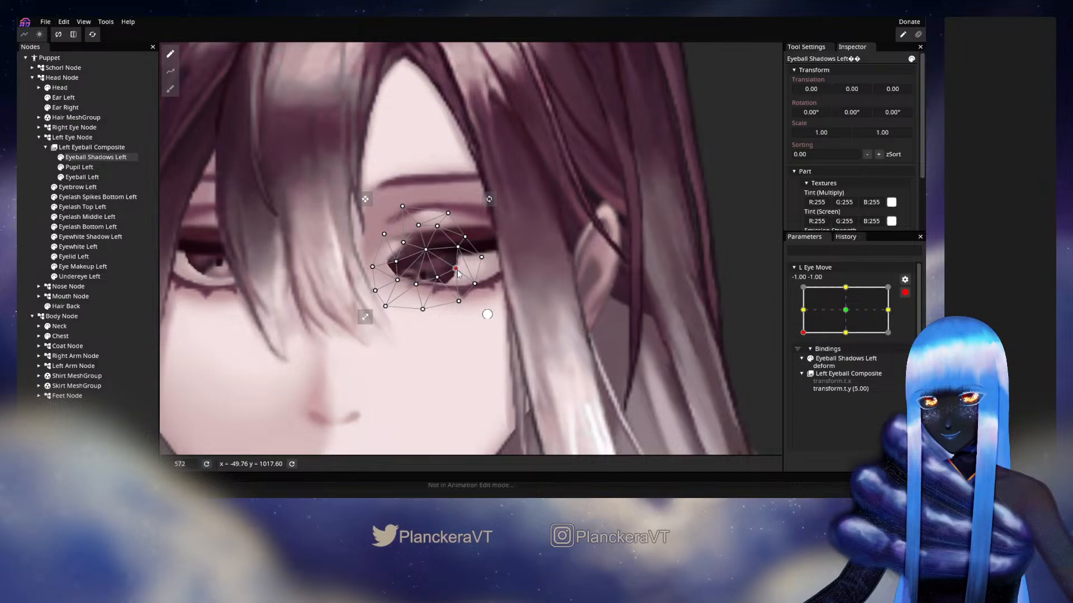
left_click(27, 215)
scroll(431, 270, "down", 1)
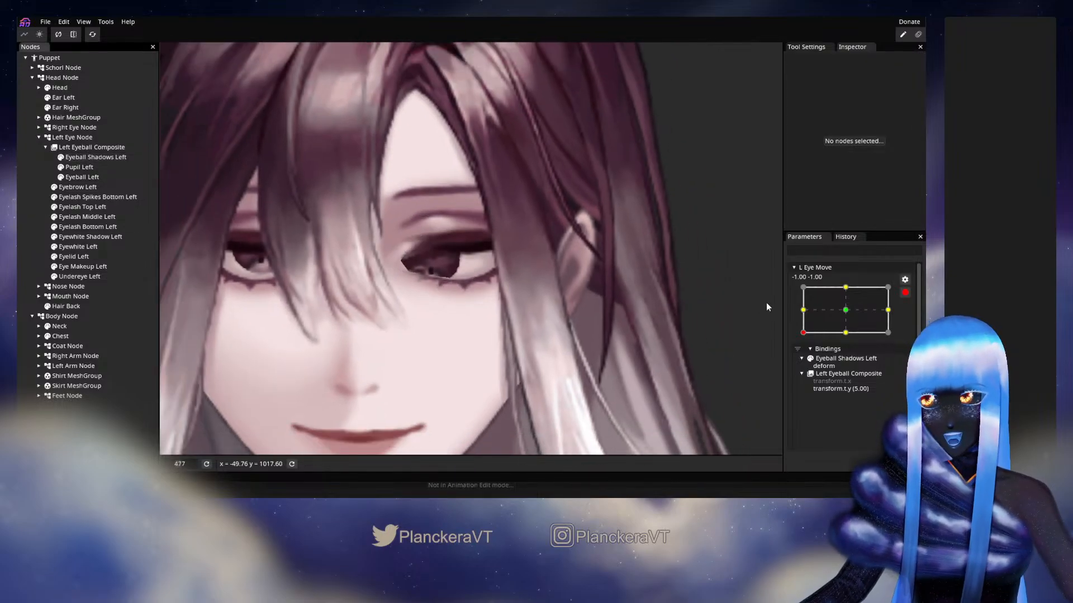
At the -1.00, 1.00 keypoint of L Eye Move, set the Left Eyeball Composite's Y translation to -3.00
left_click_drag(801, 314, 802, 290)
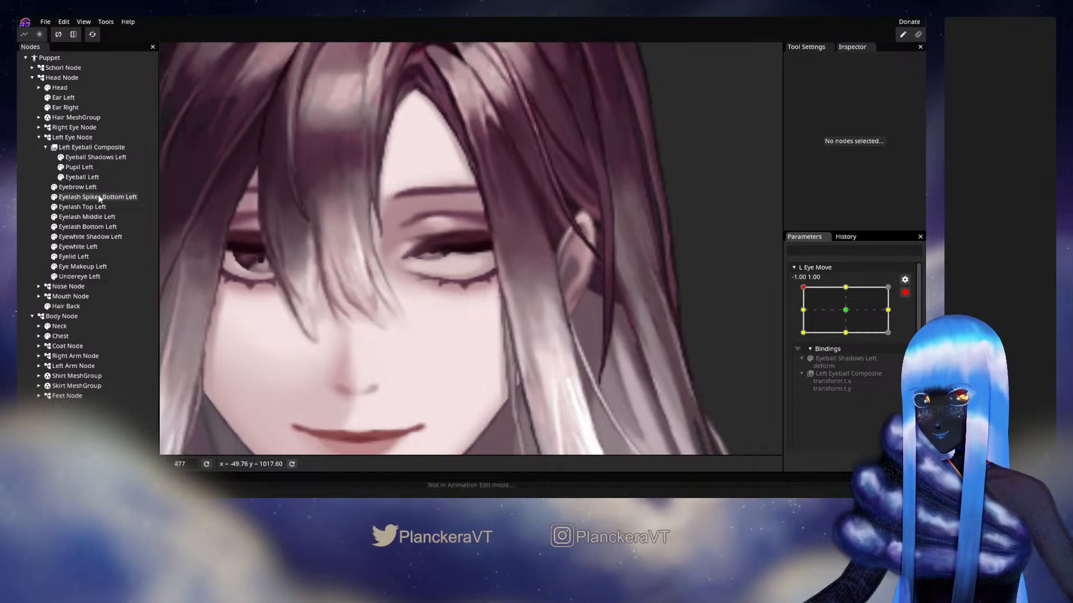
left_click(79, 149)
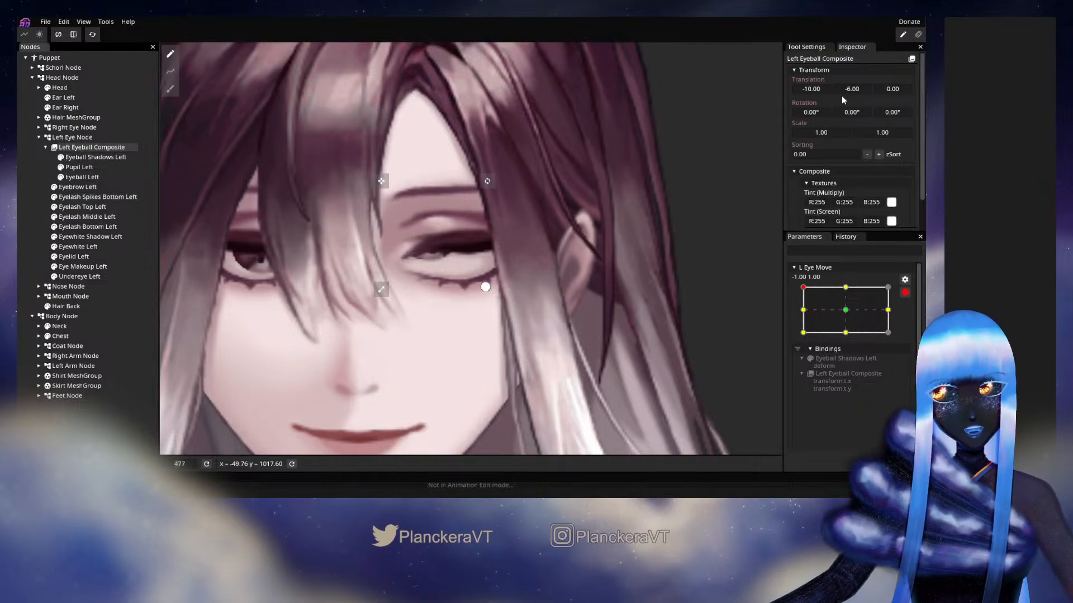
left_click_drag(850, 89, 852, 89)
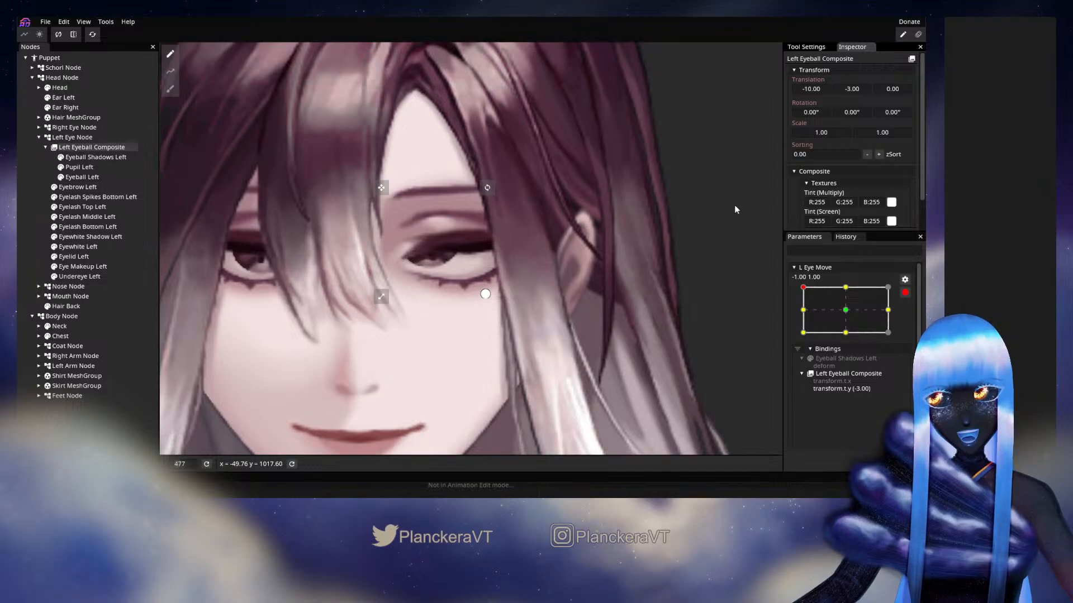
Reshape the vertices around the pupil in the Eyeball Shadows Left mesh for the -1.00, 1.00 pose and deselect it
left_click(95, 158)
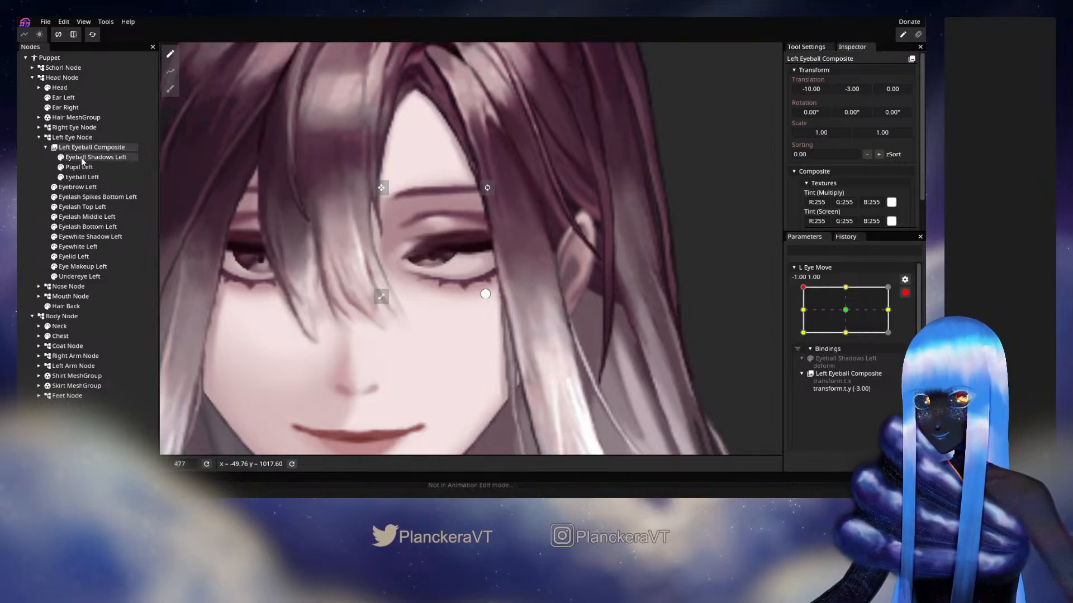
scroll(449, 298, "up", 3)
left_click_drag(395, 273, 423, 251)
left_click(451, 262)
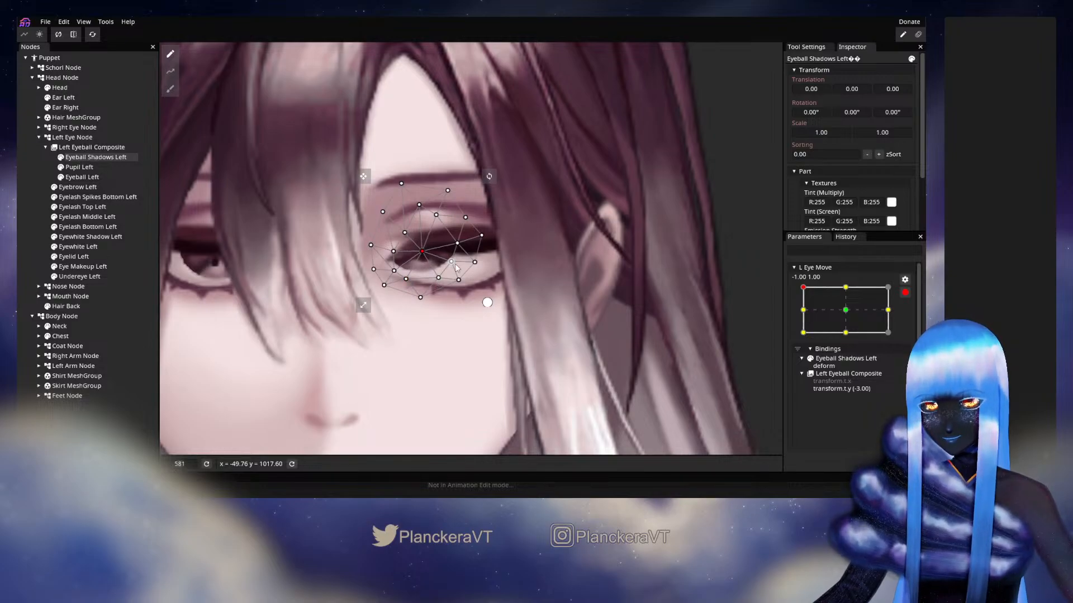
left_click(71, 220)
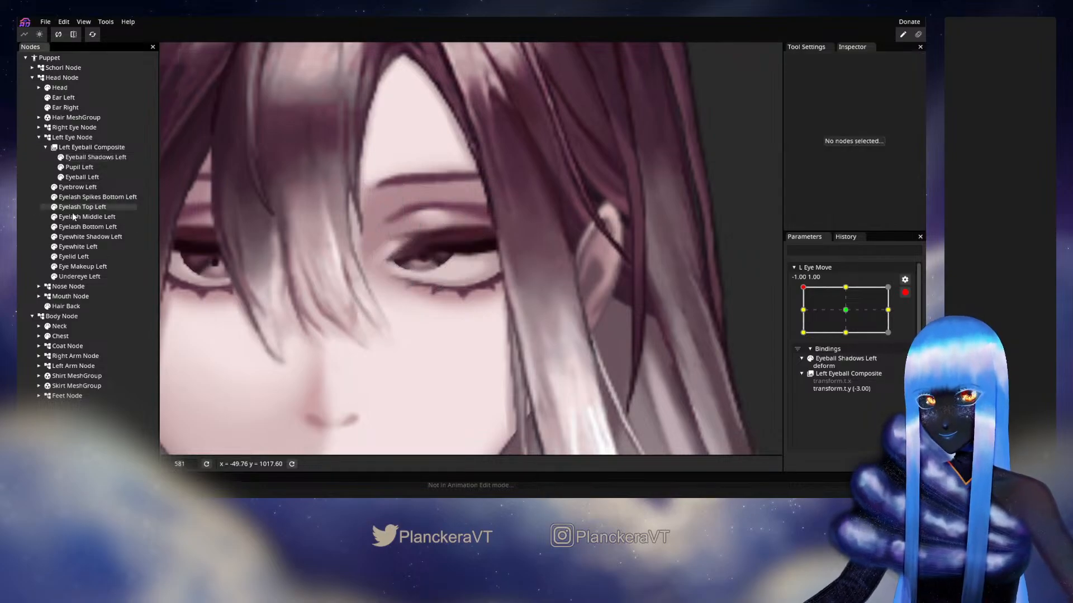
scroll(495, 259, "down", 3)
scroll(616, 297, "down", 2)
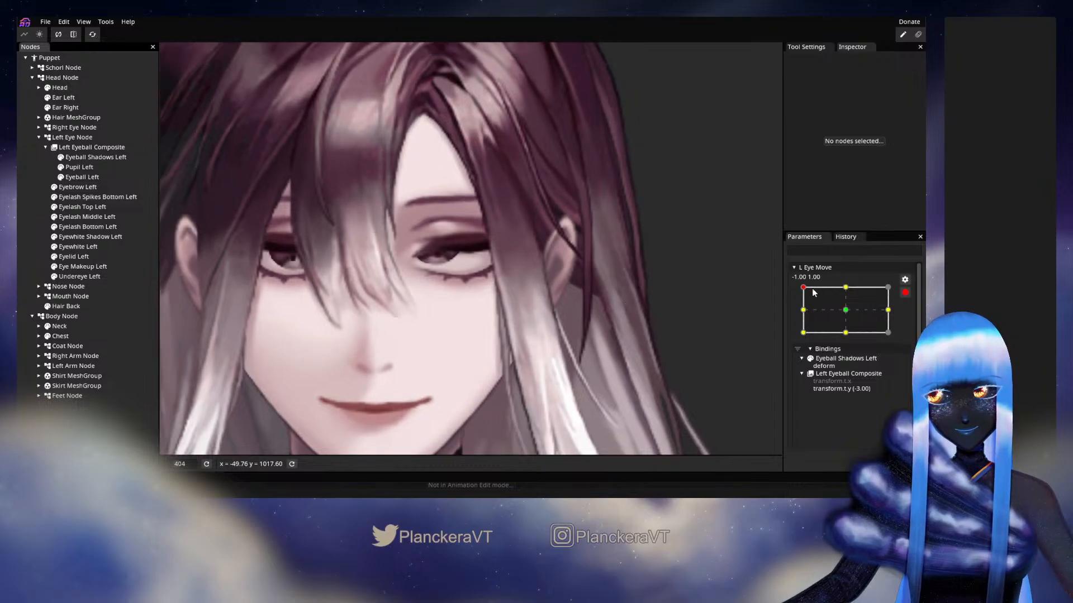
At the 1.00, -1.00 keypoint of L Eye Move, set the Left Eyeball Composite's Y translation to 4.00
left_click_drag(810, 288, 889, 333)
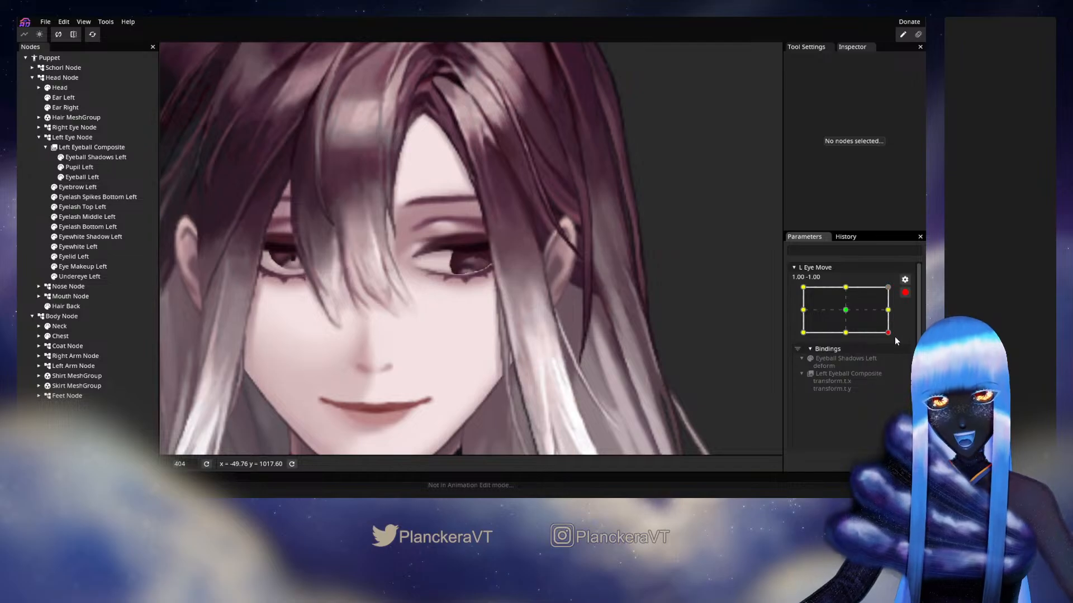
left_click(92, 147)
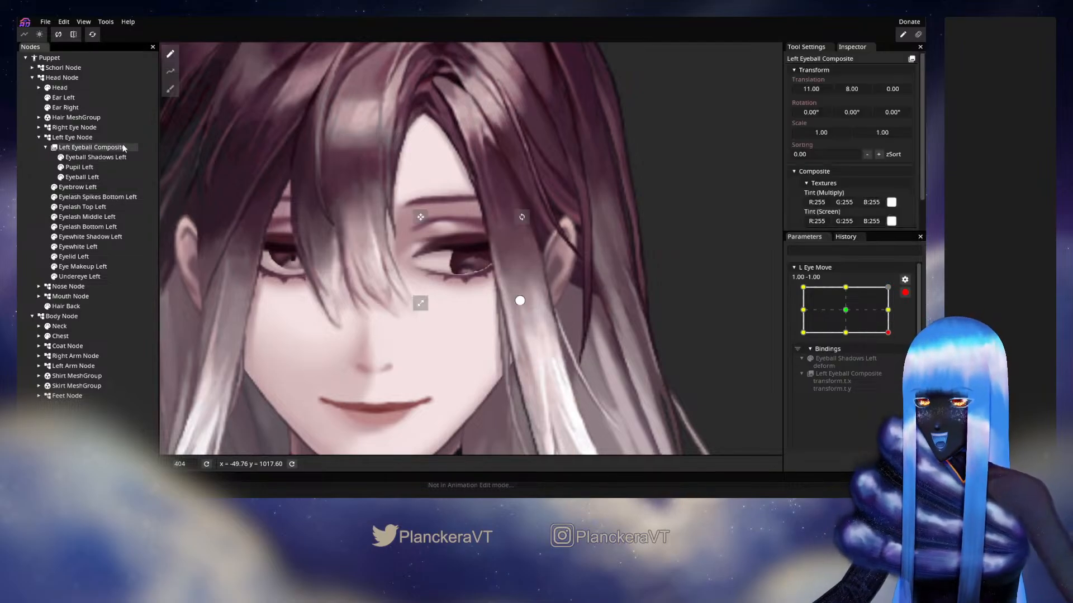
left_click_drag(854, 89, 853, 89)
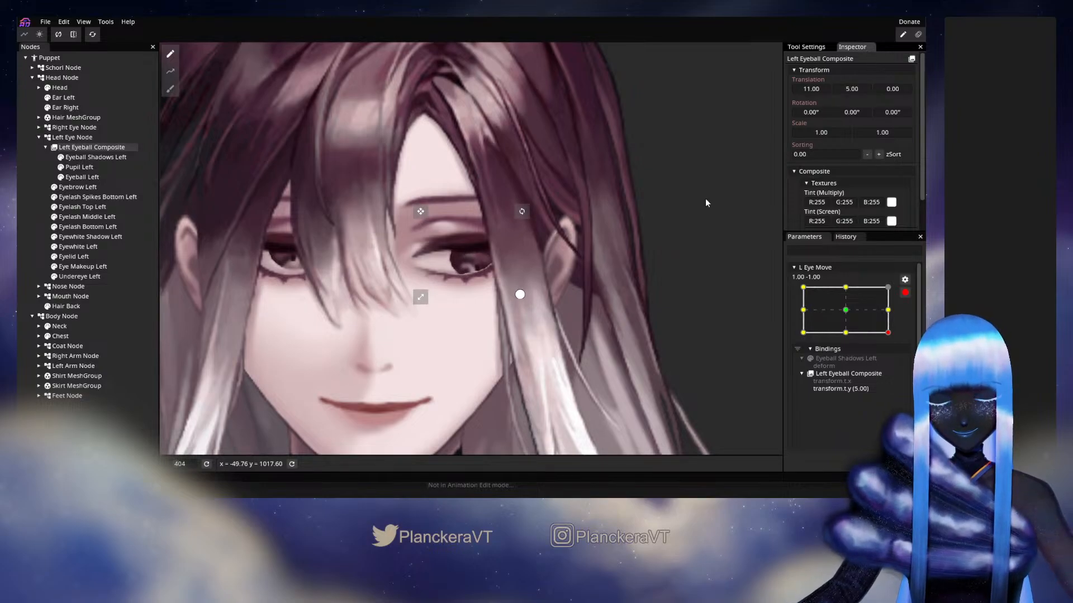
scroll(642, 243, "up", 3)
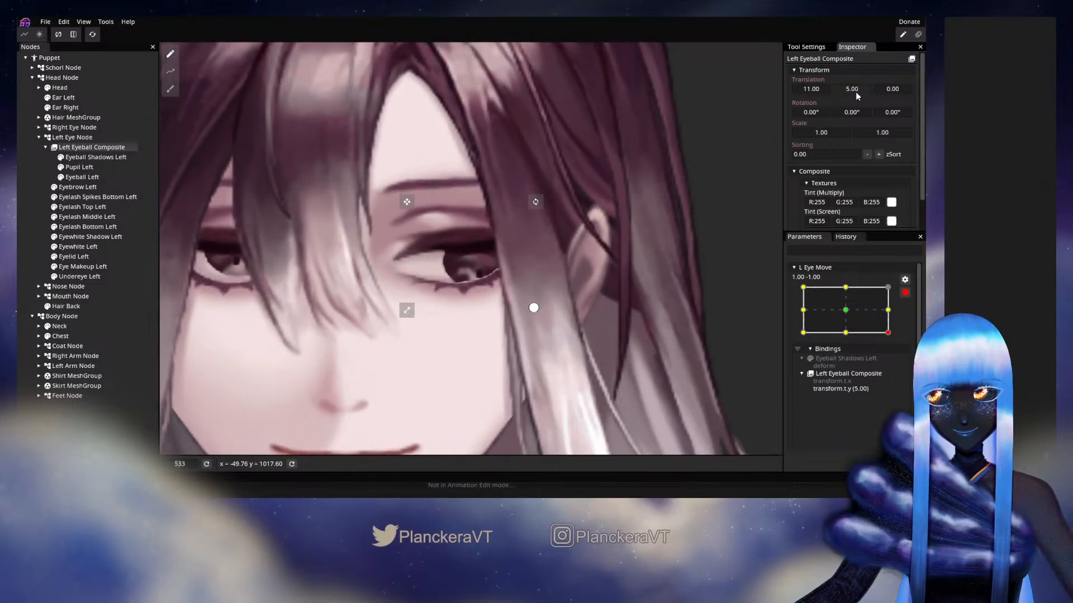
left_click_drag(855, 92, 853, 92)
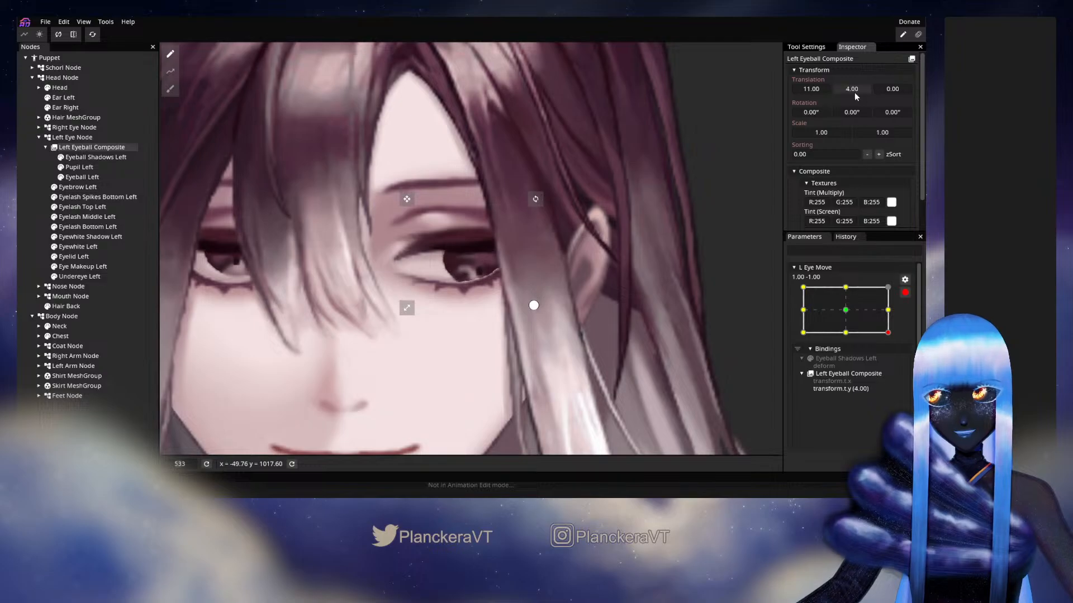
Reshape the centre, lower and side vertices around the pupil in the Eyeball Shadows Left mesh for the 1.00, -1.00 pose and deselect it
left_click(96, 157)
scroll(457, 279, "up", 1)
scroll(479, 269, "up", 2)
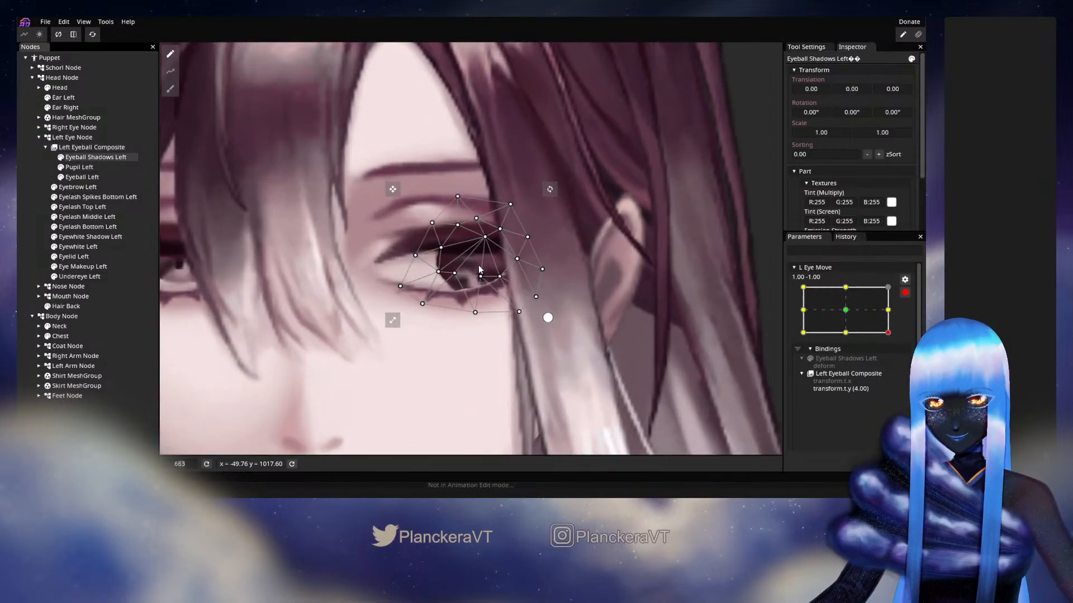
left_click_drag(480, 238, 478, 250)
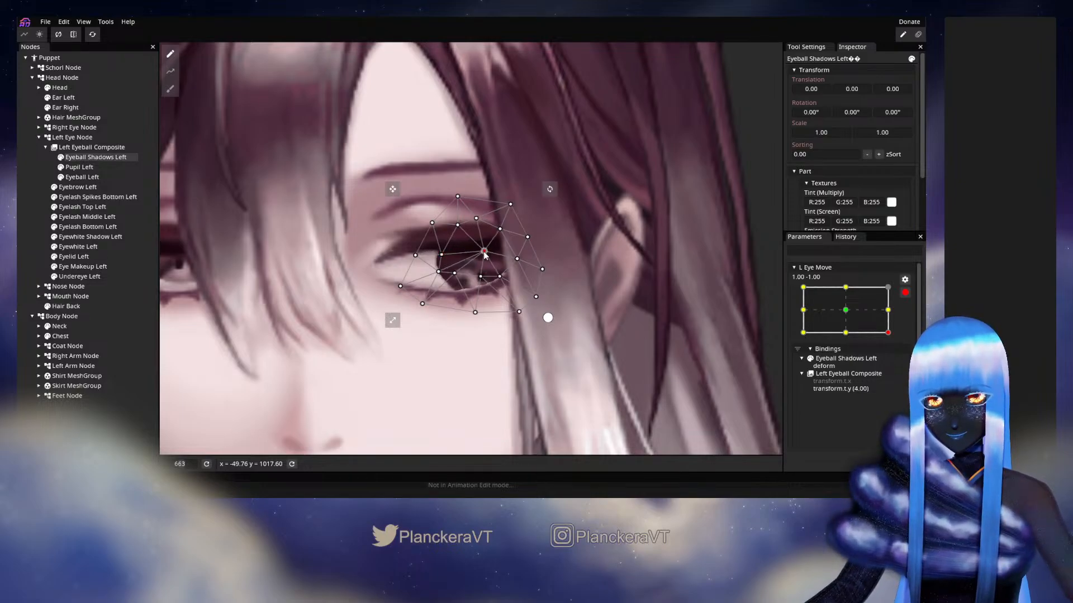
left_click_drag(485, 254, 486, 251)
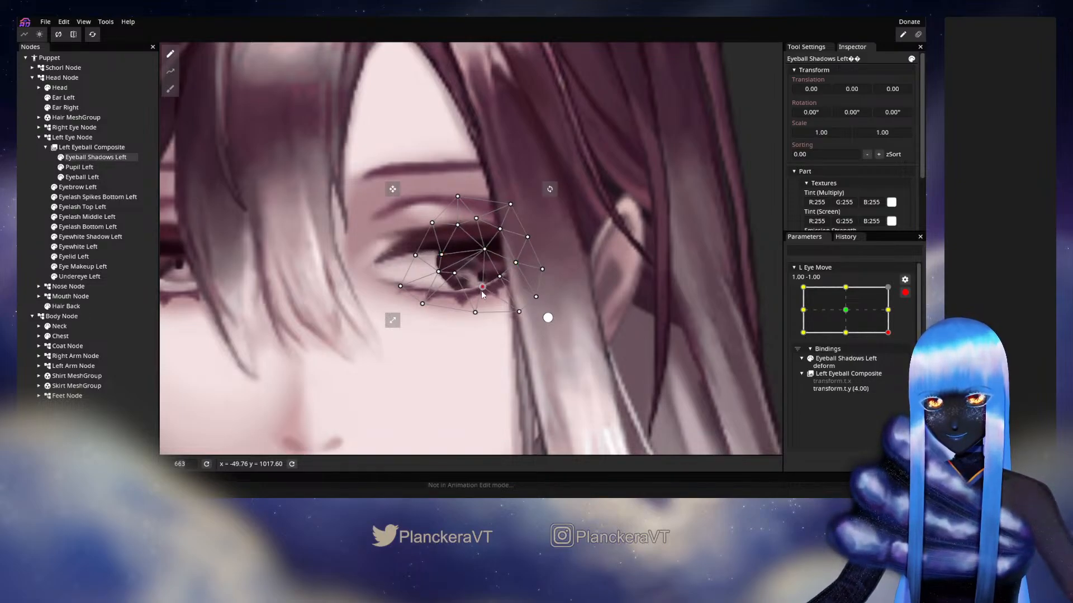
left_click_drag(481, 290, 484, 244)
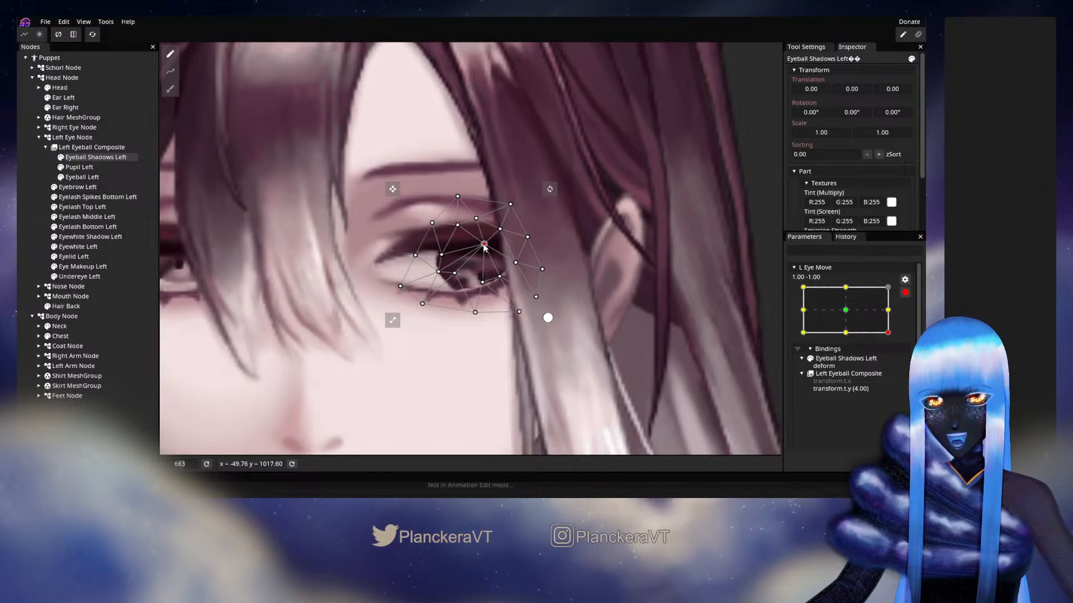
left_click(500, 276)
left_click_drag(478, 286, 479, 286)
left_click_drag(482, 283, 508, 258)
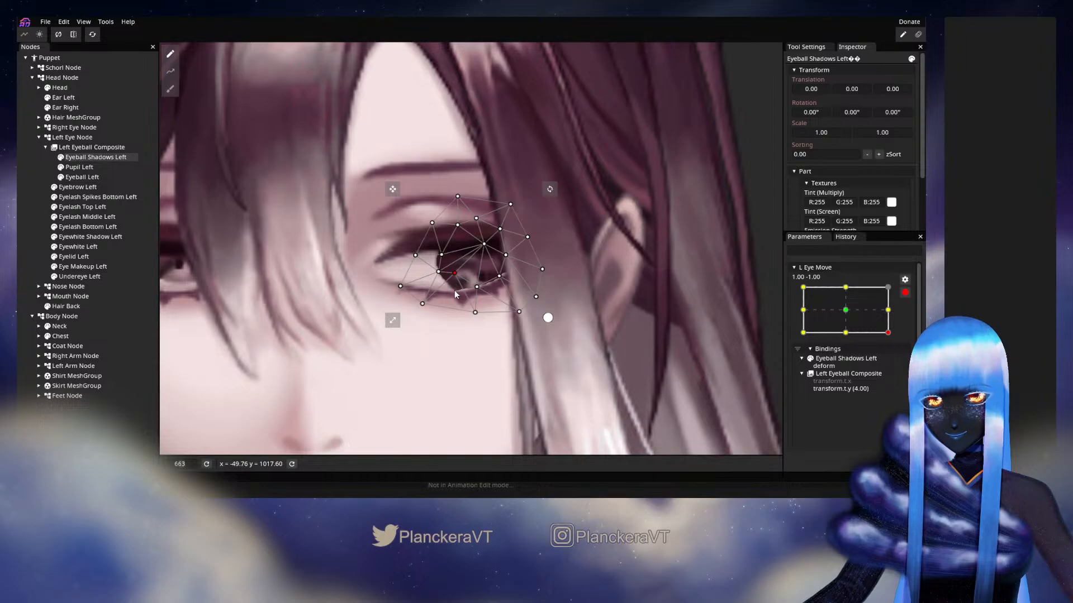
left_click_drag(454, 278, 460, 280)
left_click(19, 205)
Disarm L Eye Move and preview the eye's movement across its range, ending at 1.00, 1.00
scroll(415, 276, "down", 4)
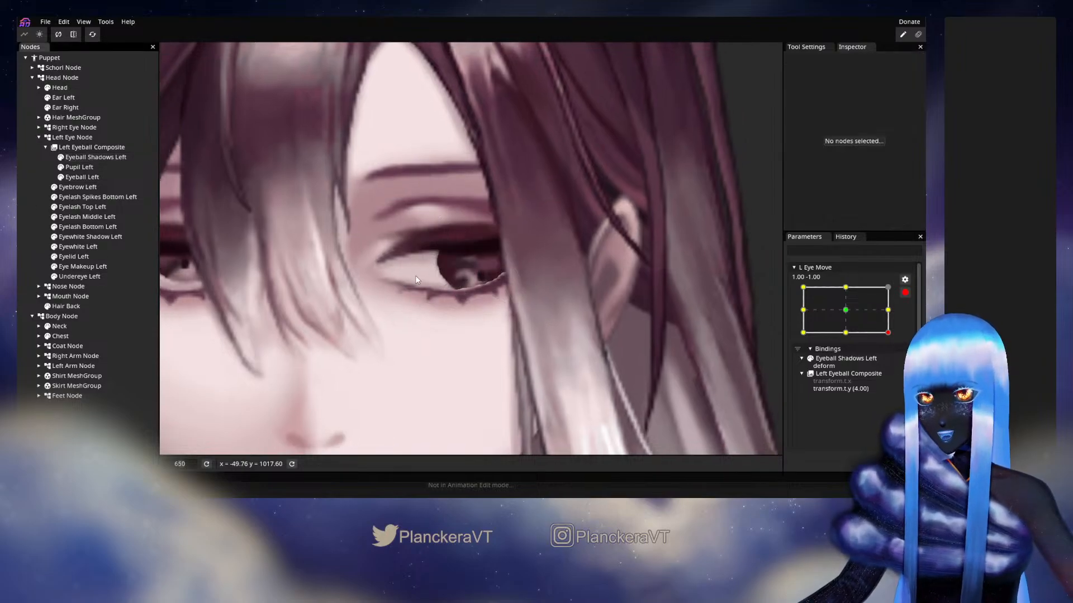
scroll(421, 313, "down", 5)
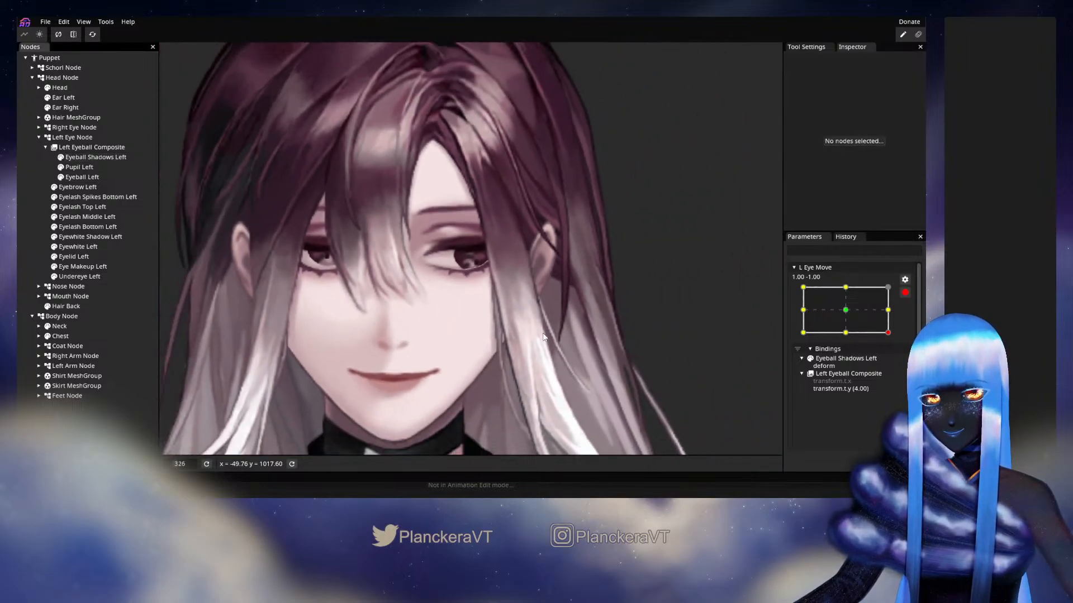
left_click(905, 292)
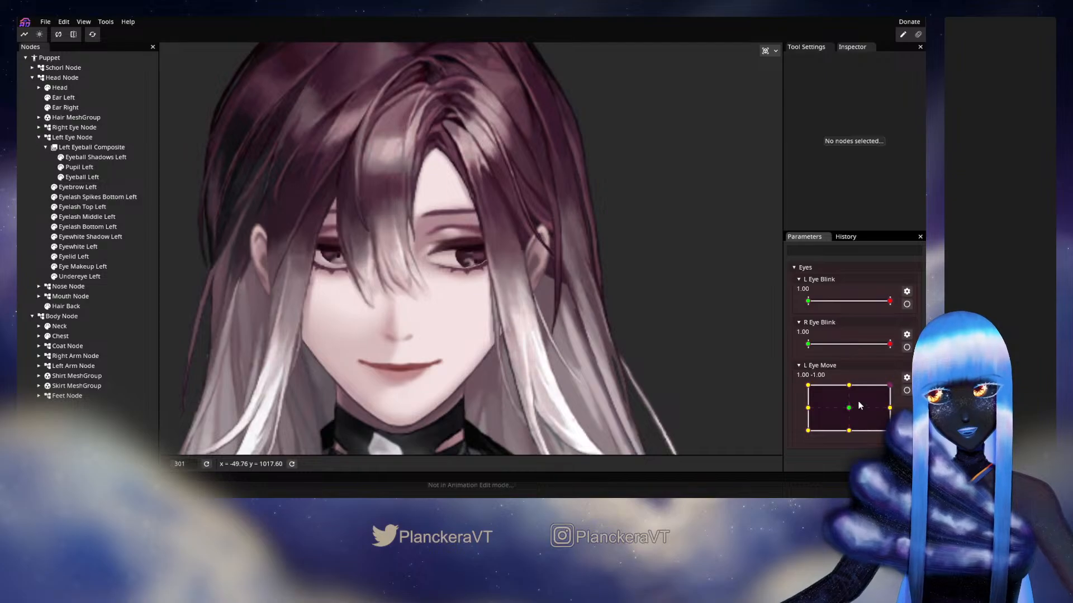
left_click_drag(874, 418, 804, 386)
left_click_drag(832, 446, 905, 384)
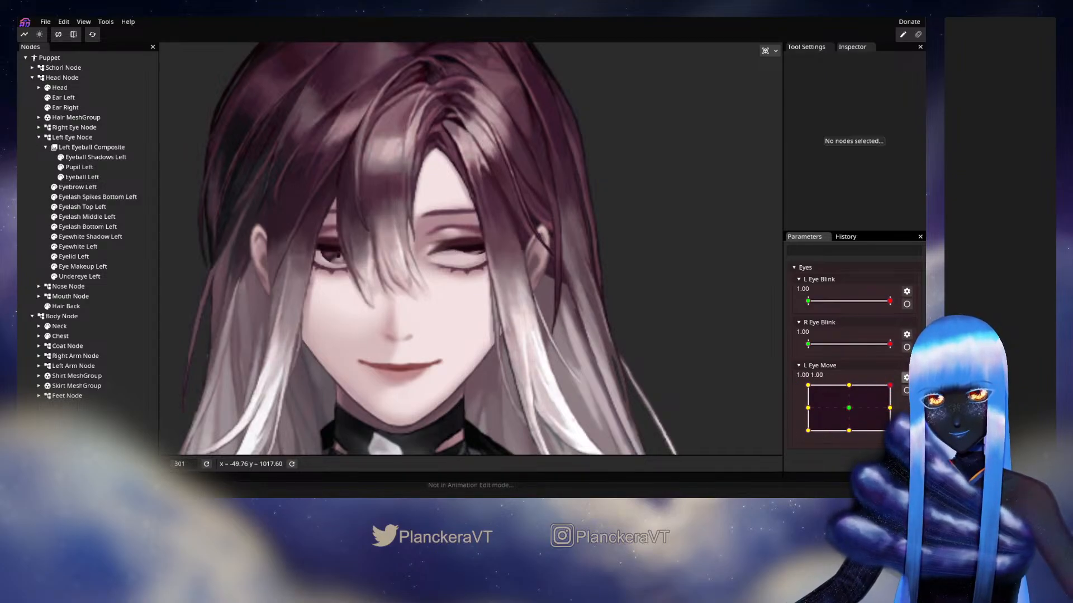
At the 1.00, 1.00 keypoint of L Eye Move, set the Left Eyeball Composite's Y translation to -3.00
left_click(906, 391)
scroll(565, 304, "up", 2)
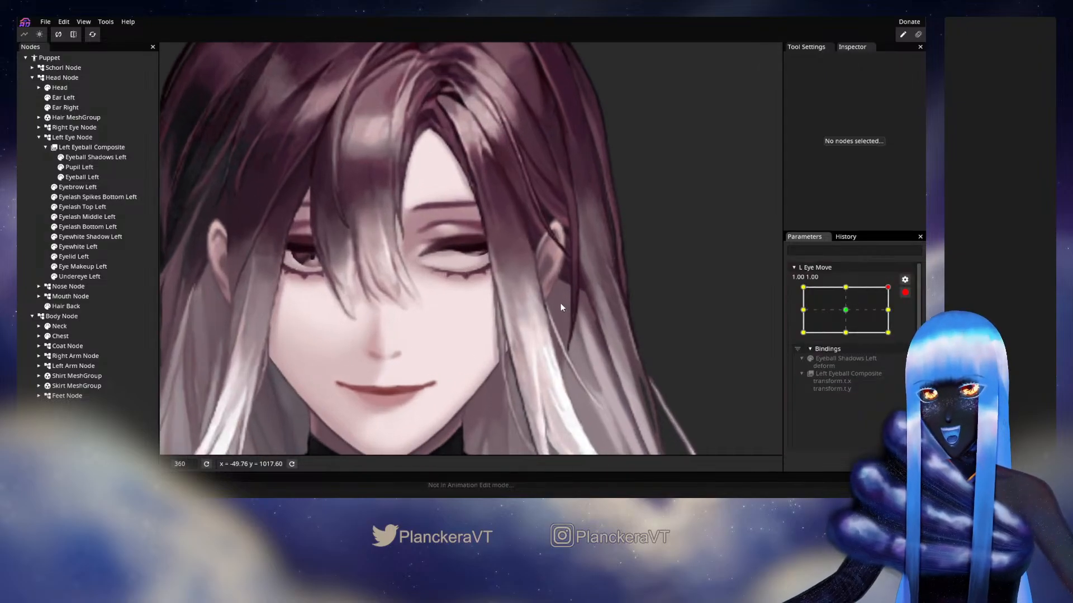
scroll(561, 302, "up", 3)
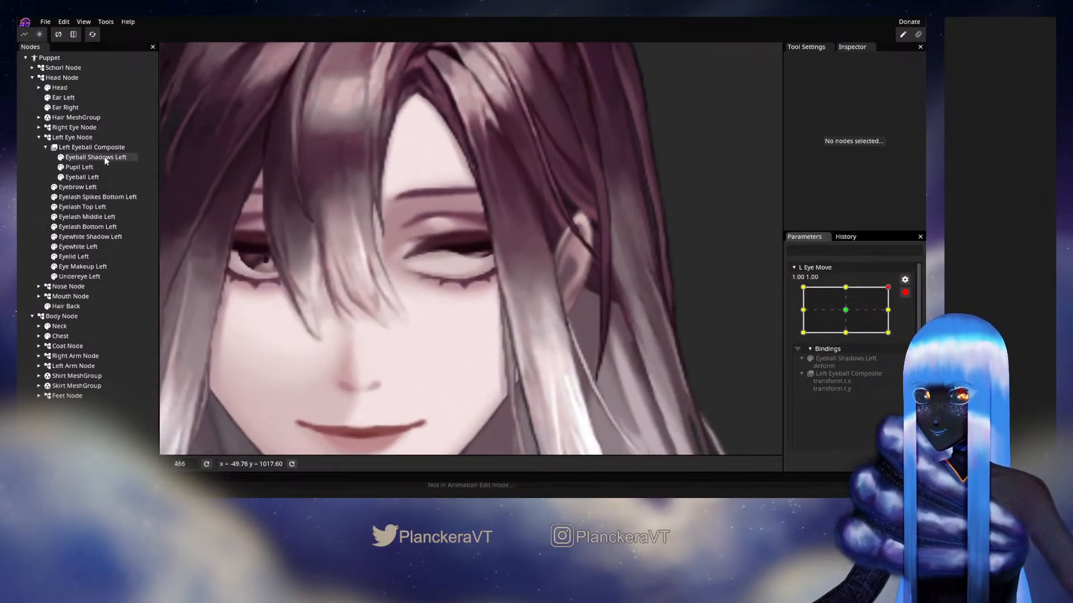
left_click(92, 147)
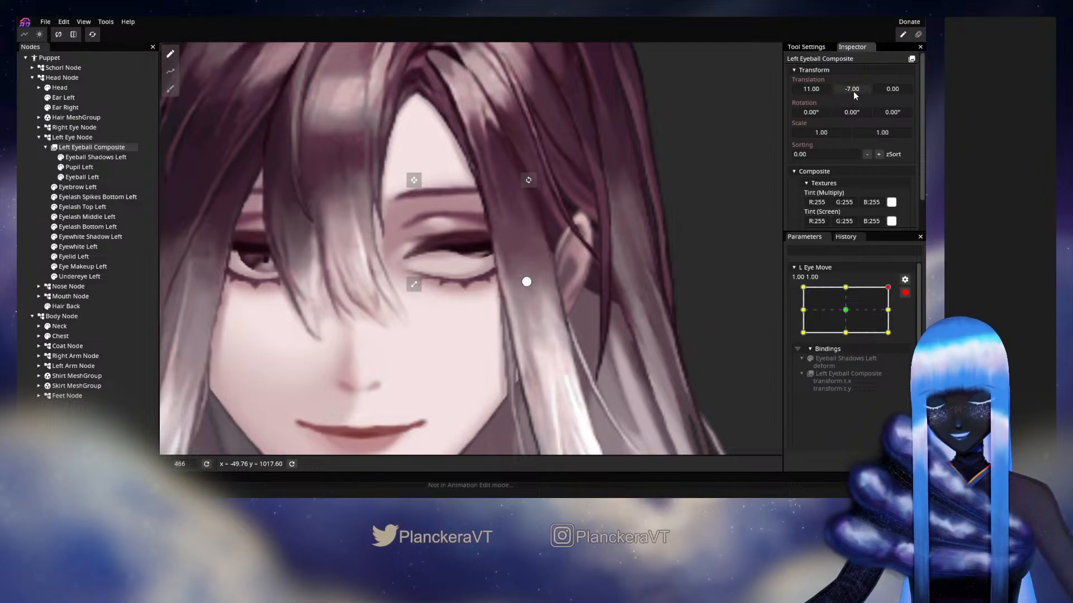
left_click_drag(853, 92, 856, 89)
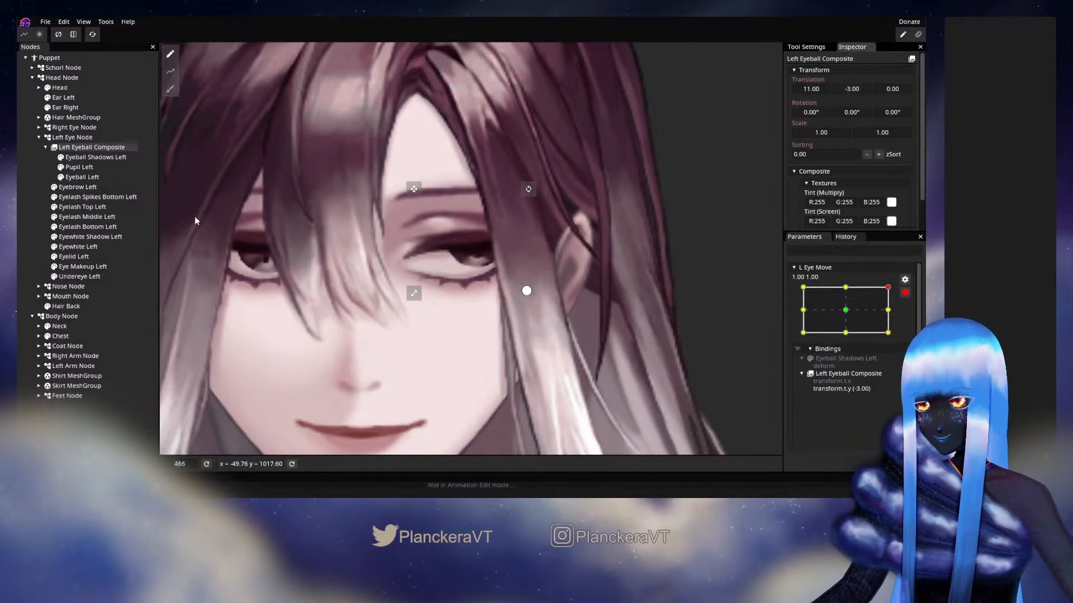
Adjust the centre and inner side vertices of the Eyeball Shadows Left mesh for the 1.00, 1.00 pose and deselect it
left_click(96, 159)
scroll(461, 240, "up", 3)
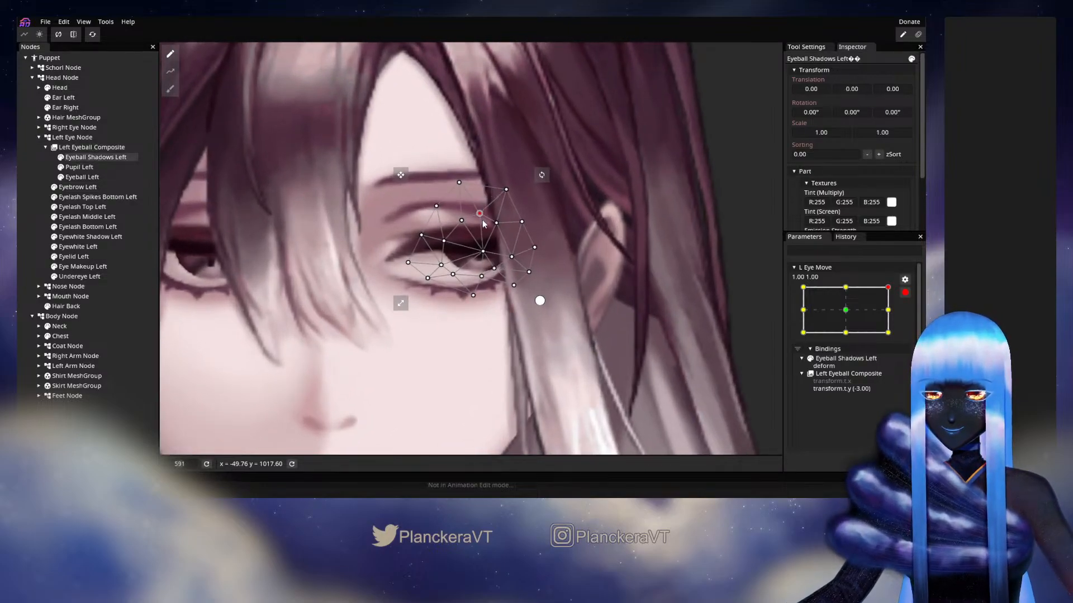
left_click(483, 250)
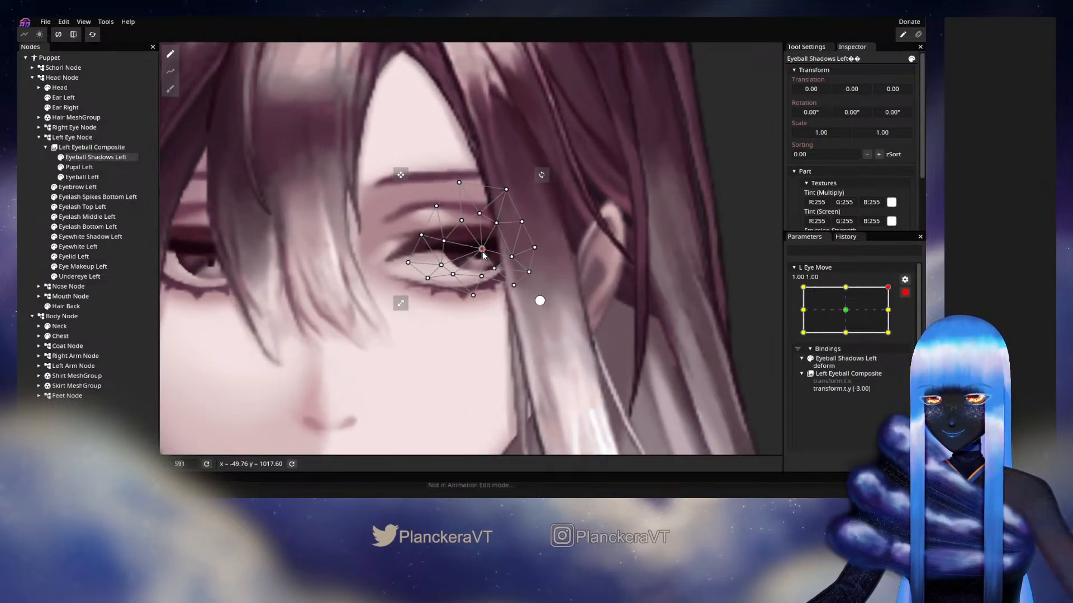
left_click_drag(483, 249, 445, 246)
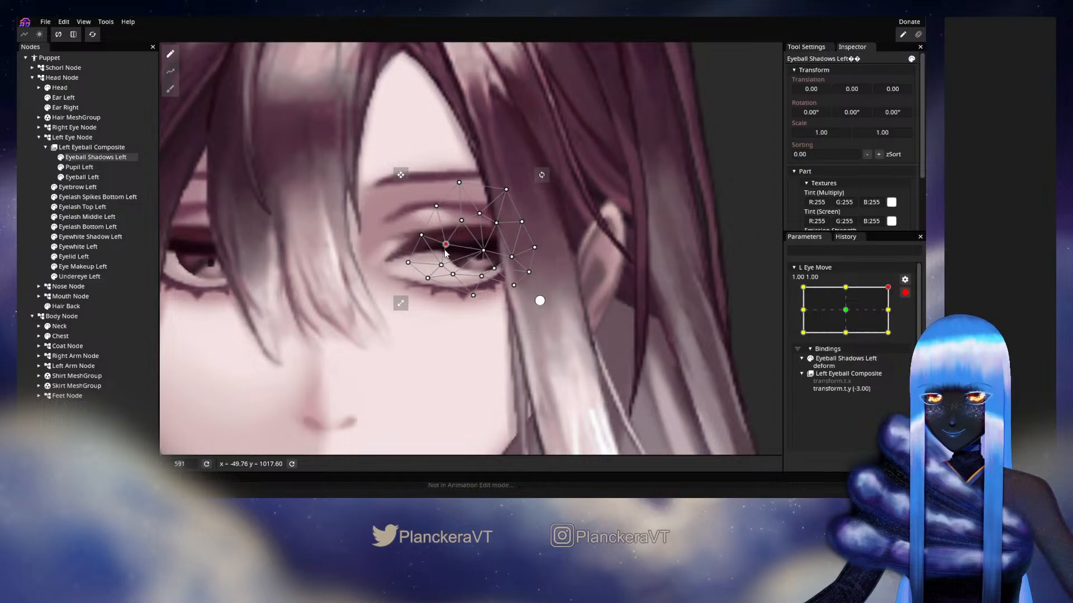
left_click(28, 207)
Disarm L Eye Move and preview the left eye through the corners and edges of its range, returning near the centre
scroll(505, 301, "down", 1)
scroll(504, 302, "down", 8)
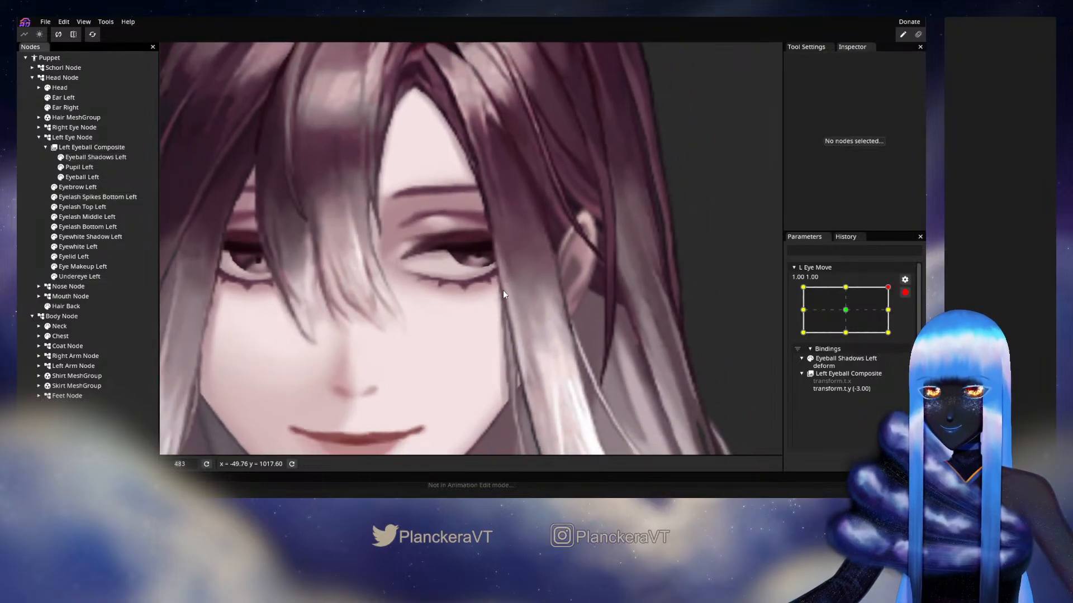
scroll(508, 309, "down", 1)
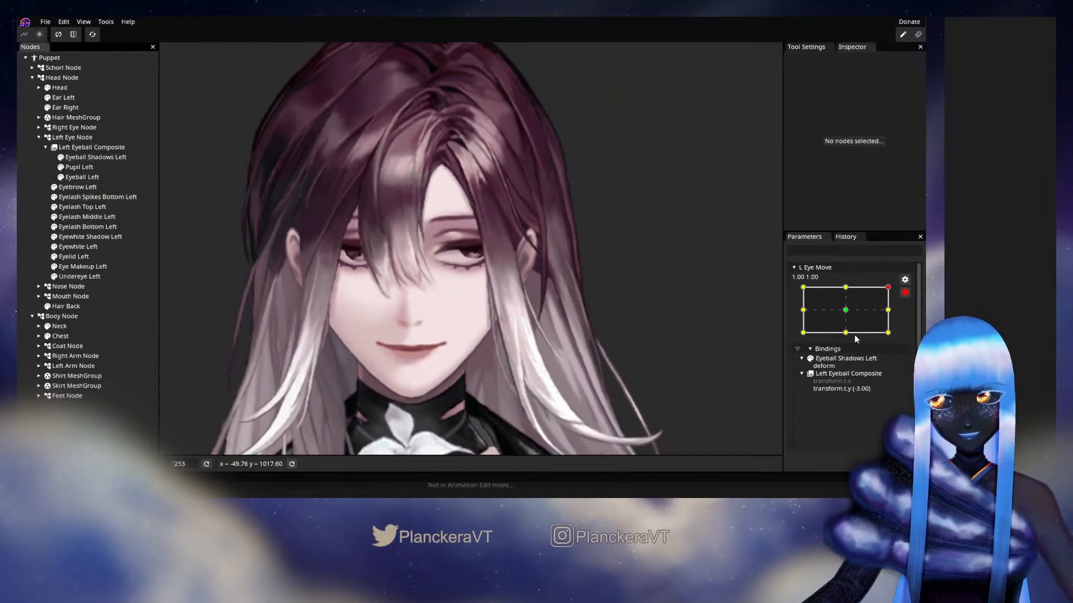
left_click(905, 292)
left_click_drag(862, 401, 822, 393)
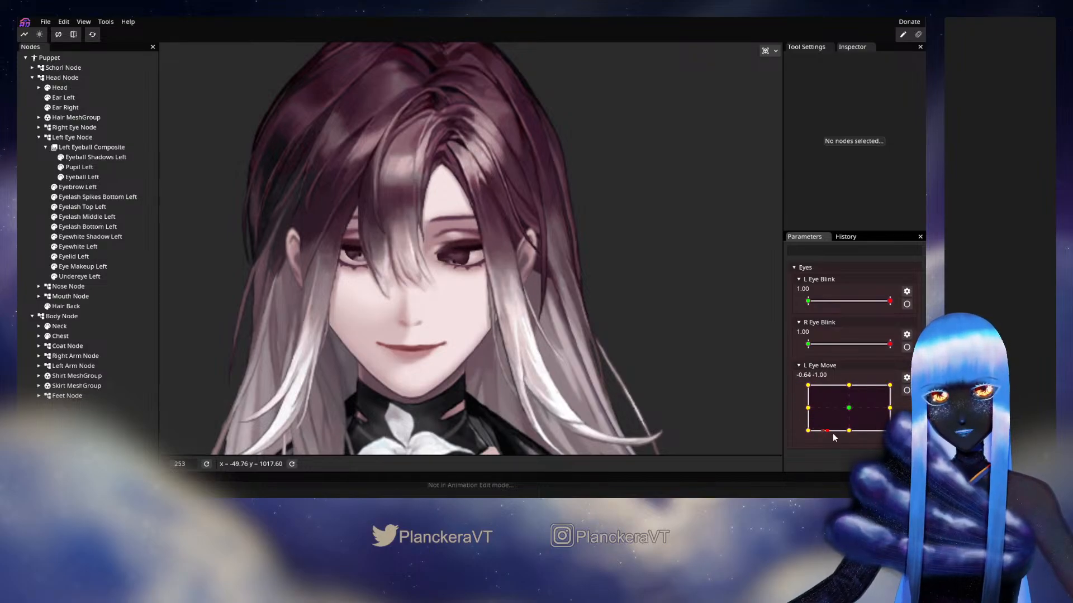
left_click_drag(834, 438, 891, 425)
left_click_drag(832, 397, 850, 411)
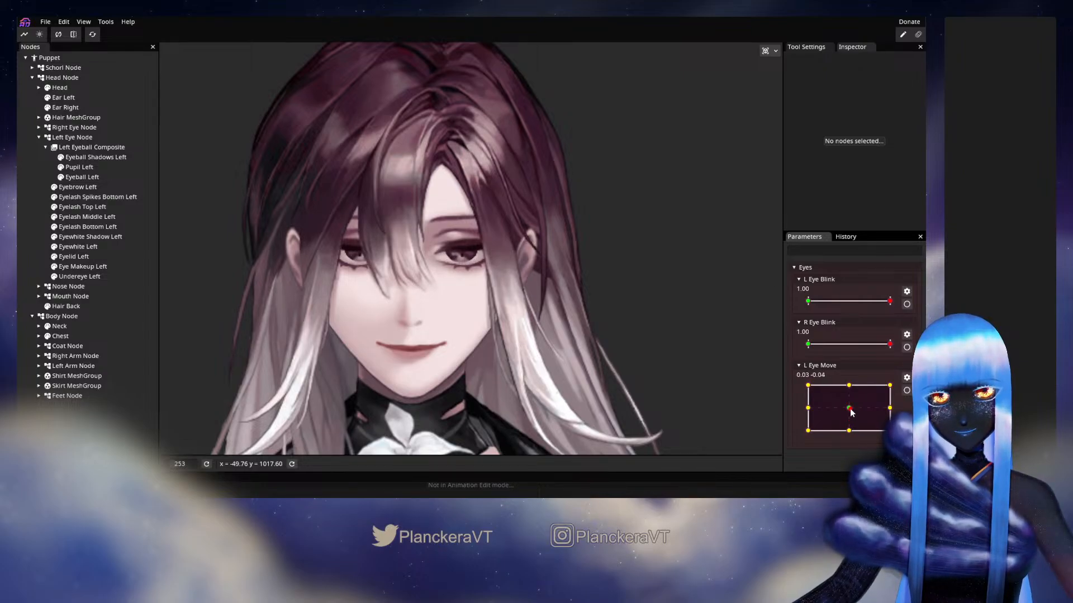
Arm L Eye Move at its 0.00, -1.00 keypoint and adjust the inner side vertices of the Eyeball Shadows Left mesh
left_click(907, 391)
scroll(478, 292, "up", 5)
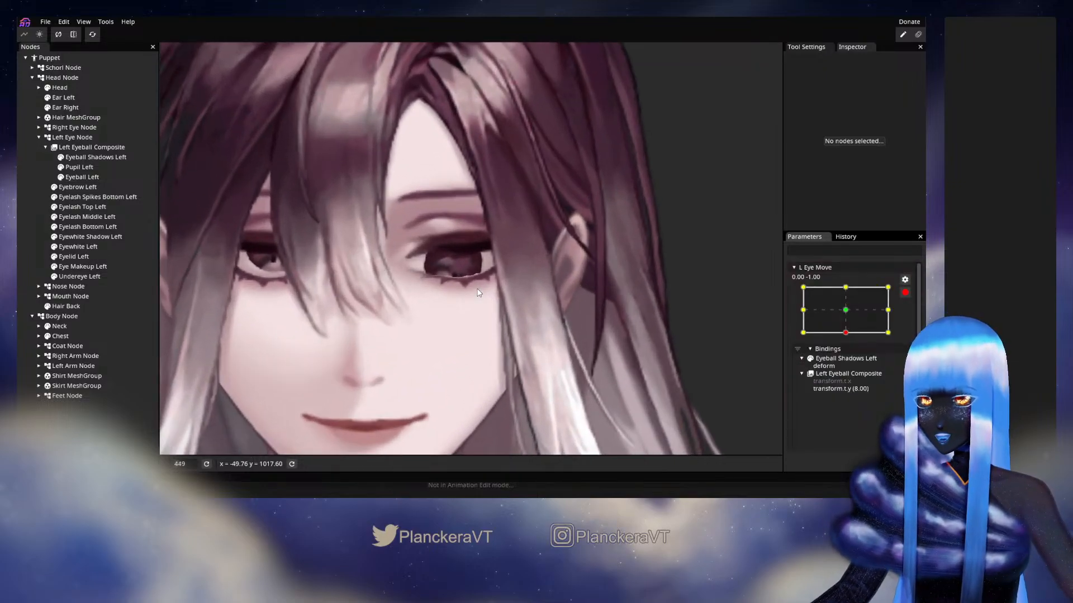
scroll(476, 290, "up", 3)
left_click(96, 159)
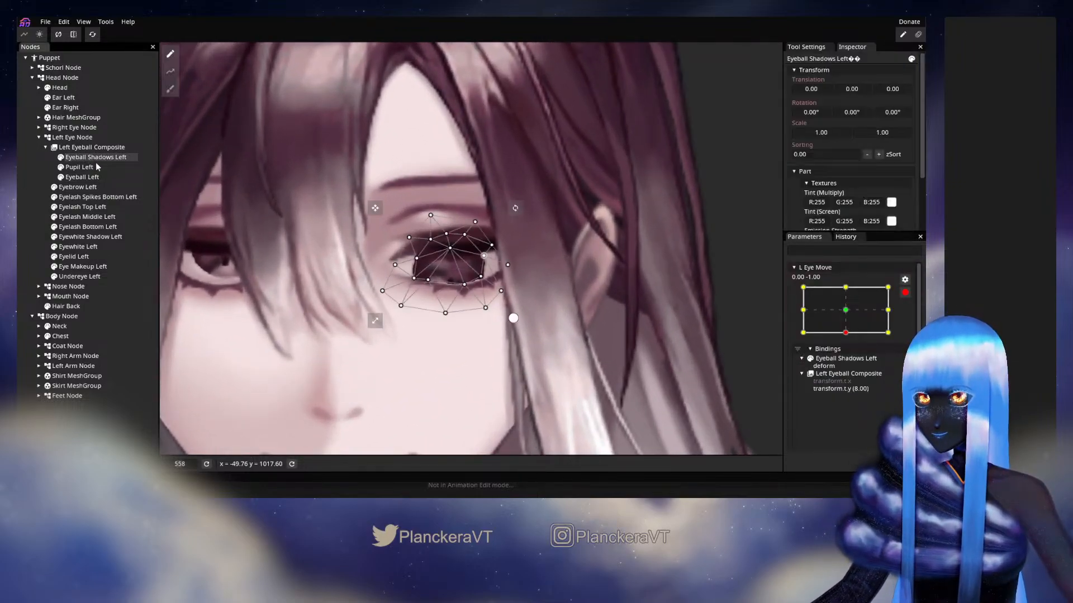
scroll(437, 313, "up", 1)
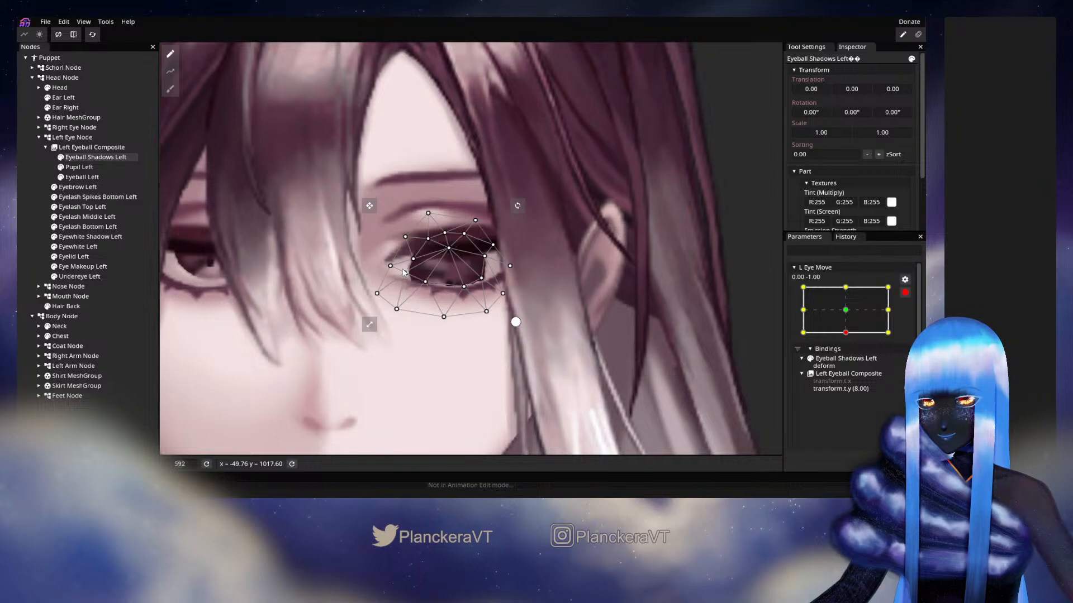
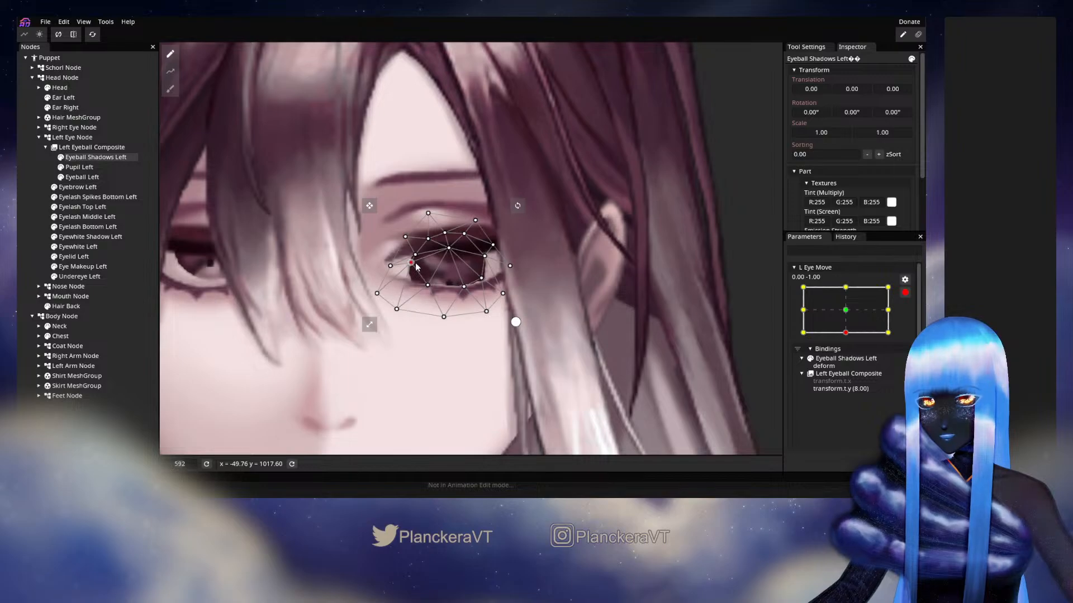
Test the 0.00, -1.00 pose unarmed, then rearm it and refine the Eyeball Shadows Left mesh's central and inner side vertices
left_click(905, 295)
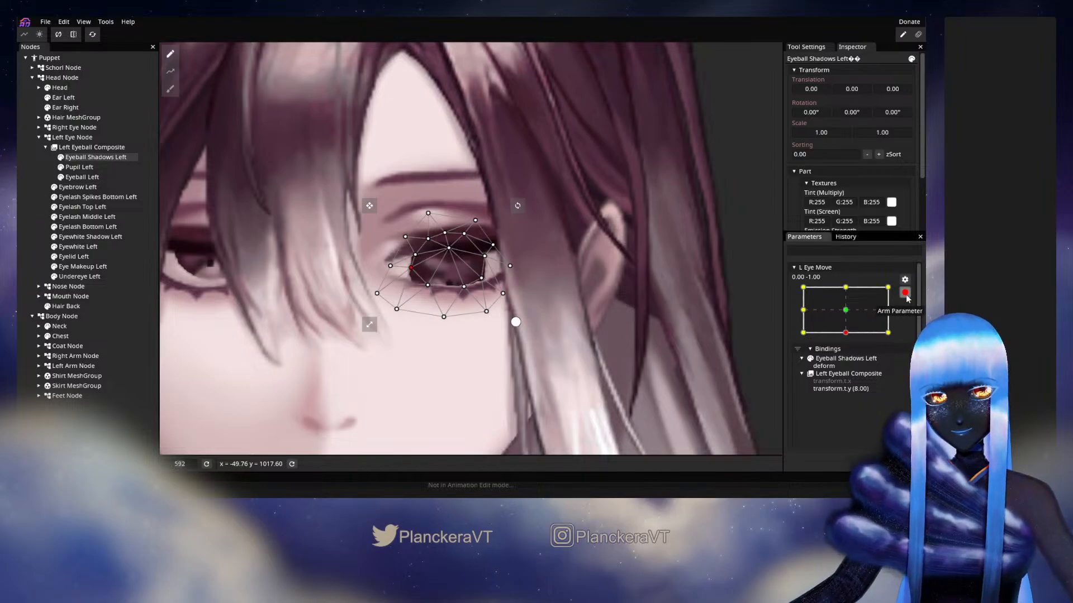
mouse_move(853, 423)
left_mouse_down()
mouse_move(850, 402)
mouse_move(849, 431)
left_mouse_up()
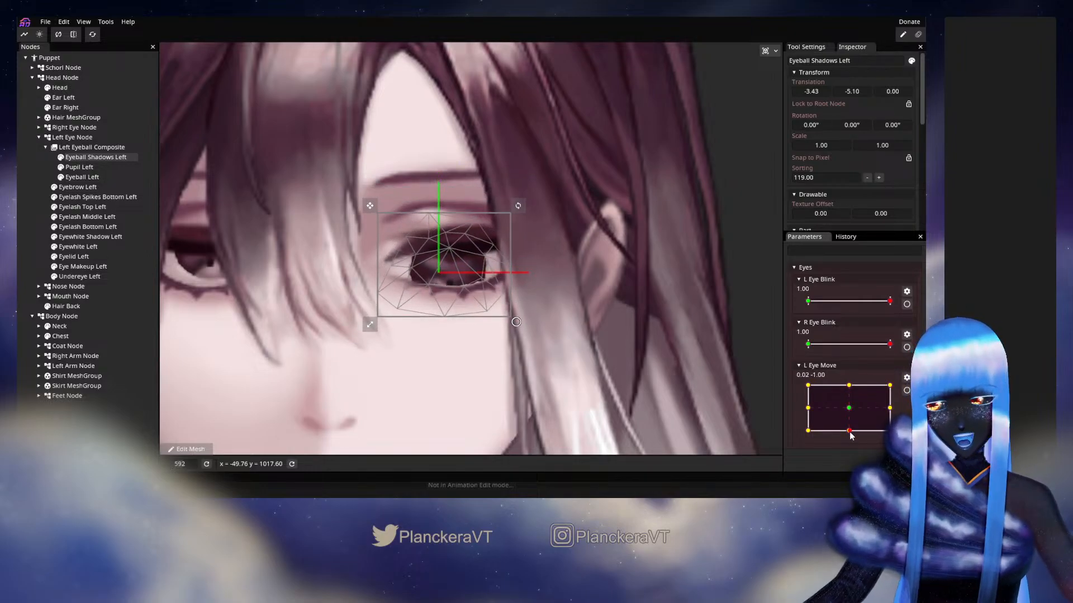
left_click(906, 390)
left_click(450, 249)
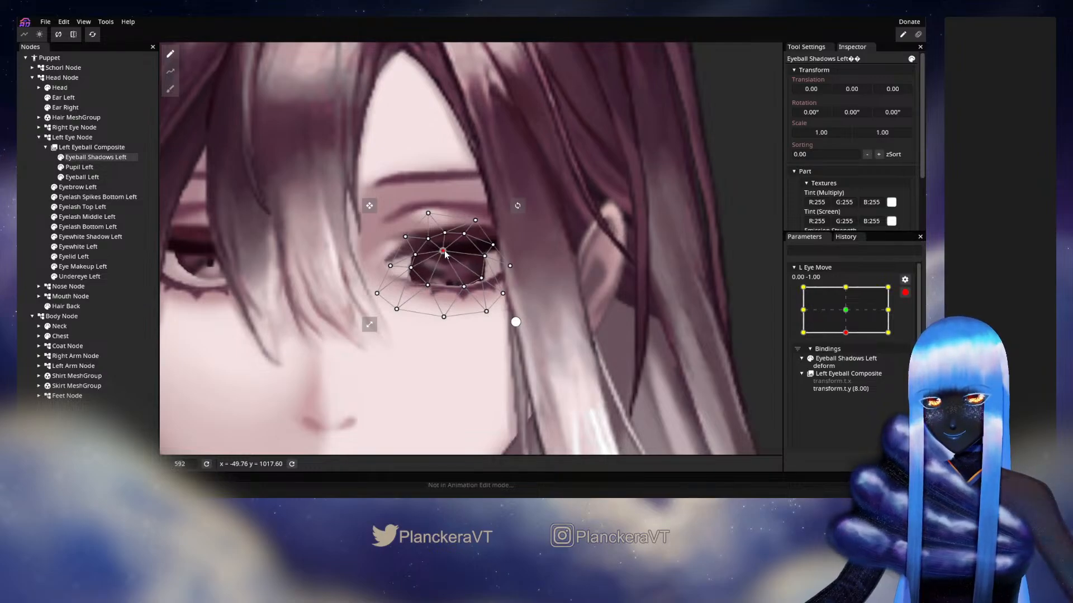
left_click_drag(448, 254, 448, 256)
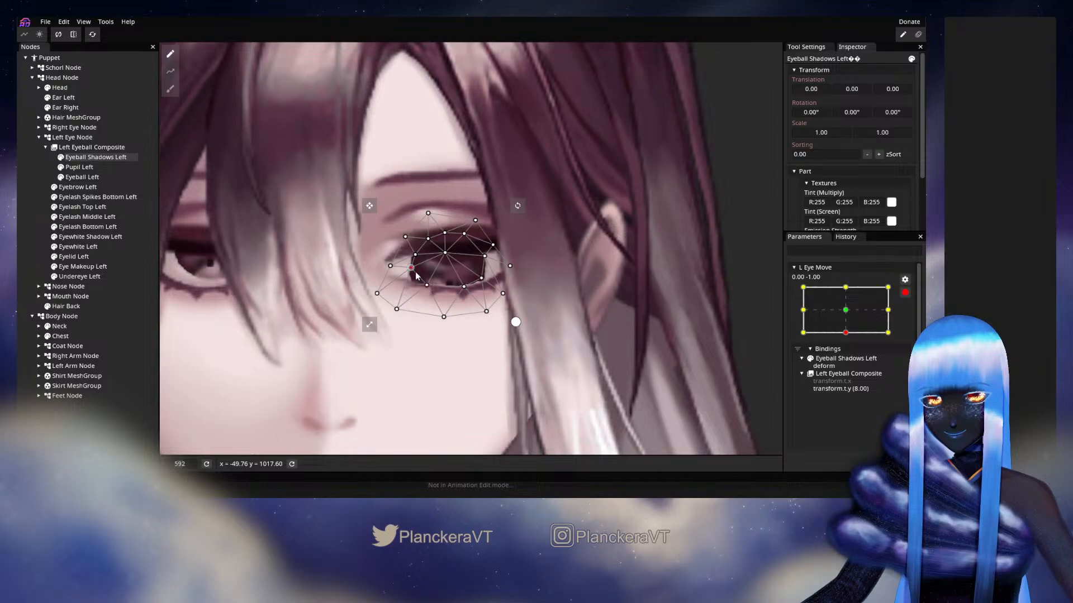
left_click(545, 286)
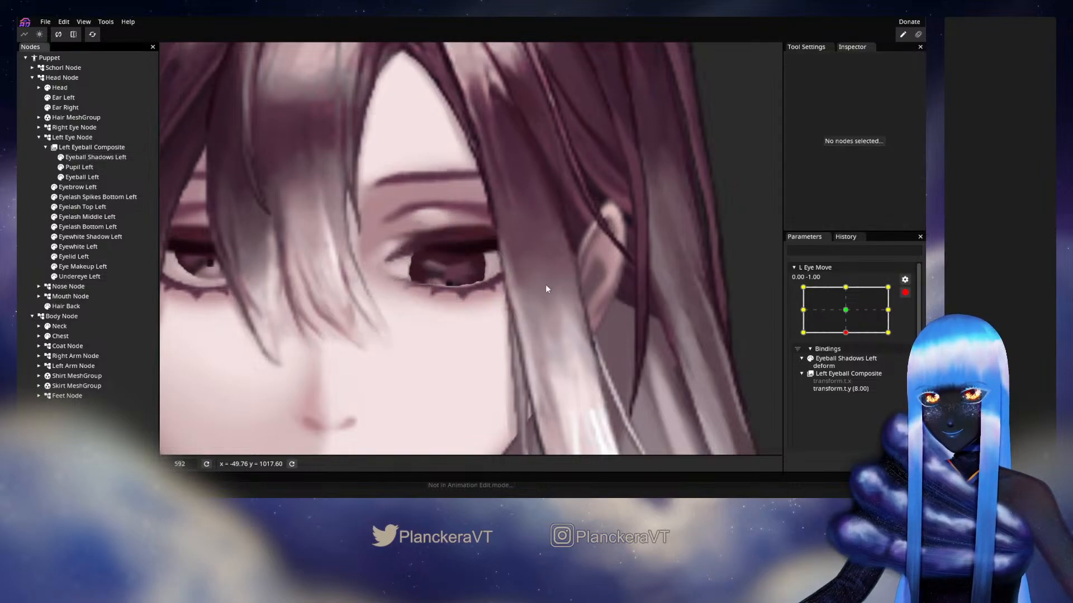
Disarm L Eye Move and preview the left eye's motion across the full range, ending at -1.00, -1.00
left_click(905, 294)
mouse_move(849, 431)
left_mouse_down()
mouse_move(850, 416)
mouse_move(852, 434)
left_mouse_up()
scroll(538, 366, "down", 5)
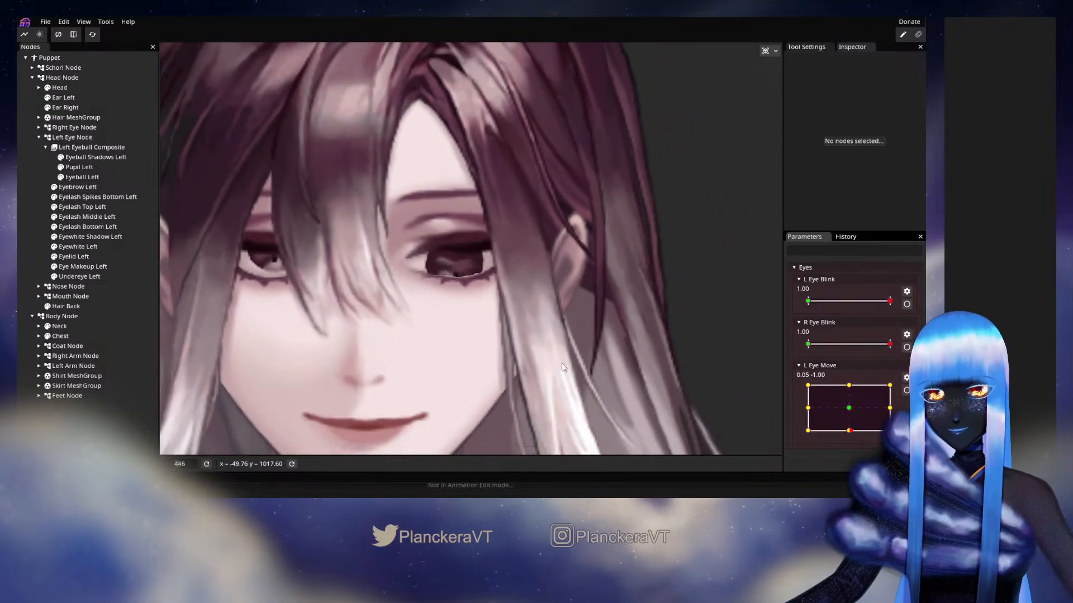
scroll(567, 375, "down", 2)
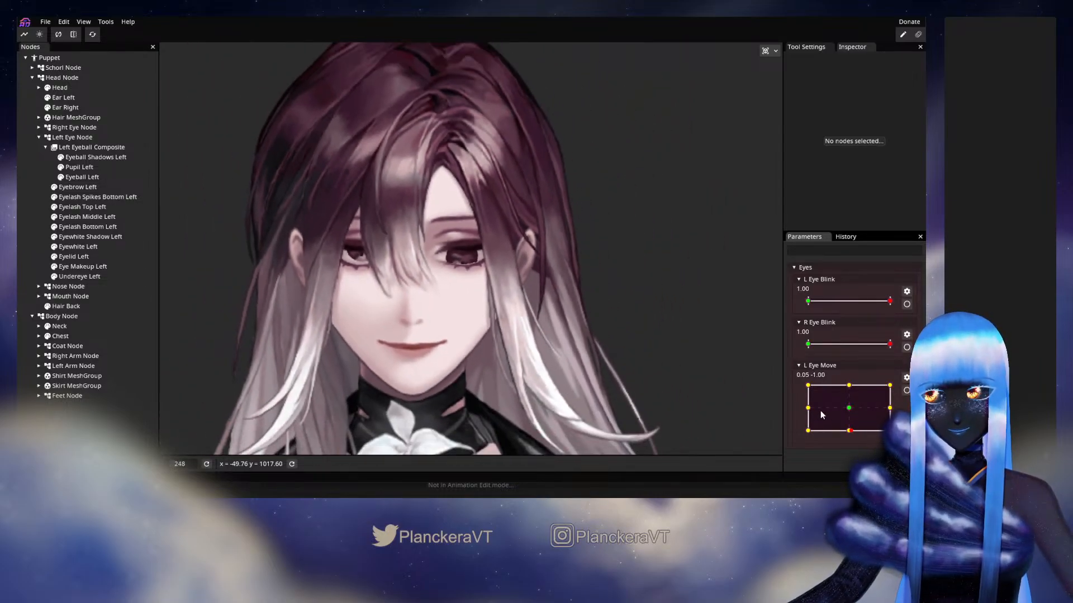
left_click_drag(820, 410, 899, 416)
left_click_drag(850, 389, 799, 434)
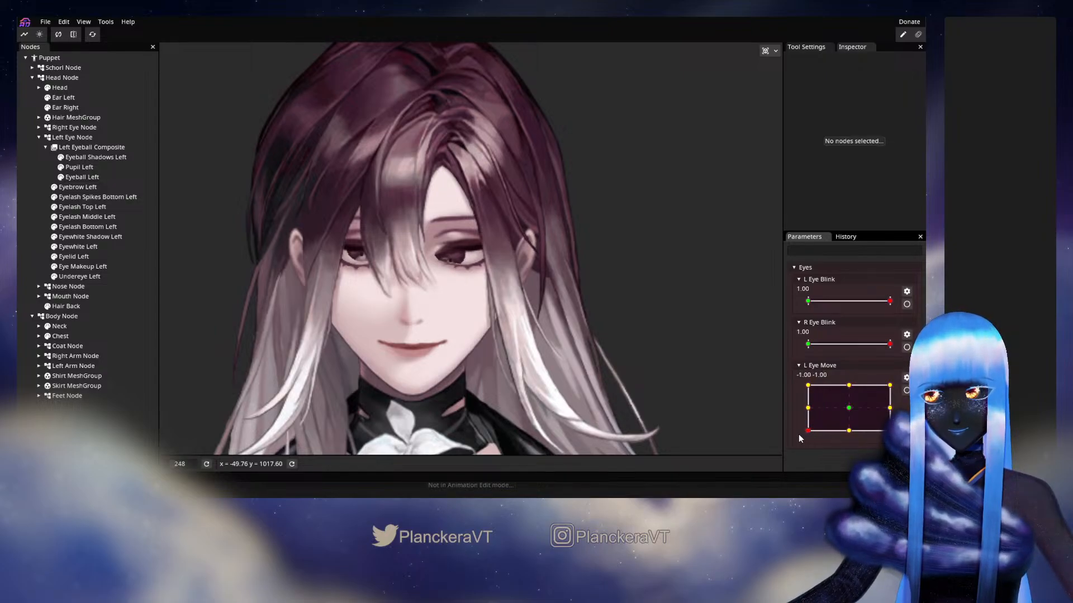
Arm L Eye Move at its -1.00, -1.00 keypoint and adjust the lower inner vertices of the Eyeball Shadows Left mesh
left_click(906, 391)
scroll(446, 285, "up", 5)
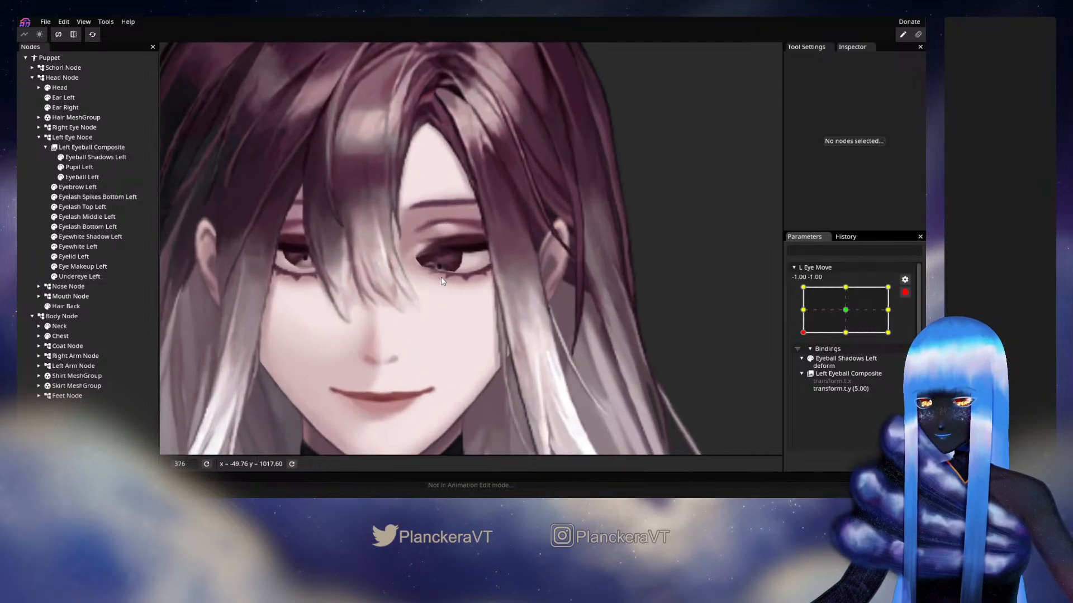
left_click(78, 157)
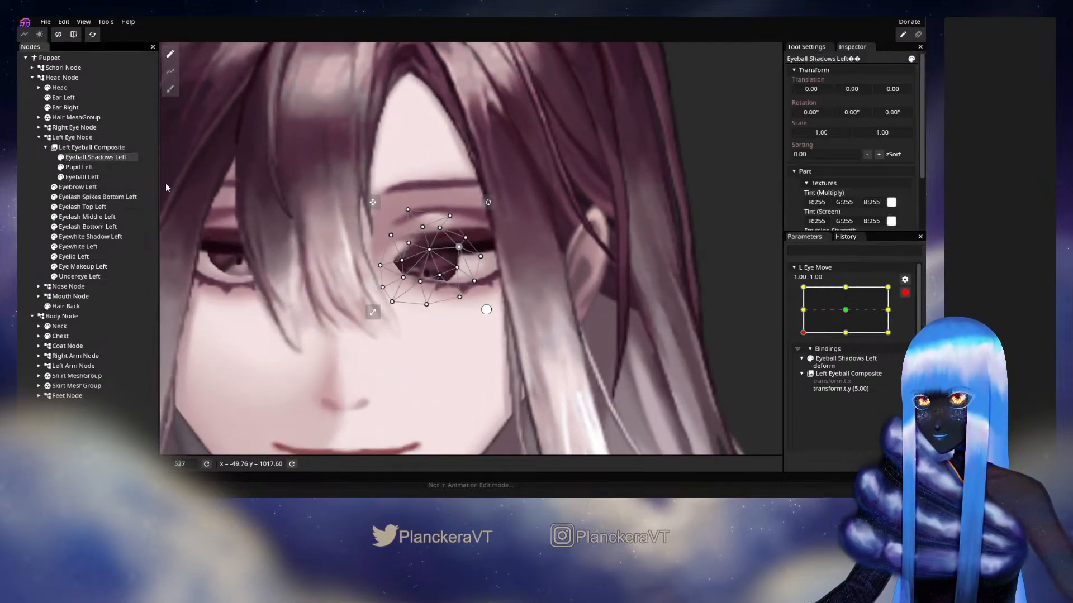
scroll(393, 293, "up", 2)
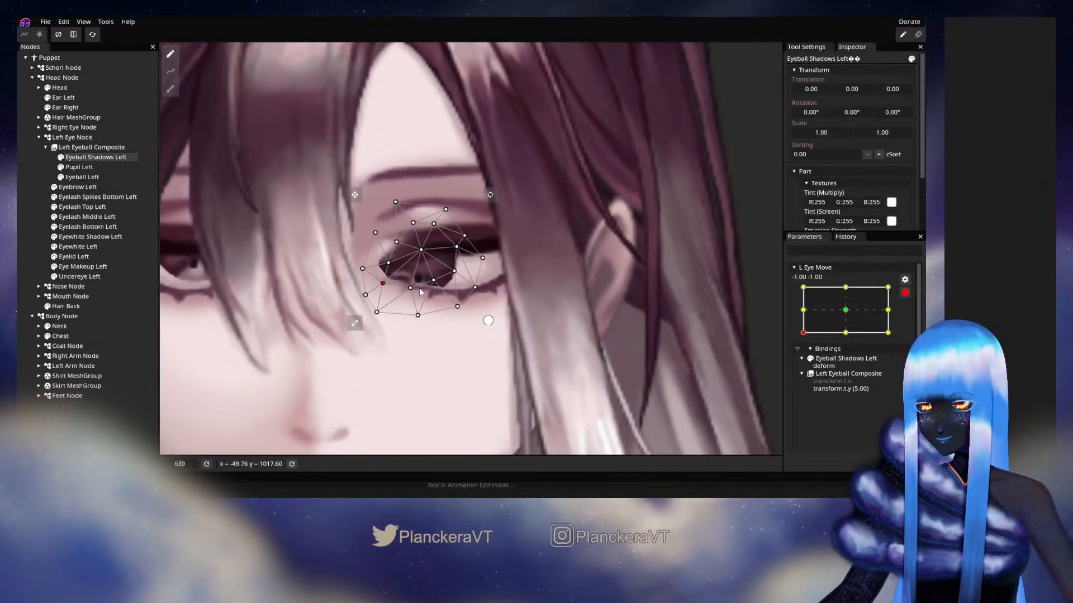
left_click_drag(410, 288, 406, 296)
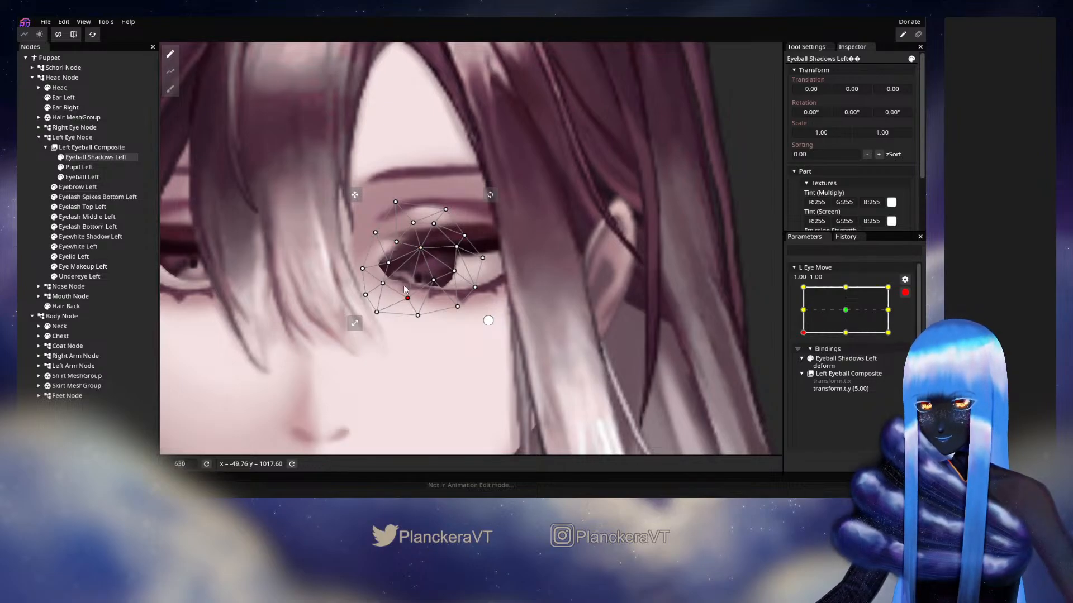
left_click(382, 283)
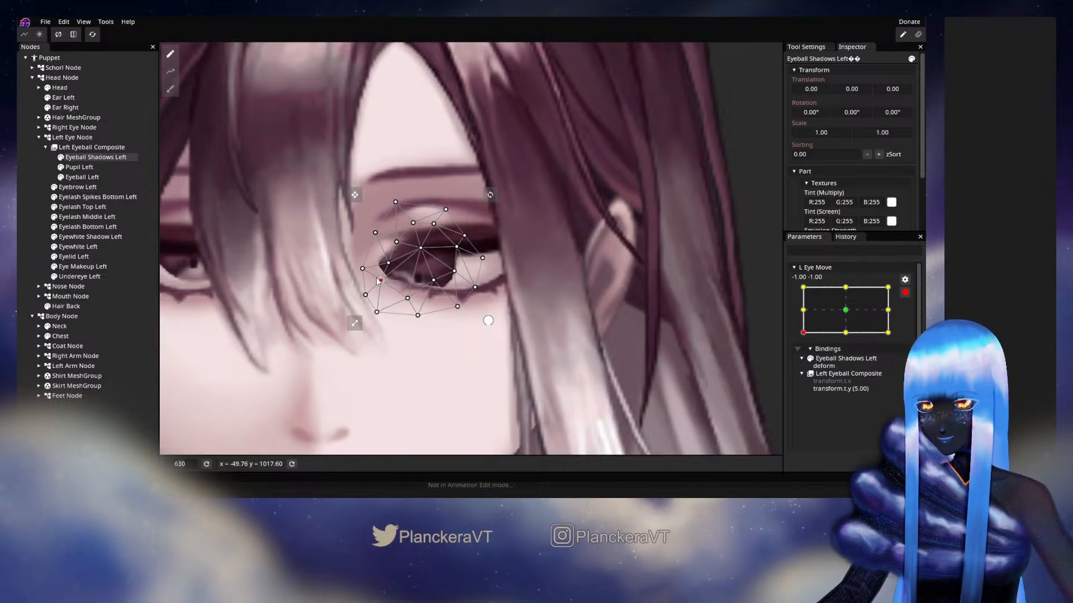
left_click(18, 188)
scroll(455, 343, "down", 5)
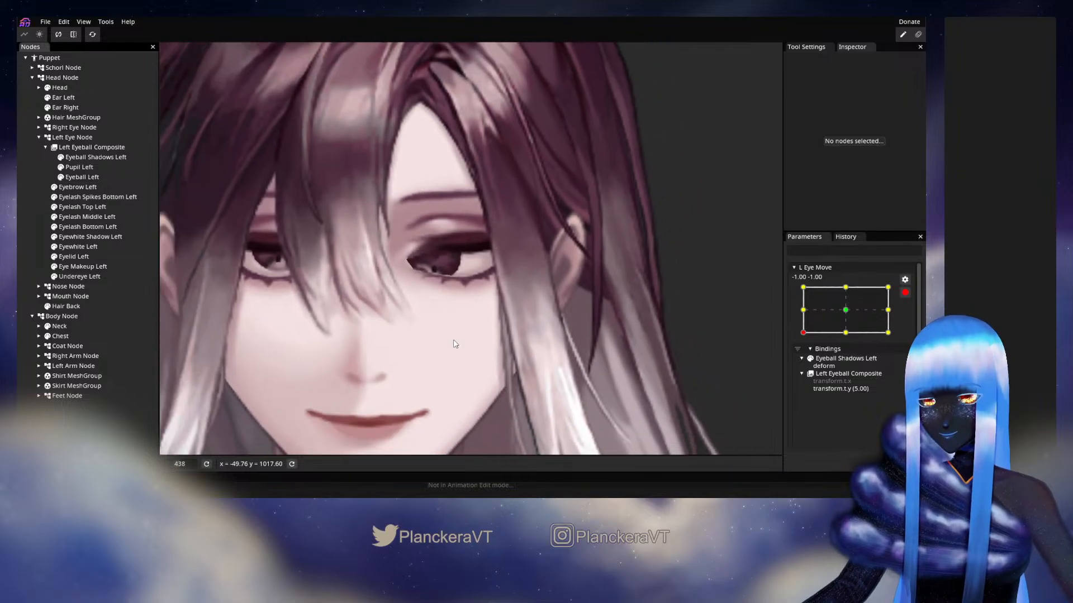
scroll(461, 342, "down", 2)
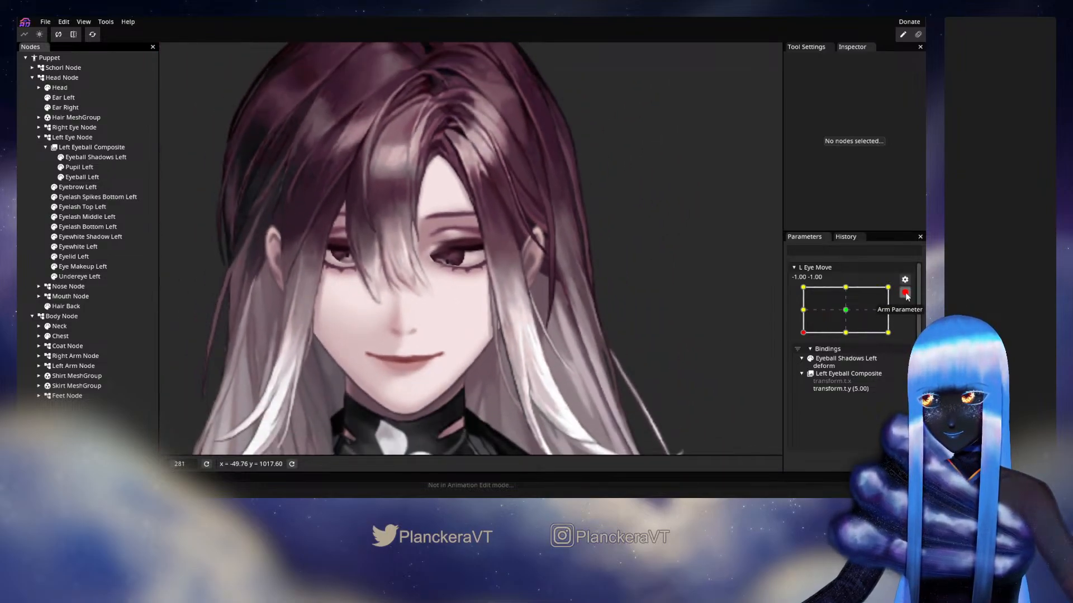
Disarm L Eye Move and preview the left eye across its range, ending near -1.00, 0.00
scroll(821, 383, "up", 3)
left_click_drag(809, 430, 866, 431)
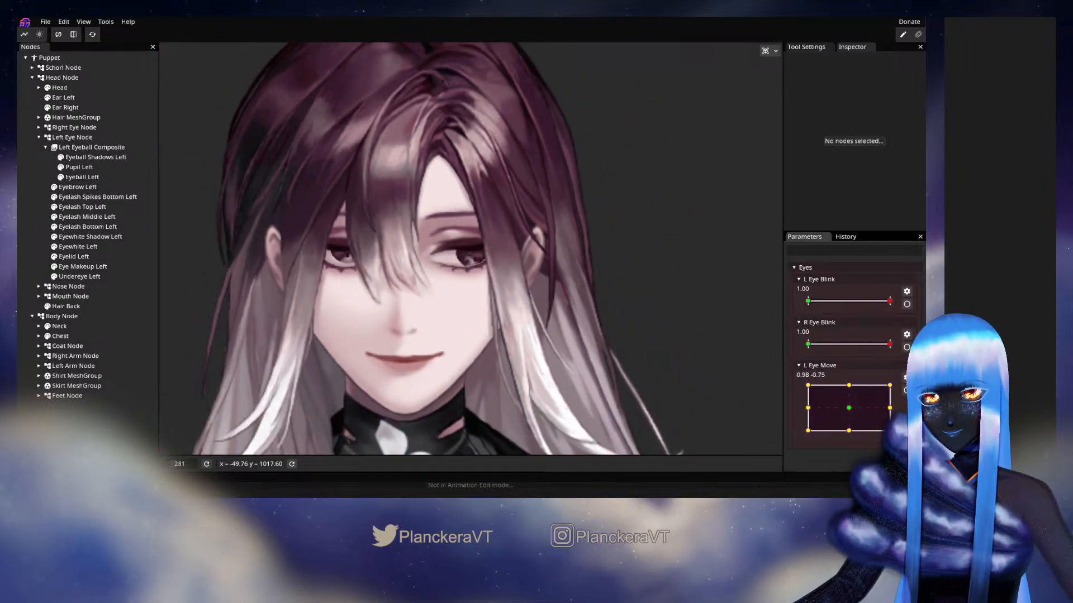
left_click_drag(864, 393, 804, 410)
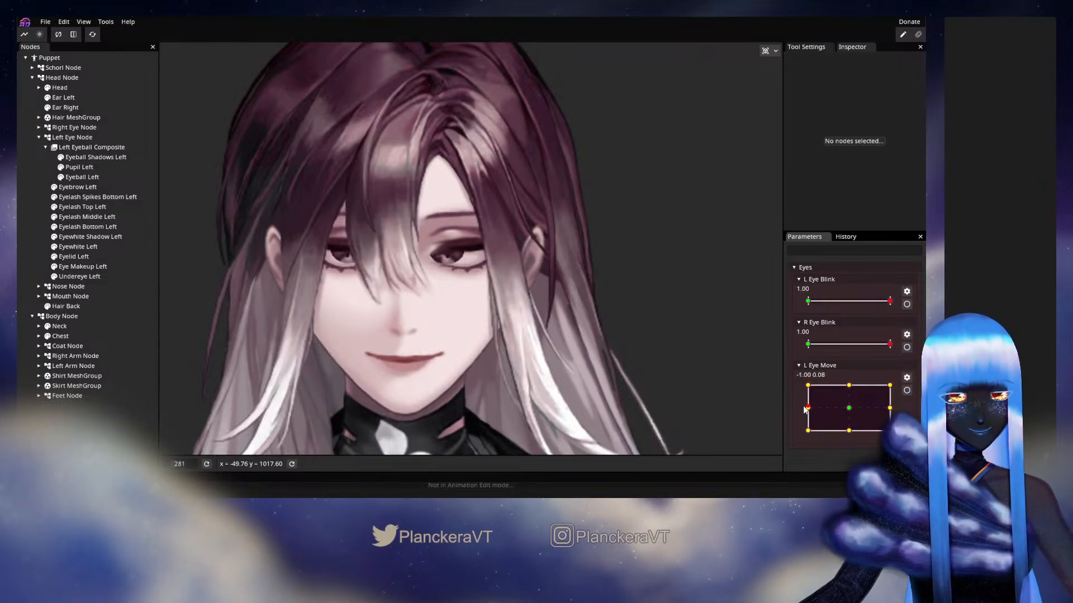
Arm L Eye Move at its -1.00, 0.00 keypoint and set Pupil Left's X translation to 2.00
left_click(907, 390)
scroll(535, 295, "up", 5)
scroll(530, 294, "up", 1)
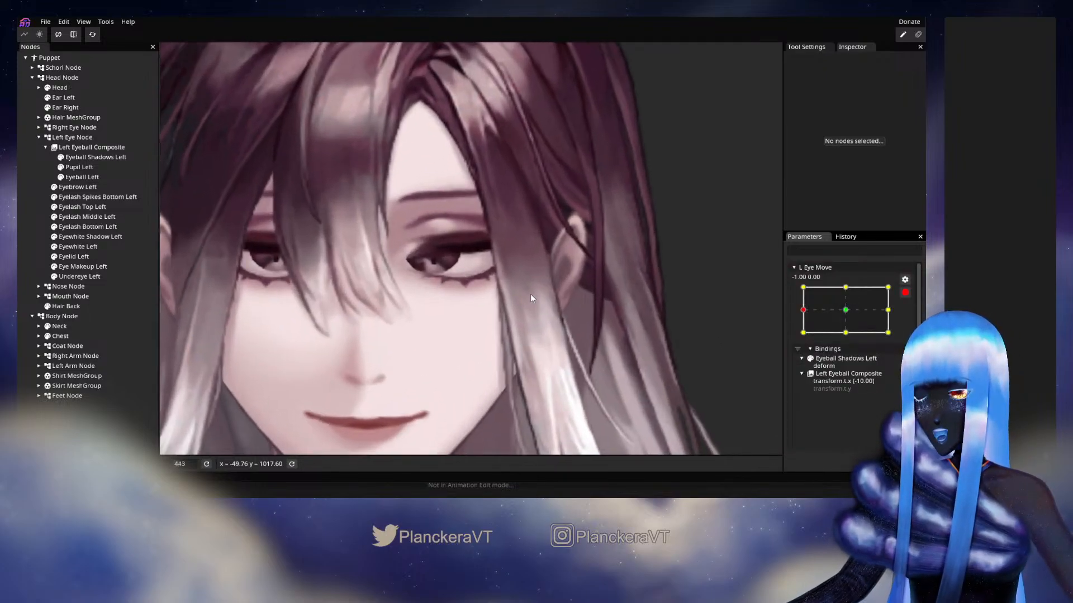
left_click(88, 168)
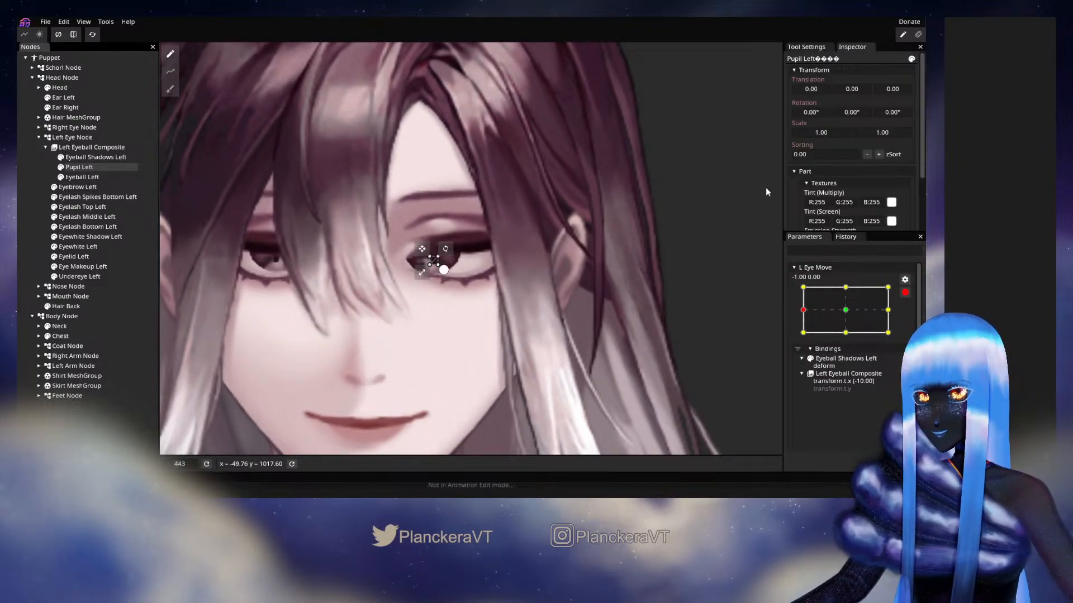
left_click(812, 91)
left_click_drag(813, 90, 814, 91)
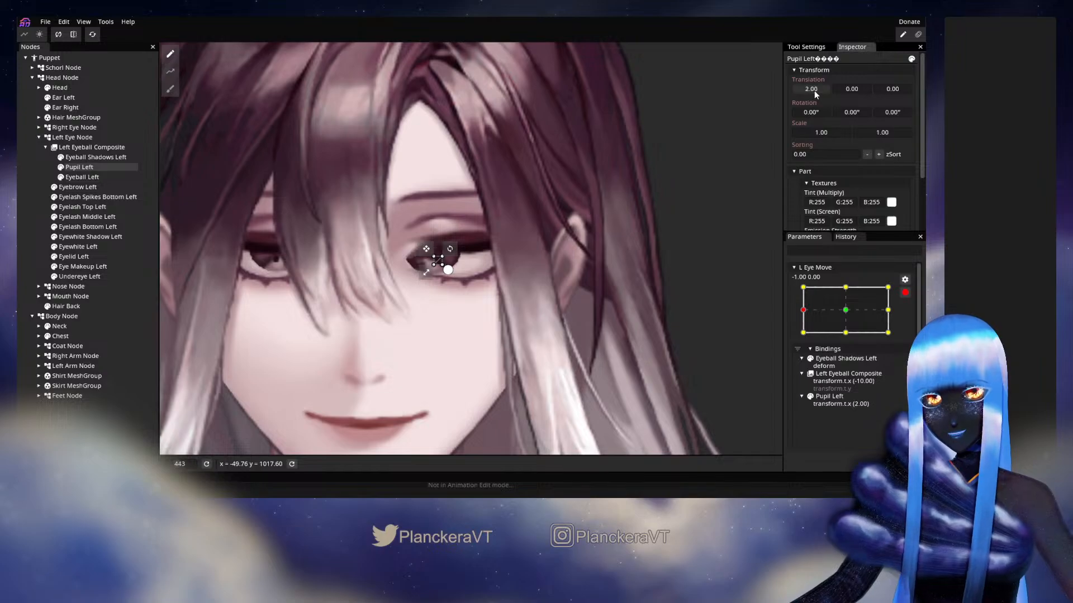
left_click(31, 195)
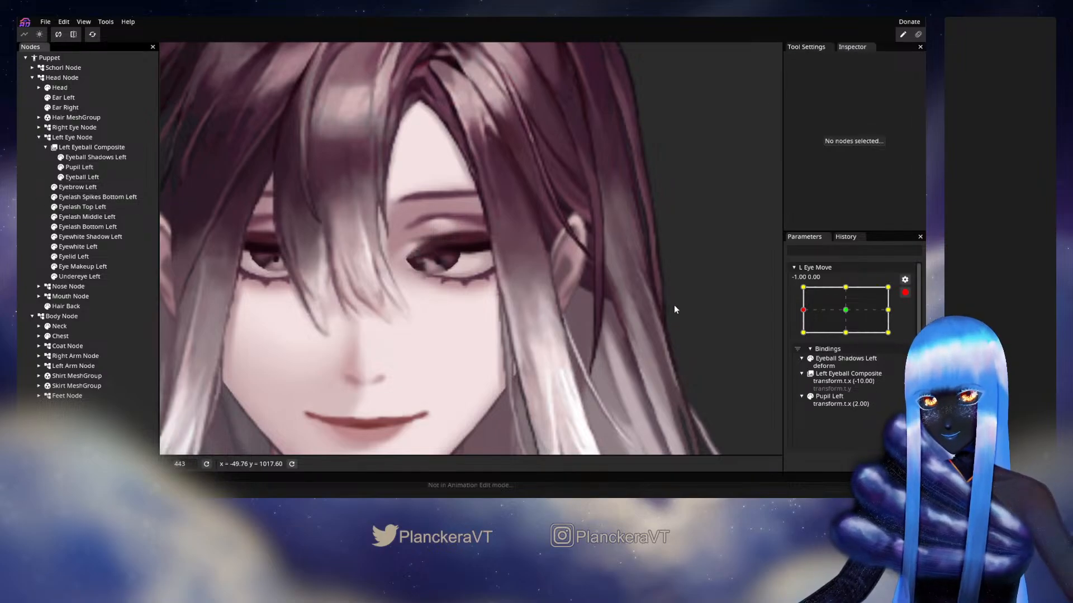
mouse_move(805, 310)
left_mouse_down()
mouse_move(831, 309)
mouse_move(805, 309)
left_mouse_up()
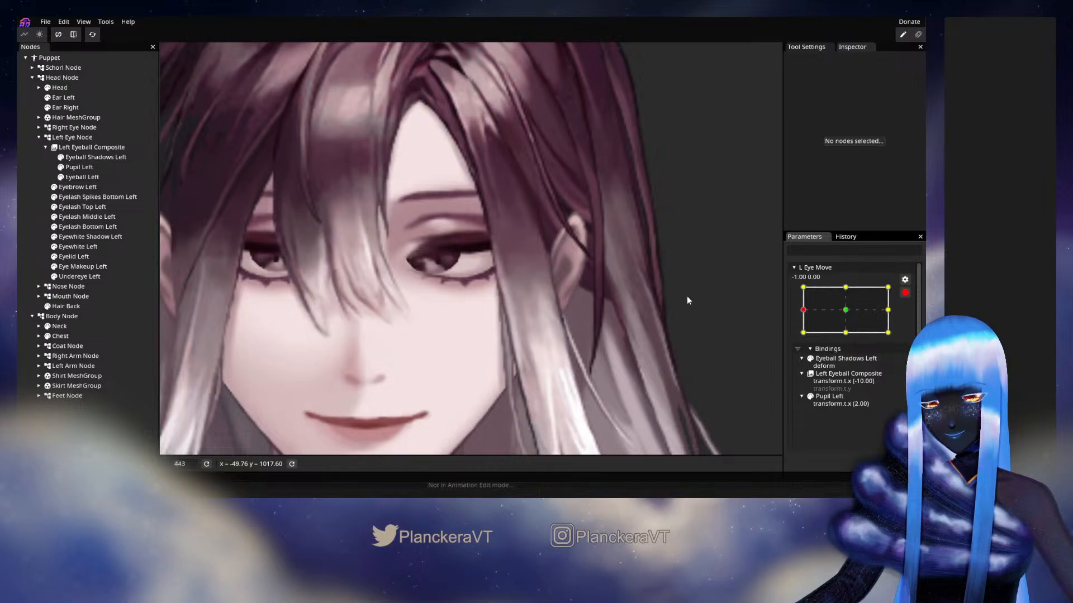
Push the outer side of the Eyeball Left mesh inward with the 36.00 Circle Brush and check its central vertices
left_click(83, 159)
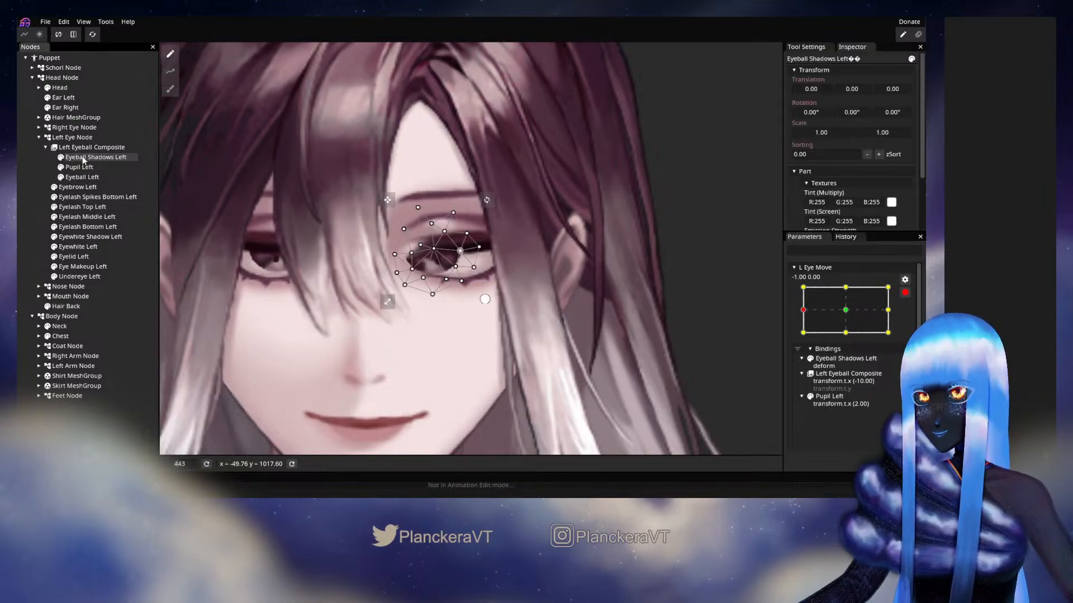
left_click(84, 177)
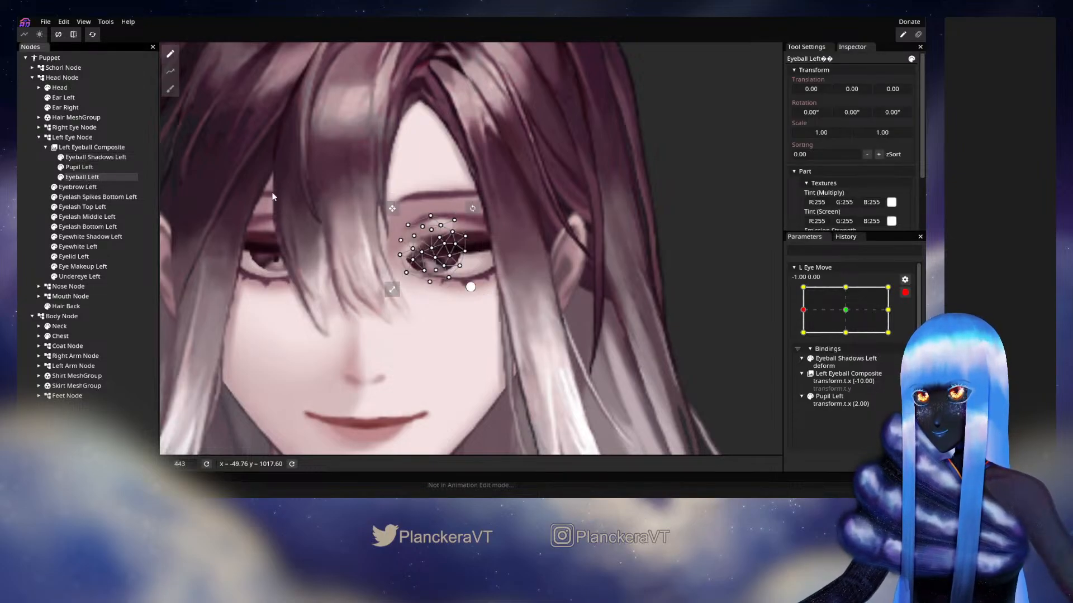
left_click(175, 88)
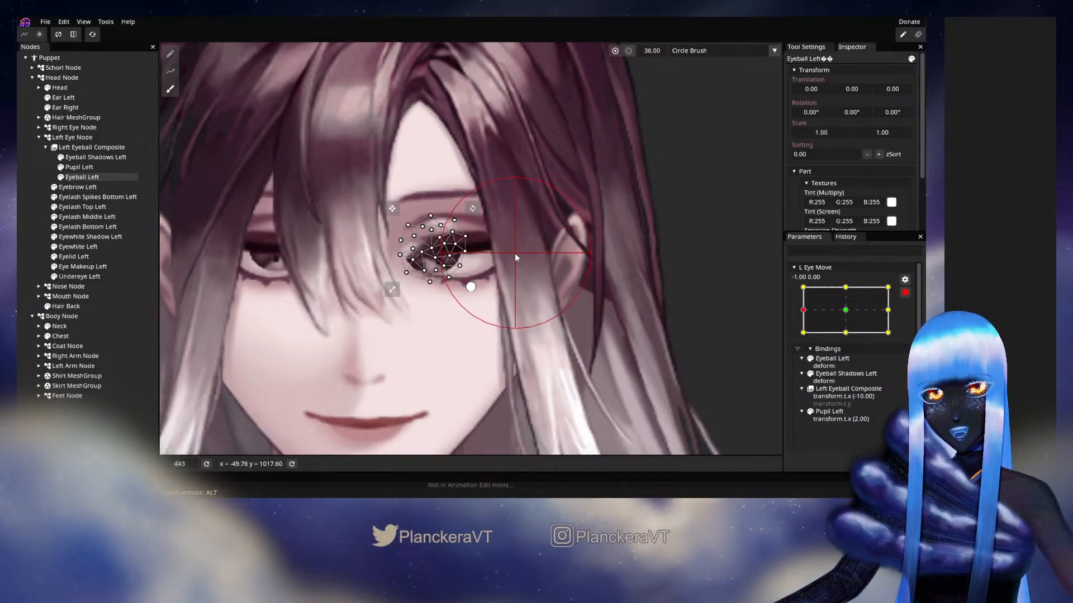
left_click_drag(515, 253, 500, 253)
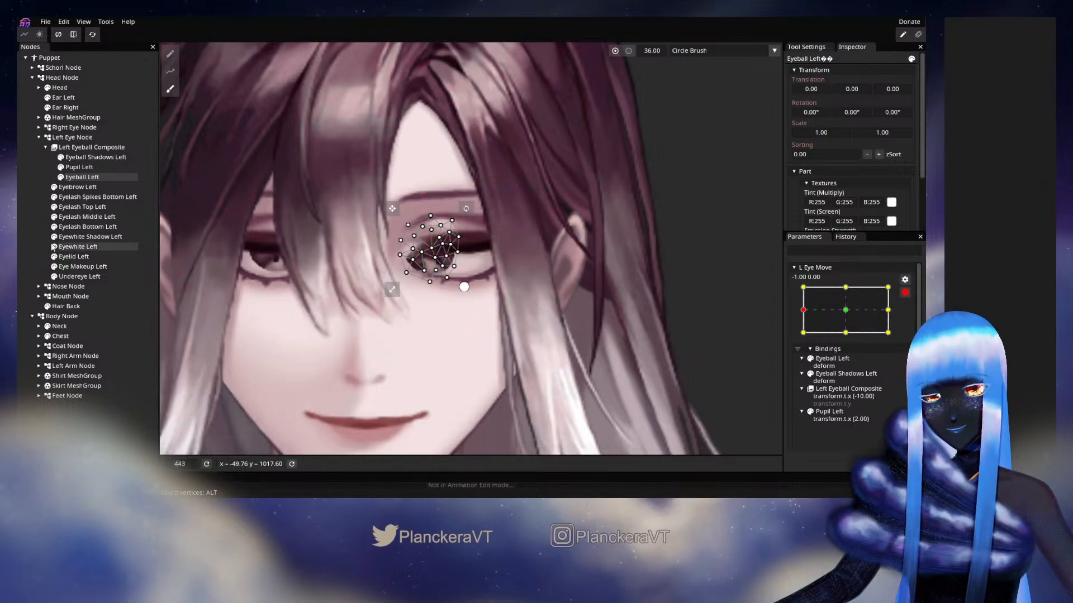
left_click(30, 207)
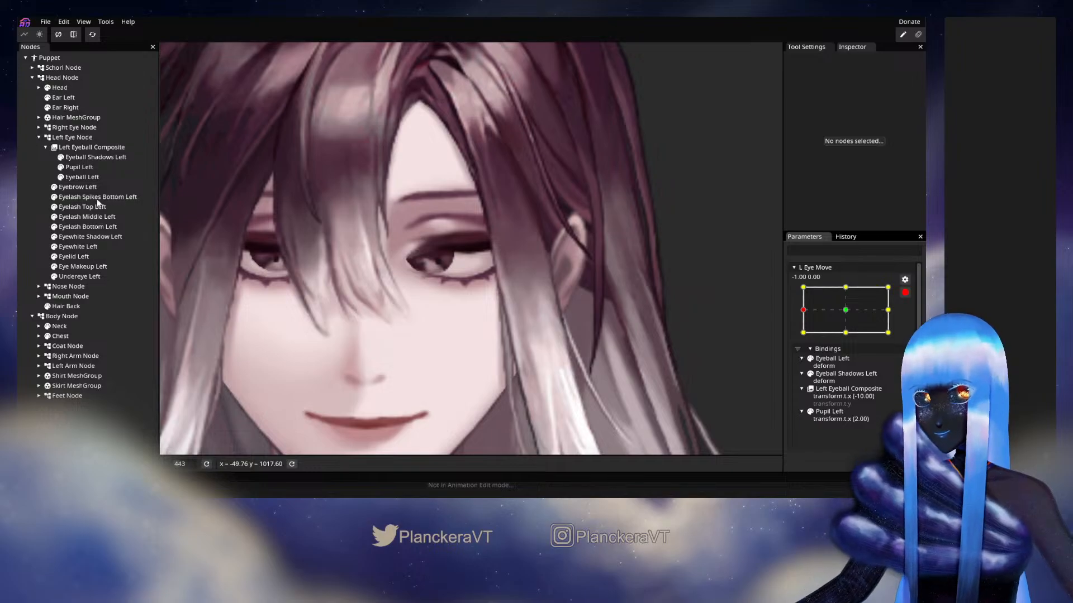
left_click(95, 157)
left_click(106, 177)
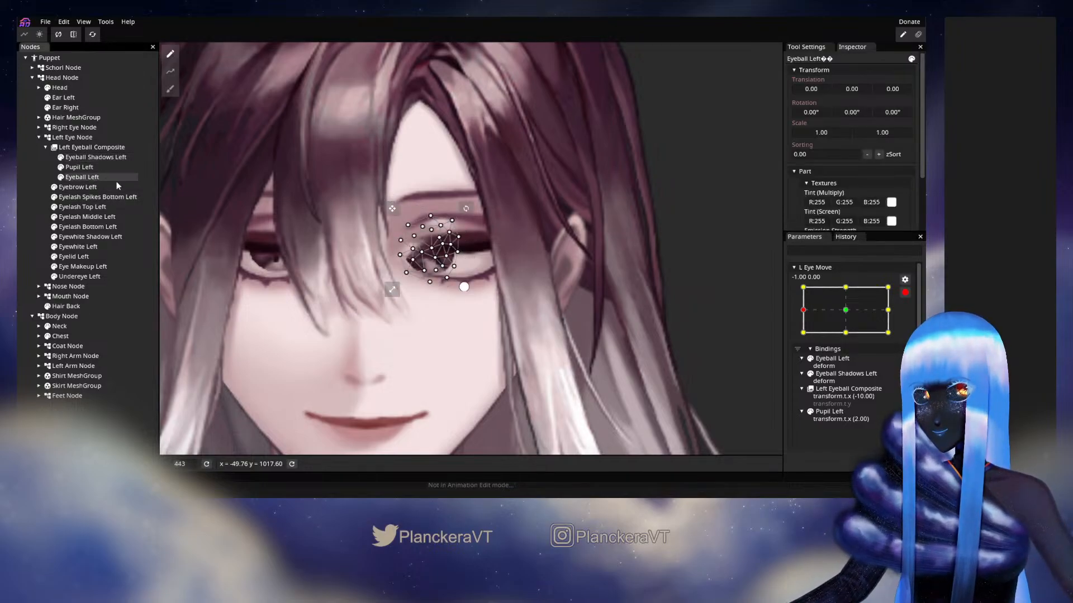
scroll(535, 294, "up", 3)
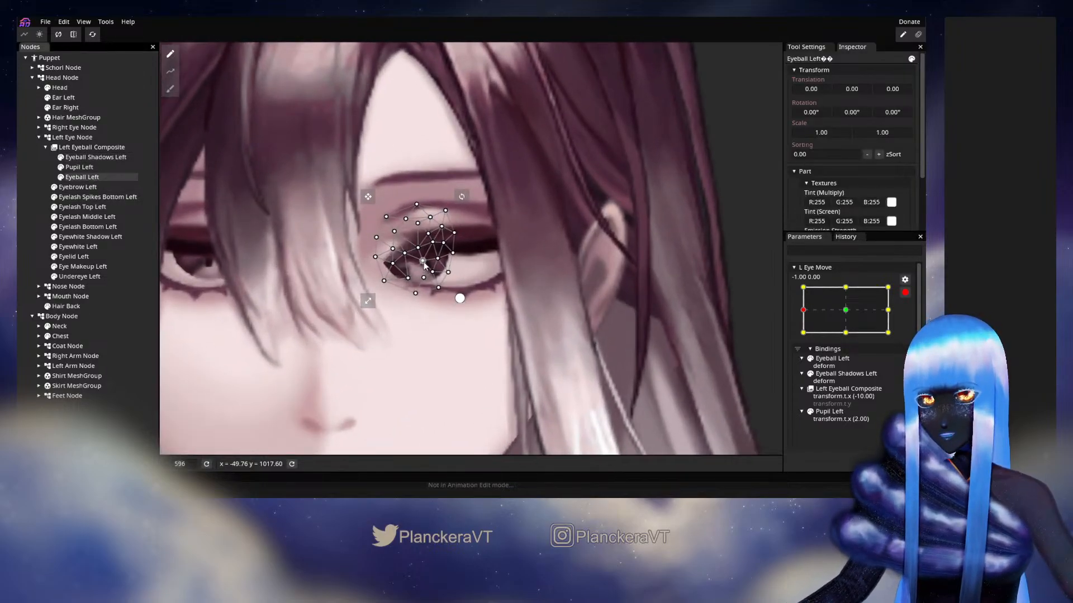
left_click(425, 262)
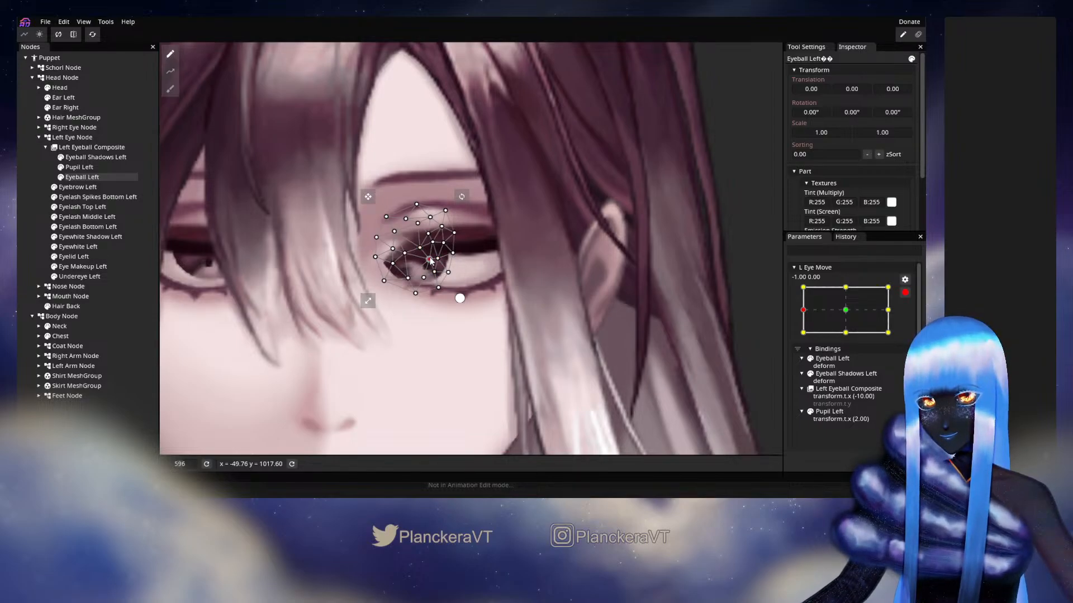
left_click(505, 283)
Disarm L Eye Move and preview the left eye between the centre and -1.00, 0.00
scroll(505, 283, "down", 4)
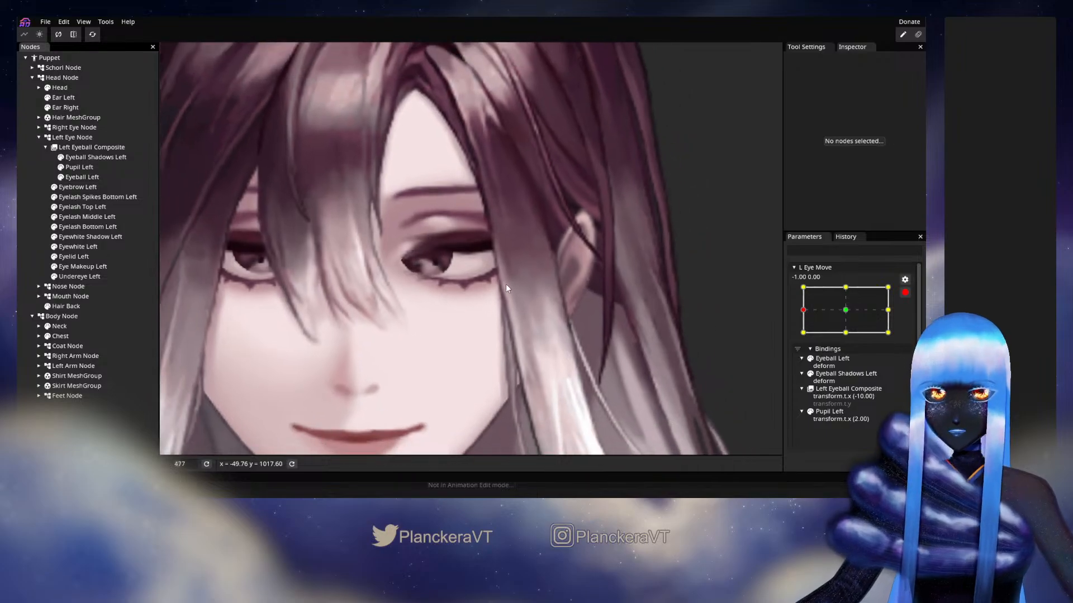
scroll(517, 293, "down", 2)
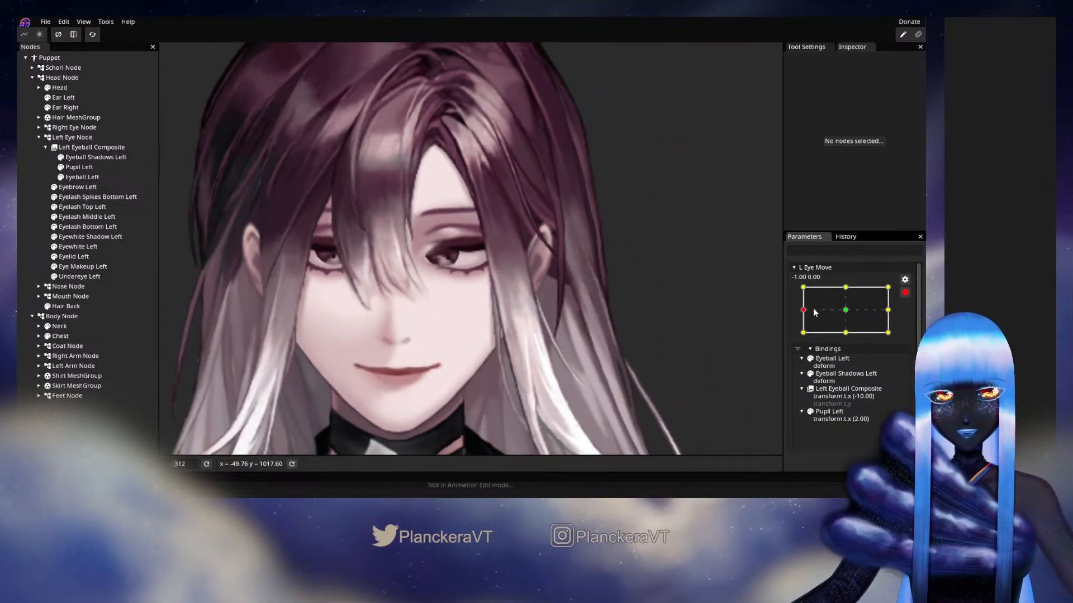
left_click_drag(813, 307, 832, 303)
left_click(905, 293)
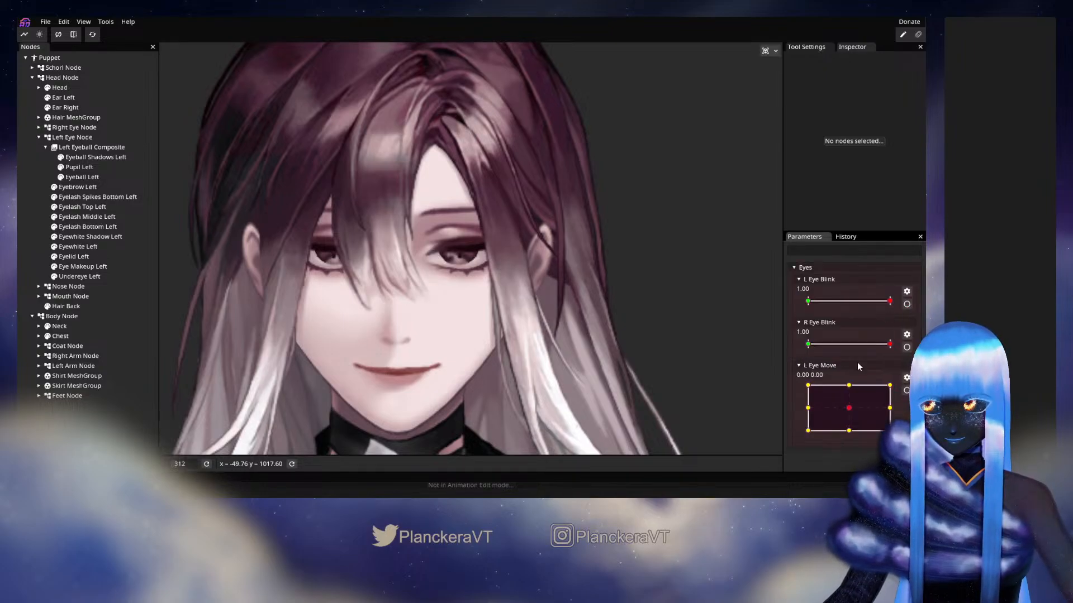
left_click_drag(850, 413, 805, 411)
Rearm L Eye Move at -1.00, 0.00 and set Pupil Left's X translation to 1.00
left_click(906, 391)
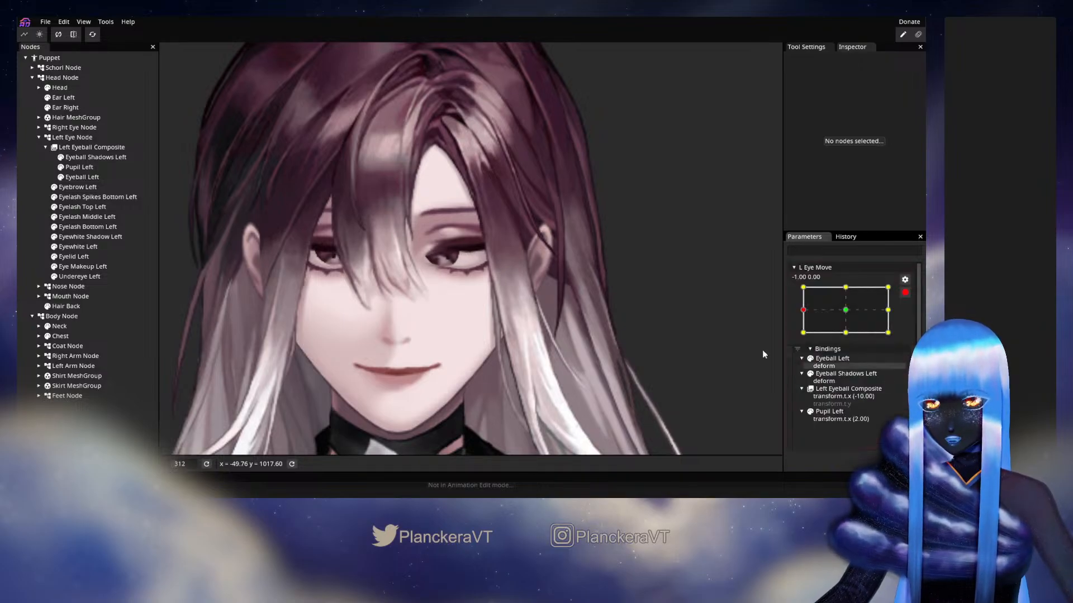
left_click(97, 168)
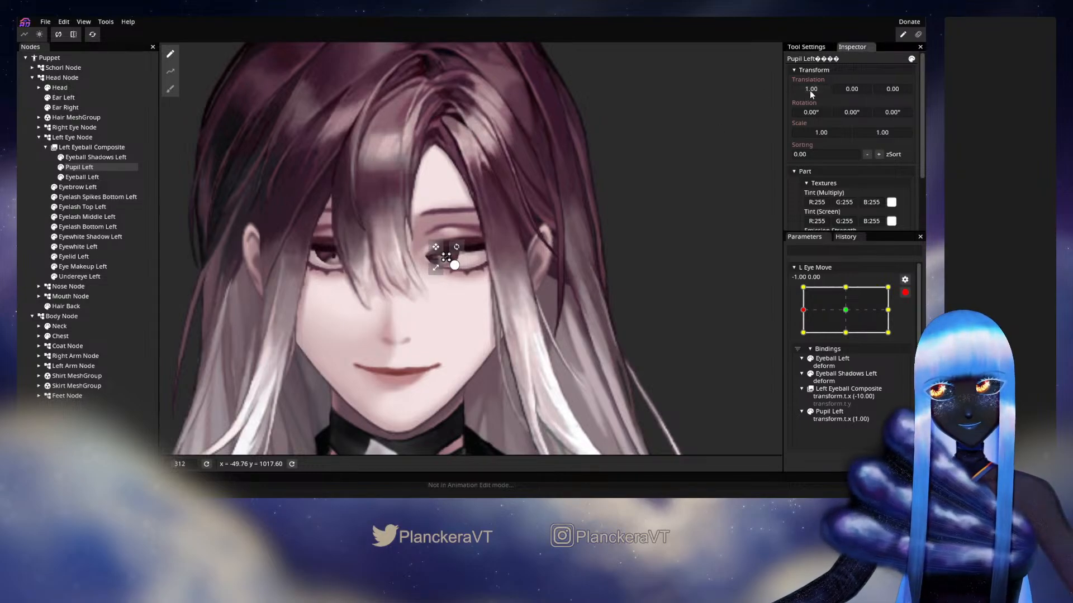
left_click(488, 250)
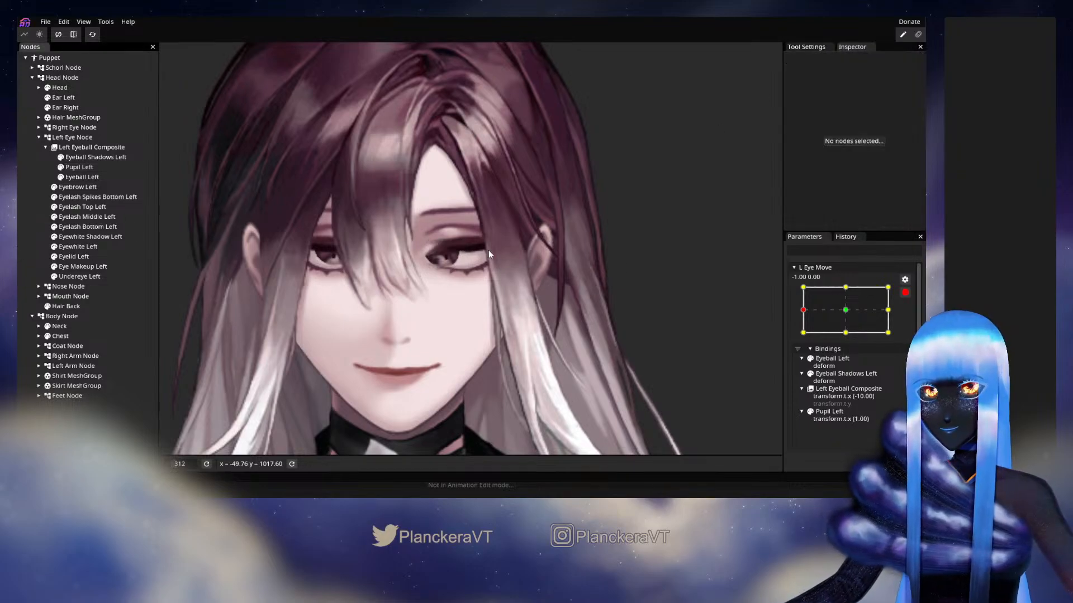
Preview the left eye's sideways motion unarmed, then arm L Eye Move at 1.00, 0.00 and set Pupil Left's X translation to -1.00
left_click(905, 293)
left_click_drag(808, 408, 858, 415)
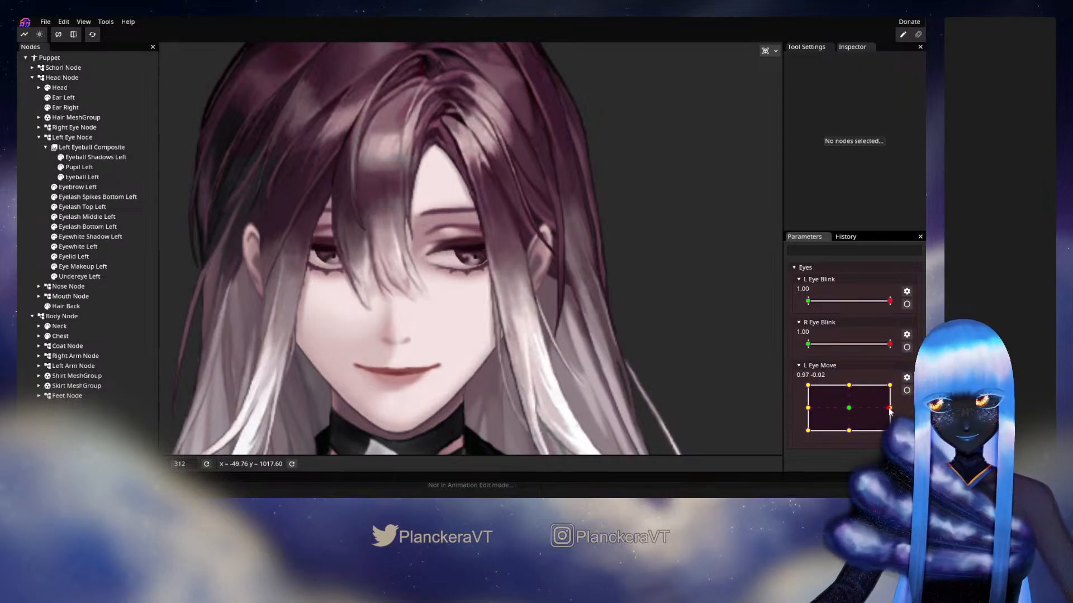
left_click(907, 390)
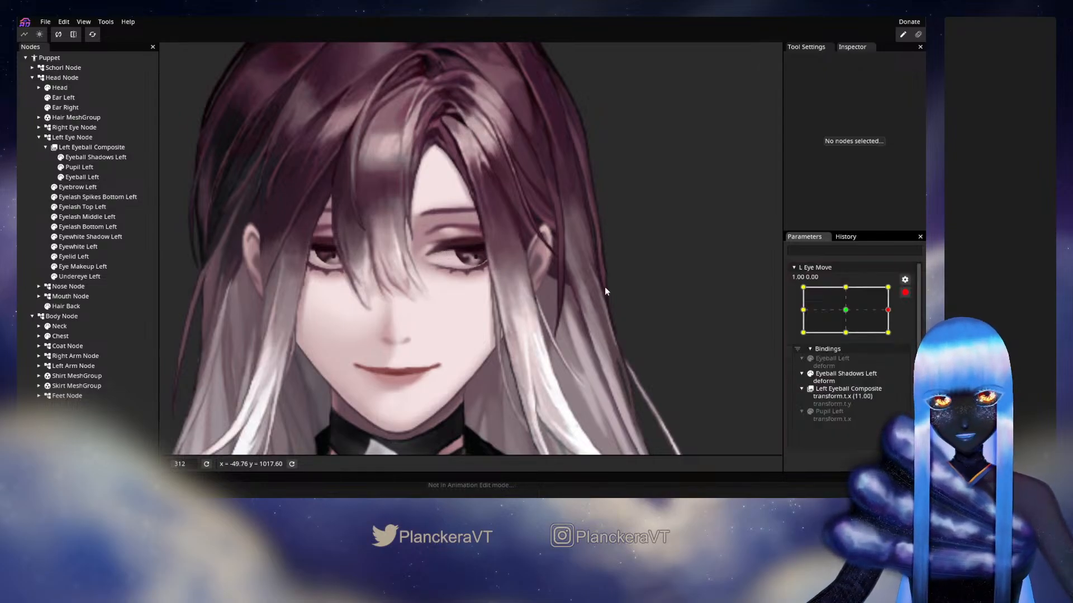
left_click(79, 169)
left_click(817, 88)
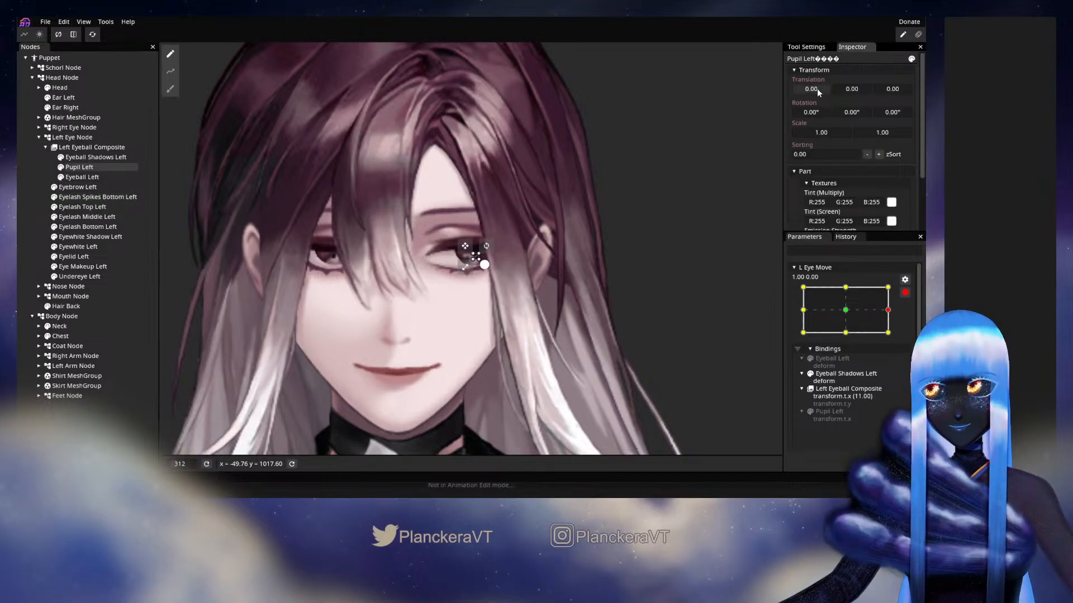
scroll(598, 262, "up", 5)
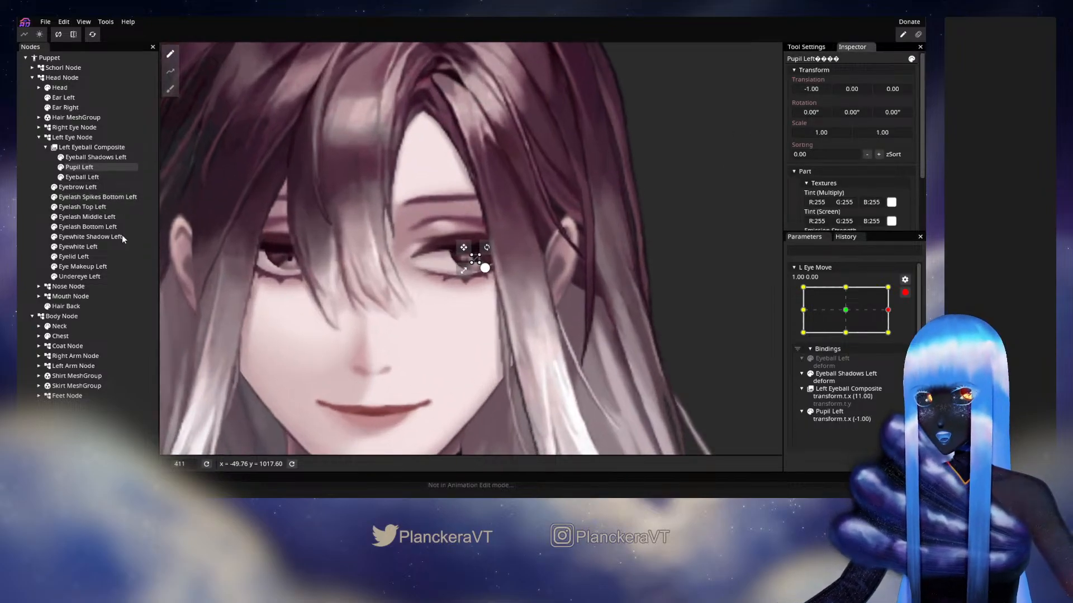
scroll(265, 238, "down", 3)
Push the inner side of the Eyeball Left mesh outward at 1.00, 0.00 with the 36.00 Circle Brush
left_click(89, 178)
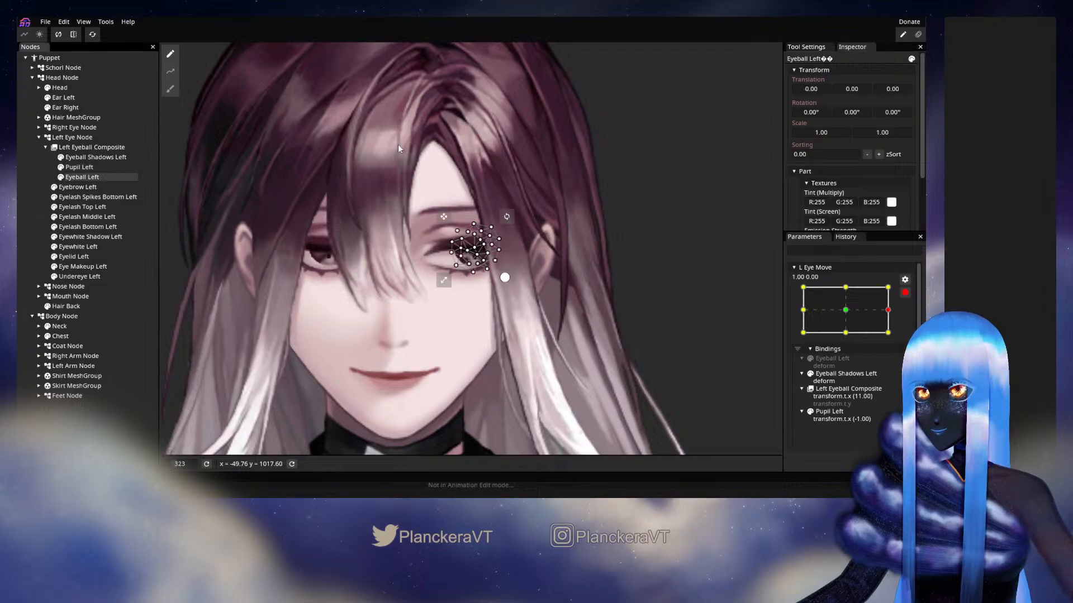
left_click(171, 89)
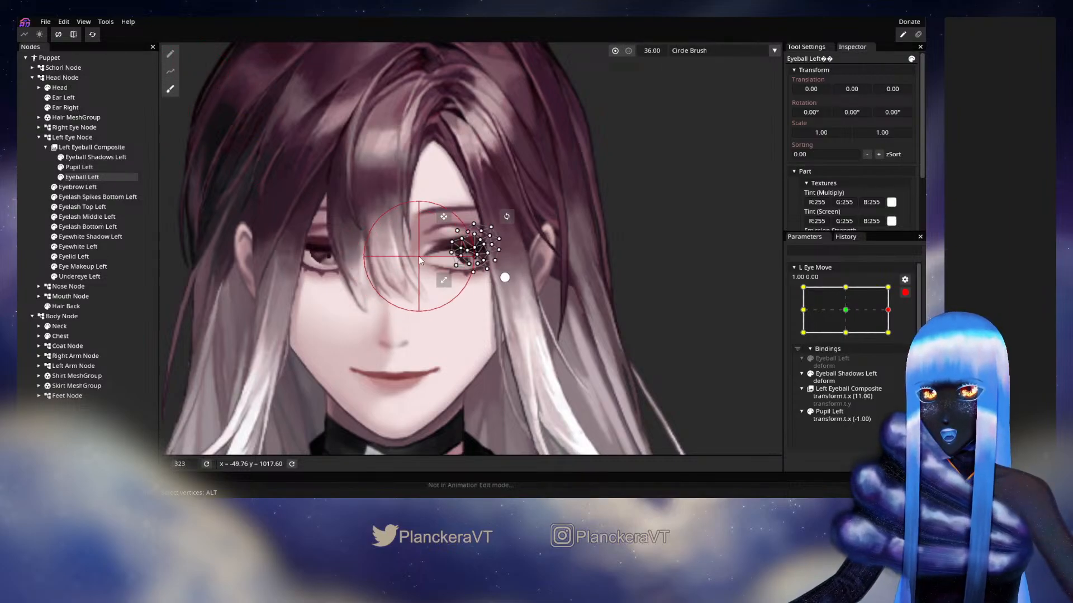
left_click_drag(417, 256, 428, 261)
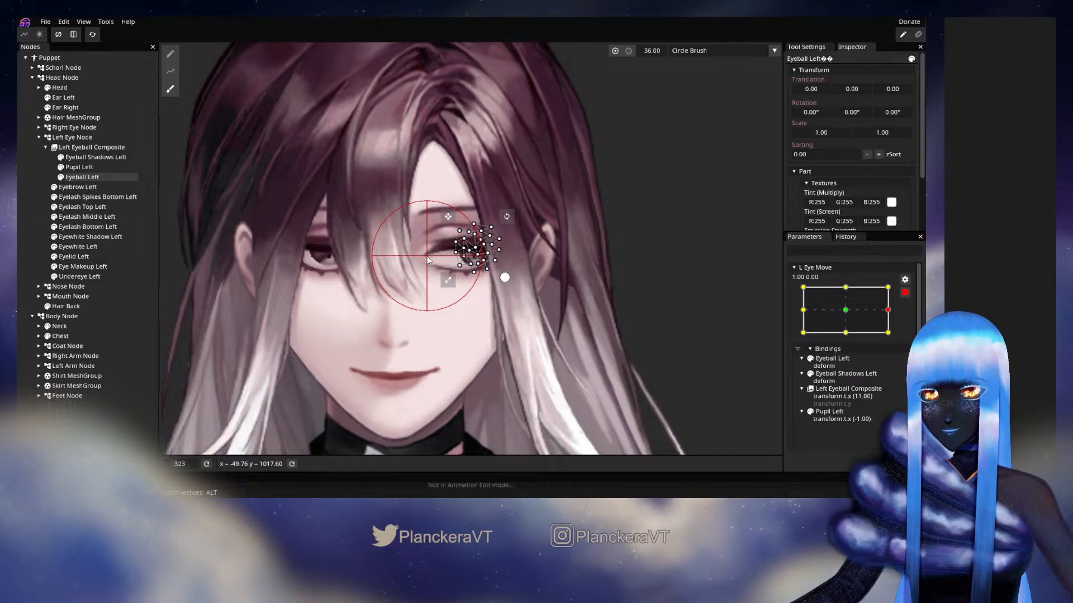
Adjust the Eyeball Left mesh's inner vertices around the iris at 1.00, 0.00 and clear the node selection
left_click(170, 54)
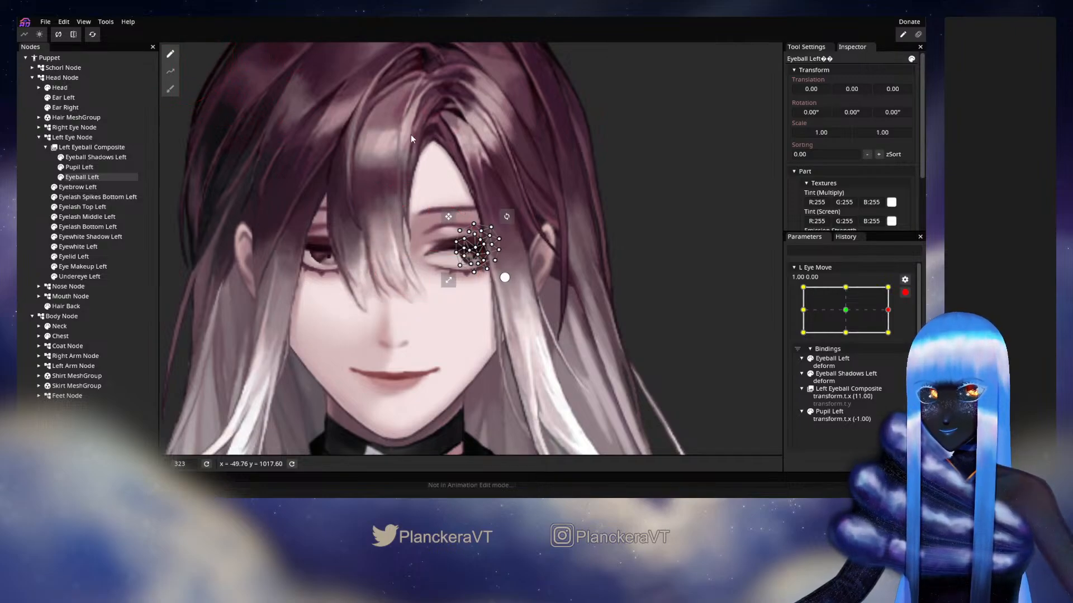
scroll(575, 219, "up", 4)
scroll(542, 274, "up", 2)
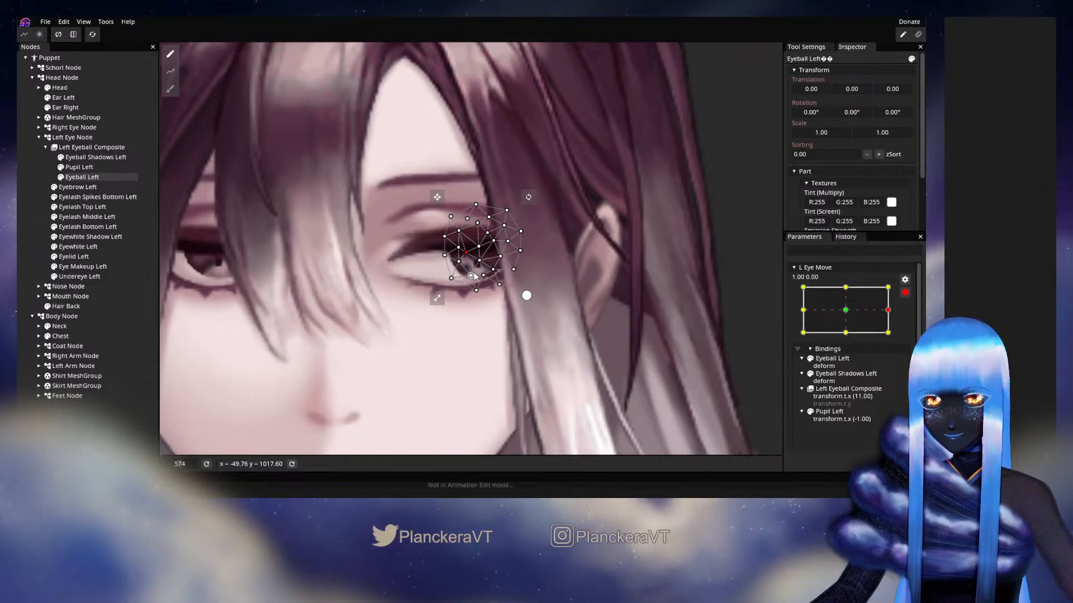
left_click(20, 197)
scroll(509, 306, "down", 5)
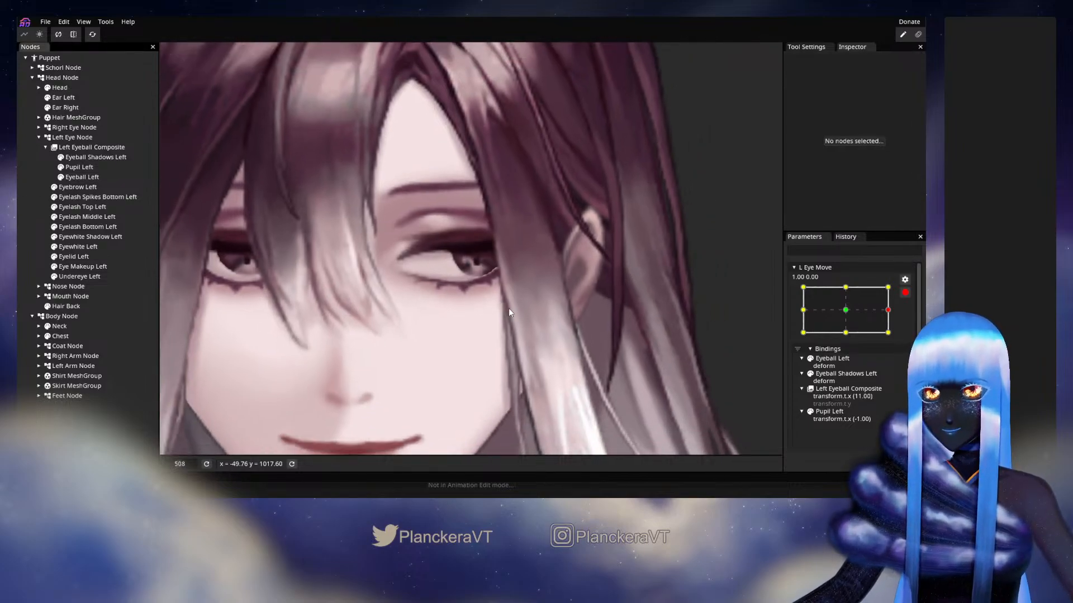
scroll(514, 307, "down", 1)
Set Pupil Left's Y translation to 1.00 at the L Eye Move keypoint 0.00, 1.00
left_click(845, 288)
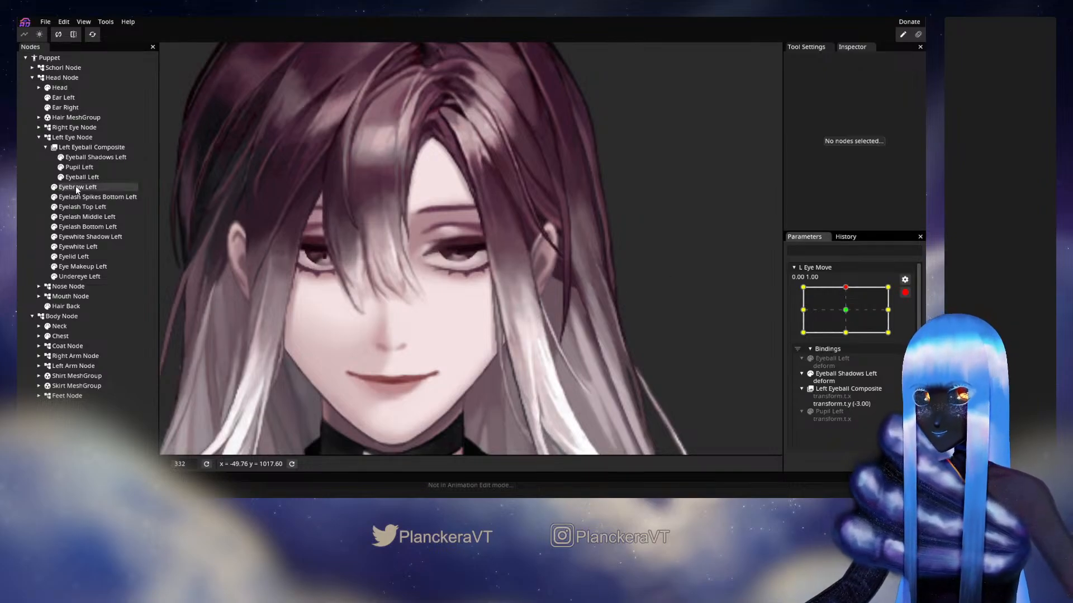
left_click(85, 167)
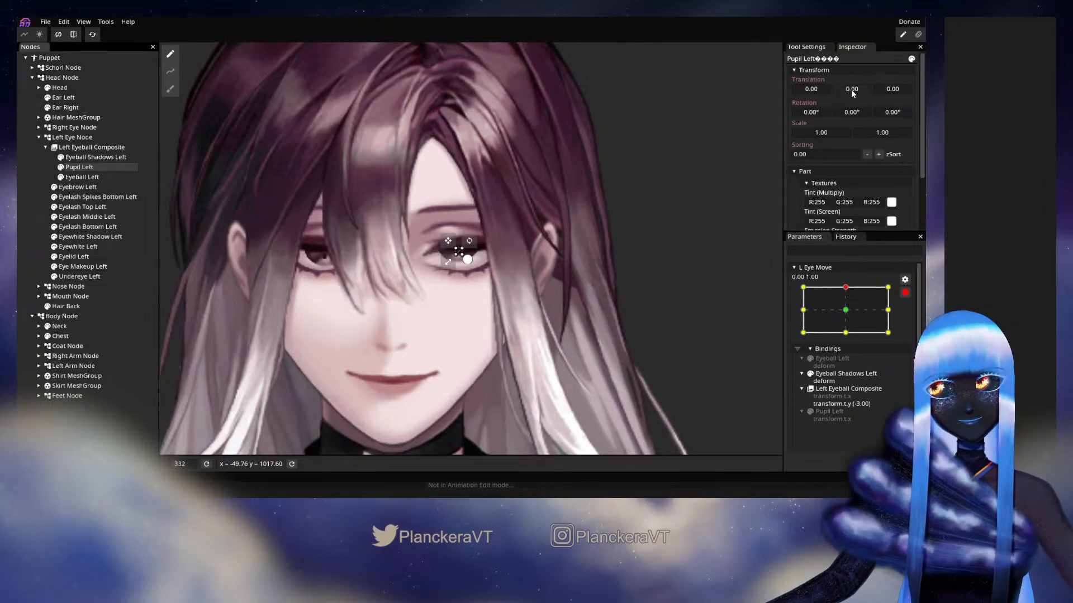
left_click_drag(852, 90, 852, 90)
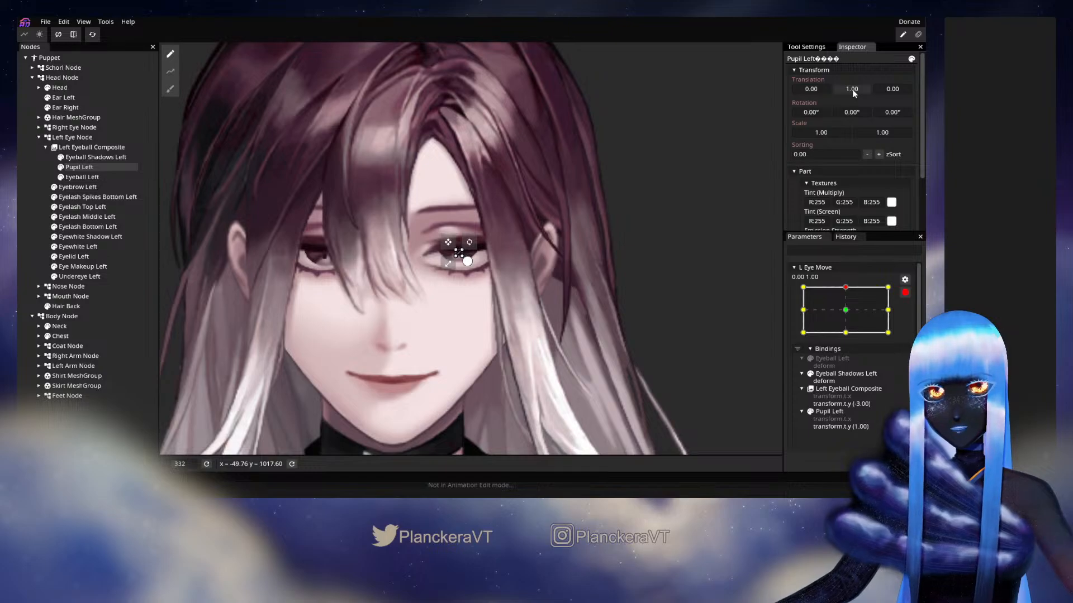
left_click(49, 168)
Push the lower edge of the Eyeball Left mesh upward at 0.00, 1.00 with the 36.00 Circle Brush and check its inner vertices
scroll(503, 282, "up", 6)
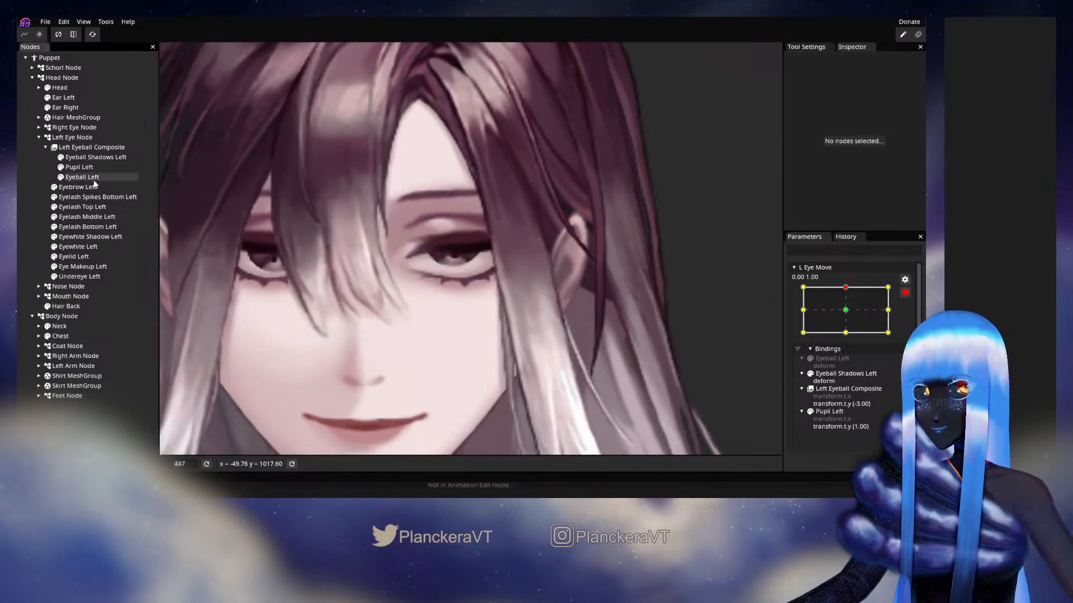
left_click(92, 178)
left_click(171, 89)
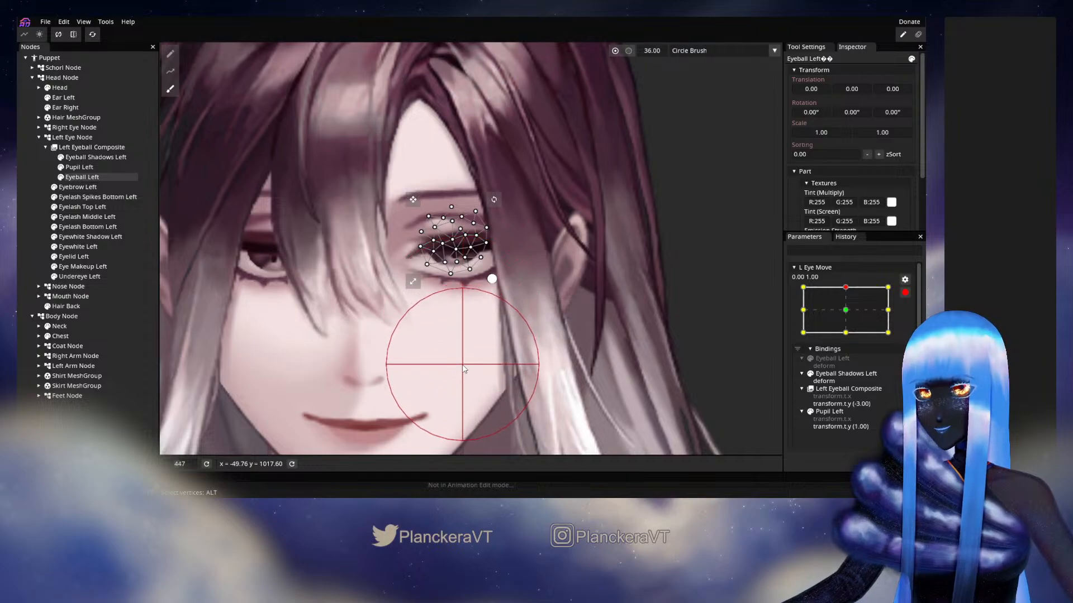
left_click_drag(459, 343, 454, 315)
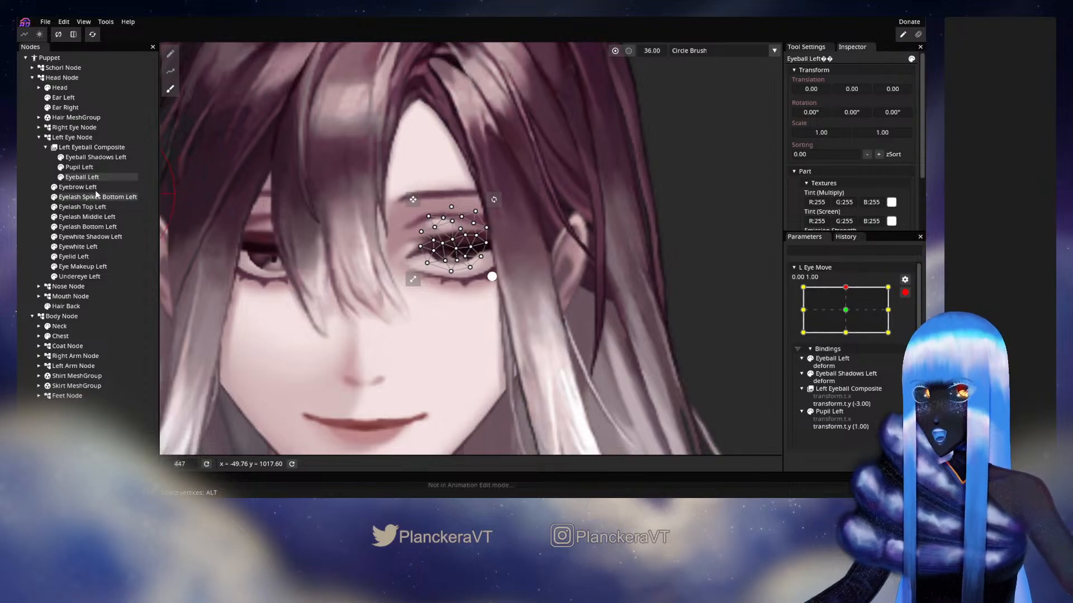
left_click(170, 54)
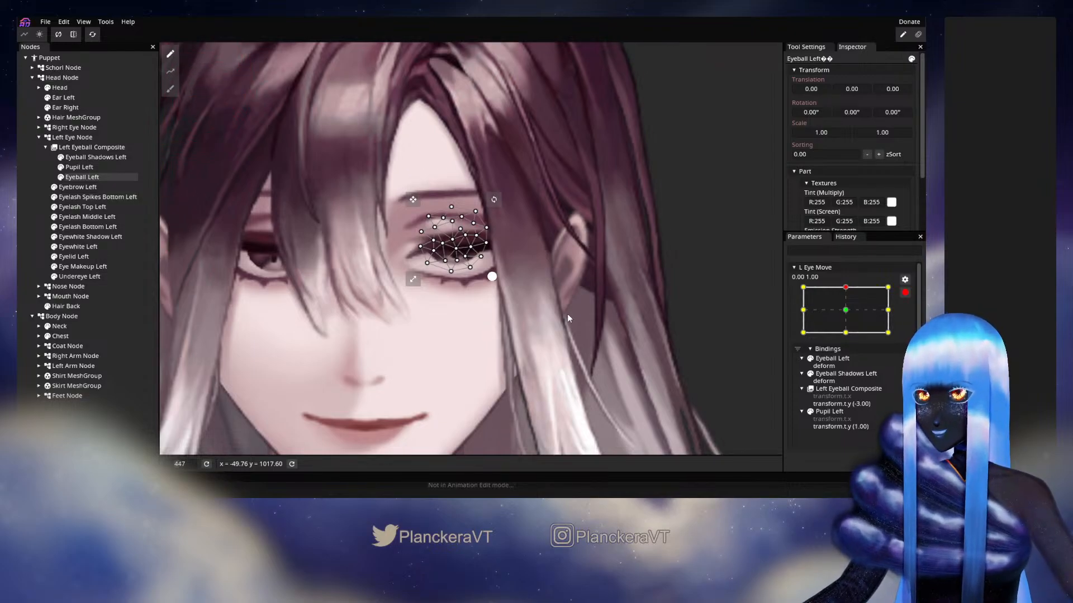
scroll(568, 317, "up", 2)
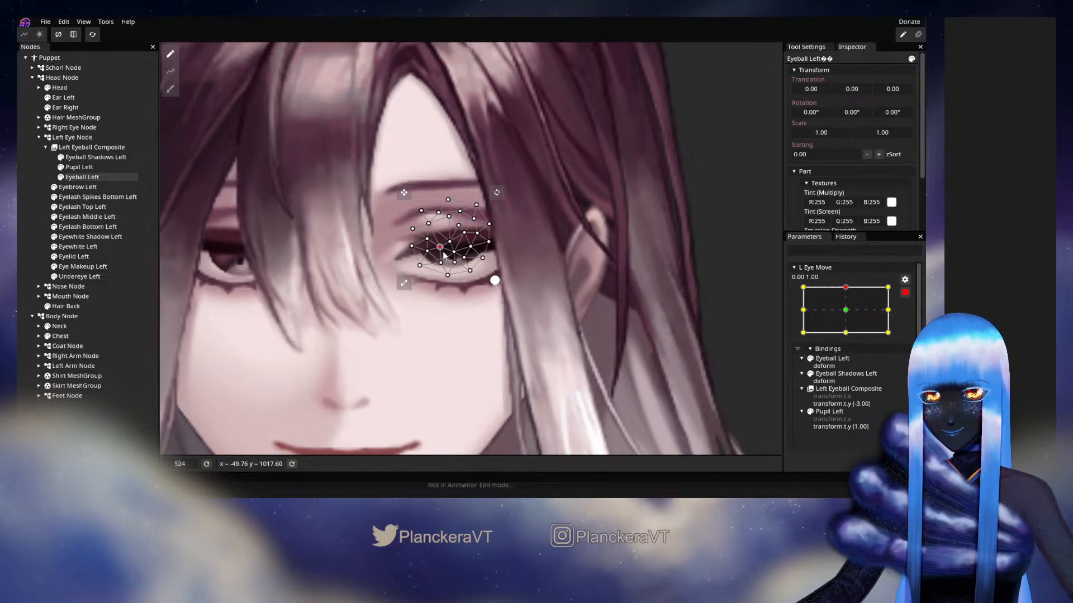
Set Pupil Left's Y translation to -1.00 at the L Eye Move keypoint 0.00, -1.00
left_click(847, 333)
left_click(78, 167)
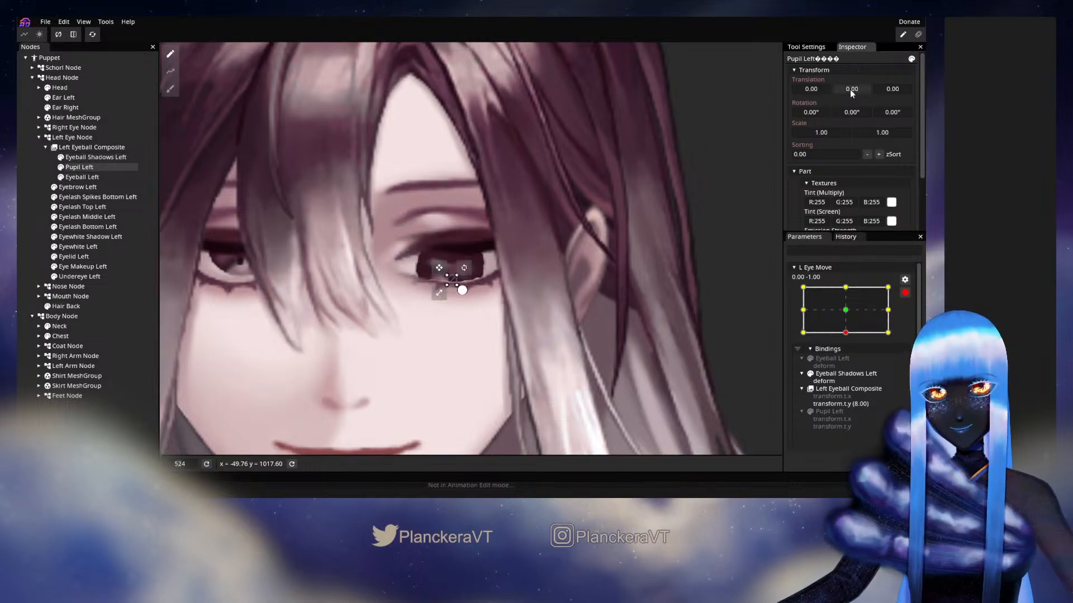
left_click_drag(850, 89, 849, 89)
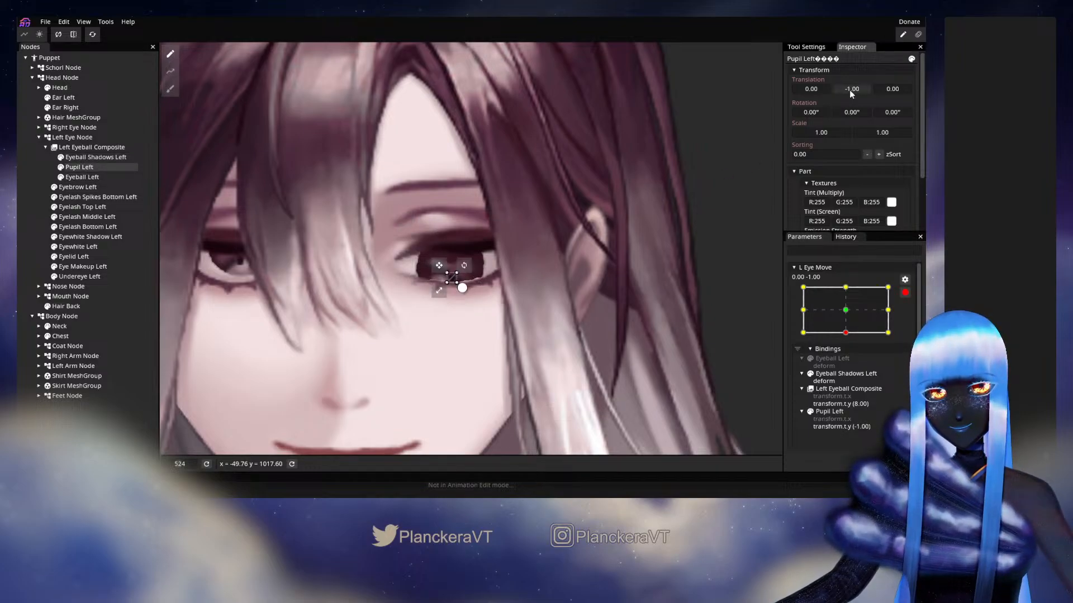
Push the upper edge of the Eyeball Left mesh downward at 0.00, -1.00 with the Circle Brush and adjust its inner vertices
left_click(82, 178)
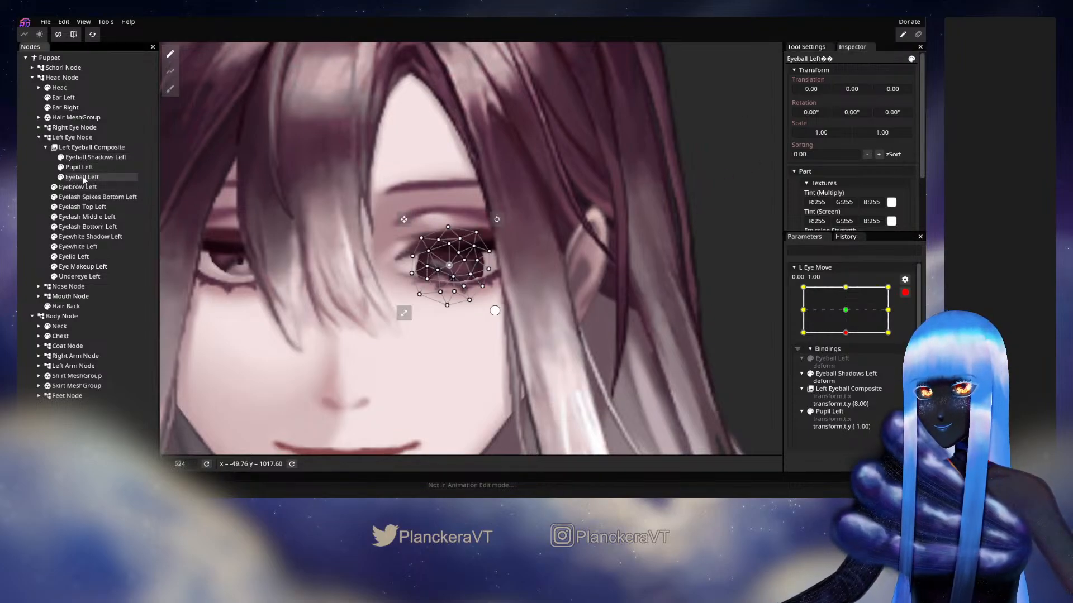
left_click(171, 88)
left_click_drag(448, 176, 447, 215)
left_click(171, 53)
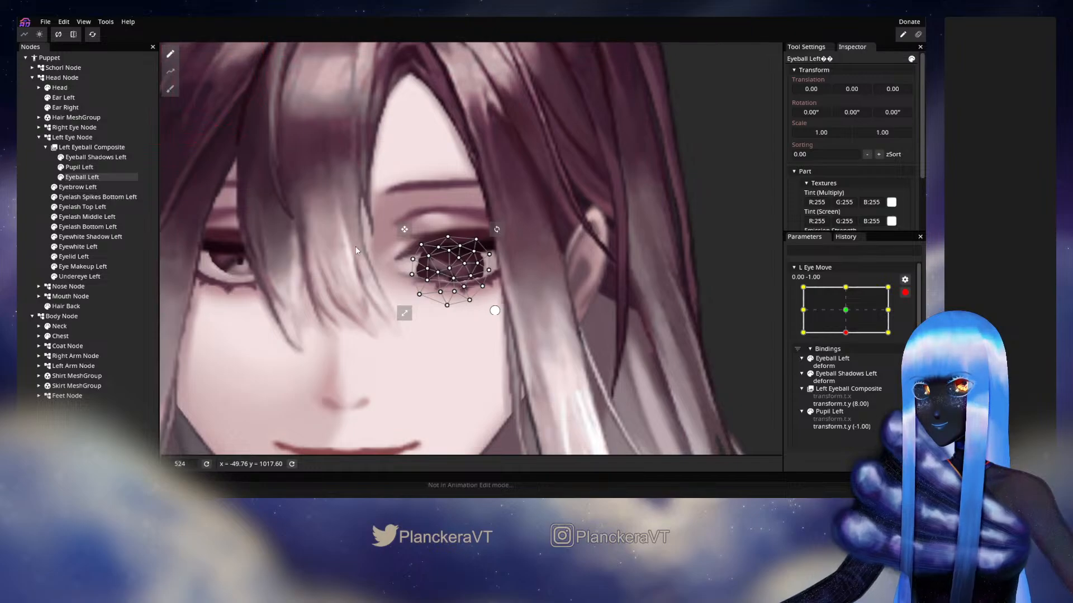
left_click(449, 268)
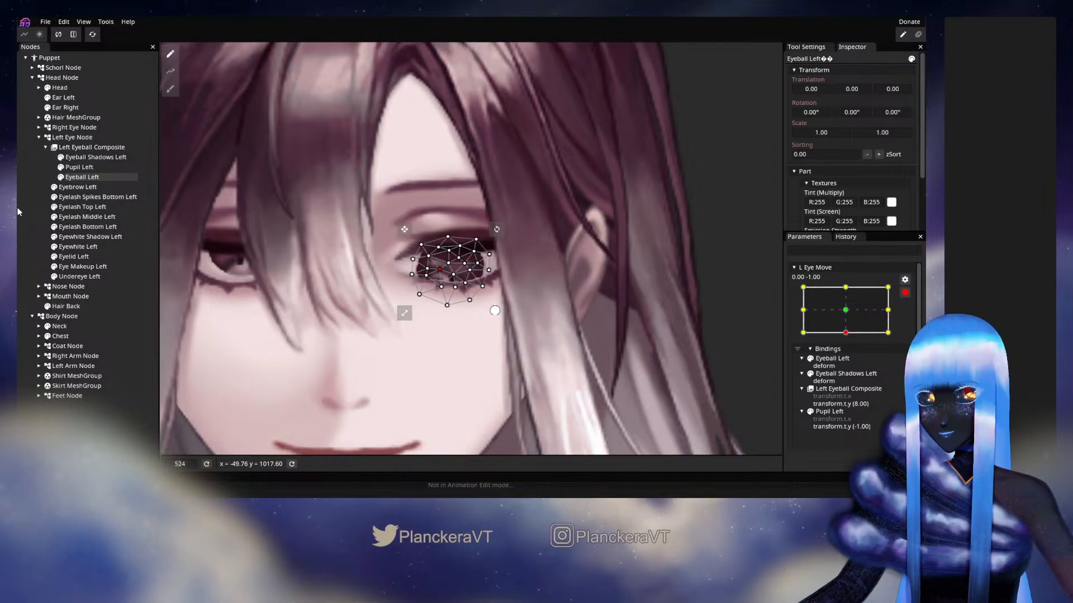
left_click(463, 284)
scroll(509, 317, "down", 3)
scroll(509, 318, "down", 4)
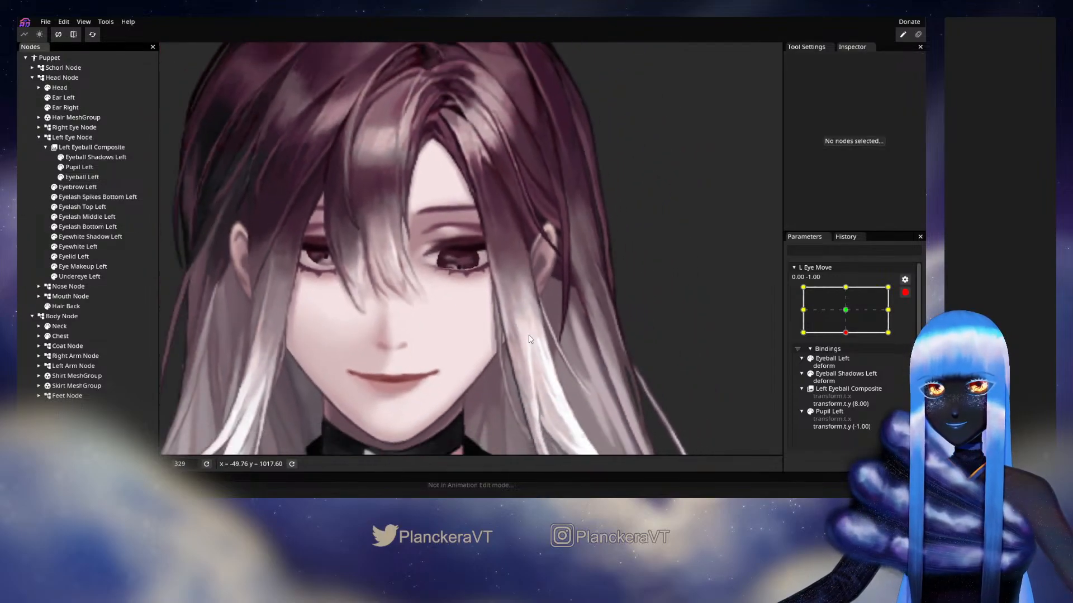
Disarm L Eye Move and preview the left eye from 0.00, -1.00 toward the -1.00 side
left_click(906, 293)
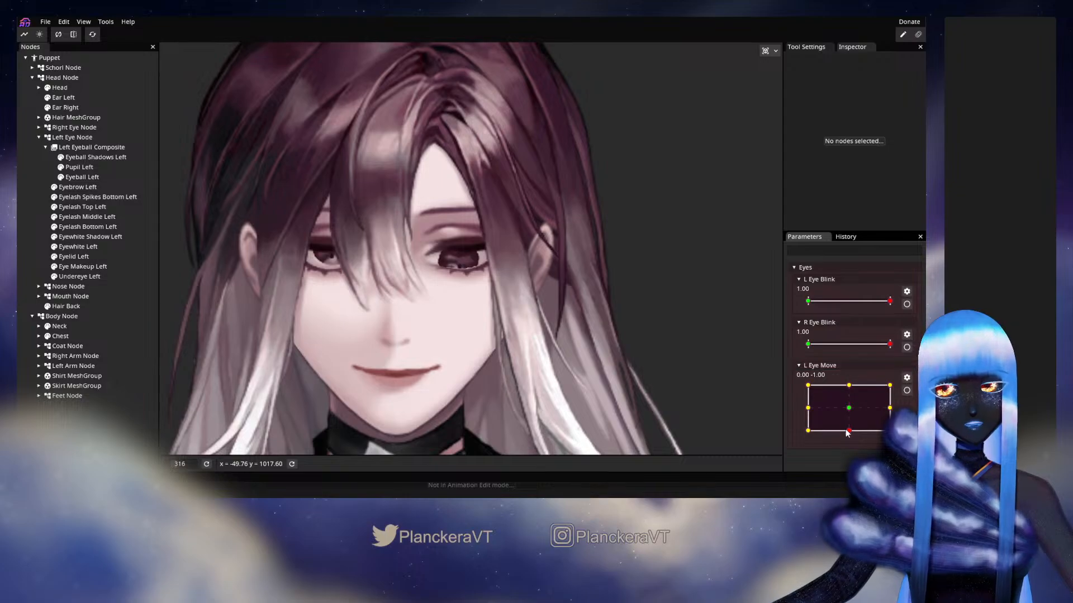
left_click_drag(846, 432, 784, 401)
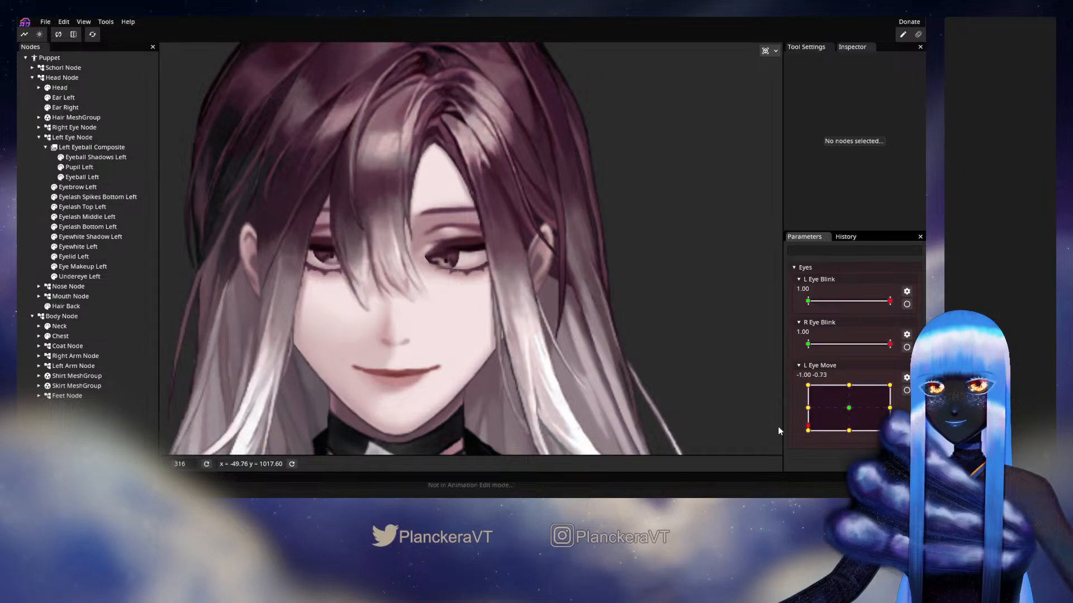
Arm L Eye Move at -1.00, 1.00 and set Left Eyeball Composite's Y translation to -1.00
left_click(906, 391)
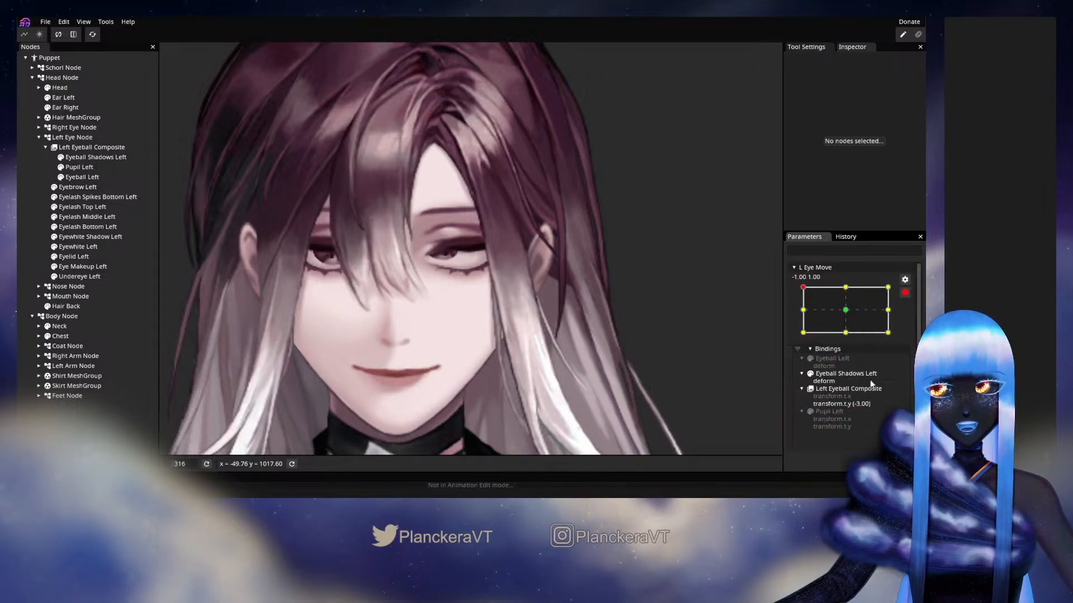
left_click(85, 148)
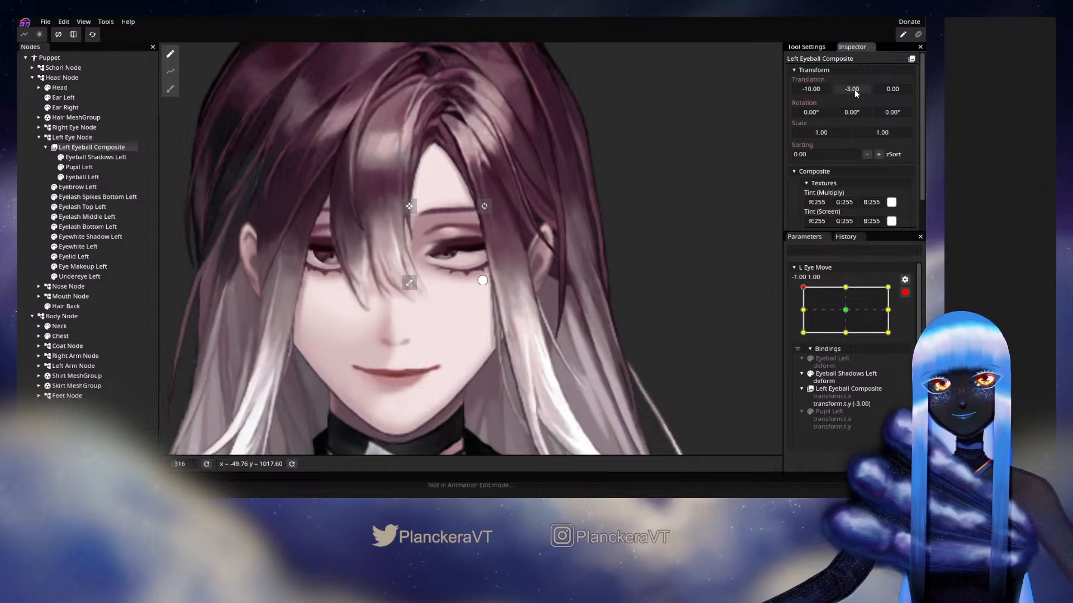
left_click_drag(854, 89, 855, 90)
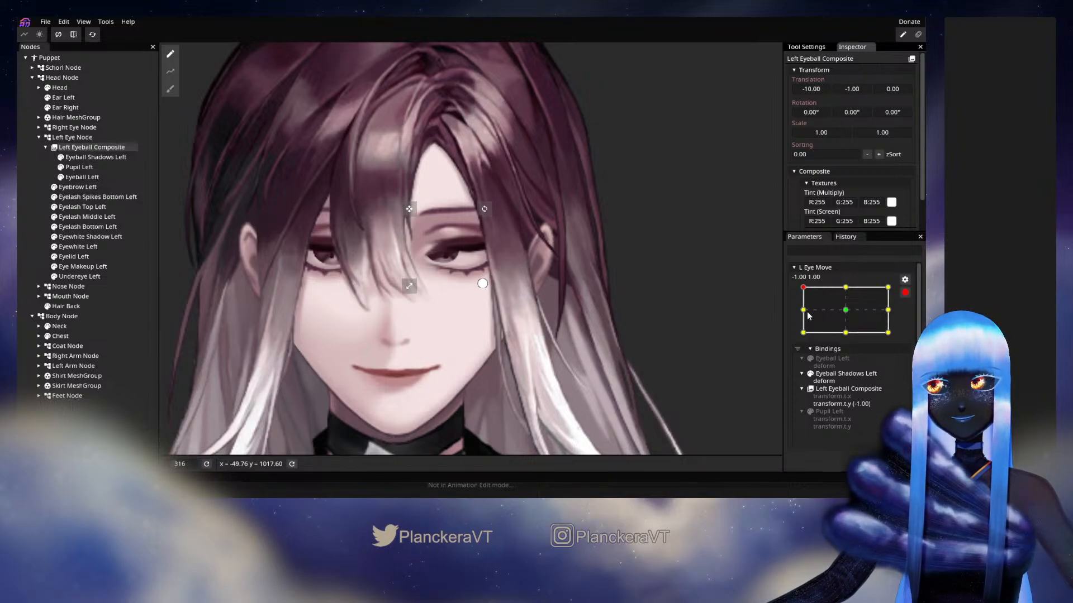
Reshape the Eyeball Left mesh at -1.00, 1.00 by adjusting its lower inner-corner and central vertices
scroll(454, 273, "up", 4)
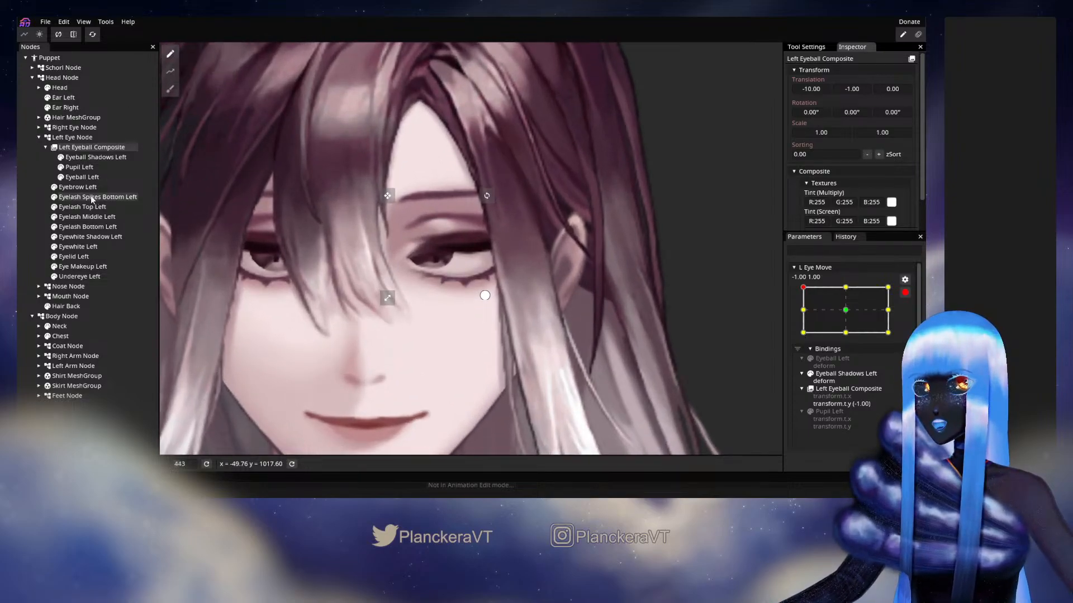
left_click(79, 167)
left_click(82, 178)
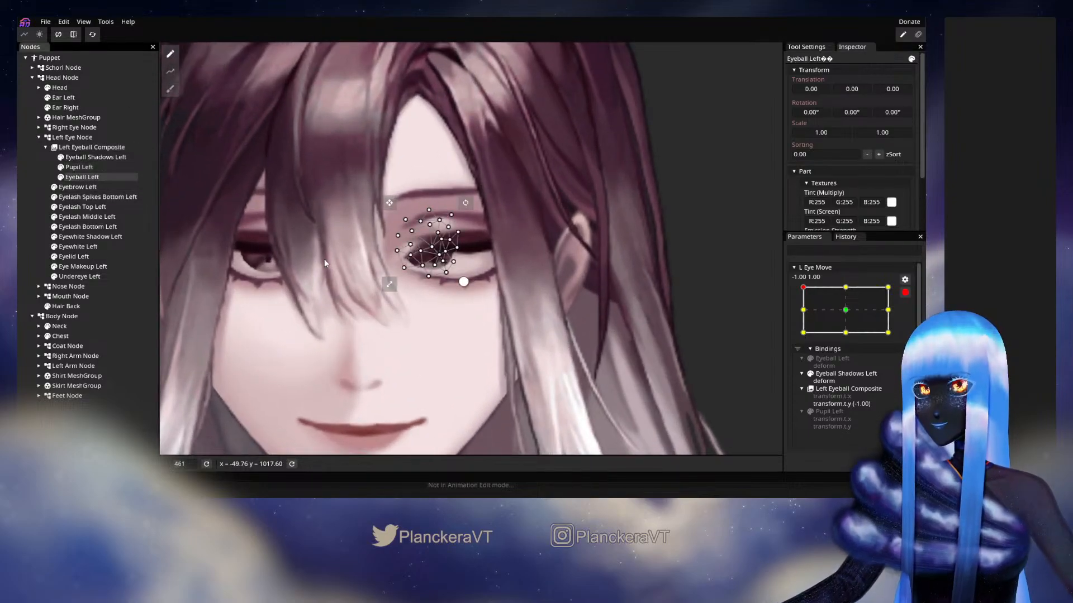
scroll(391, 283, "up", 3)
left_click(413, 270)
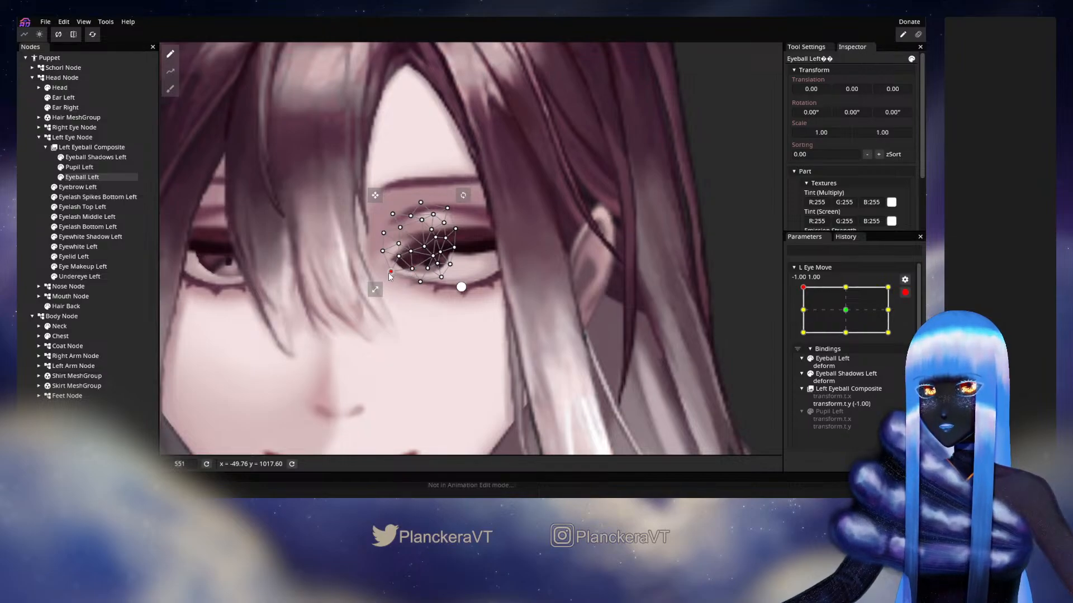
left_click(425, 256)
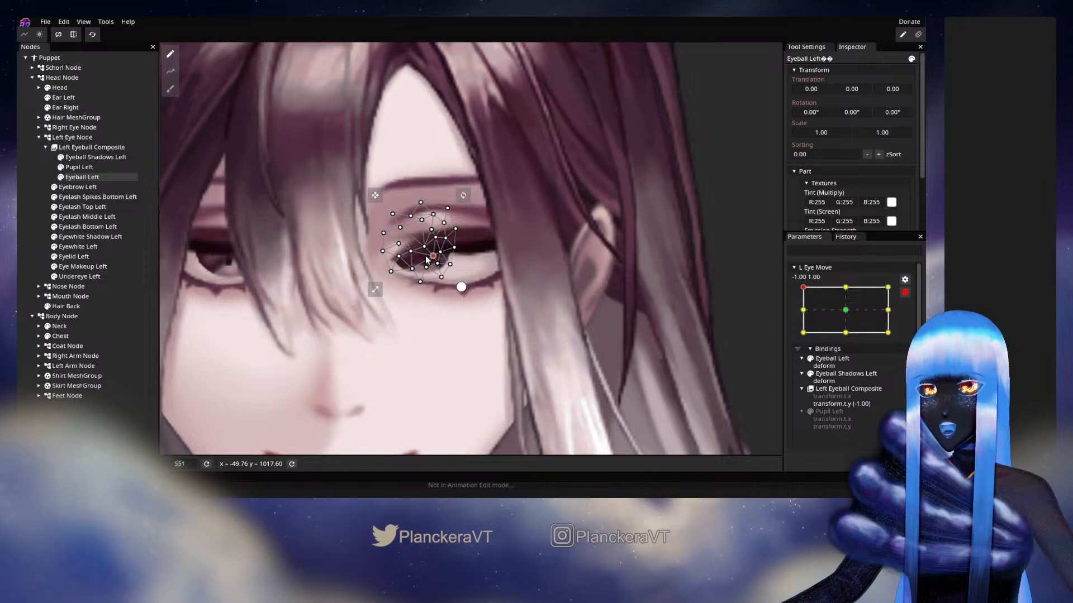
left_click(454, 291)
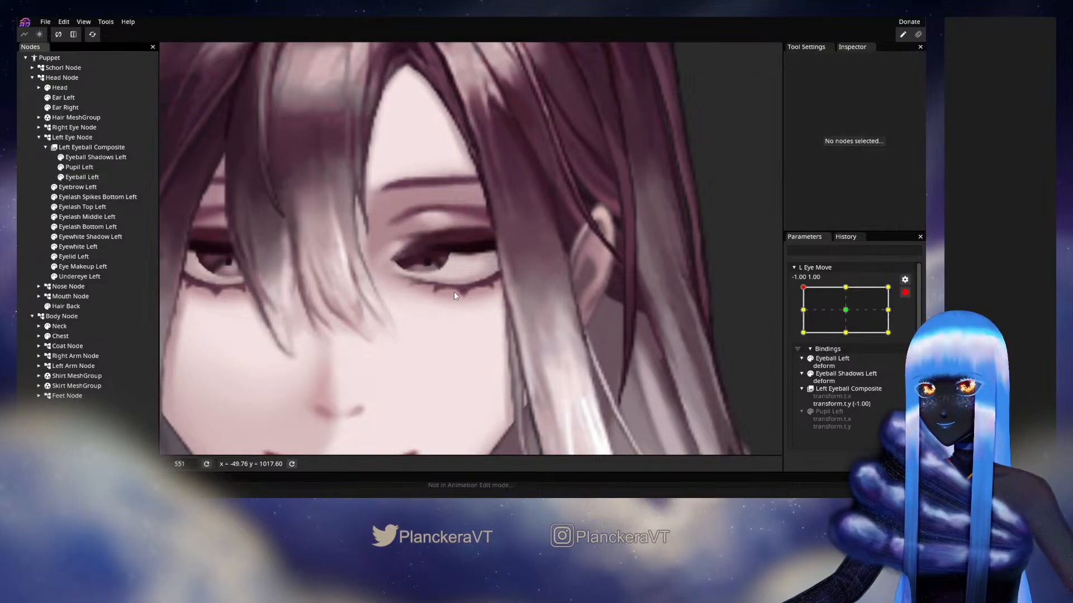
scroll(472, 318, "down", 5)
scroll(473, 318, "down", 5)
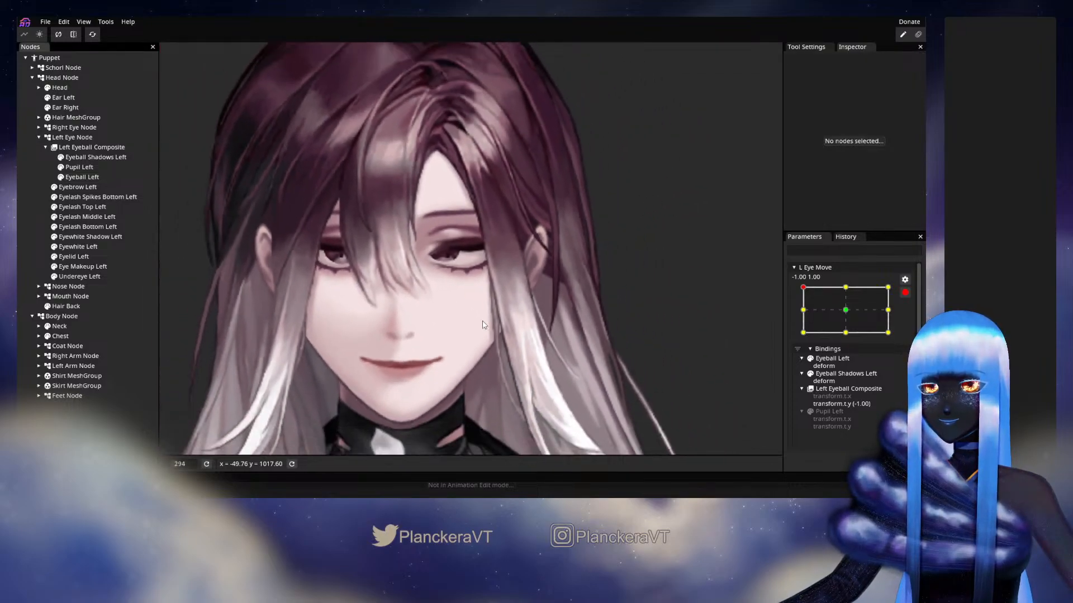
scroll(492, 321, "down", 1)
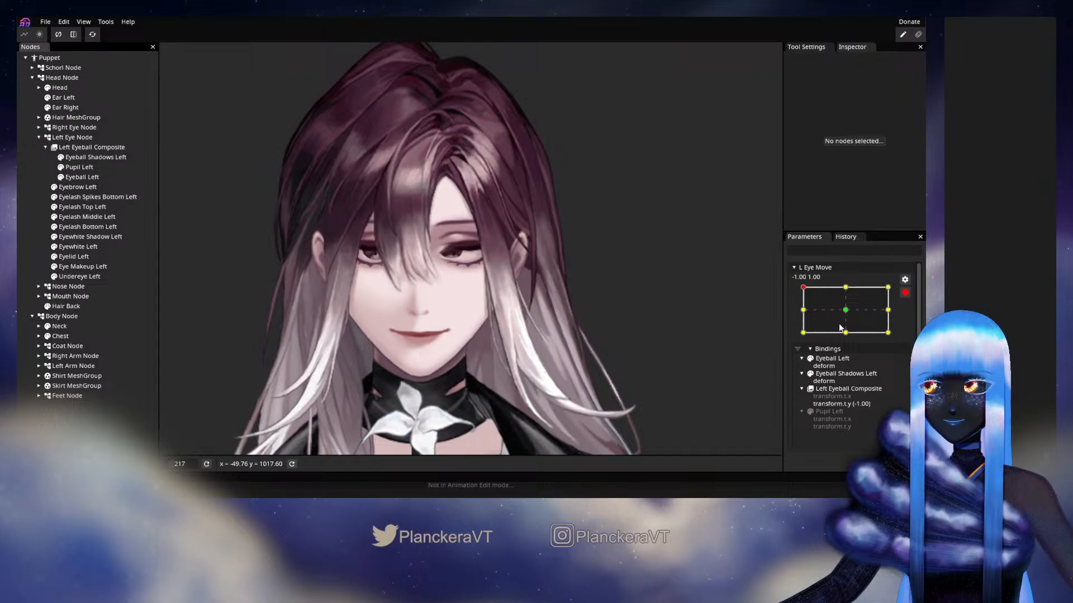
Disarm L Eye Move and preview the left eye across the corners, edges and centre of its range
left_click(801, 301)
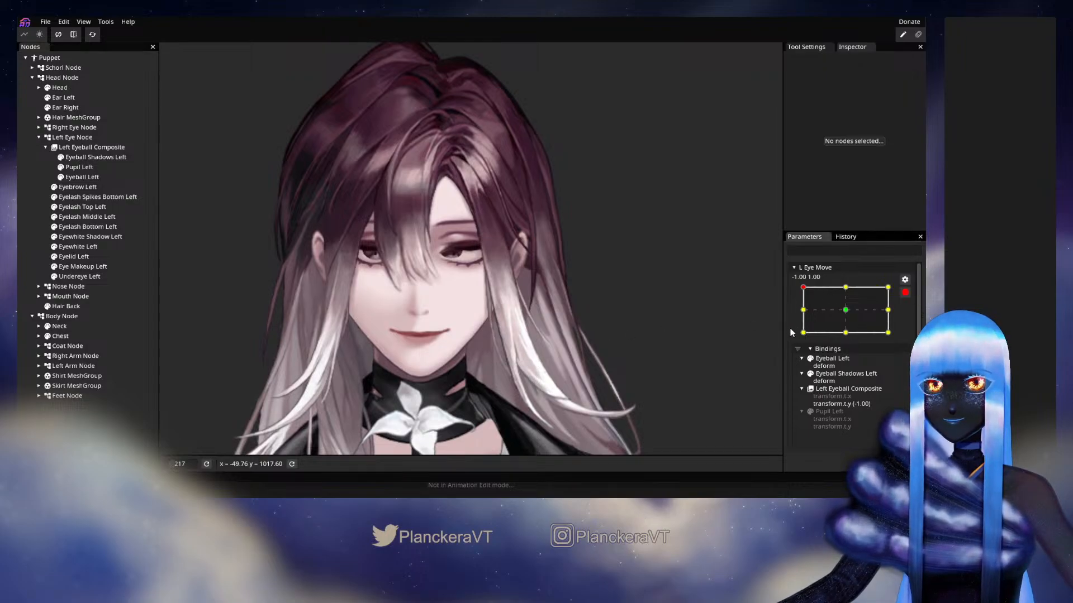
left_click(905, 292)
left_click_drag(814, 400, 858, 445)
left_click_drag(878, 373, 867, 402)
left_click_drag(817, 428, 824, 389)
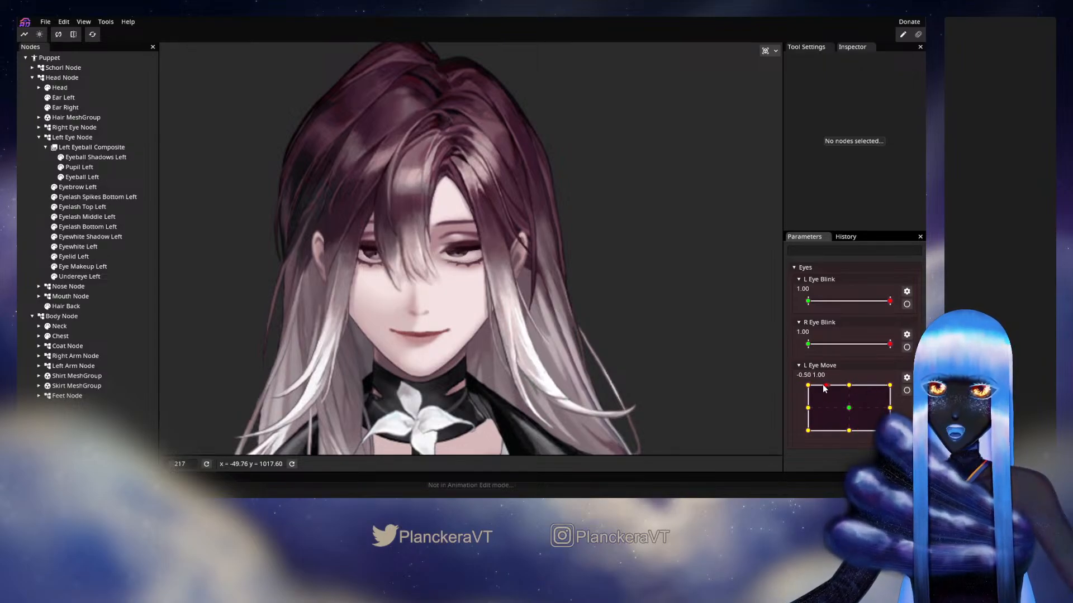
left_click_drag(822, 430, 890, 428)
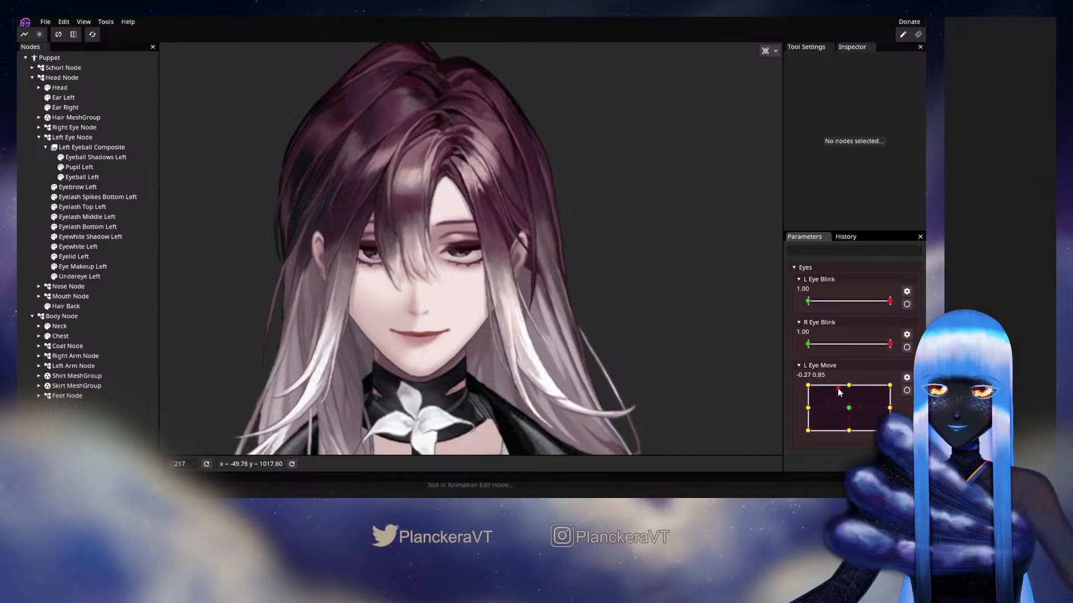
left_click_drag(821, 415, 849, 412)
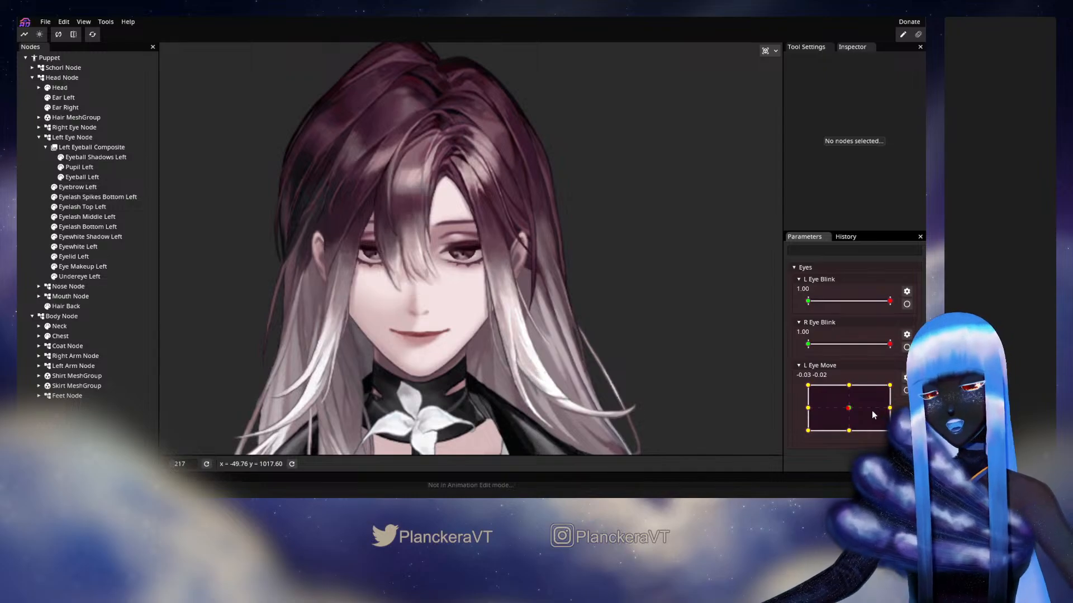
Reset the parameters to their starting values and add a 2D parameter ranging from -1.00 to 1.00 named "R Eye Move"
left_click(94, 35)
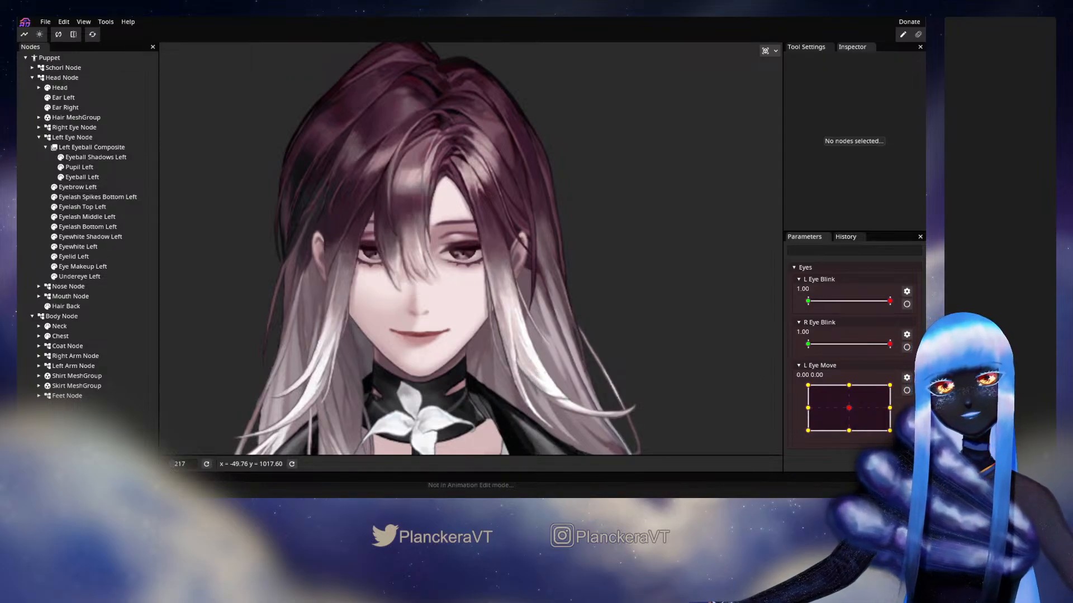
right_click(833, 423)
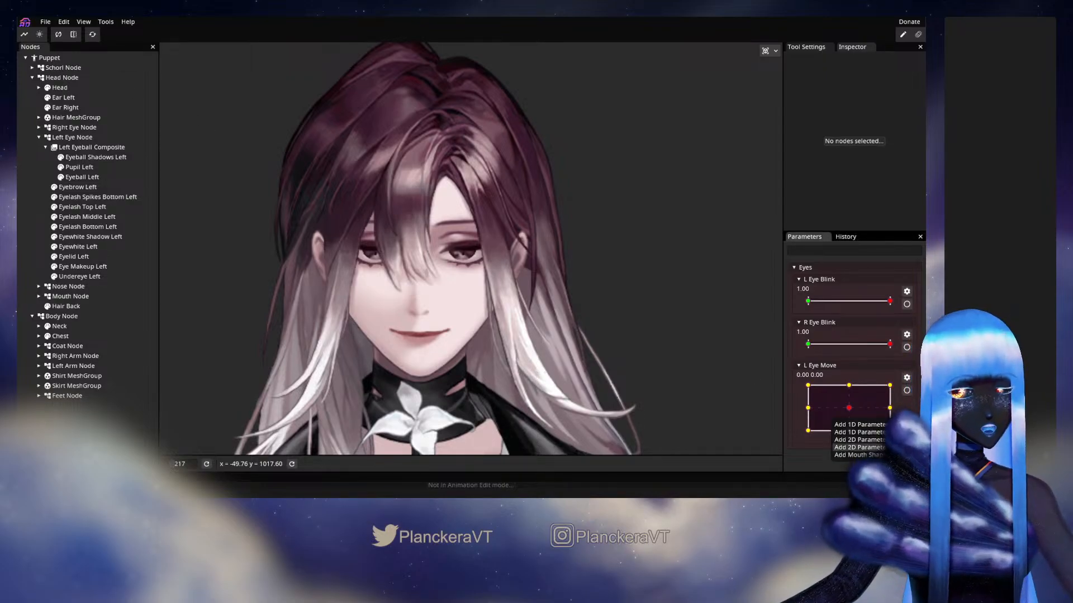
left_click(858, 447)
scroll(870, 380, "down", 2)
right_click(847, 273)
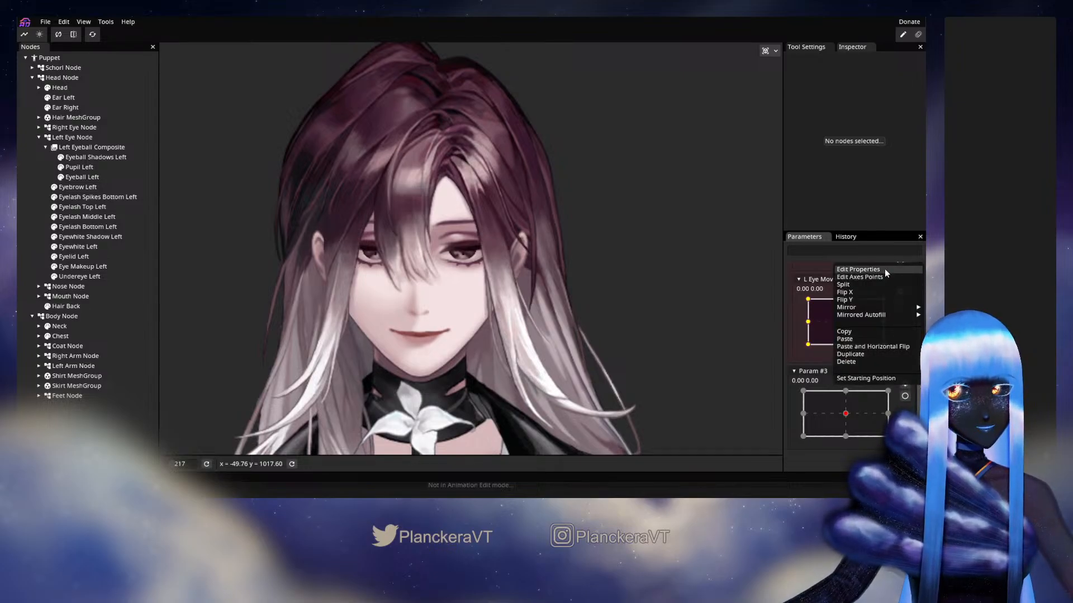
left_click(859, 269)
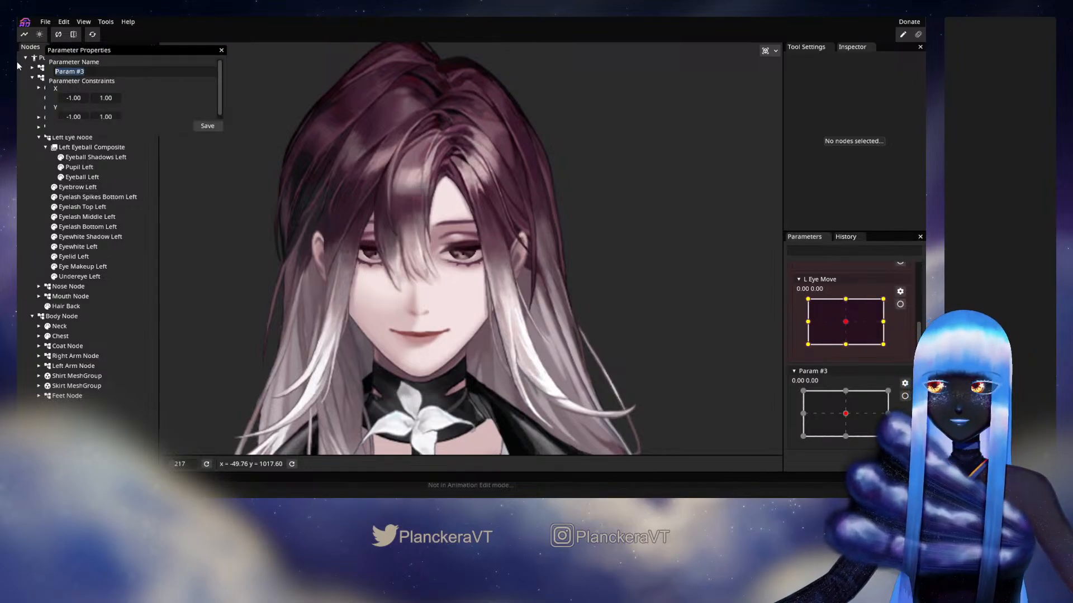
key("BackSpace")
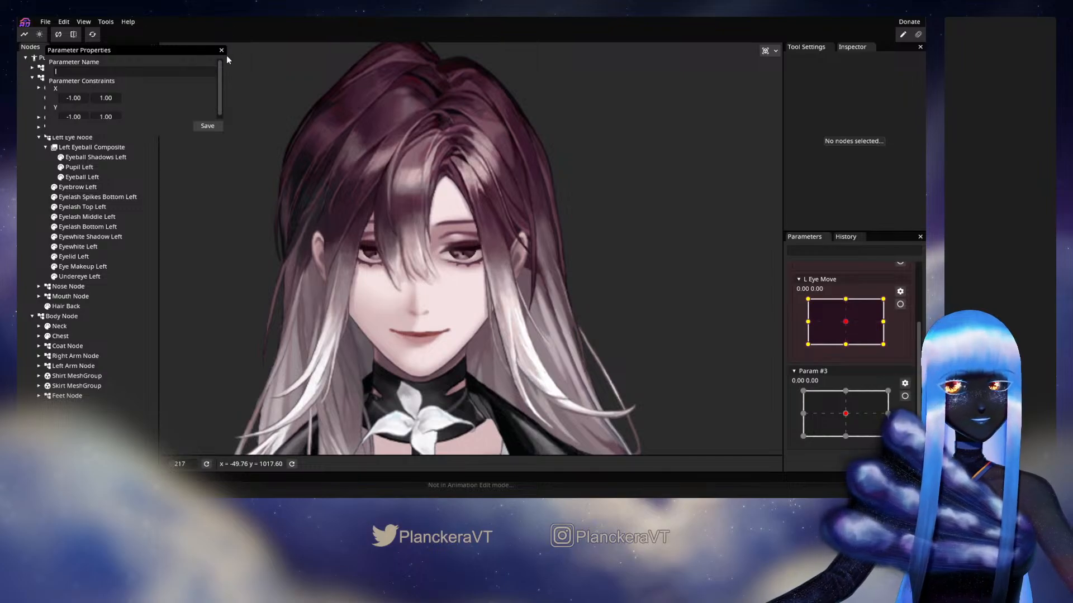
type("R")
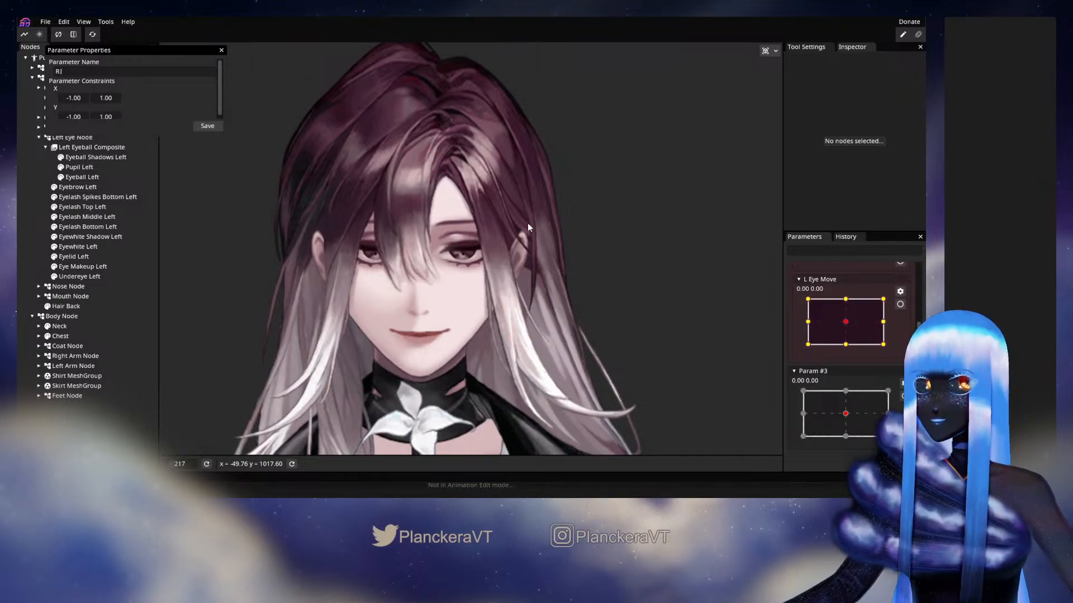
type(" Eye Move")
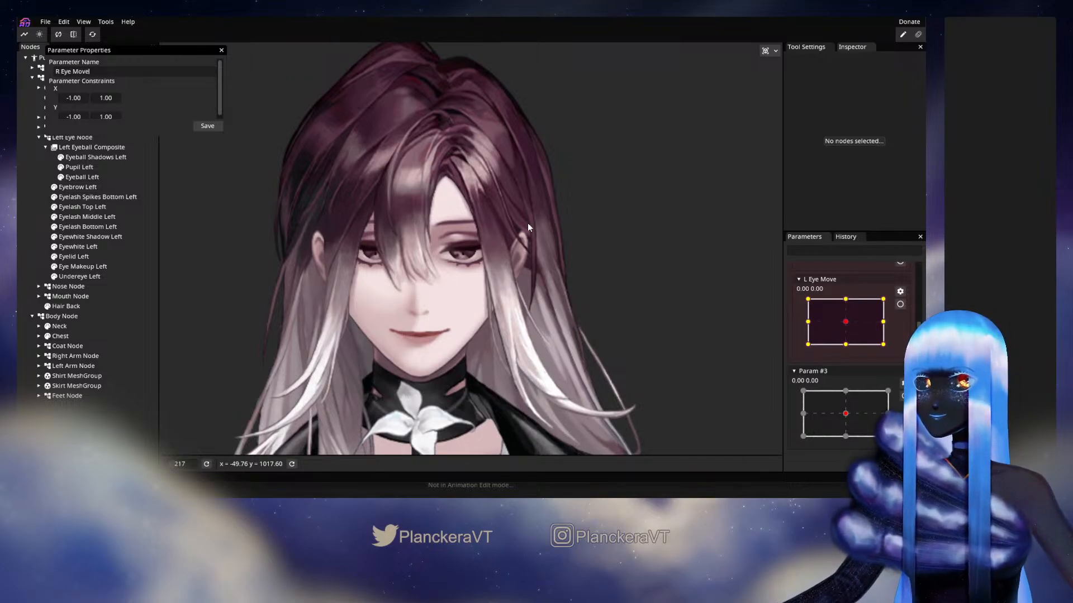
left_click(202, 125)
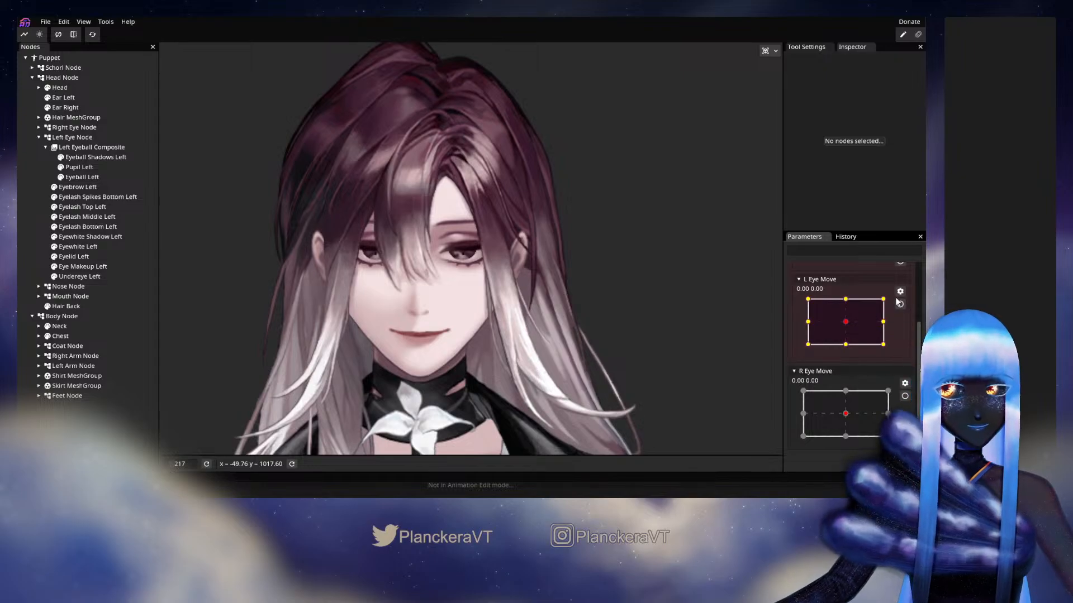
Copy L Eye Move's bindings and paste them into R Eye Move with a horizontal flip
right_click(834, 290)
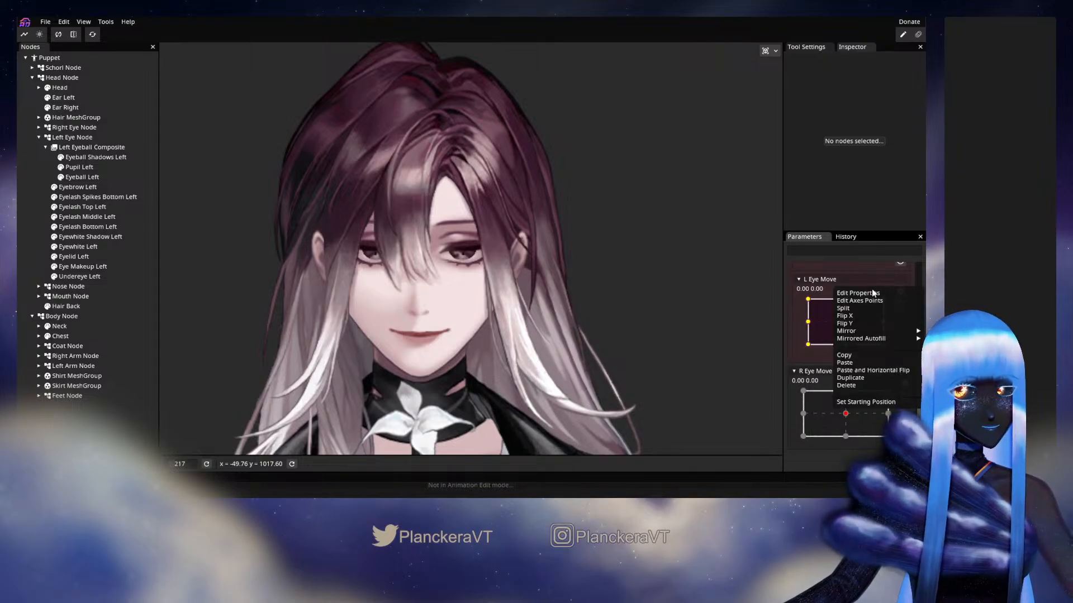
left_click(849, 356)
left_click(903, 383)
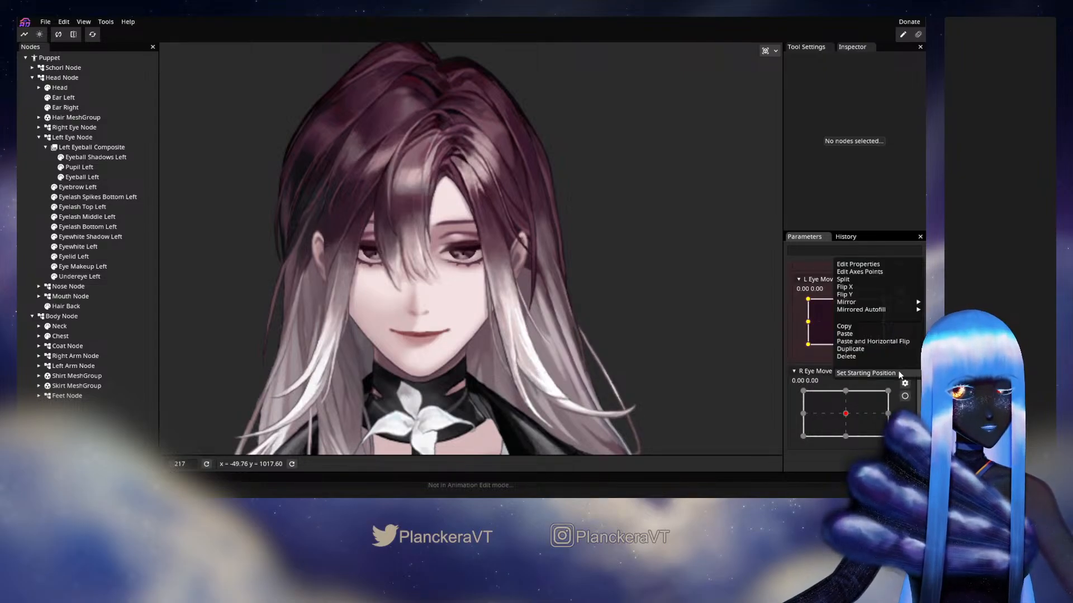
left_click(884, 341)
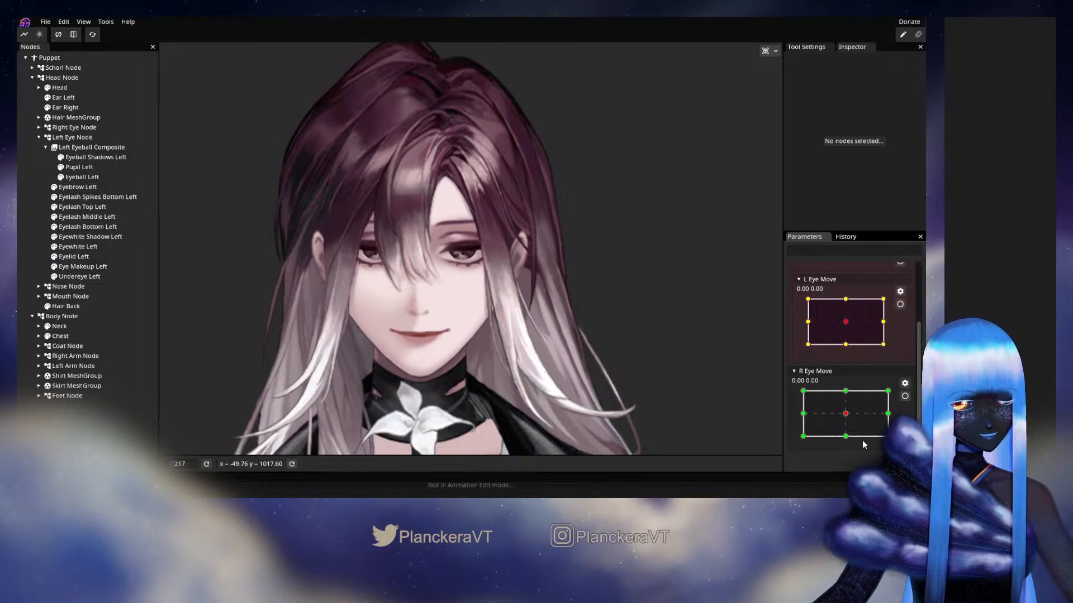
Try flipping the deform at R Eye Move's -1.00, 0.00 keypoint and check the right eye there
left_click_drag(846, 413, 801, 414)
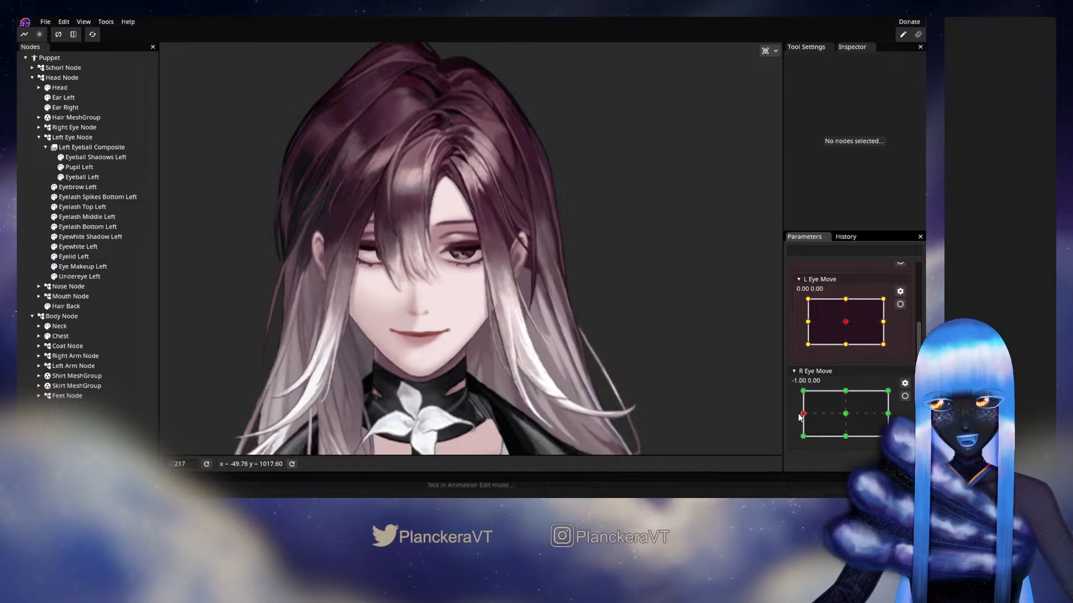
left_click(905, 397)
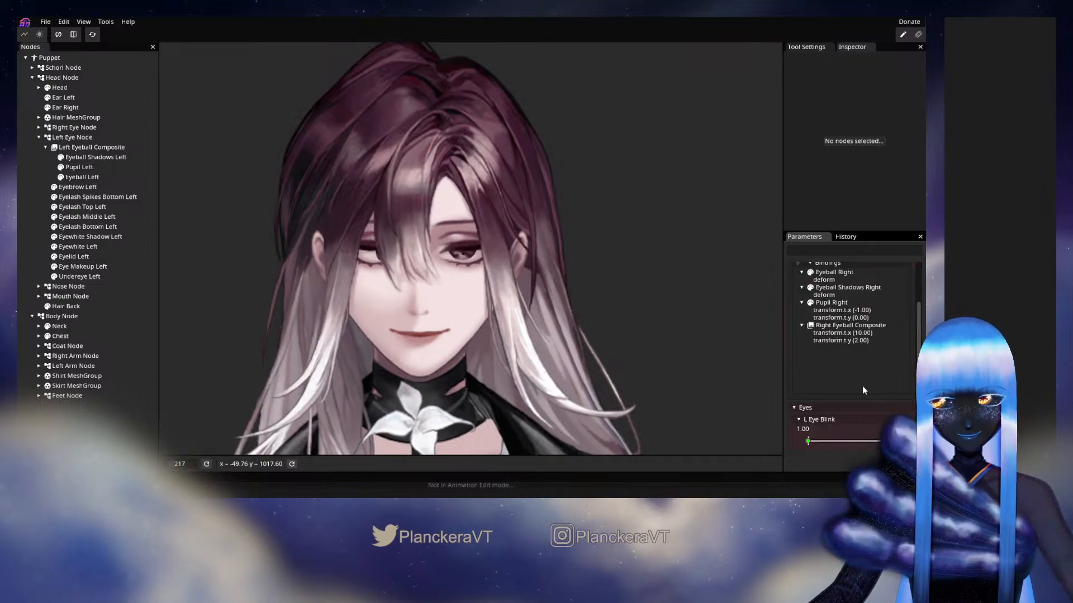
scroll(862, 386, "up", 2)
right_click(807, 315)
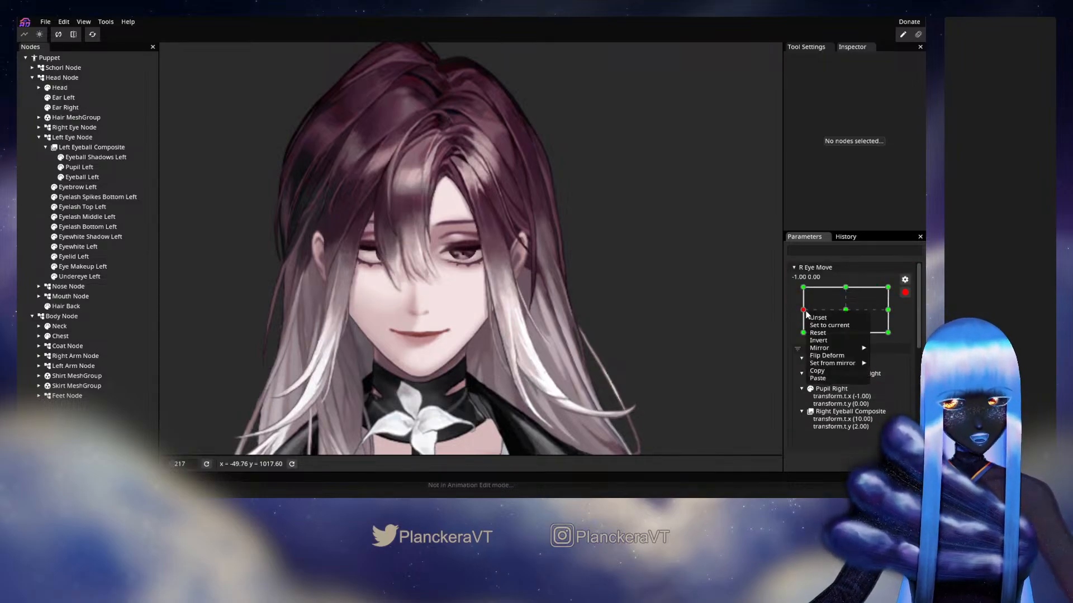
left_click(825, 359)
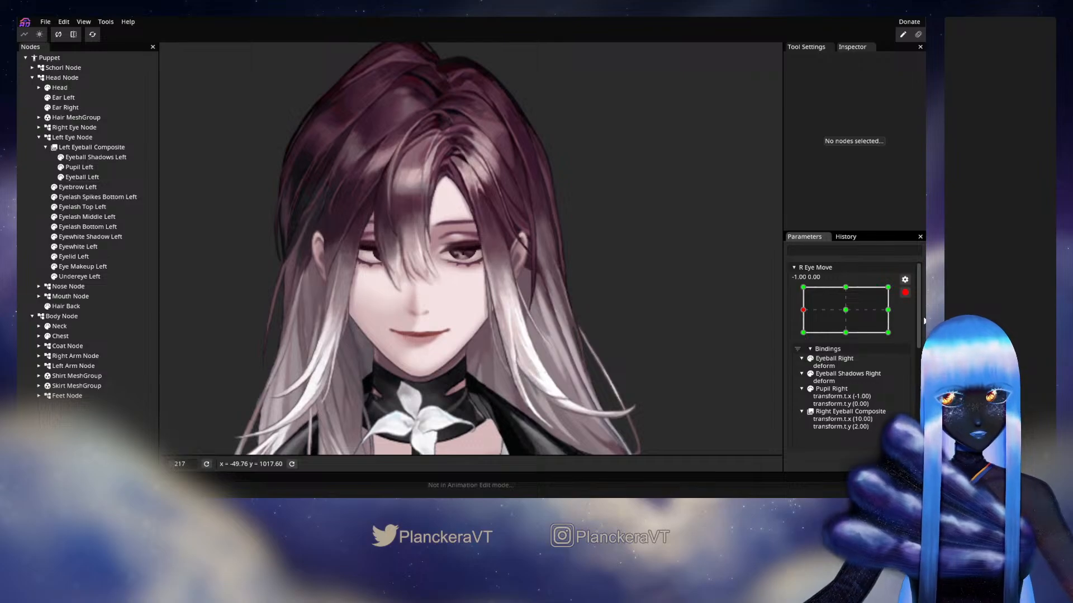
left_click(905, 293)
scroll(905, 377, "down", 3)
left_click_drag(830, 420, 793, 414)
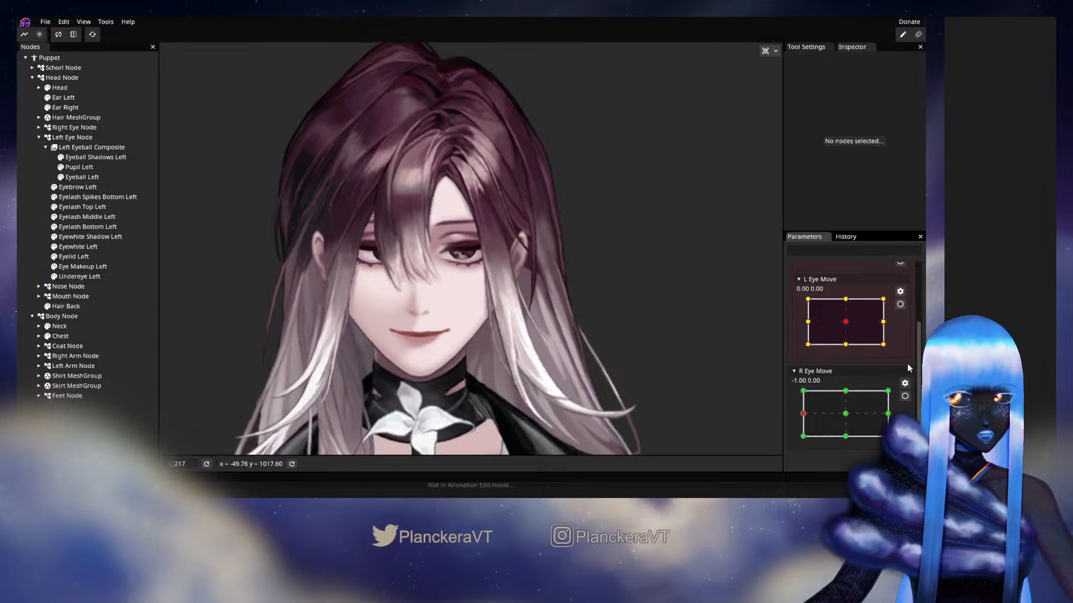
left_click(905, 383)
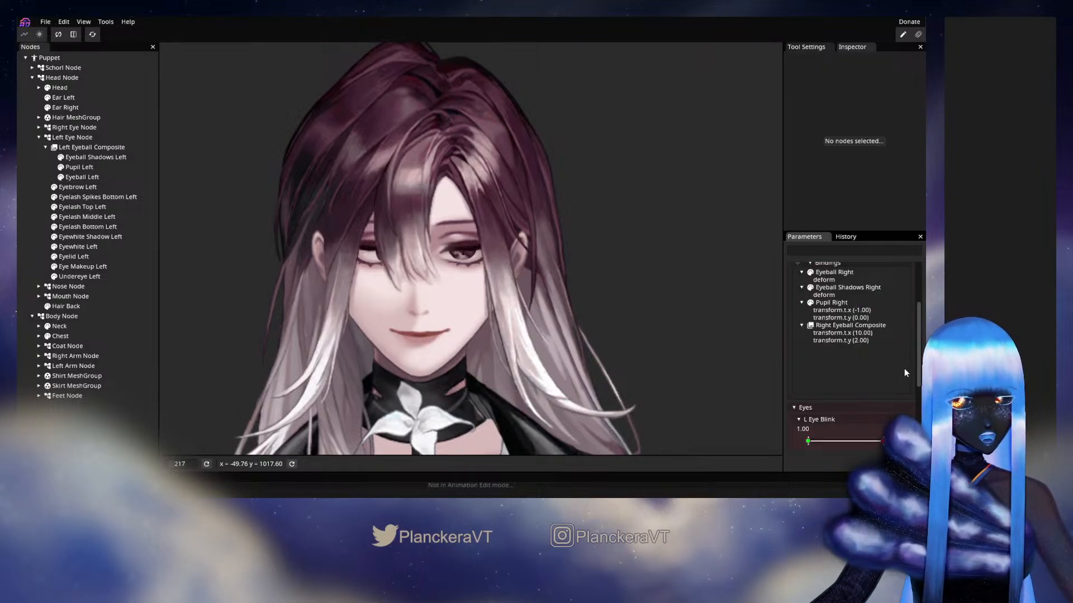
scroll(882, 367, "up", 3)
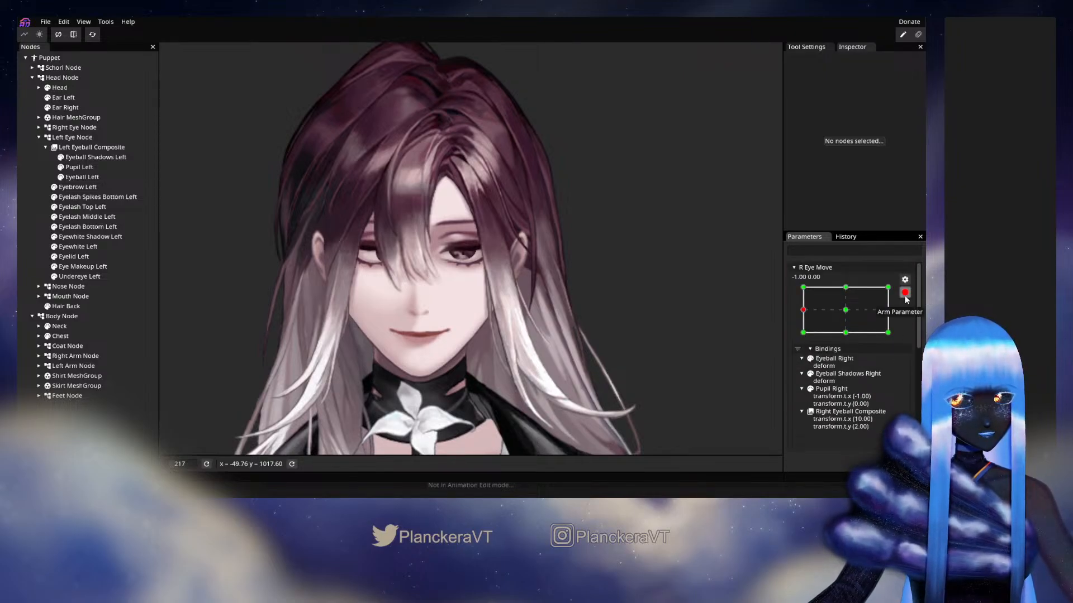
left_click(905, 295)
left_click(803, 412)
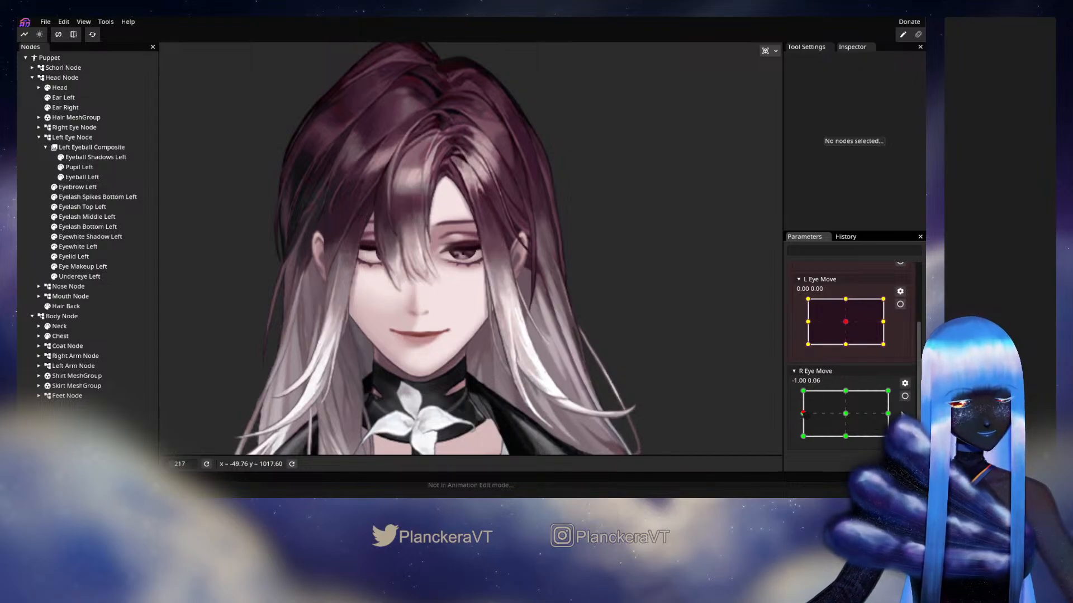
Flip R Eye Move along X and preview the right eye across its range, ending near the centre
left_click(905, 384)
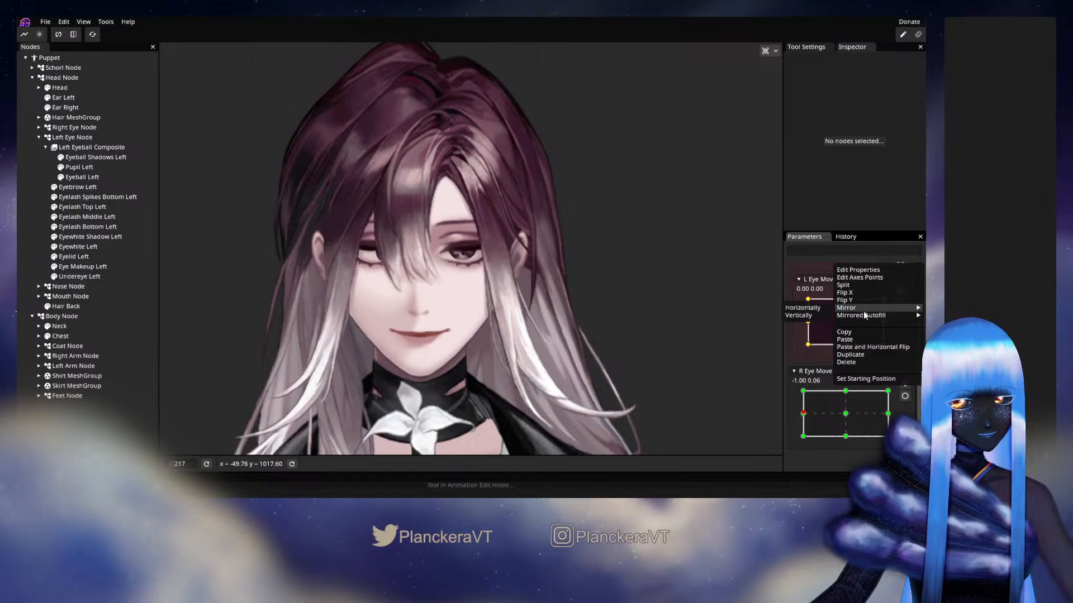
left_click(852, 294)
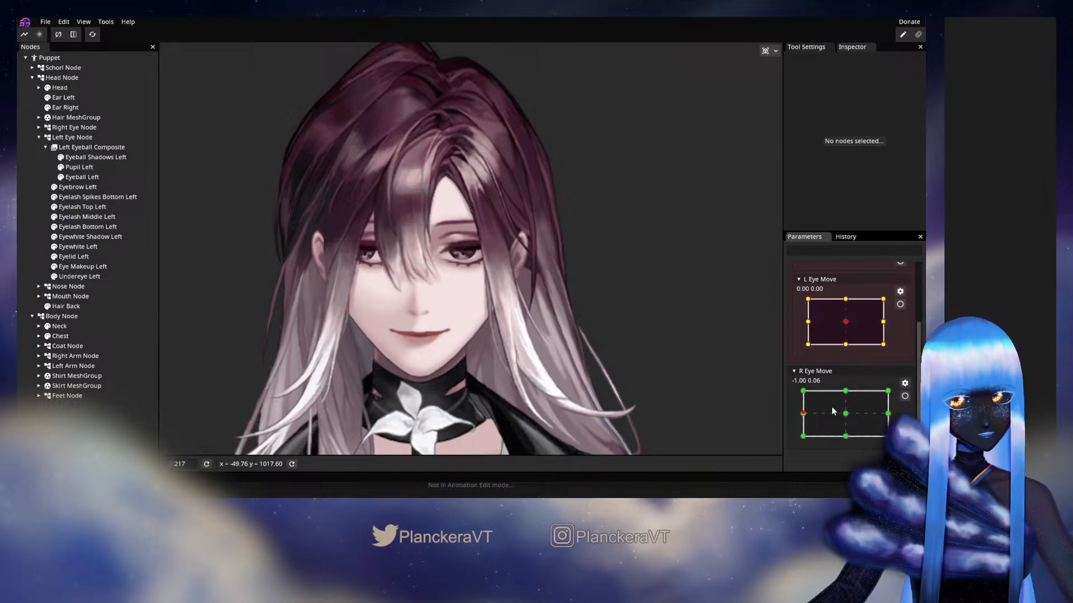
left_click_drag(833, 411, 796, 433)
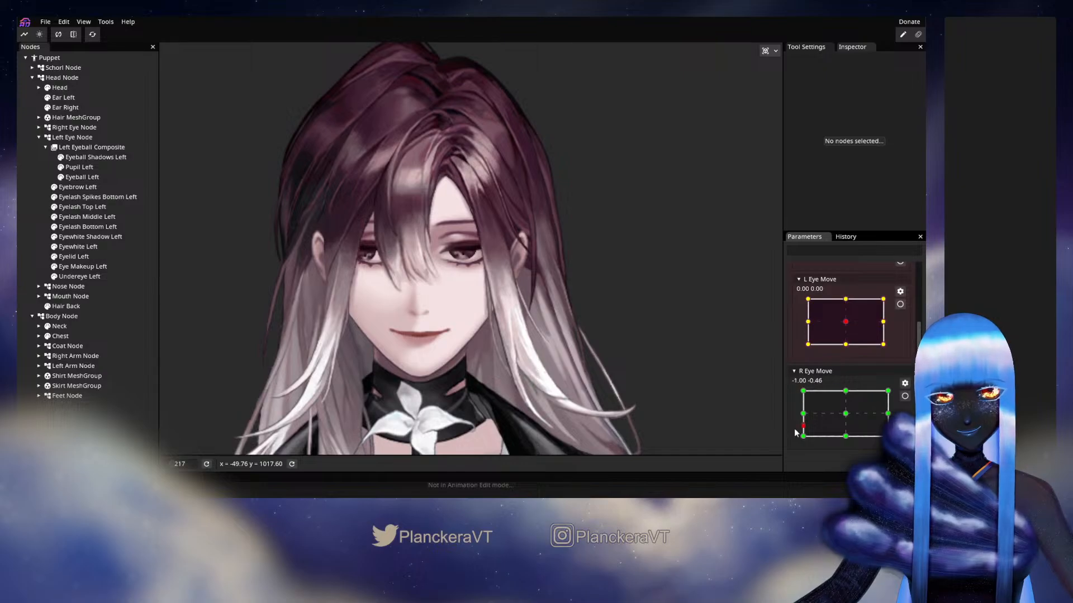
left_click_drag(877, 396, 847, 418)
Move R Eye Move into the Eyes parameter group and save the puppet
left_click_drag(571, 299, 639, 345)
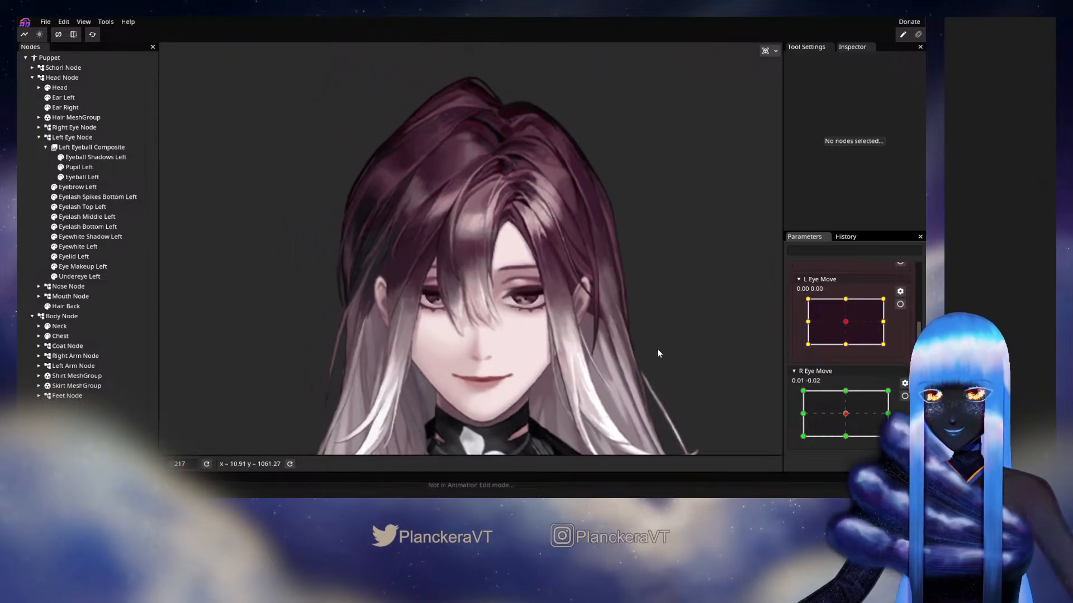
left_click_drag(822, 369, 854, 314)
scroll(854, 314, "up", 2)
scroll(855, 314, "down", 2)
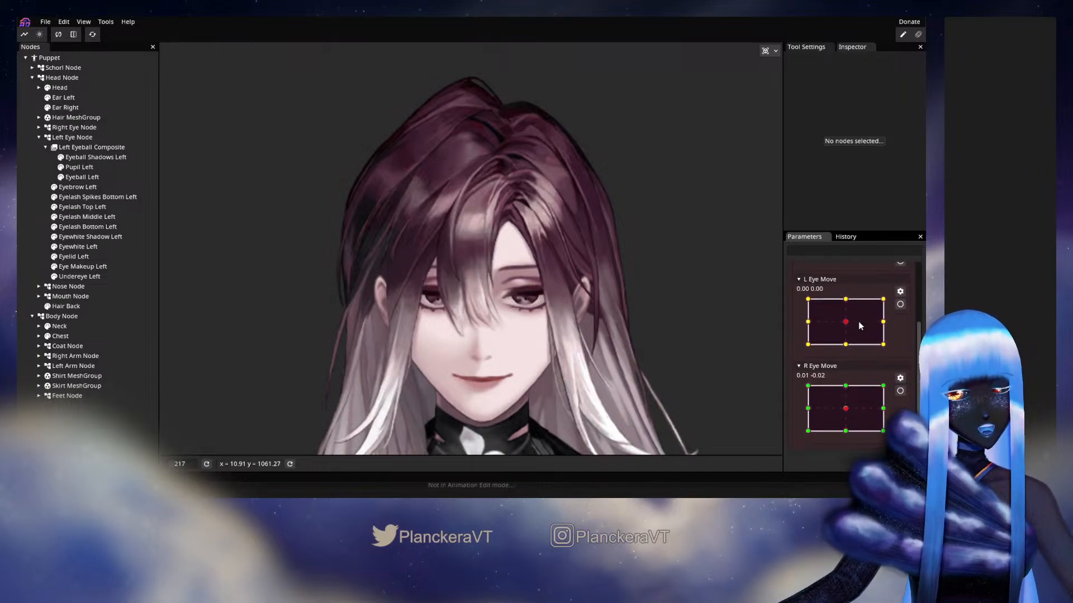
scroll(857, 323, "up", 2)
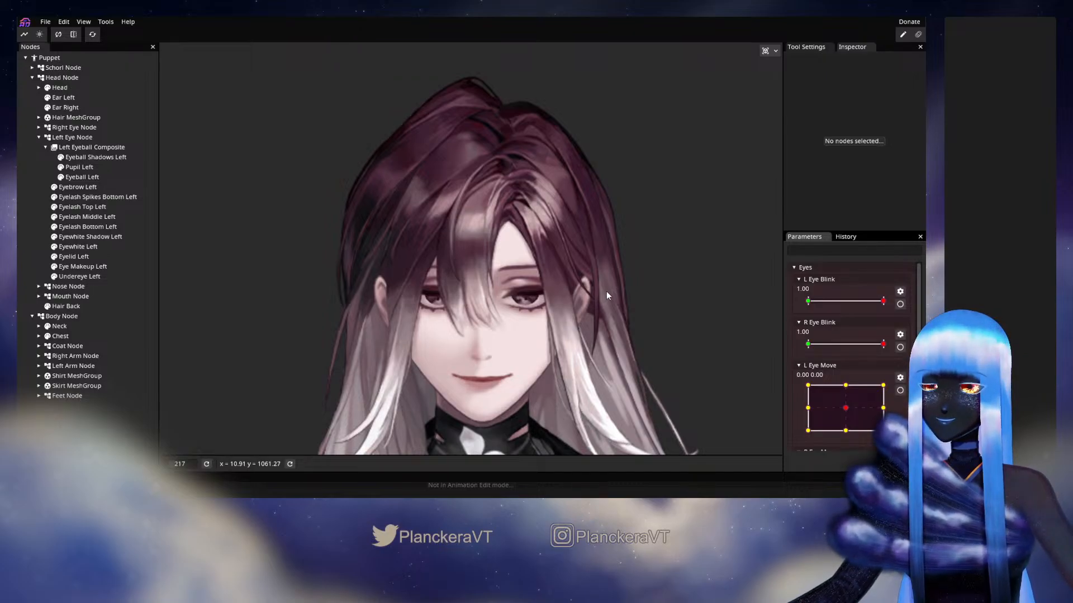
key("ctrl+s")
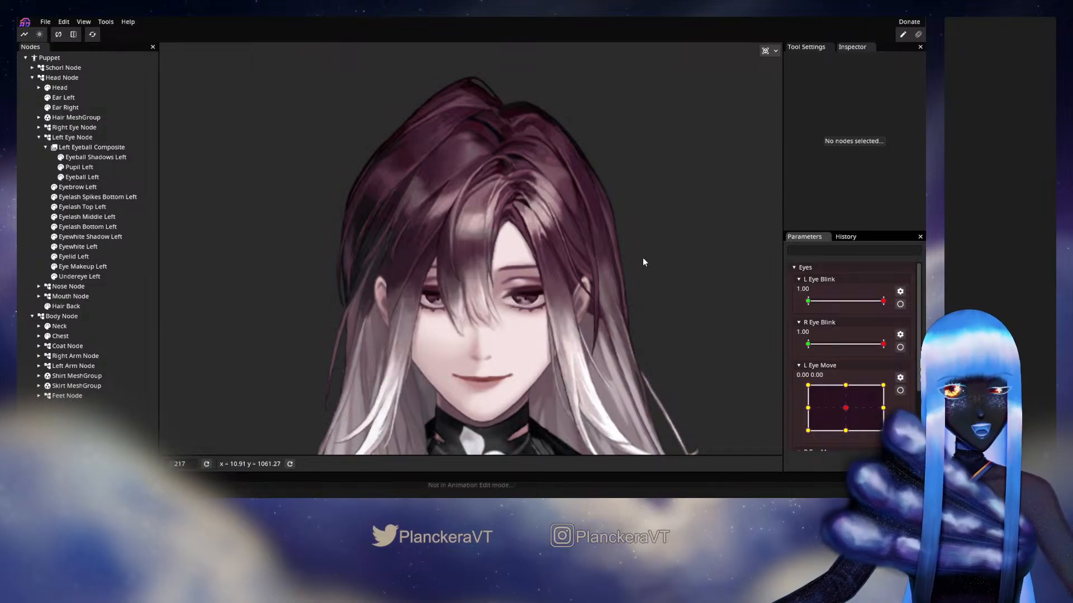
Add another 2D parameter ranging from -1.00 to 1.00 and name it "L Eyebrow"
scroll(849, 347, "down", 3)
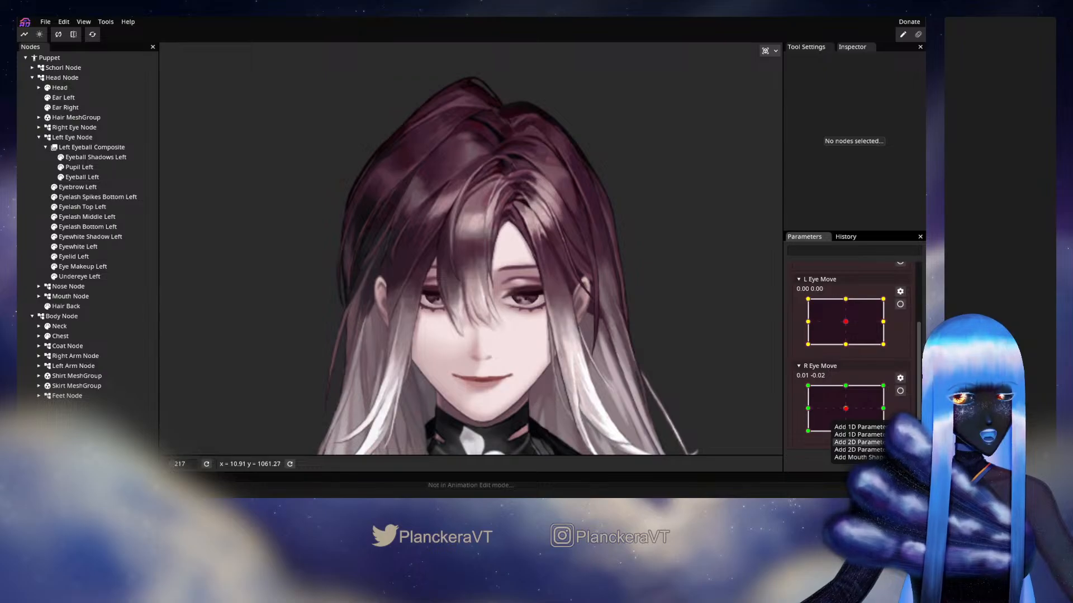
scroll(879, 401, "down", 2)
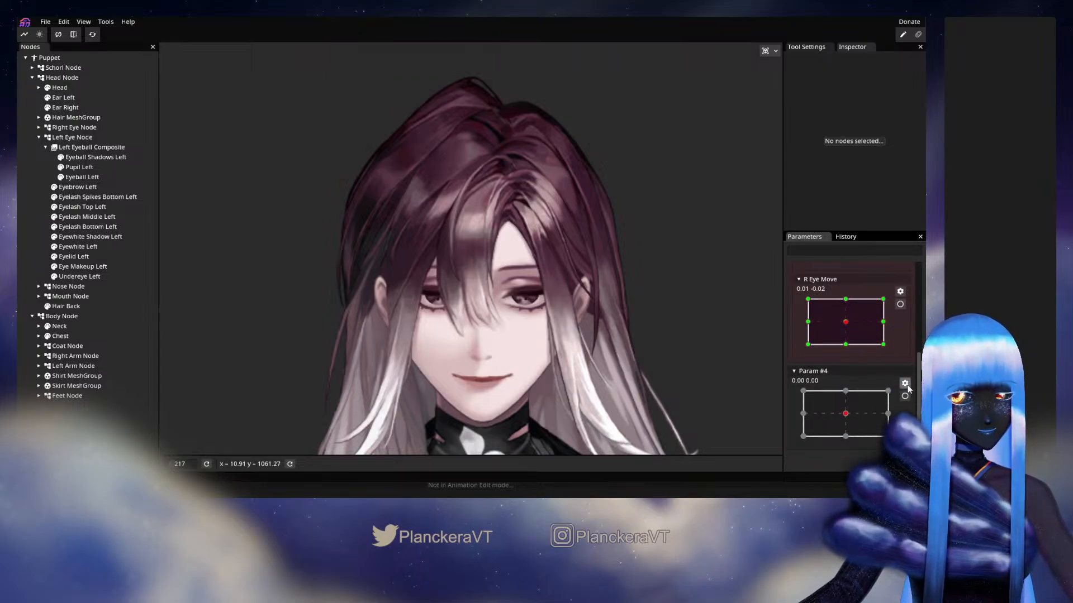
right_click(835, 263)
left_click(858, 267)
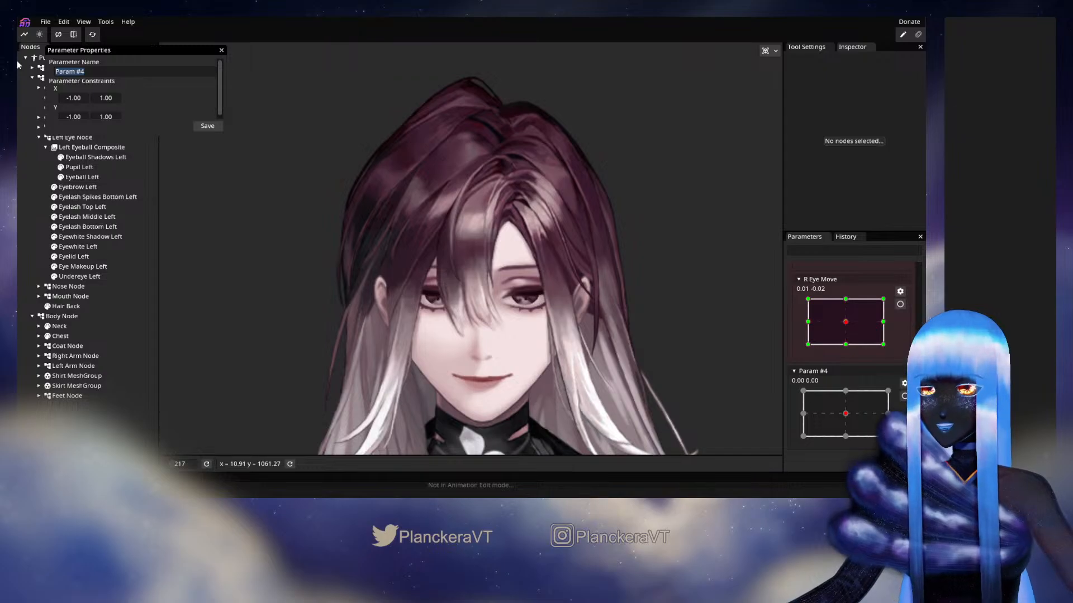
type("L Eyebrow")
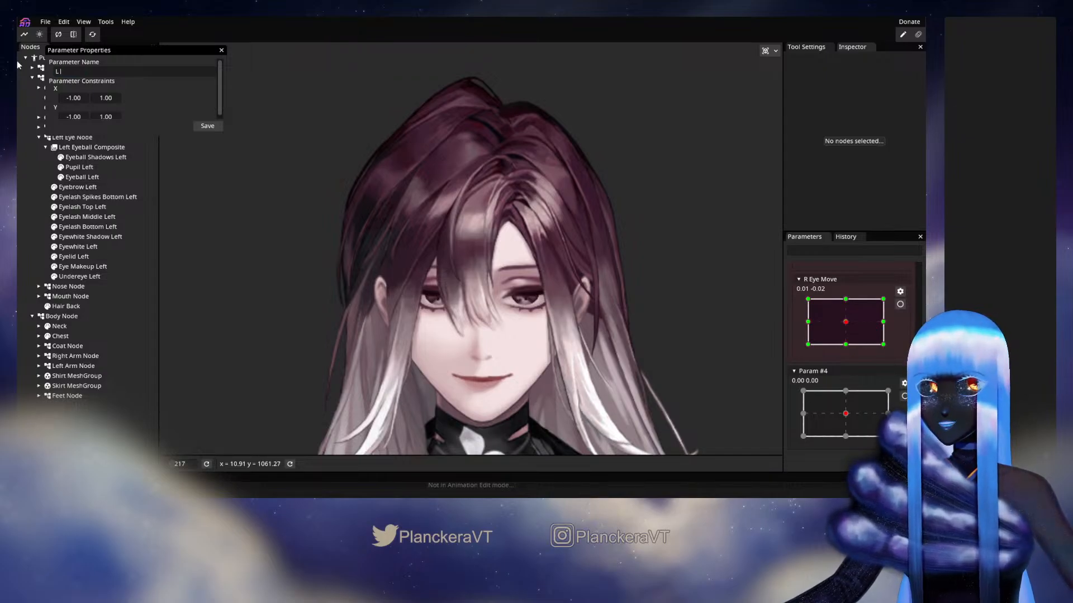
left_click(207, 126)
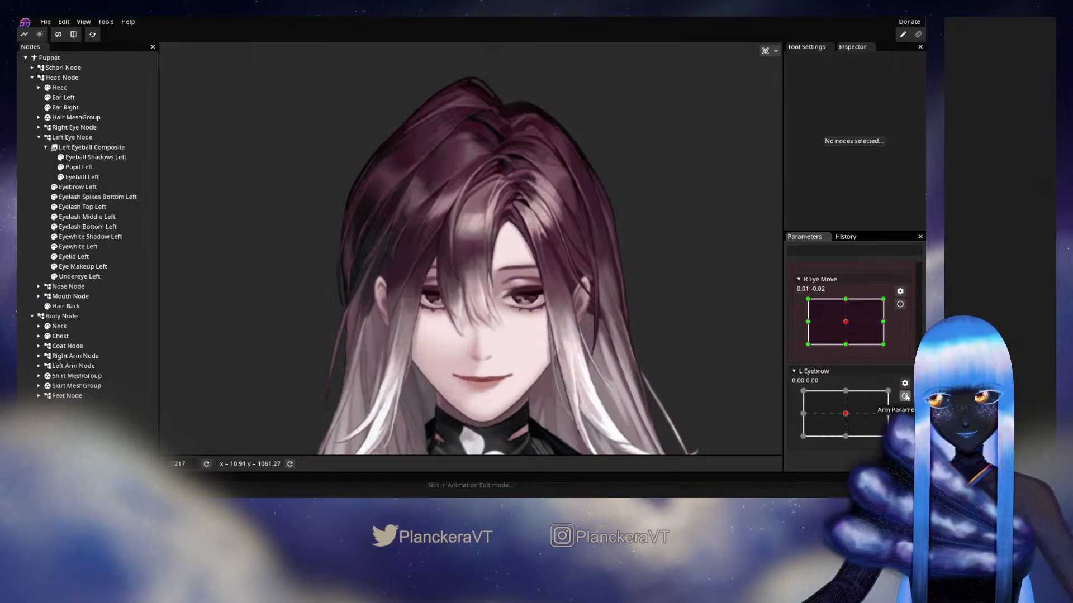
With L Eyebrow armed at 0.00, 1.00, set Eyebrow Left's Y translation to -6.00
scroll(800, 373, "up", 5)
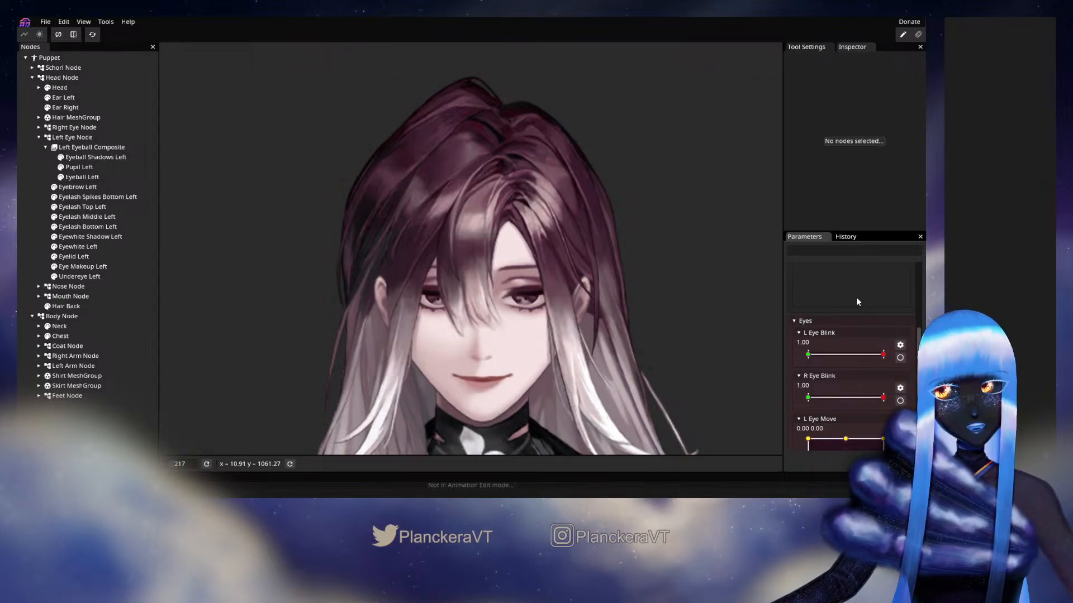
scroll(856, 297, "up", 5)
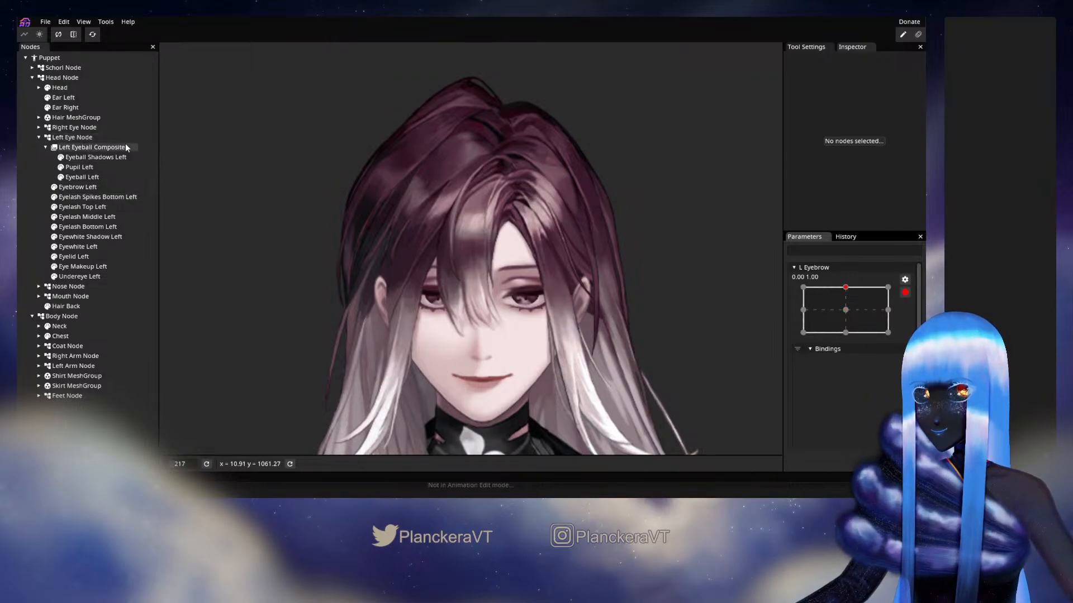
left_click(101, 188)
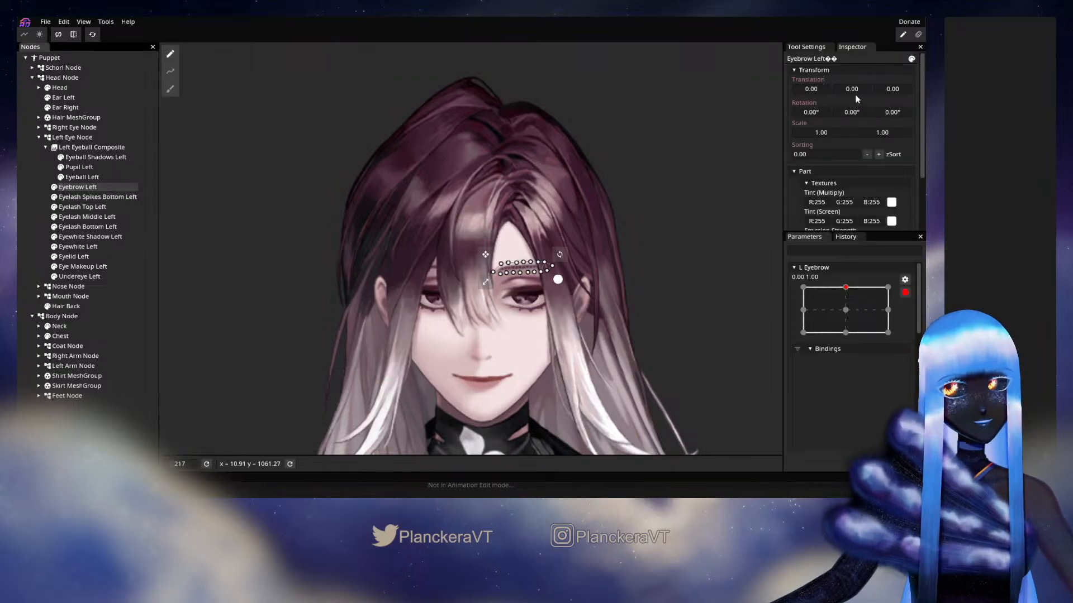
left_click_drag(855, 91, 853, 89)
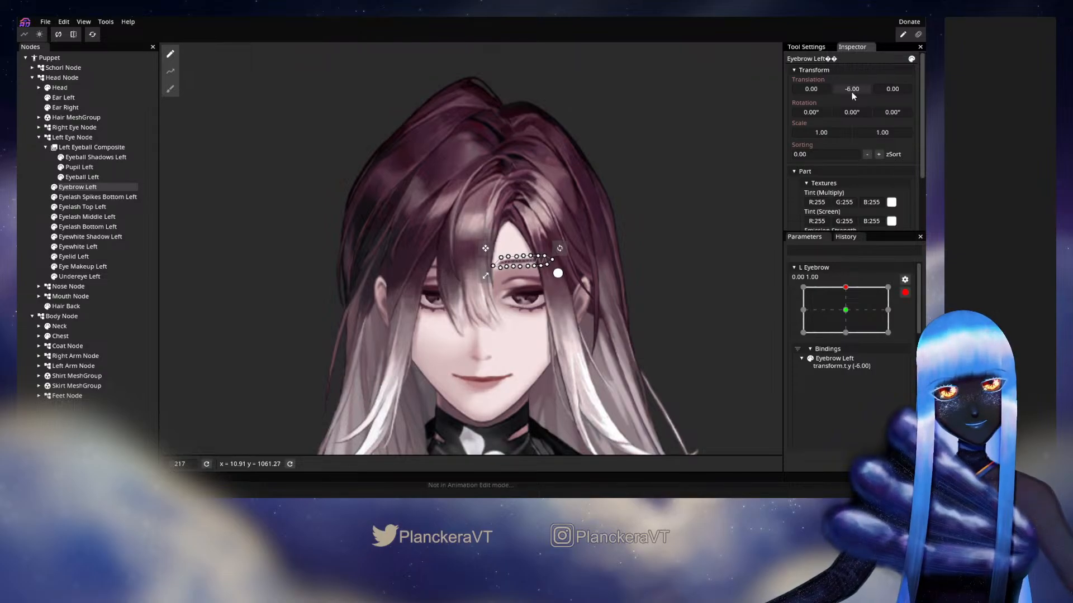
Set Eyebrow Left's Y translation to -8.00 at L Eyebrow 0.00, 1.00 and to 6.00 at 0.00, -1.00
left_click_drag(851, 92, 852, 93)
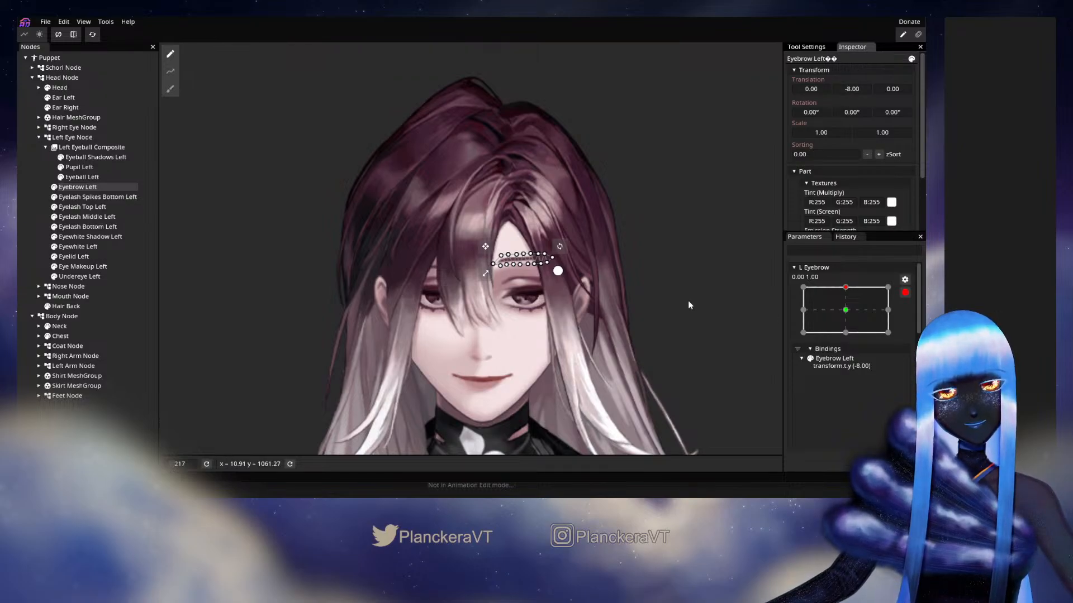
left_click(846, 310)
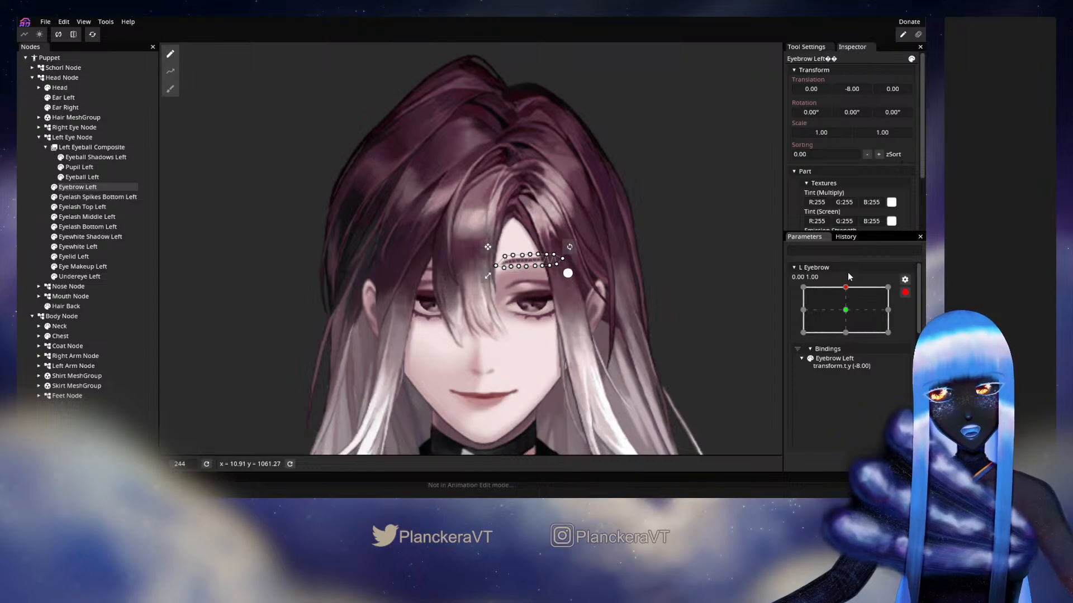
left_click(846, 333)
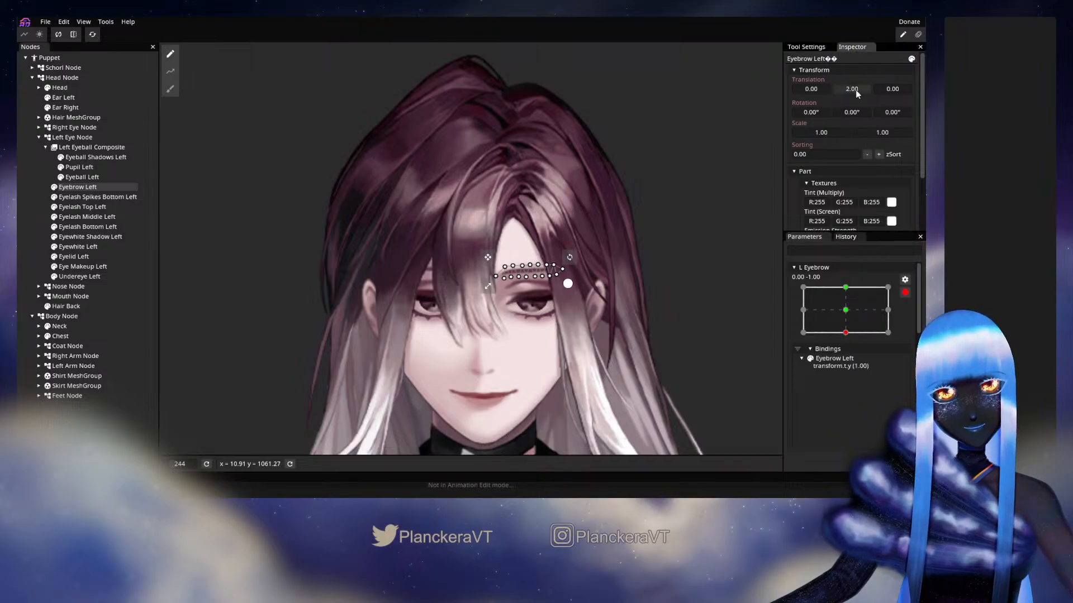
left_click_drag(852, 90, 859, 93)
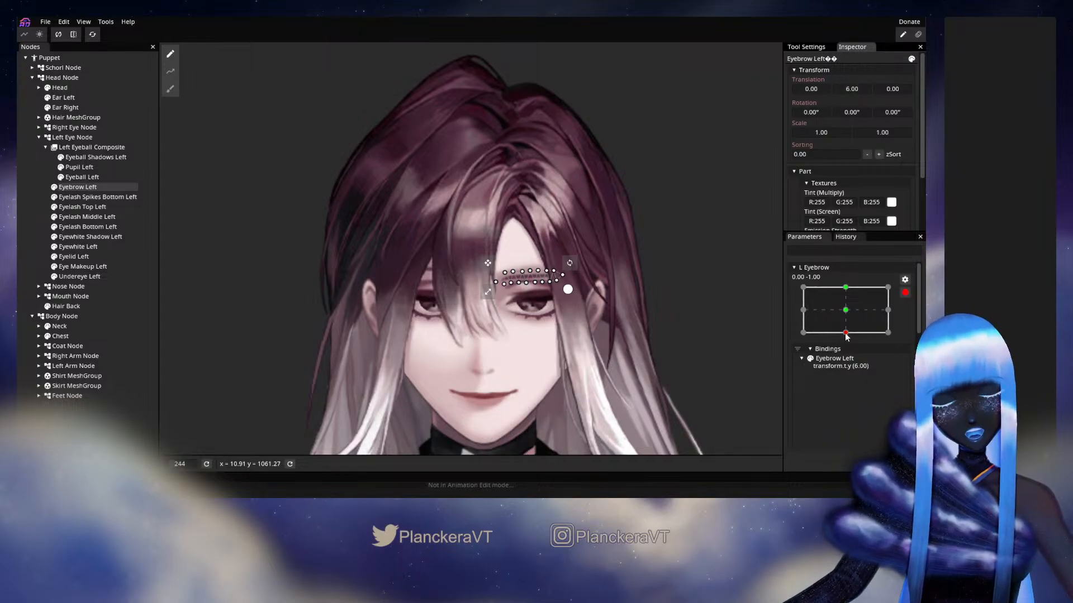
left_click_drag(846, 335, 846, 288)
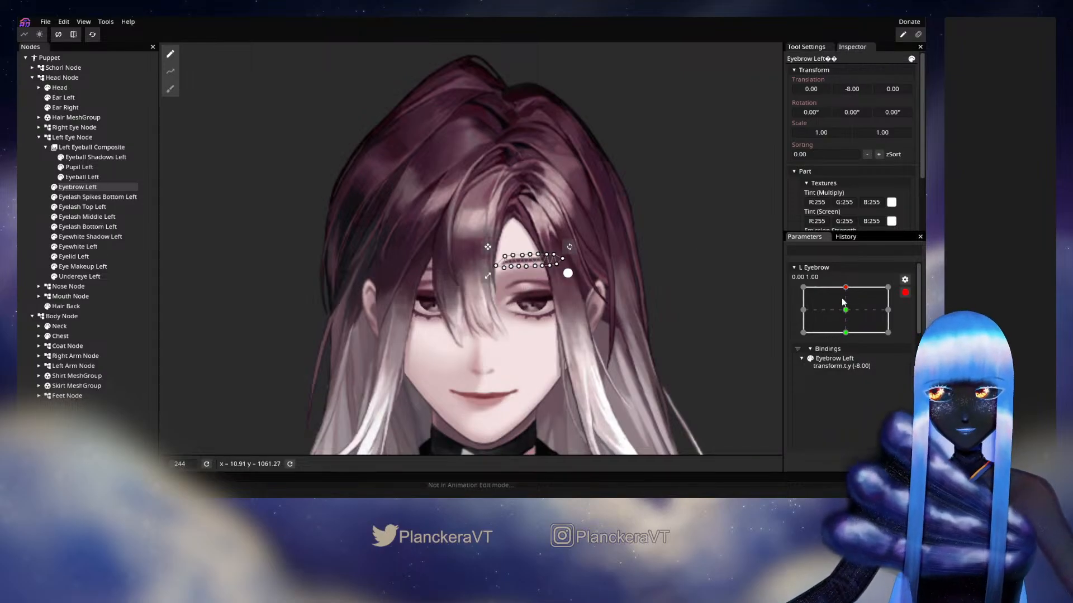
At L Eyebrow -1.00, 0.00, draw a five-point deform path along Eyebrow Left, extending past both ends of the brow
left_click(799, 314)
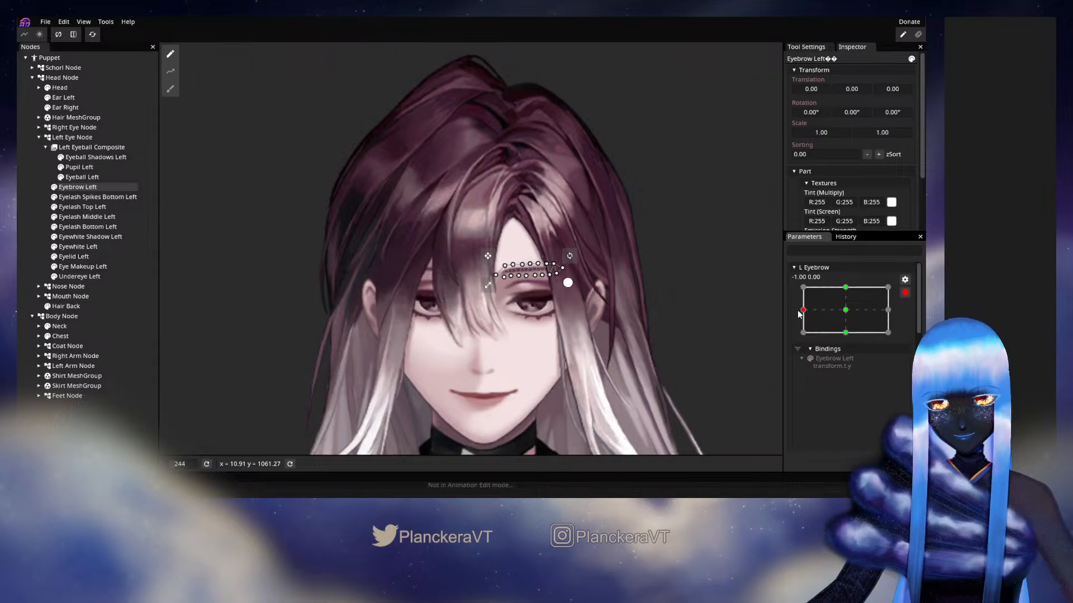
left_click(170, 71)
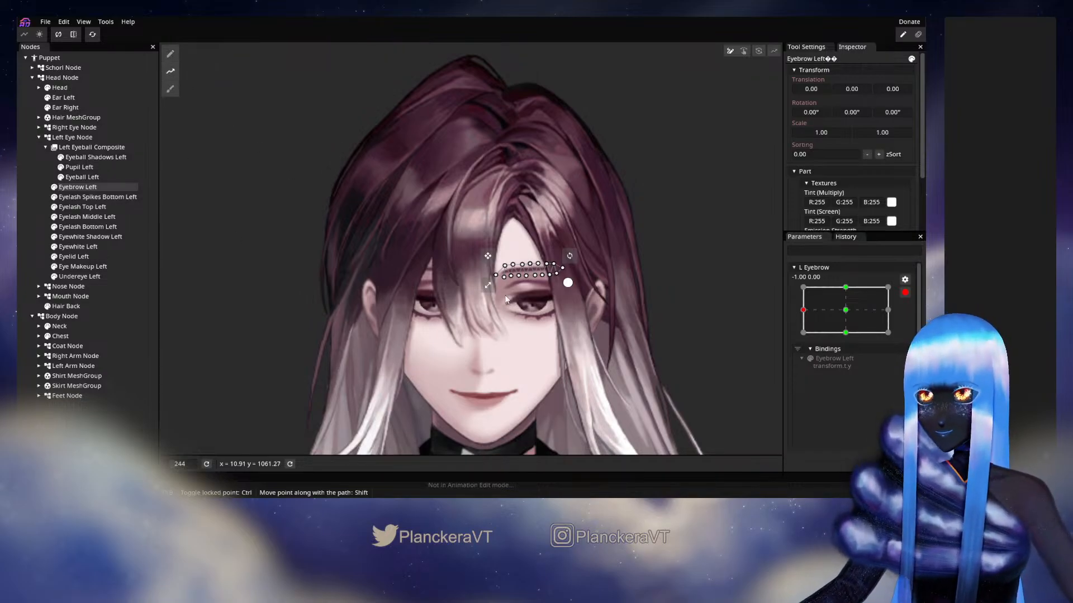
scroll(467, 299, "up", 2)
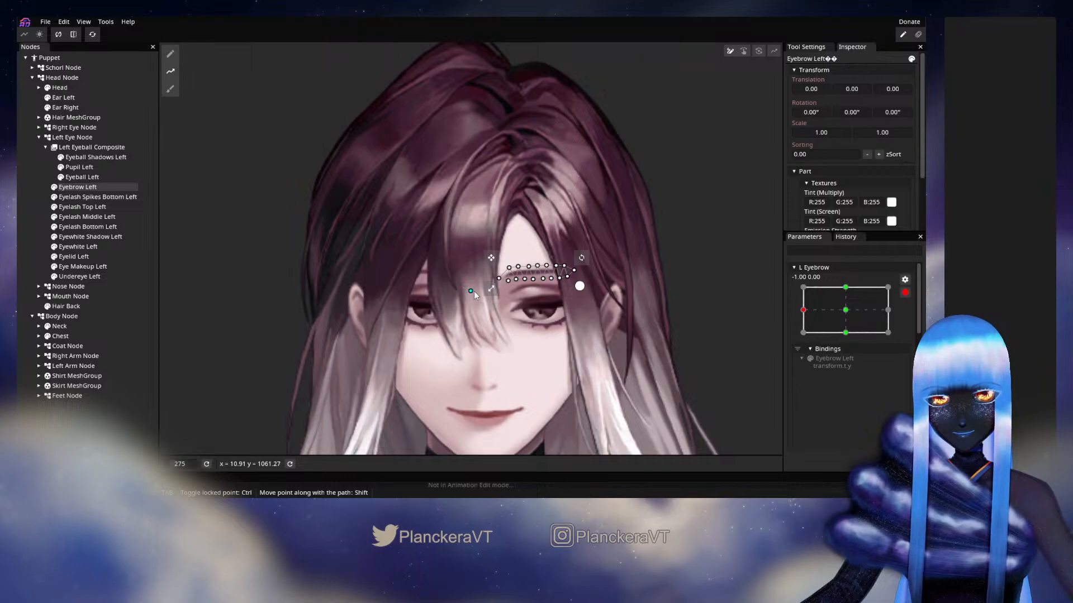
left_click(471, 290)
left_click(512, 273)
left_click(541, 272)
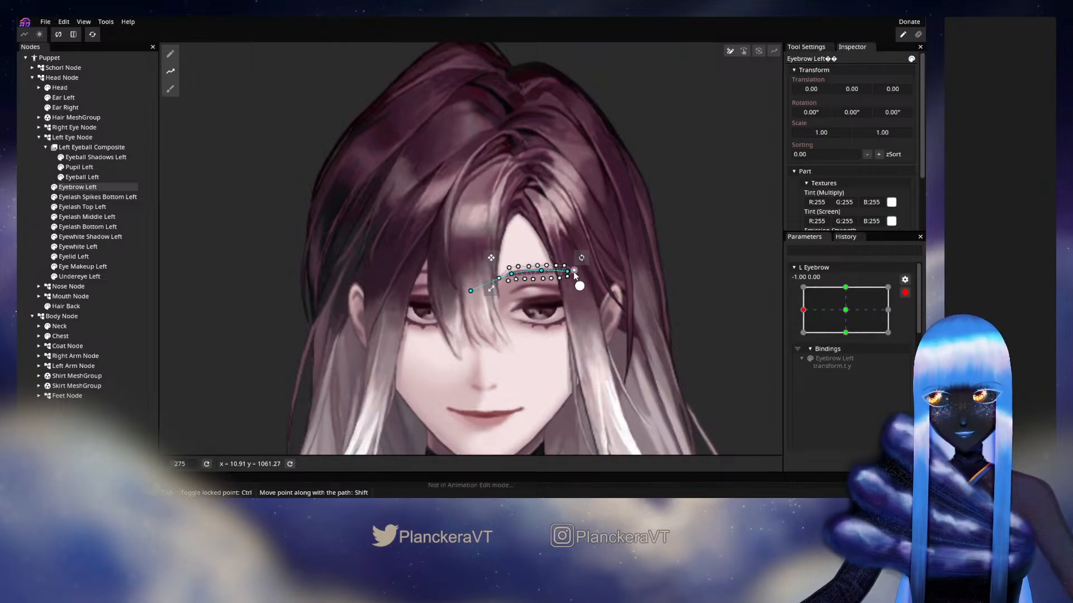
left_click(622, 281)
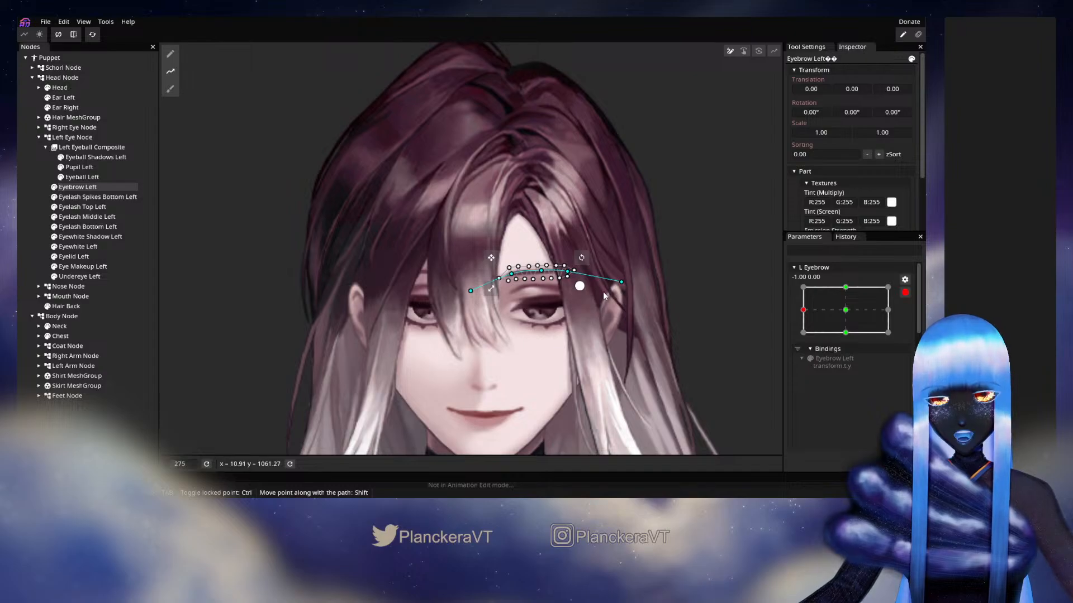
Deform Eyebrow Left along the path by raising its inner end, lowering the middle slightly and lifting the outer end a little
left_click_drag(468, 290, 466, 262)
left_click_drag(540, 272, 540, 280)
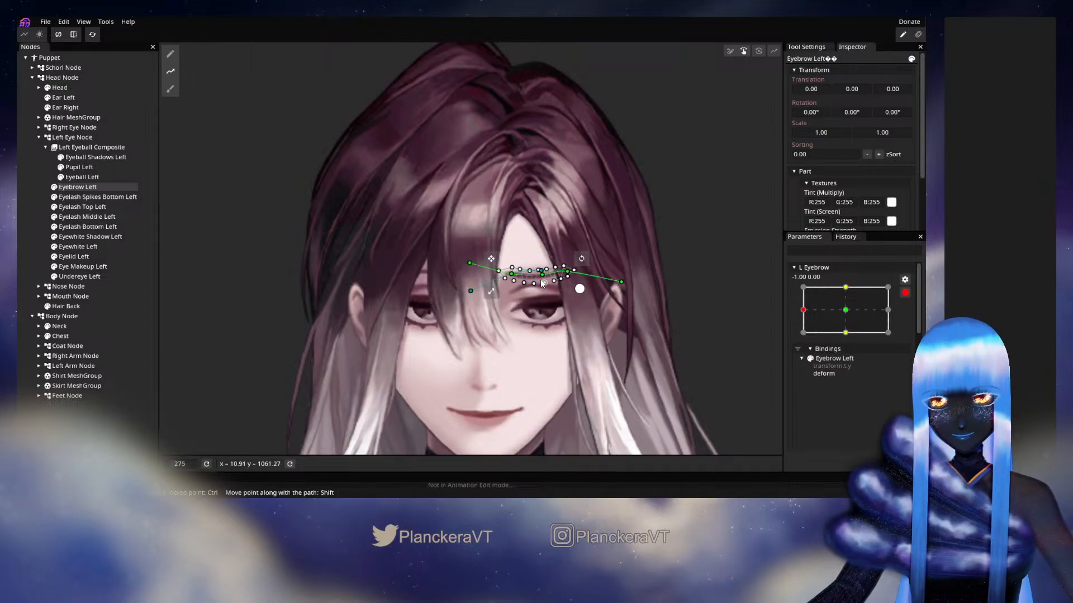
left_click_drag(621, 281, 569, 276)
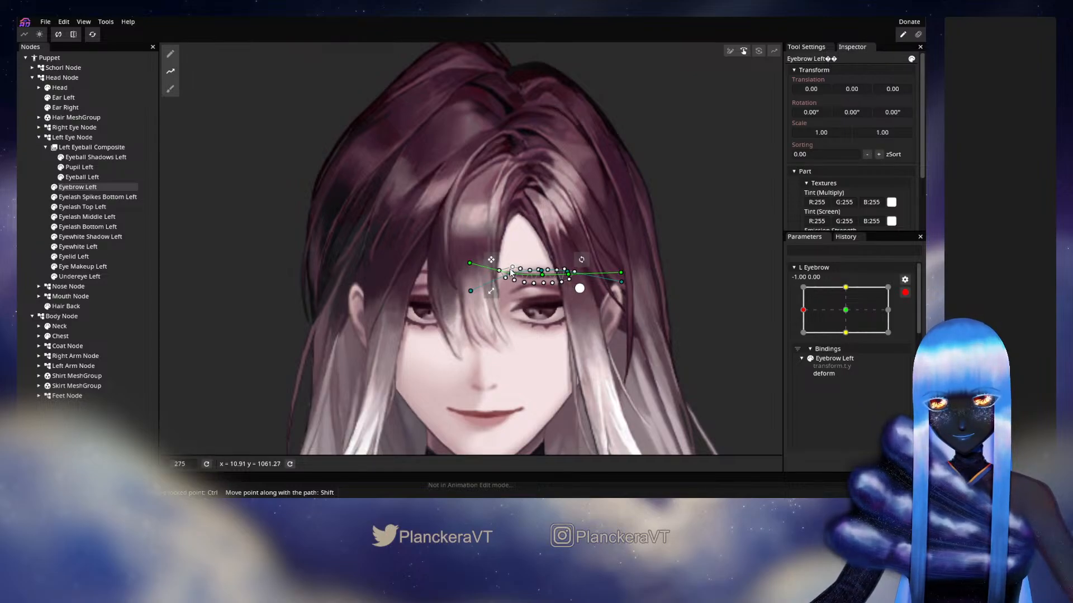
left_click_drag(469, 263, 471, 253)
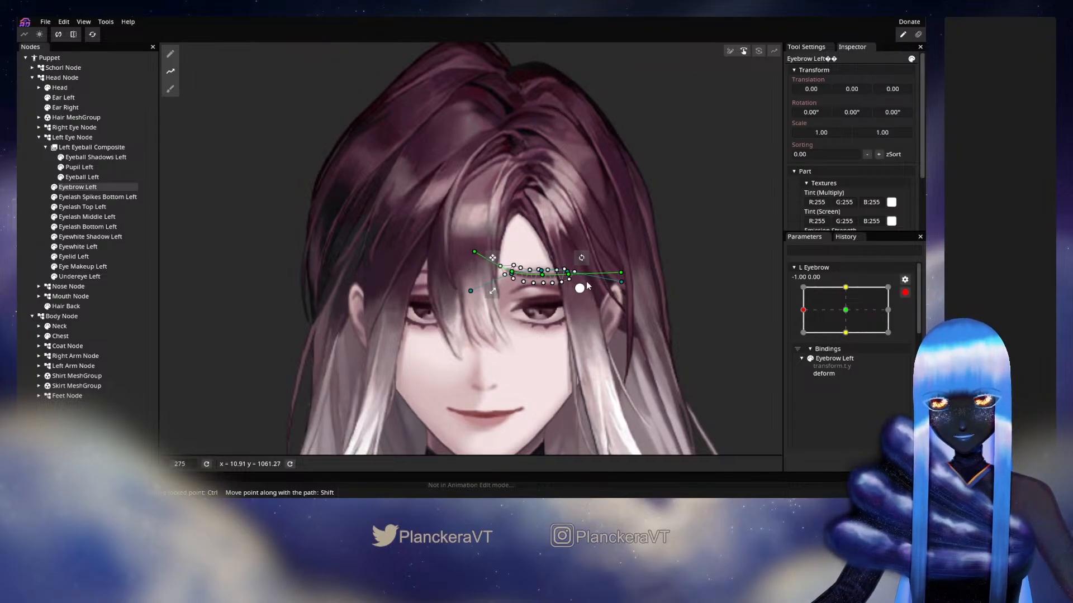
left_click_drag(542, 275, 512, 269)
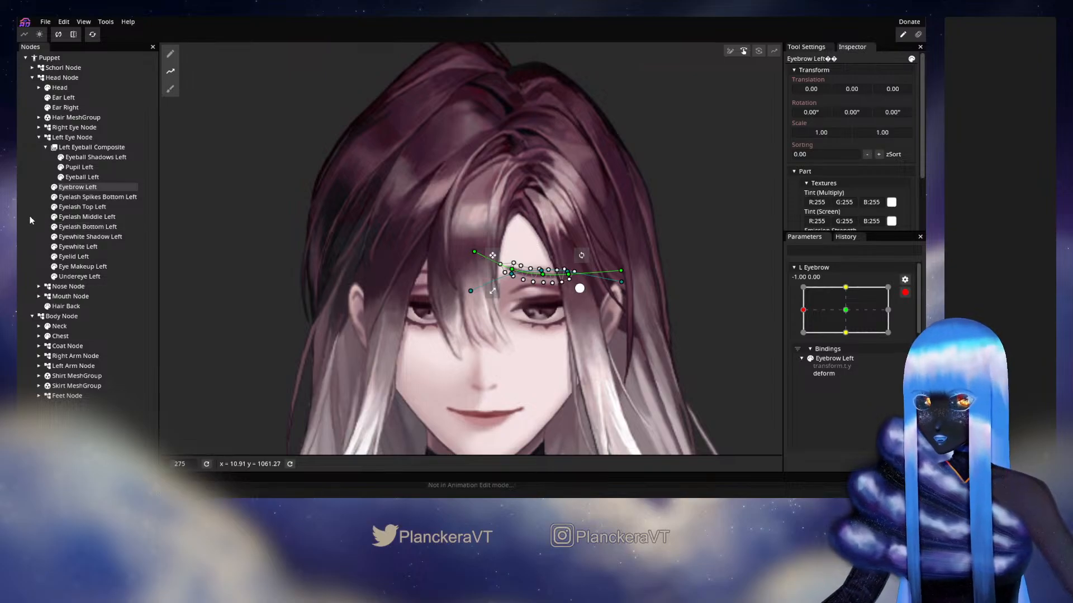
left_click(703, 318)
At L Eyebrow 1.00, 0.00, draw a four-point path along Eyebrow Left and switch the path to deforming
left_click_drag(831, 310, 892, 311)
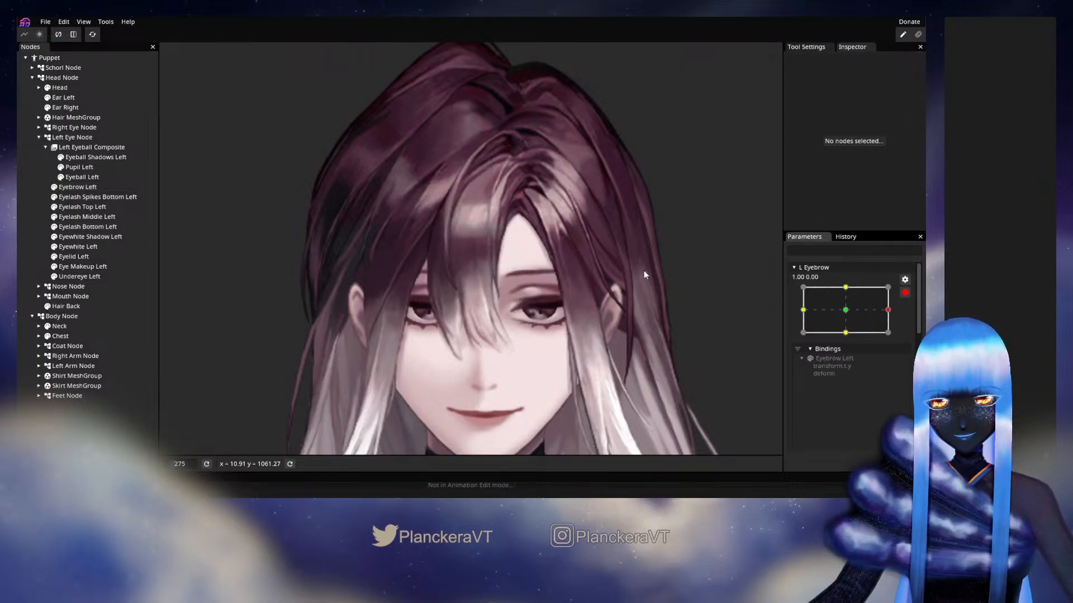
left_click(93, 185)
left_click(170, 73)
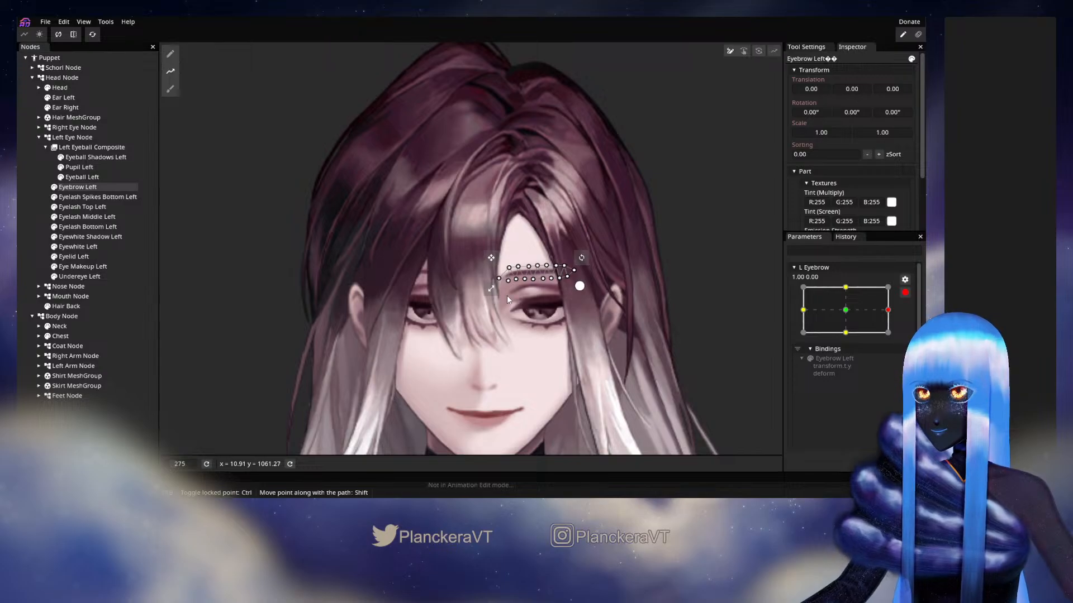
left_click(469, 295)
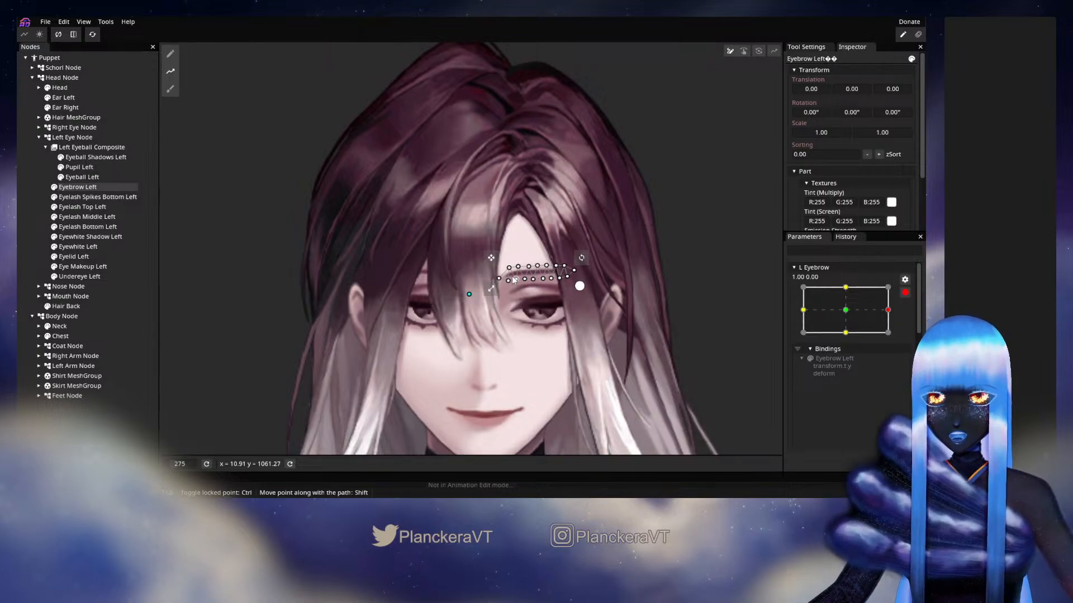
left_click(512, 276)
left_click(548, 271)
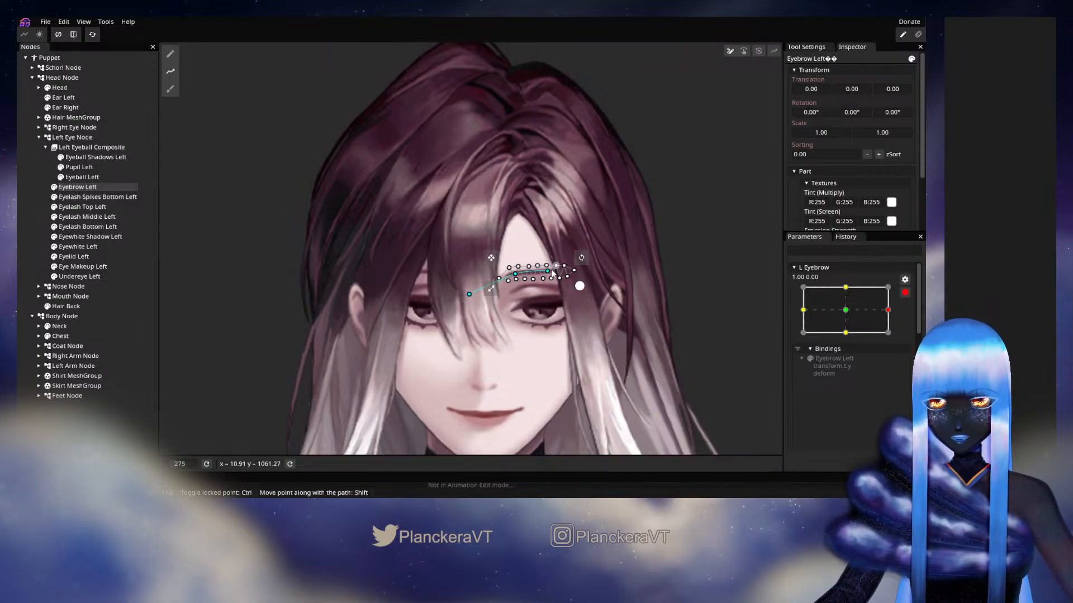
left_click(624, 271)
key("Tab")
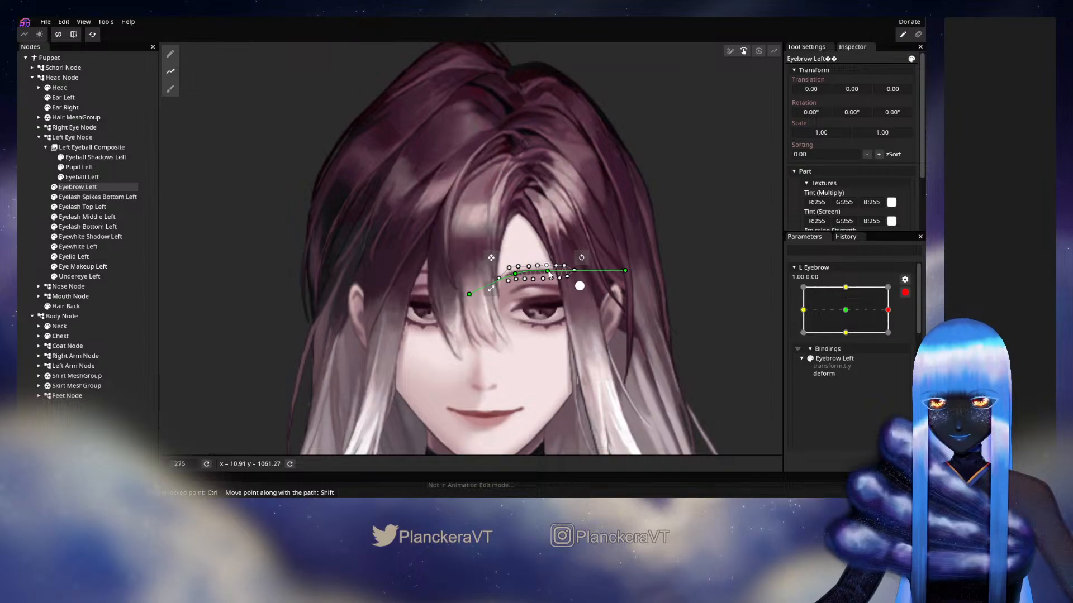
Tilt Eyebrow Left into an angry slant by lowering the path's inner end and raising its outer end
left_click_drag(515, 277, 474, 315)
left_click_drag(629, 267, 622, 243)
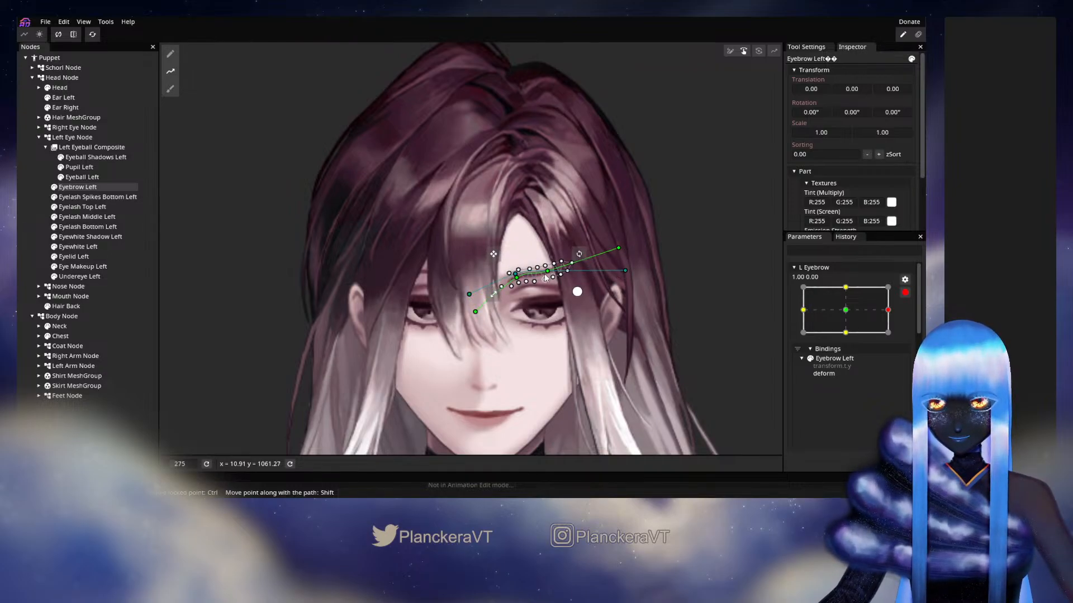
left_click_drag(547, 272, 549, 268)
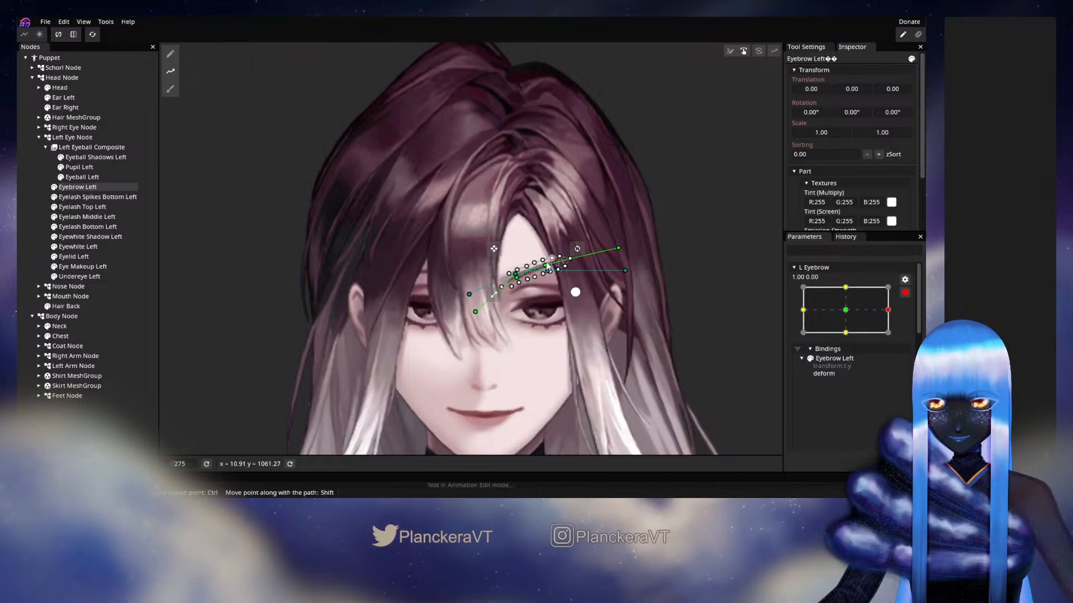
mouse_move(619, 248)
left_mouse_down()
mouse_move(624, 267)
mouse_move(621, 256)
left_mouse_up()
Refine the slanted brow's arch with small adjustments to its path points, and deselect the node to check the pose
scroll(593, 319, "up", 2)
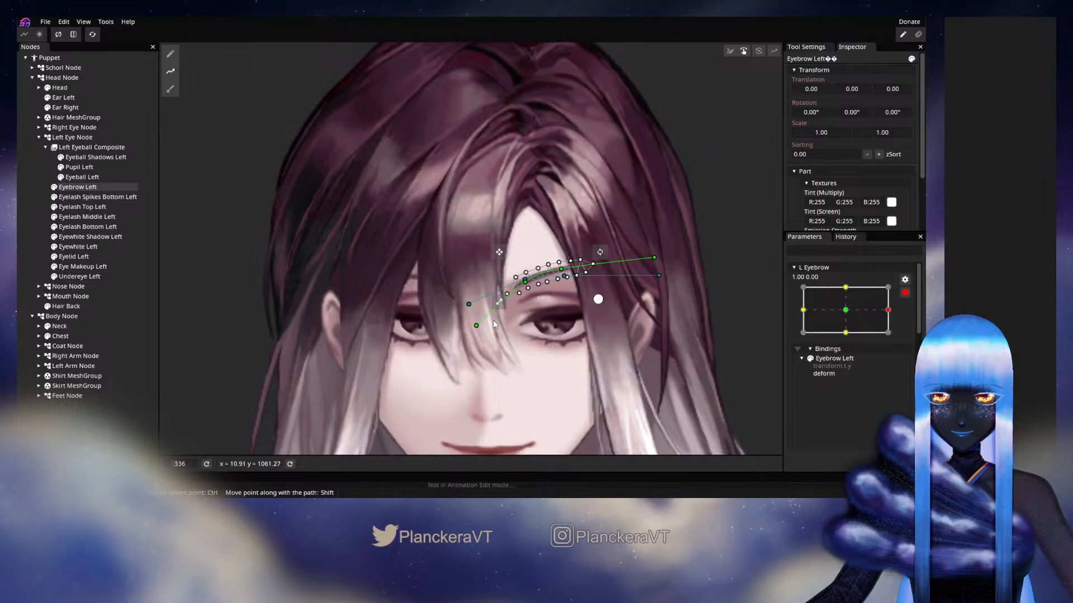
left_click_drag(476, 326, 481, 330)
left_click_drag(653, 257, 649, 252)
left_click_drag(526, 286, 525, 298)
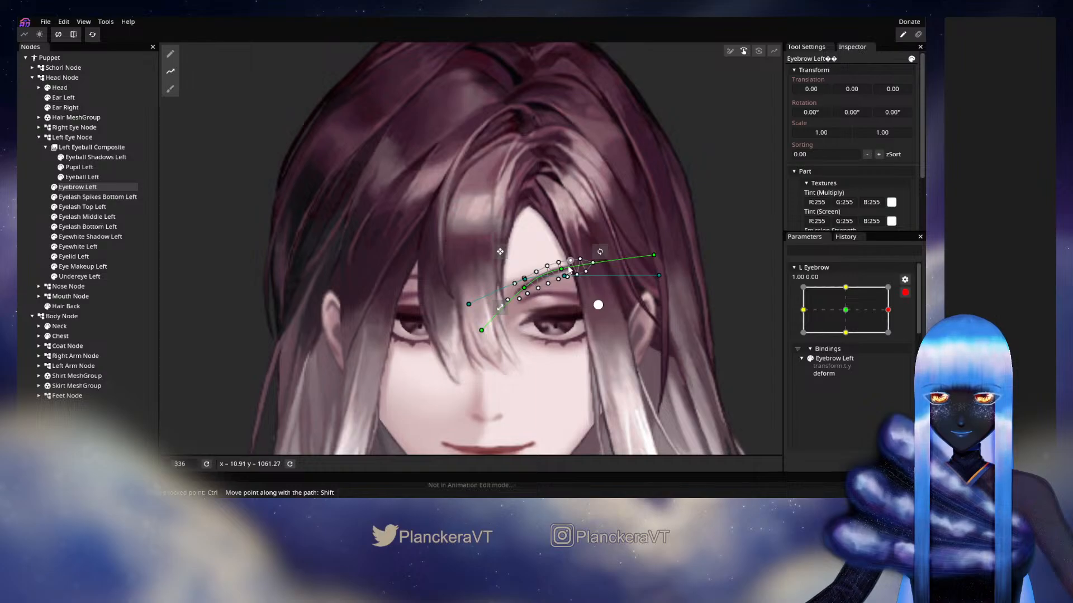
left_click_drag(569, 267, 567, 266)
left_click_drag(650, 254, 652, 258)
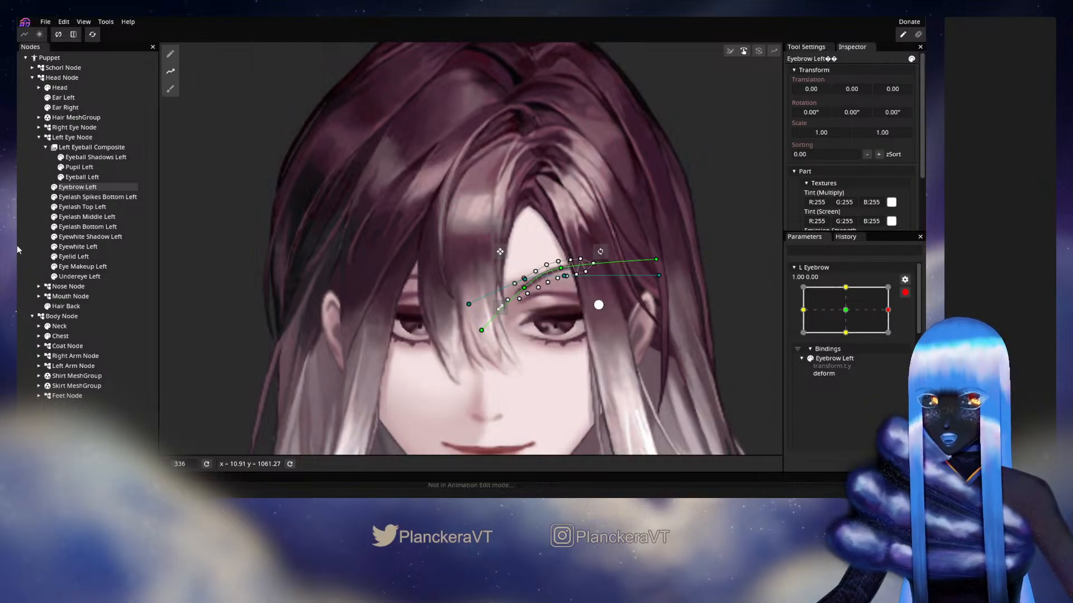
left_click(22, 210)
scroll(564, 342, "down", 1)
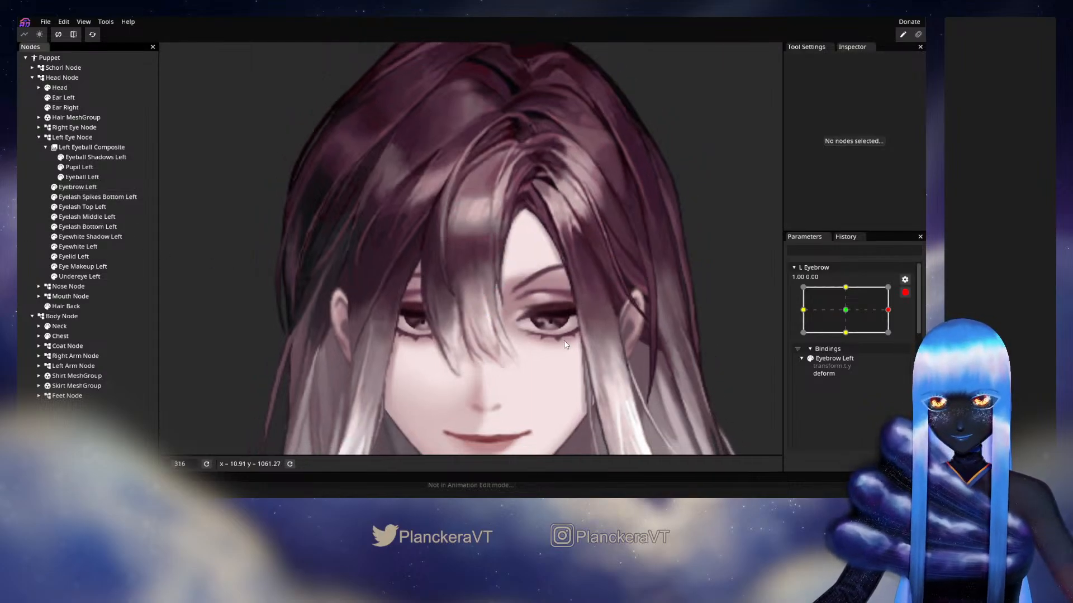
scroll(564, 344, "down", 2)
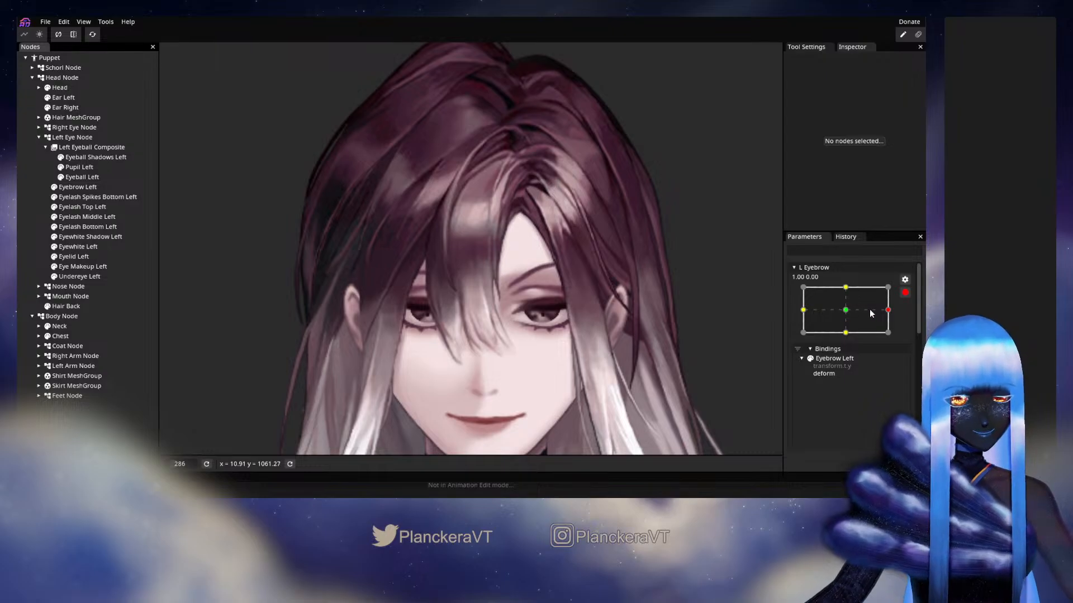
At L Eyebrow 0.00, 1.00, raise the upper mesh vertices of Eye Socket Left under the lifted brow
left_click(861, 285)
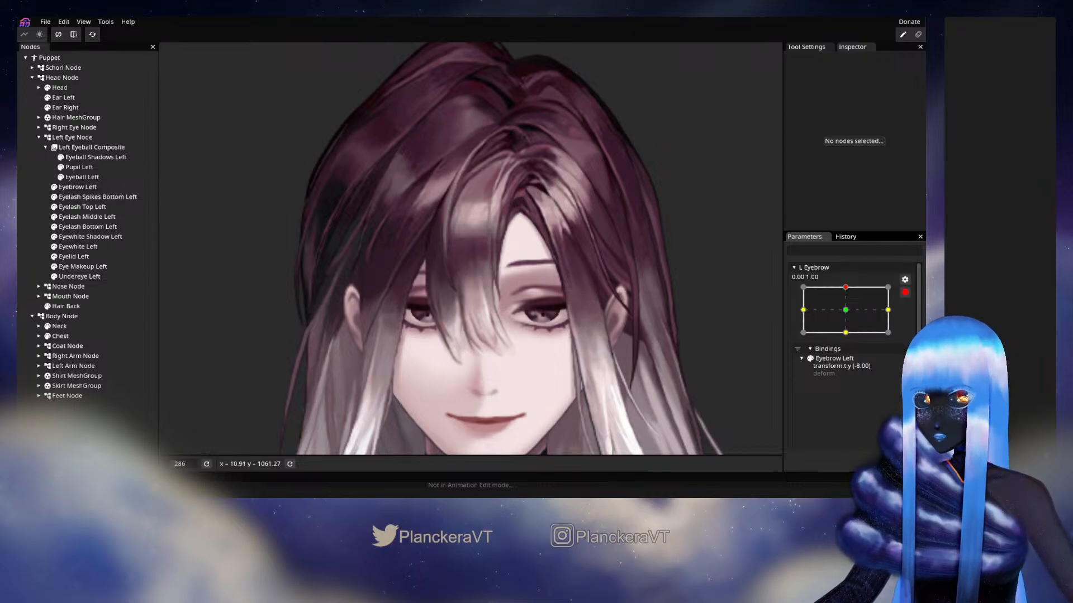
left_click(38, 87)
left_click(94, 119)
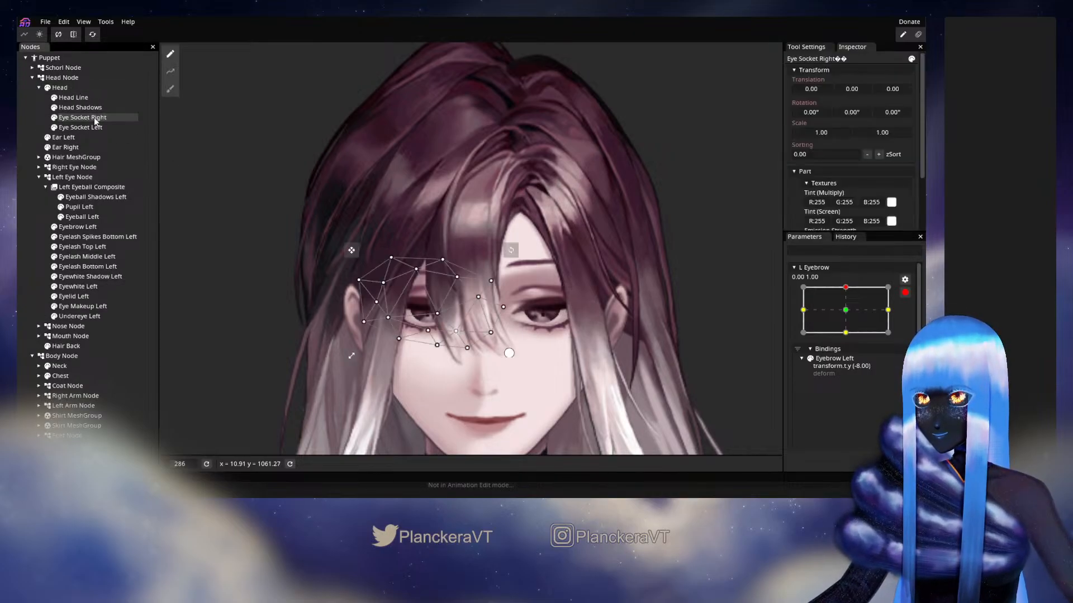
left_click(90, 127)
scroll(572, 297, "up", 3)
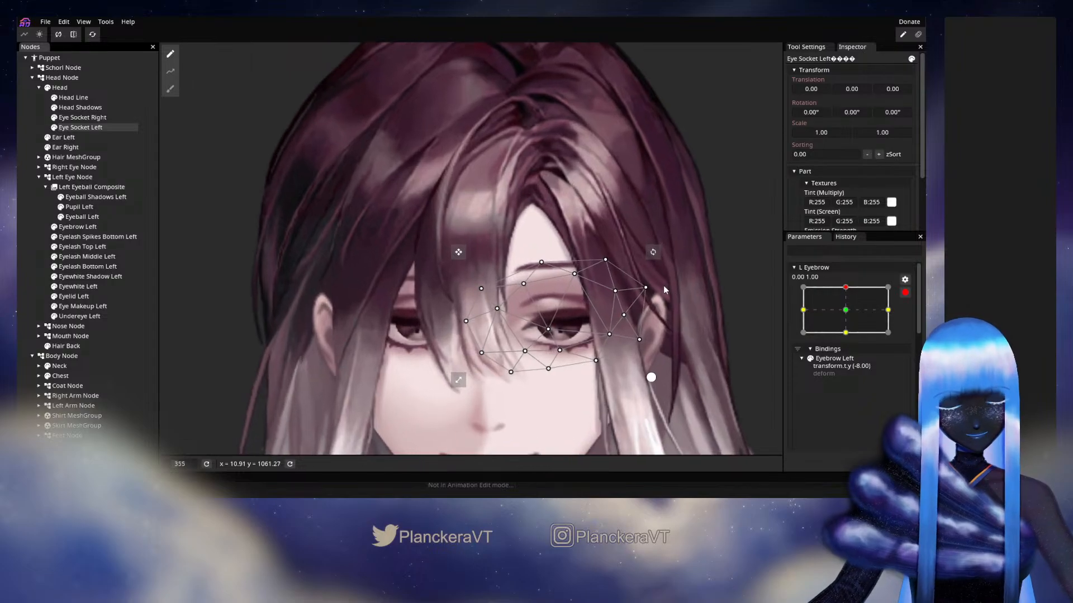
scroll(664, 287, "up", 1)
left_click_drag(526, 286, 582, 272)
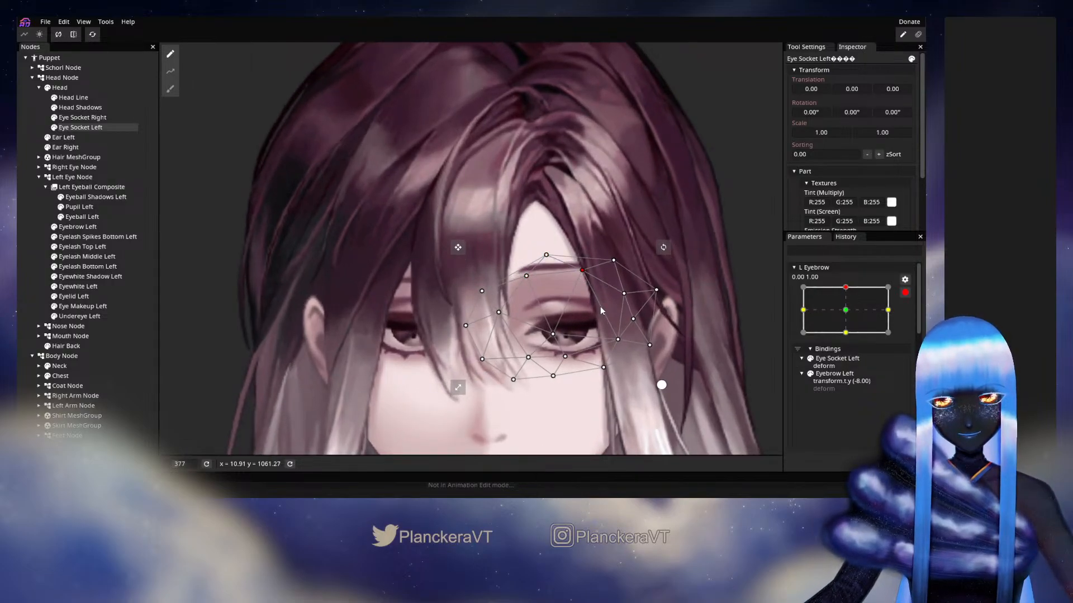
Draw a five-point path along the Eyelid Left mesh and switch the path to deforming
scroll(116, 187, "up", 1)
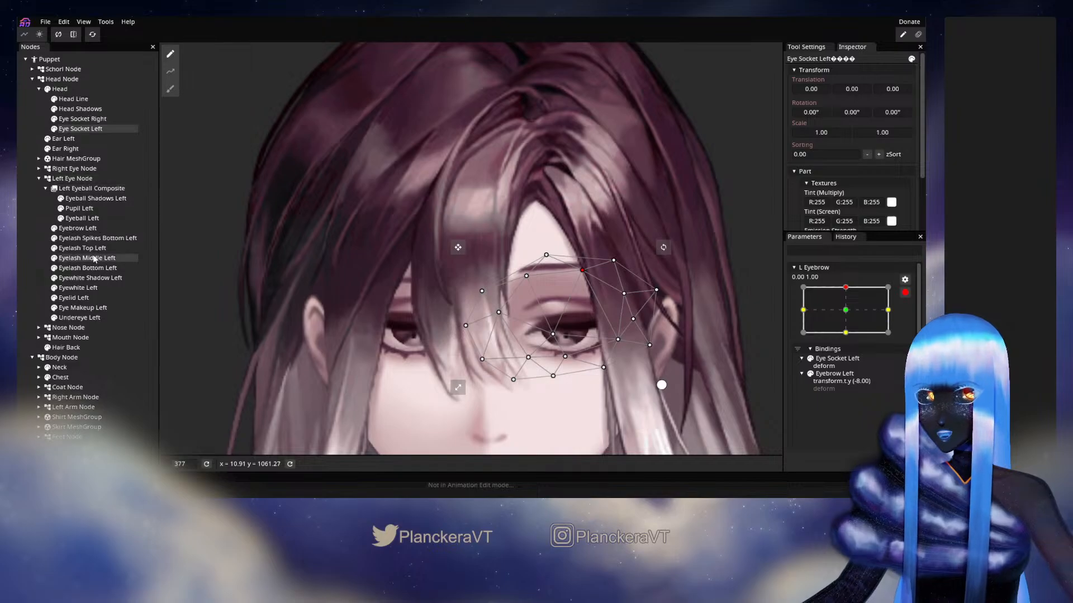
scroll(94, 259, "down", 1)
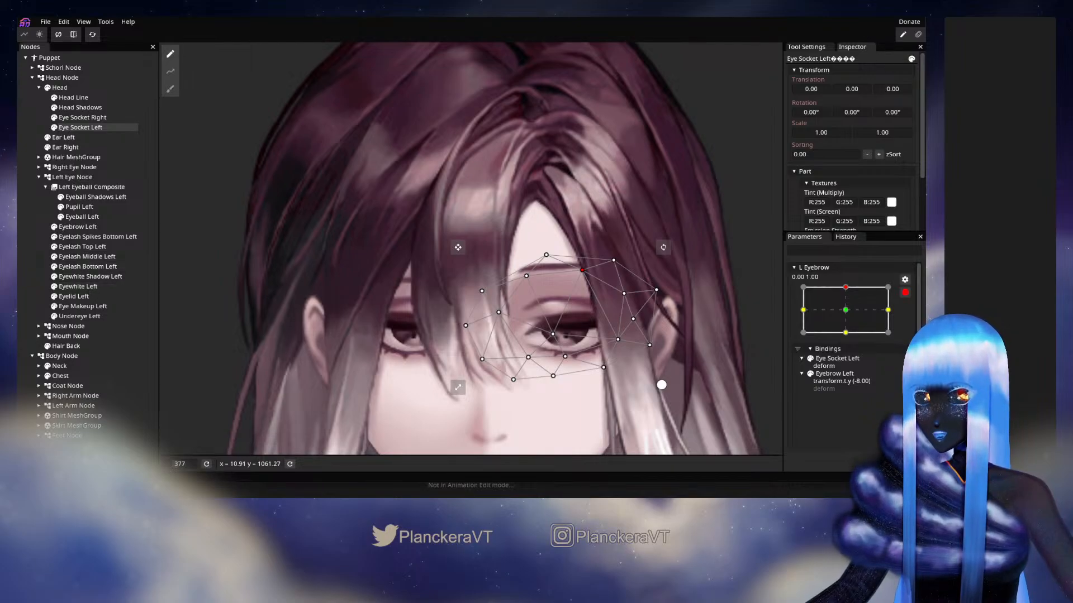
left_click(632, 316)
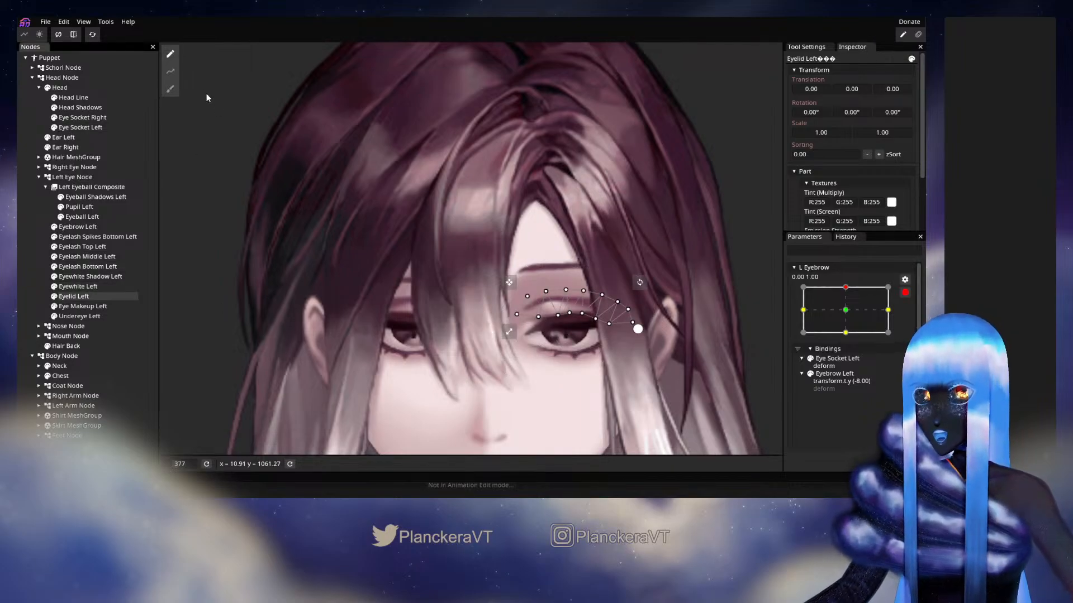
left_click(171, 71)
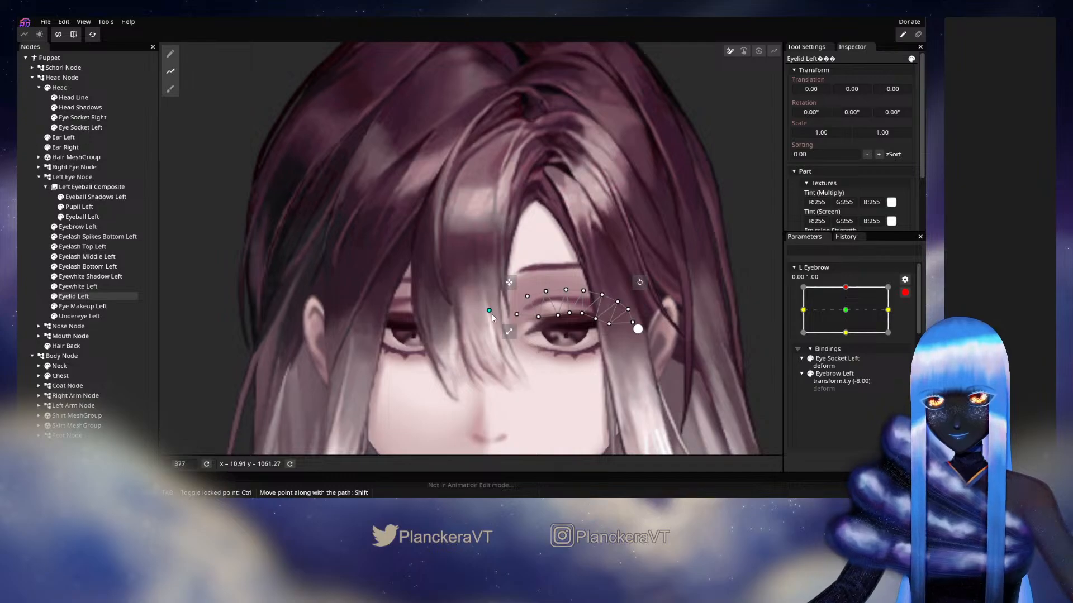
left_click(543, 304)
left_click_drag(580, 302, 588, 303)
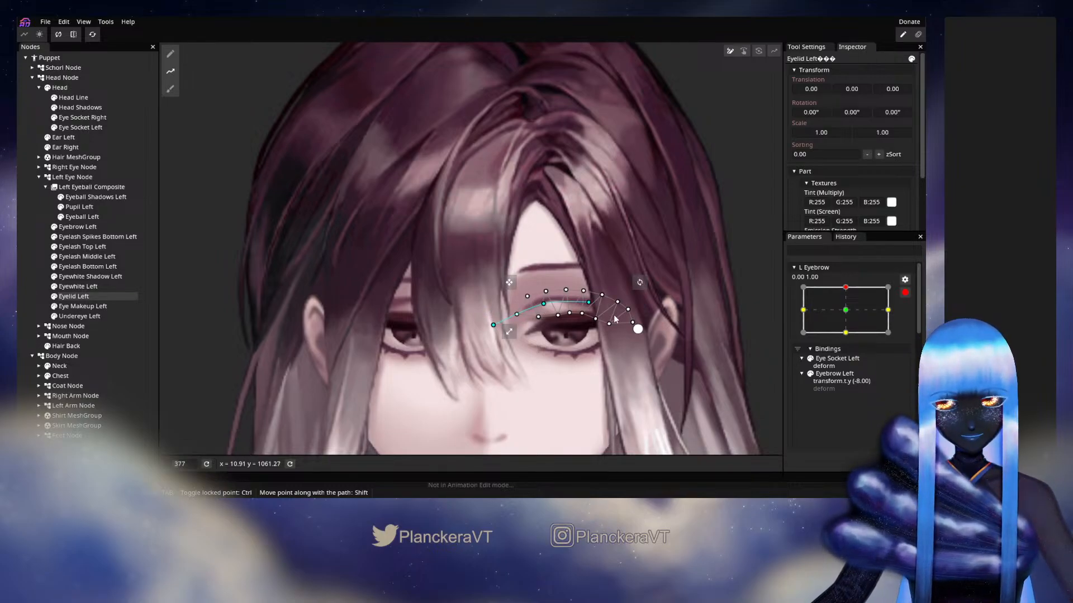
double_click(622, 321)
double_click(700, 351)
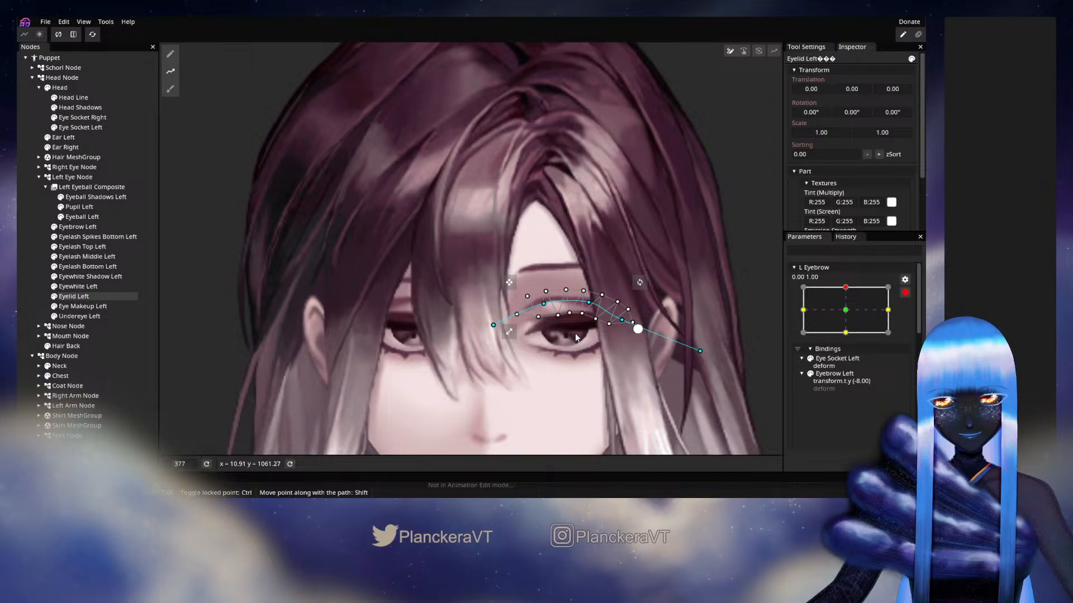
key("Tab")
Try to raise the Eyelid Left arch with the middle path points, and undo the deformation
left_click_drag(589, 303, 547, 300)
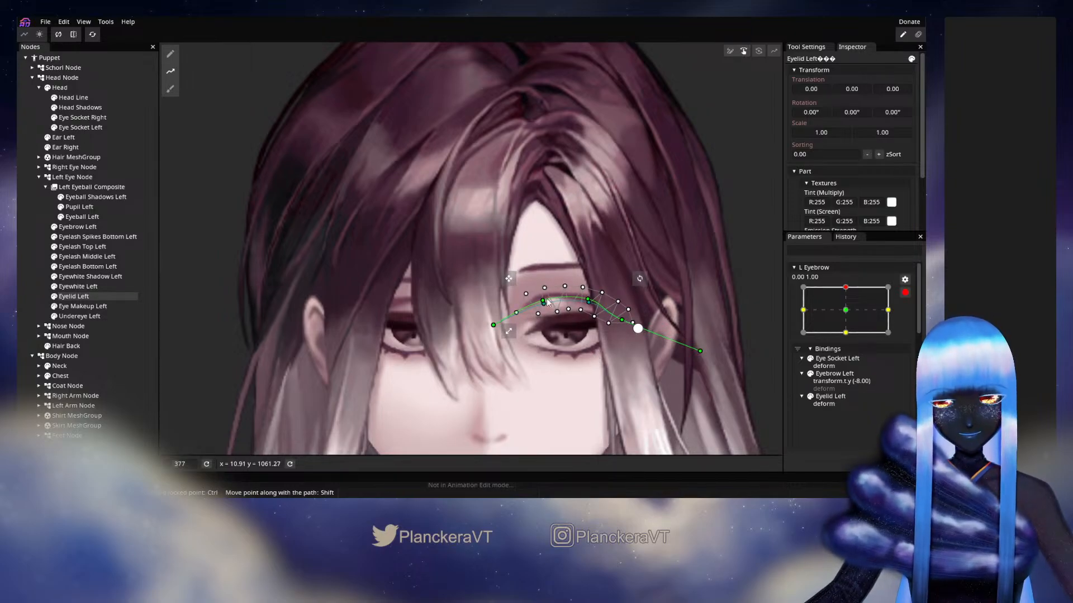
key("ctrl+z")
key("ctrl+z")
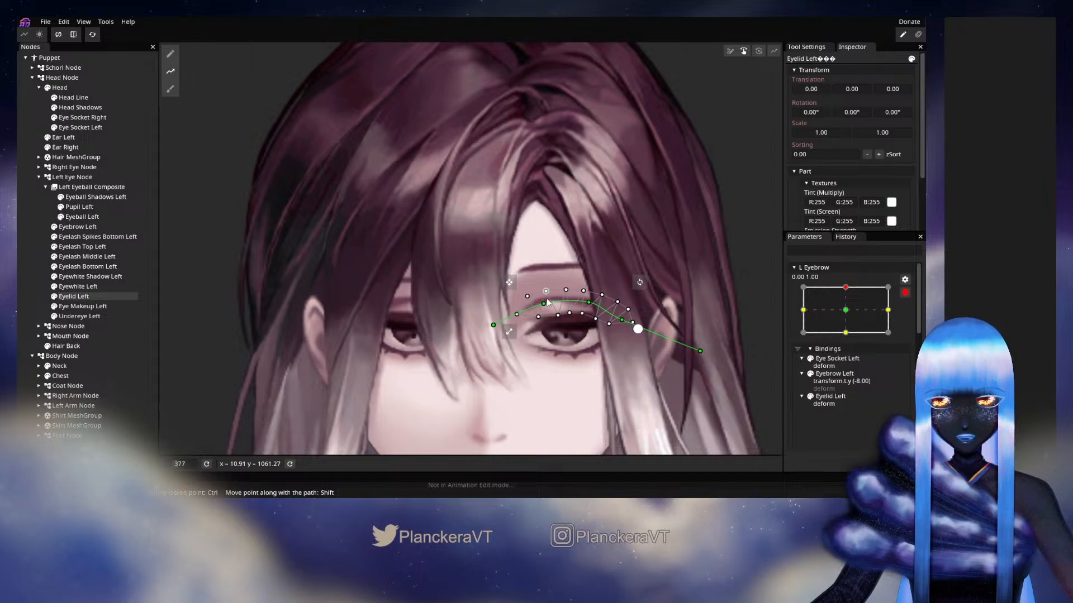
Draw a new six-point path along the arch of Eyelid Left, extending past both ends of its mesh
left_click(177, 74)
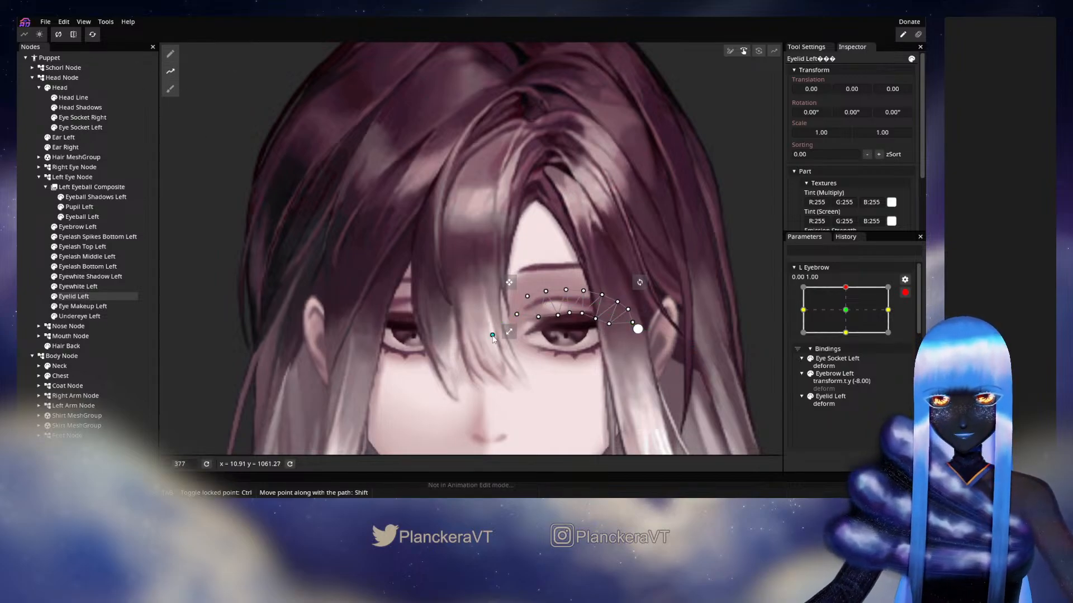
left_click(530, 307)
left_click(558, 298)
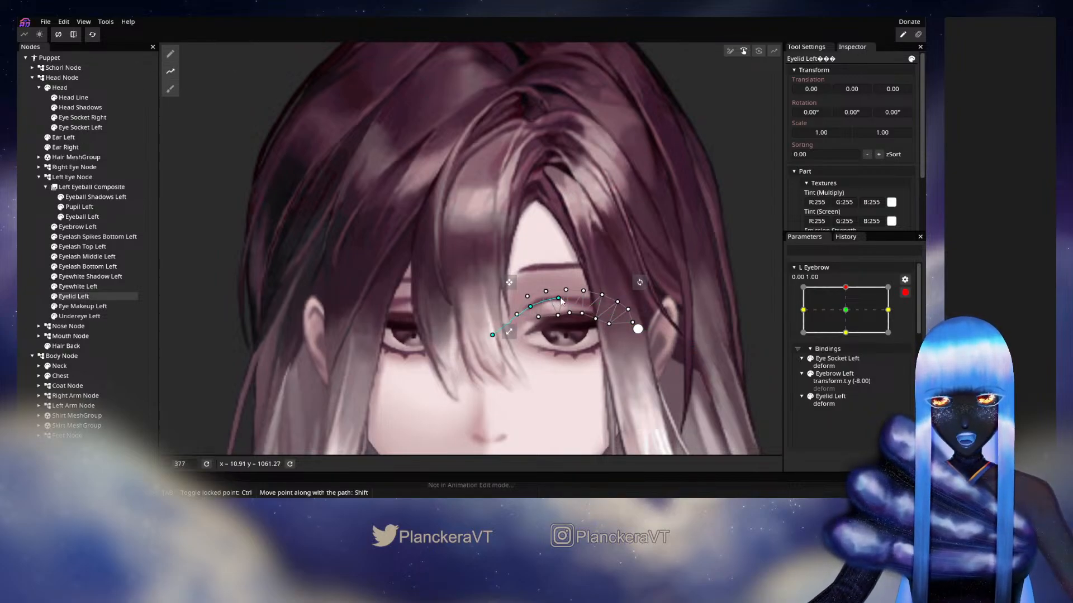
left_click(581, 302)
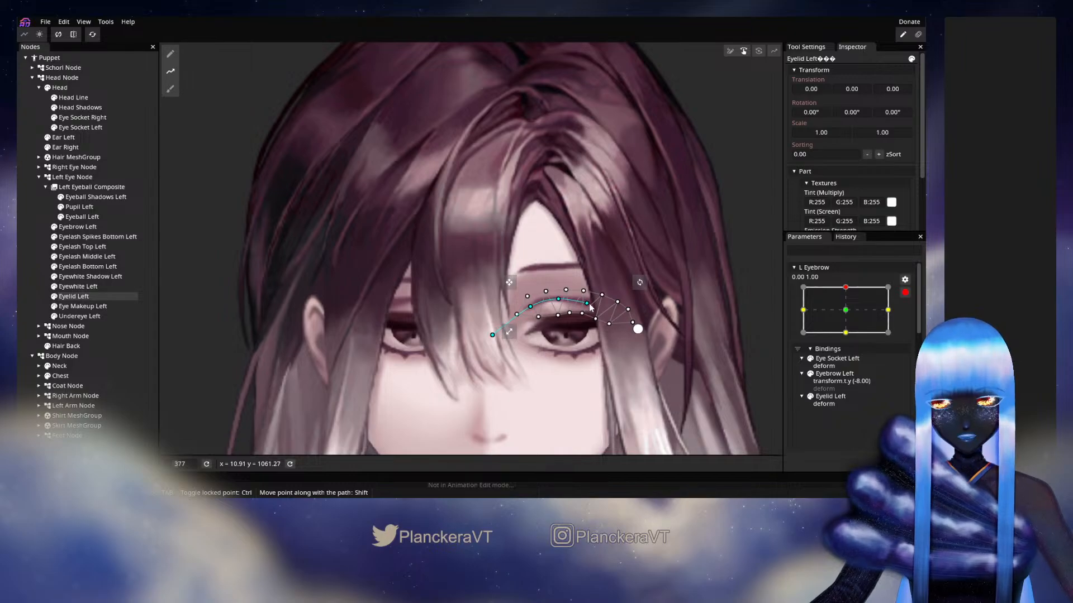
left_click(627, 321)
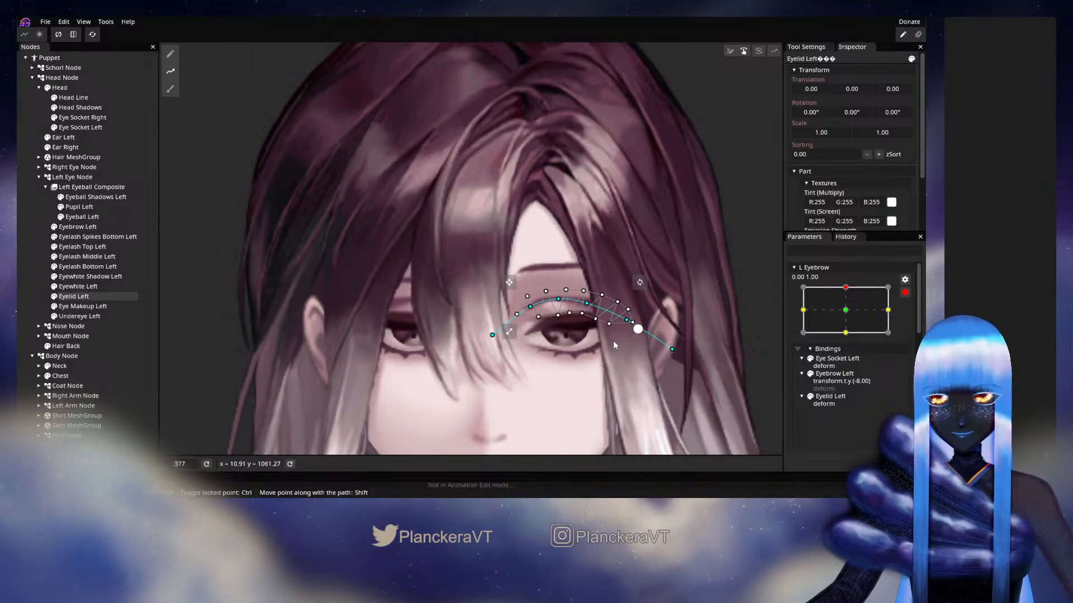
Raise the Eyelid Left arch slightly by deforming with the middle path points, and deselect the node to check the pose
key("Tab")
left_click_drag(560, 299, 589, 302)
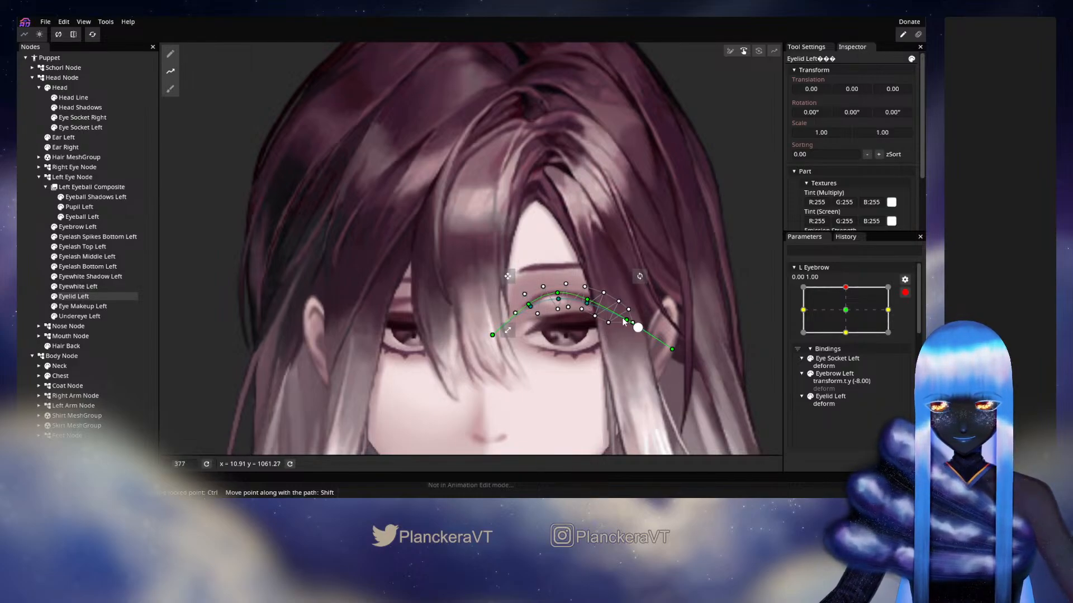
left_click(35, 249)
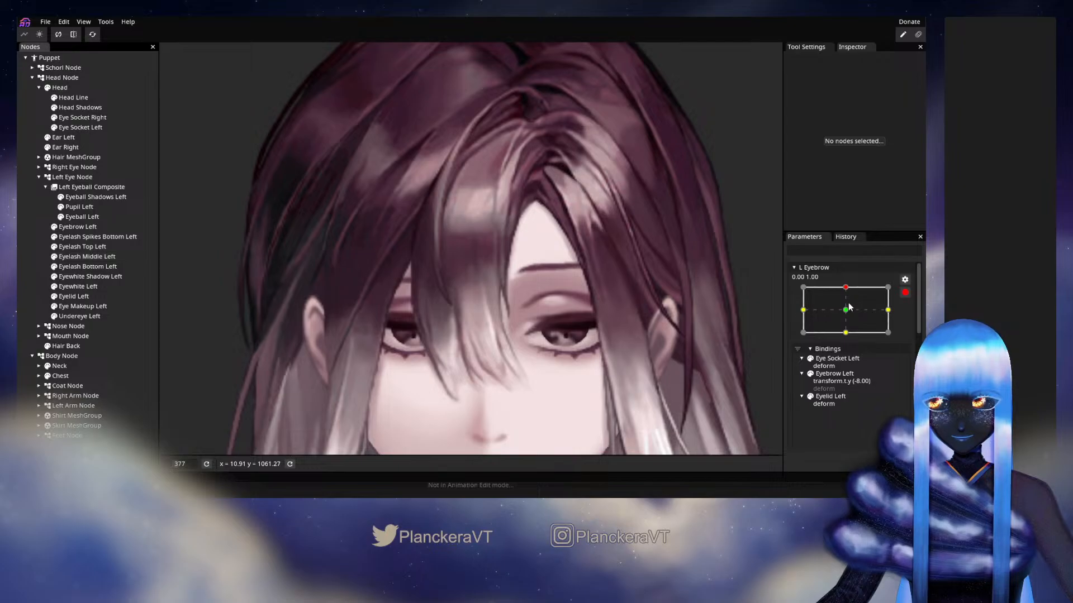
At L Eyebrow 0.00, -1.00, lower the upper mesh vertices of Eye Socket Left under the lowered brow
left_click_drag(845, 289, 854, 340)
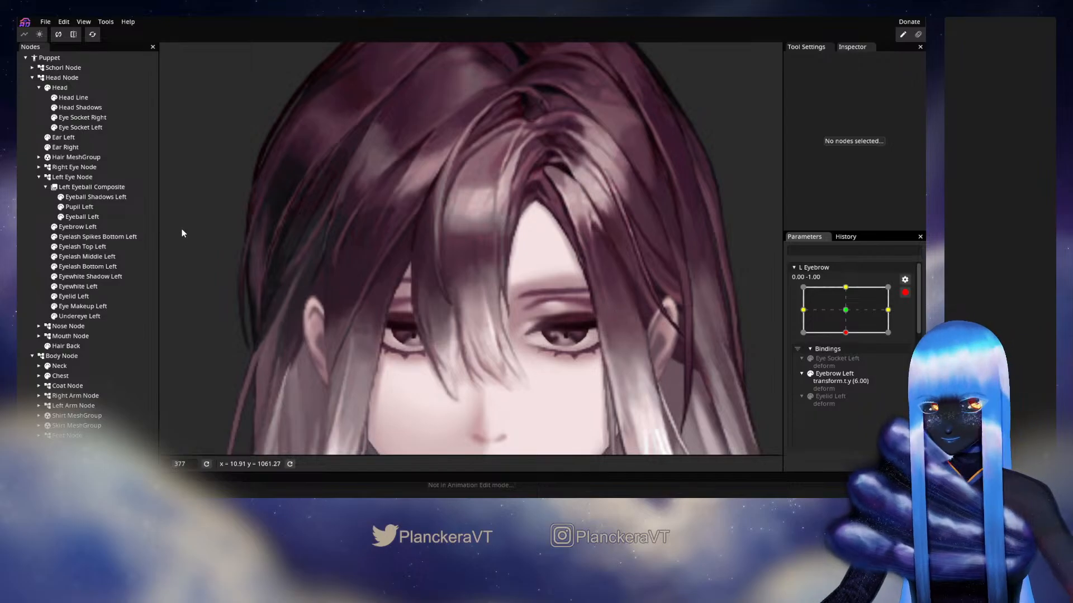
left_click(82, 108)
left_click(82, 118)
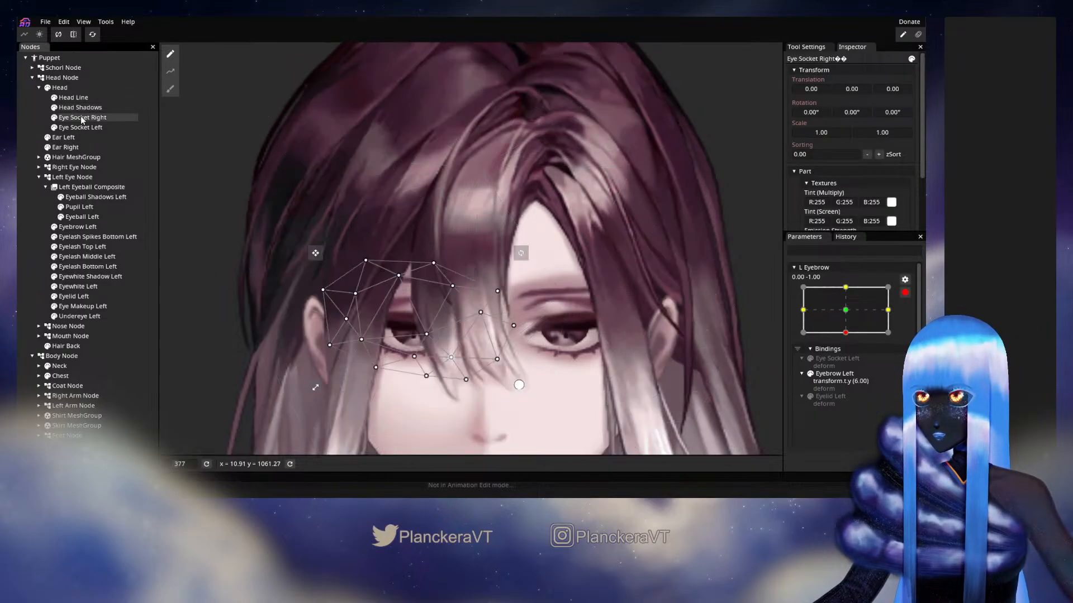
left_click(81, 128)
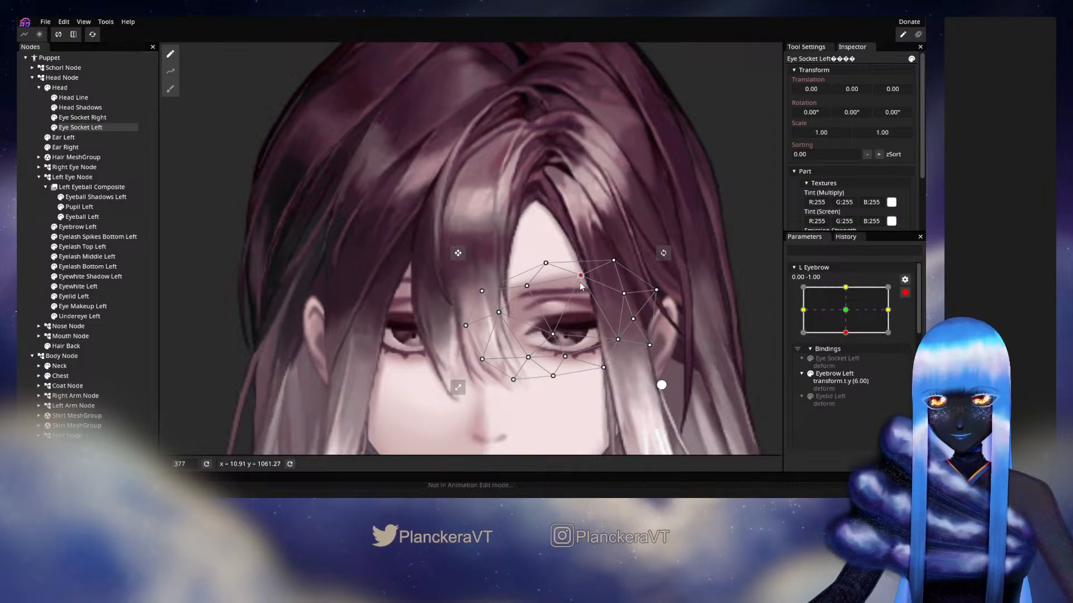
left_click_drag(526, 290, 504, 320)
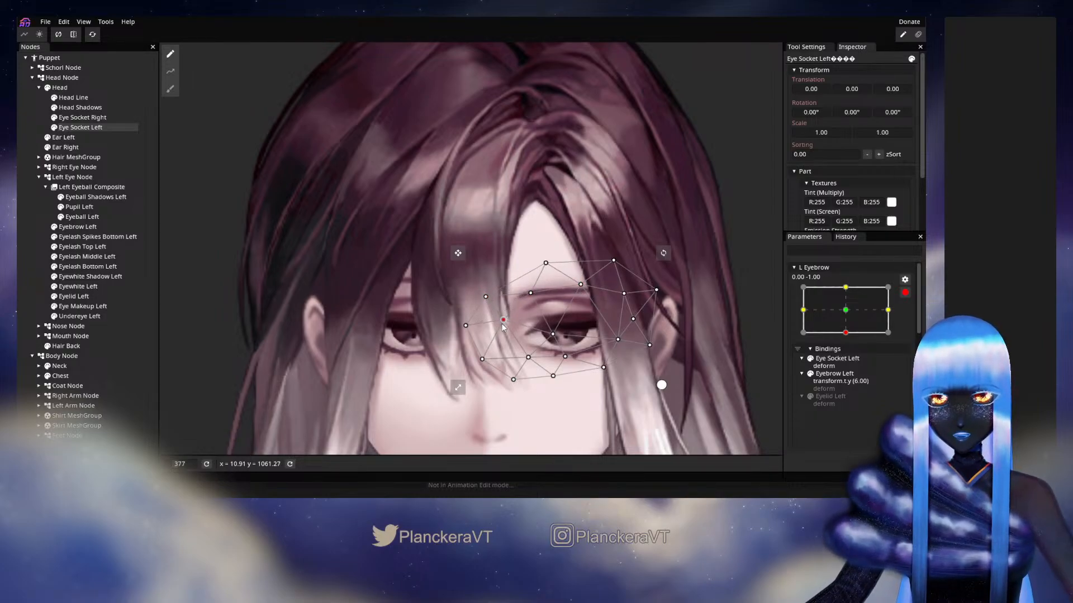
left_click_drag(580, 286, 632, 323)
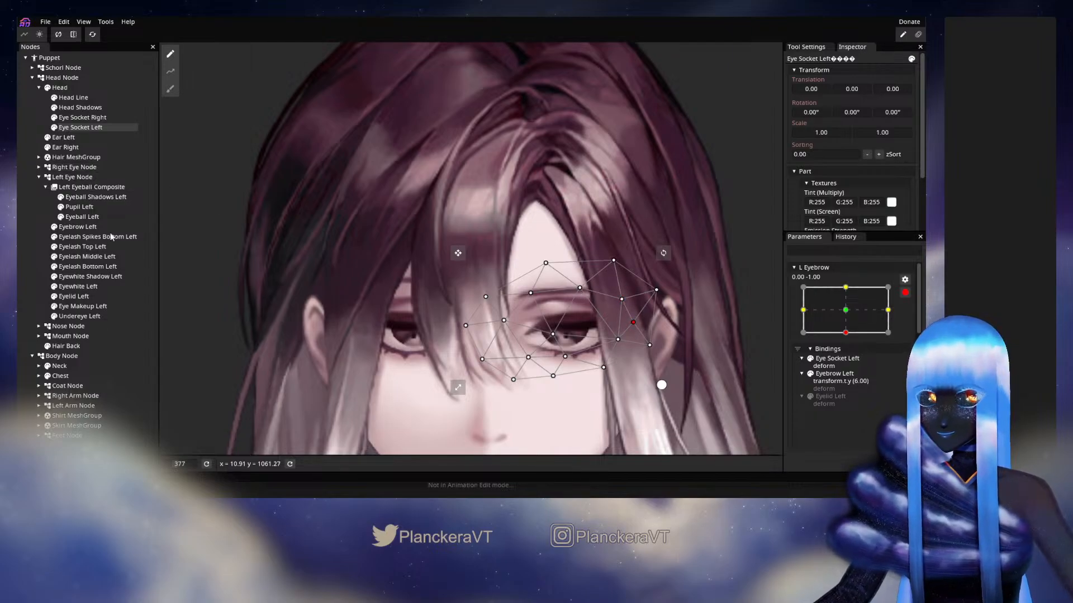
Draw a five-point path along the arch of Eyelid Left for the lowered brow pose
left_click(112, 297)
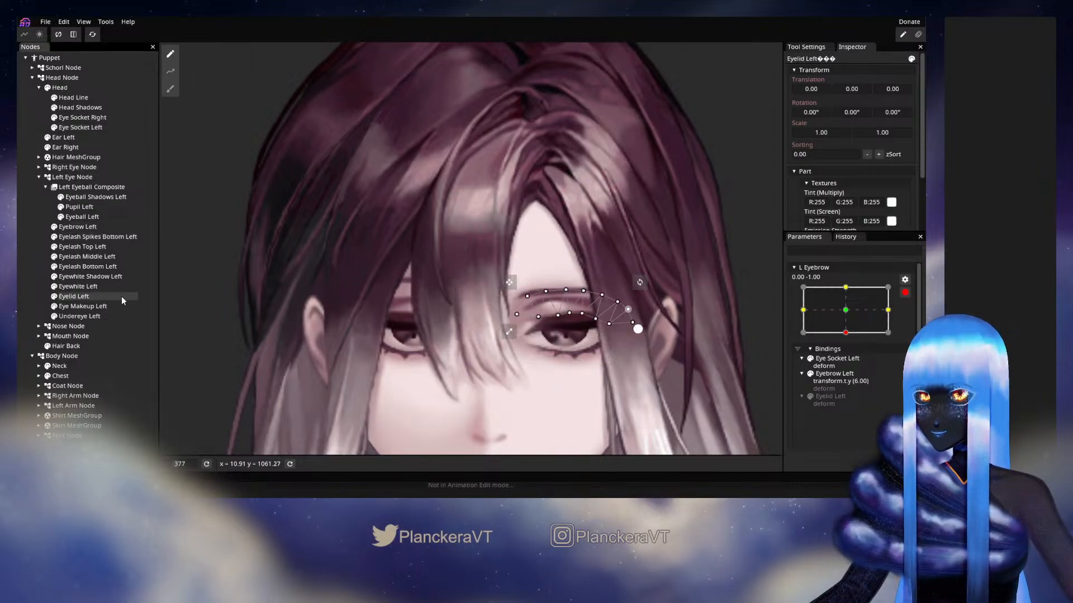
left_click(174, 73)
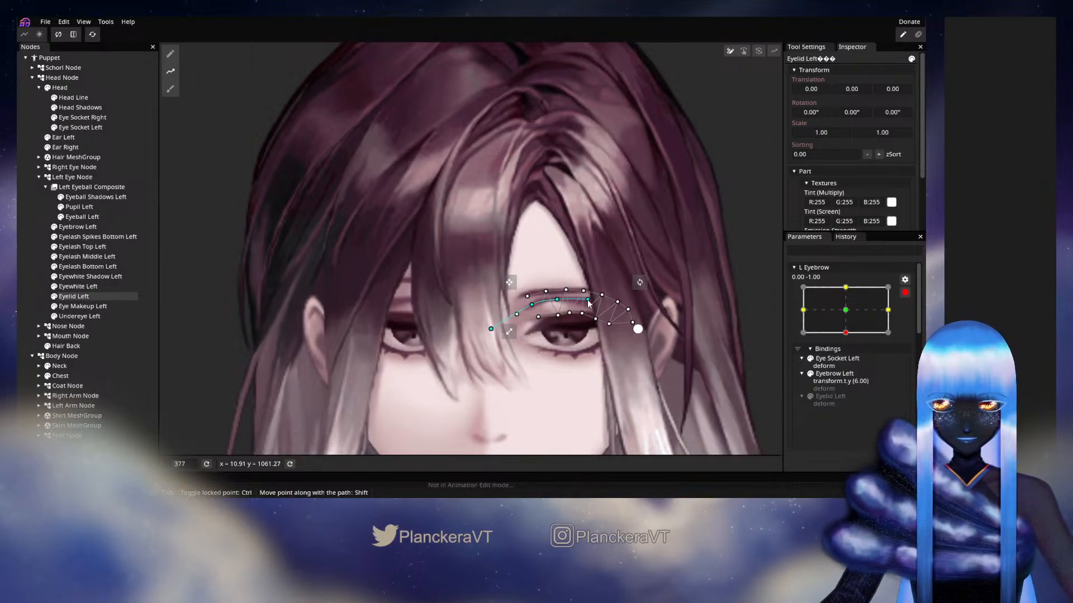
left_click(662, 340)
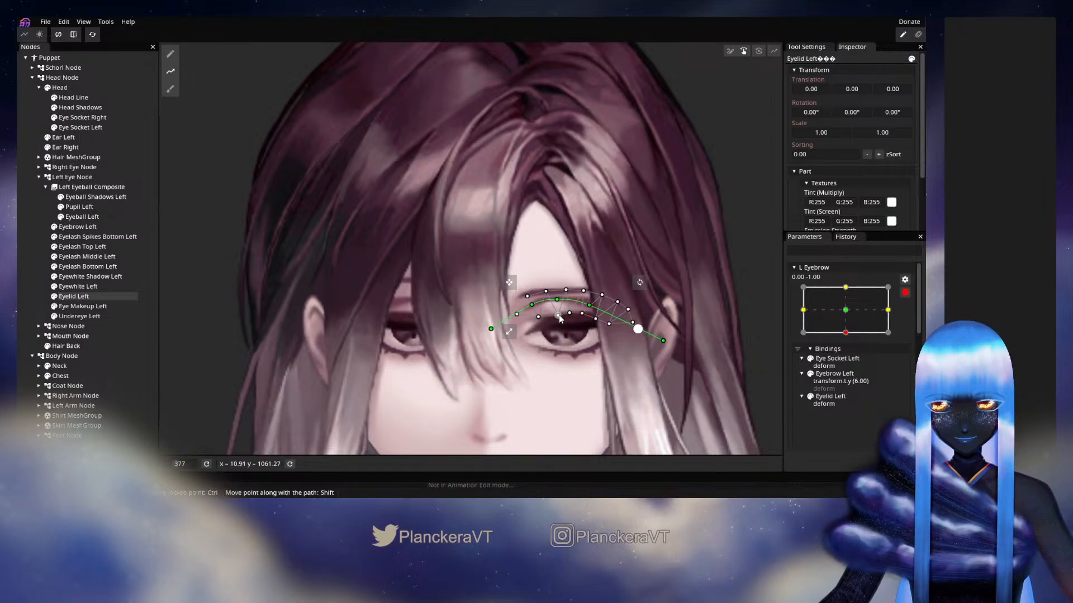
Lower the Eyelid Left arch with the path's inner and middle points, and shift both path ends slightly downward
left_click_drag(559, 315, 592, 308)
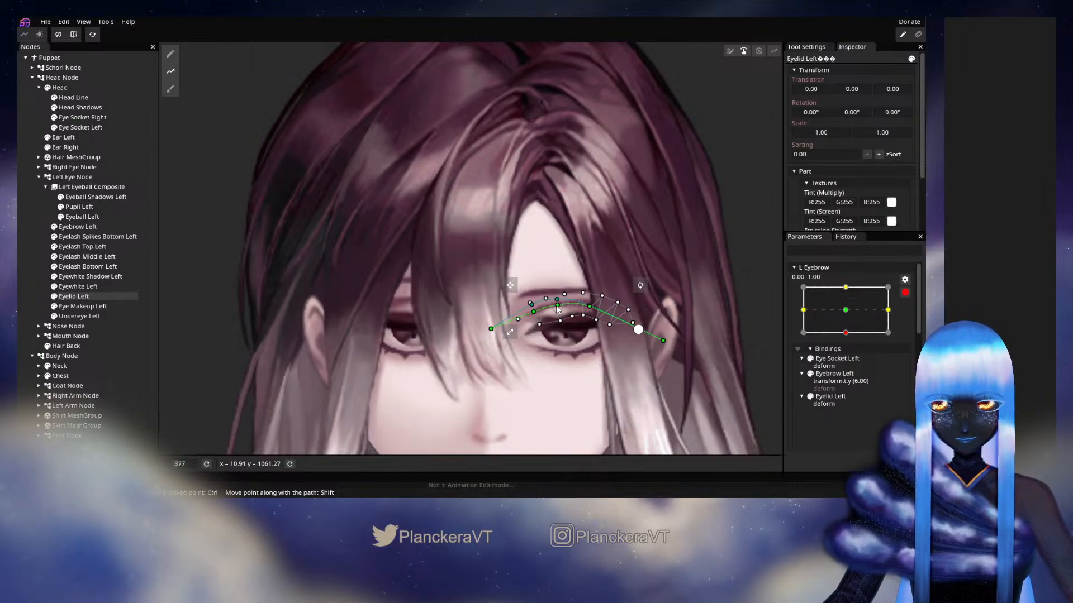
left_click_drag(556, 306, 556, 305)
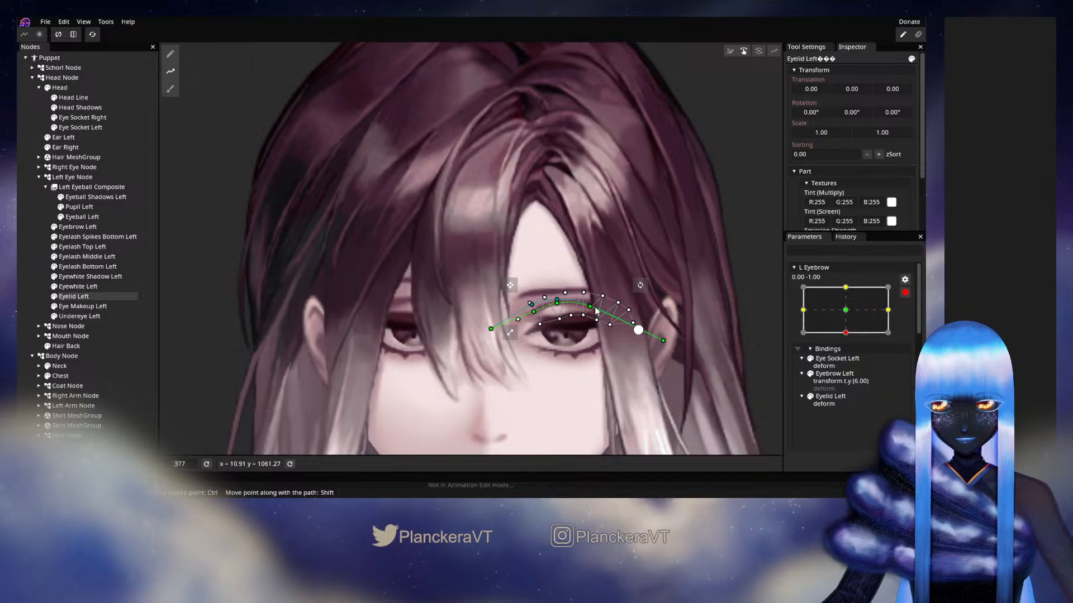
left_click_drag(663, 340, 662, 343)
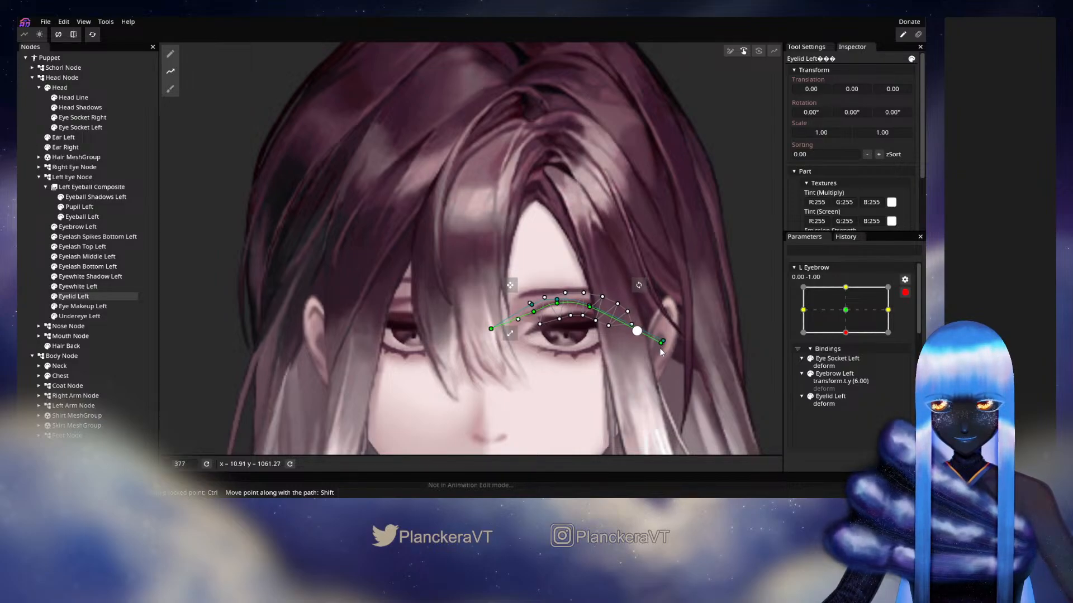
left_click_drag(491, 329, 491, 335)
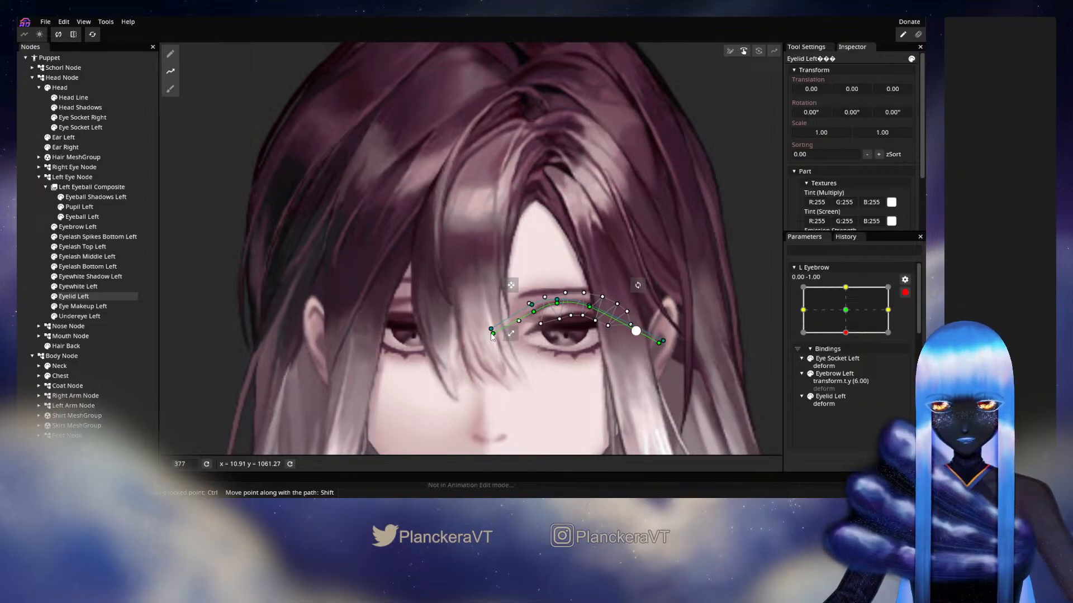
Adjust individual mesh vertices along the lower edge of Eyelid Left to fit the upper lash line, and deselect the node
left_click(170, 53)
scroll(579, 358, "up", 2)
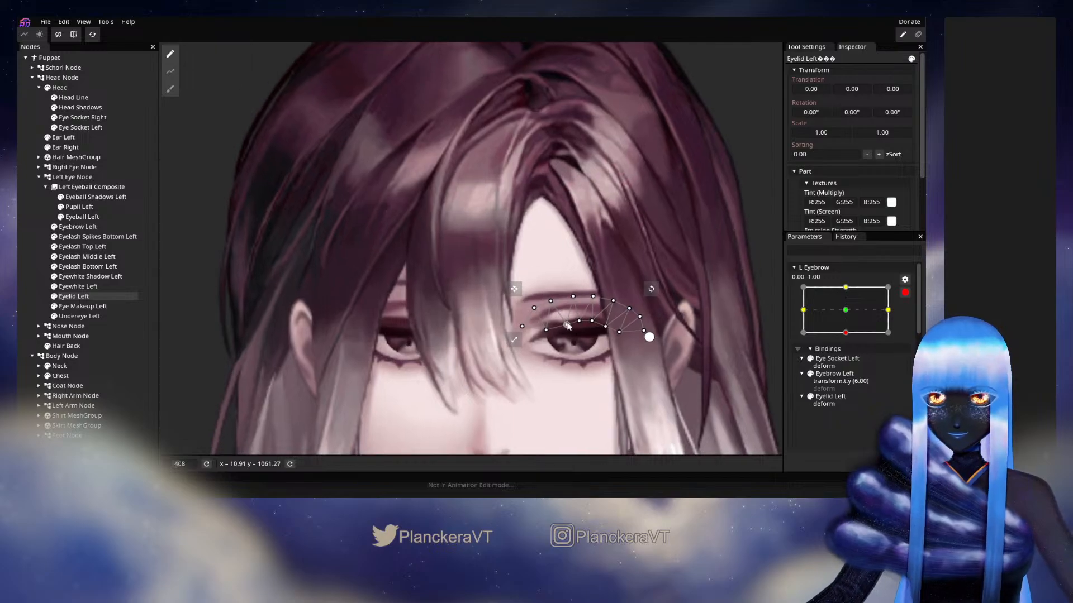
left_click_drag(576, 336, 574, 333)
left_click(554, 340)
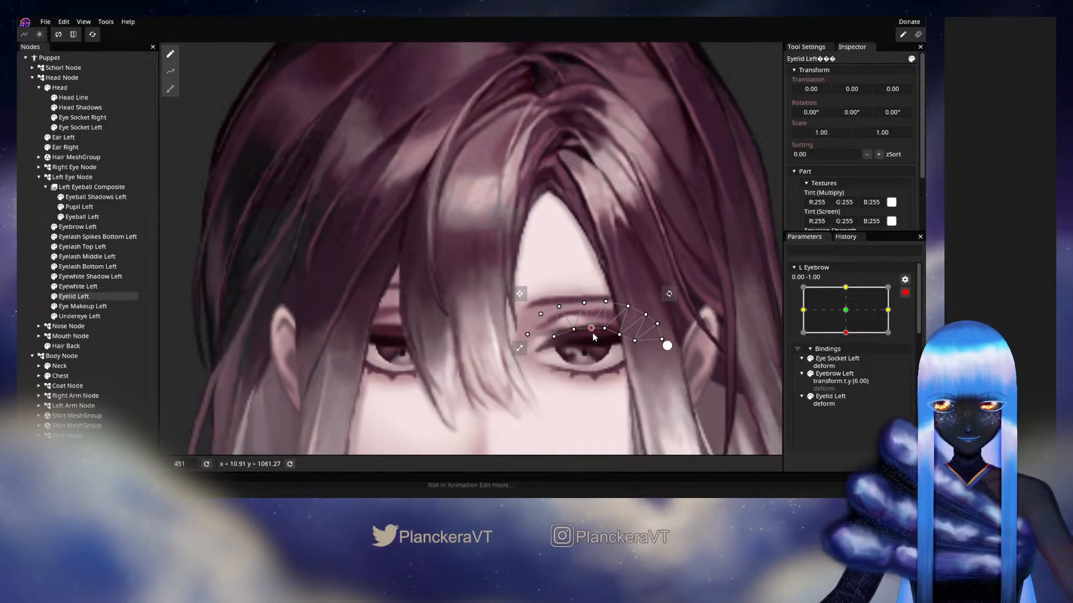
left_click(657, 346)
Preview the lowered brow by moving L Eyebrow between its centre and 0.00, -1.00, and inspect the left eye
scroll(656, 347, "down", 3)
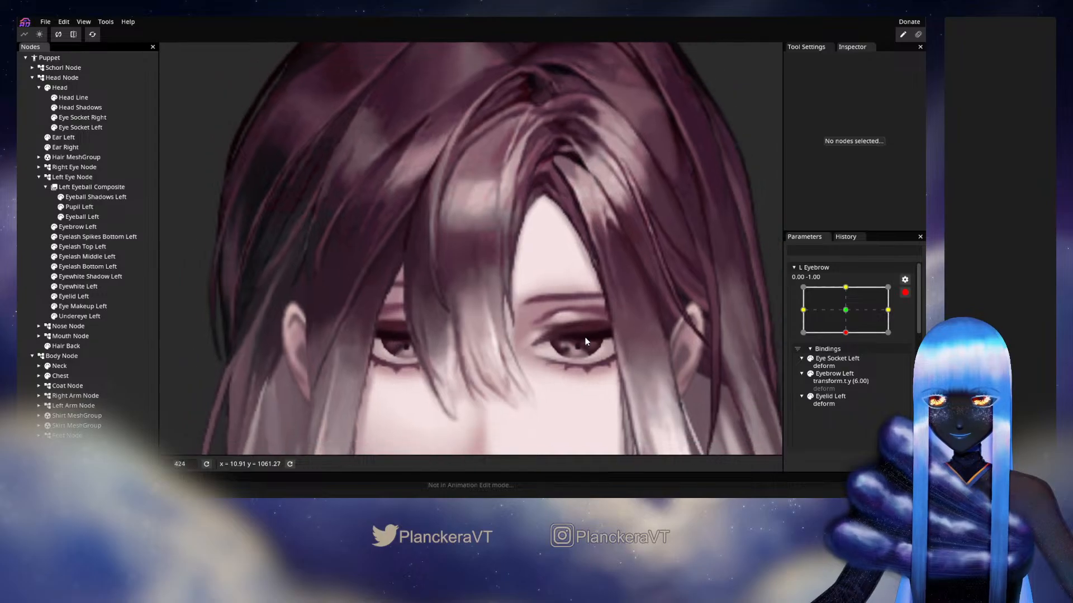
scroll(670, 346, "down", 3)
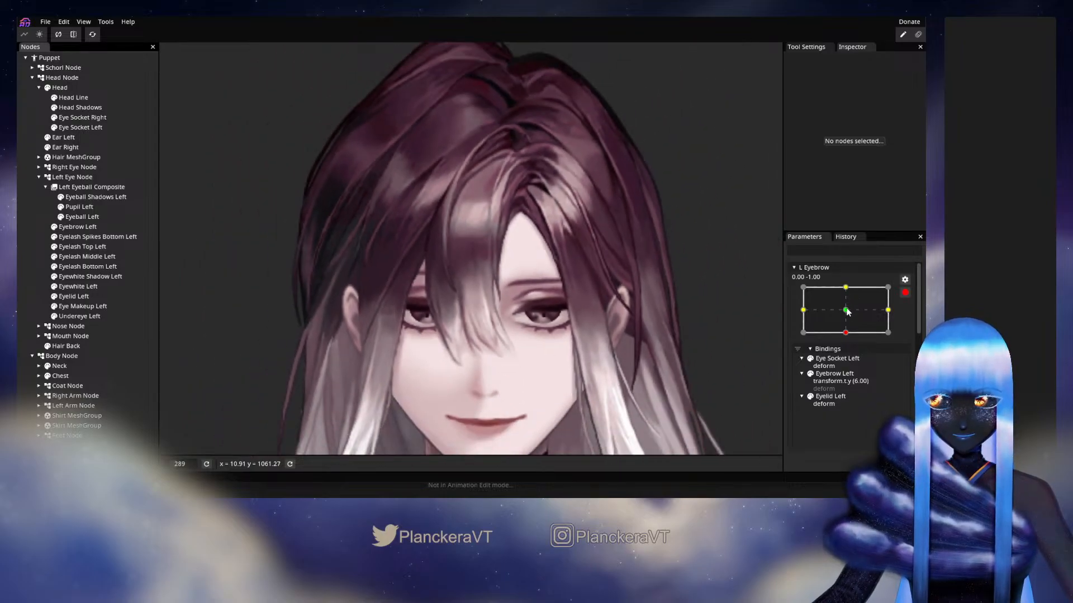
left_click_drag(848, 312, 849, 334)
mouse_move(848, 333)
left_mouse_down()
mouse_move(852, 289)
mouse_move(850, 334)
left_mouse_up()
scroll(542, 341, "up", 1)
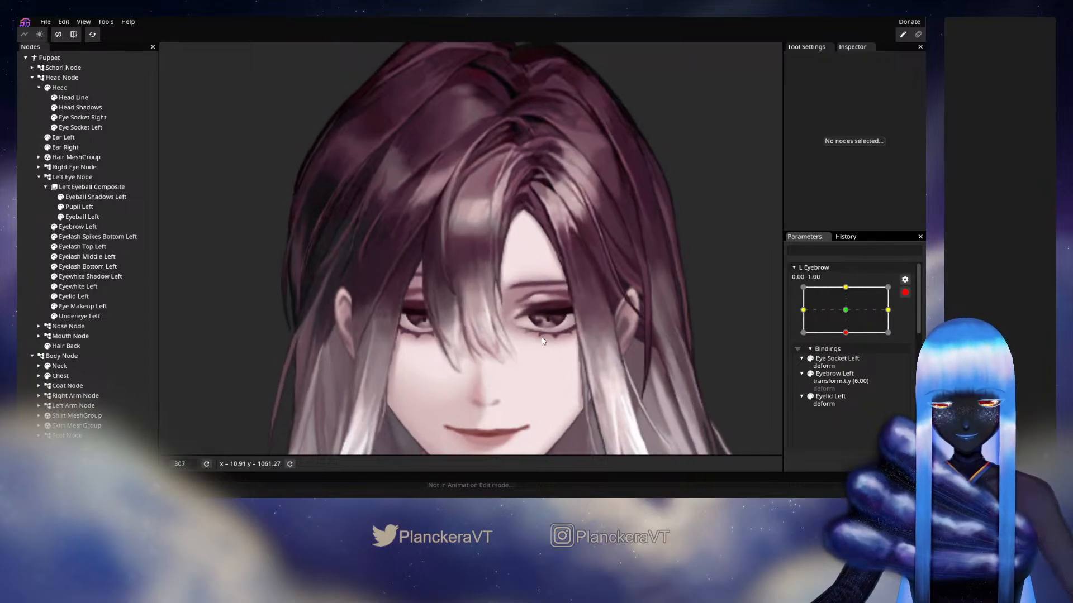
scroll(542, 341, "up", 5)
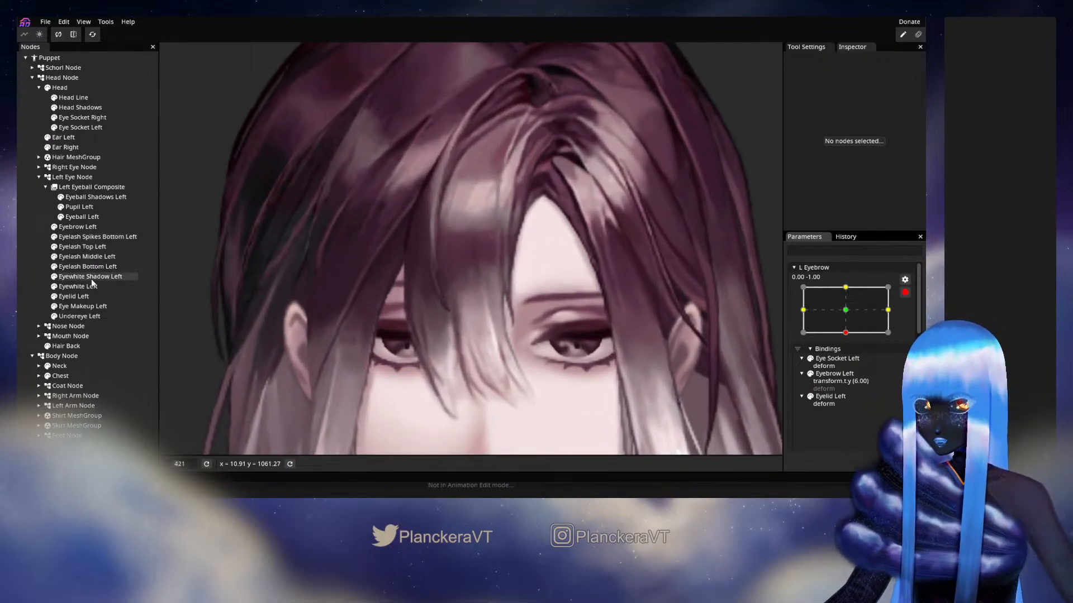
Fine-tune the Eyelid Left mesh vertices above the lash line at L Eyebrow 0.00, -1.00
left_click(78, 296)
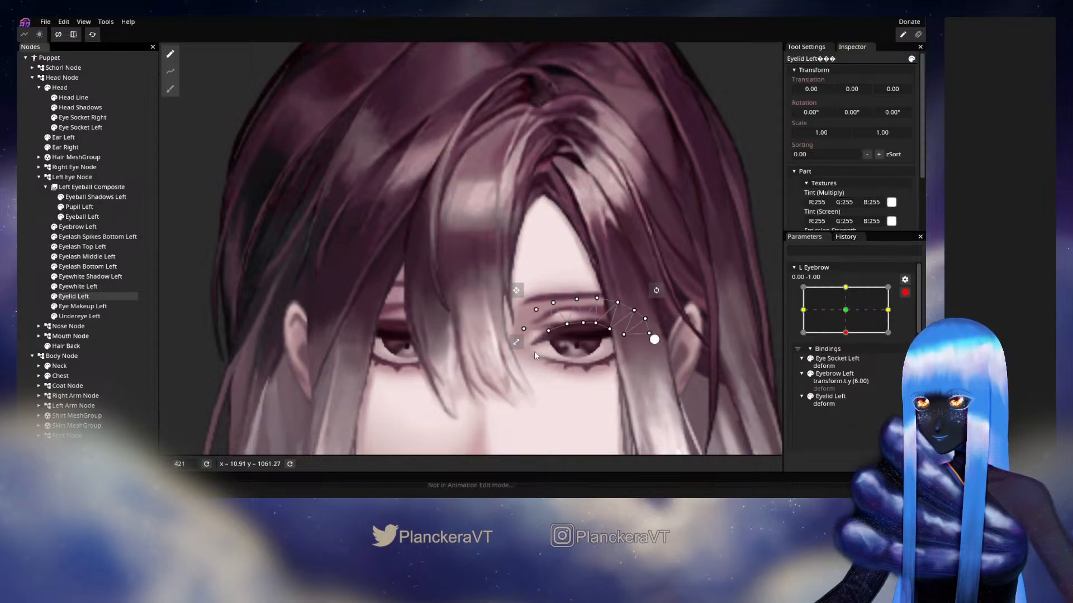
scroll(545, 349, "up", 2)
left_click_drag(554, 344, 552, 342)
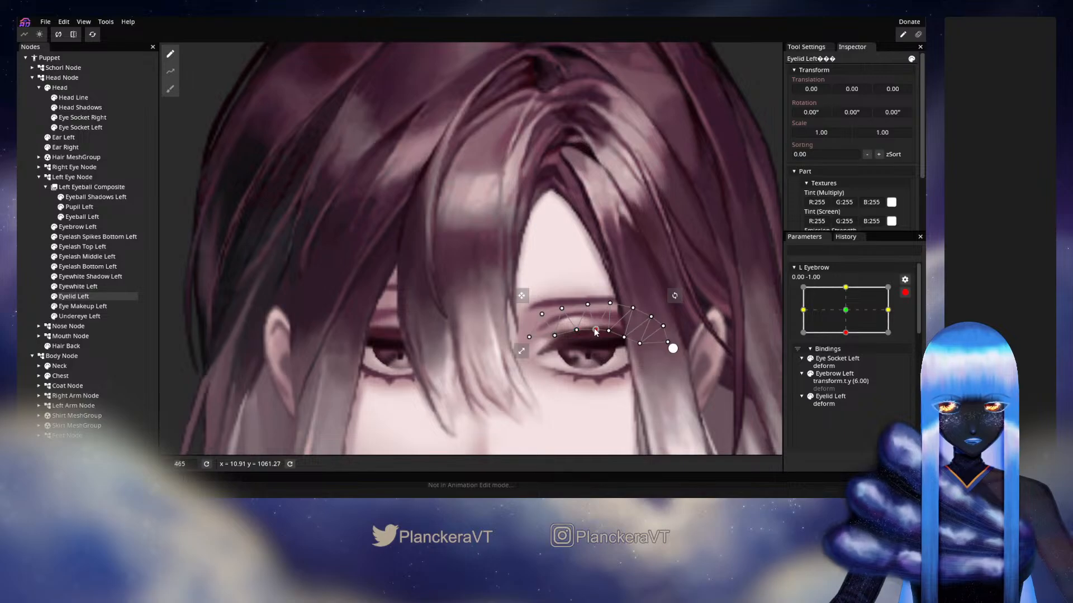
left_click_drag(607, 304, 609, 310)
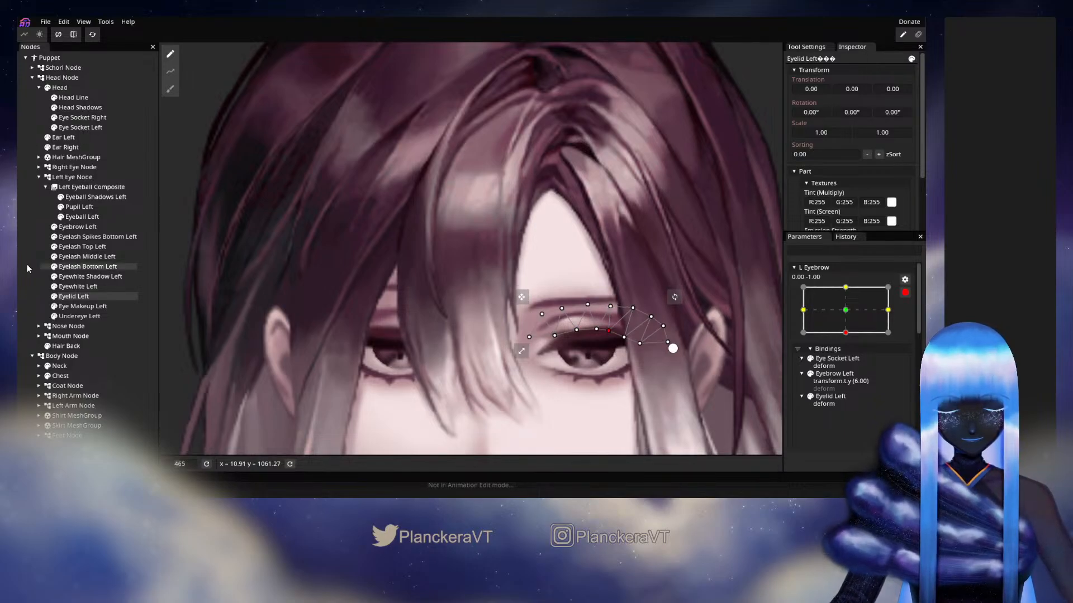
At L Eyebrow -1.00, 0.00, raise the inner upper mesh vertices of Eye Socket Left to follow the tilted brow
left_click(147, 291)
scroll(561, 316, "down", 5)
scroll(648, 333, "down", 8)
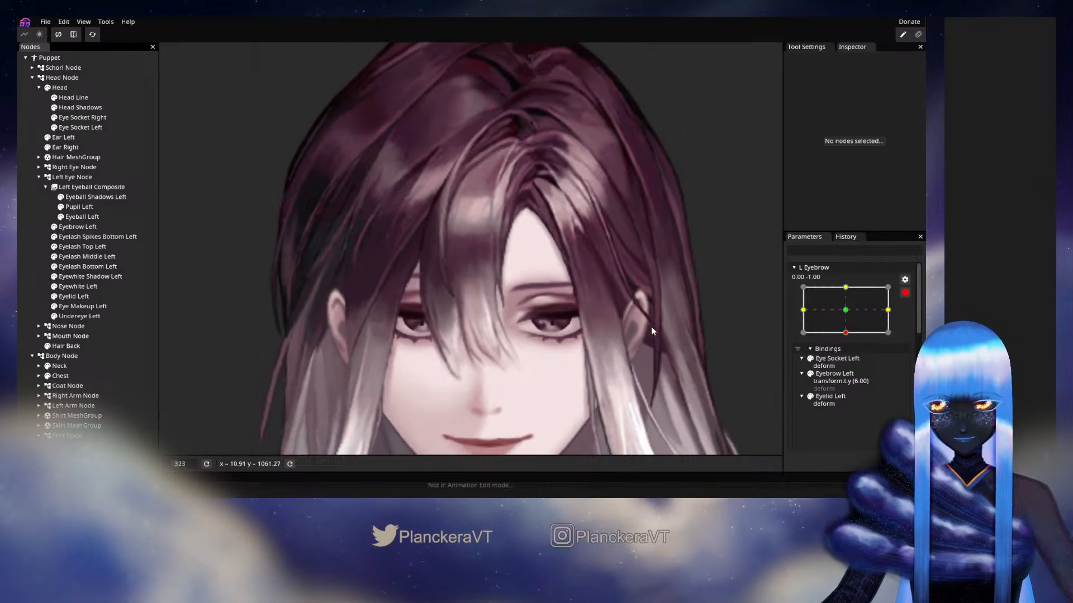
left_click_drag(849, 328, 819, 304)
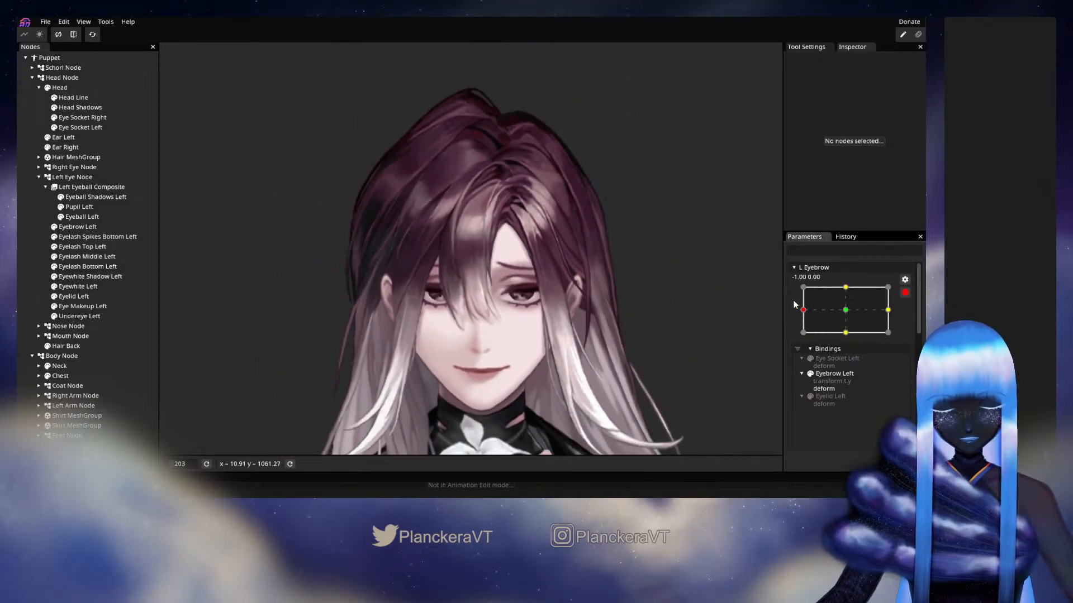
scroll(494, 305, "up", 7)
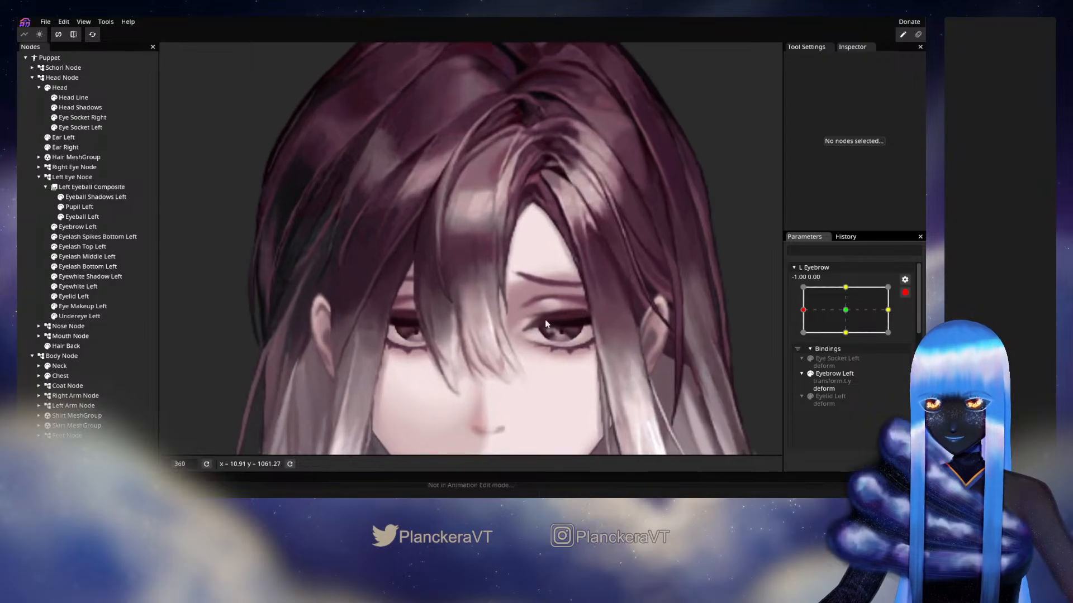
left_click(79, 128)
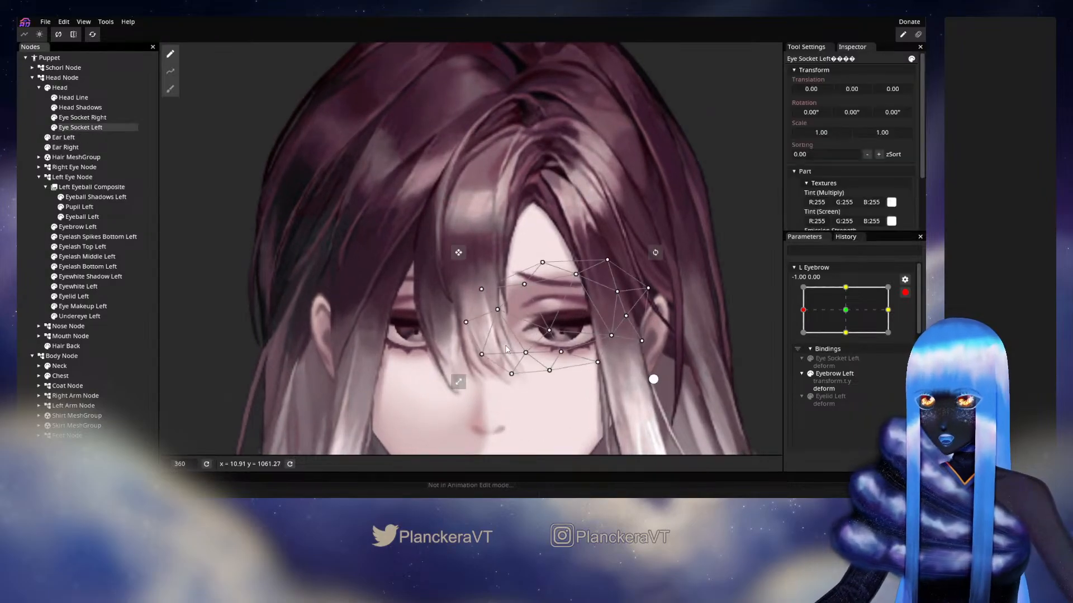
left_click_drag(524, 282, 489, 269)
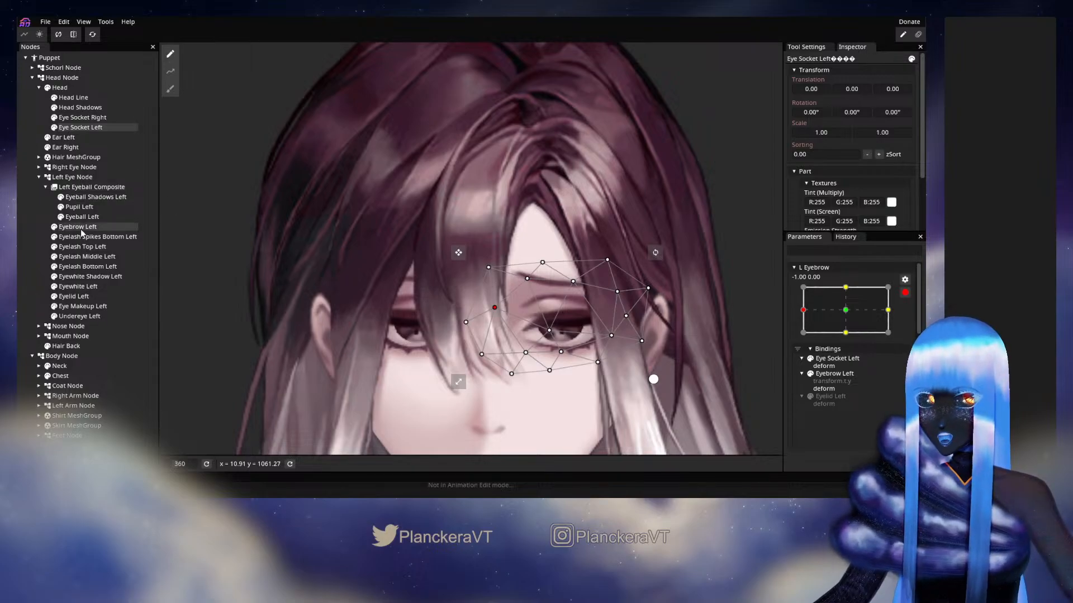
Draw a deform path along Eyelid Left at L Eyebrow -1.00, 0.00, and flatten its arch by raising the outer end
left_click(78, 296)
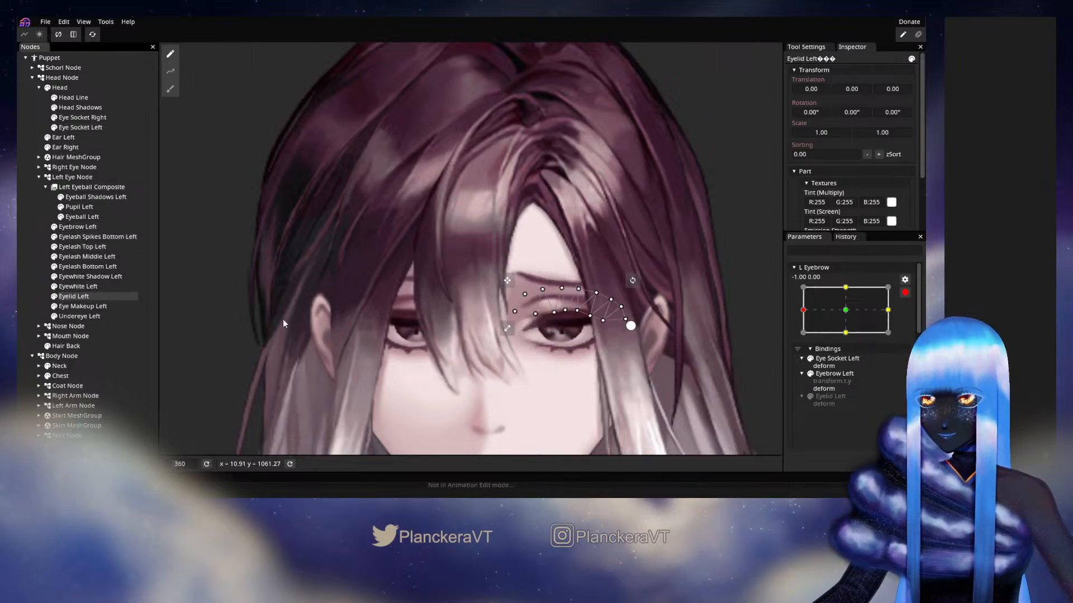
left_click(171, 71)
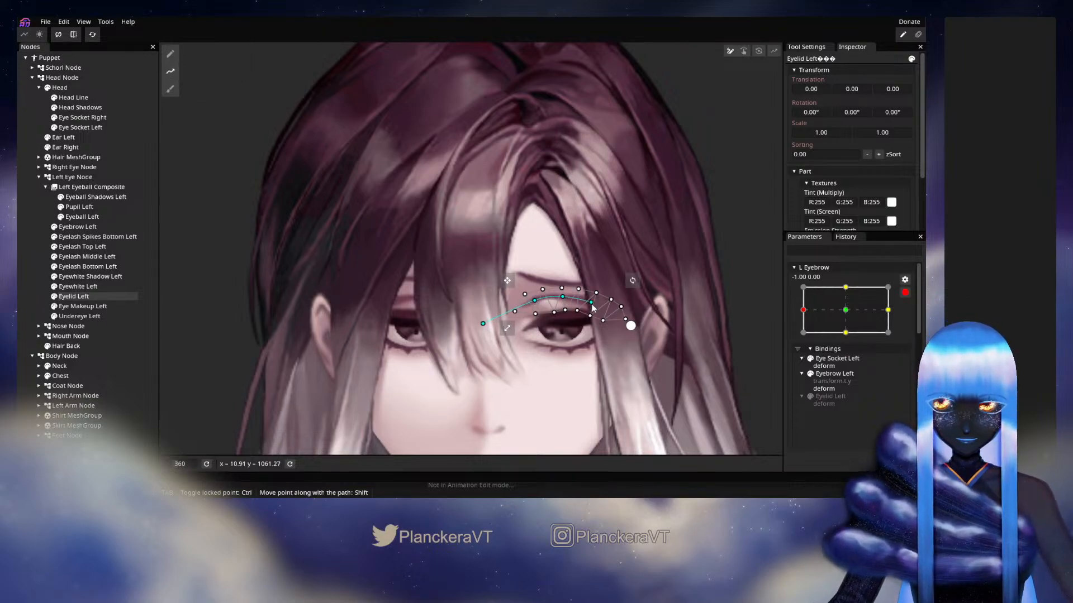
left_click(652, 340)
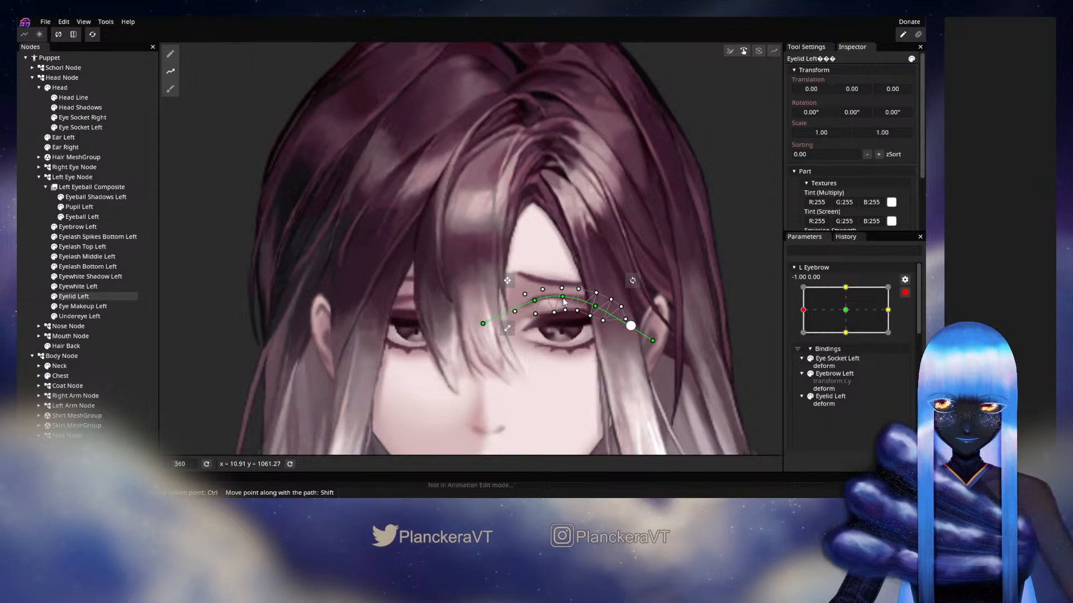
left_click_drag(564, 296, 564, 293)
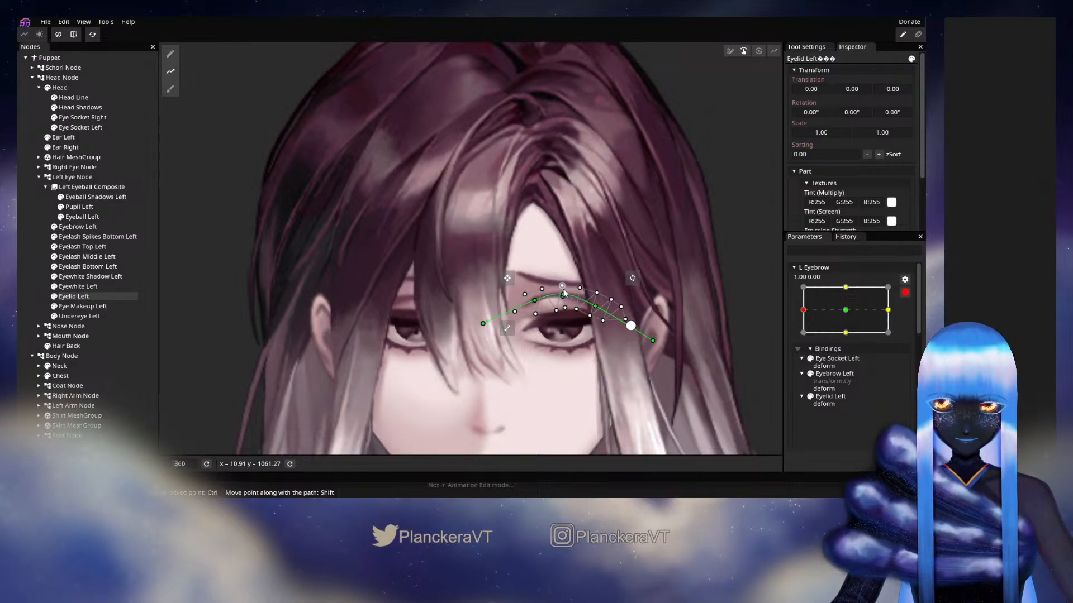
left_click_drag(563, 293, 599, 310)
left_click_drag(653, 340, 654, 328)
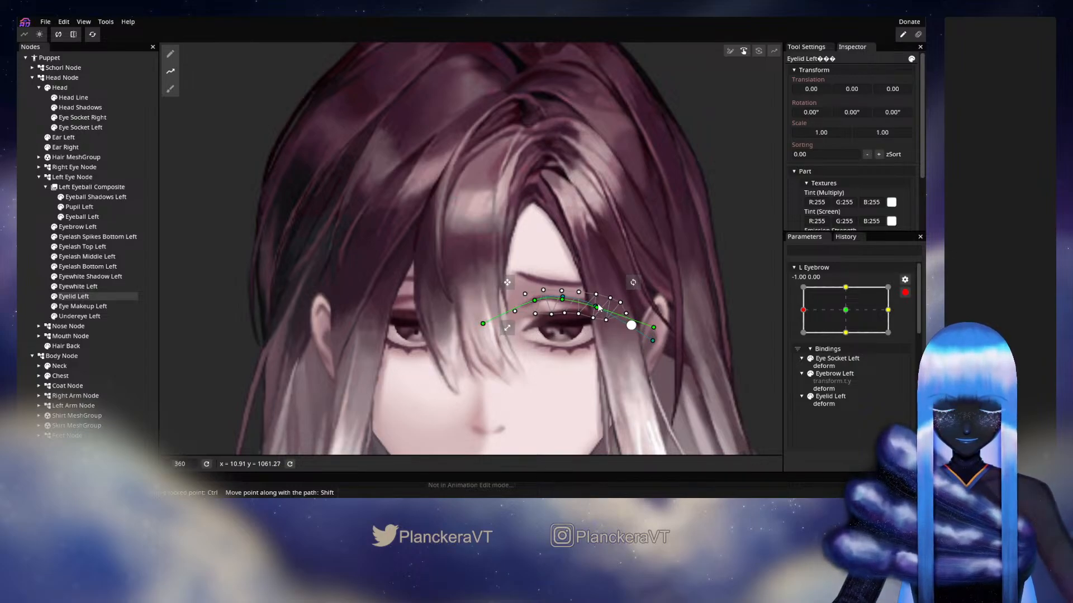
Hide the Hair MeshGroup, and nudge the outer upper vertices of Eyelid Left at L Eyebrow 0.00, -1.00
left_click(47, 157)
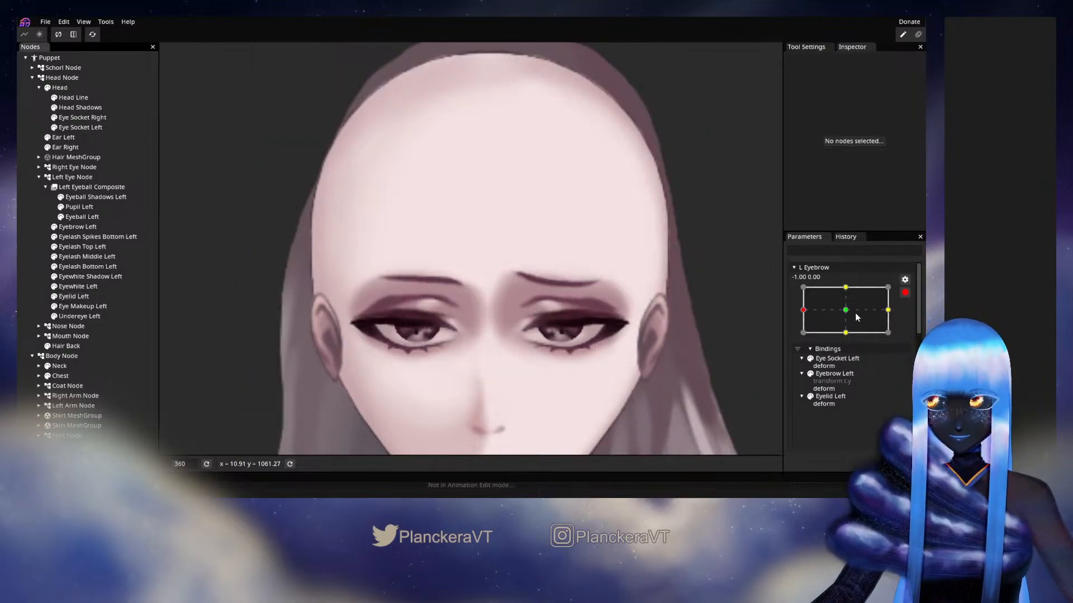
left_click(846, 332)
mouse_move(844, 339)
left_mouse_down()
mouse_move(842, 317)
mouse_move(820, 301)
mouse_move(901, 343)
mouse_move(837, 317)
mouse_move(842, 296)
mouse_move(844, 329)
mouse_move(843, 294)
mouse_move(842, 327)
left_mouse_up()
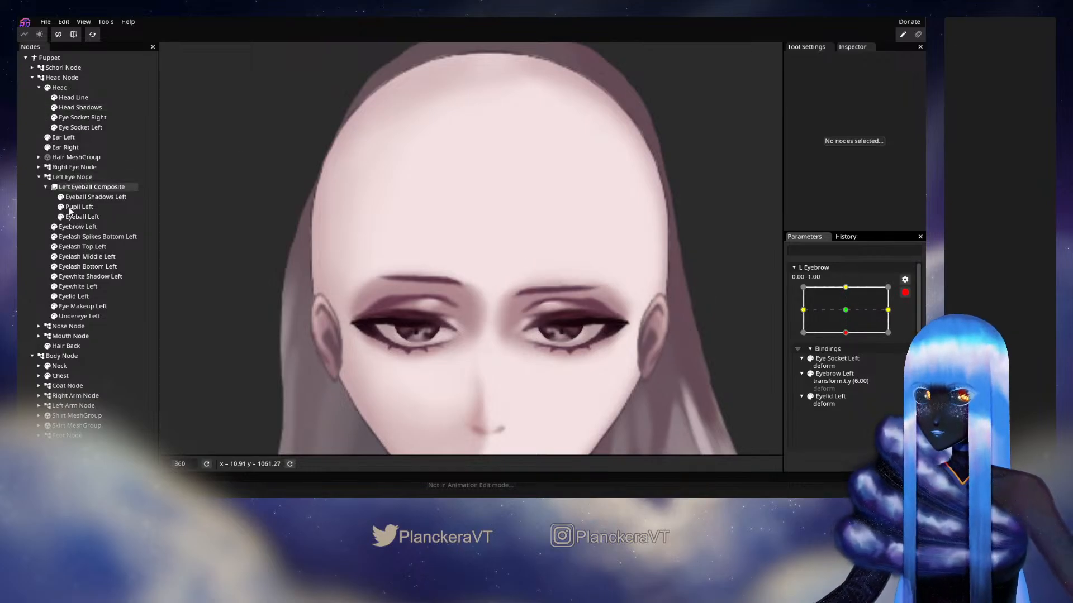
left_click(73, 296)
scroll(651, 360, "up", 5)
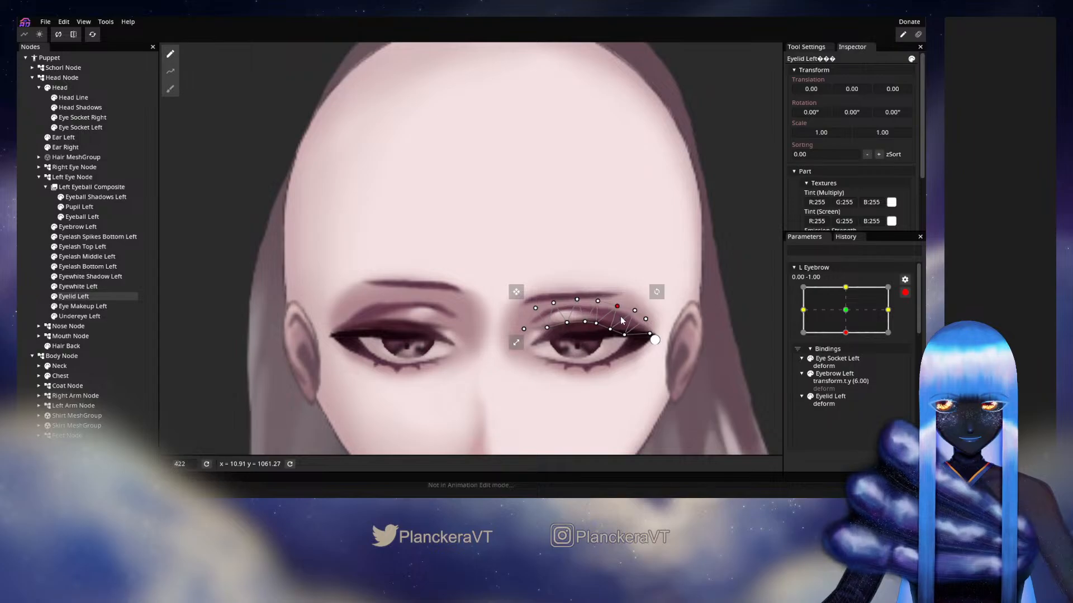
left_click_drag(637, 324, 637, 322)
left_click(617, 306)
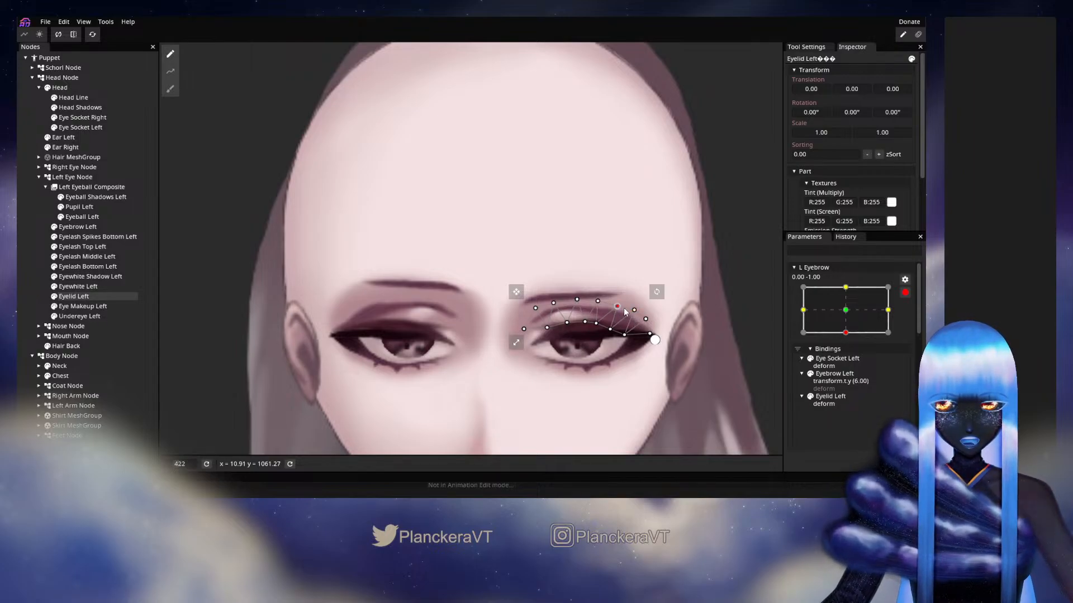
Lower the outer upper vertices of Eyelid Left slightly at L Eyebrow -1.00, 0.00 to smooth the lid's outer curve
left_click_drag(847, 333, 811, 312)
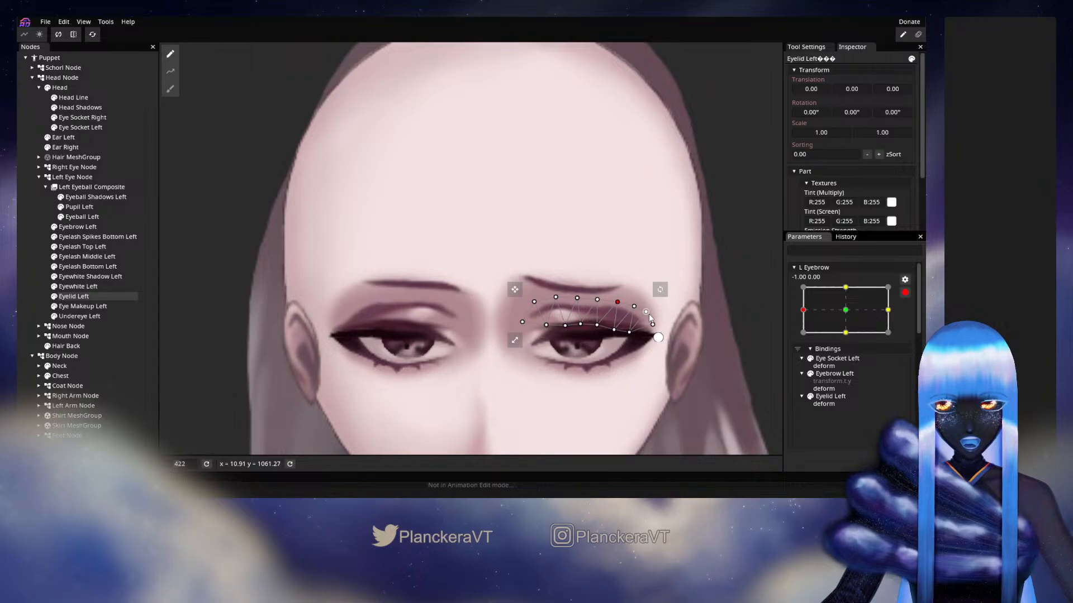
left_click_drag(617, 302, 618, 308)
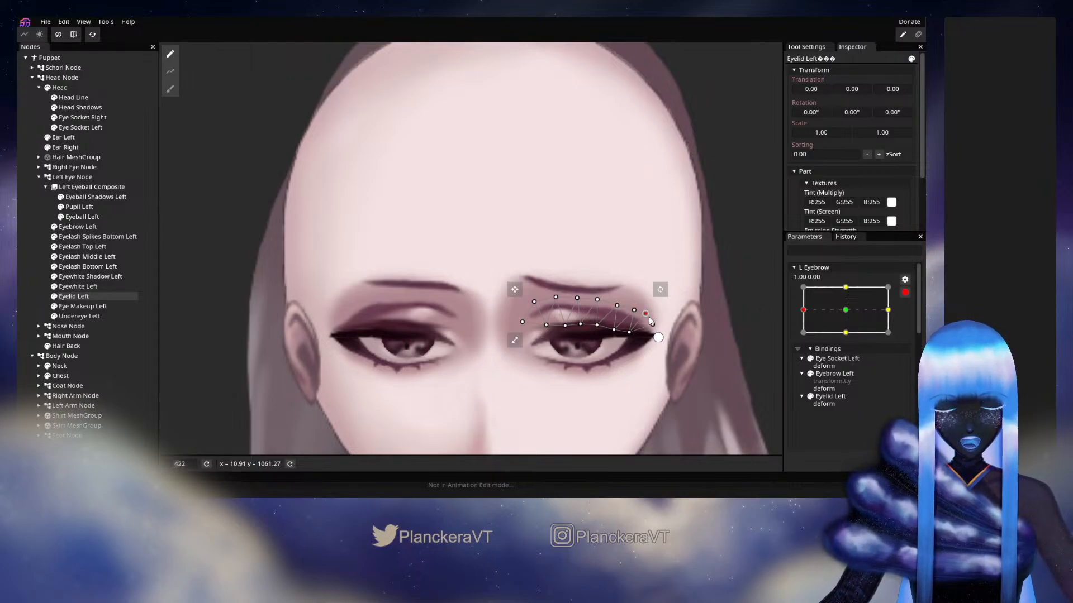
left_click(634, 310)
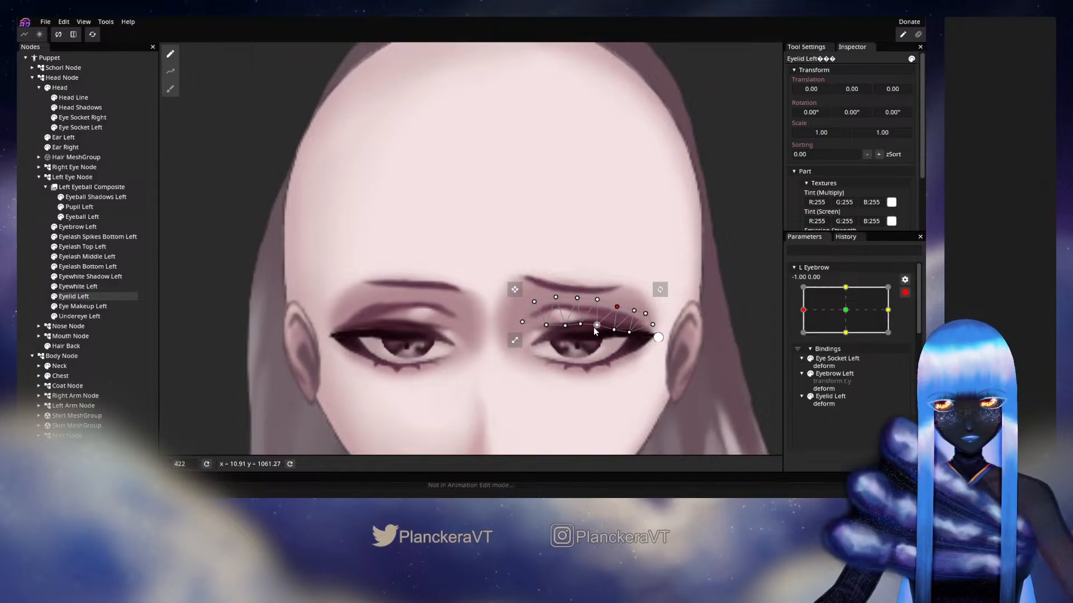
scroll(744, 306, "down", 2)
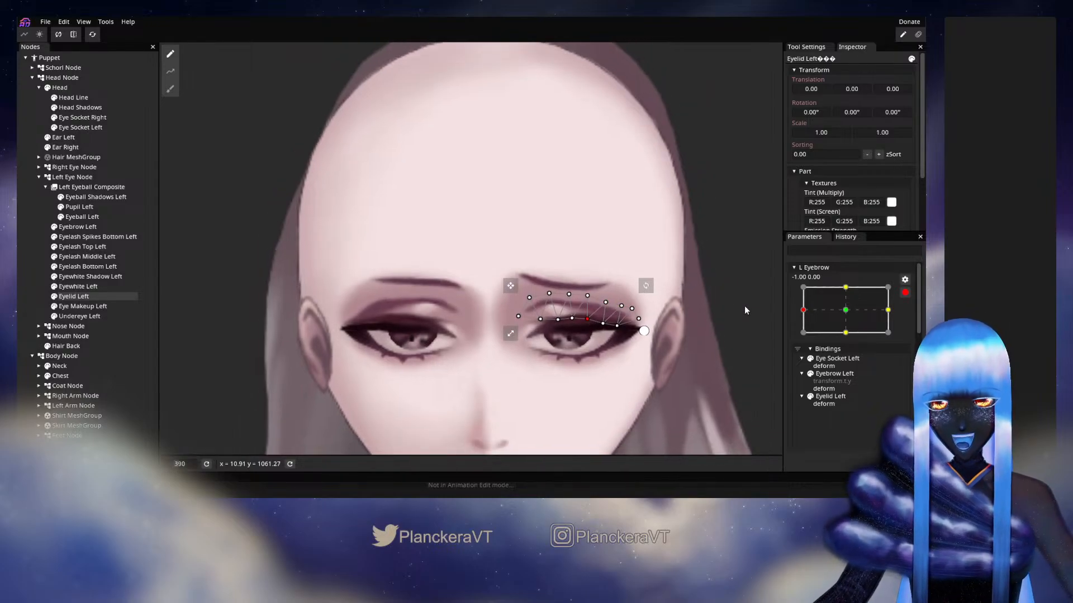
scroll(745, 307, "down", 1)
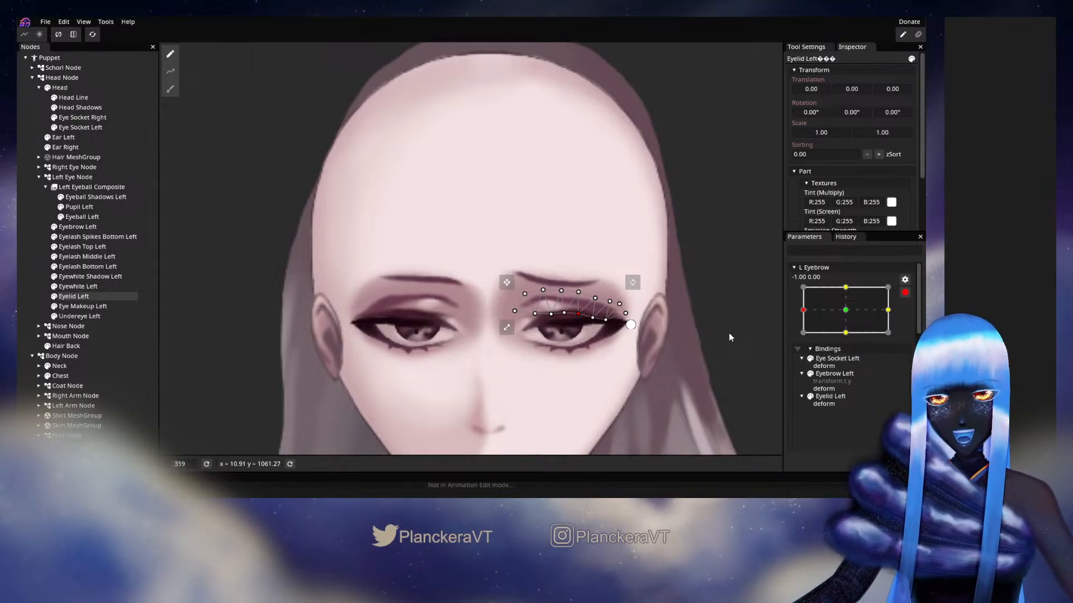
scroll(729, 333, "up", 2)
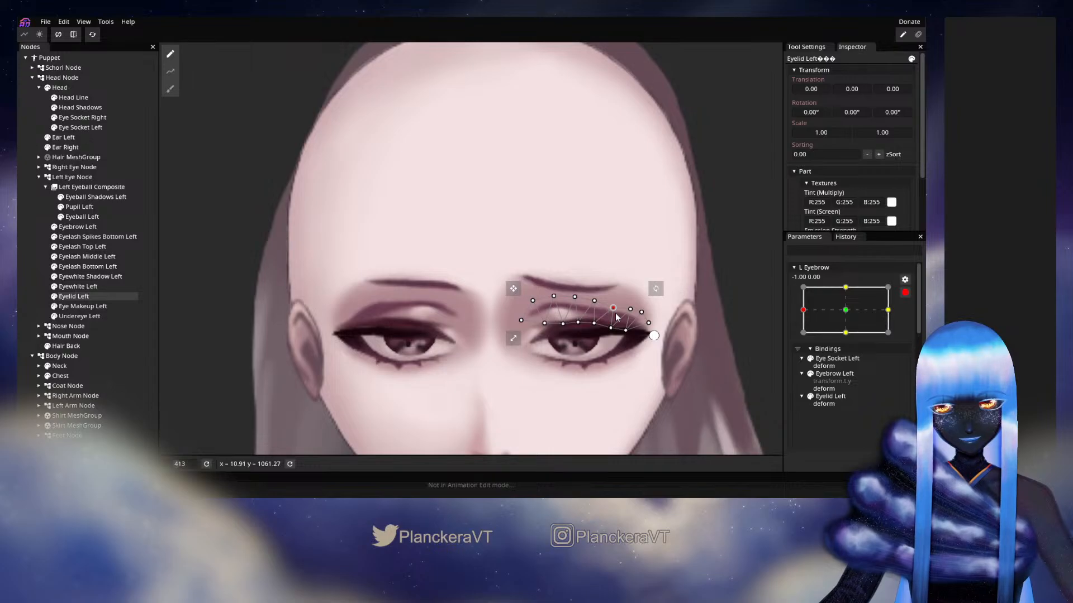
left_click(641, 312)
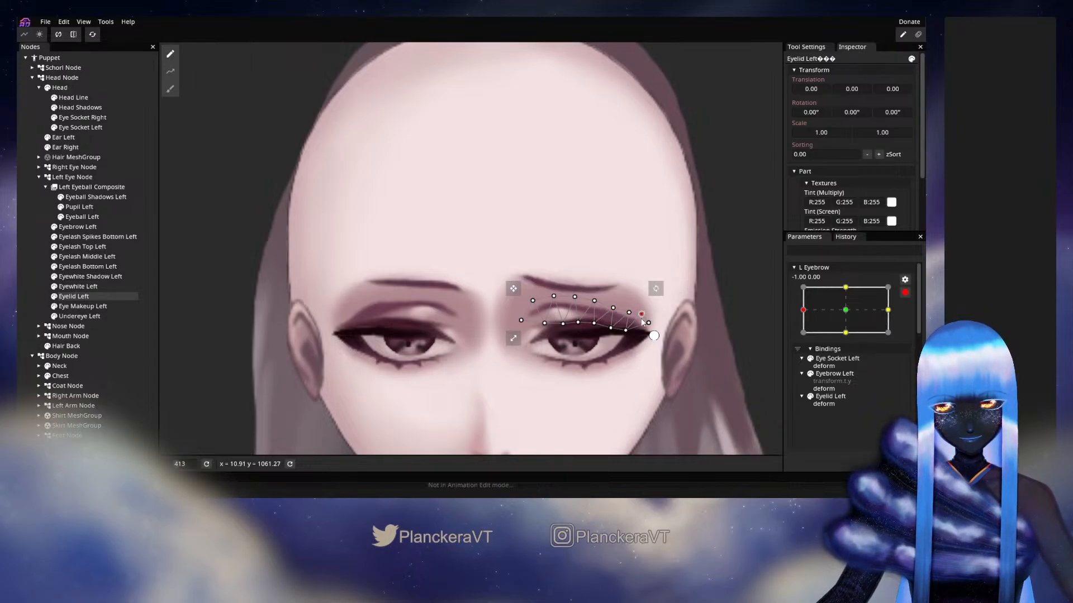
scroll(743, 337, "down", 2)
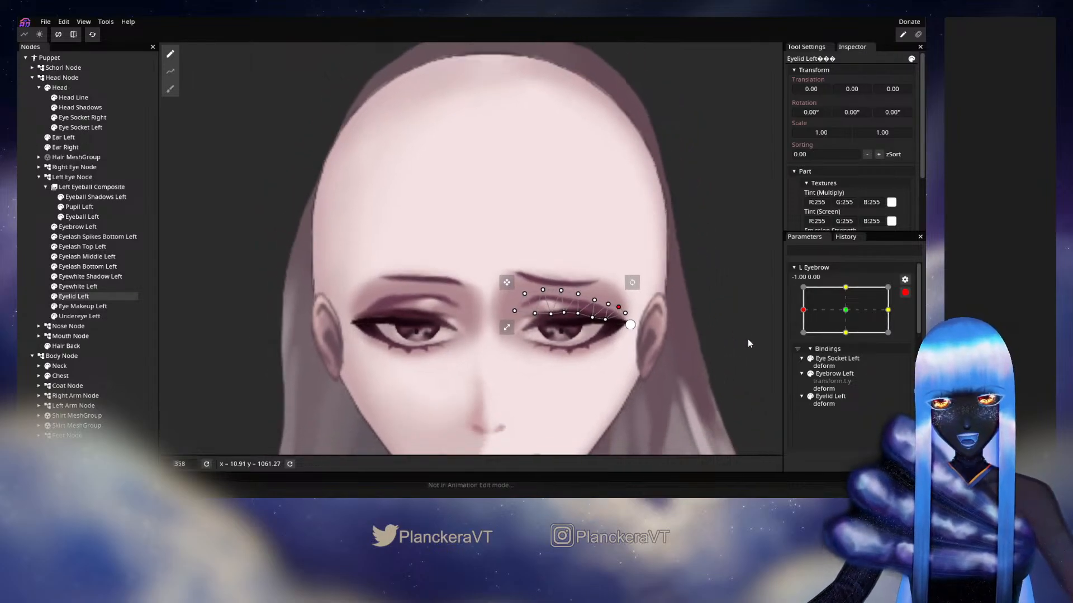
At L Eyebrow 1.00, 0.00, lower the inner upper vertices of Eye Socket Left and raise its outer upper ones
left_click(888, 309)
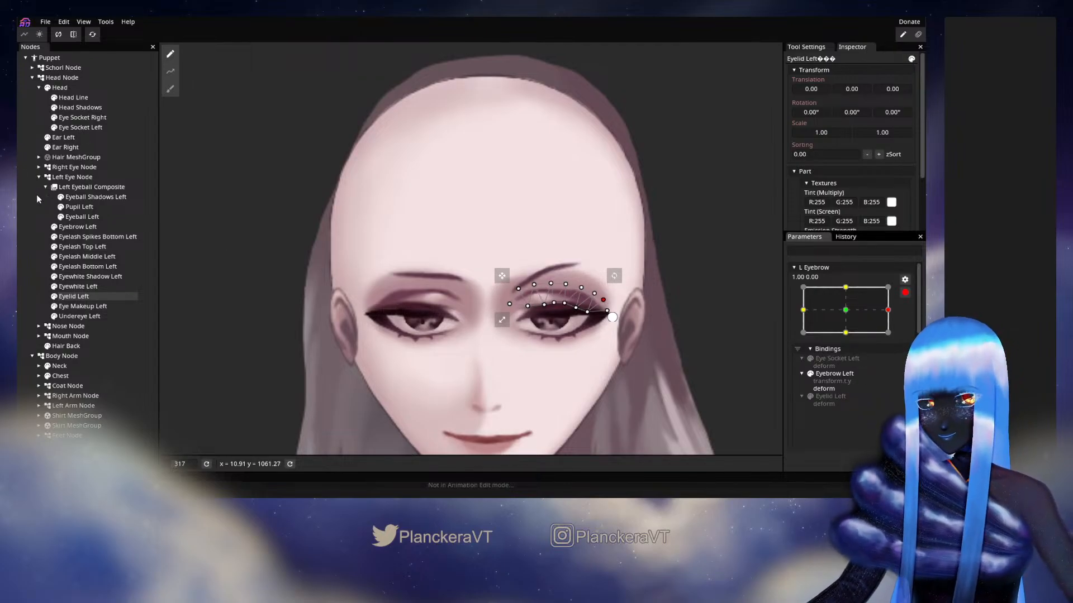
left_click(83, 127)
scroll(531, 299, "up", 2)
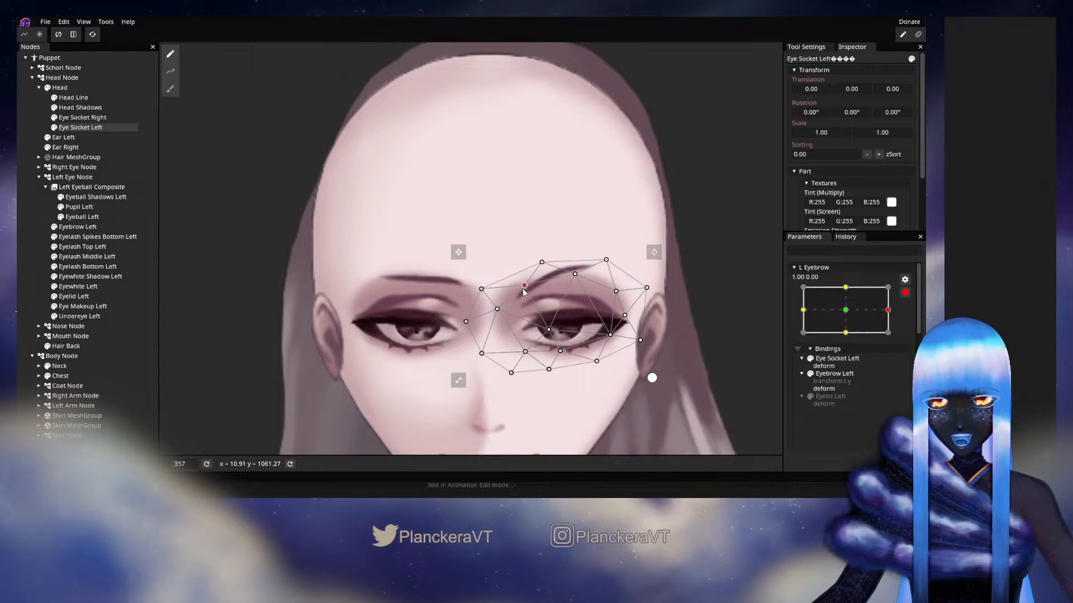
left_click_drag(524, 288, 492, 296)
left_click_drag(578, 275, 607, 248)
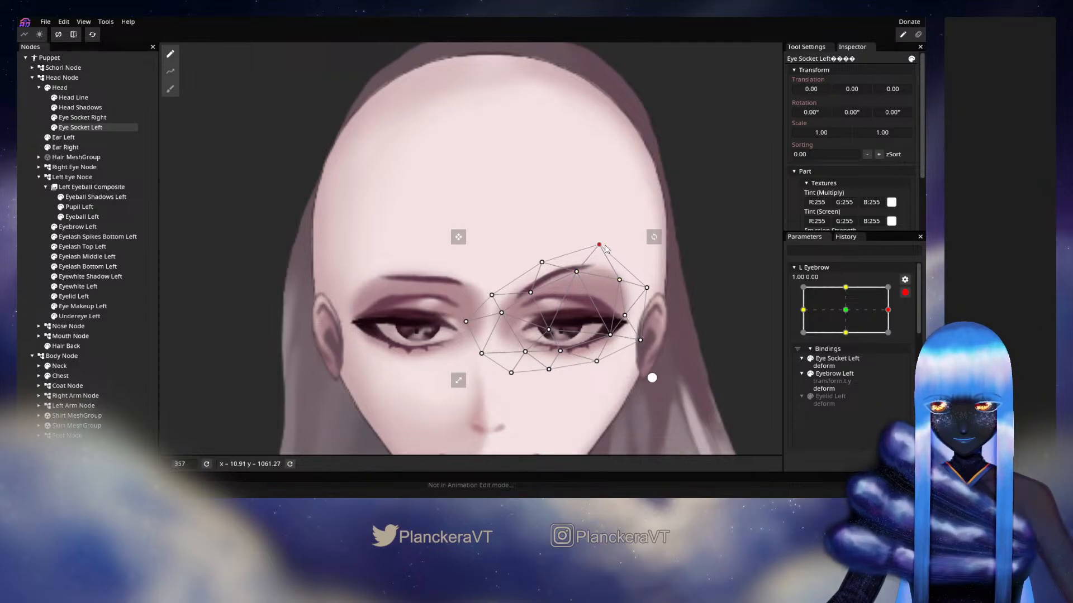
left_click(647, 288)
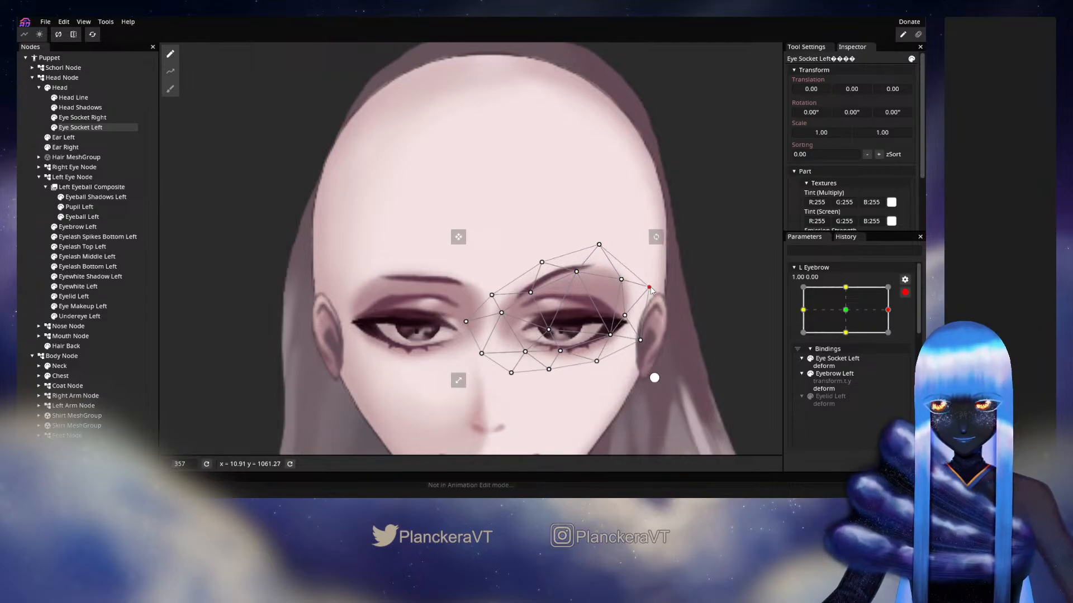
Refine the outer upper vertices of Eye Socket Left at L Eyebrow 0.00, 1.00, at 0.00, -1.00 and at 1.00, 0.00
left_click(846, 287)
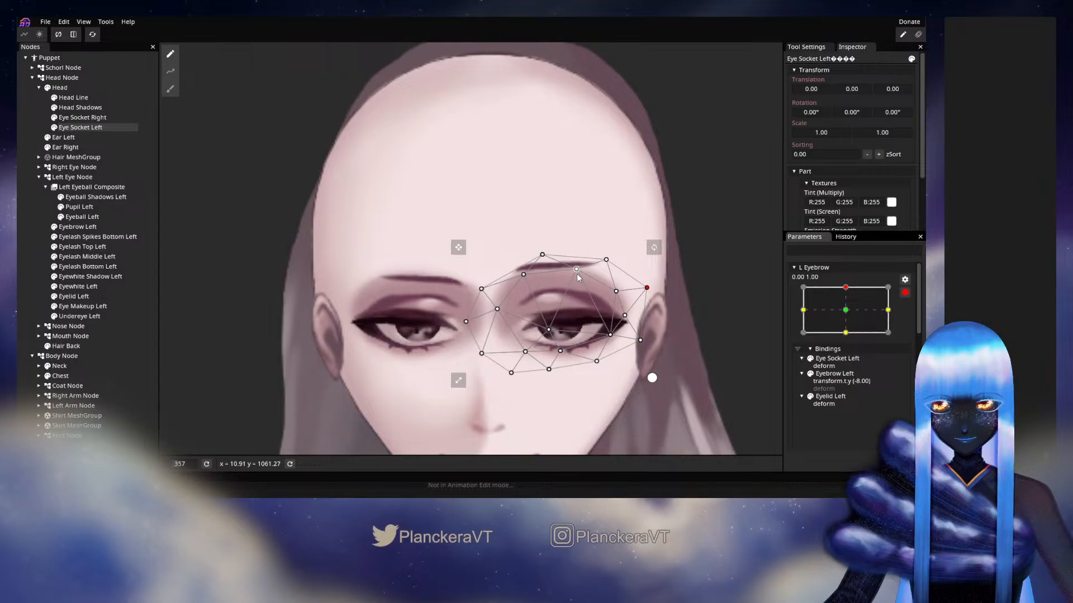
left_click_drag(616, 291, 609, 252)
left_click(607, 258)
left_click(845, 333)
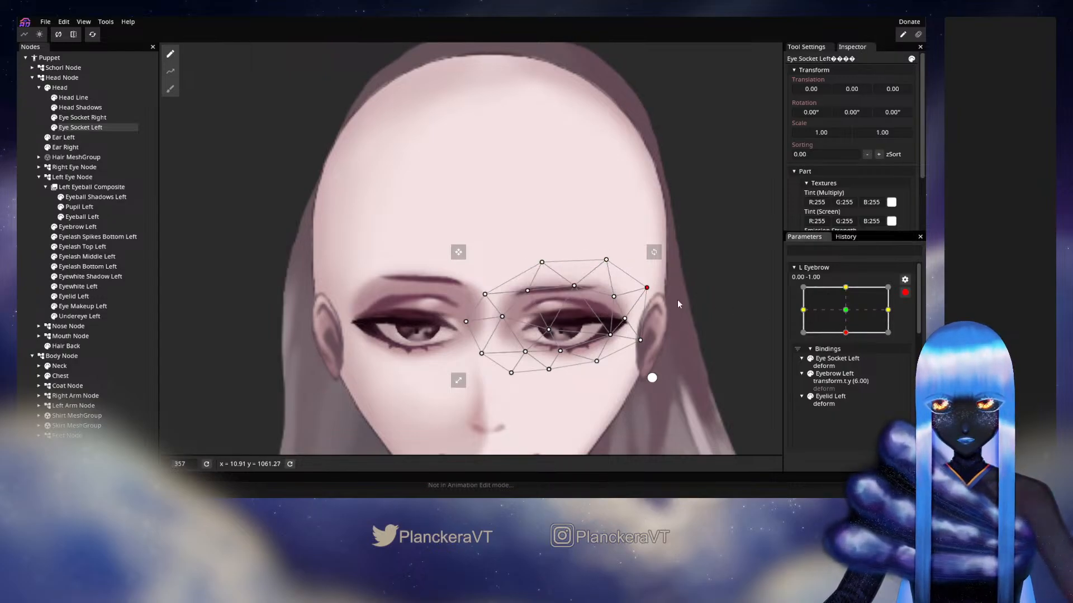
left_click_drag(607, 267, 611, 276)
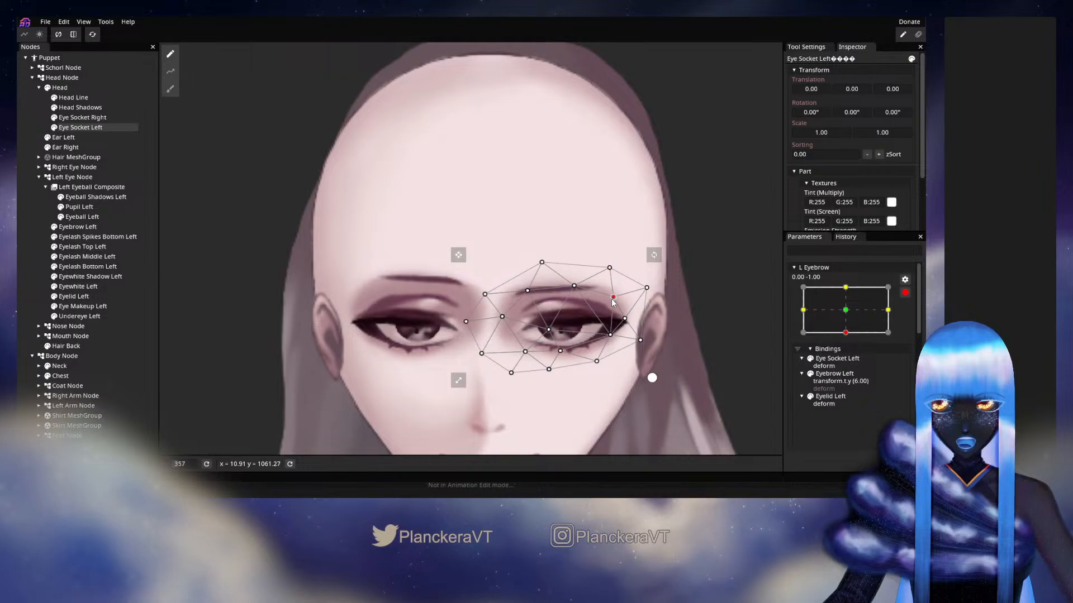
left_click(889, 310)
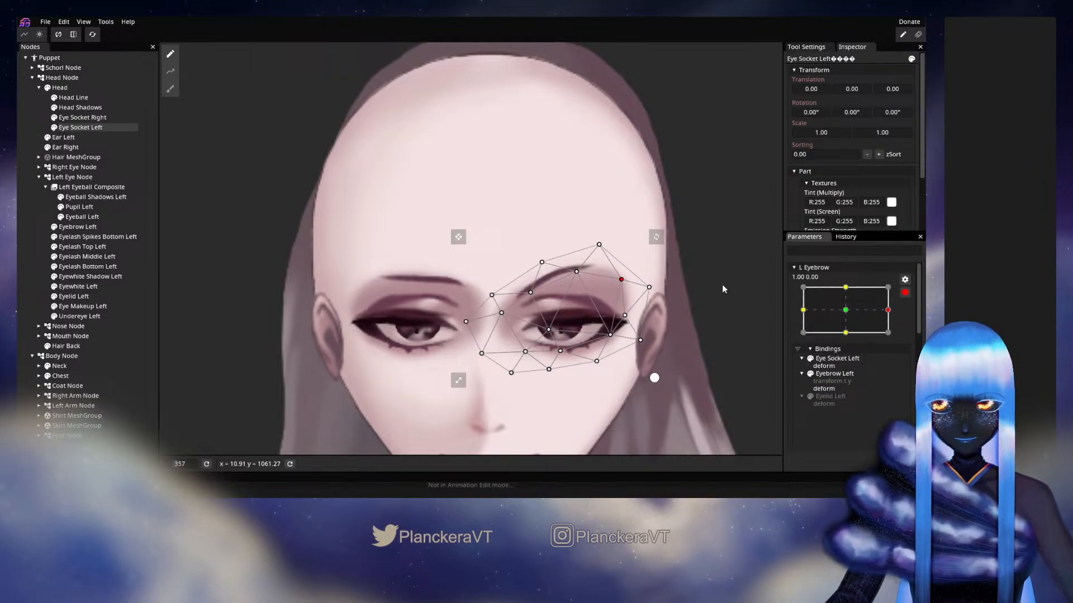
left_click_drag(619, 283, 641, 278)
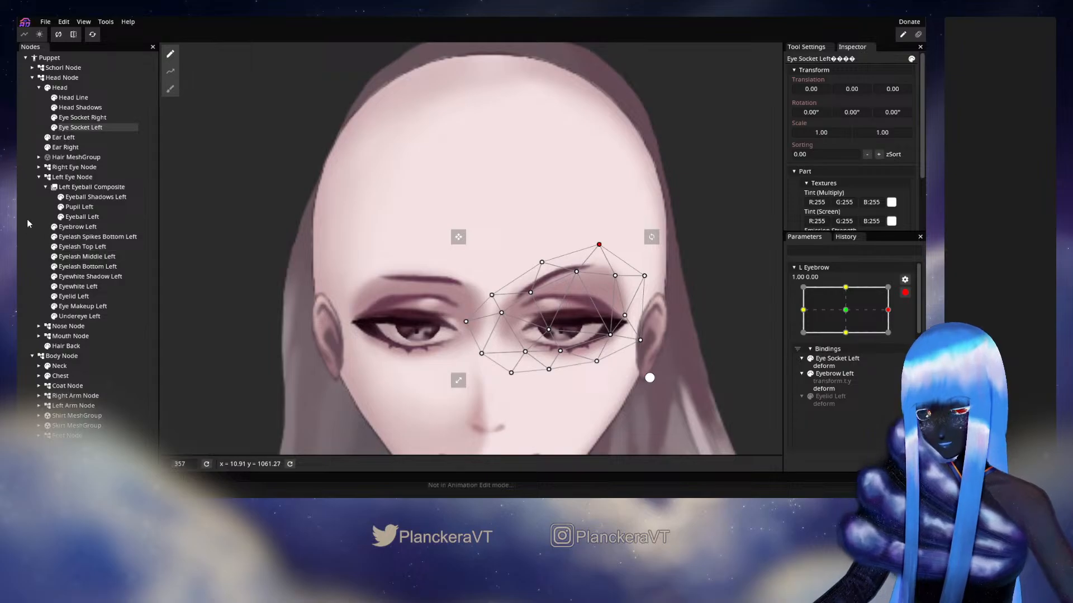
Draw a six-point deform path across Eyelid Left at L Eyebrow 1.00, 0.00, extending past both eye corners
left_click(110, 298)
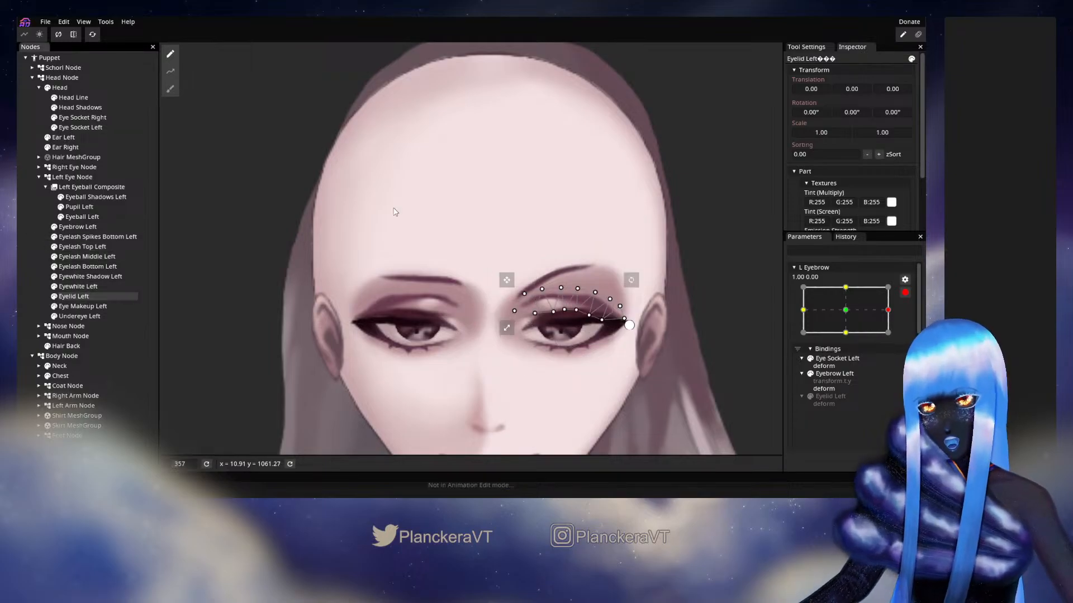
left_click(171, 72)
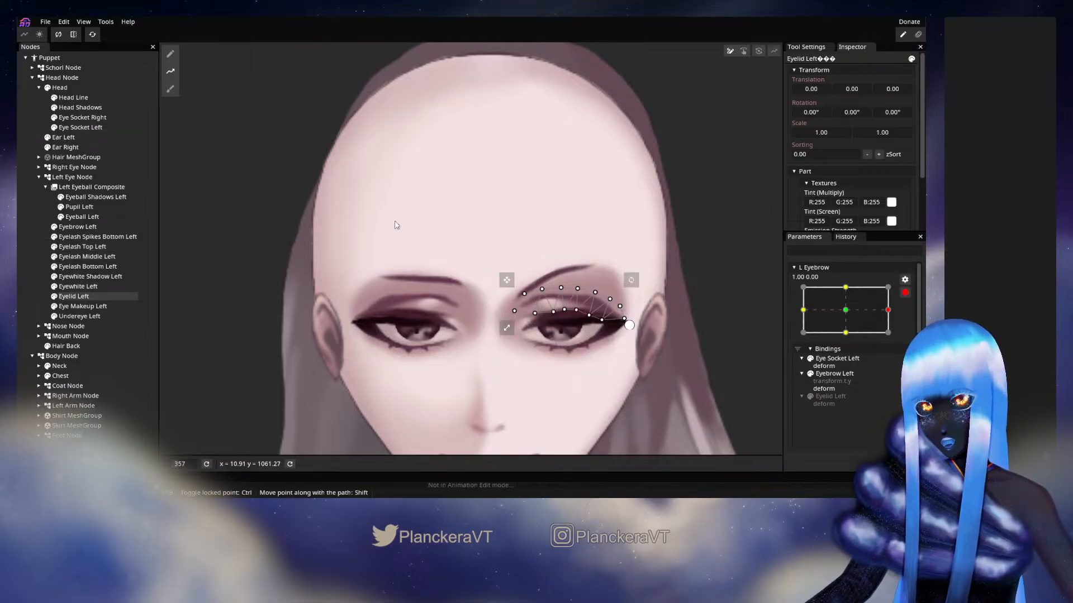
left_click(481, 321)
left_click(542, 297)
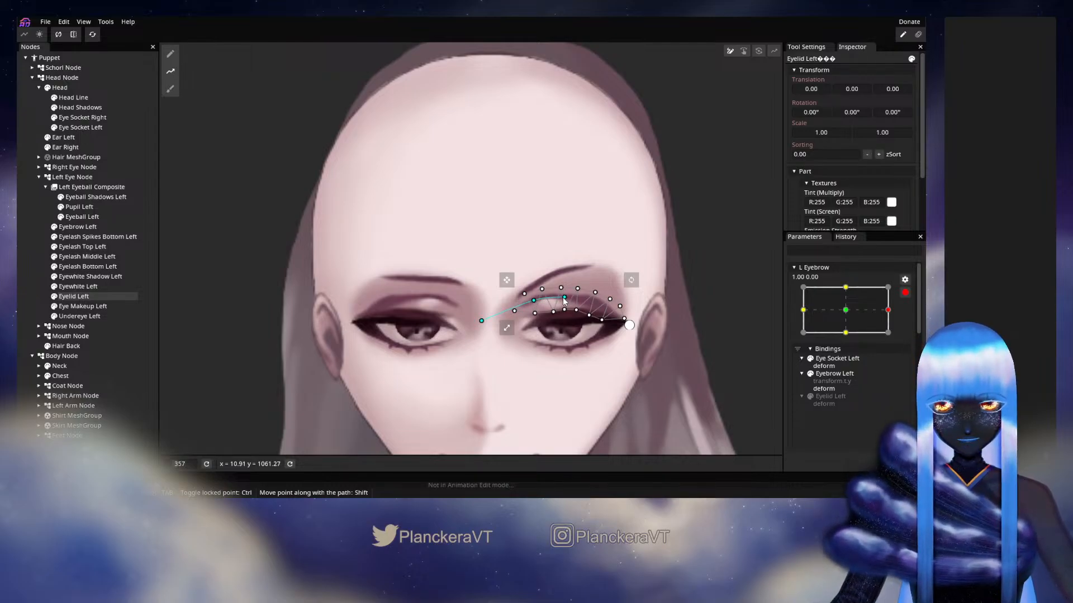
left_click(617, 317)
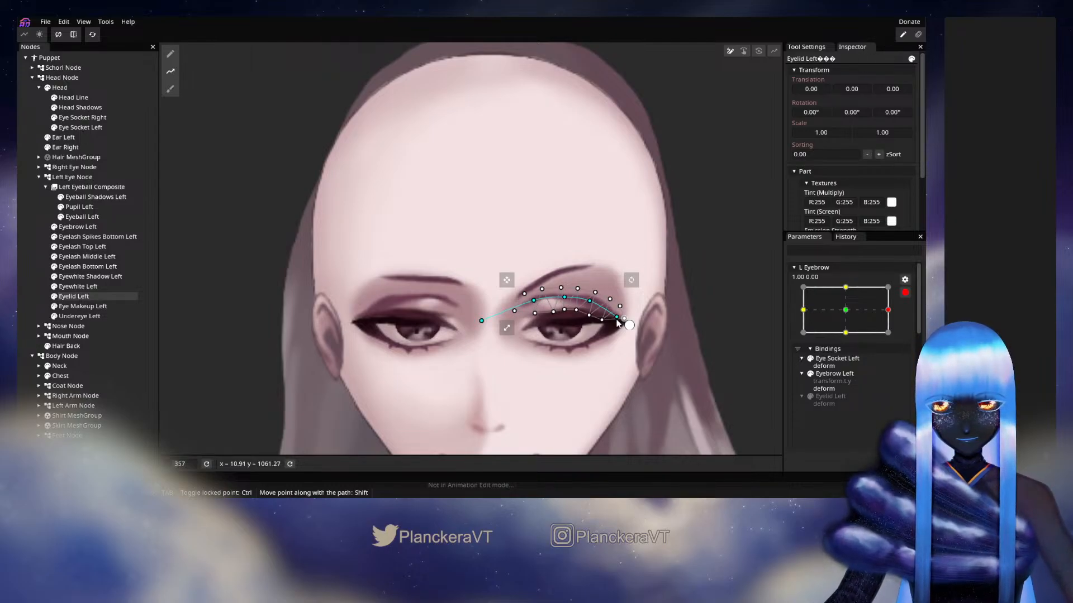
left_click(660, 343)
scroll(563, 379, "up", 1)
scroll(553, 358, "up", 4)
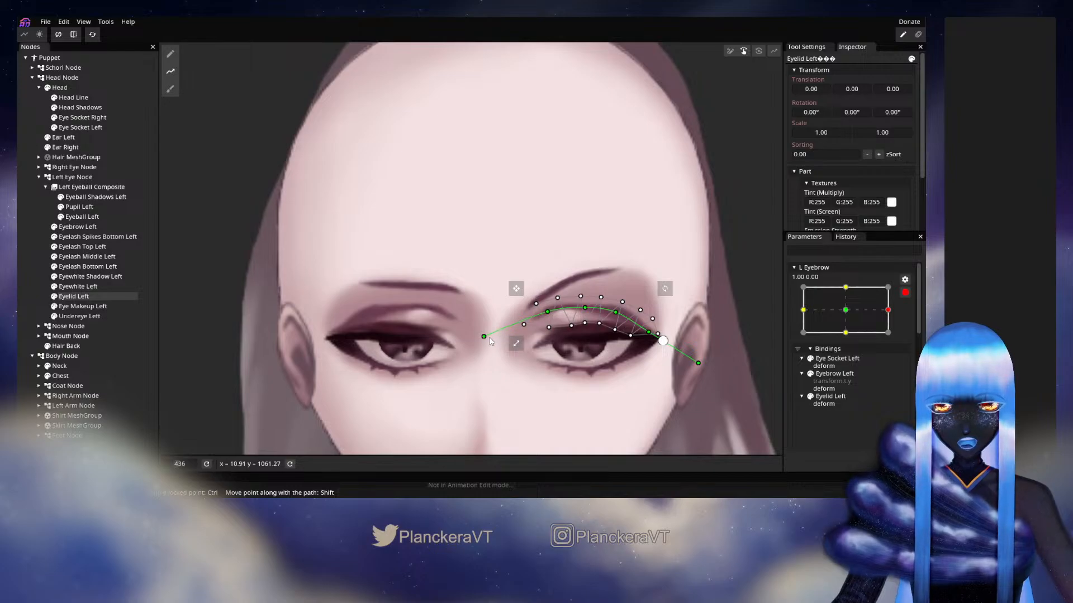
Bend the deform path at L Eyebrow 1.00, 0.00 so Eyelid Left drops at its inner end and arches in the middle
left_click_drag(490, 338, 499, 356)
left_click_drag(547, 314, 617, 310)
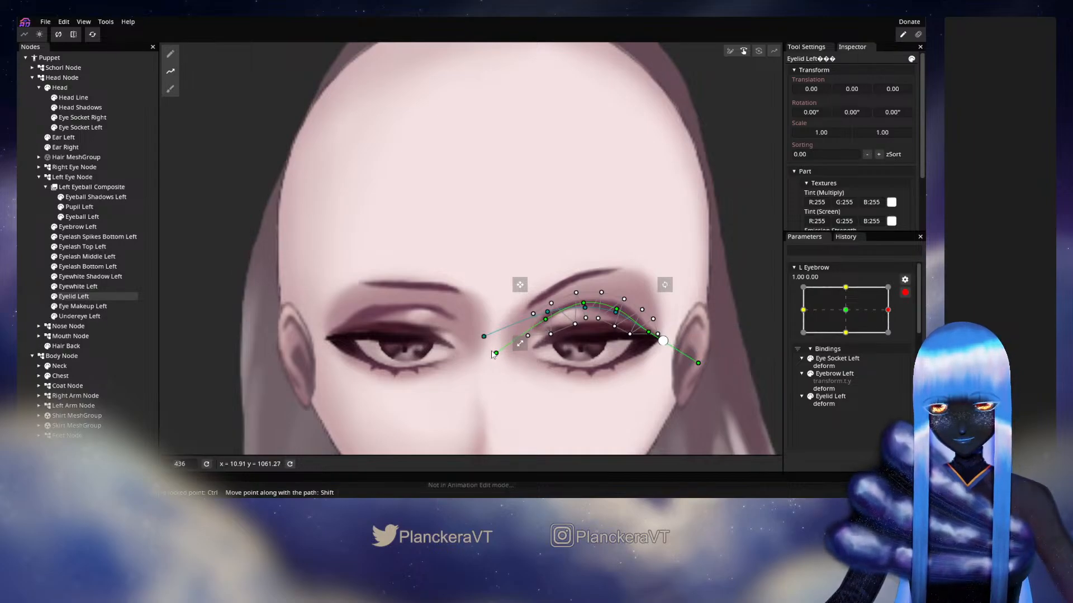
left_click_drag(496, 353, 507, 360)
left_click(108, 242)
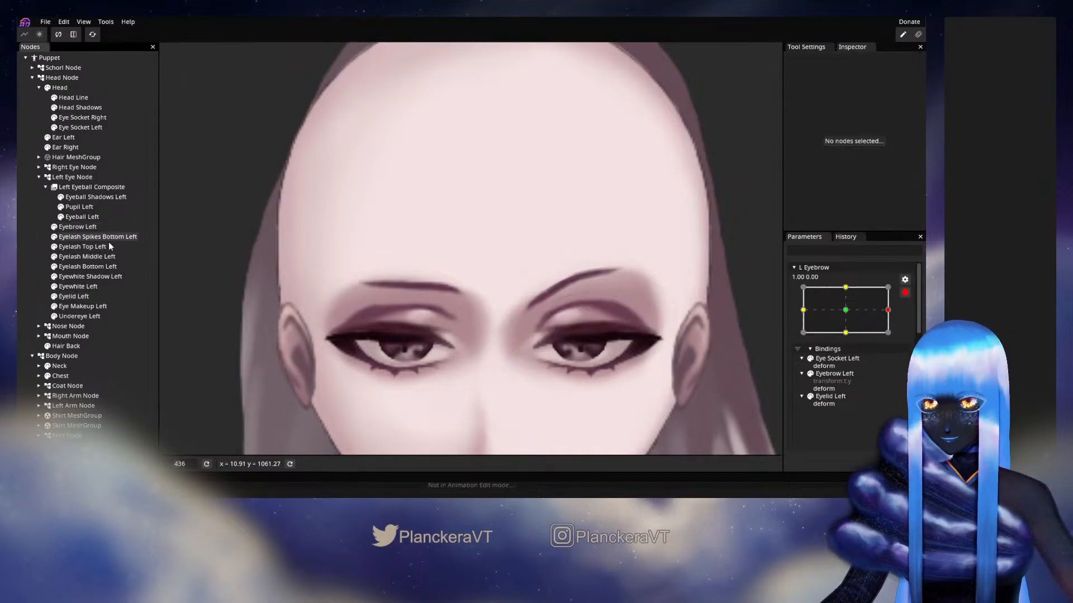
Disarm L Eyebrow and preview its range of poses on the whole face, ending at -1.00, -1.00
scroll(588, 320, "down", 2)
scroll(583, 332, "down", 2)
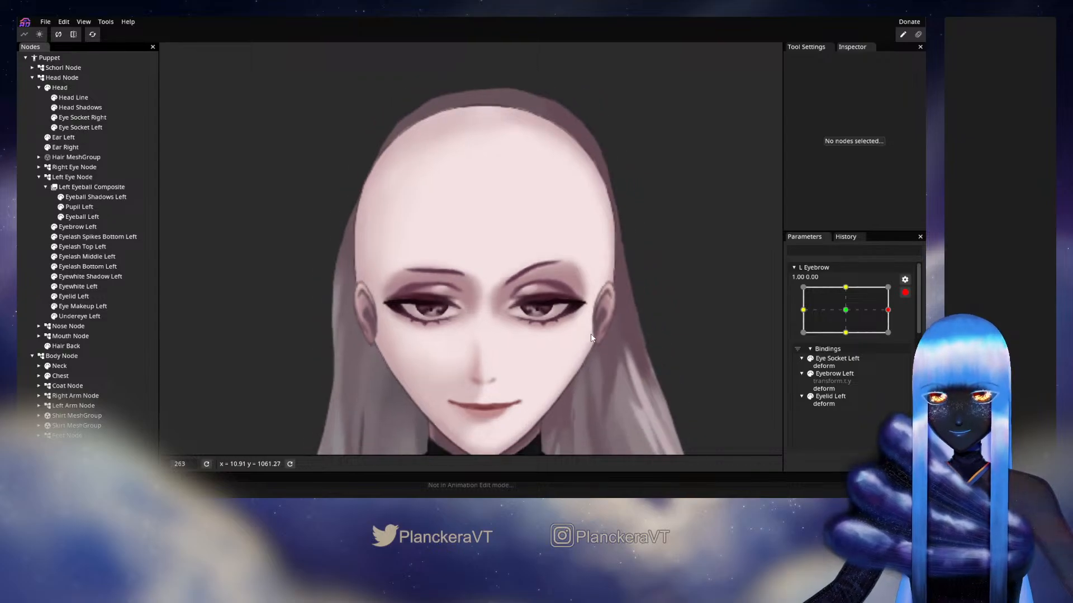
scroll(595, 318, "down", 1)
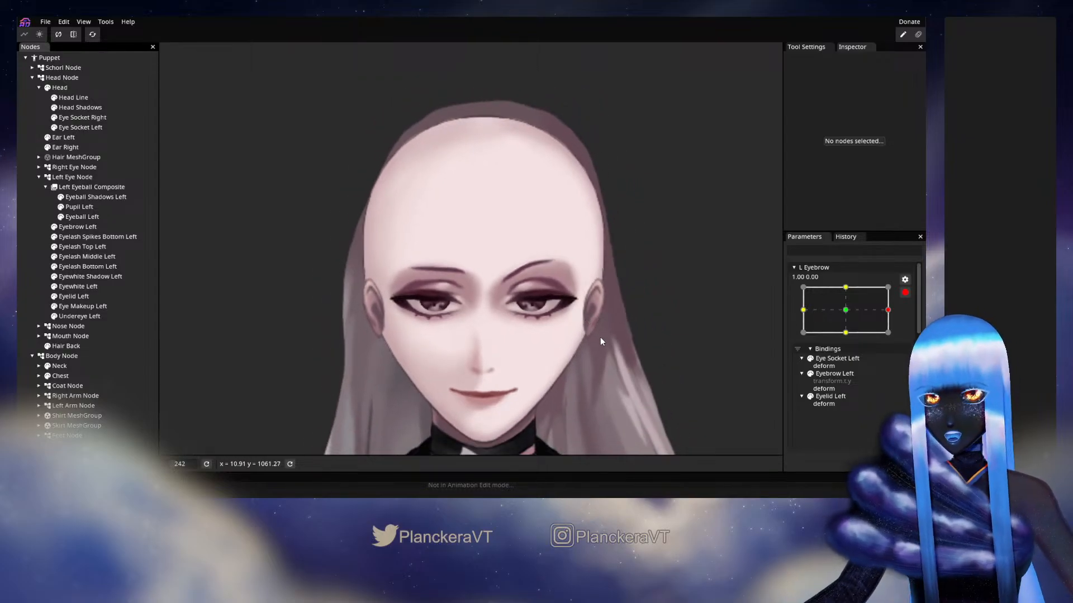
scroll(599, 326, "up", 1)
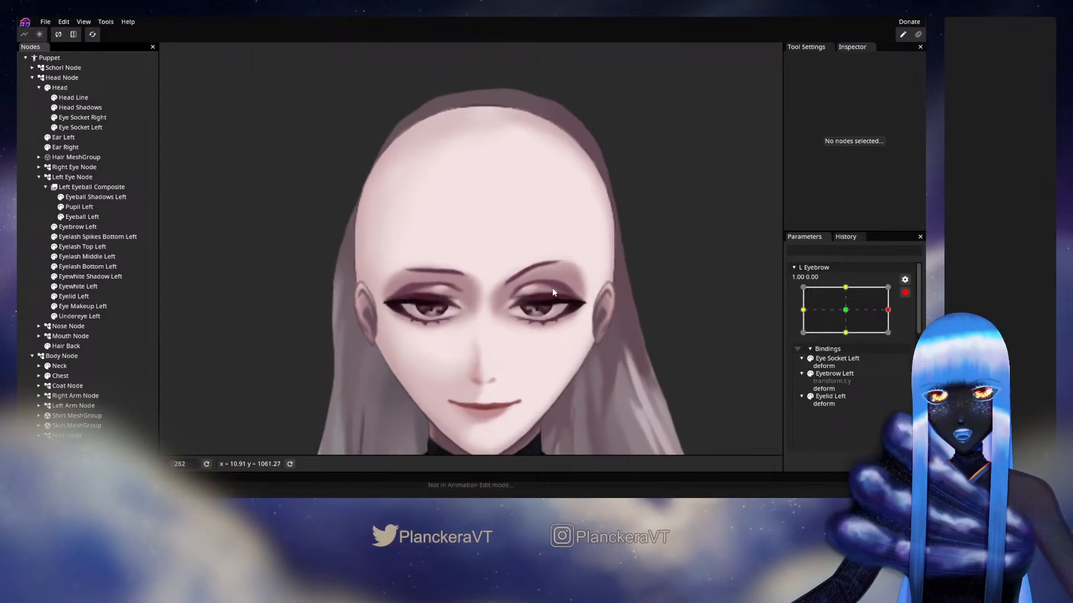
left_click(905, 292)
scroll(867, 382, "down", 4)
left_click_drag(846, 427, 766, 447)
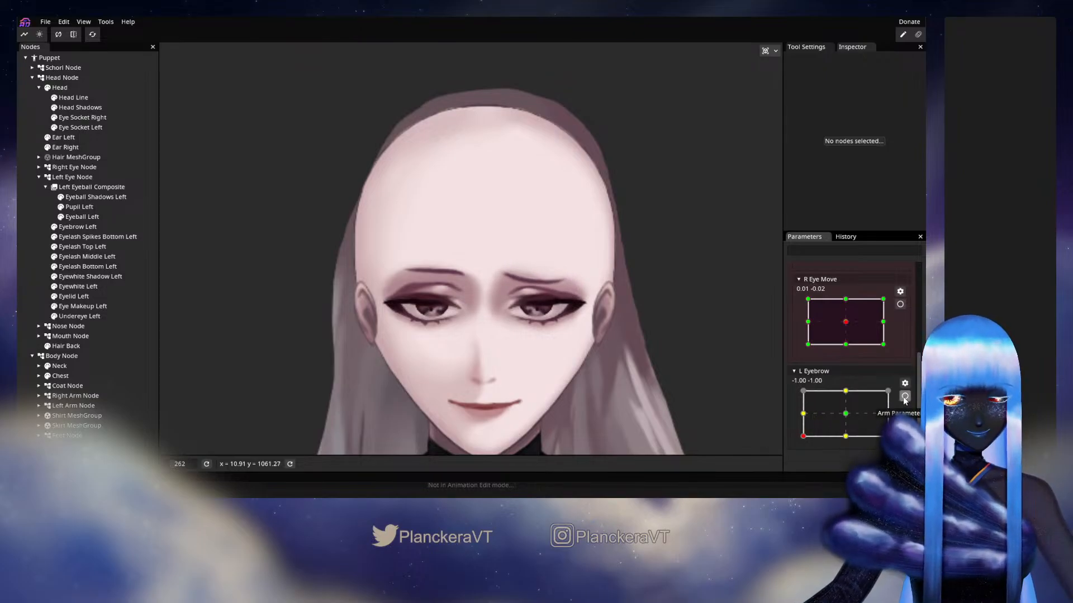
Adjust the outer vertices of Eyelid Left at L Eyebrow -1.00, -1.00 to fit the lid to the eye
scroll(849, 346, "up", 3)
scroll(632, 326, "up", 2)
scroll(631, 325, "up", 3)
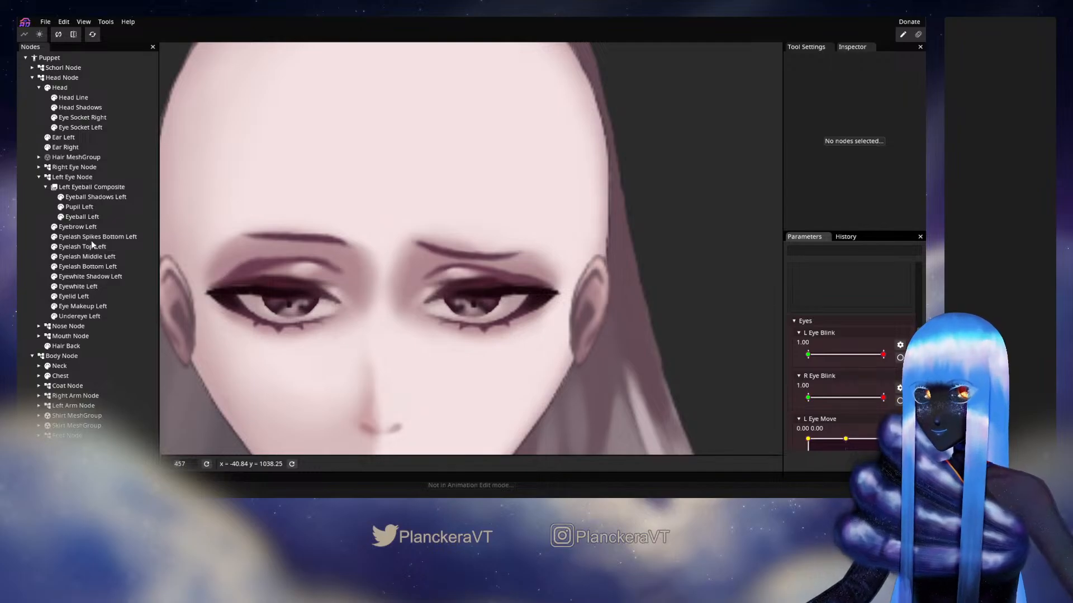
left_click(80, 297)
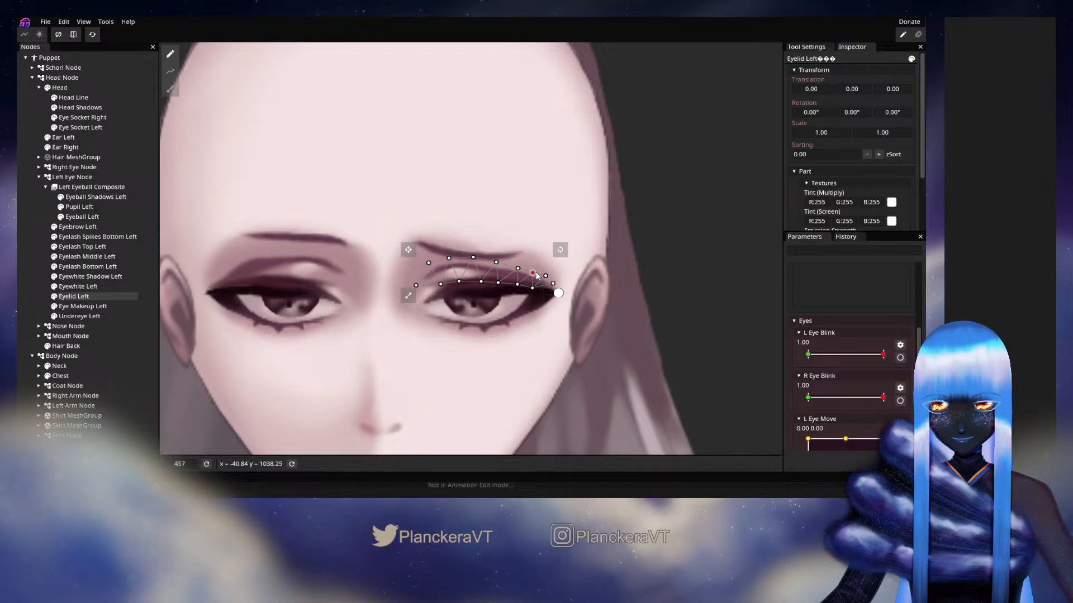
left_click(534, 289)
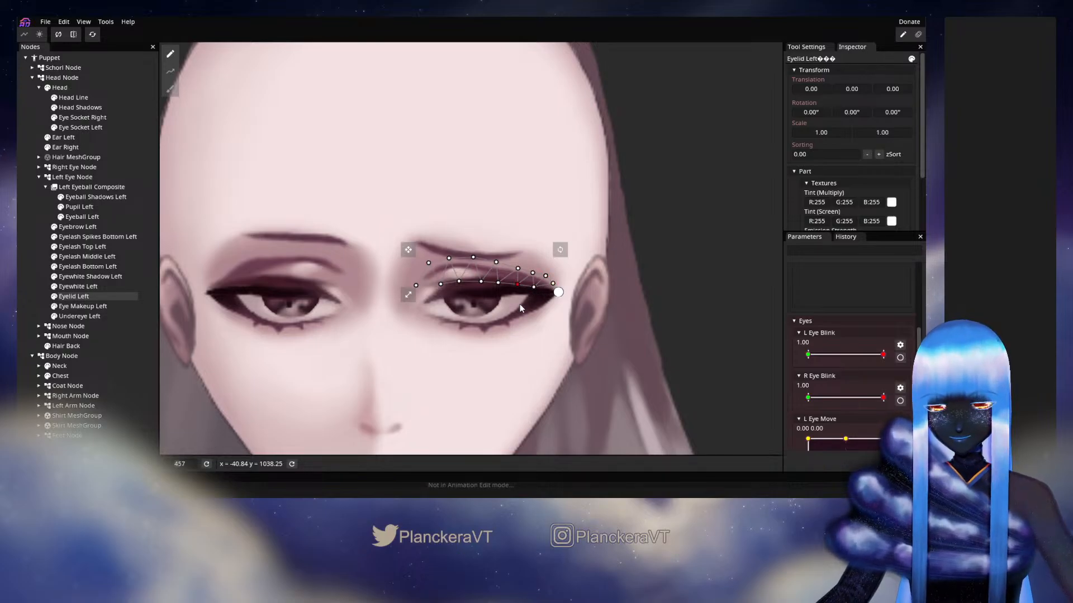
Check Eyelid Left at L Eyebrow -1.00, 1.00 and 1.00, 1.00, and refine its lower-edge and outer vertices at 1.00, -1.00
scroll(858, 337, "up", 5)
left_click(802, 289)
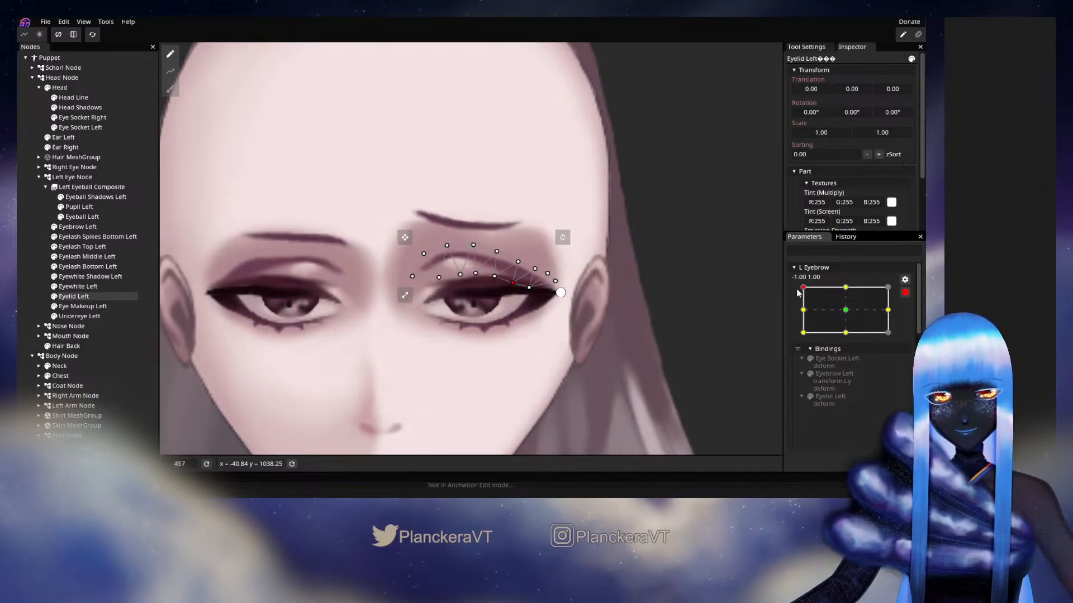
left_click(887, 289)
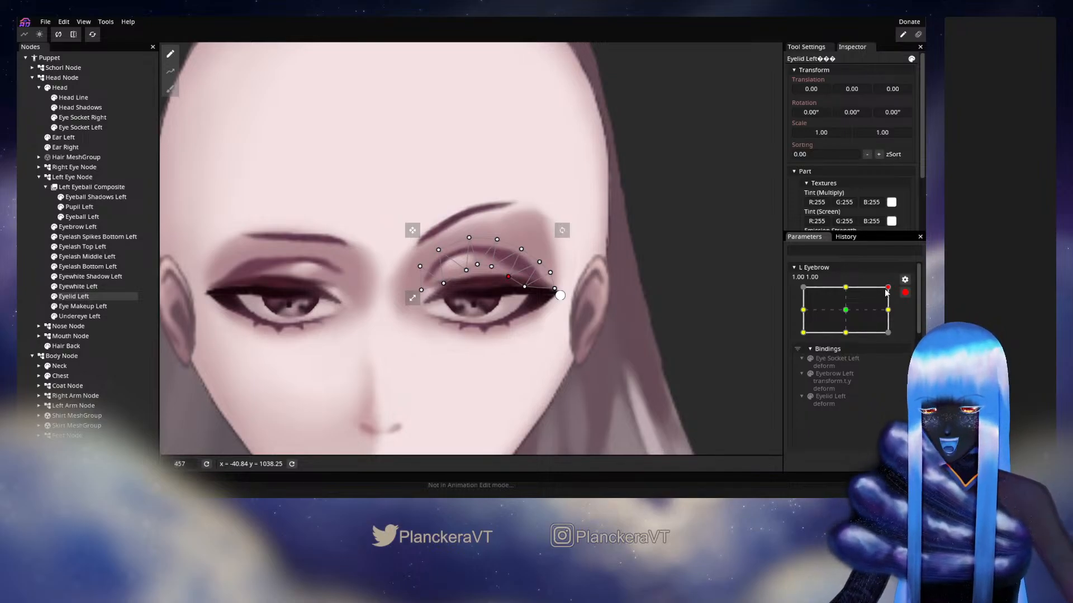
left_click_drag(888, 300, 892, 342)
left_click_drag(509, 282, 552, 274)
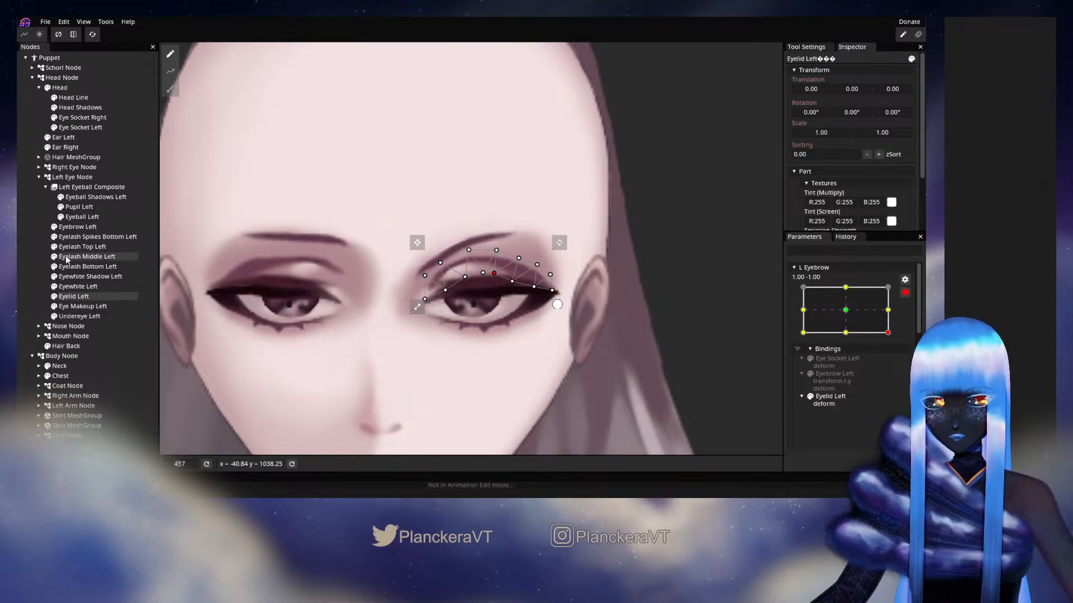
left_click(38, 229)
Disarm L Eyebrow, preview its poses on the face and return the parameter to near its centre
scroll(614, 372, "down", 1)
scroll(615, 375, "down", 5)
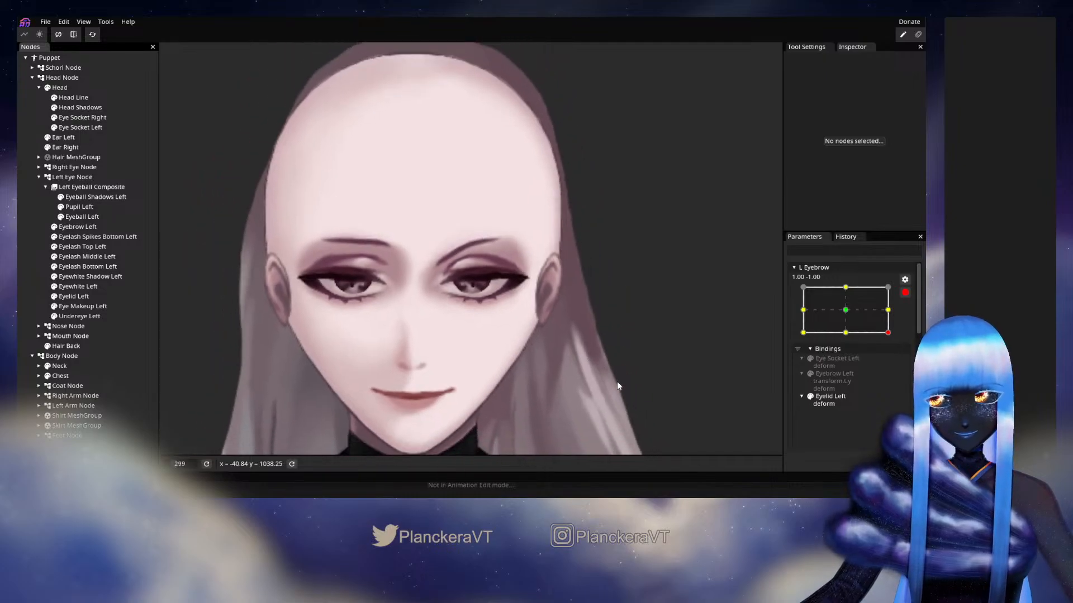
left_click(905, 292)
scroll(864, 393, "down", 5)
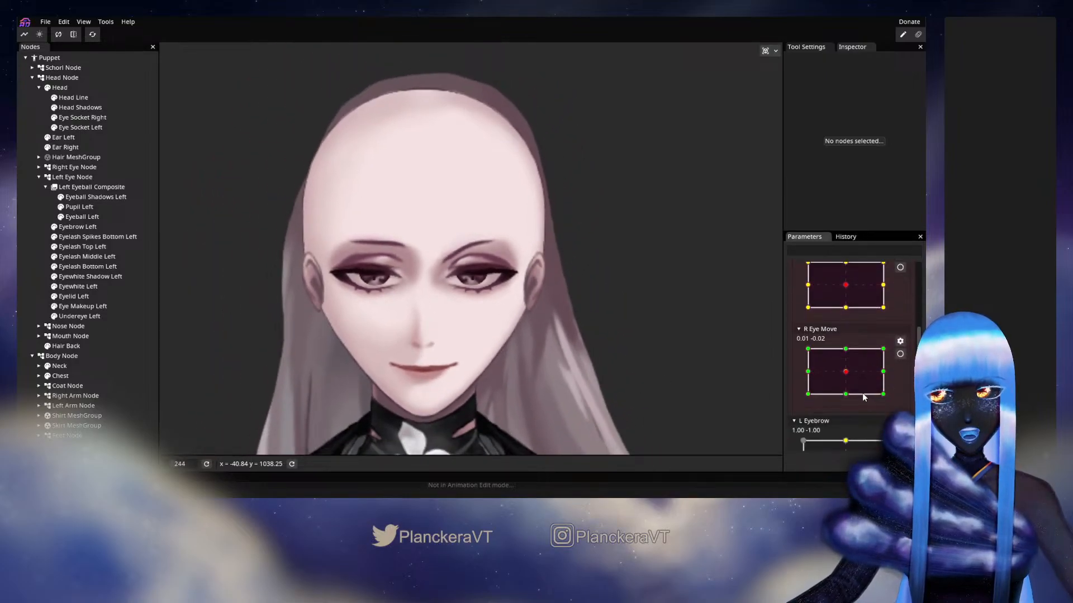
mouse_move(856, 417)
left_mouse_down()
mouse_move(794, 413)
mouse_move(830, 407)
mouse_move(888, 429)
mouse_move(867, 401)
mouse_move(854, 434)
mouse_move(845, 414)
left_mouse_up()
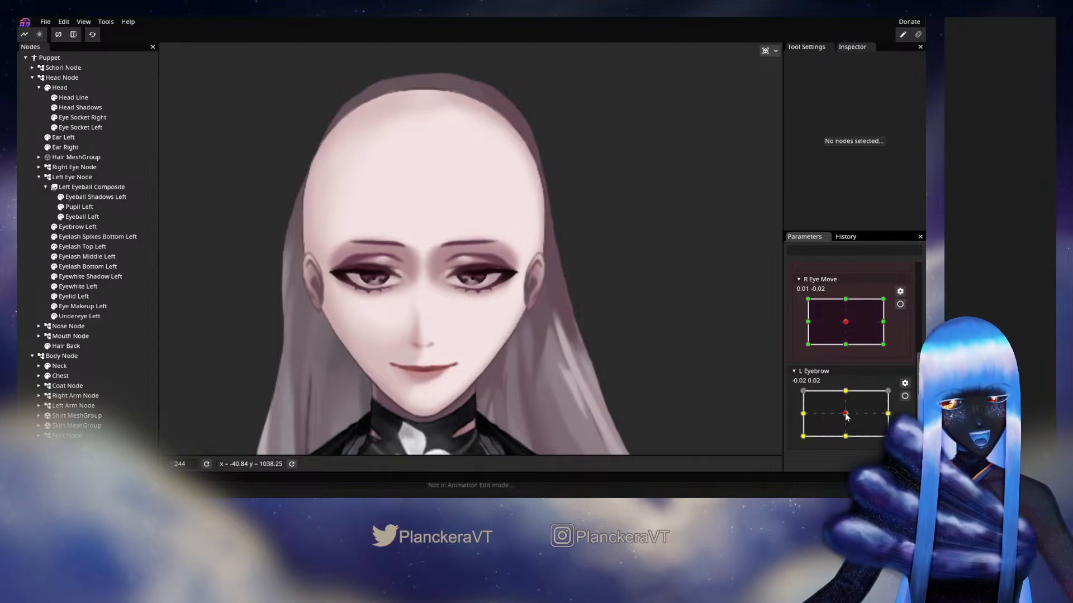
Move the L Eyebrow parameter into the Eyes group and reset all parameters to their default positions
left_click_drag(826, 375, 820, 272)
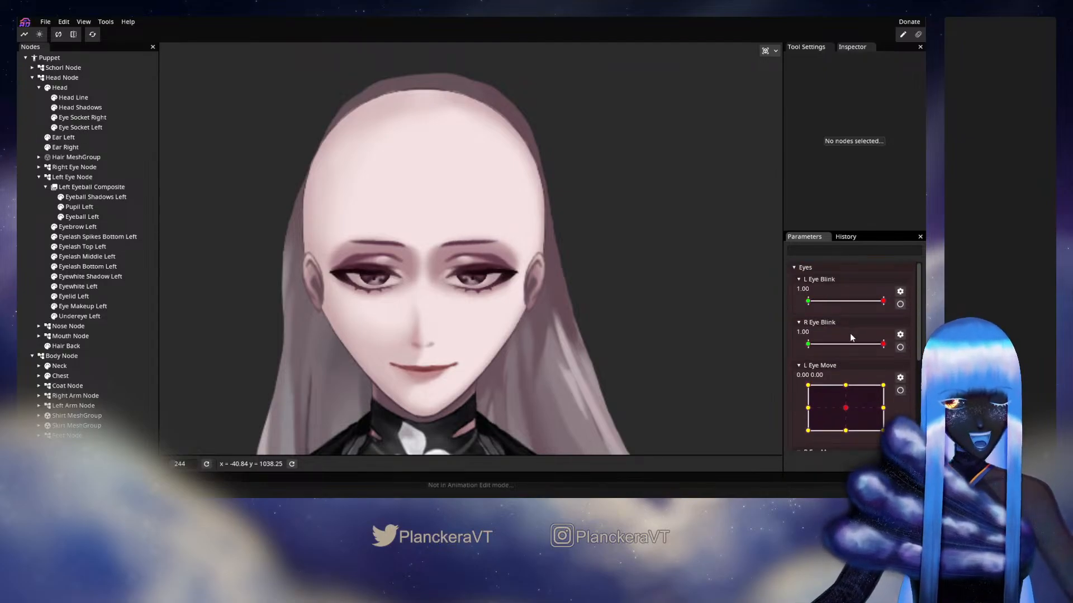
scroll(852, 350, "down", 3)
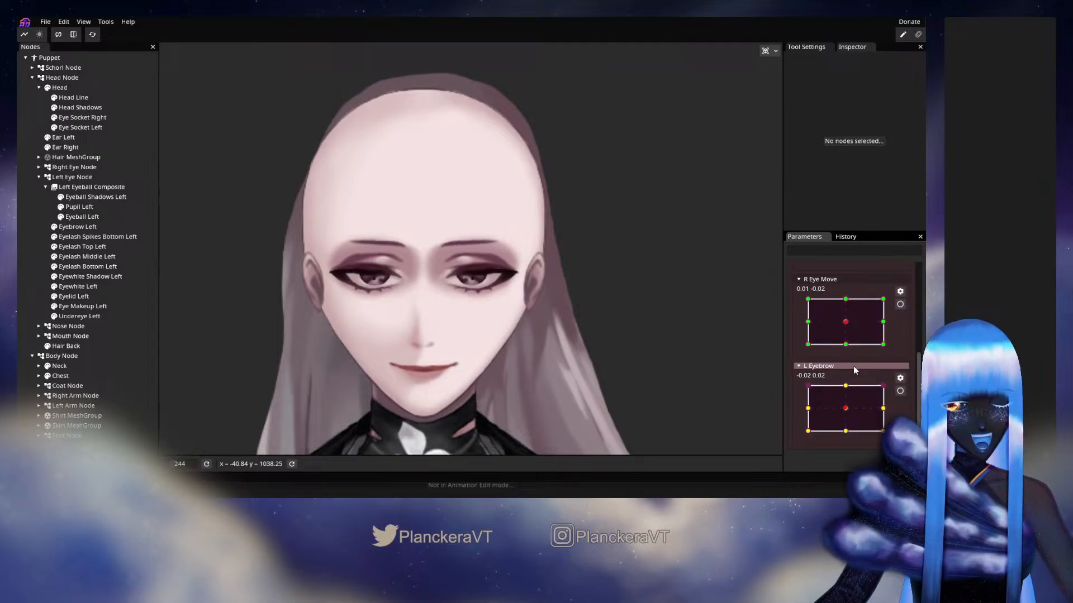
left_click(92, 34)
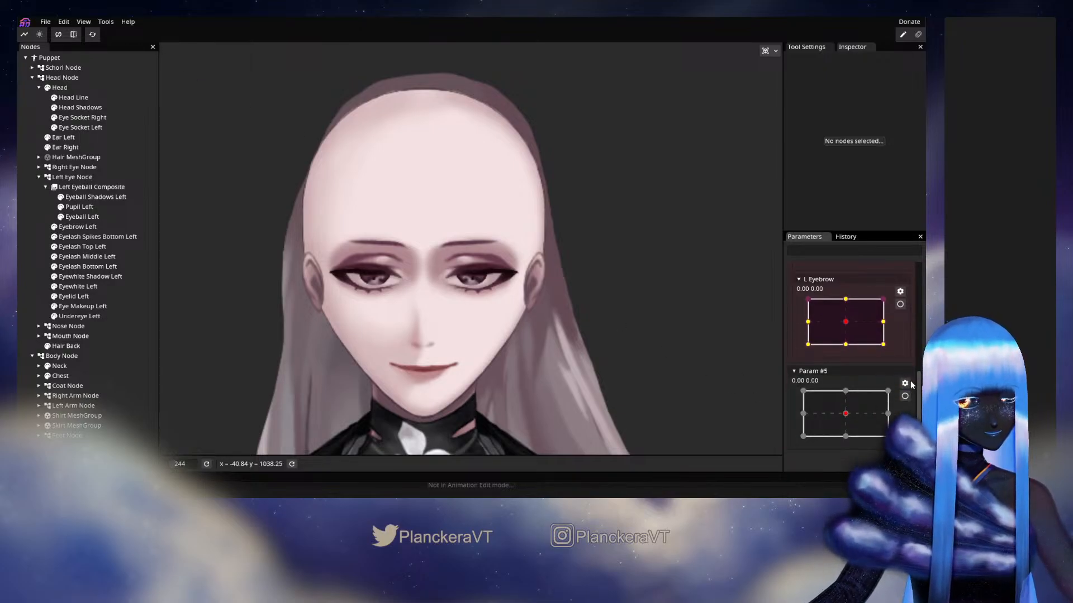
Add a two-axis parameter named R Eyebrow with X and Y ranges of -1.00 to 1.00
scroll(872, 324, "down", 2)
right_click(834, 262)
left_click(852, 266)
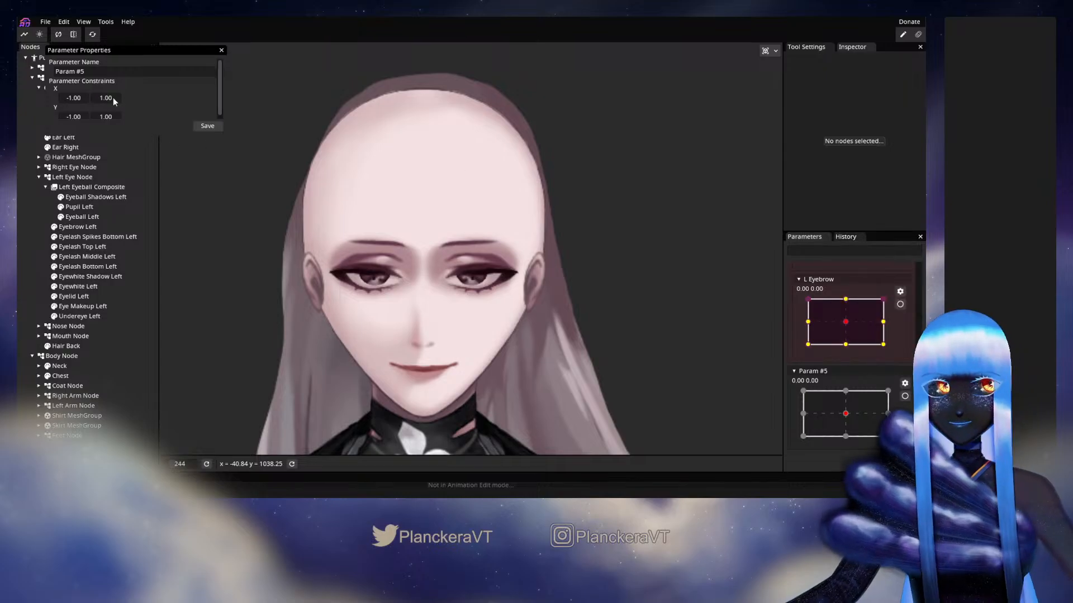
type("R E")
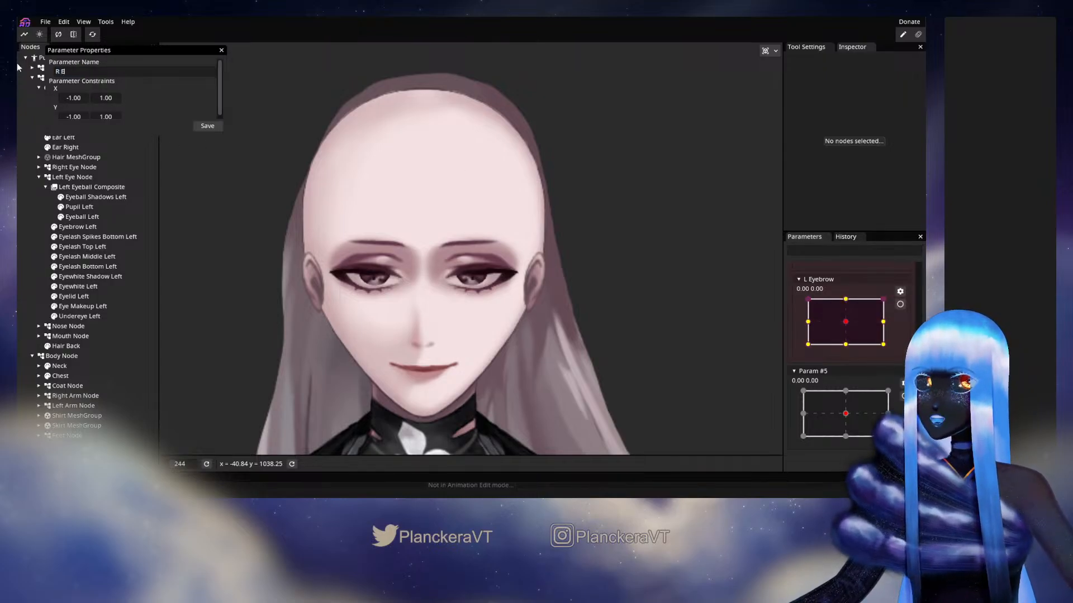
type("yebrow Mov")
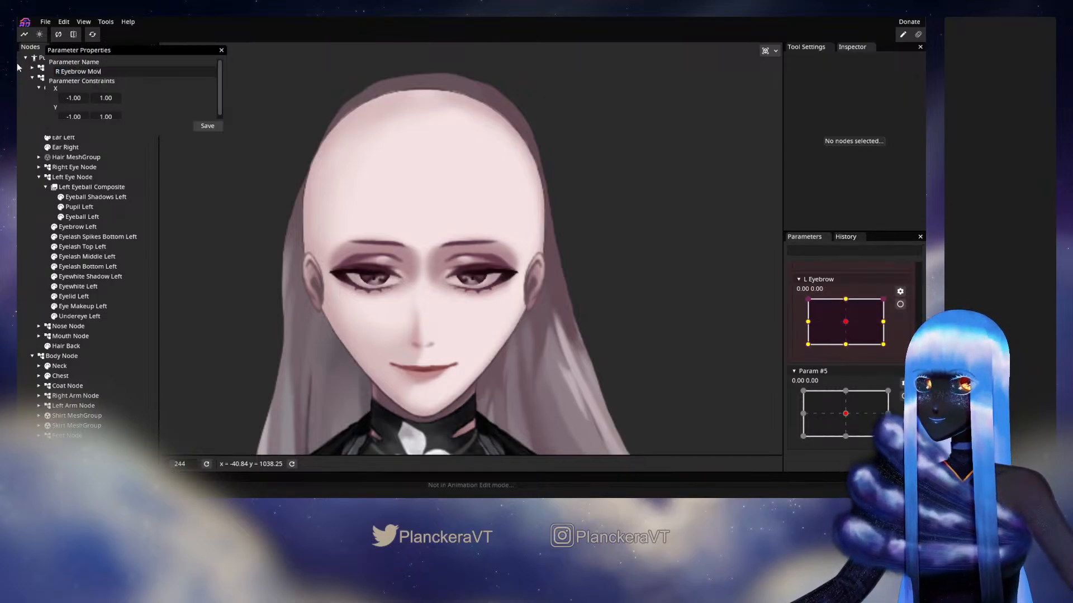
key("BackSpace")
key("BackSpace")
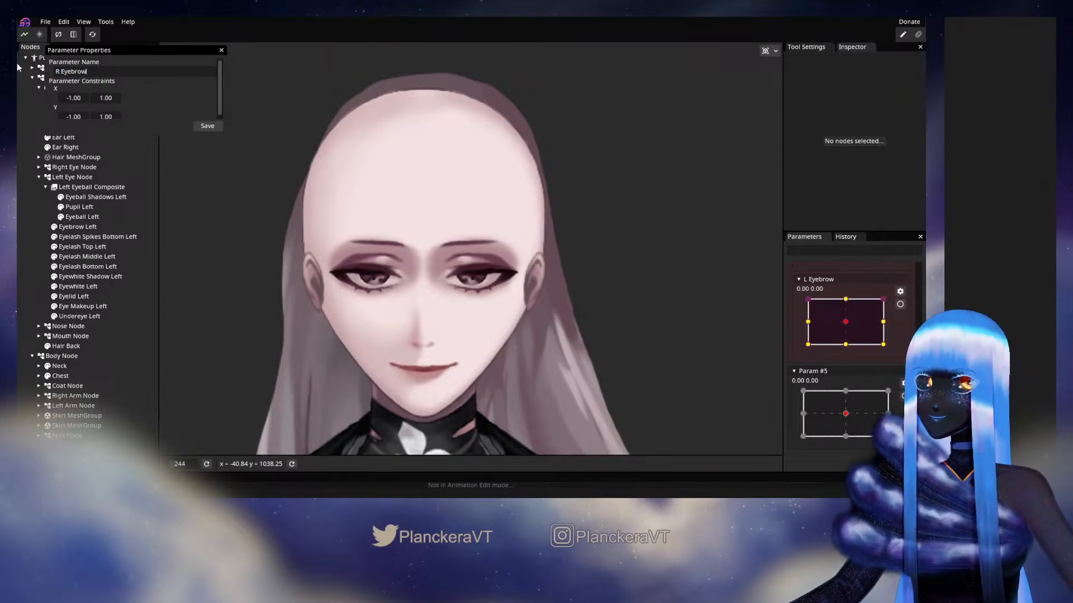
left_click(207, 126)
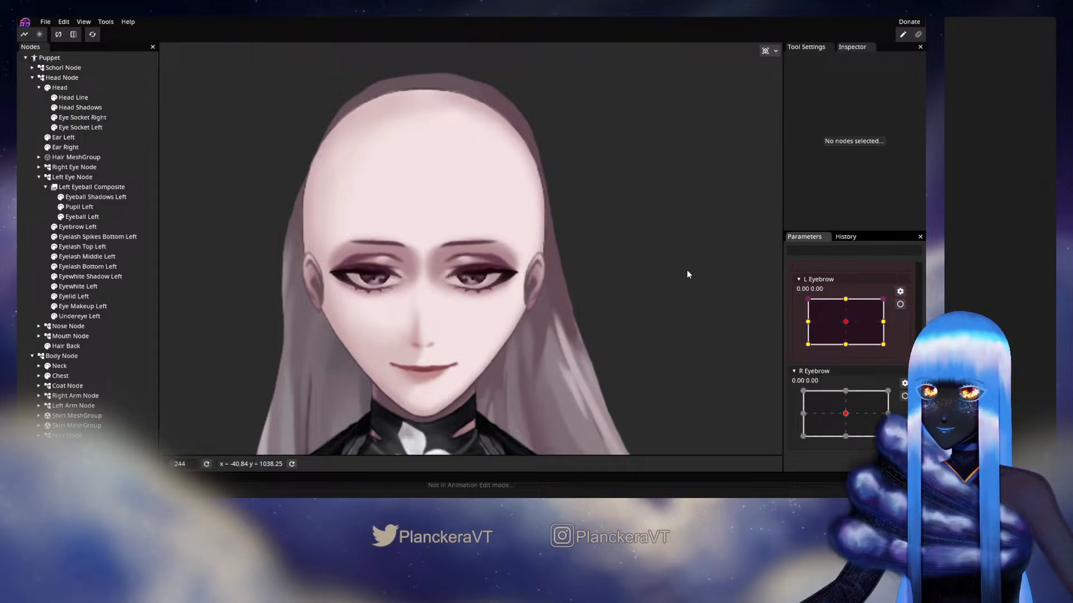
Copy L Eyebrow, paste it horizontally flipped into R Eyebrow, and test the mirrored right eyebrow poses
left_click(900, 291)
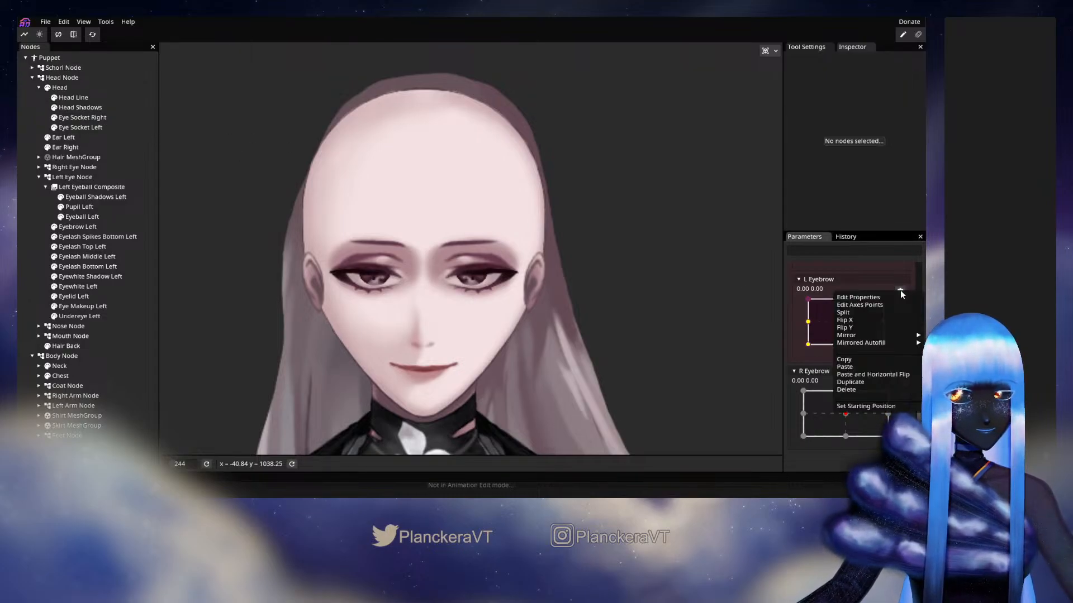
left_click(871, 359)
left_click(904, 383)
left_click(892, 343)
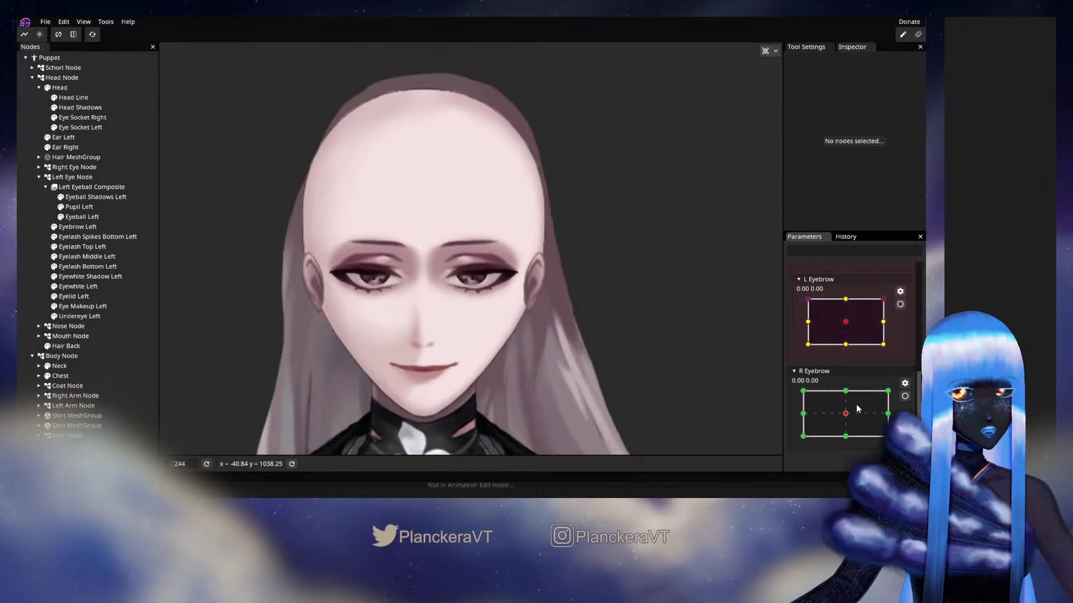
left_click_drag(856, 404, 888, 413)
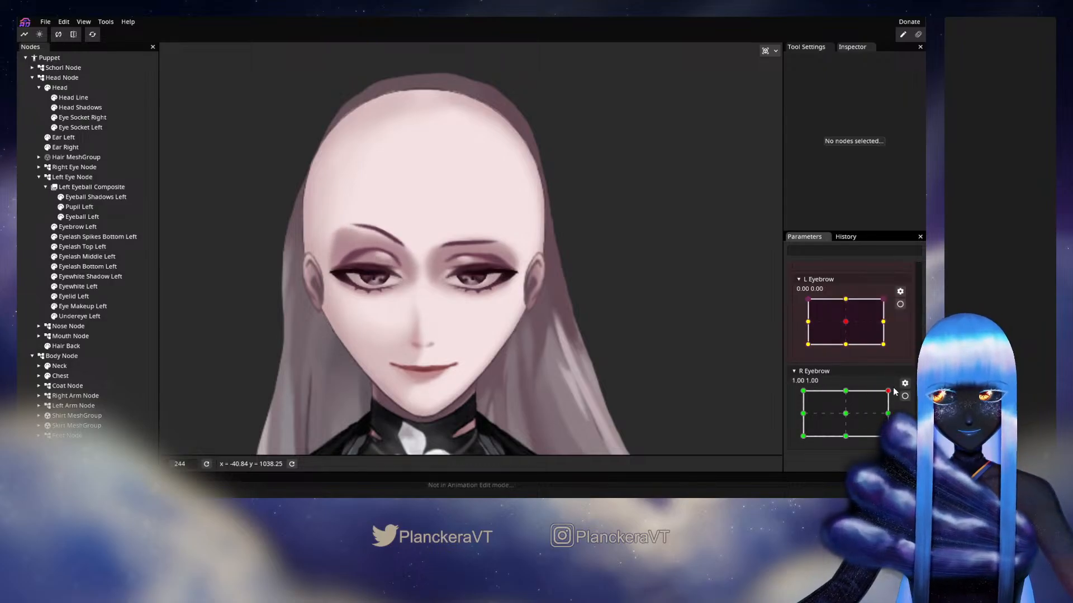
left_click_drag(888, 414, 847, 418)
Move the R Eyebrow parameter into the Eyes group and test the L Eyebrow movement again
left_click_drag(842, 371, 832, 268)
scroll(871, 351, "down", 6)
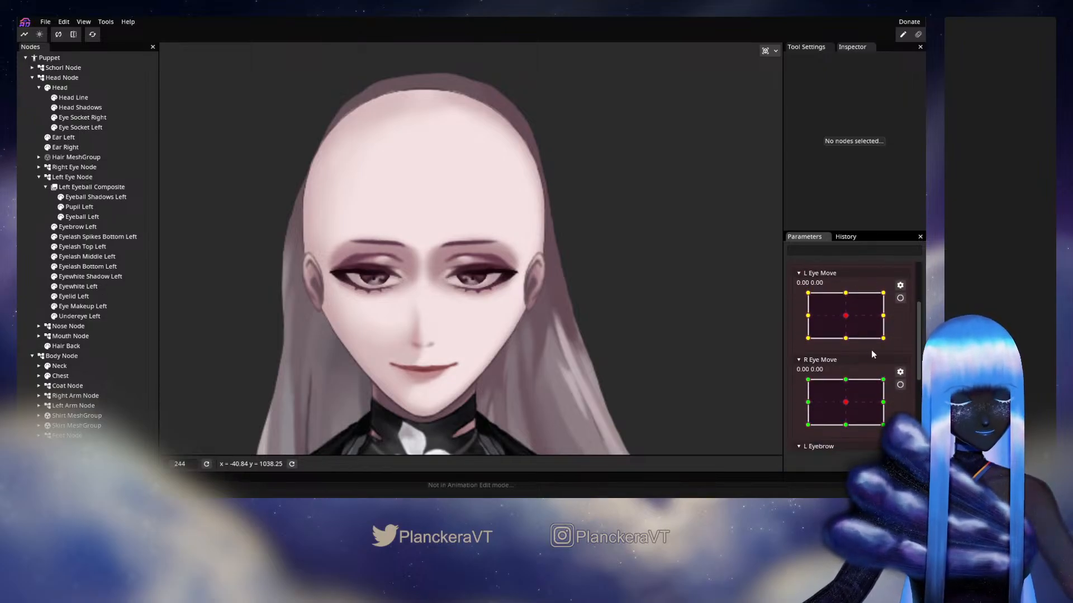
mouse_move(853, 336)
left_mouse_down()
mouse_move(838, 330)
mouse_move(852, 318)
mouse_move(835, 334)
mouse_move(862, 301)
mouse_move(846, 322)
left_mouse_up()
scroll(876, 343, "up", 2)
scroll(876, 346, "up", 1)
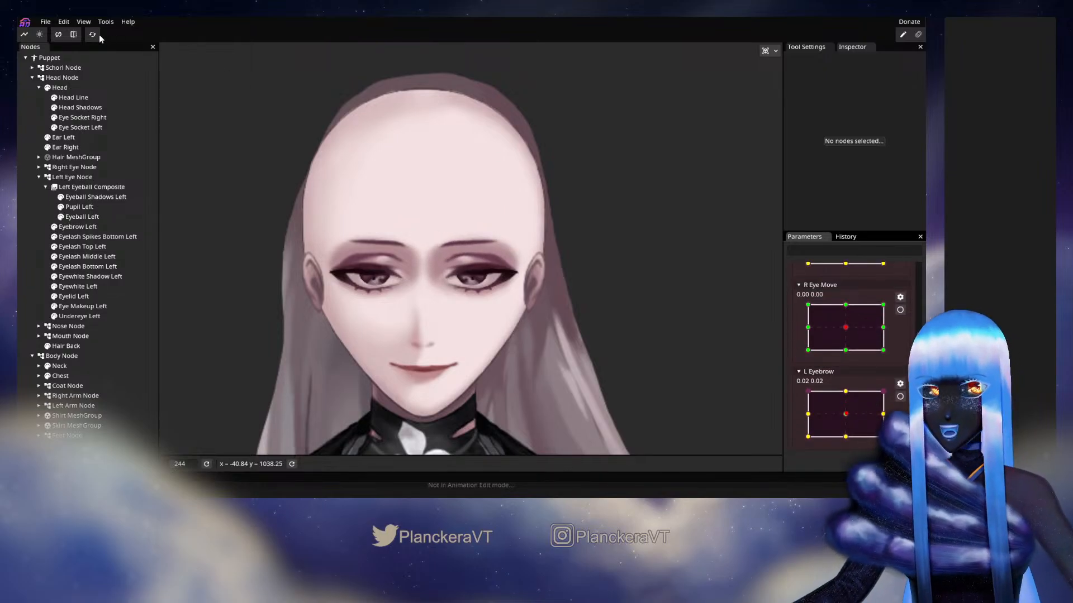
Make the Hair MeshGroup visible again and clear the node selection
scroll(852, 375, "up", 5)
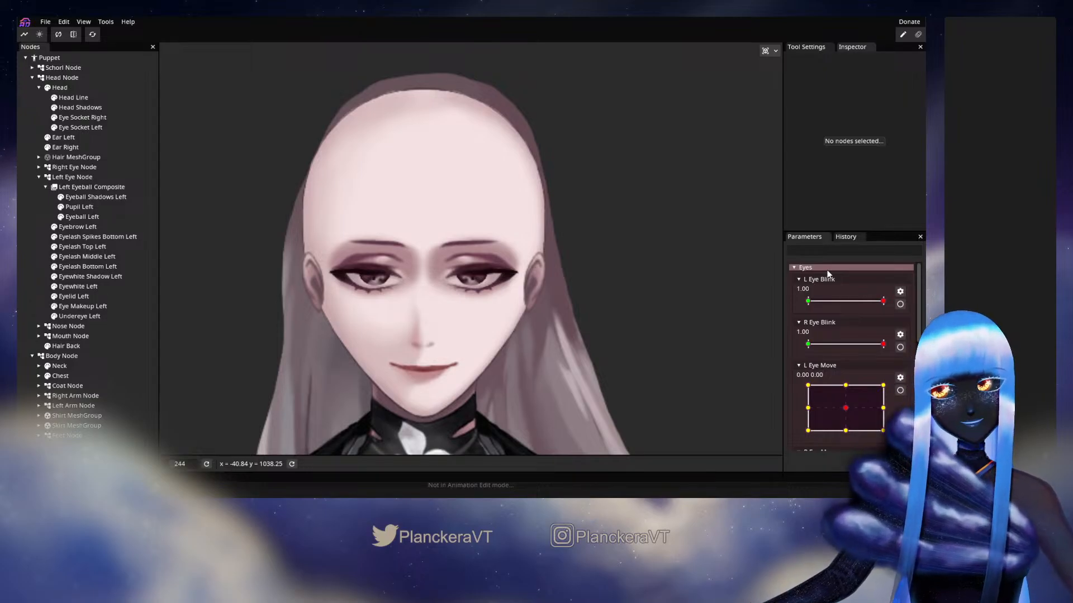
left_click(76, 157)
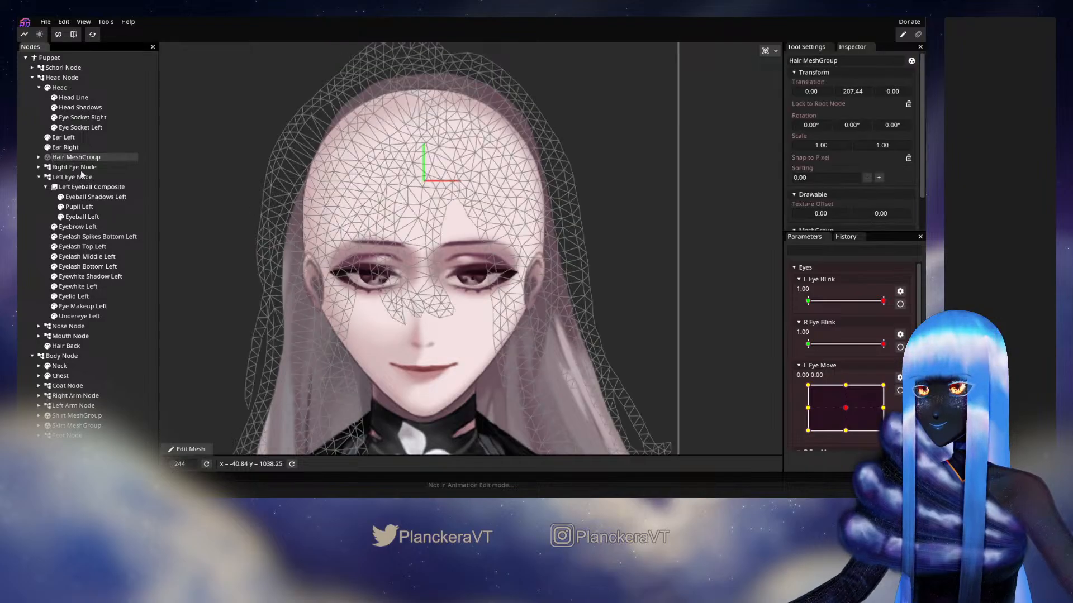
left_click(29, 138)
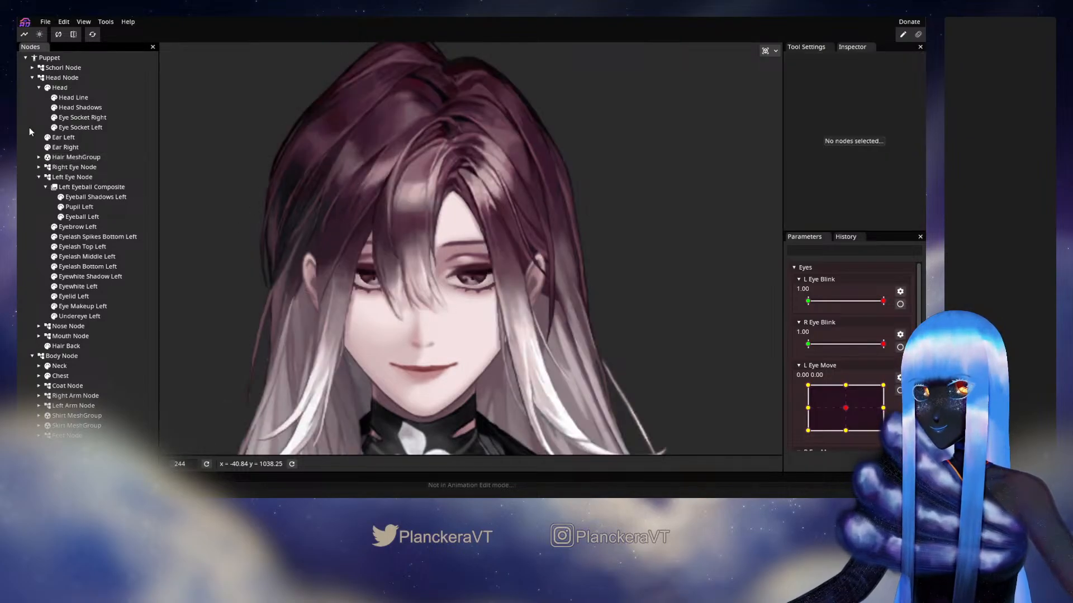
Test the L Eye Blink, L Eye Move and L Eyebrow parameters with the hair shown, and reset all parameters to their defaults
scroll(451, 307, "down", 3)
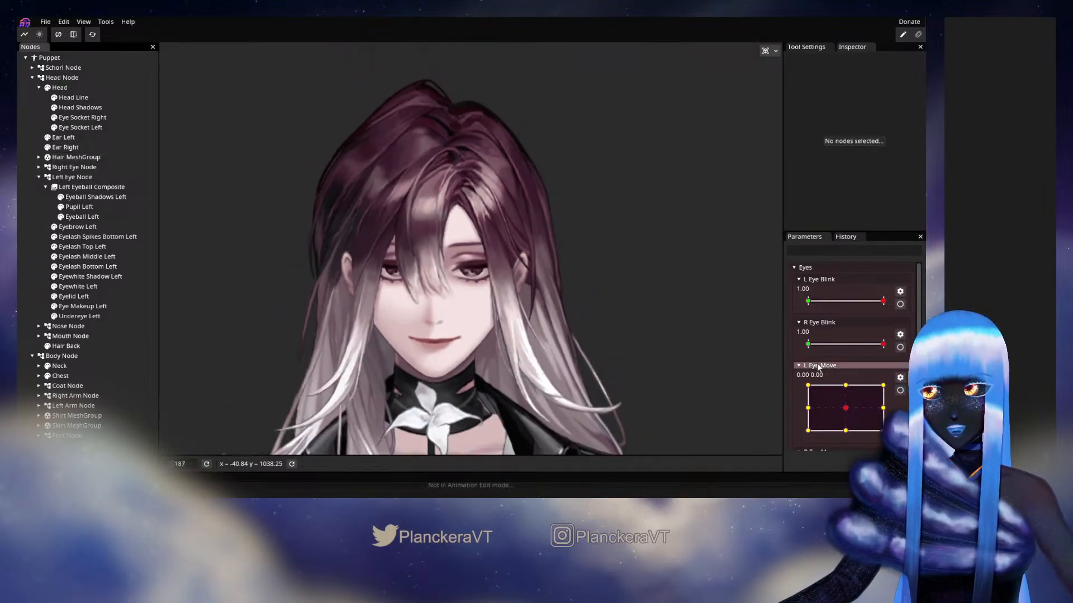
mouse_move(884, 301)
left_mouse_down()
mouse_move(832, 302)
mouse_move(888, 303)
left_mouse_up()
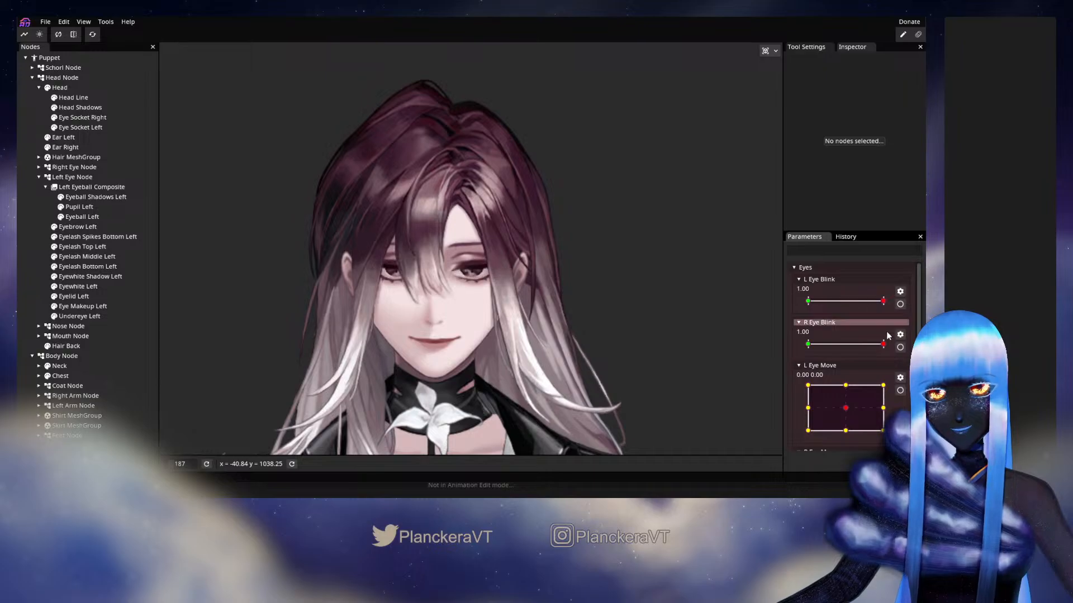
left_click_drag(843, 412, 858, 385)
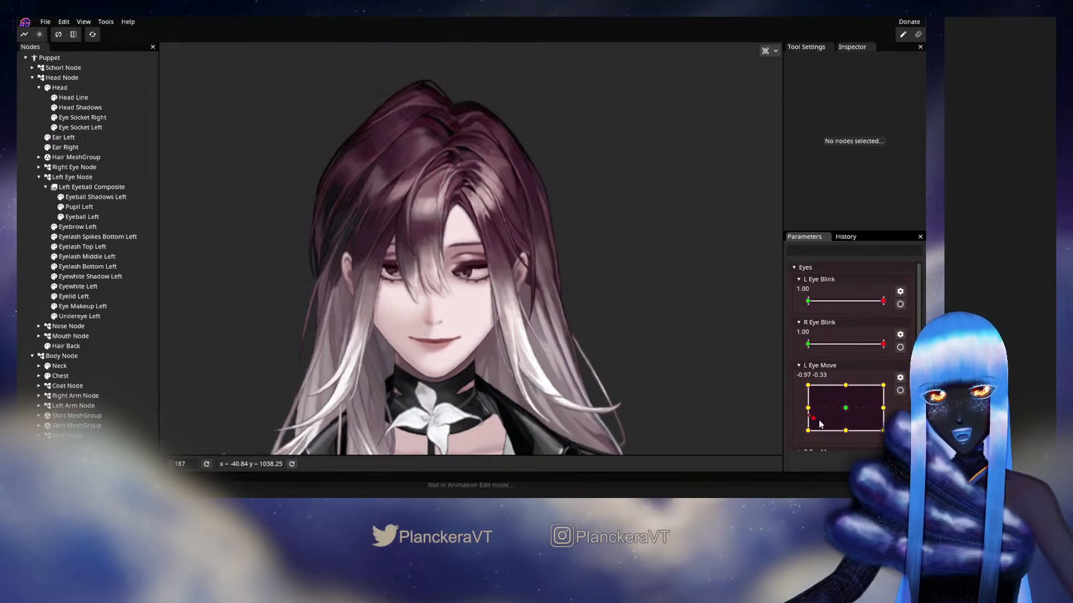
left_click_drag(820, 424, 846, 399)
scroll(867, 404, "down", 5)
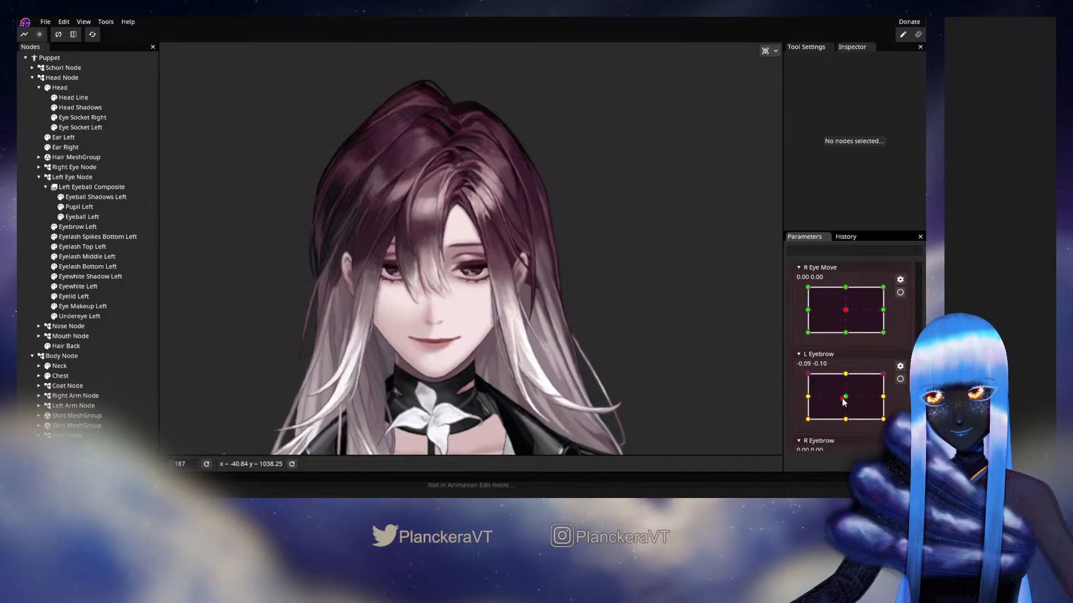
left_click(93, 34)
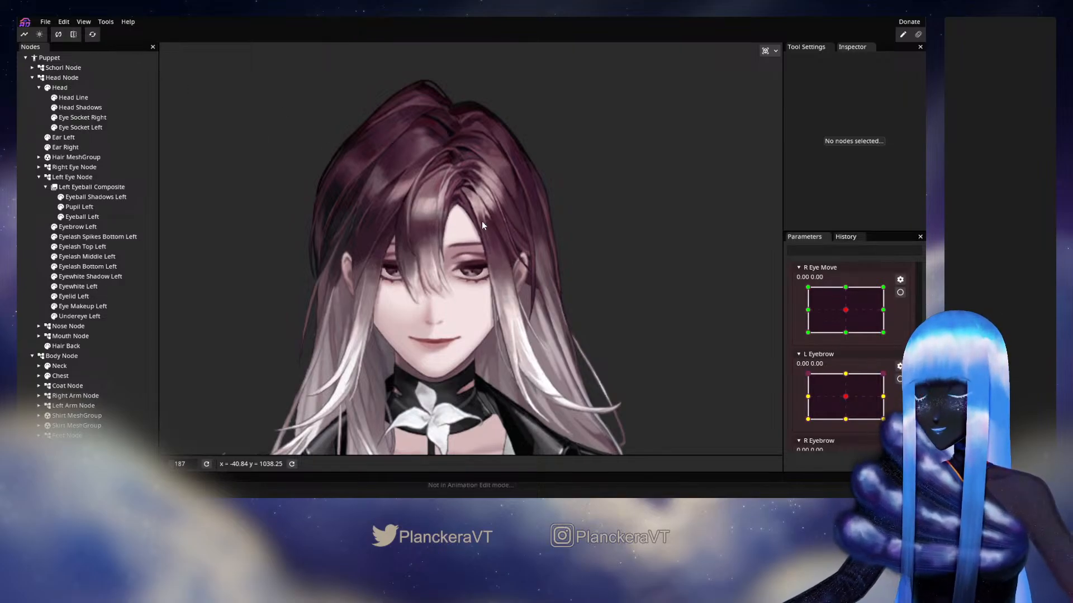
Check the puppet's overall look in its default pose and open the project's file commands
scroll(504, 273, "down", 5)
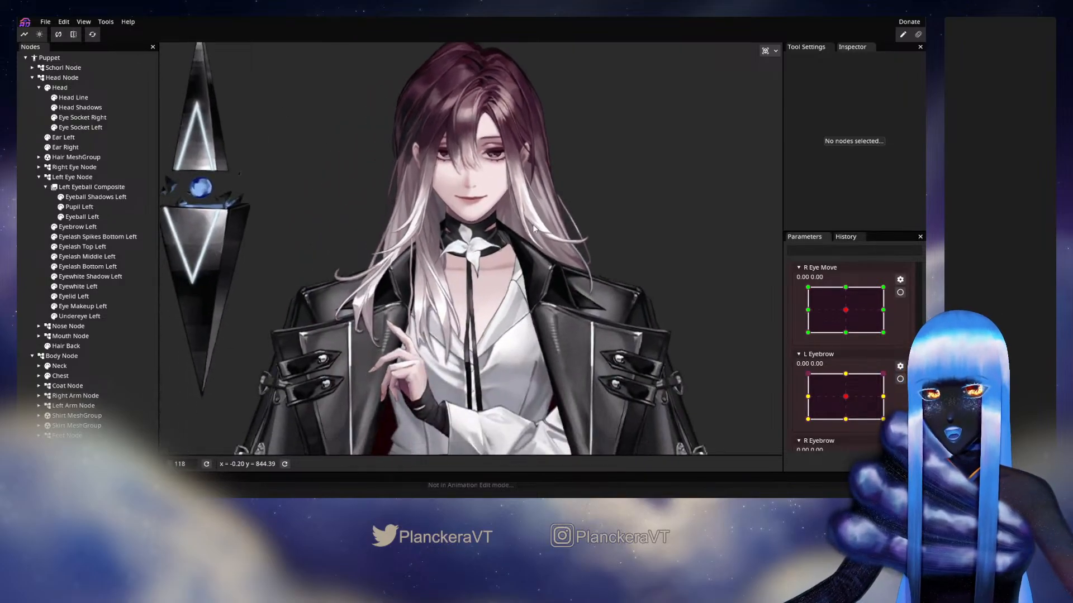
left_click_drag(538, 248, 531, 294)
scroll(549, 292, "up", 3)
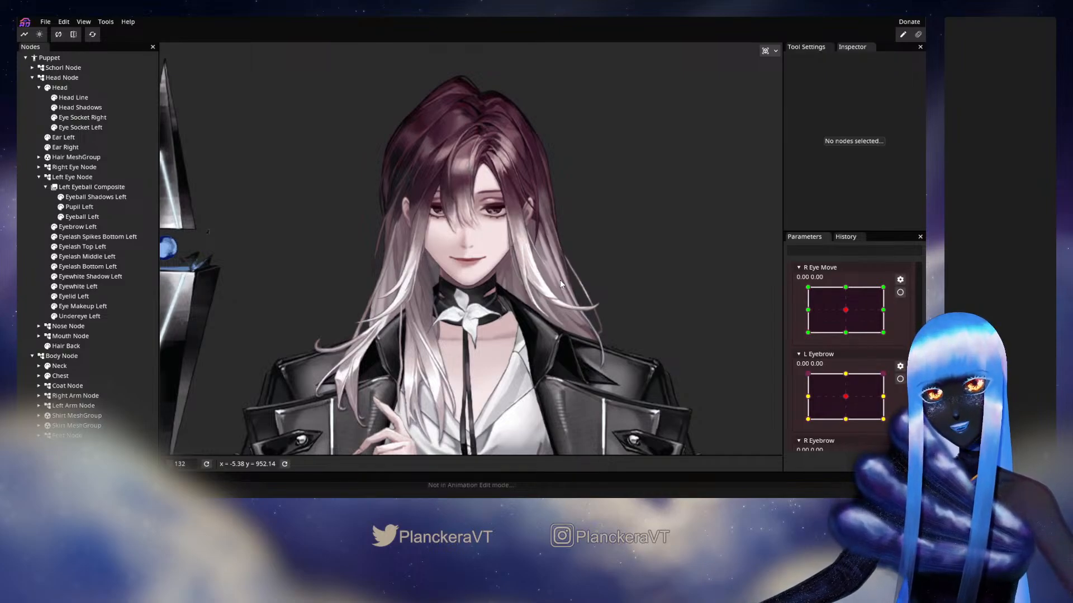
left_click(38, 23)
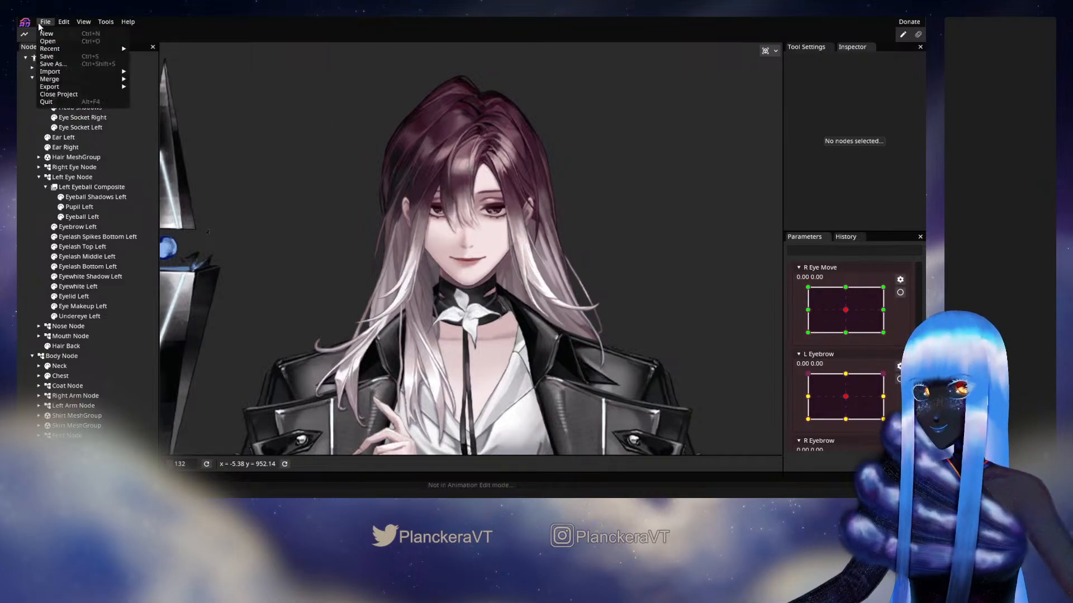